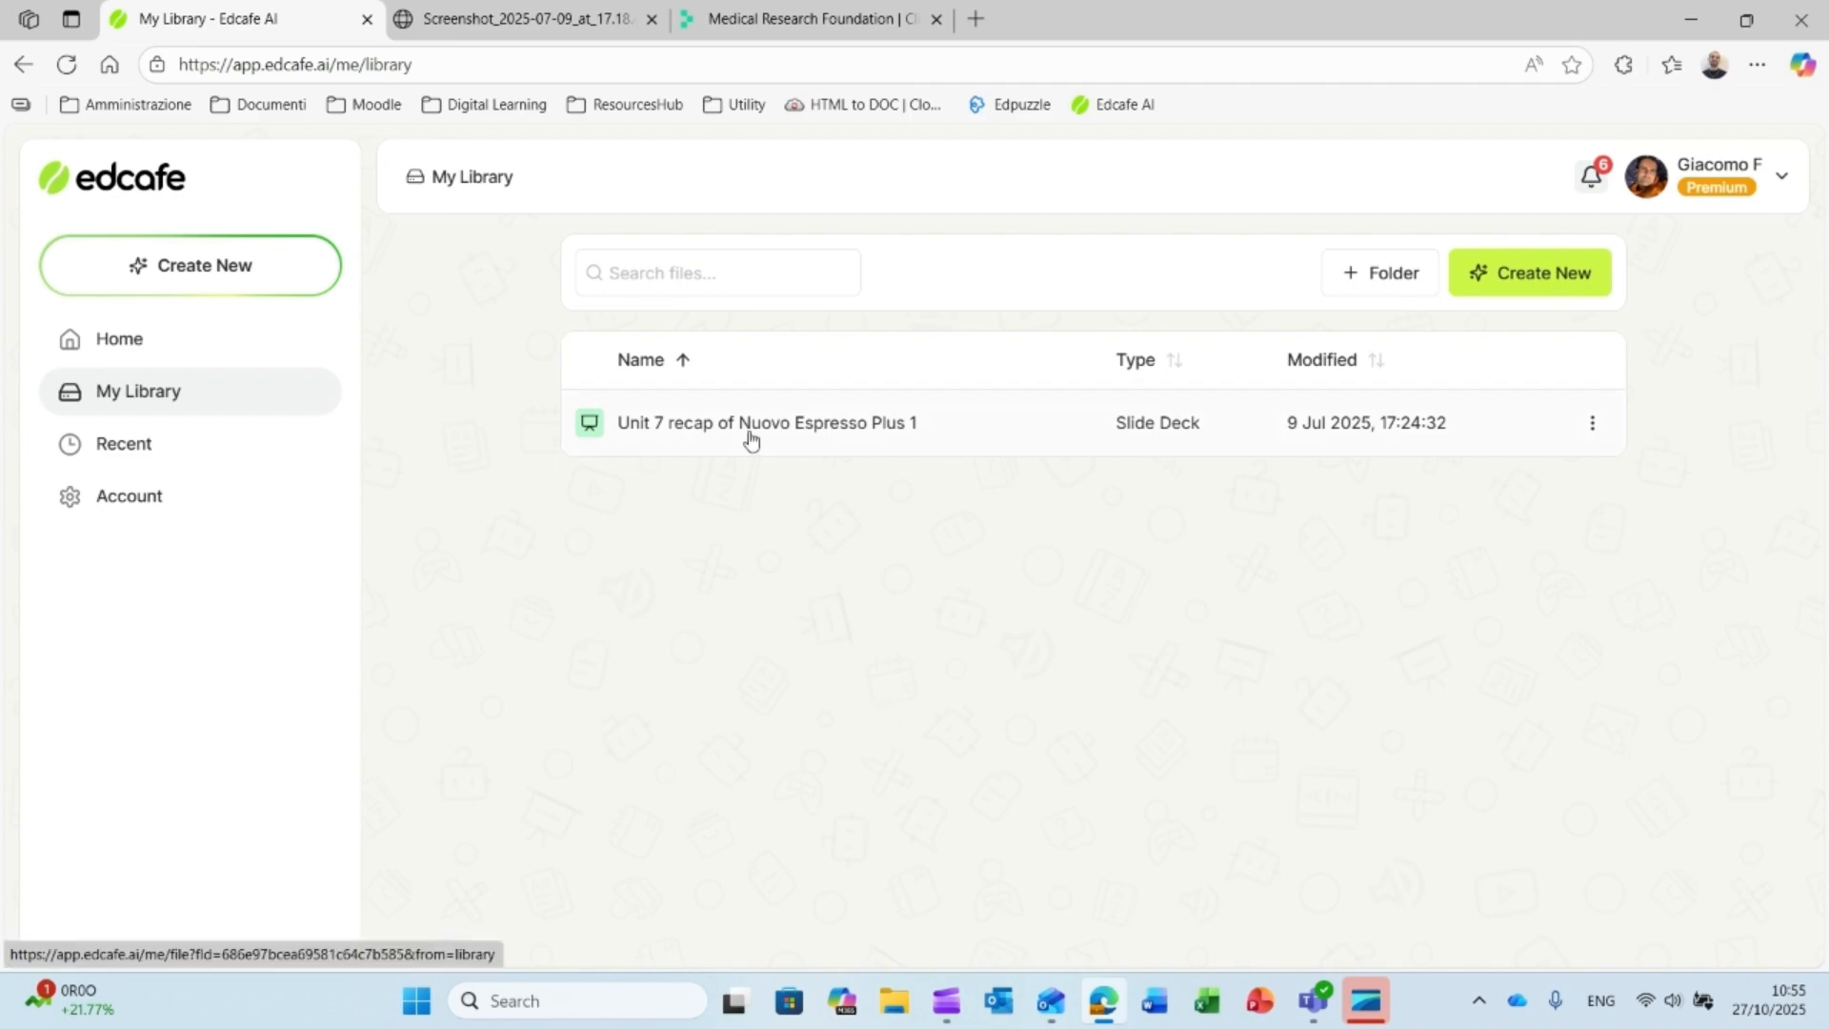
Step: Review the source screenshot of the Italian grammar page and open the "Unit 7 recap of Nuovo Espresso Plus 1" slide deck from the library
click(515, 24)
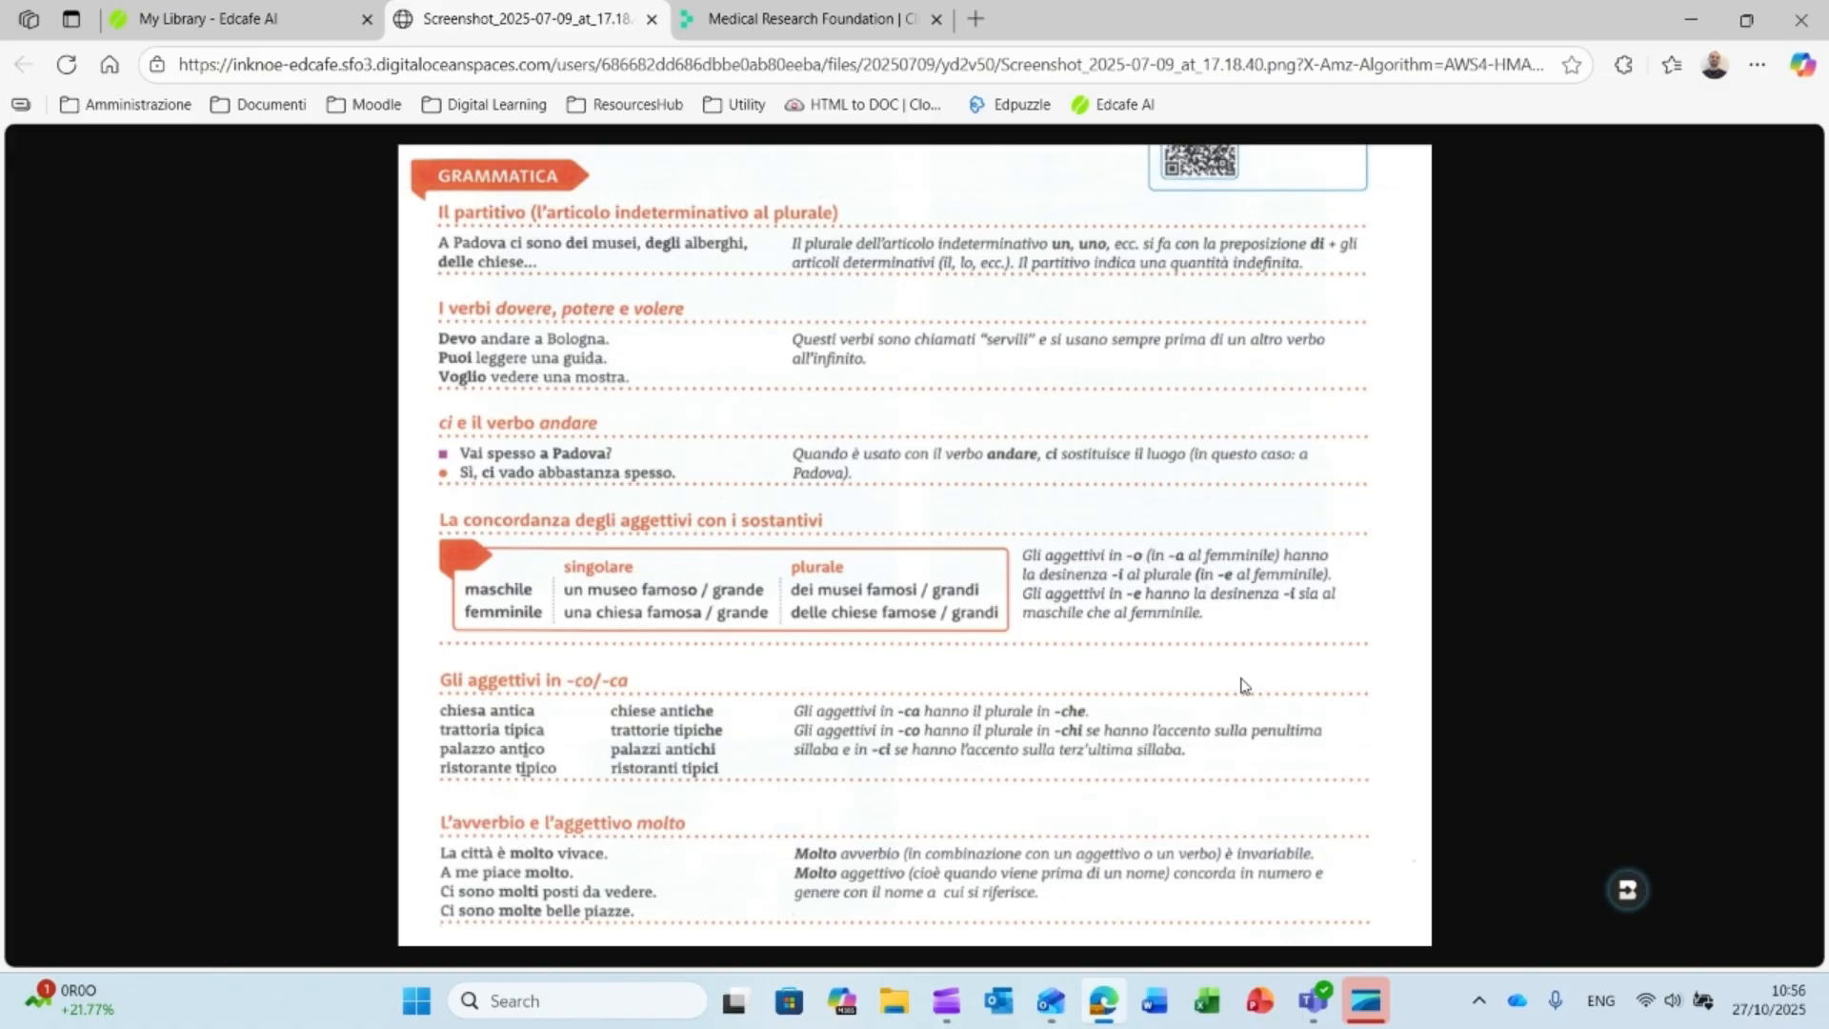
click(249, 31)
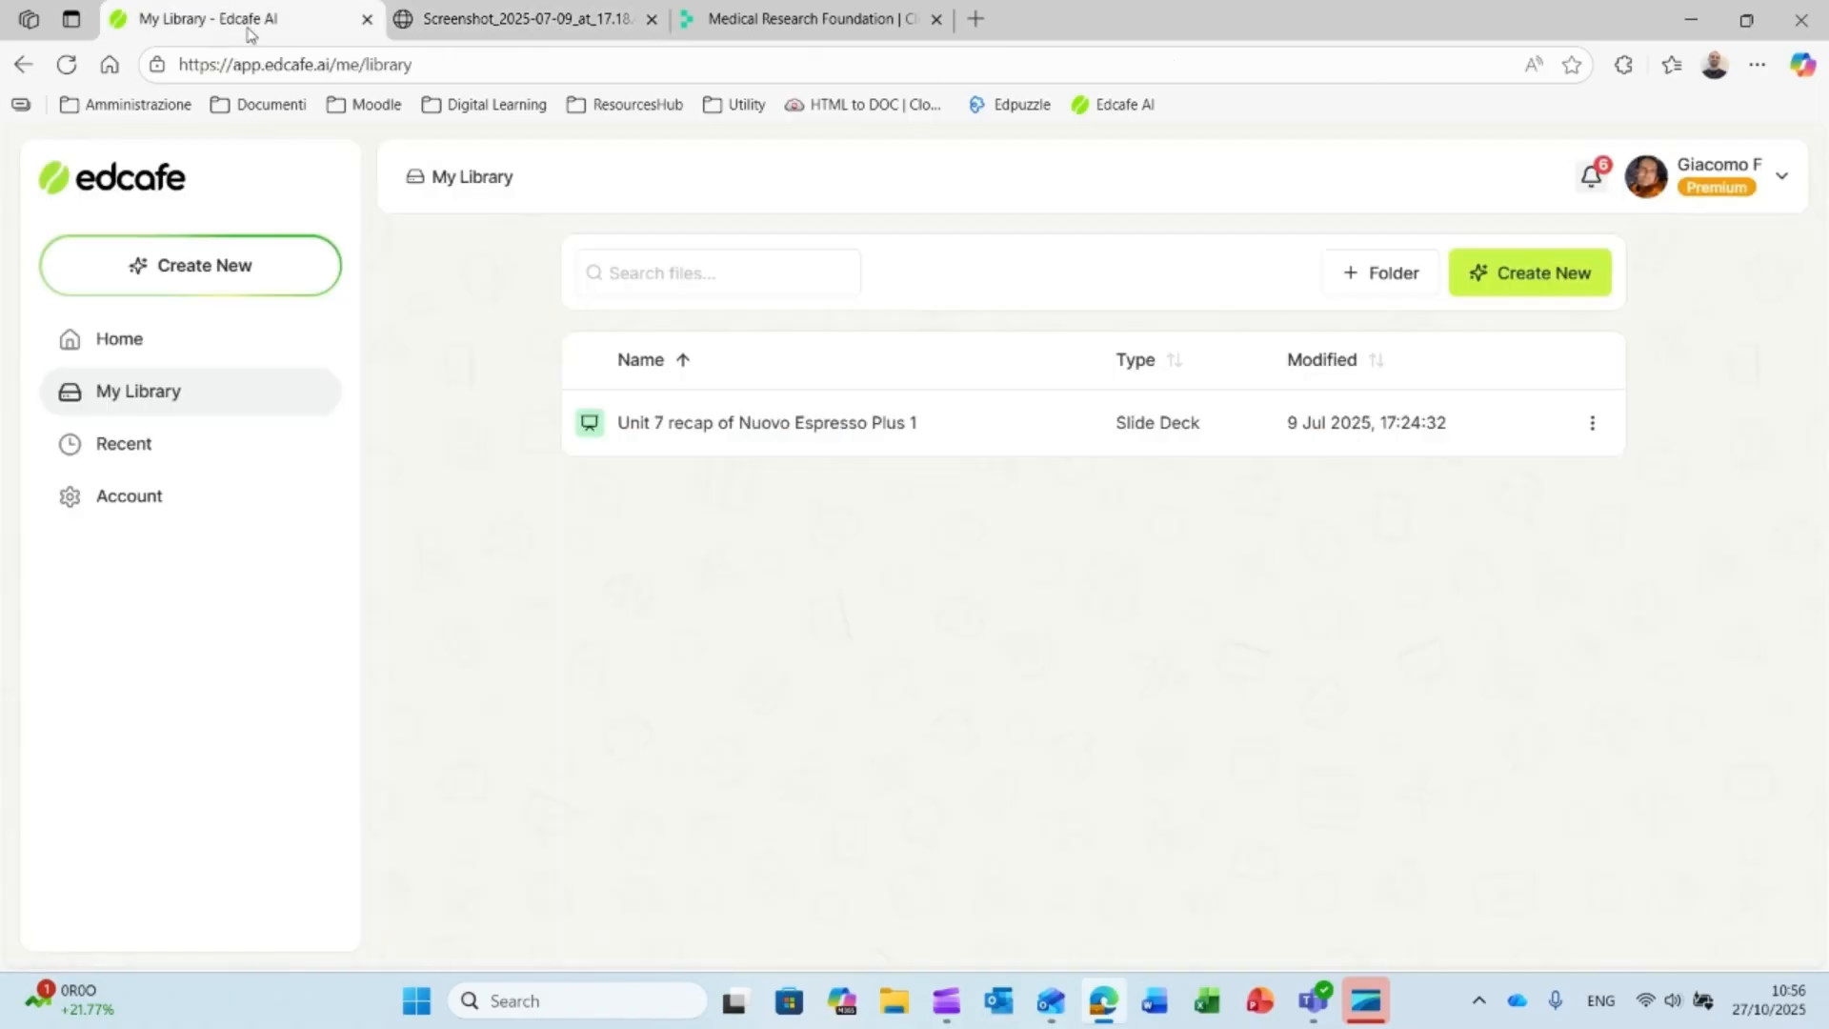
click(744, 432)
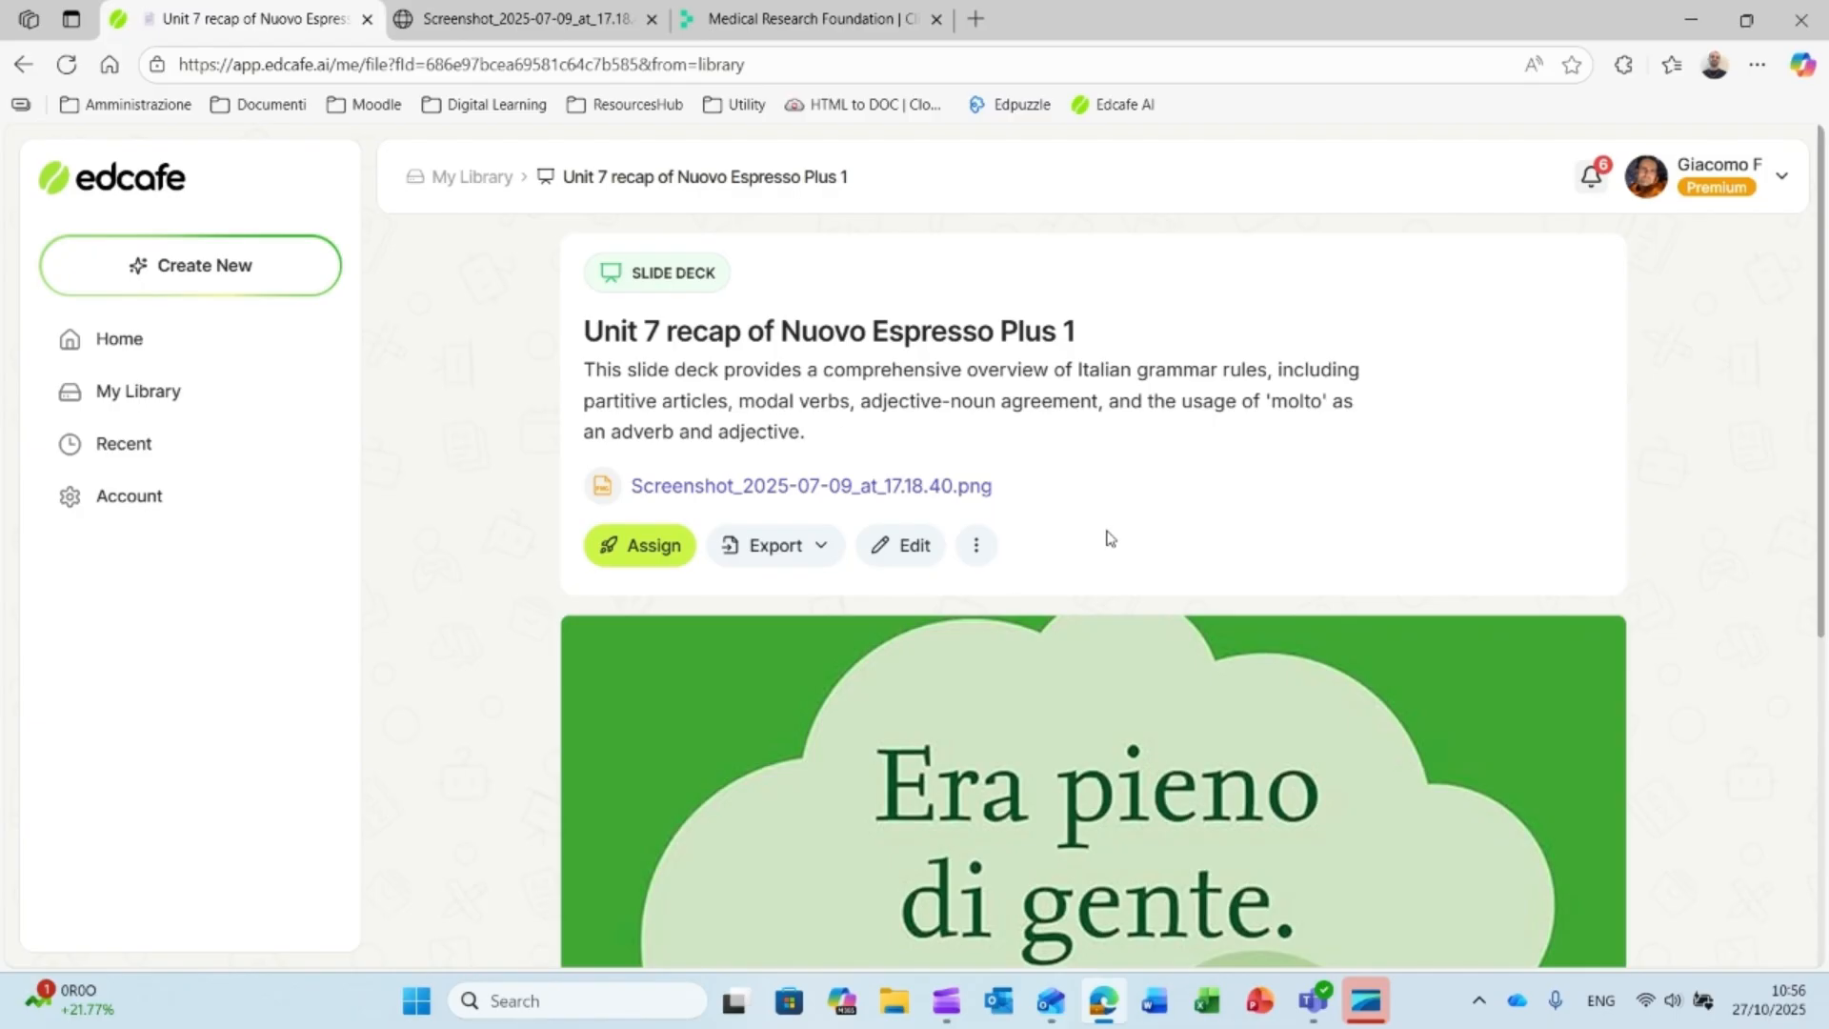
Step: Look through the slide deck's slides from the title slide up to slide 9, "Practice Tips for Italian Grammar"
scroll(1267, 576, down, 4)
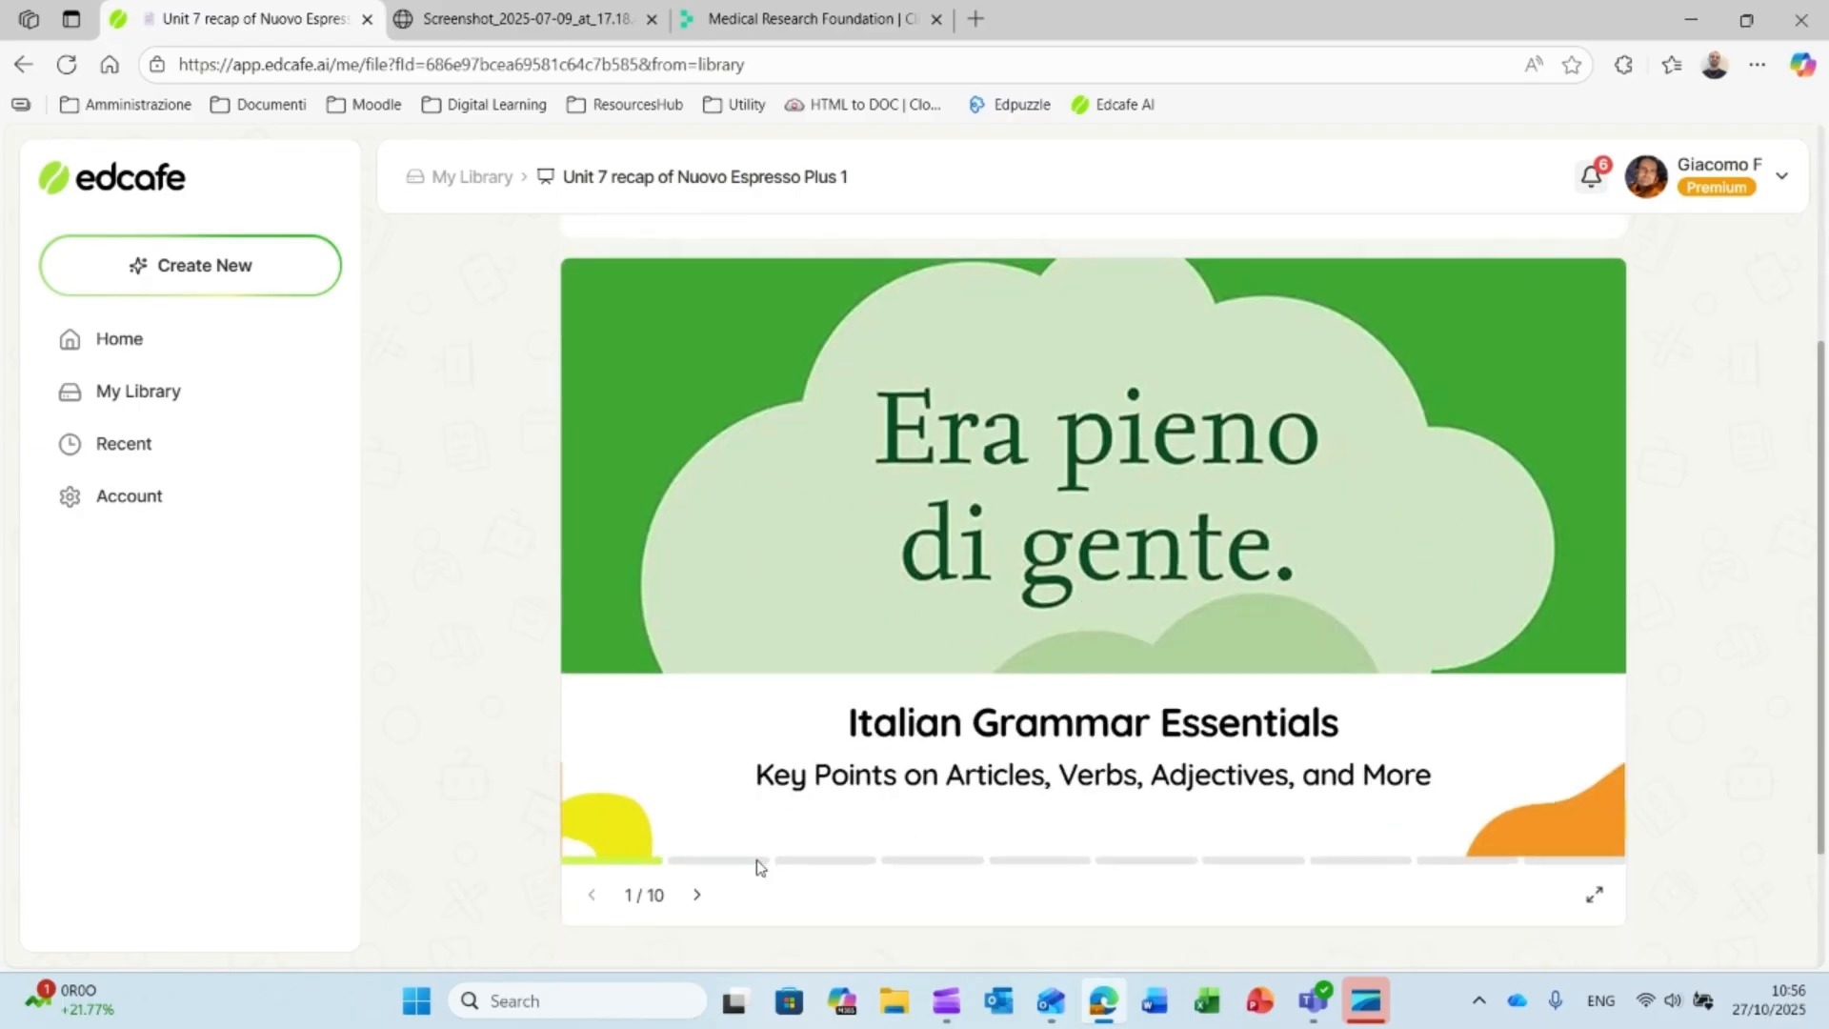
click(702, 900)
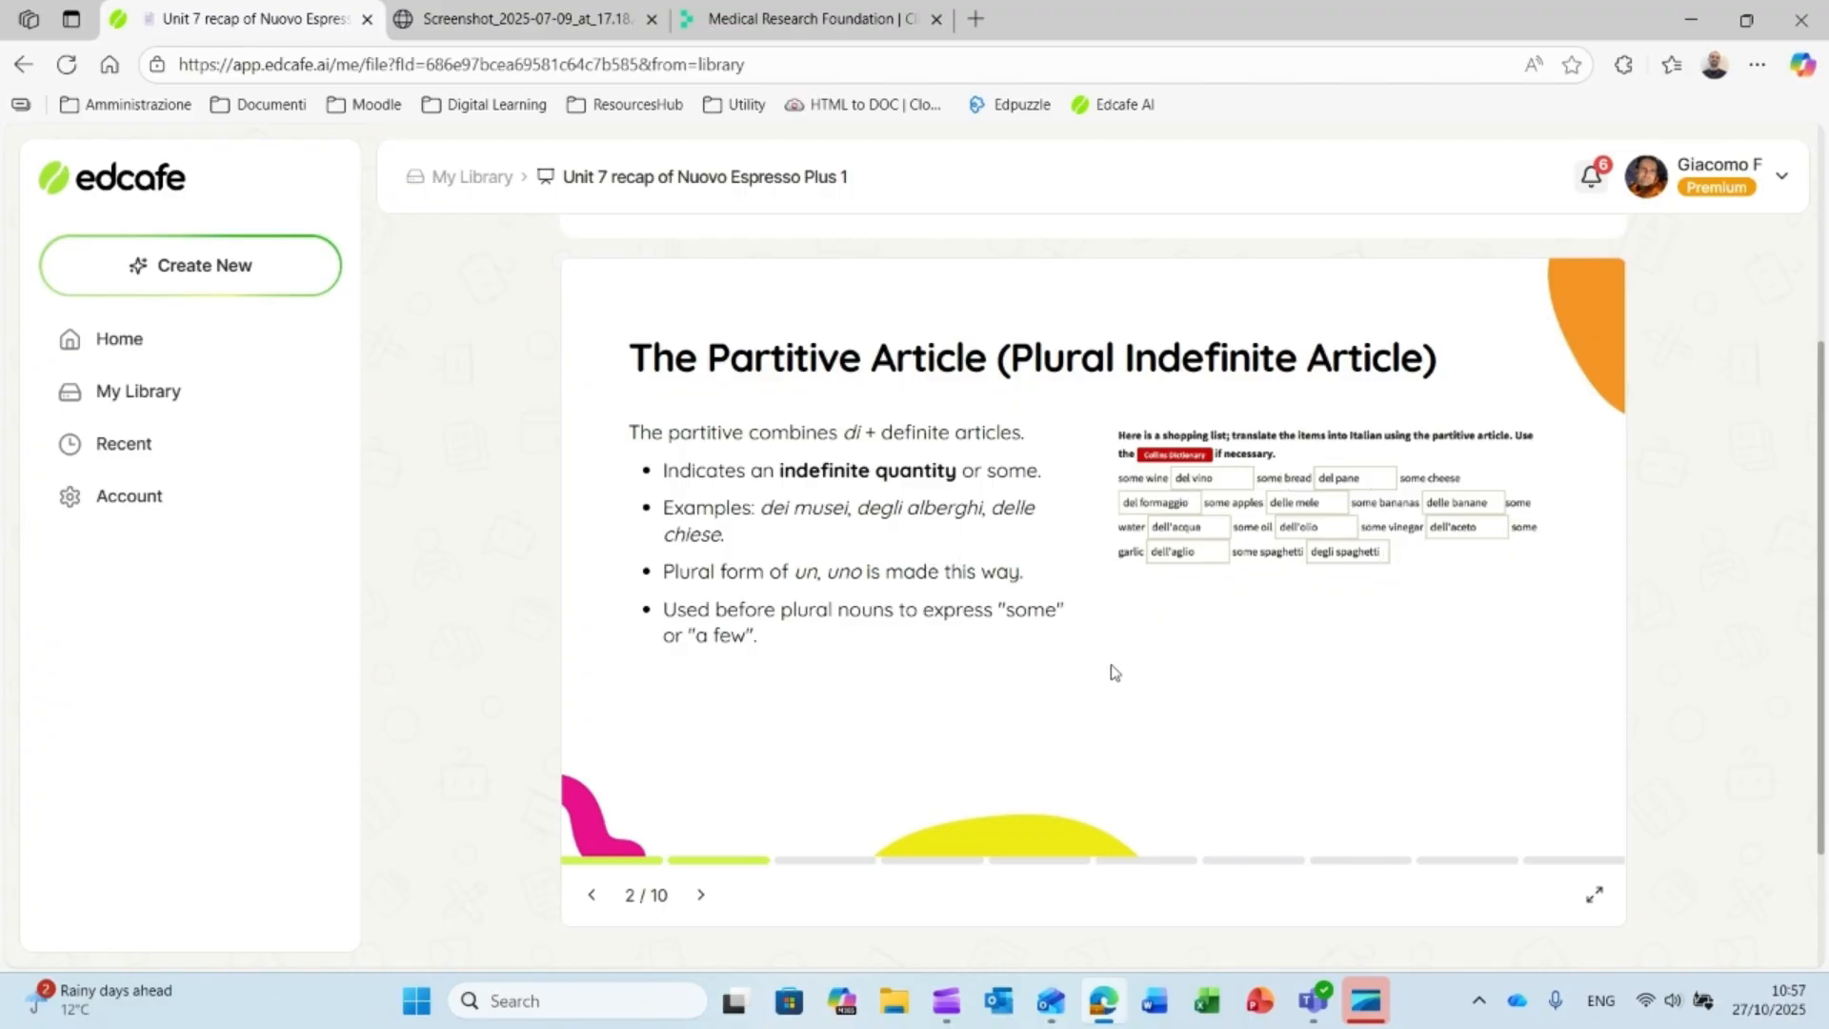
click(702, 896)
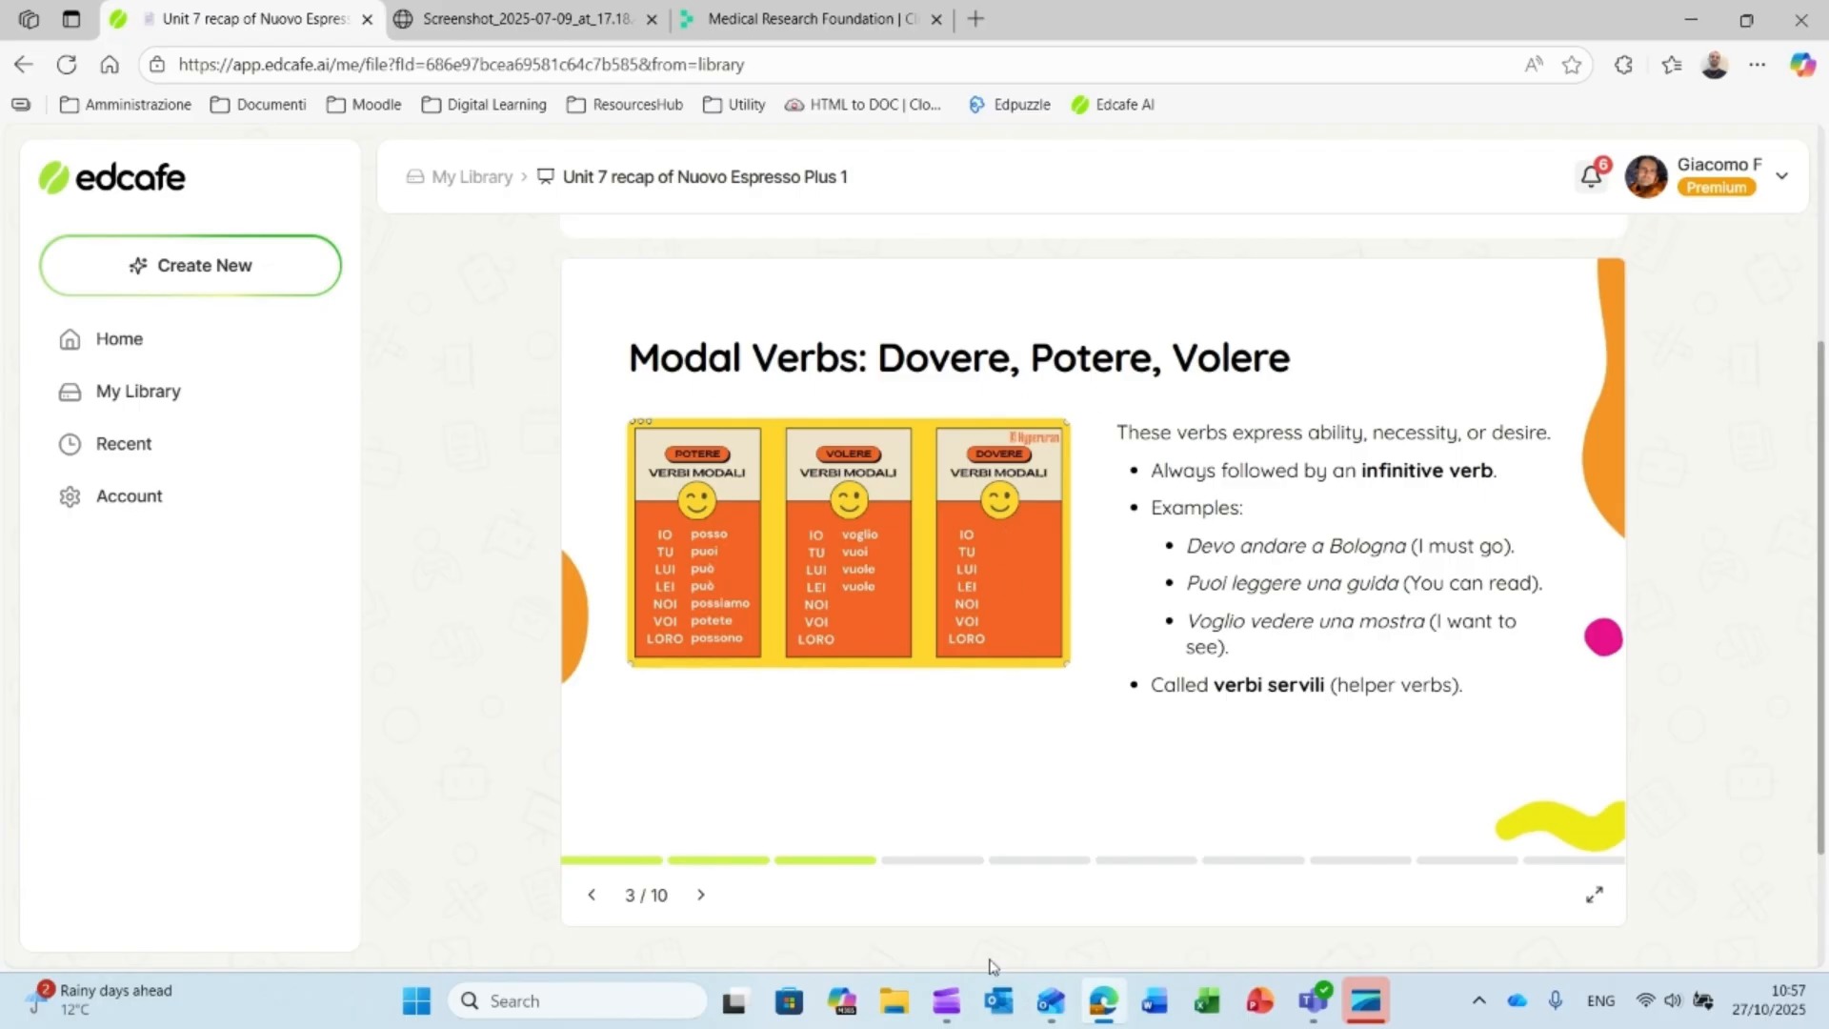
click(701, 896)
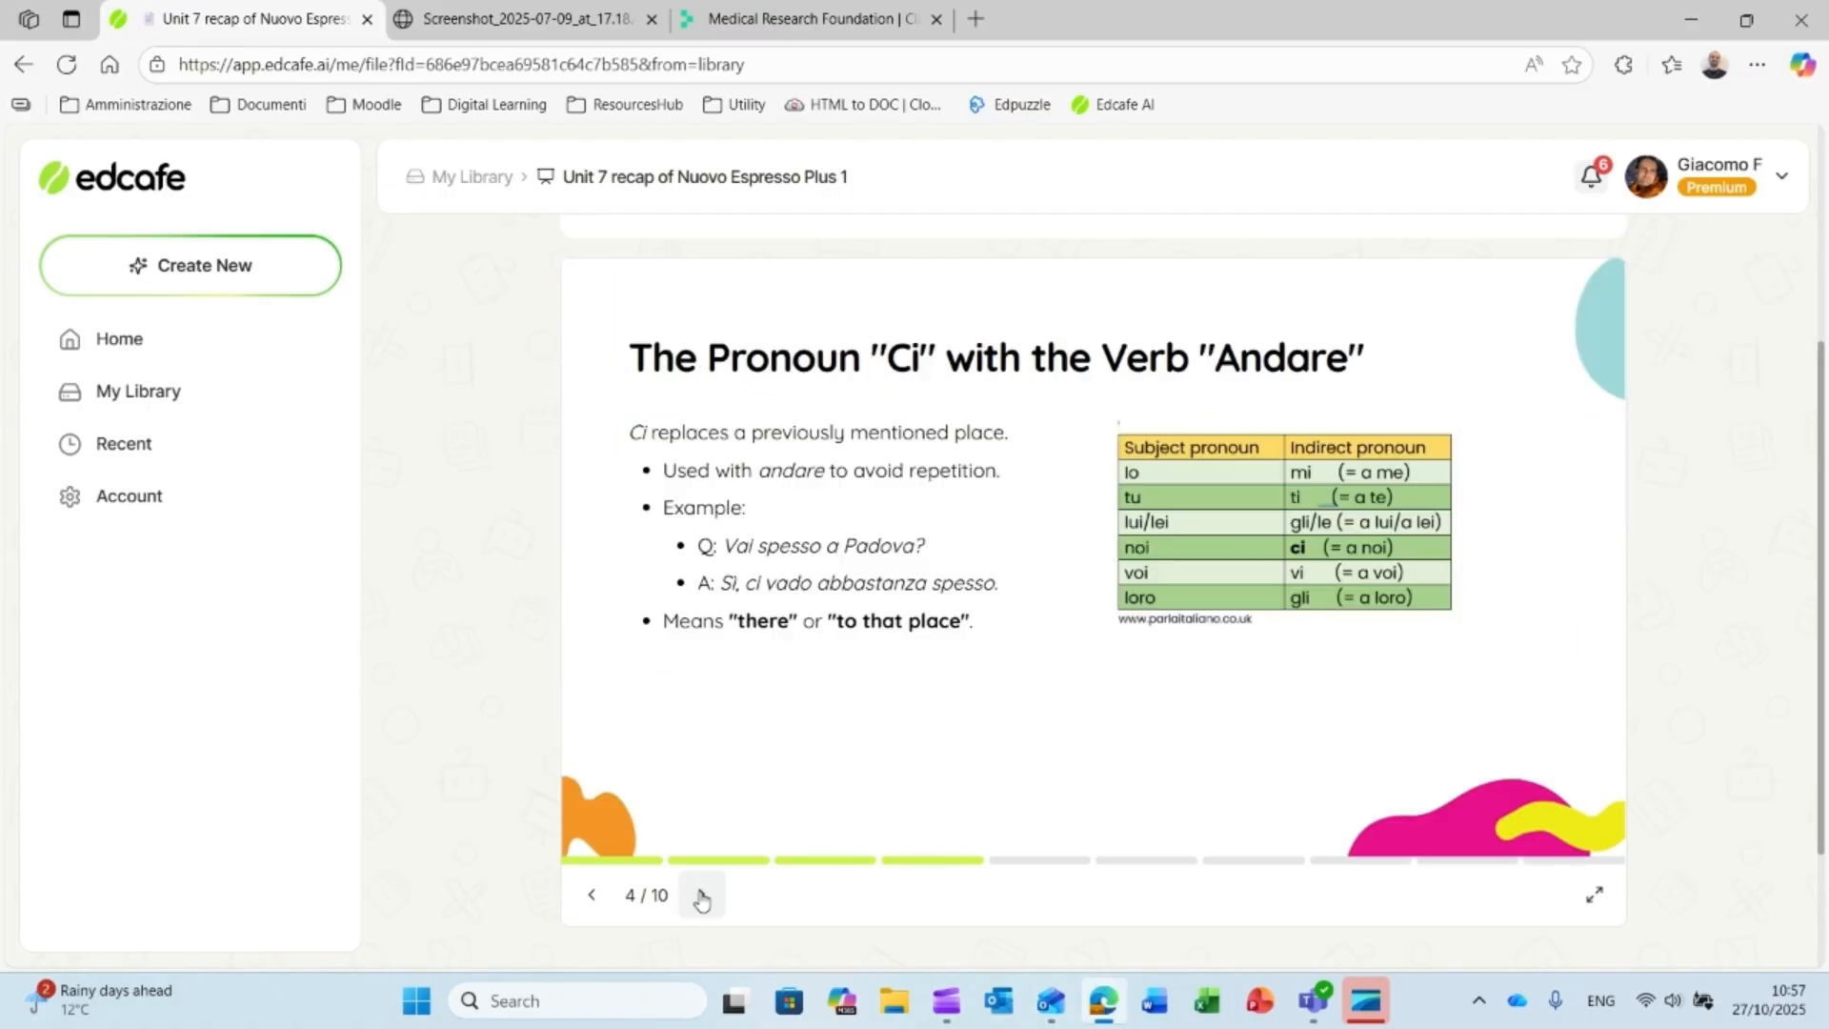
click(701, 895)
click(701, 896)
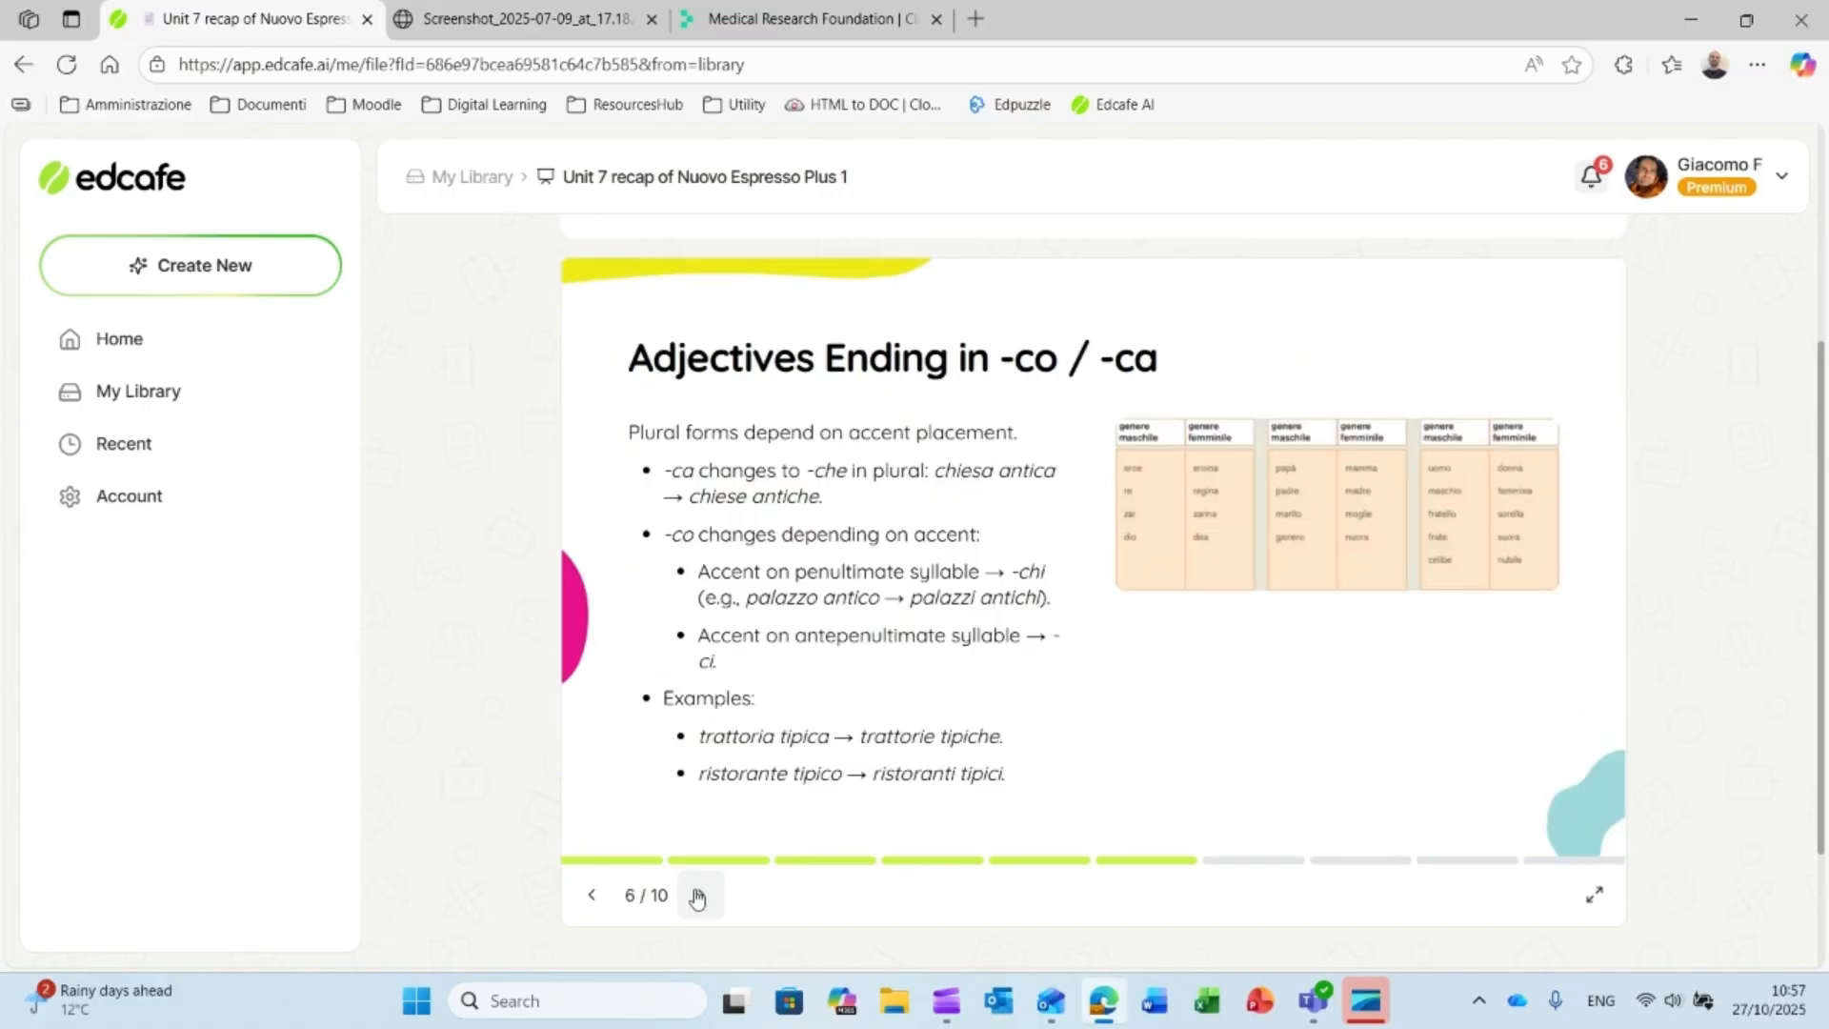
click(701, 896)
click(702, 896)
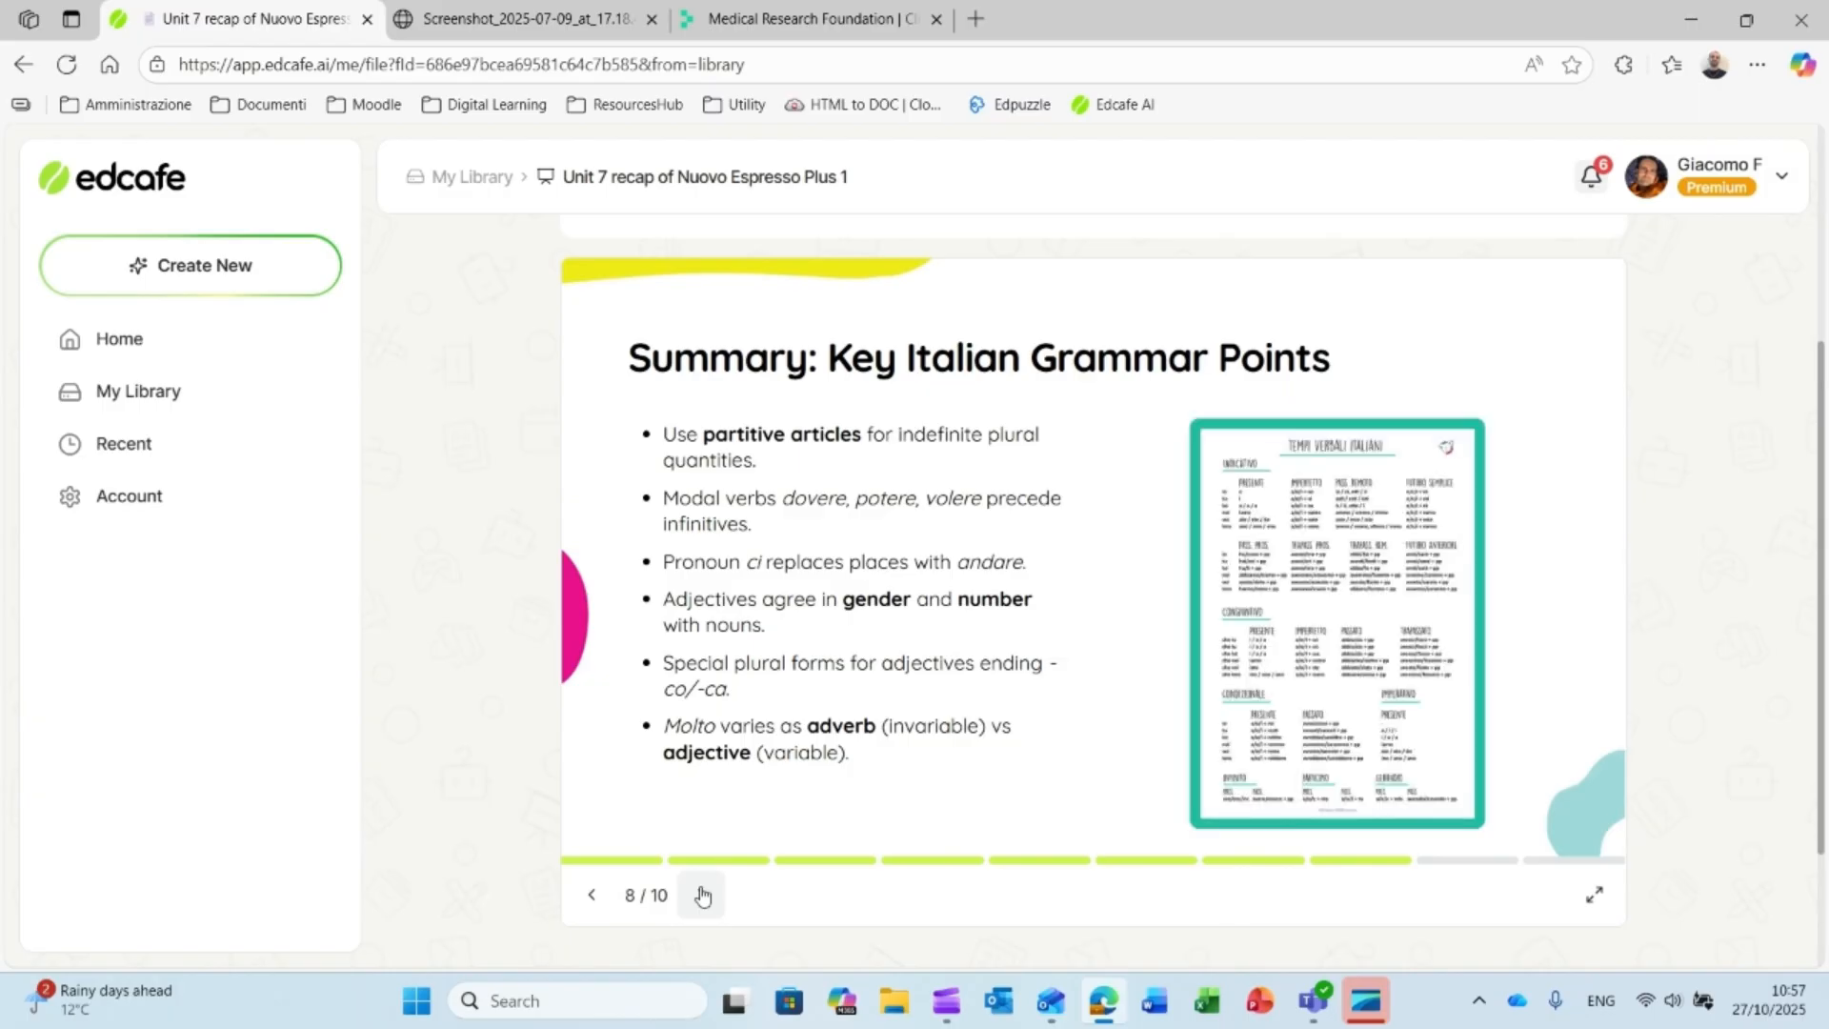
click(702, 895)
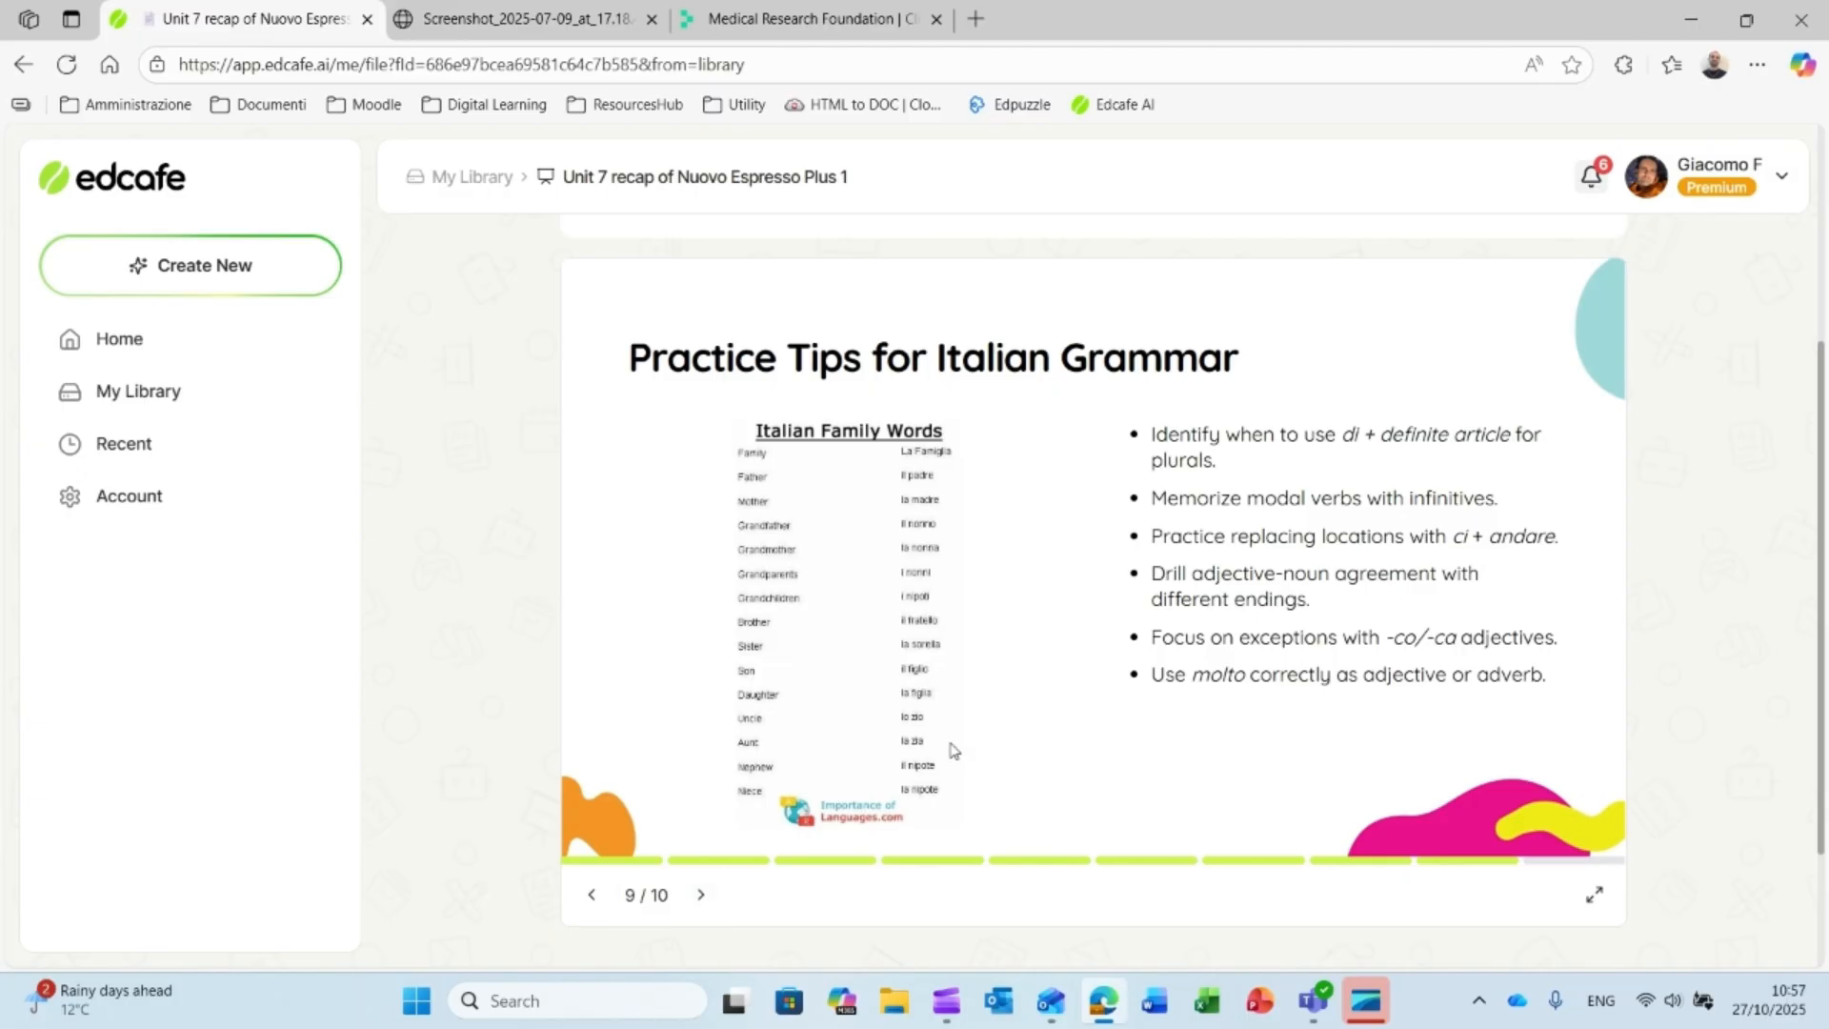
Step: Check the export formats and the assignment sharing options offered for the slide deck
scroll(950, 748, up, 1)
scroll(950, 749, up, 2)
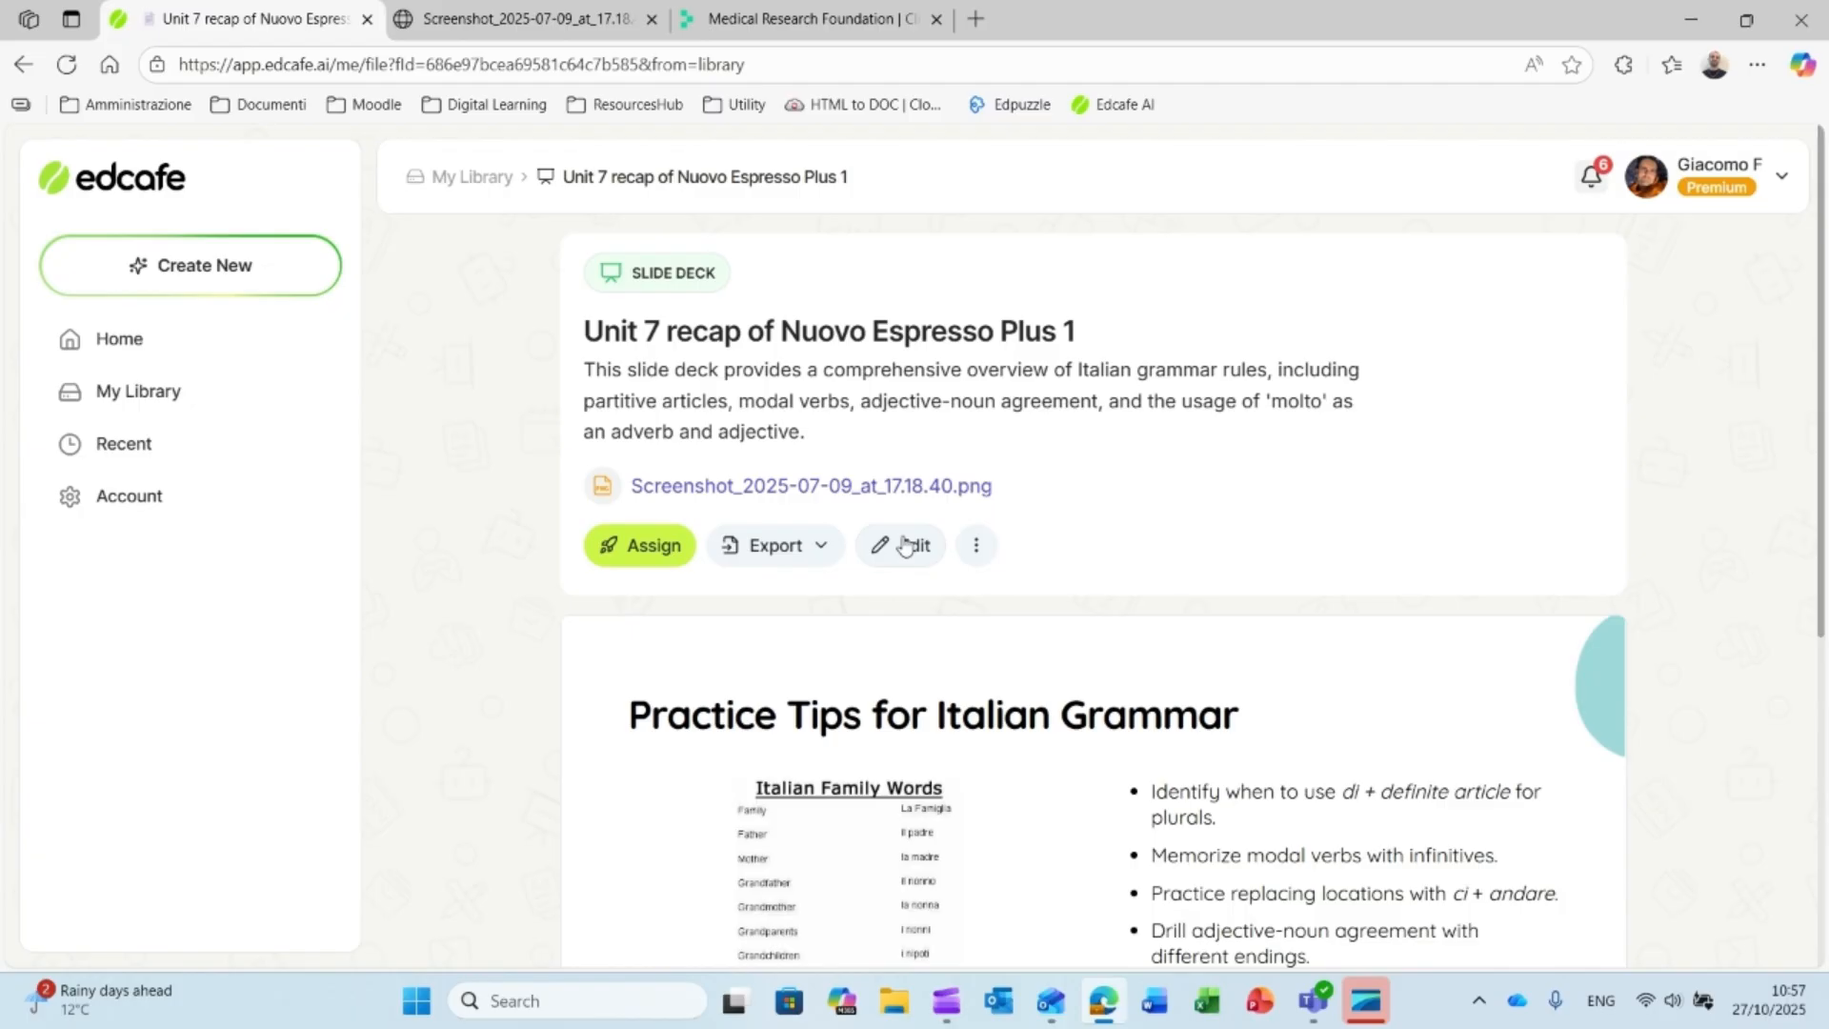
click(783, 545)
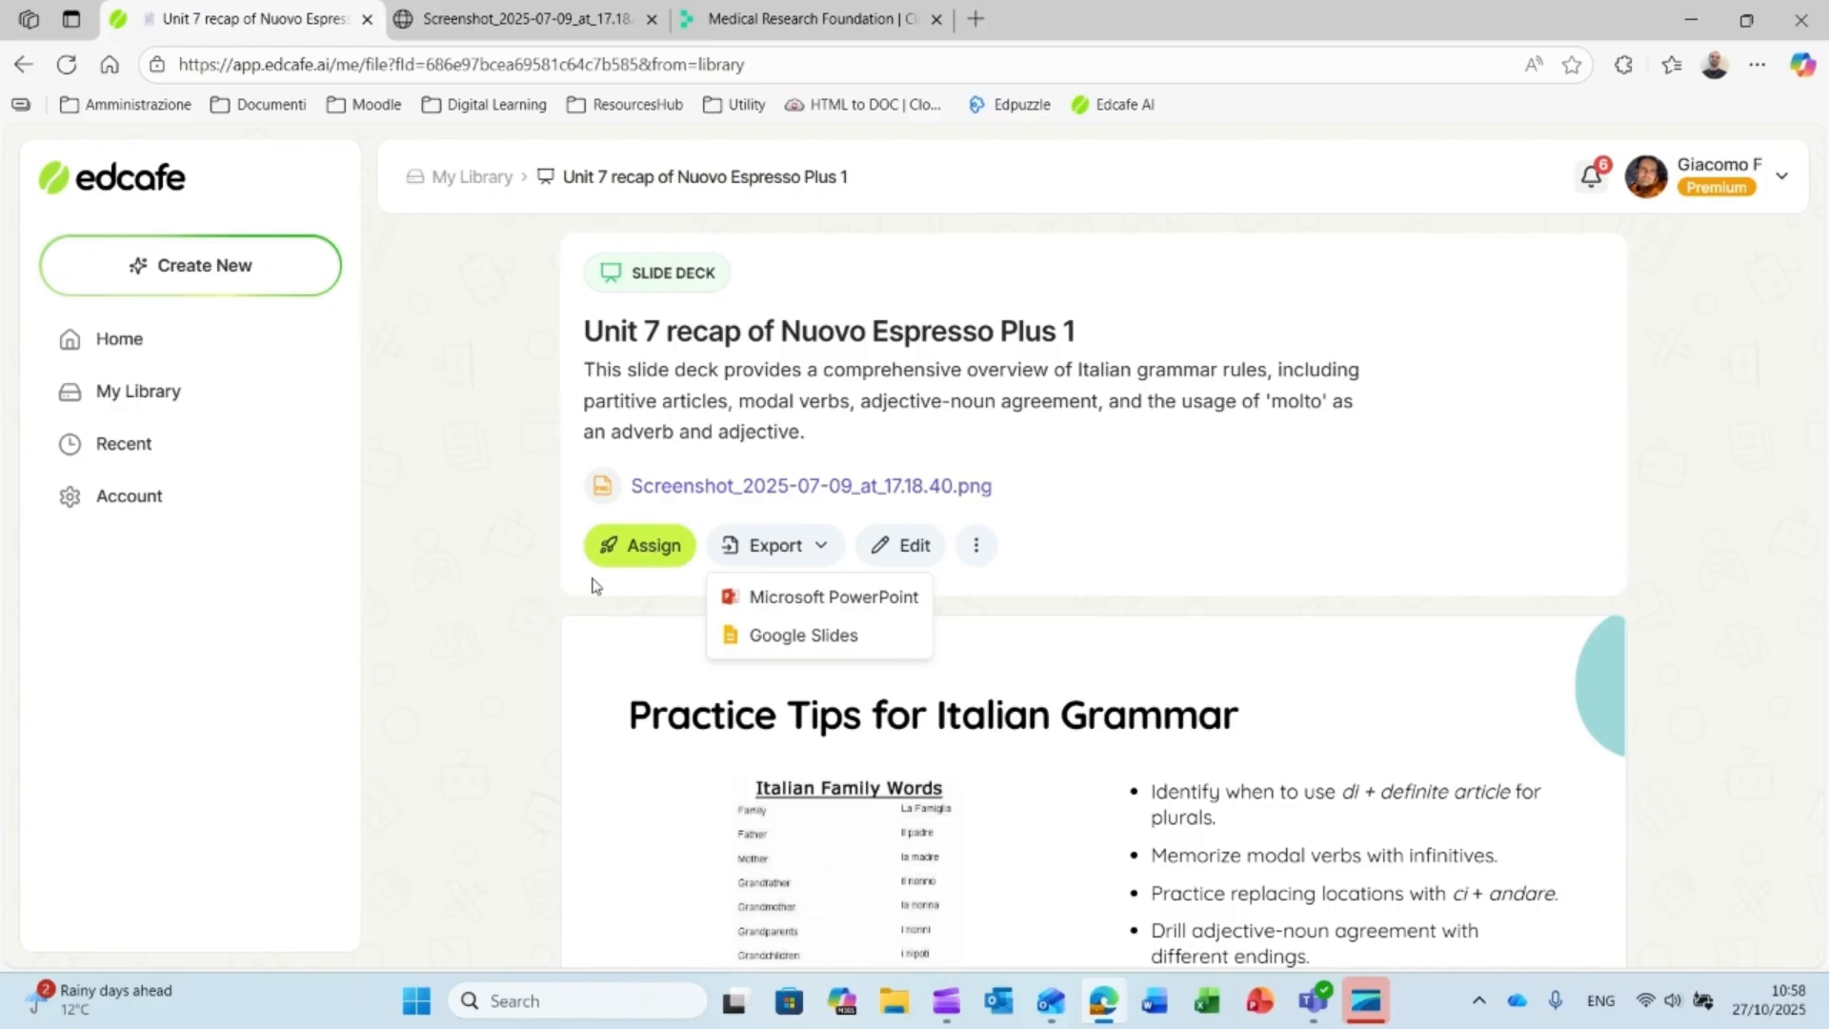
click(510, 564)
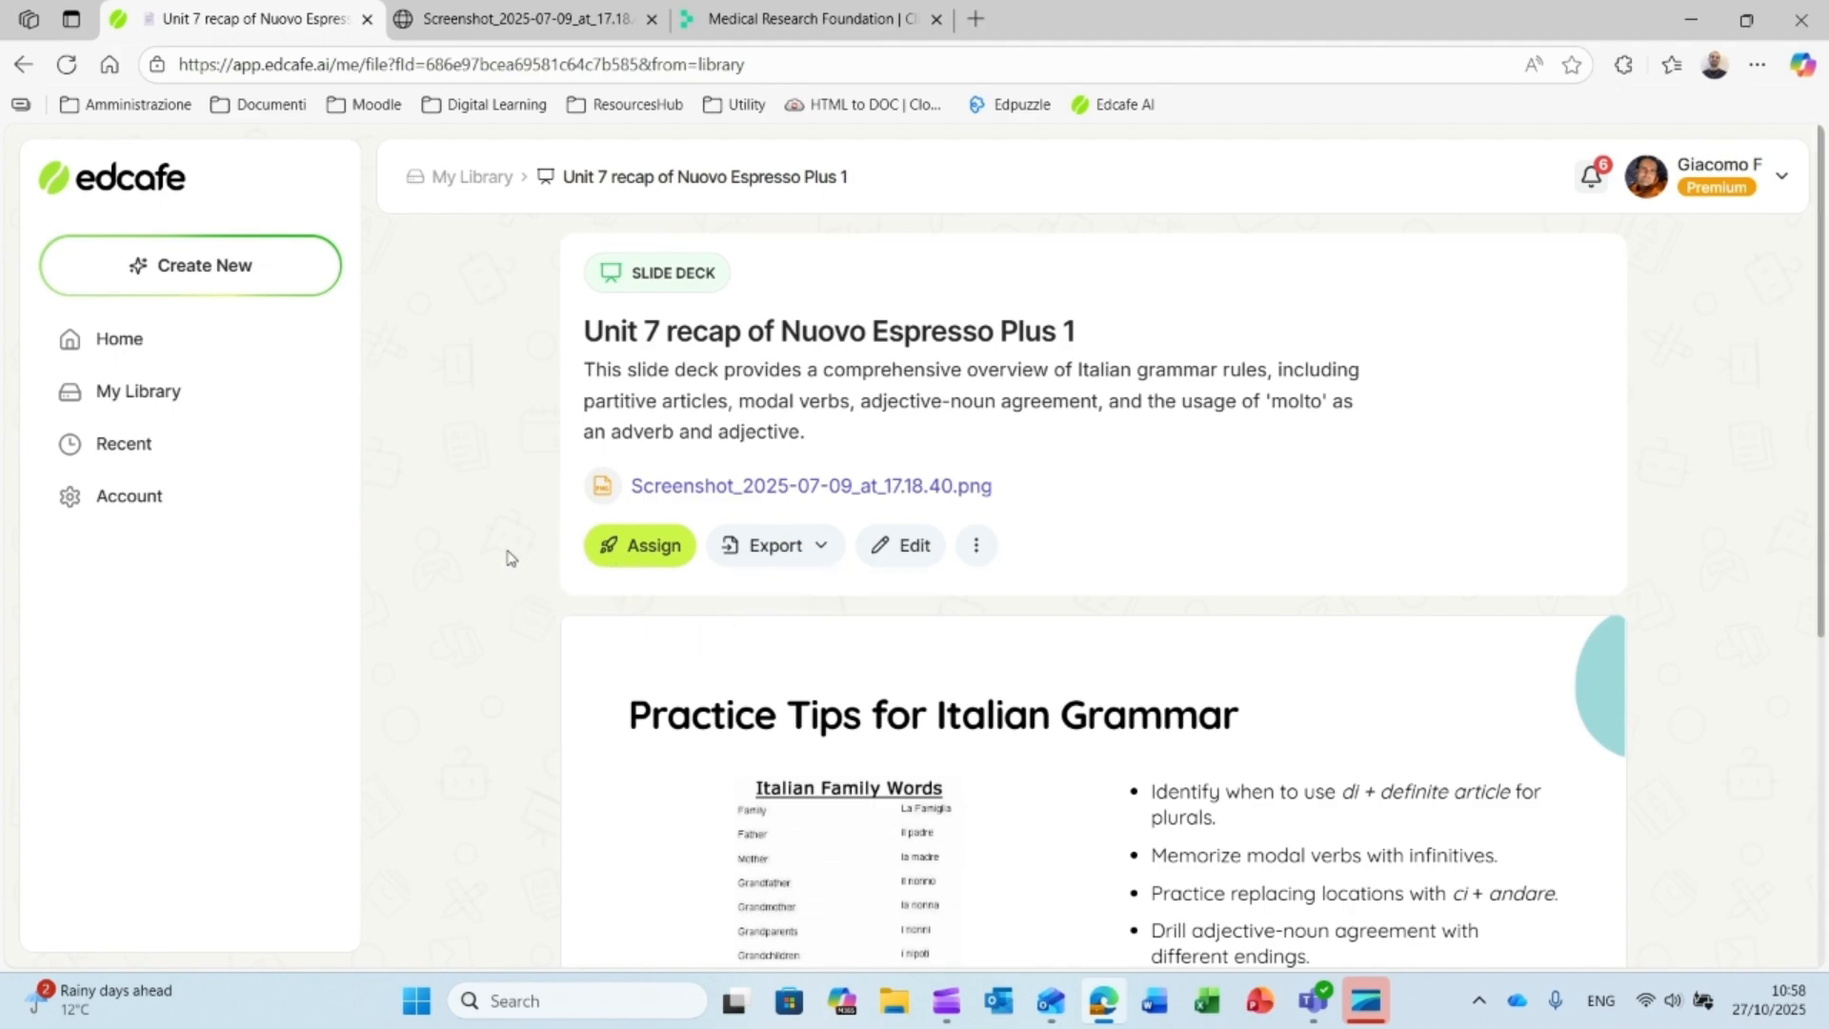
click(675, 549)
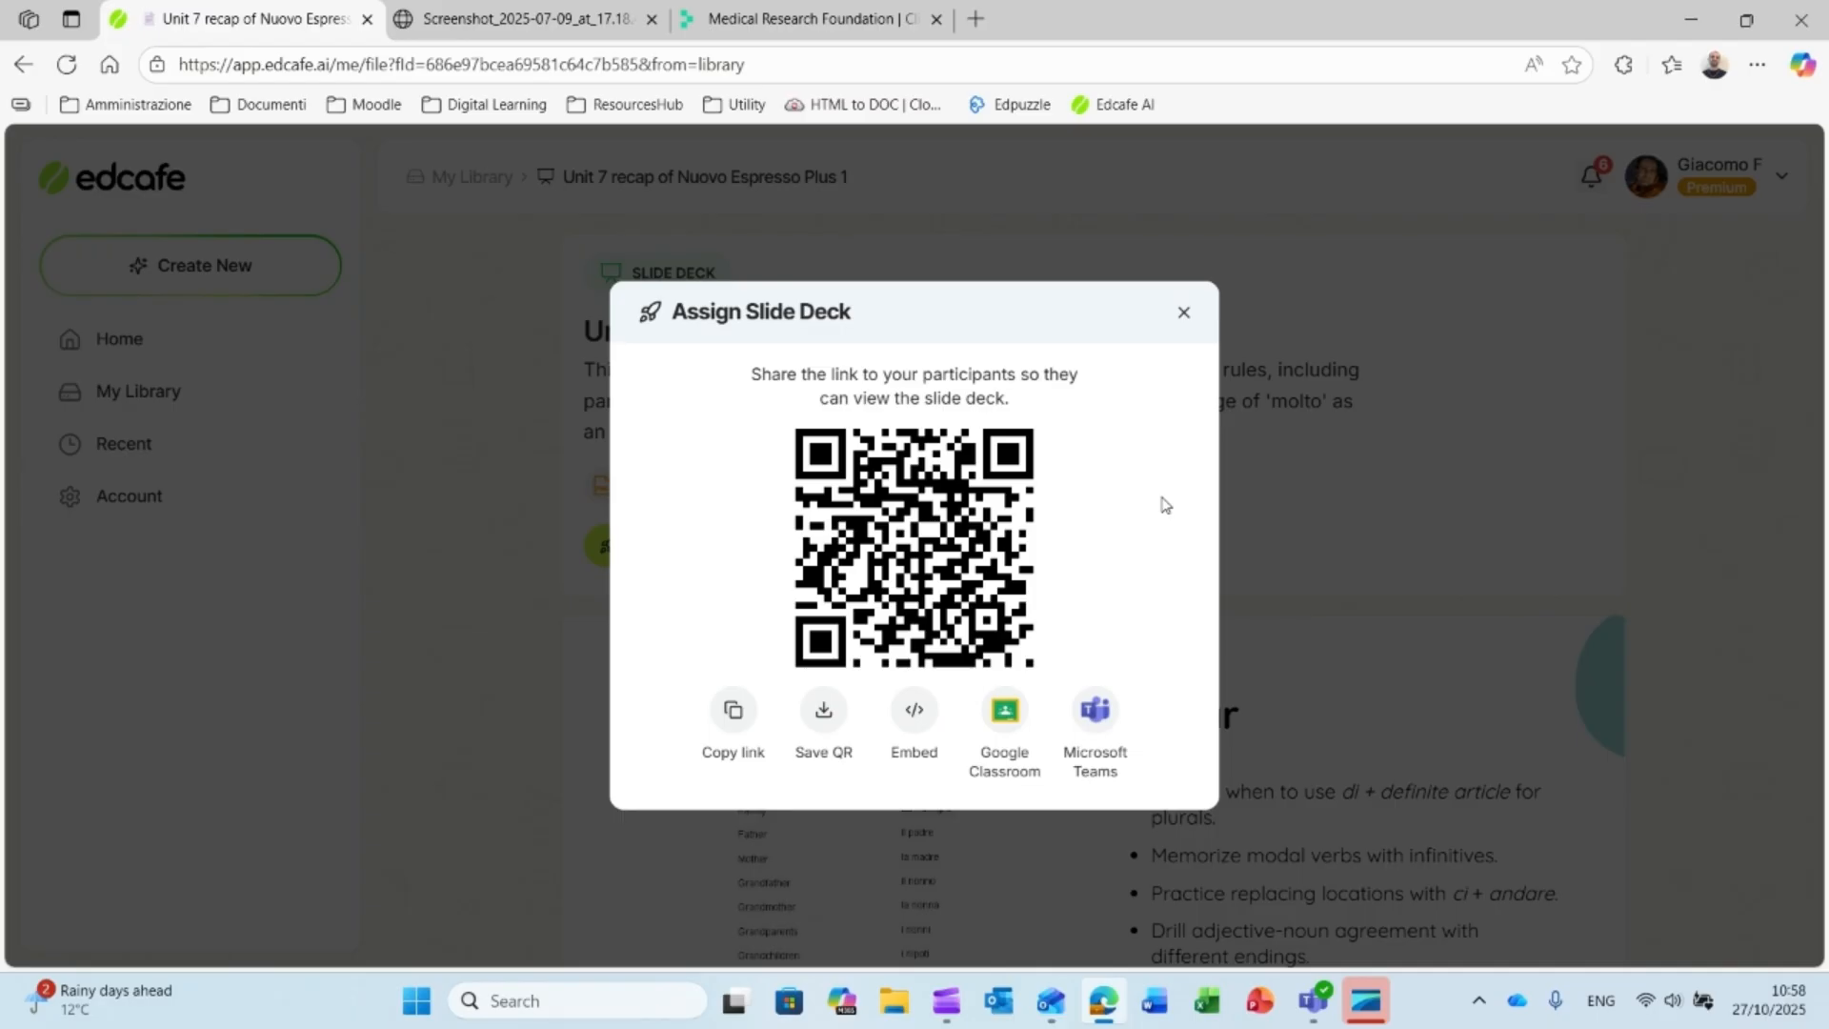
click(559, 522)
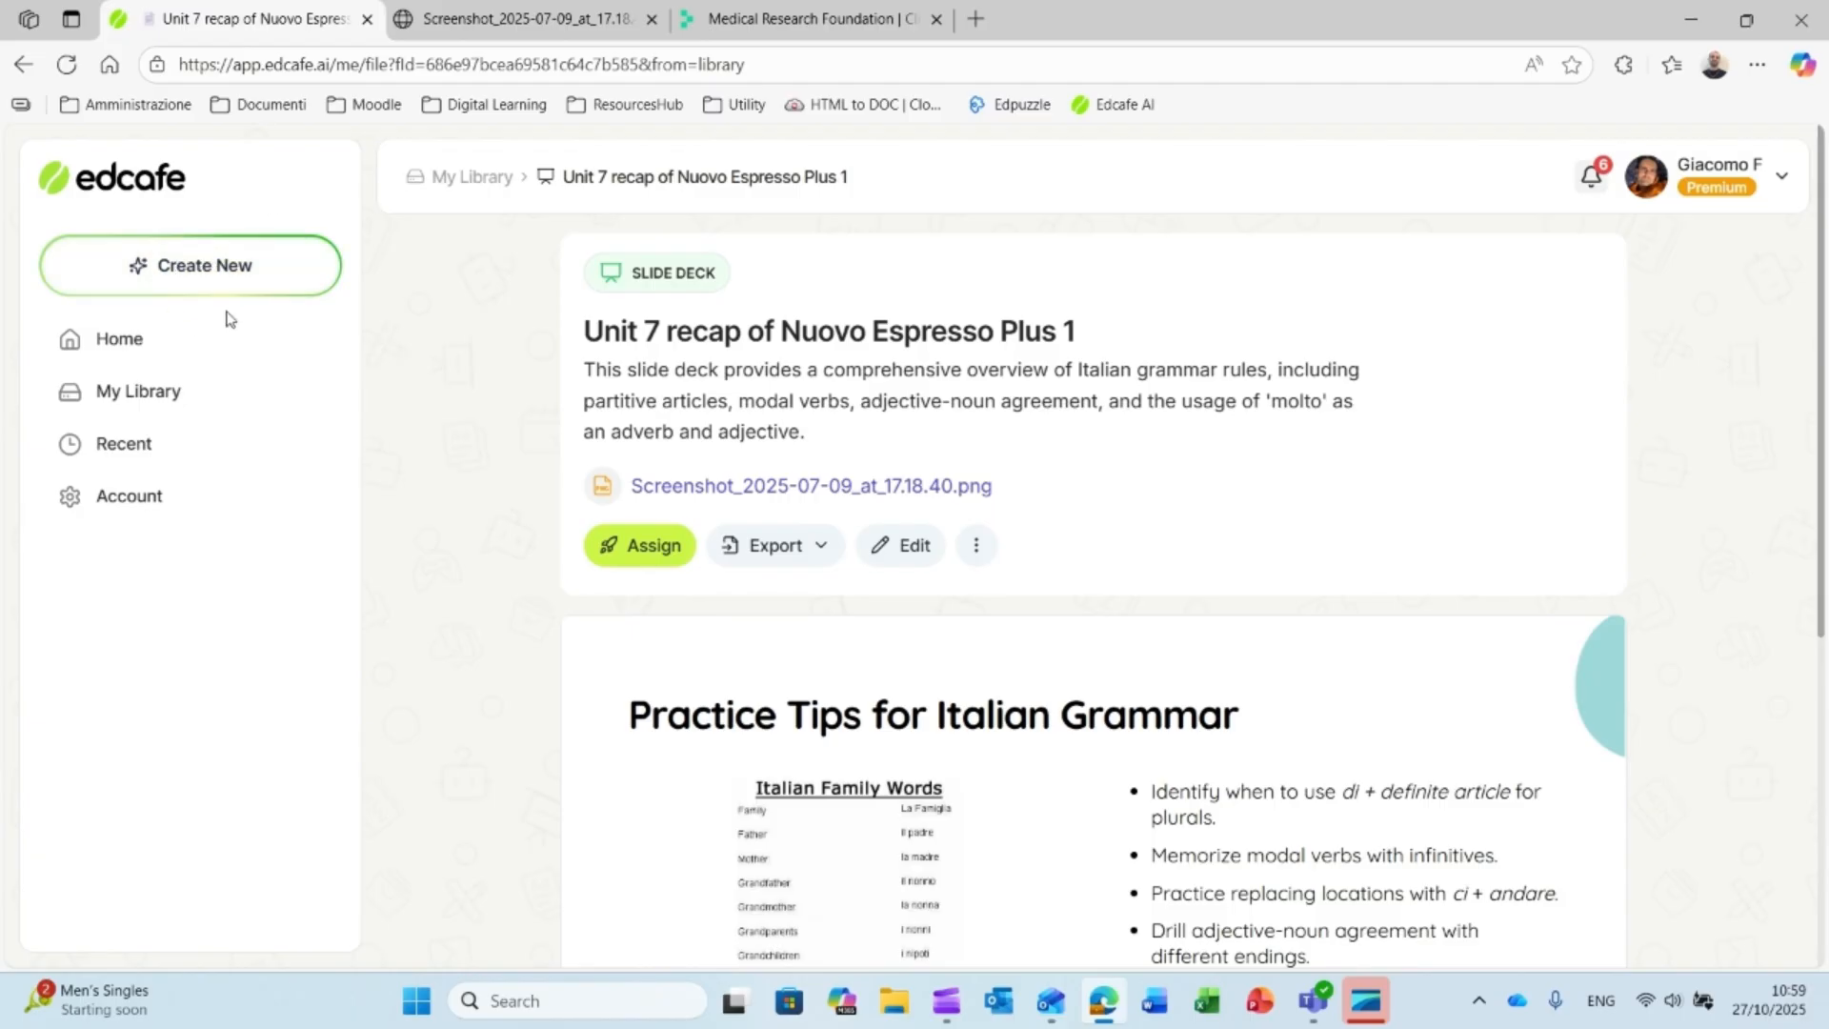
Step: Return to My Library and start creating a new slide deck
click(191, 386)
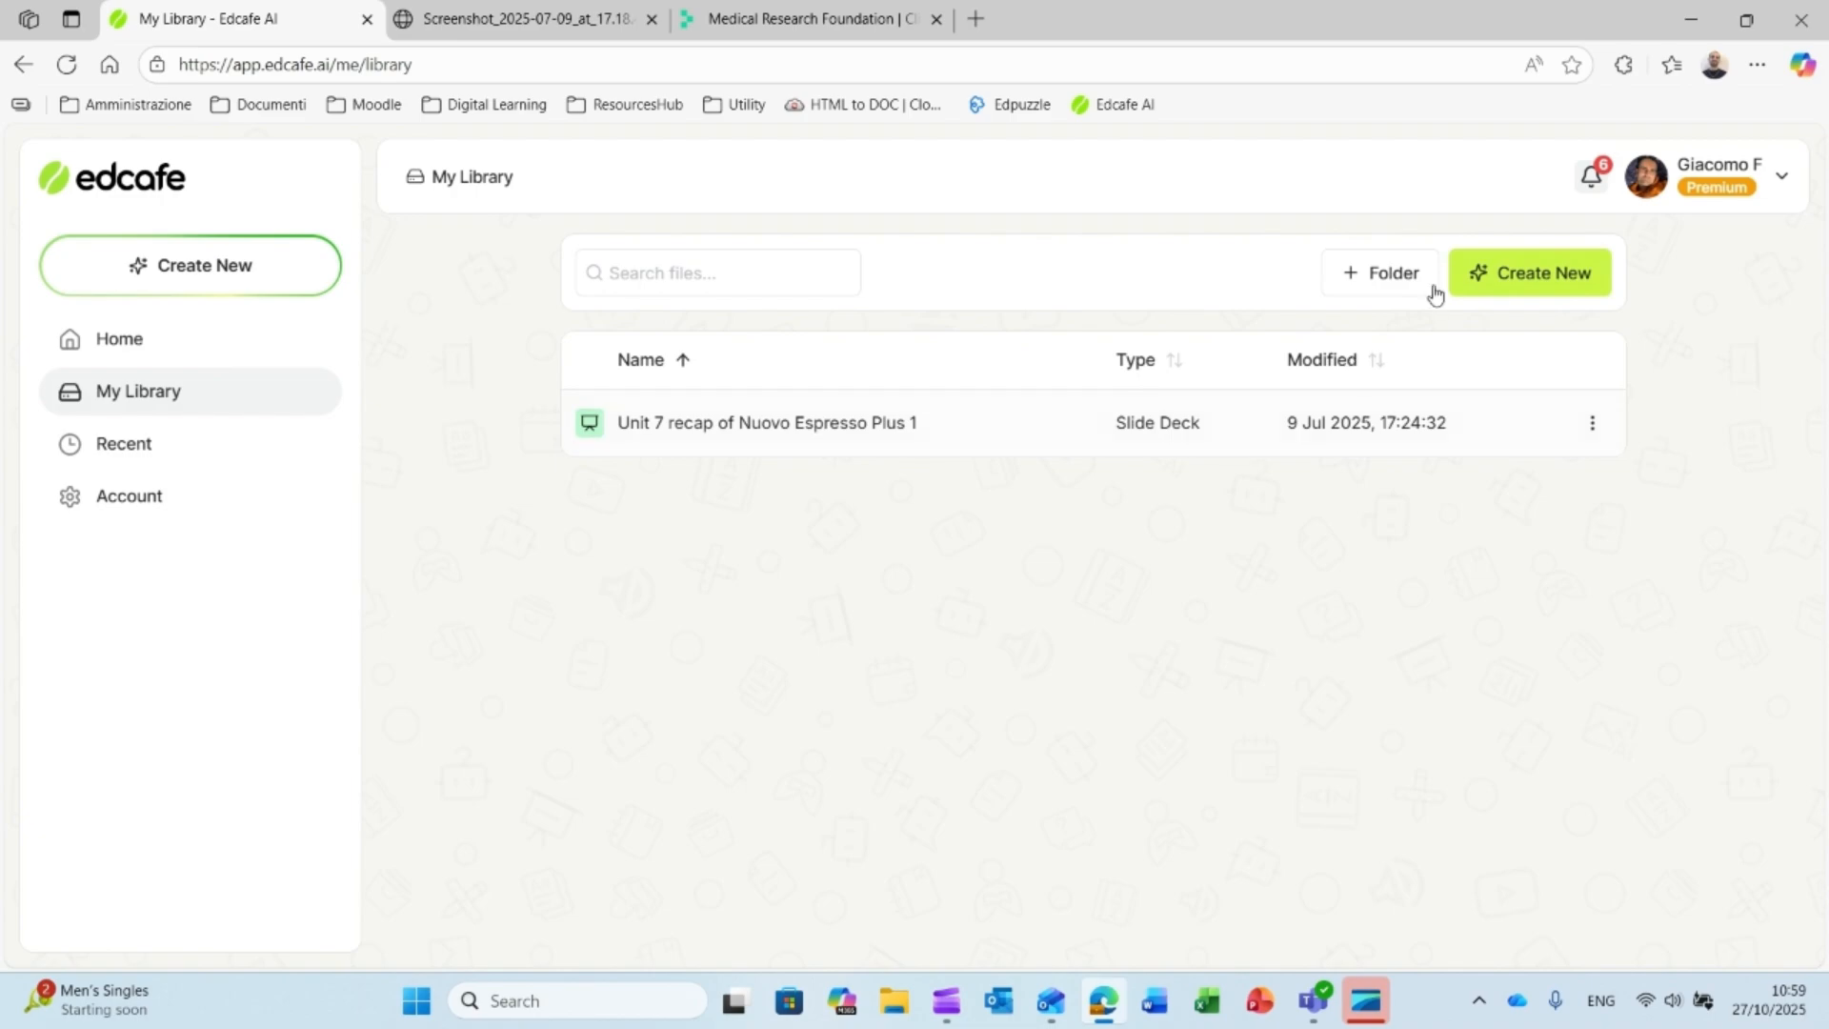
click(1548, 284)
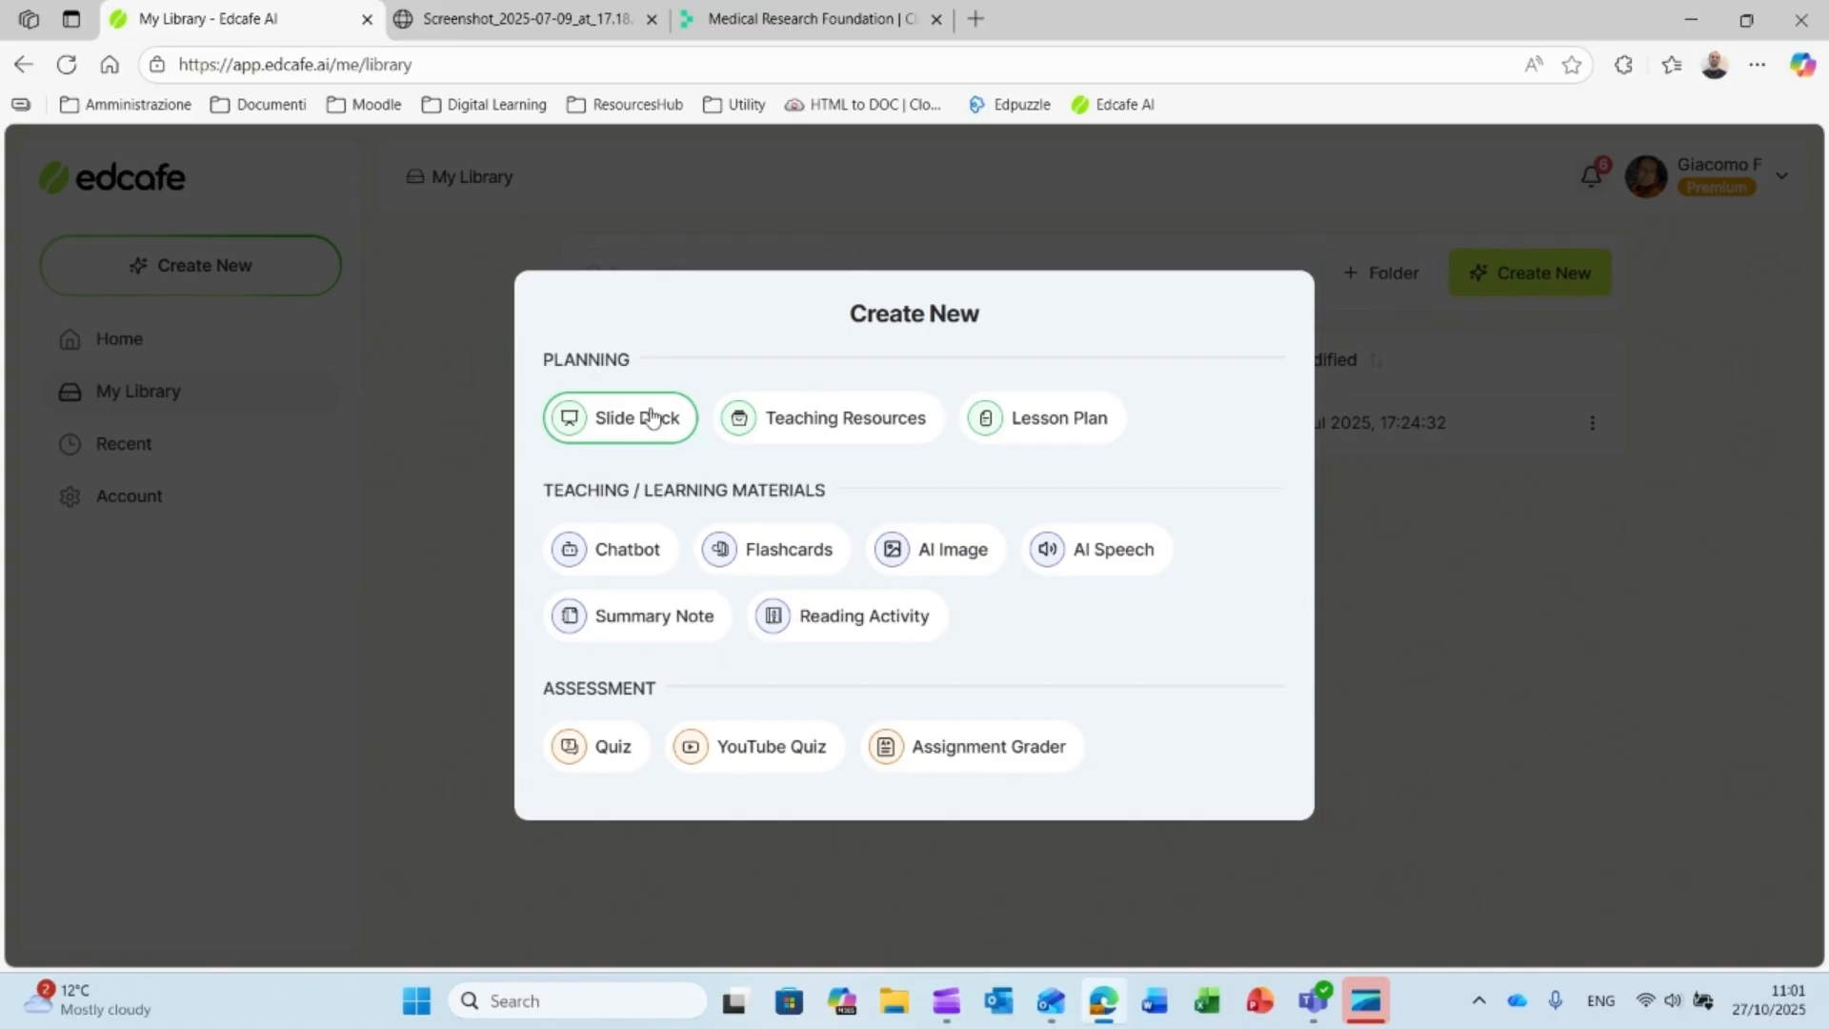
click(652, 418)
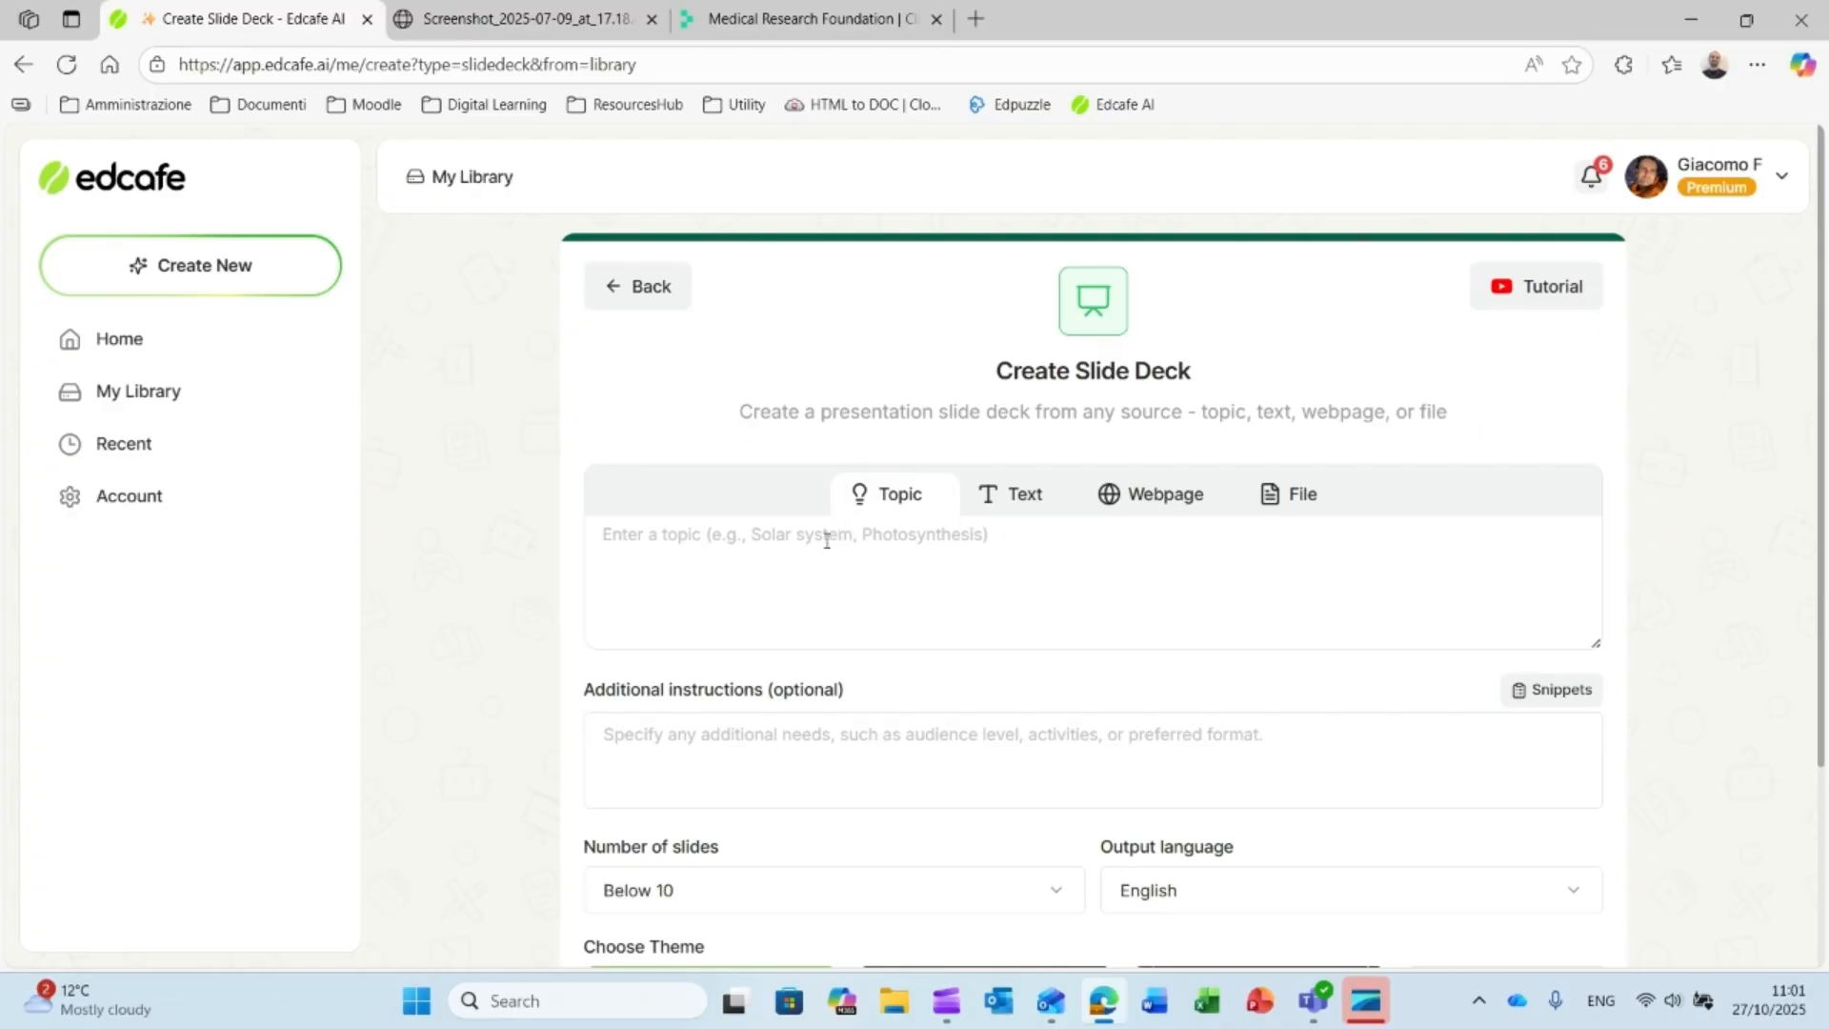
Step: Examine the Text, Webpage and File source options for the new slide deck
click(993, 495)
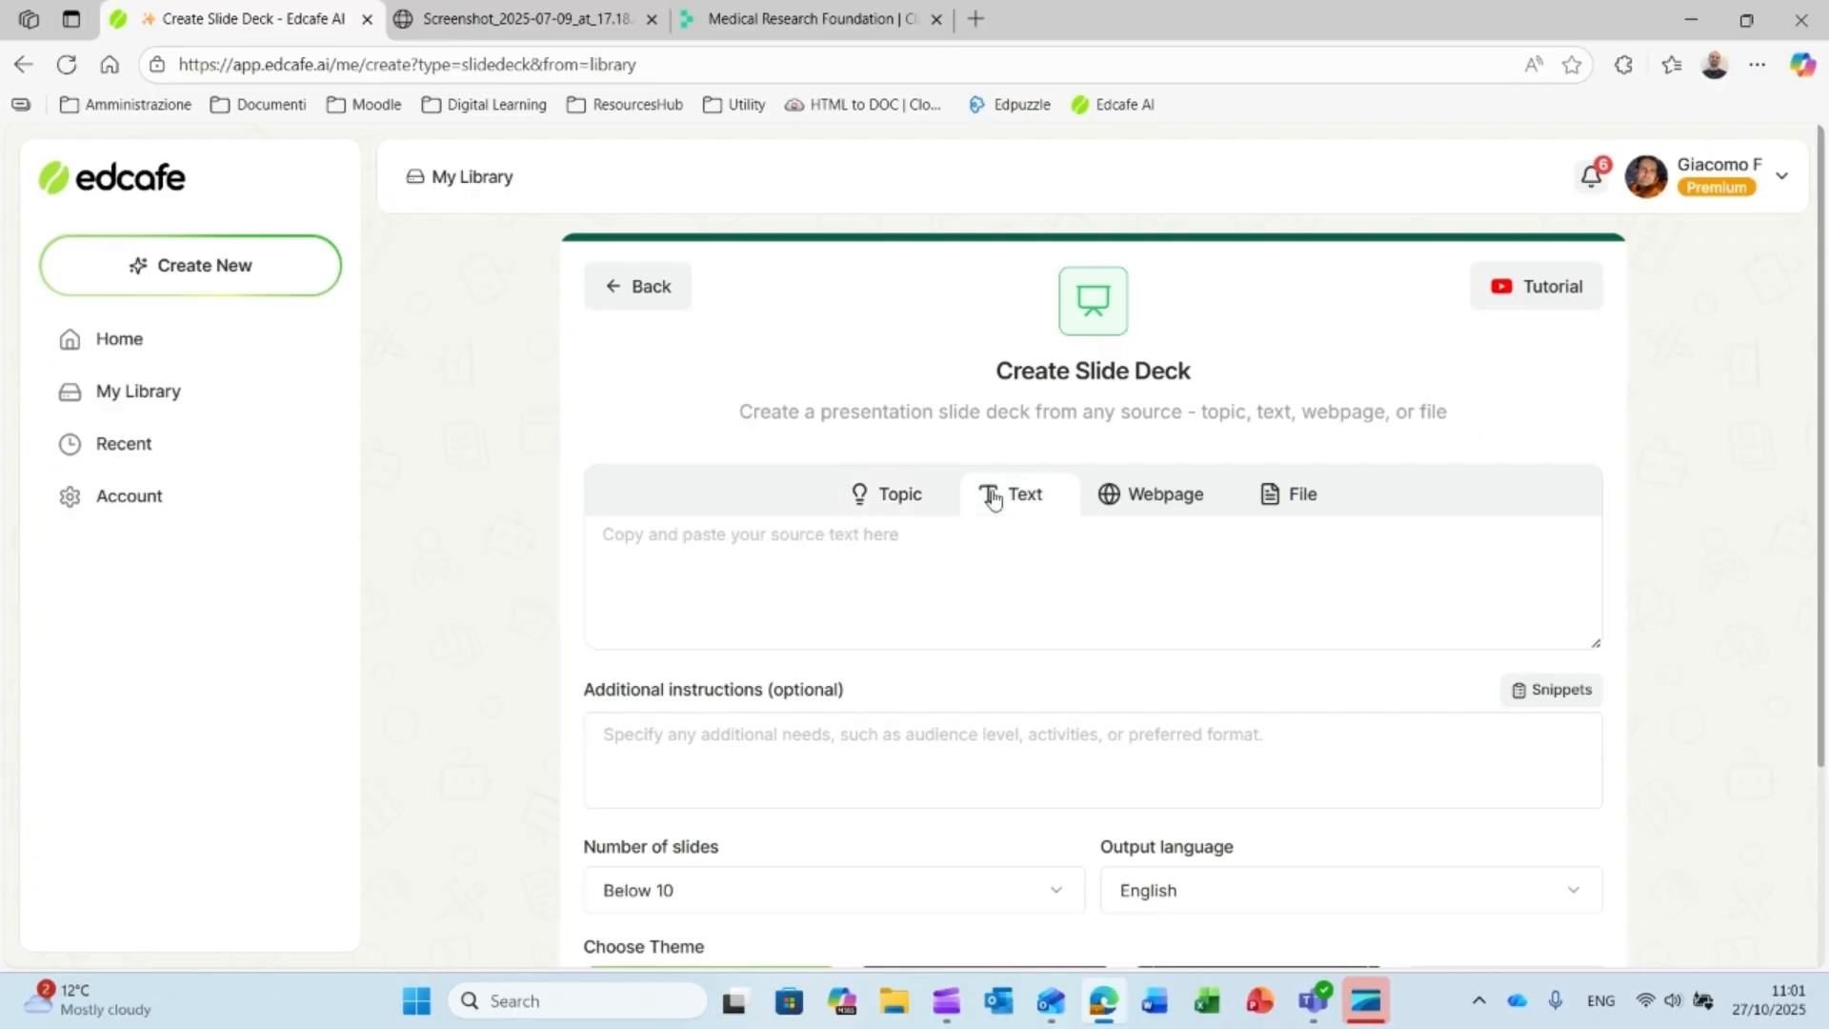
click(1179, 495)
click(1286, 502)
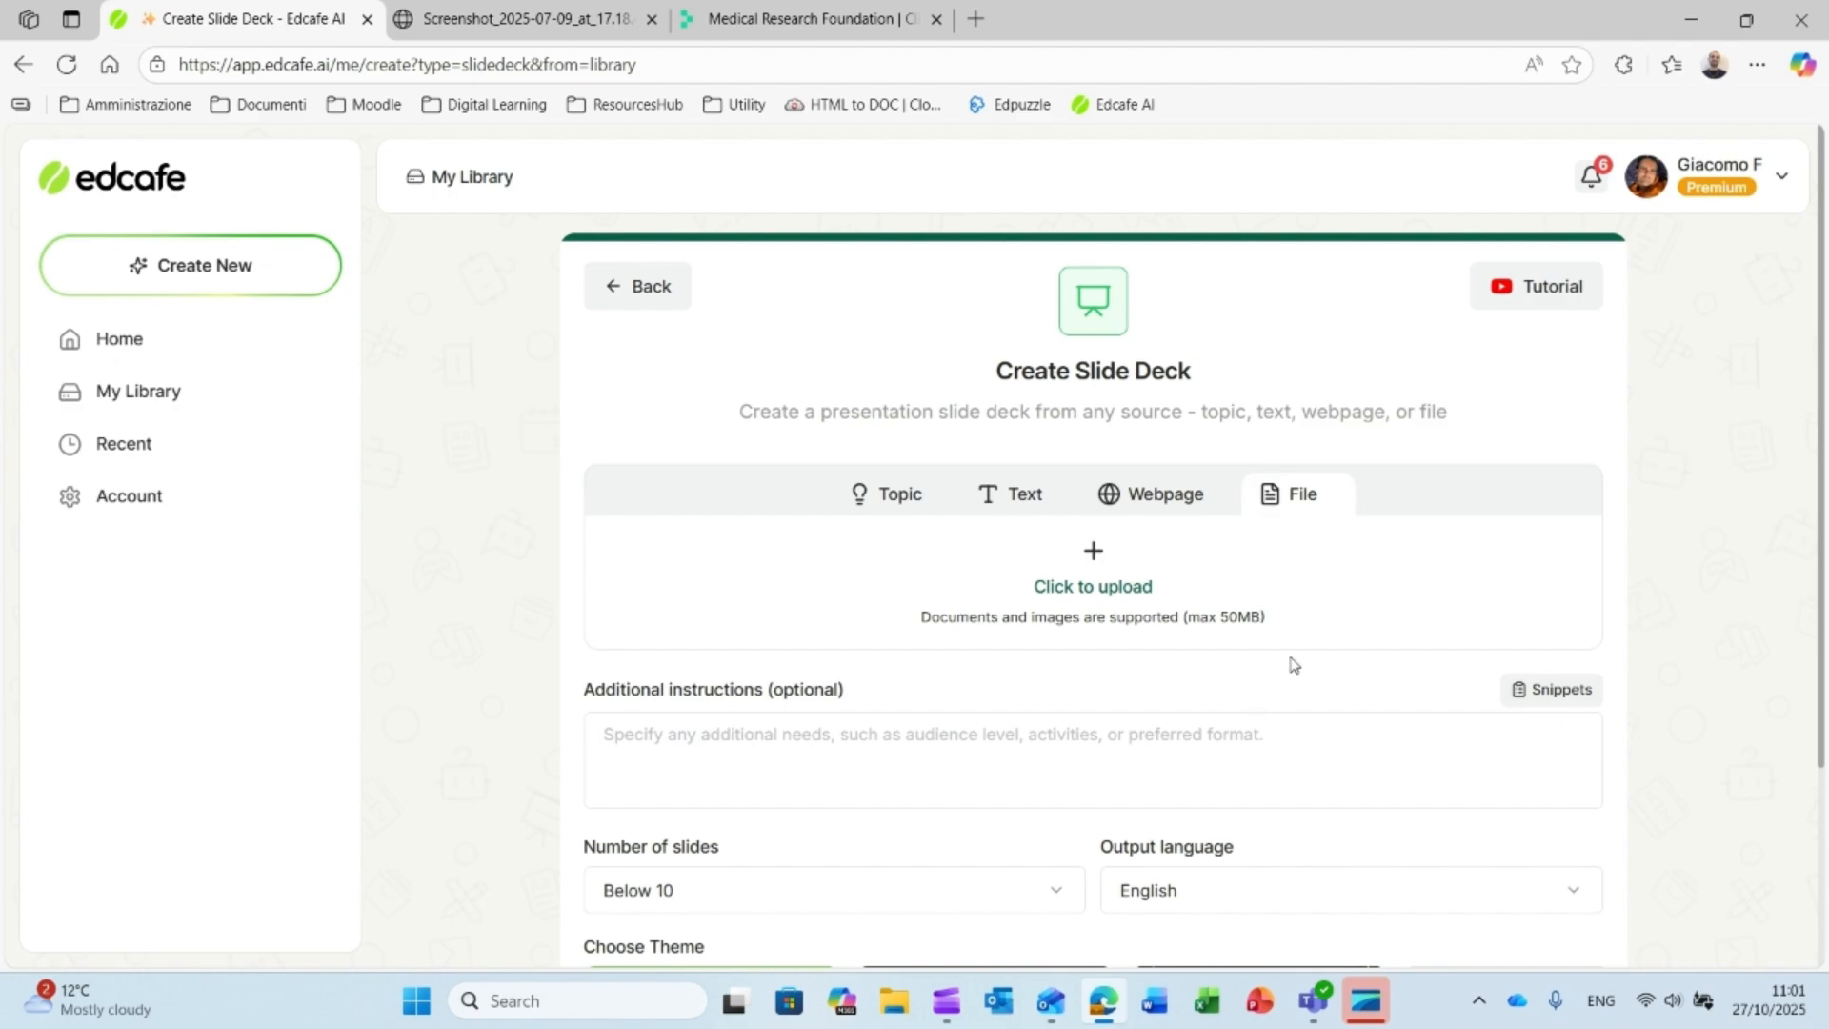
Step: Set the deck's source to a webpage, using the URL of the Medical Research Foundation's "Climate change and health" article
click(1161, 499)
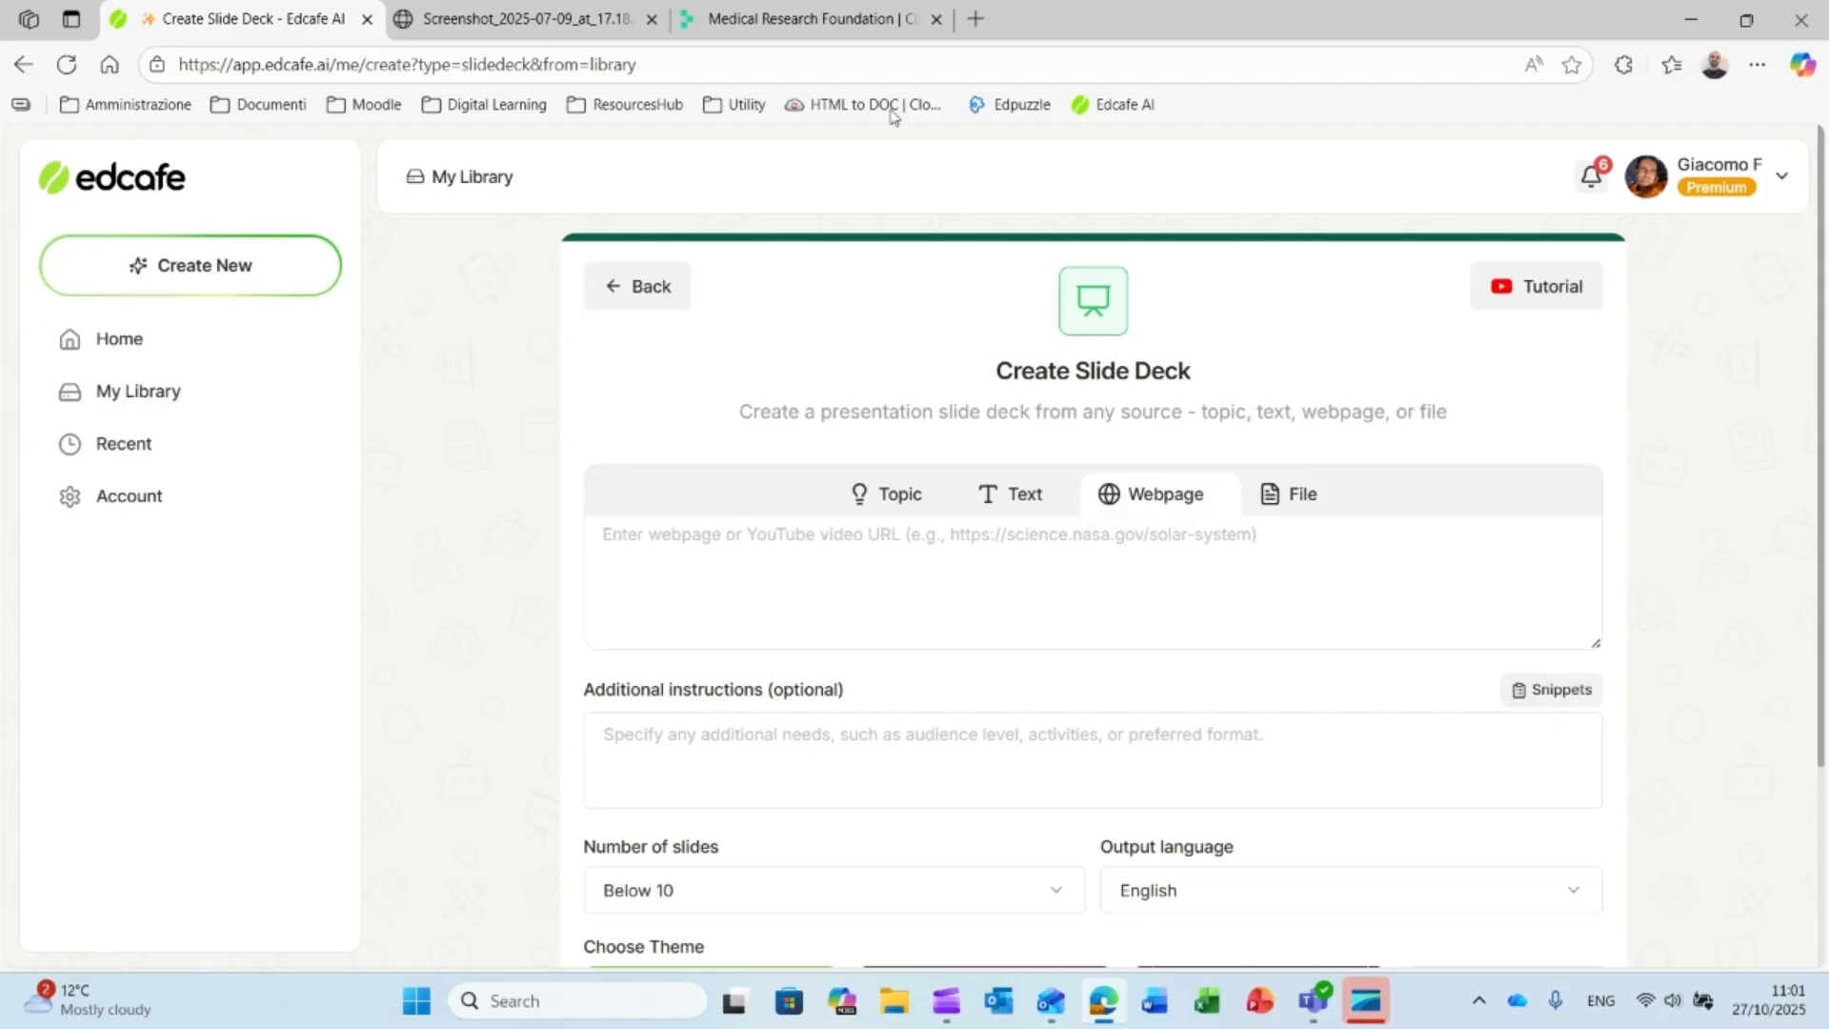
click(827, 23)
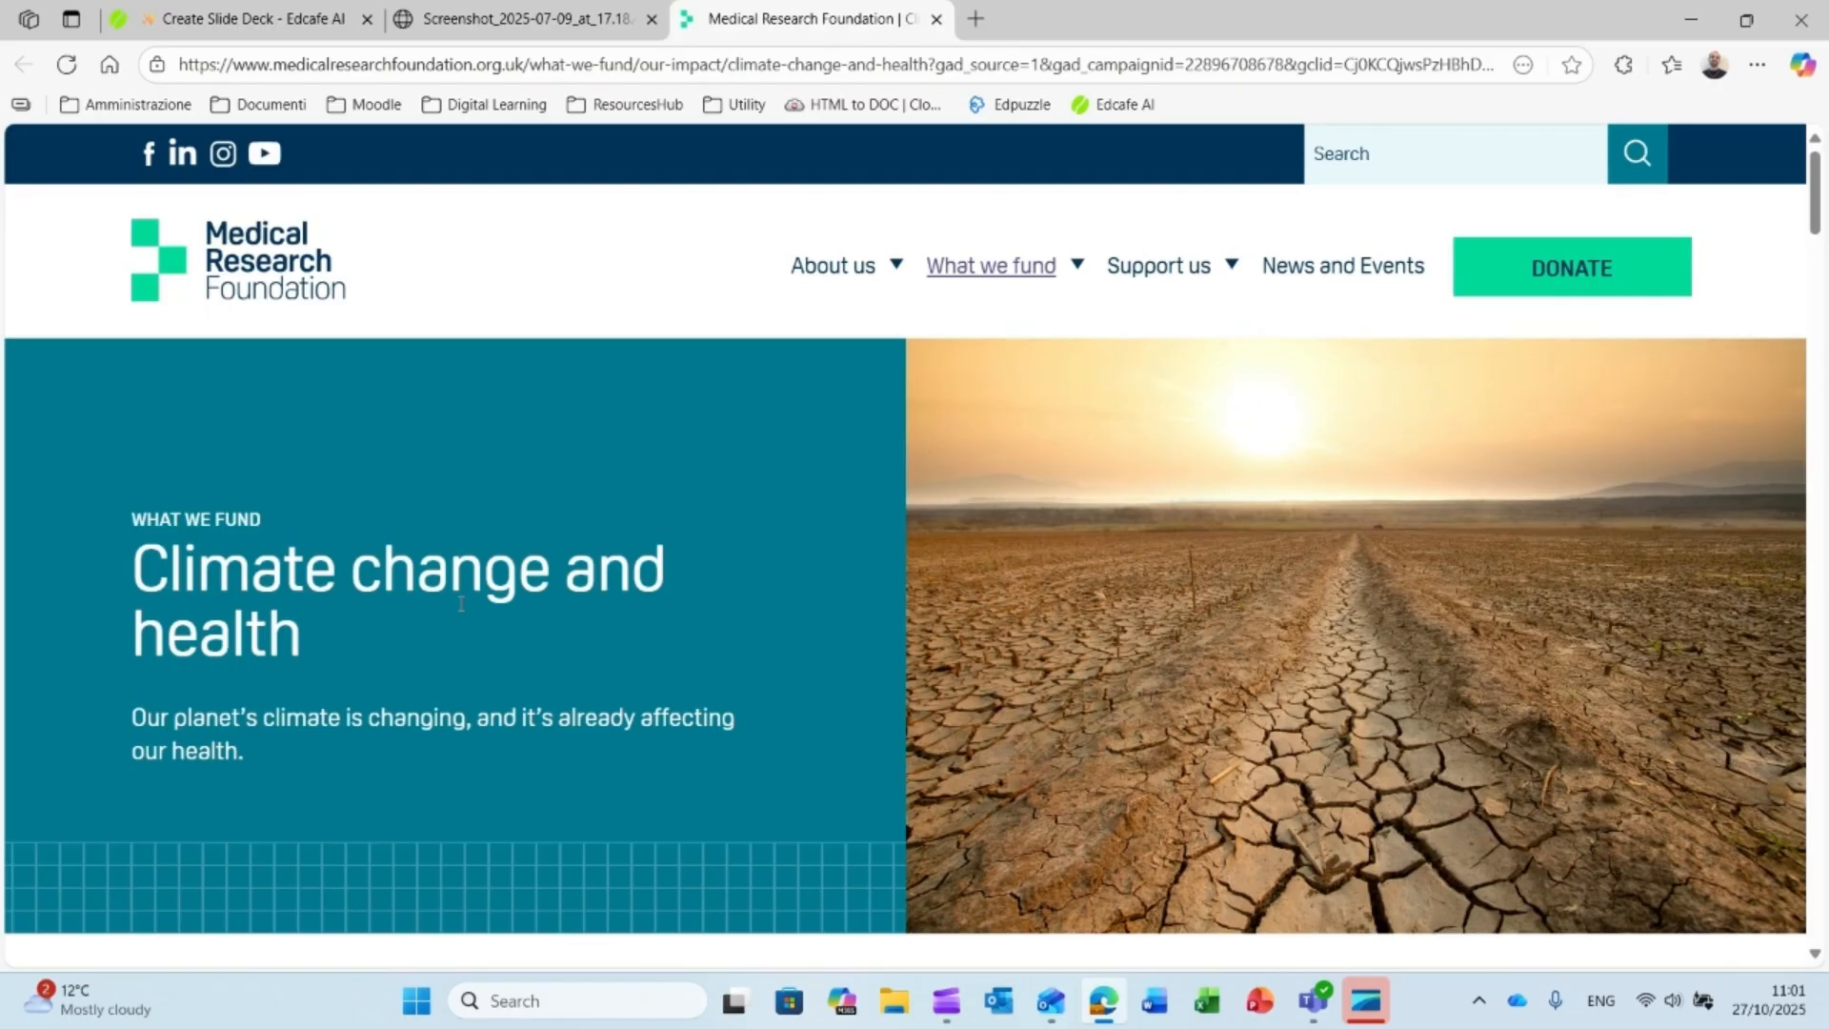
click(628, 64)
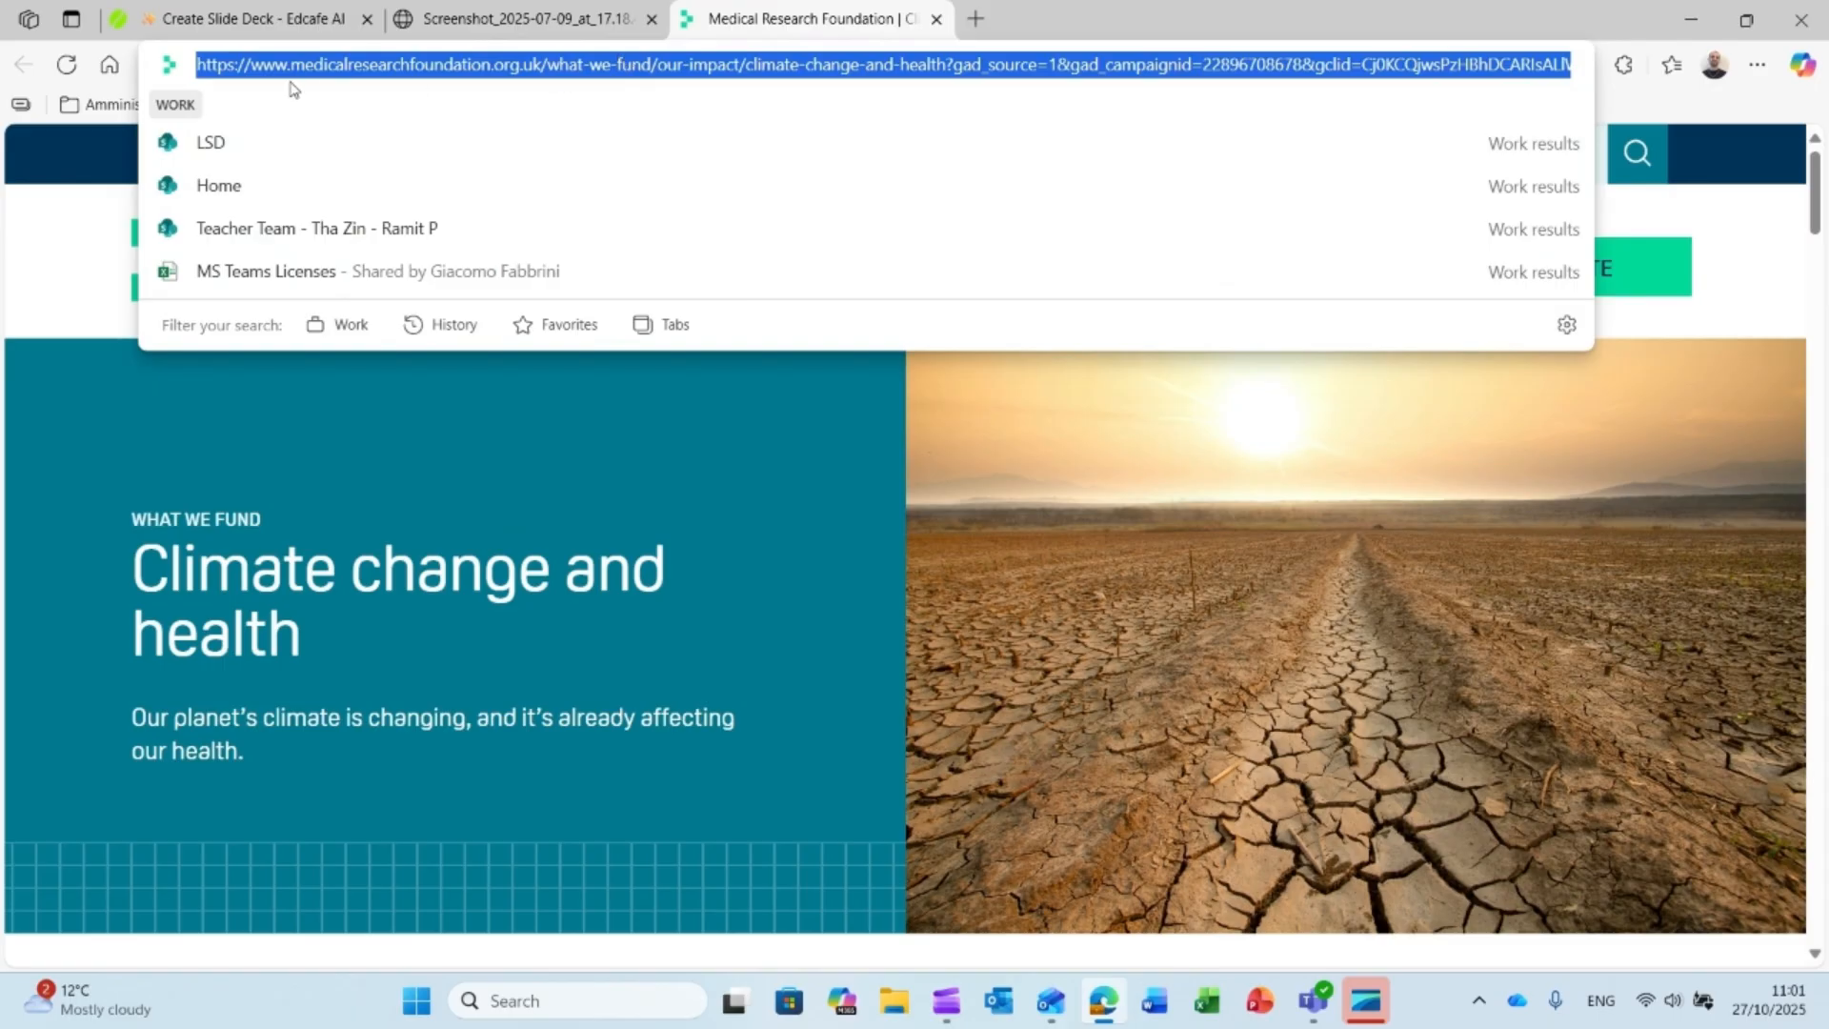
click(300, 27)
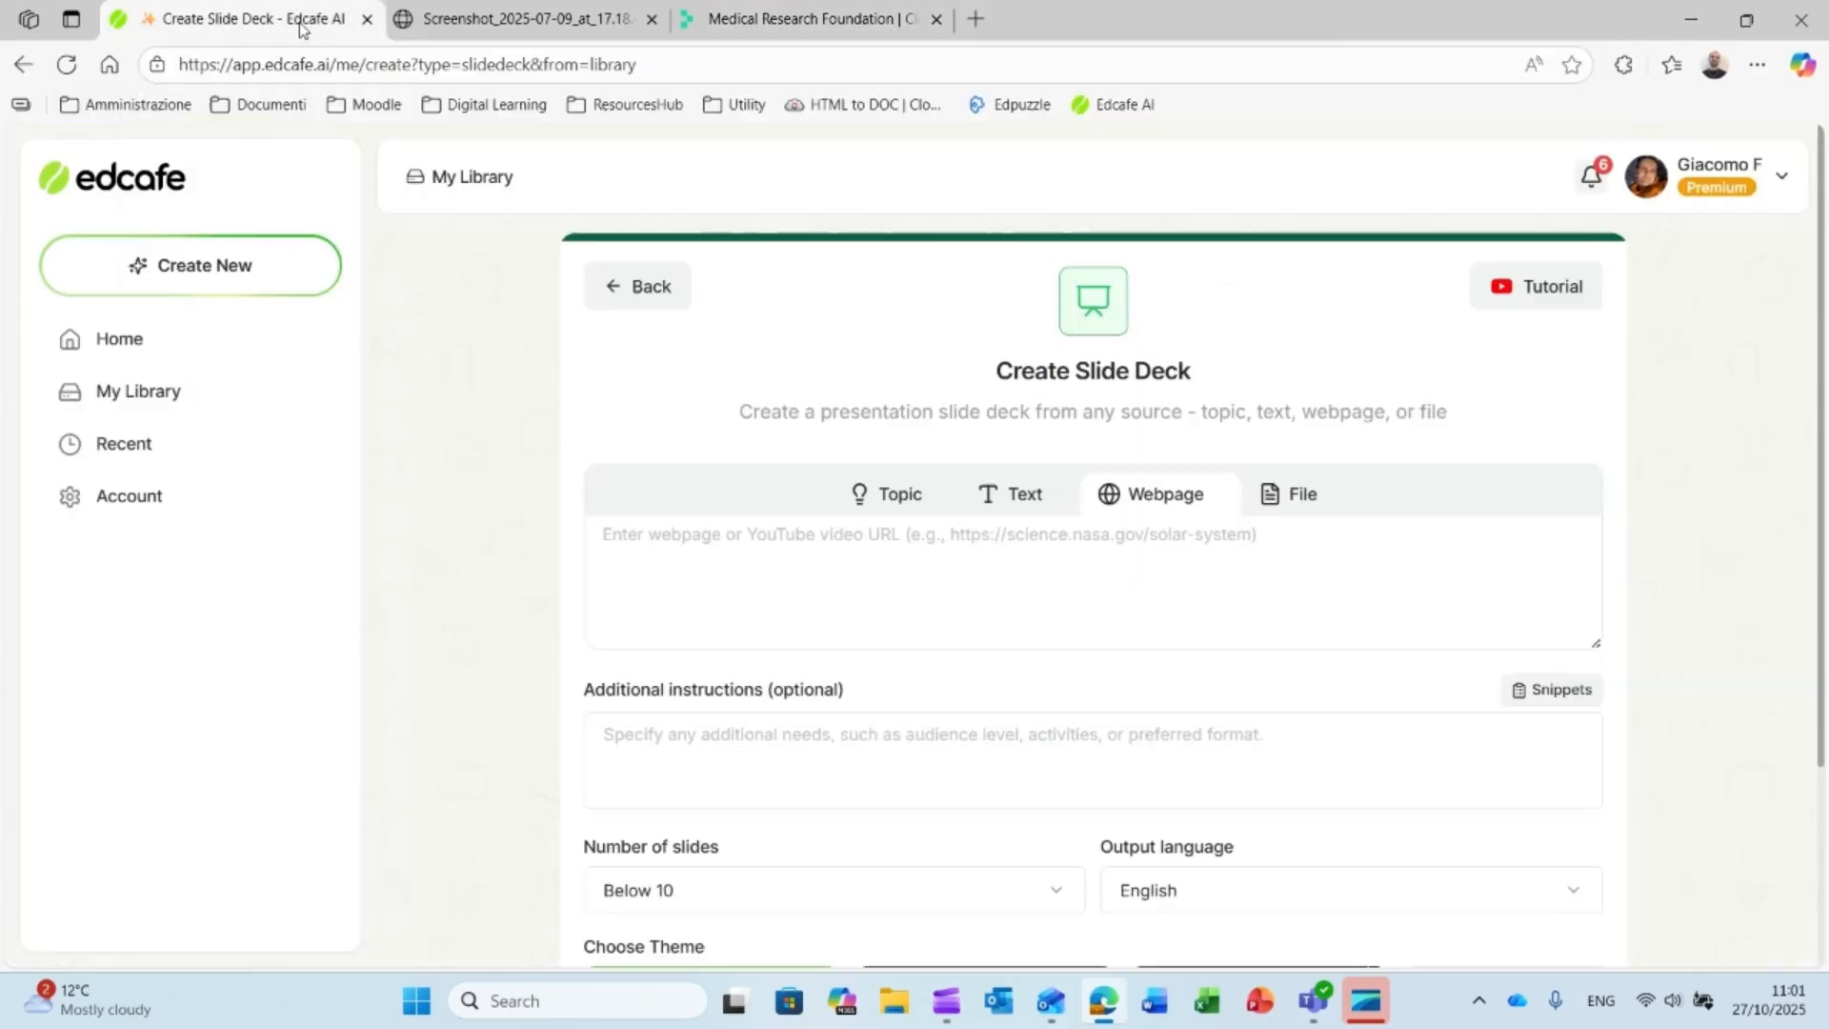
click(1076, 577)
key(ctrl+v)
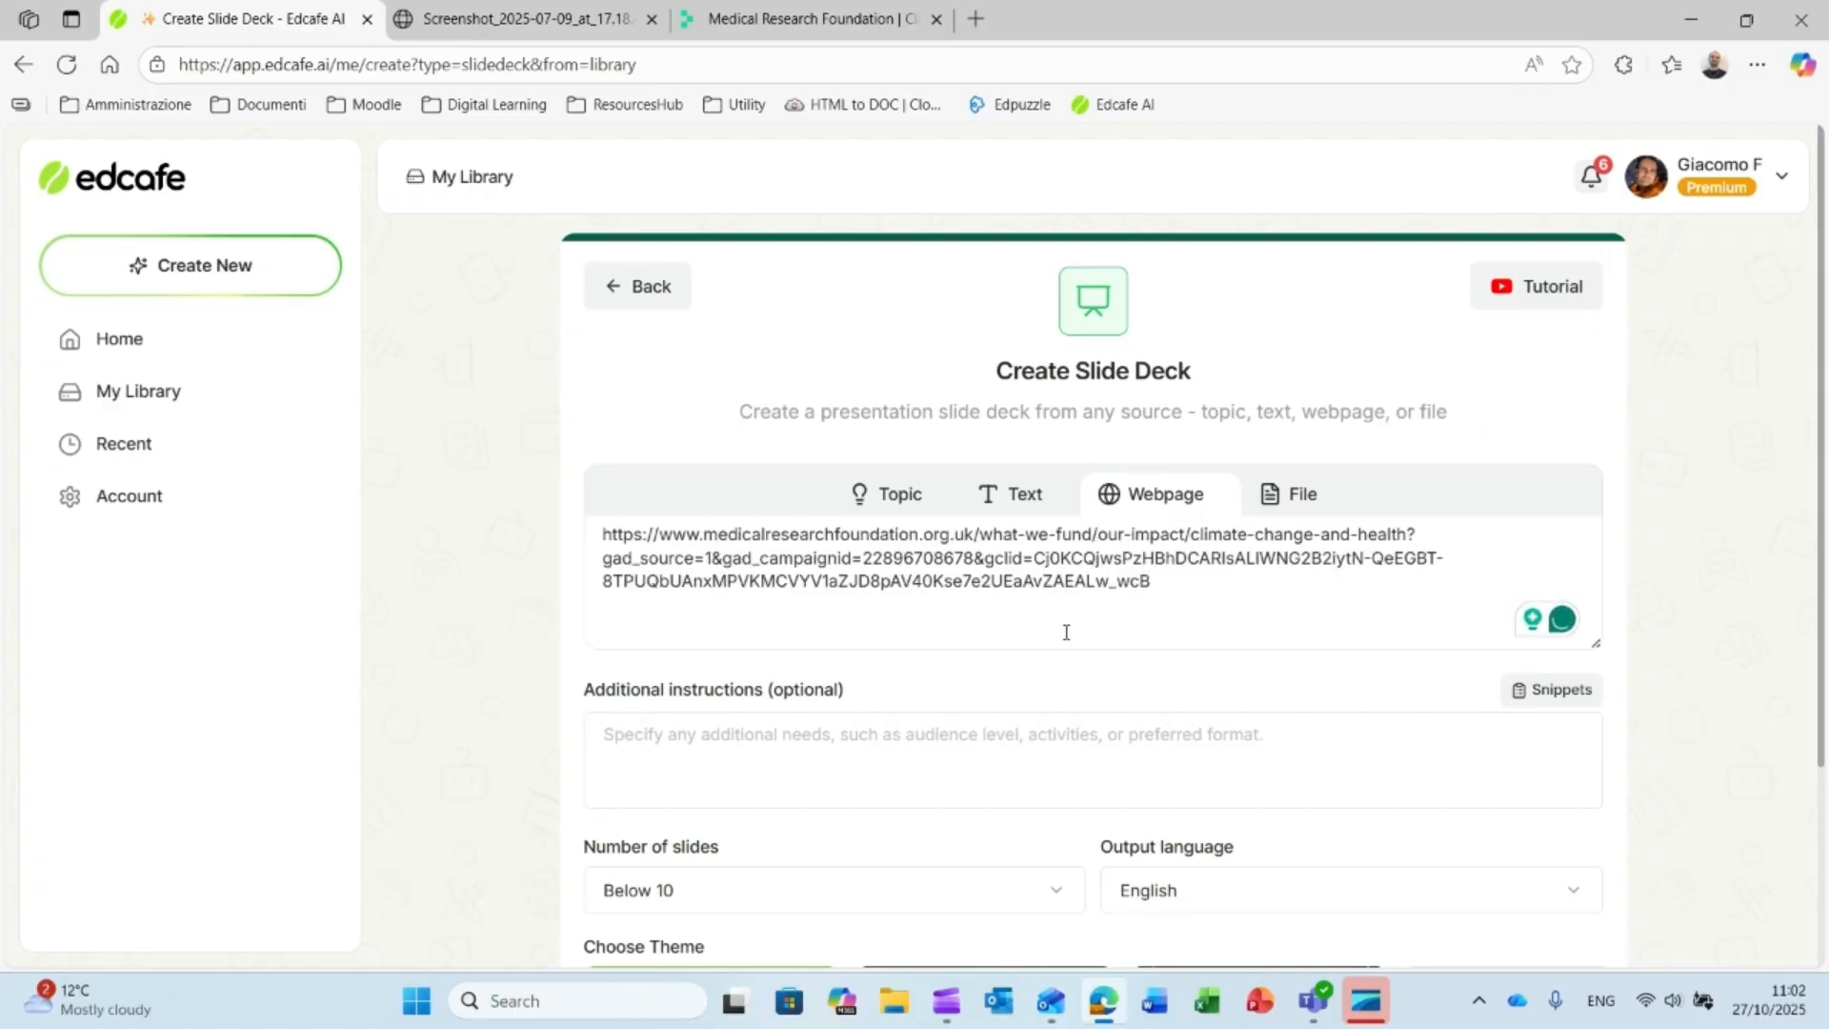
Step: Examine the Text and Topic source options and the climate article's content, and return to the webpage source with the article's URL
click(1010, 497)
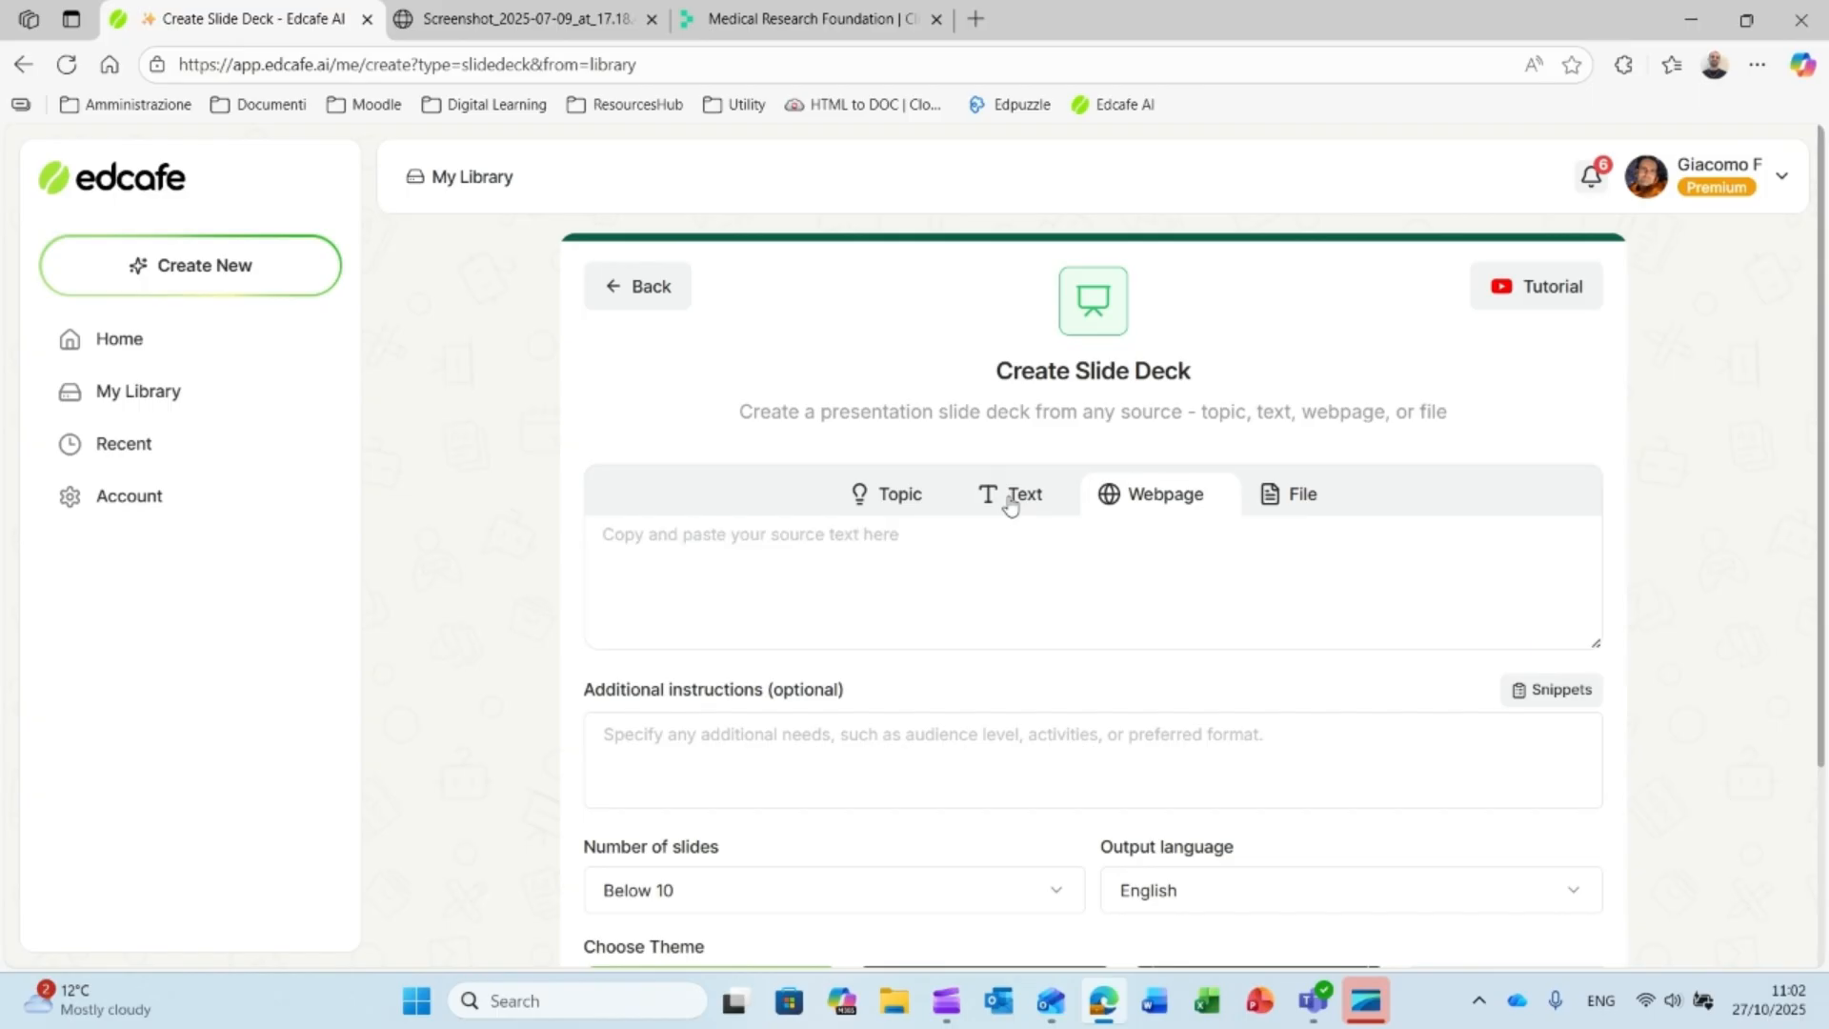
click(890, 28)
scroll(953, 673, down, 5)
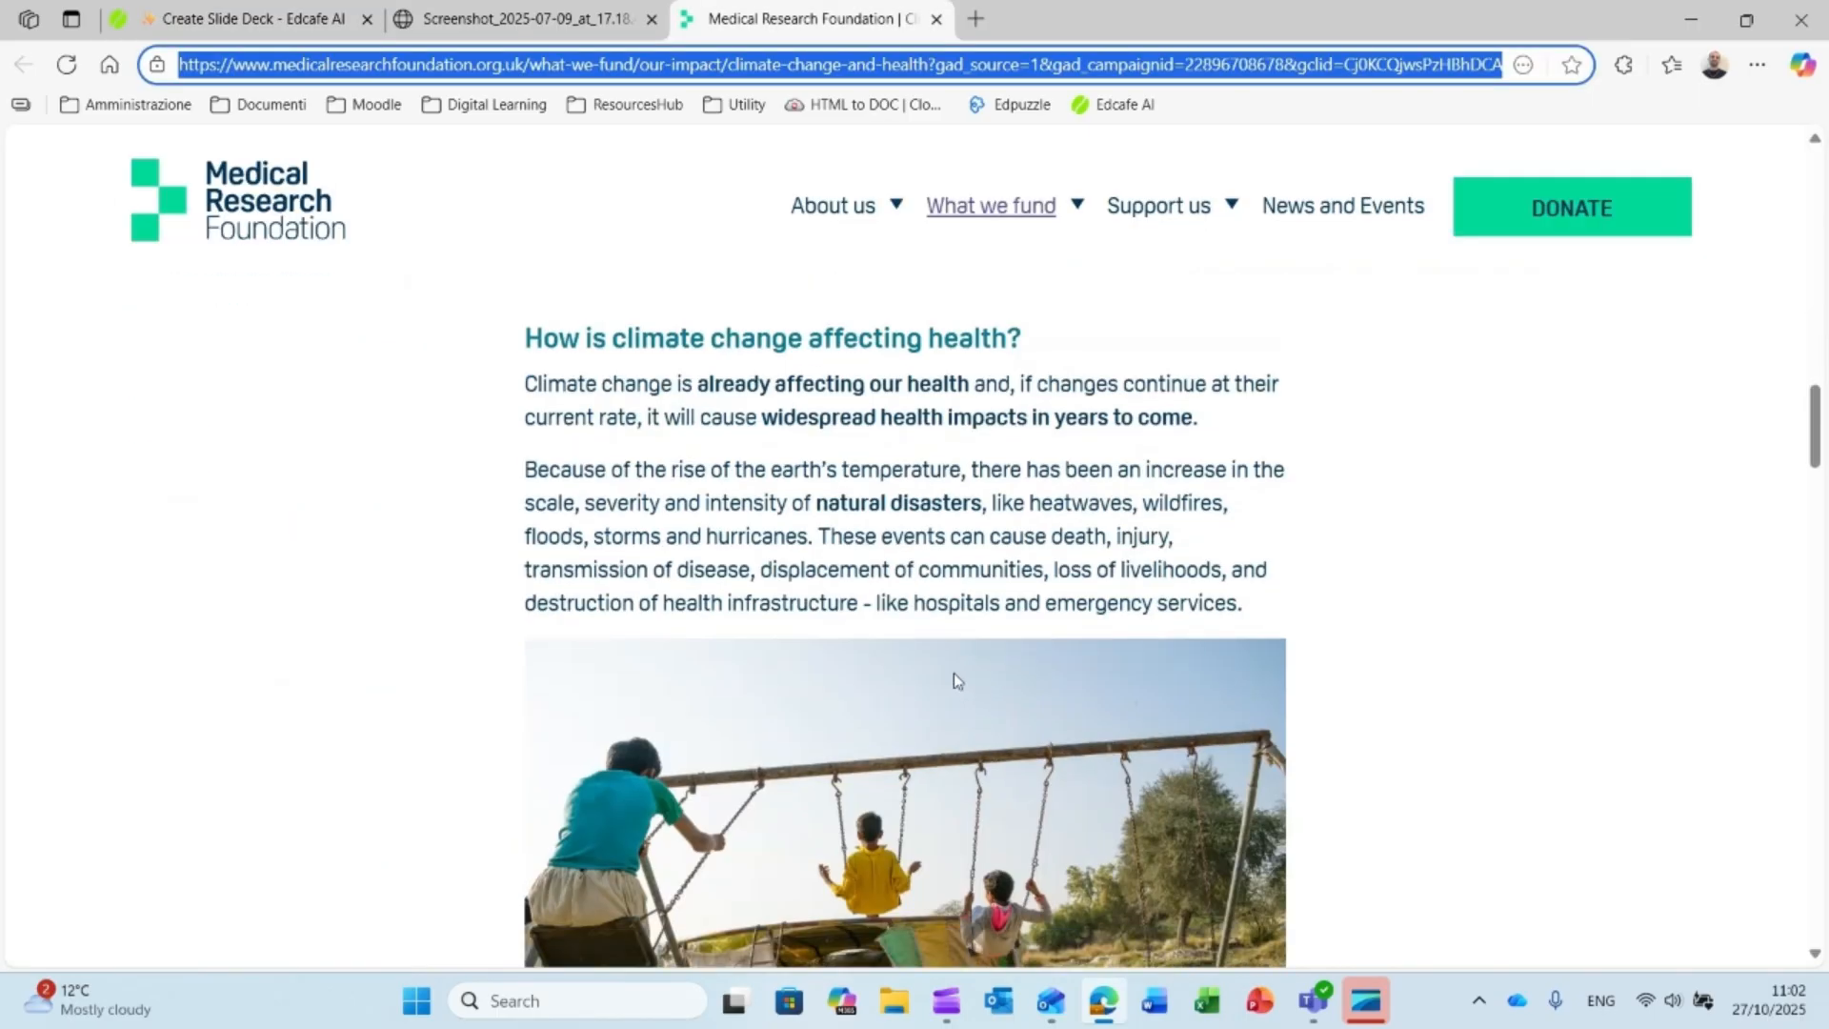
click(262, 28)
click(893, 520)
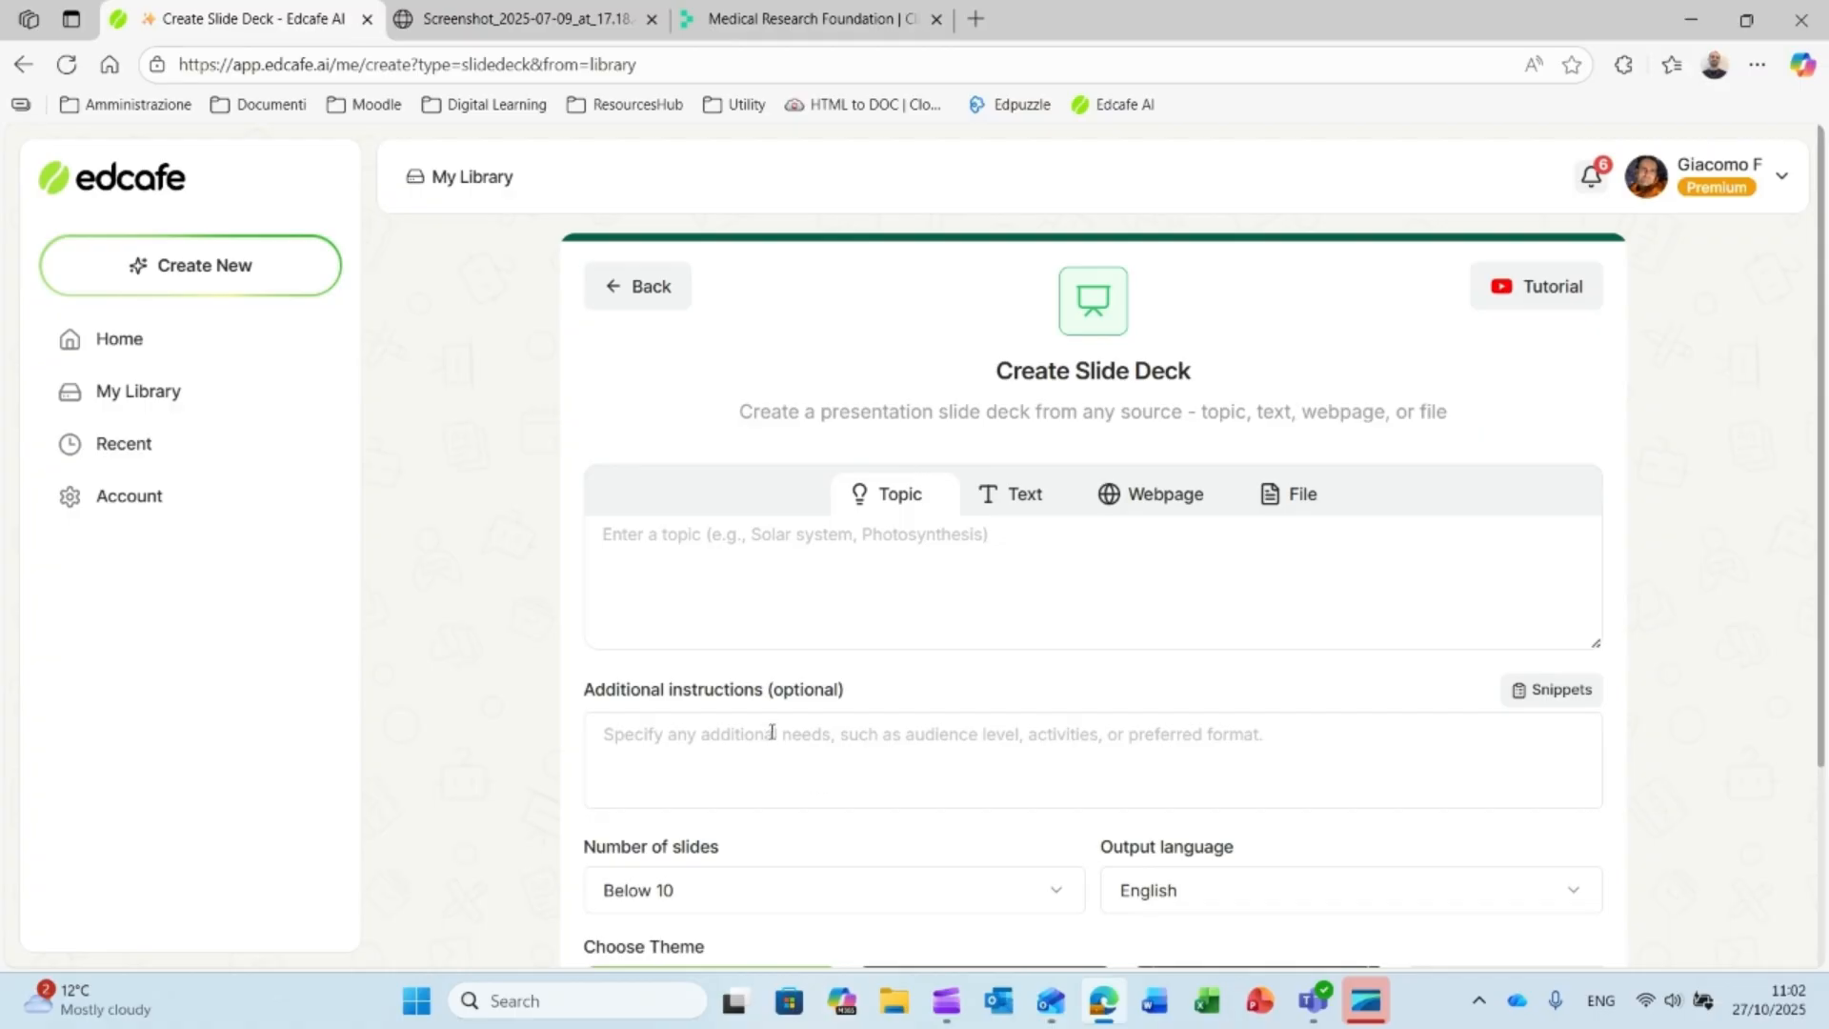
click(772, 732)
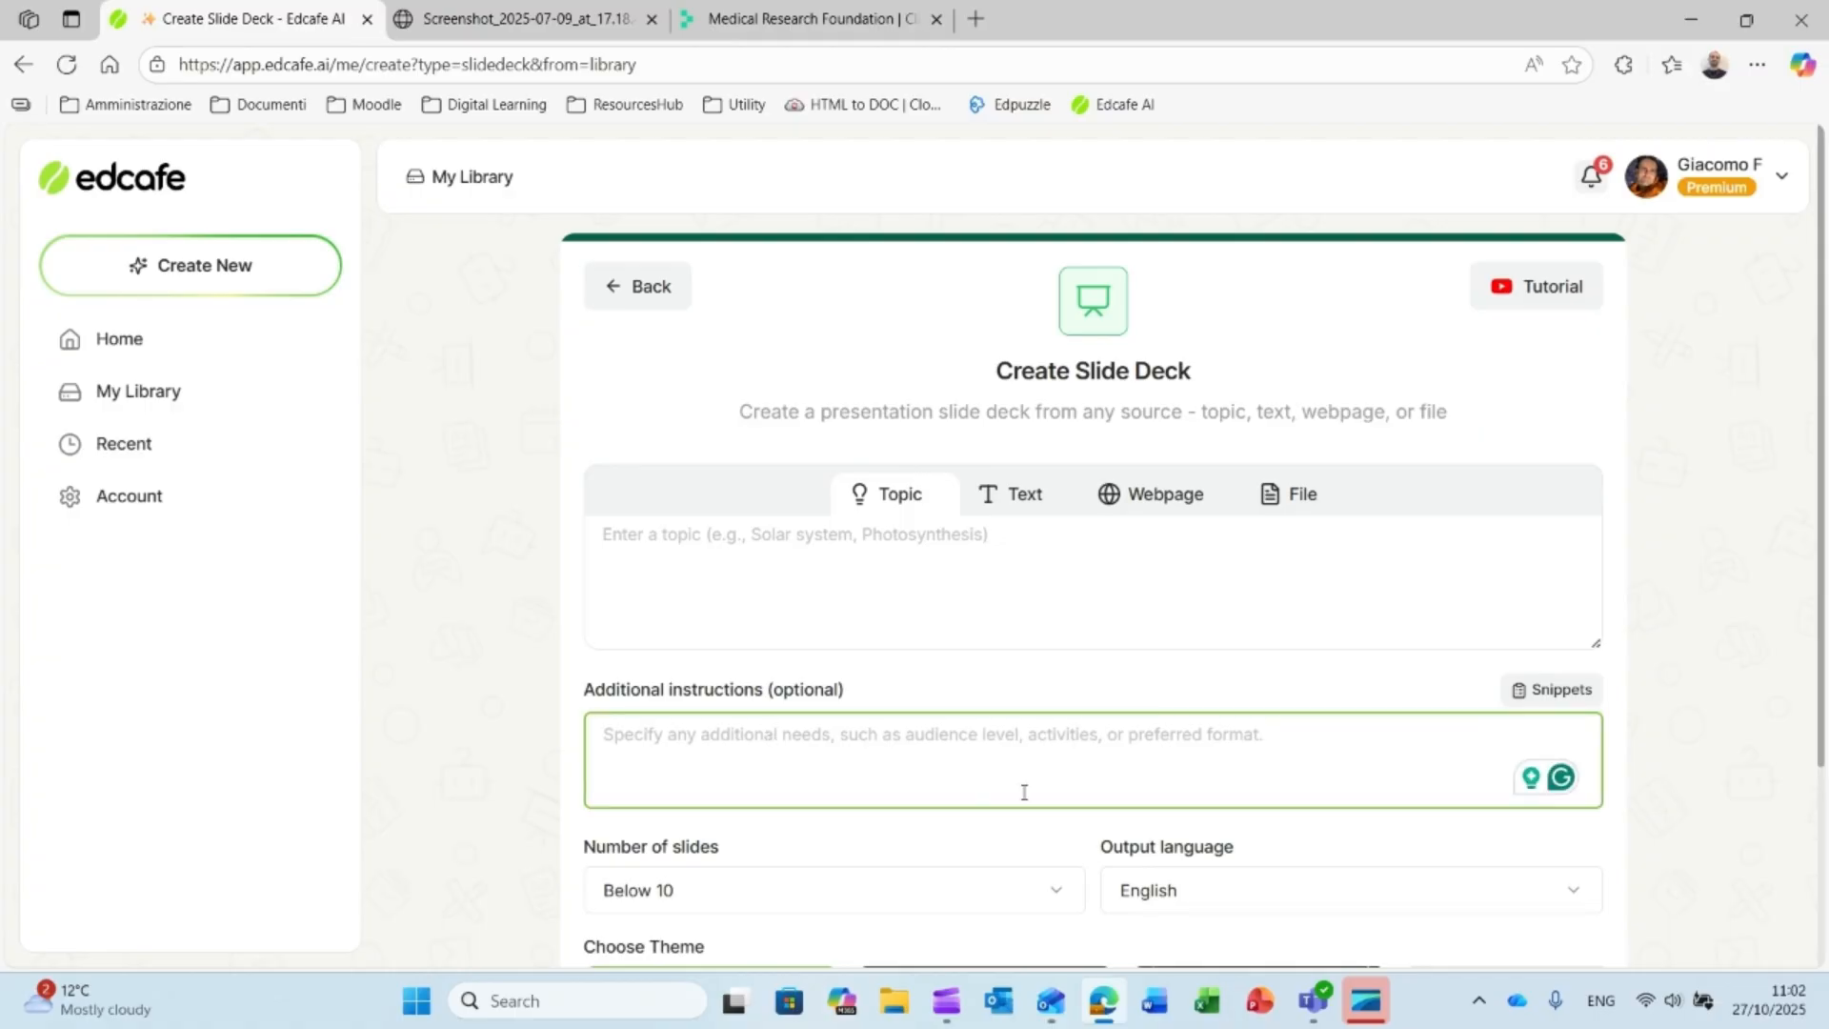
click(1156, 492)
key(ctrl+v)
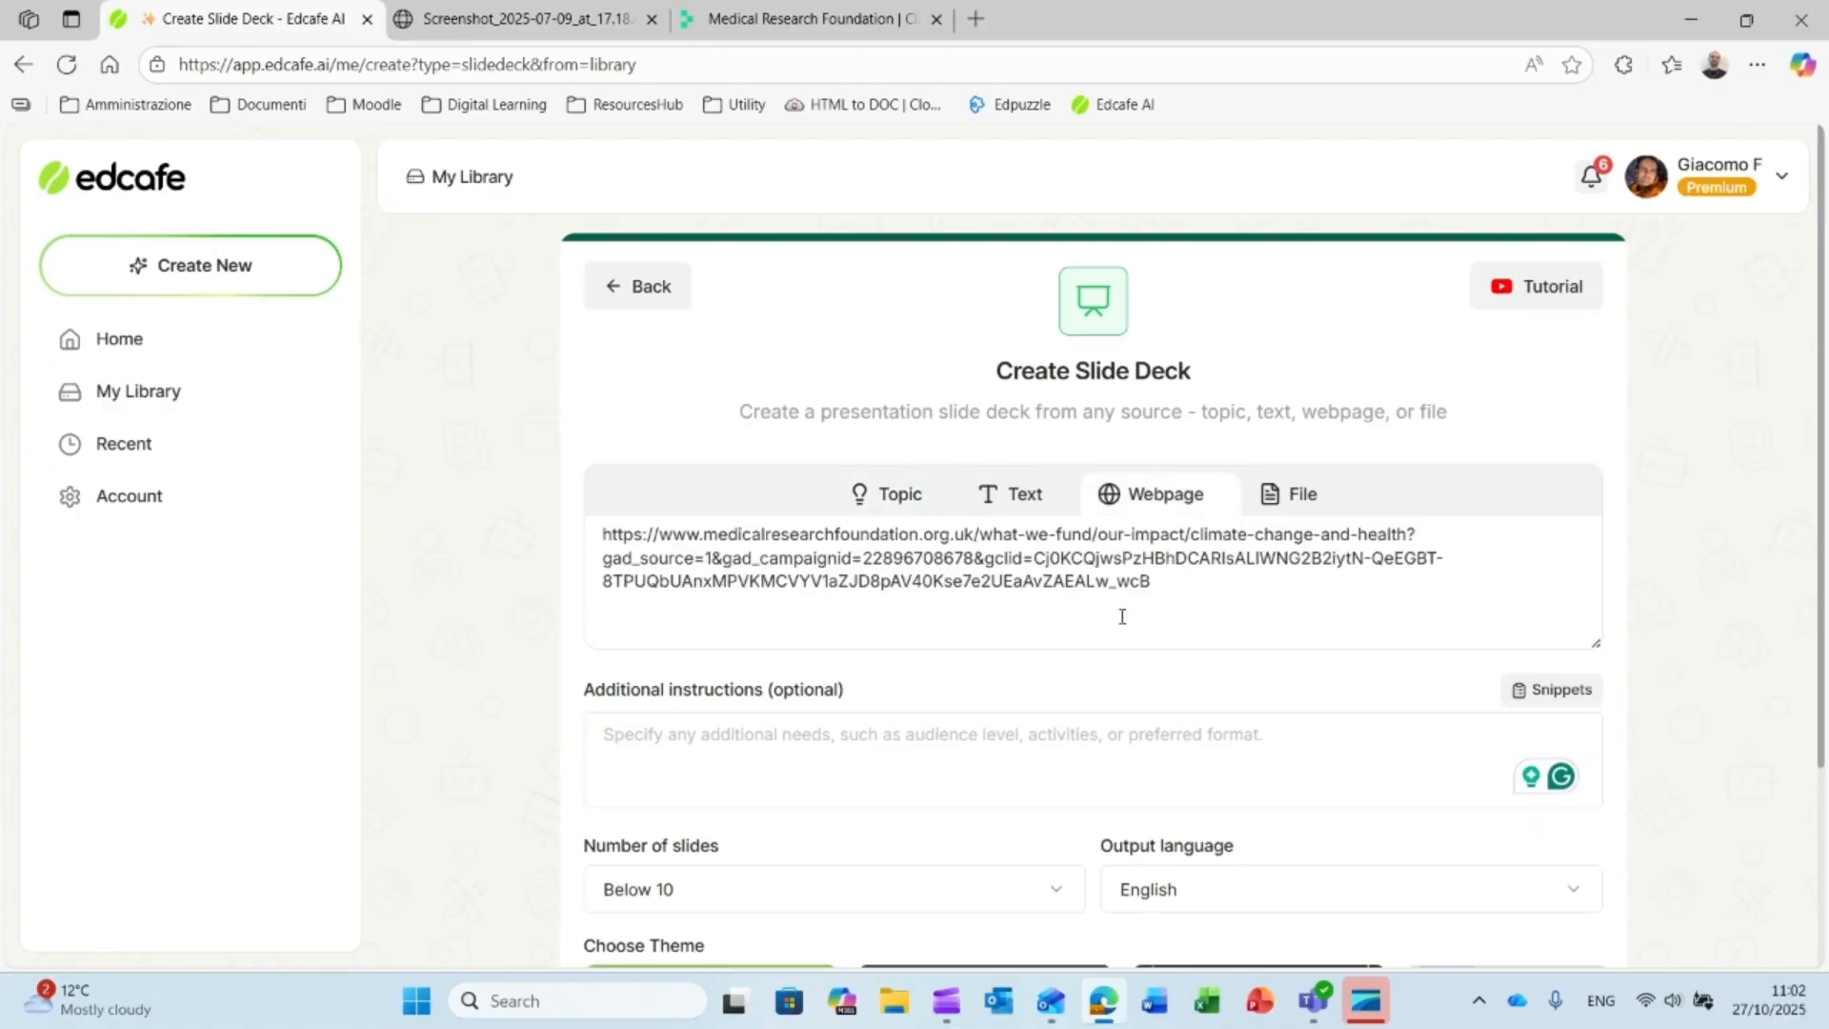
Step: Enter additional instructions for bullet-point topic slides with relevant pictures, a glossary and an Italian vocabulary list, and set the number of slides to 10 to 15
click(1057, 753)
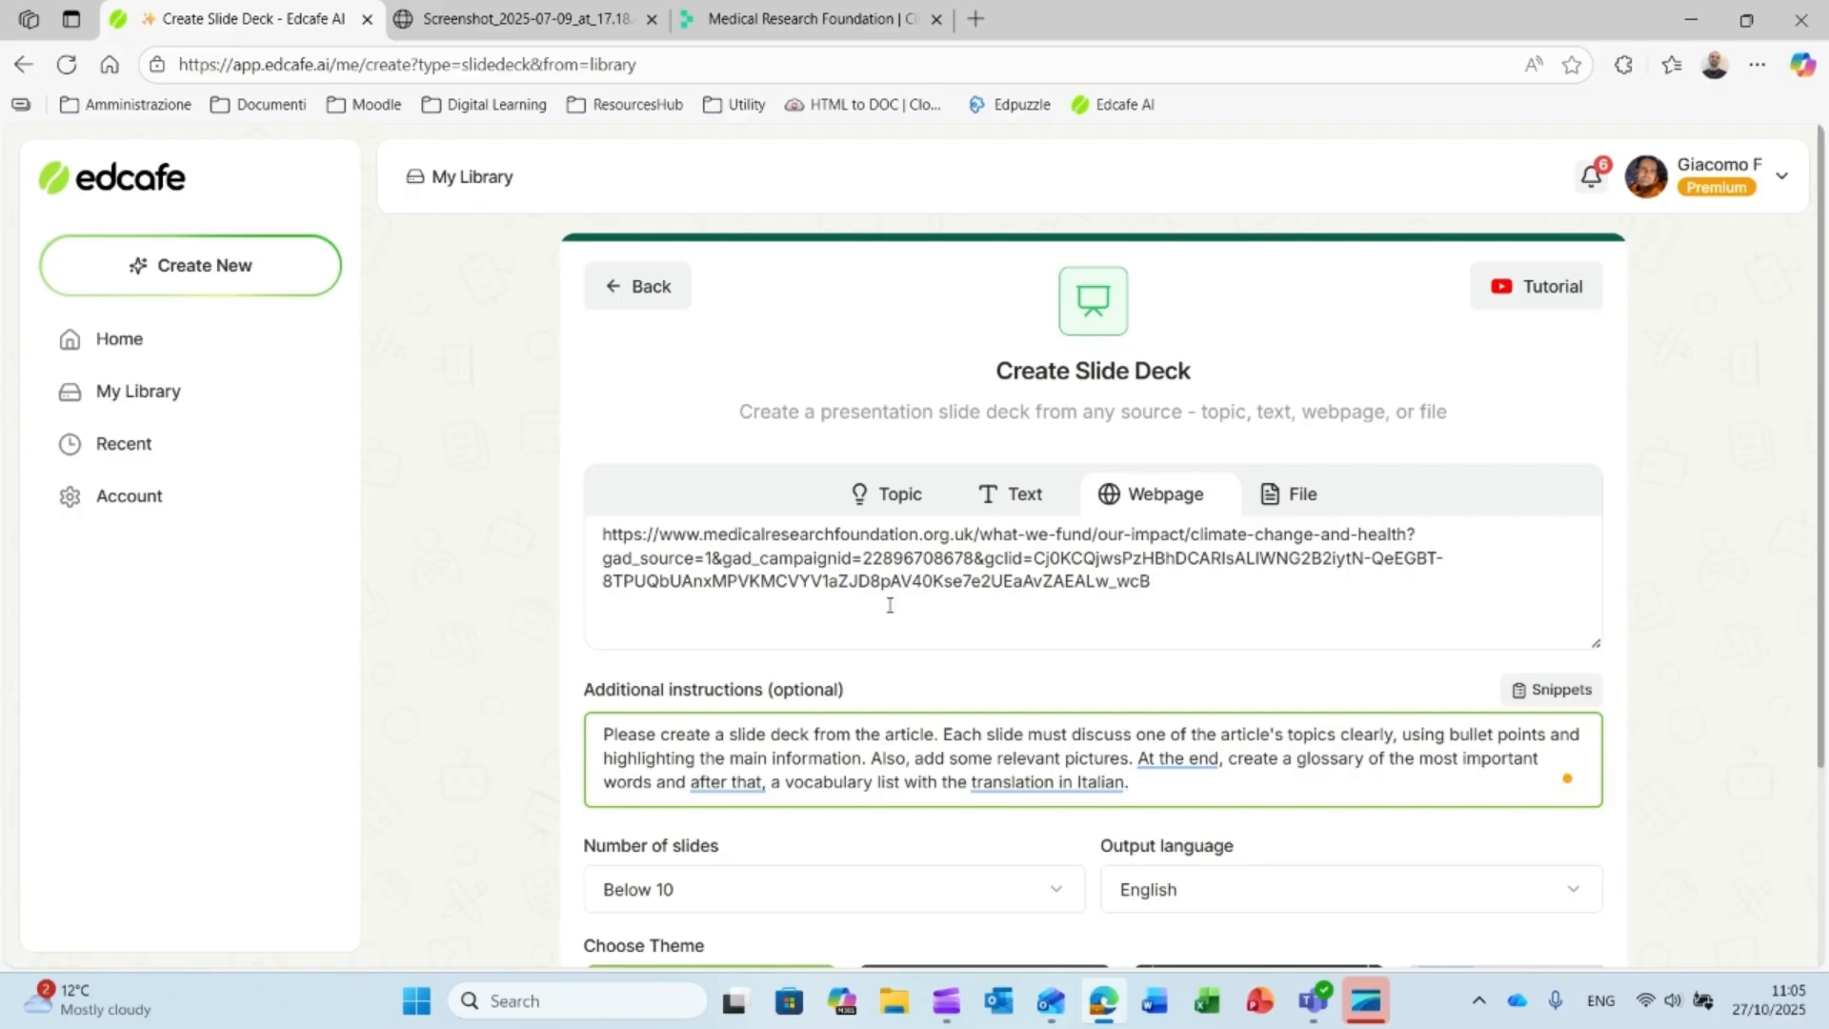
scroll(889, 606, down, 3)
click(843, 650)
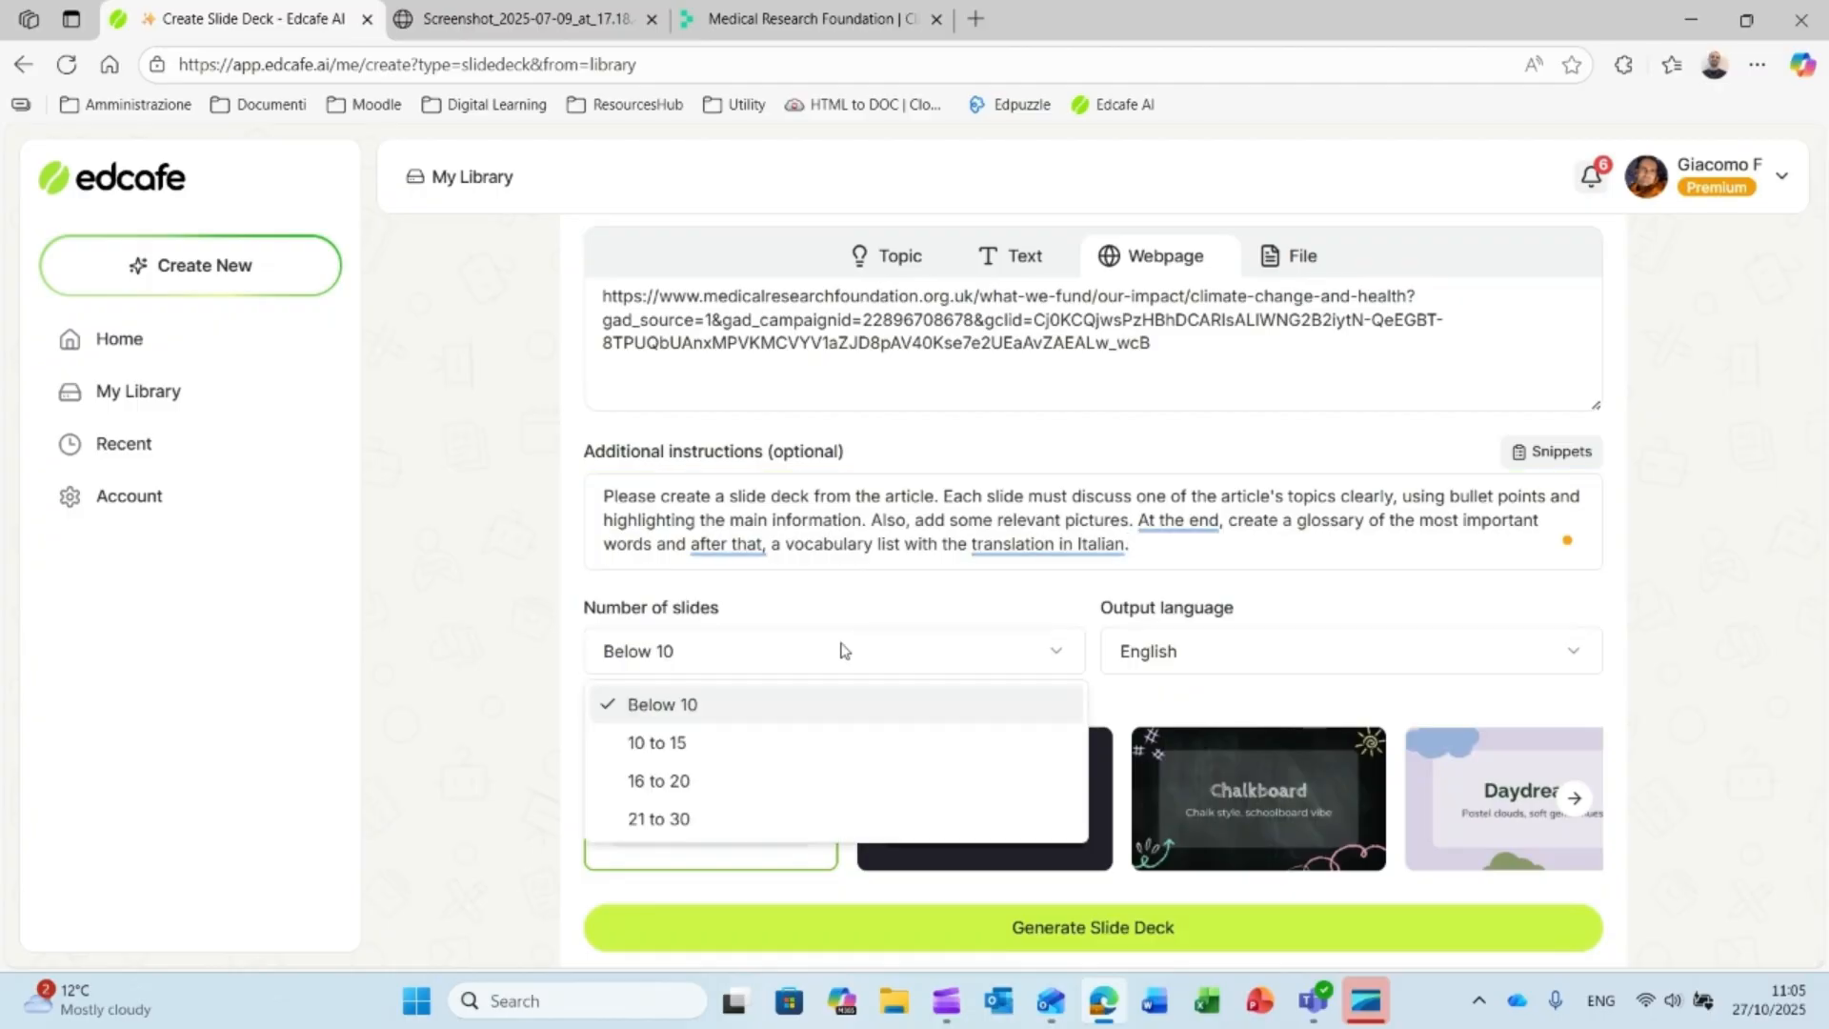
click(697, 748)
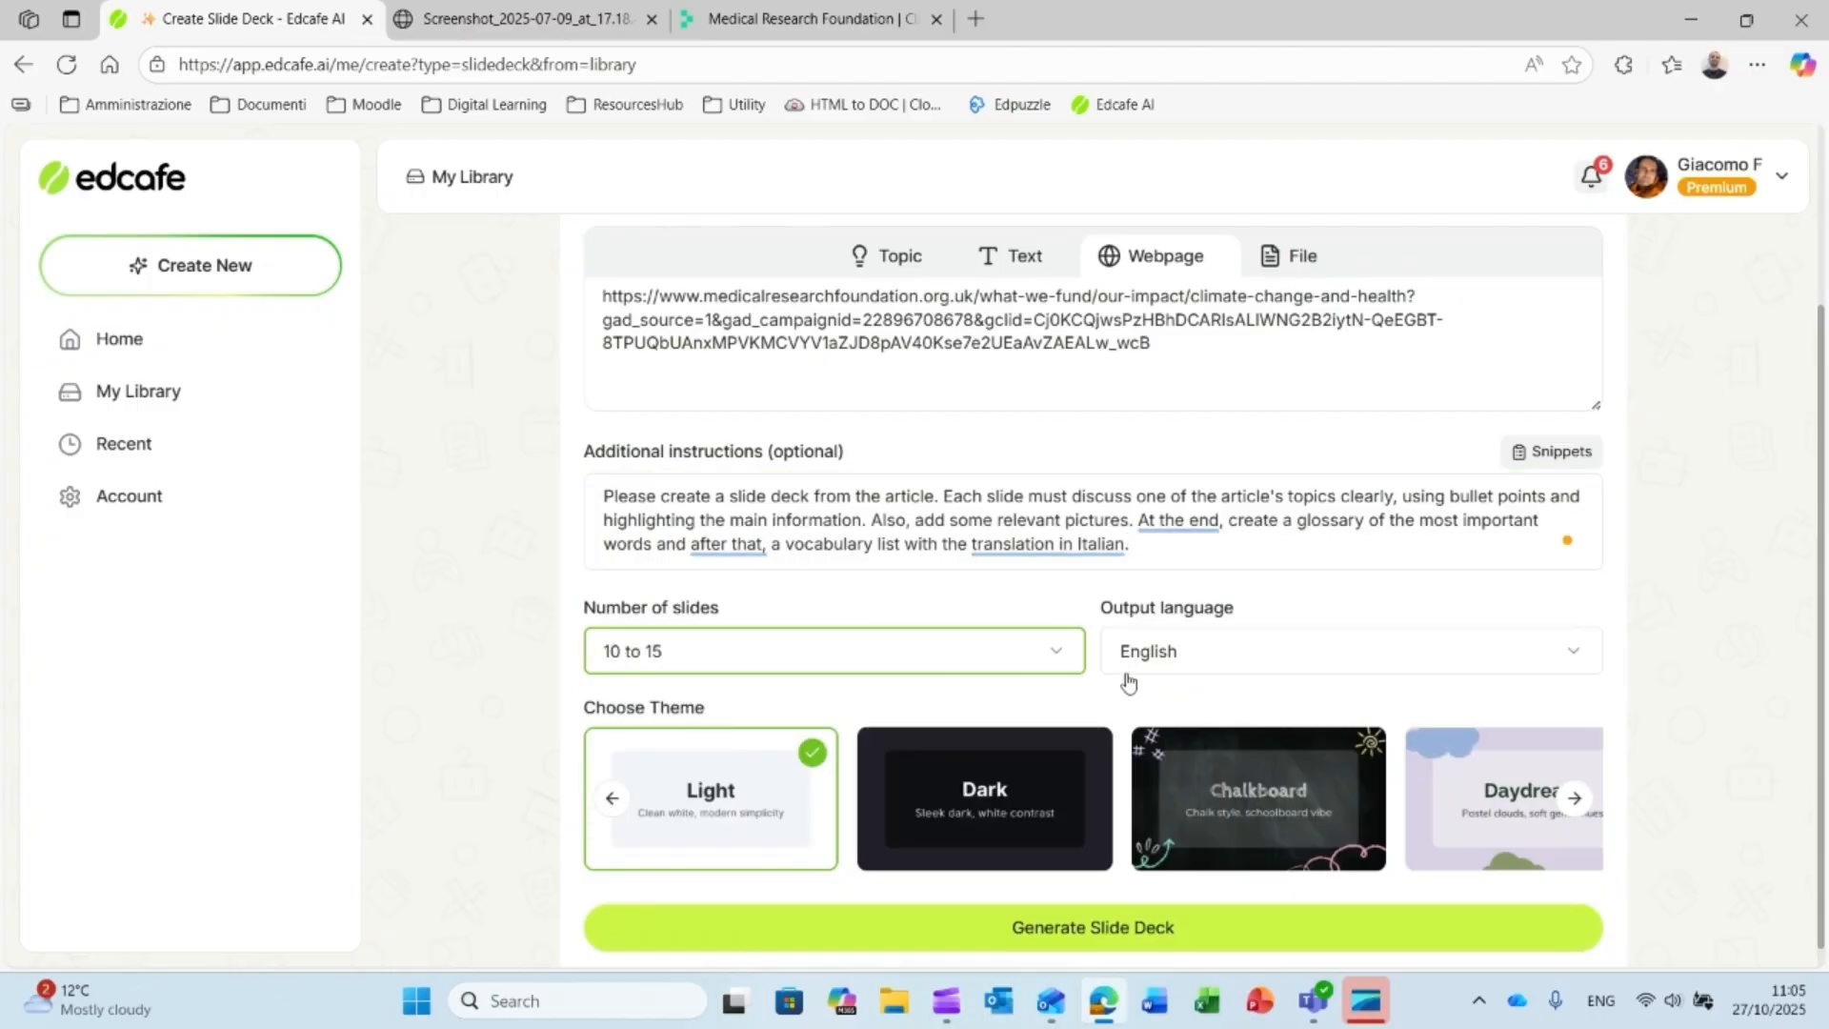
Step: Look through the available output languages and set the slide deck's output language to English (UK)
click(1206, 655)
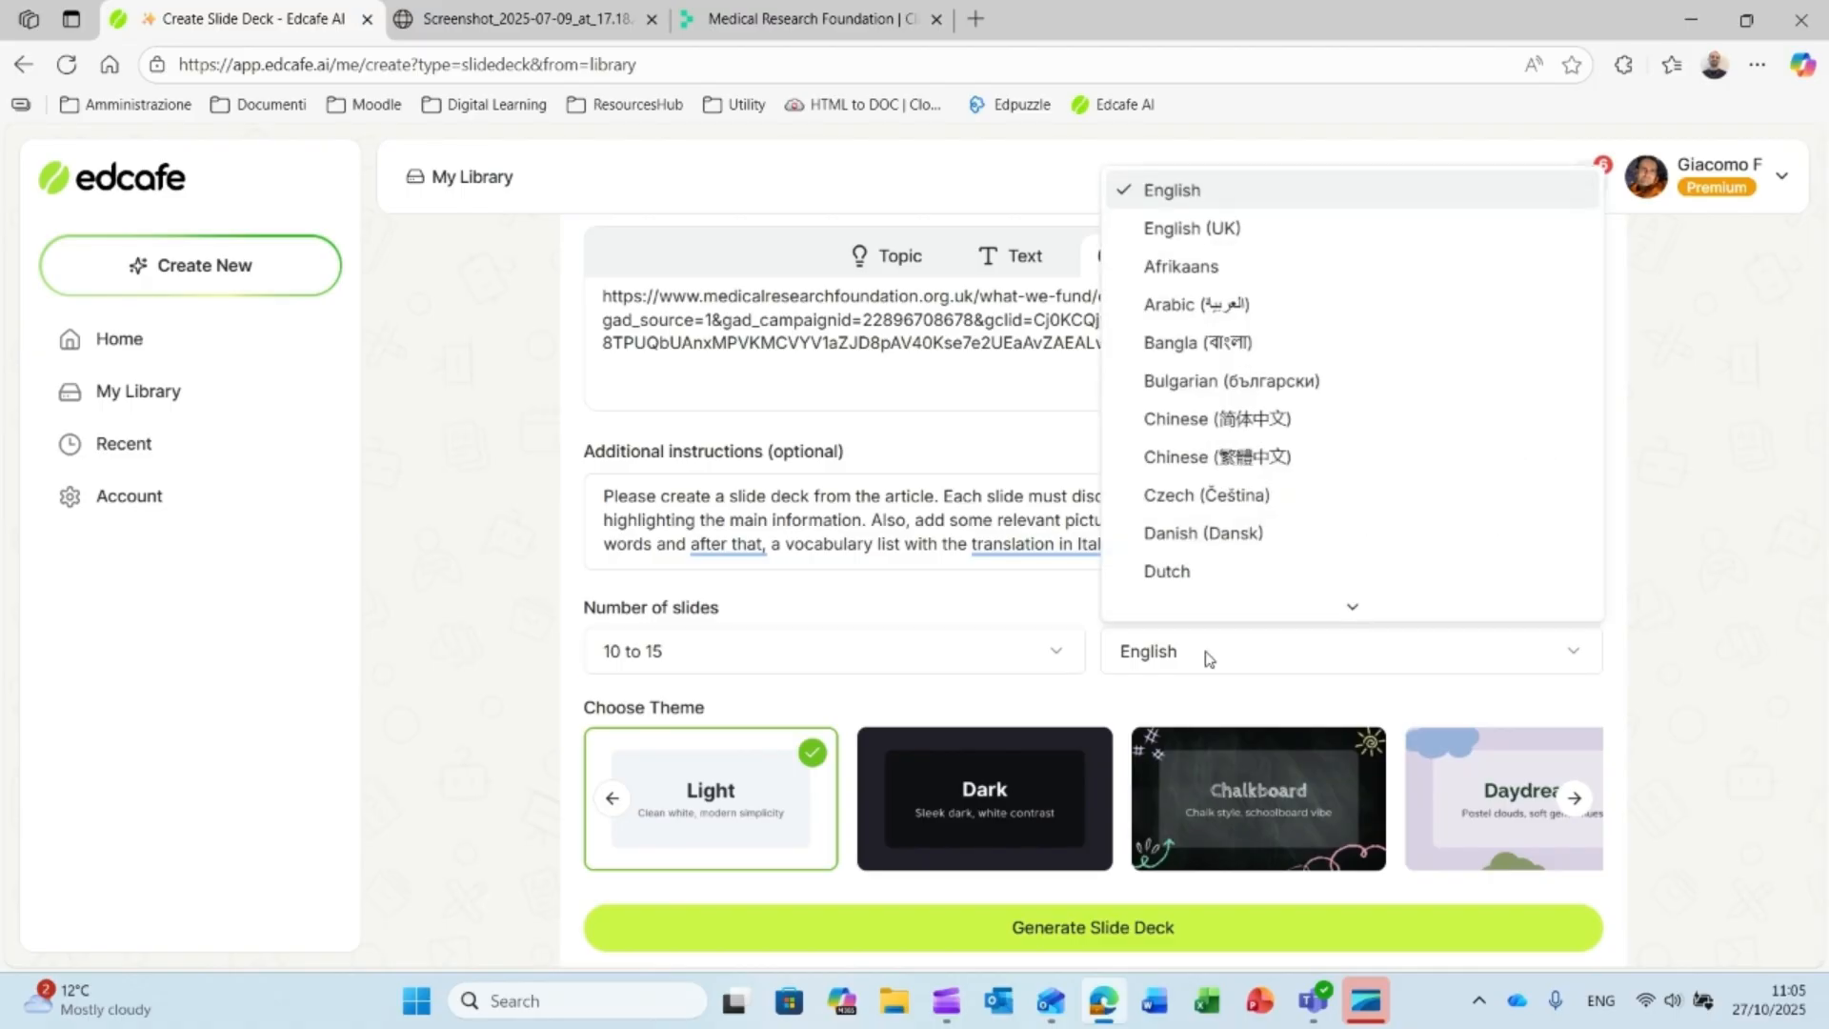
scroll(1381, 441, down, 8)
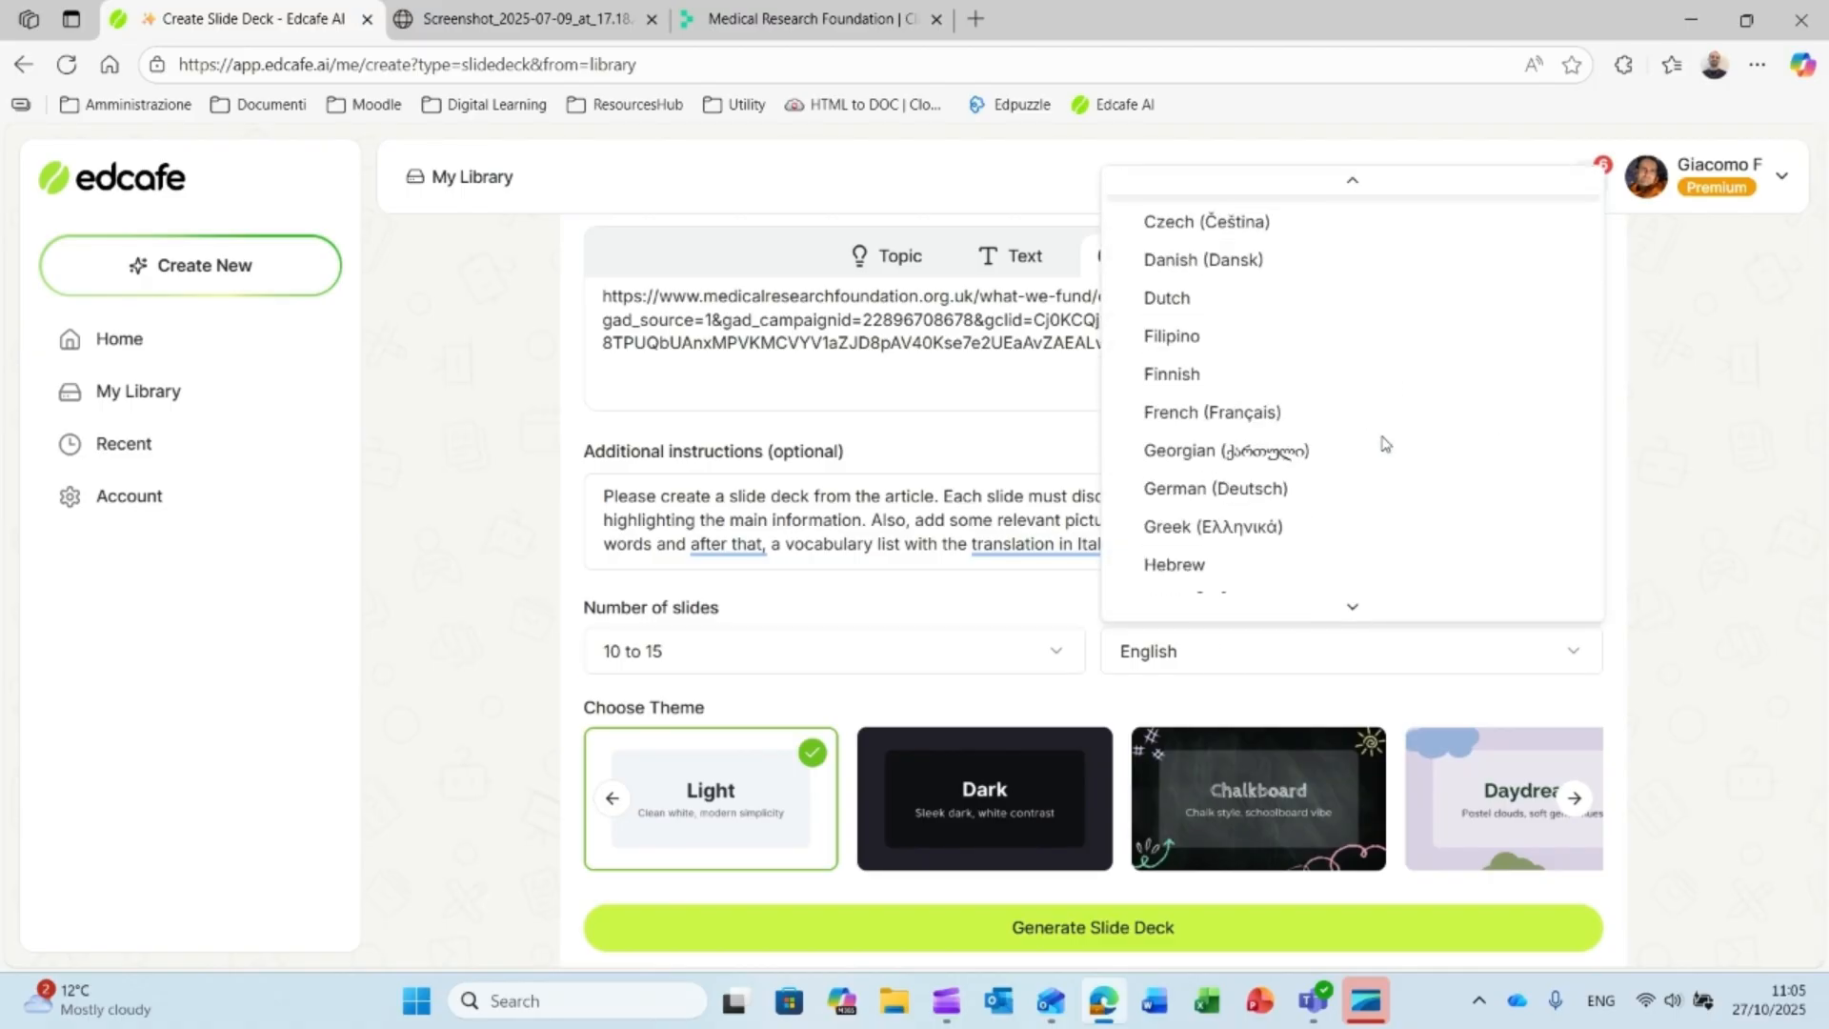
scroll(1386, 433, down, 3)
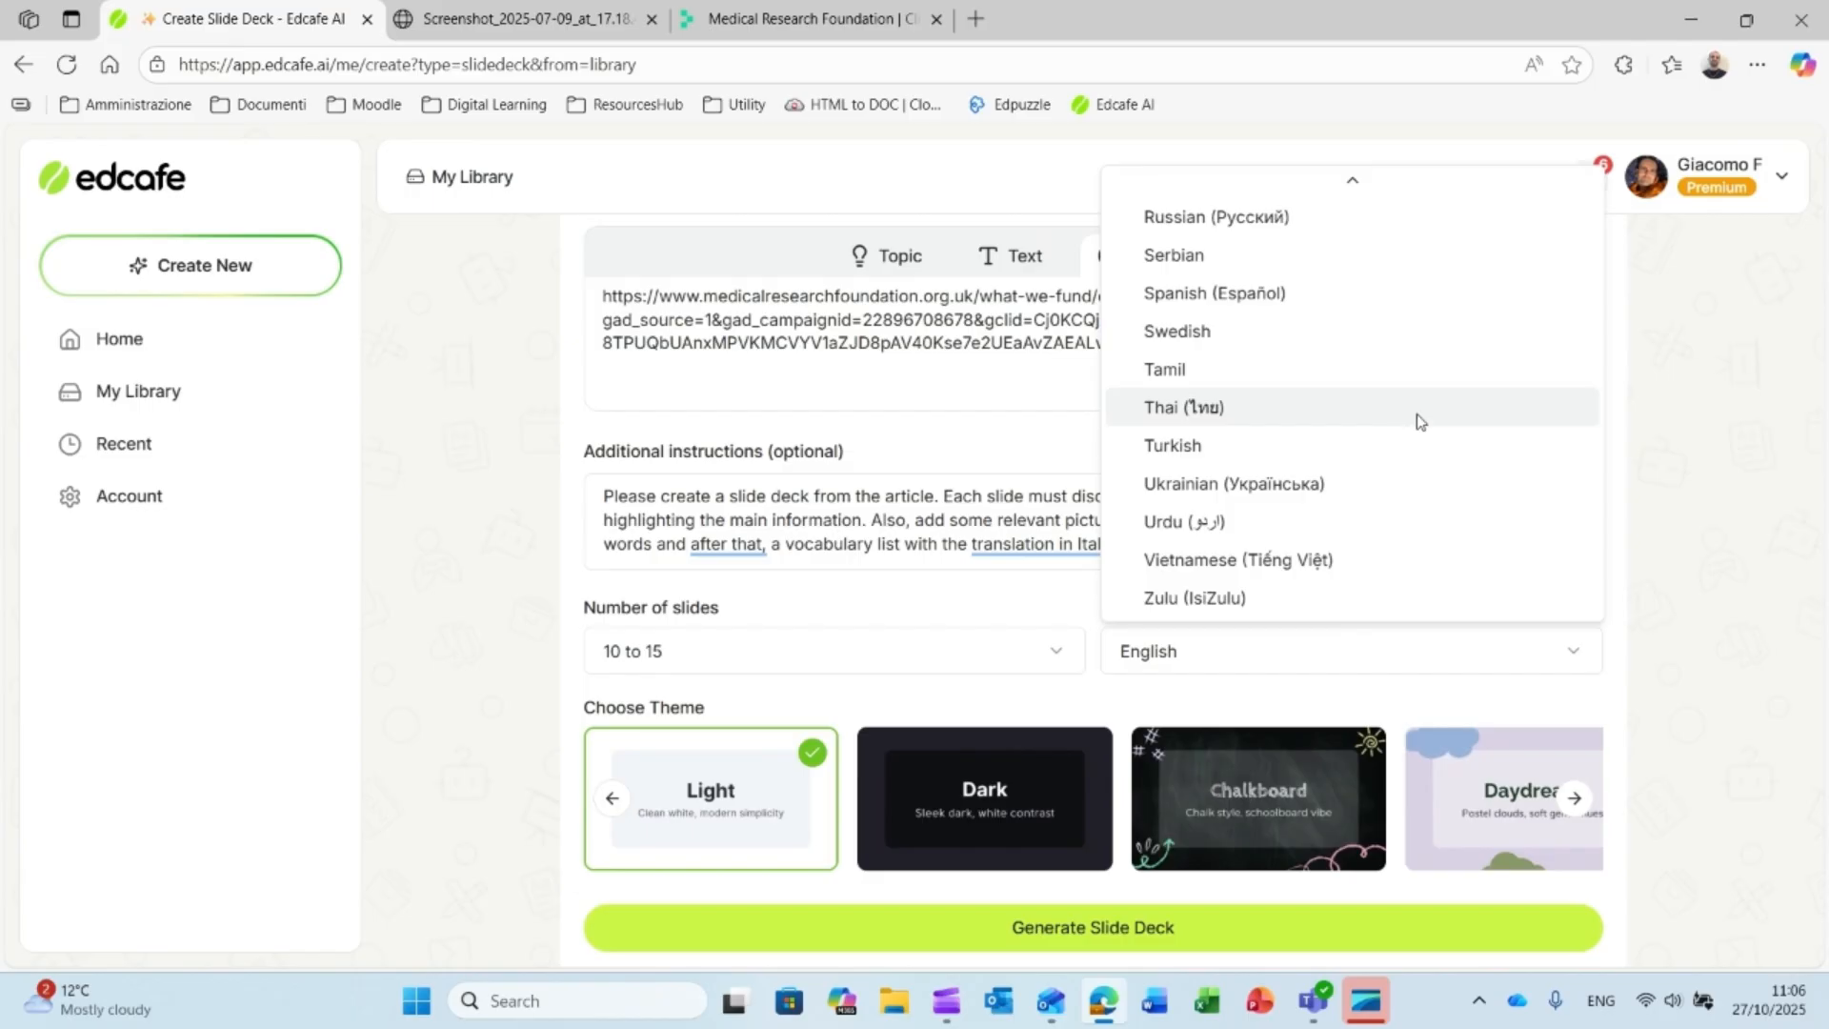
scroll(1424, 415, up, 6)
scroll(1429, 381, up, 5)
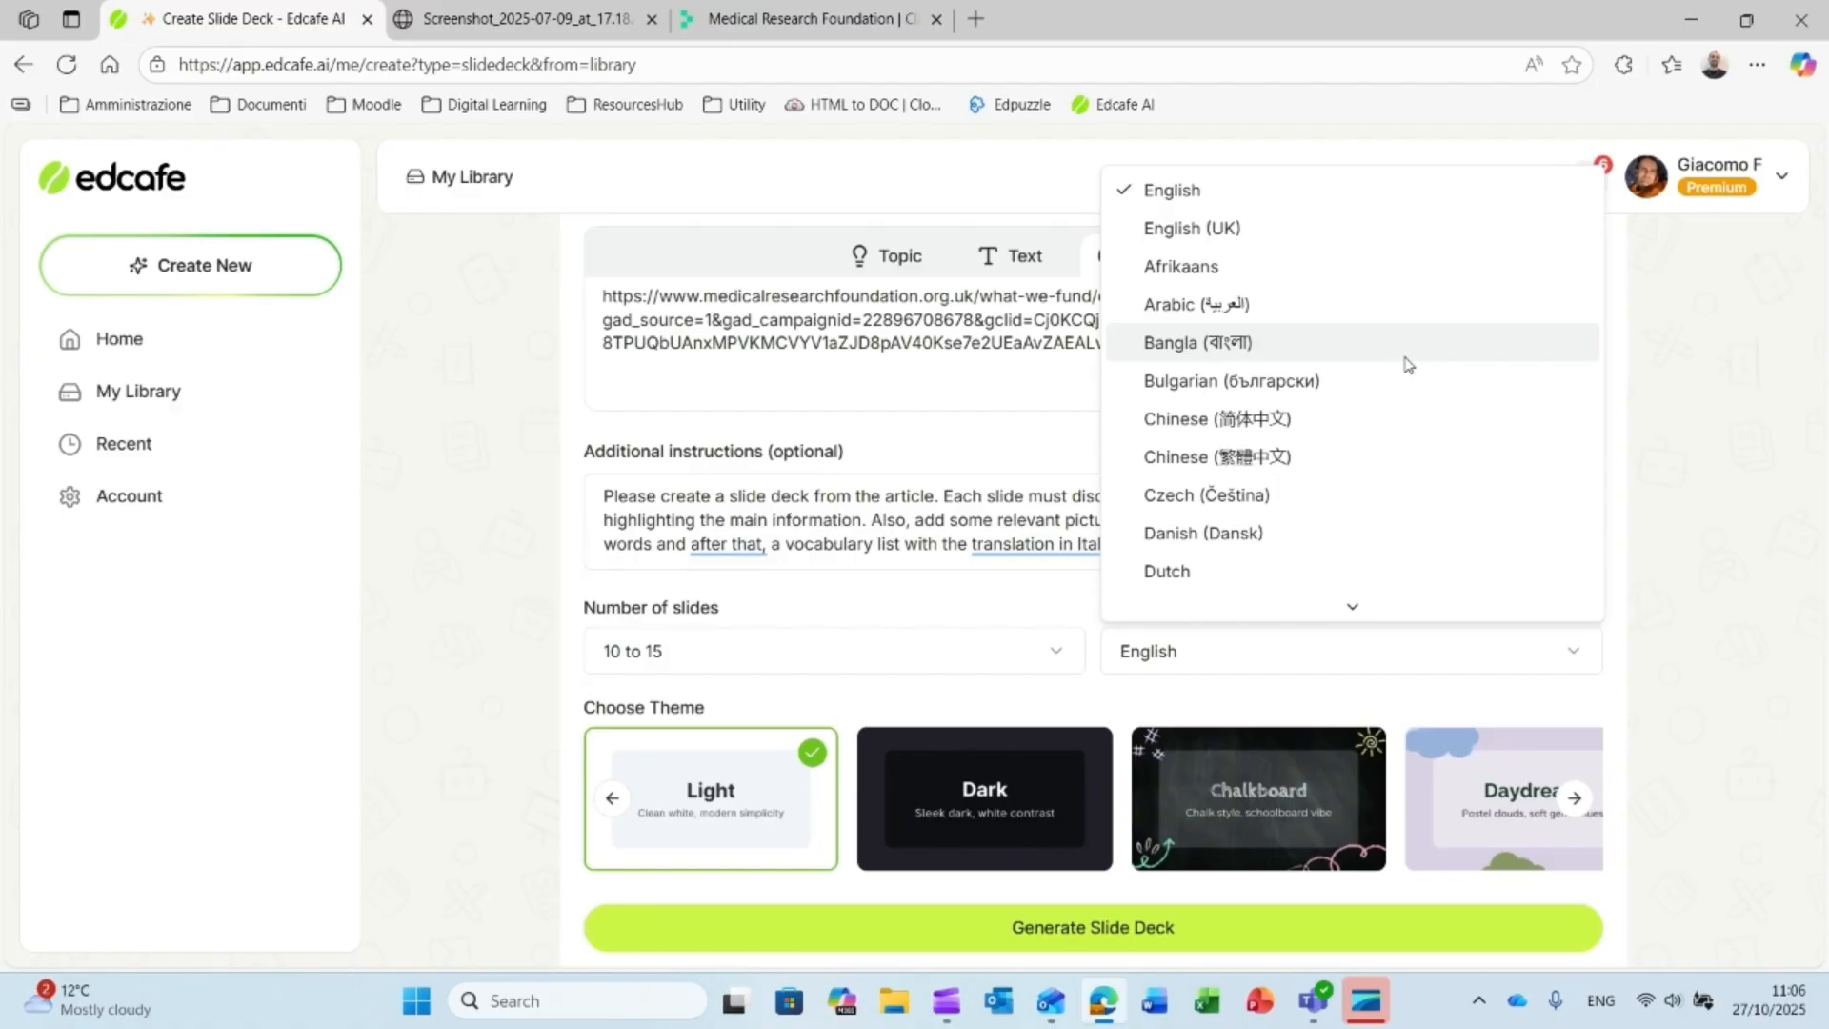
click(1241, 233)
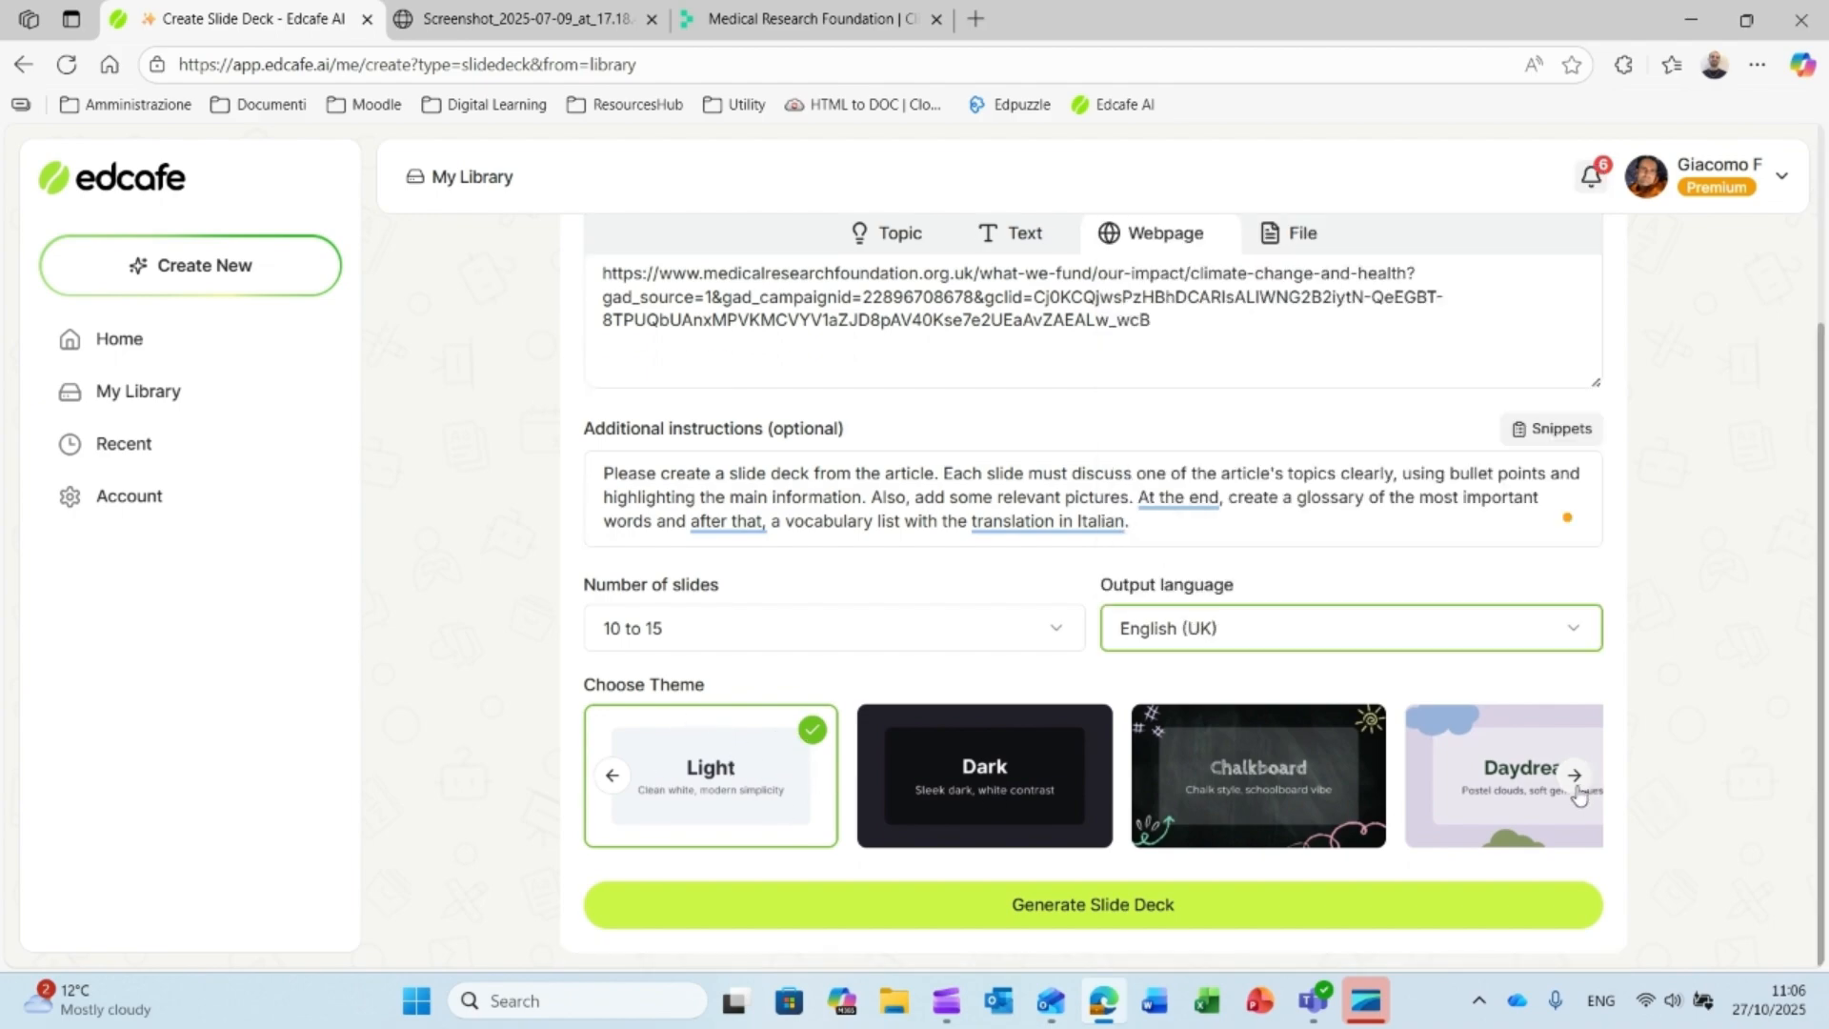
Step: Browse the slide deck themes and select the Floral theme
click(1575, 776)
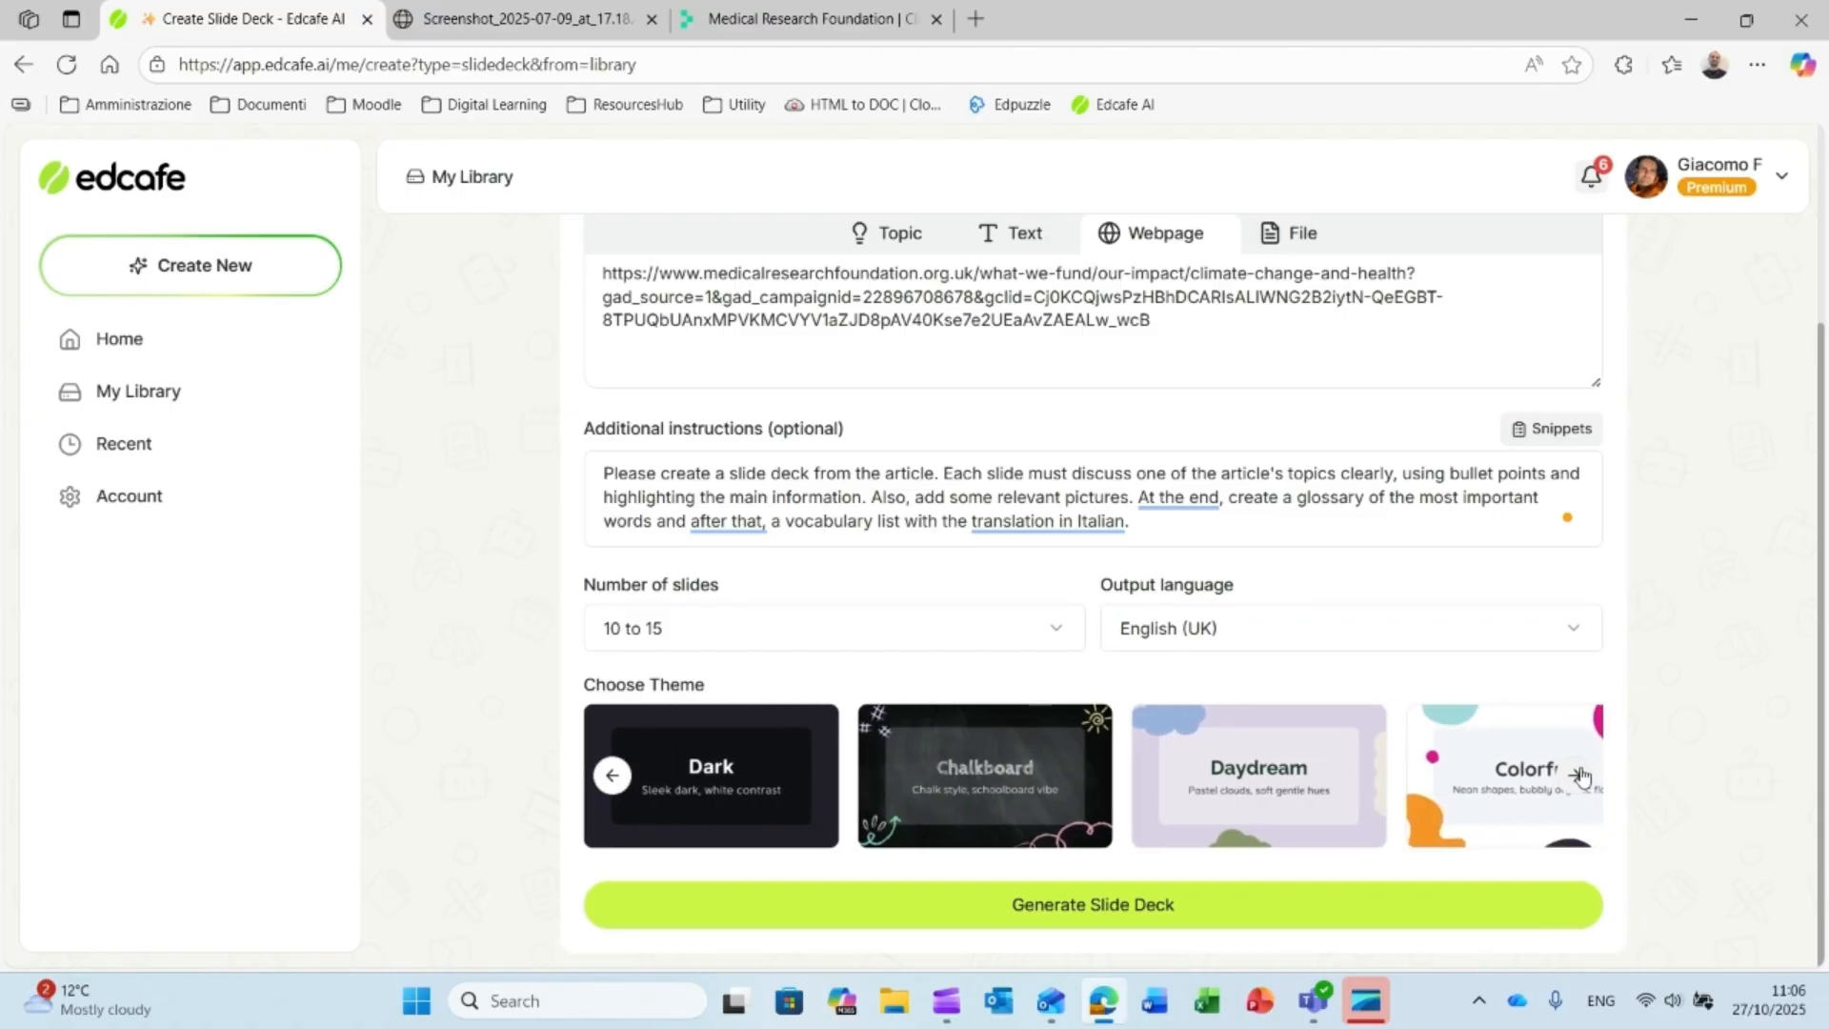
click(1578, 776)
click(1578, 778)
click(1577, 781)
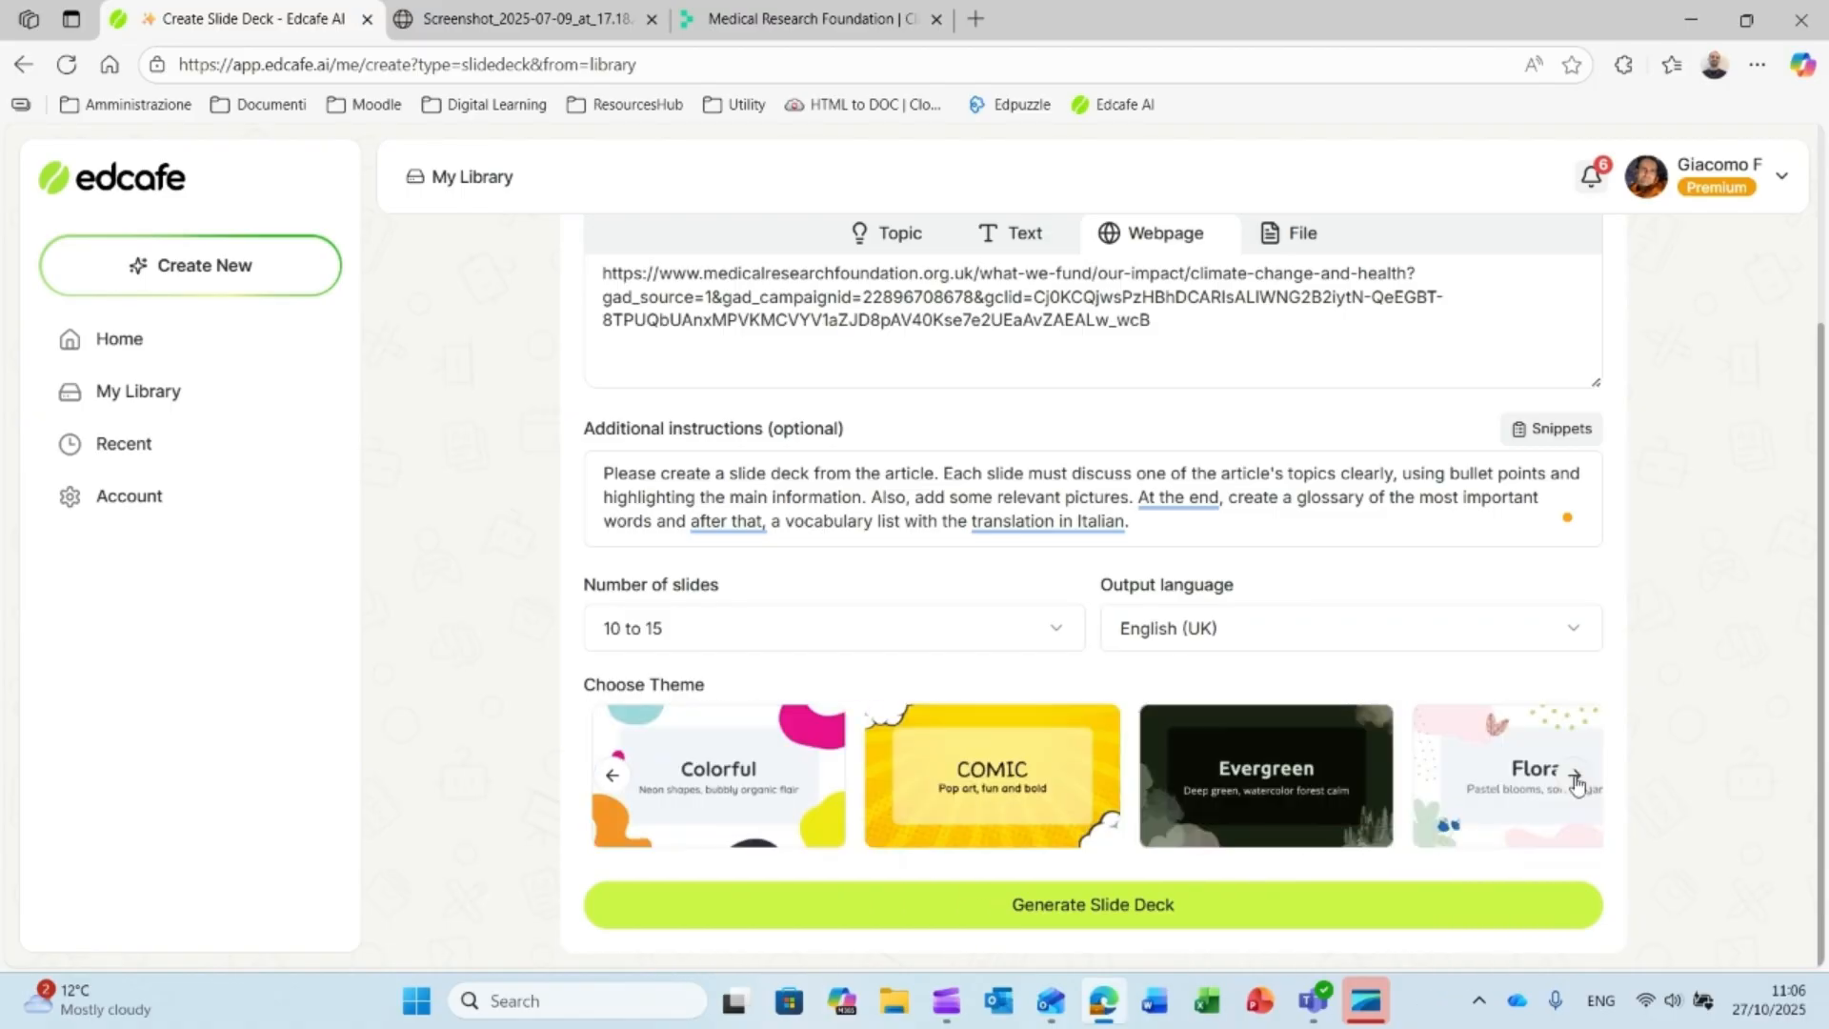
click(1577, 779)
click(1576, 779)
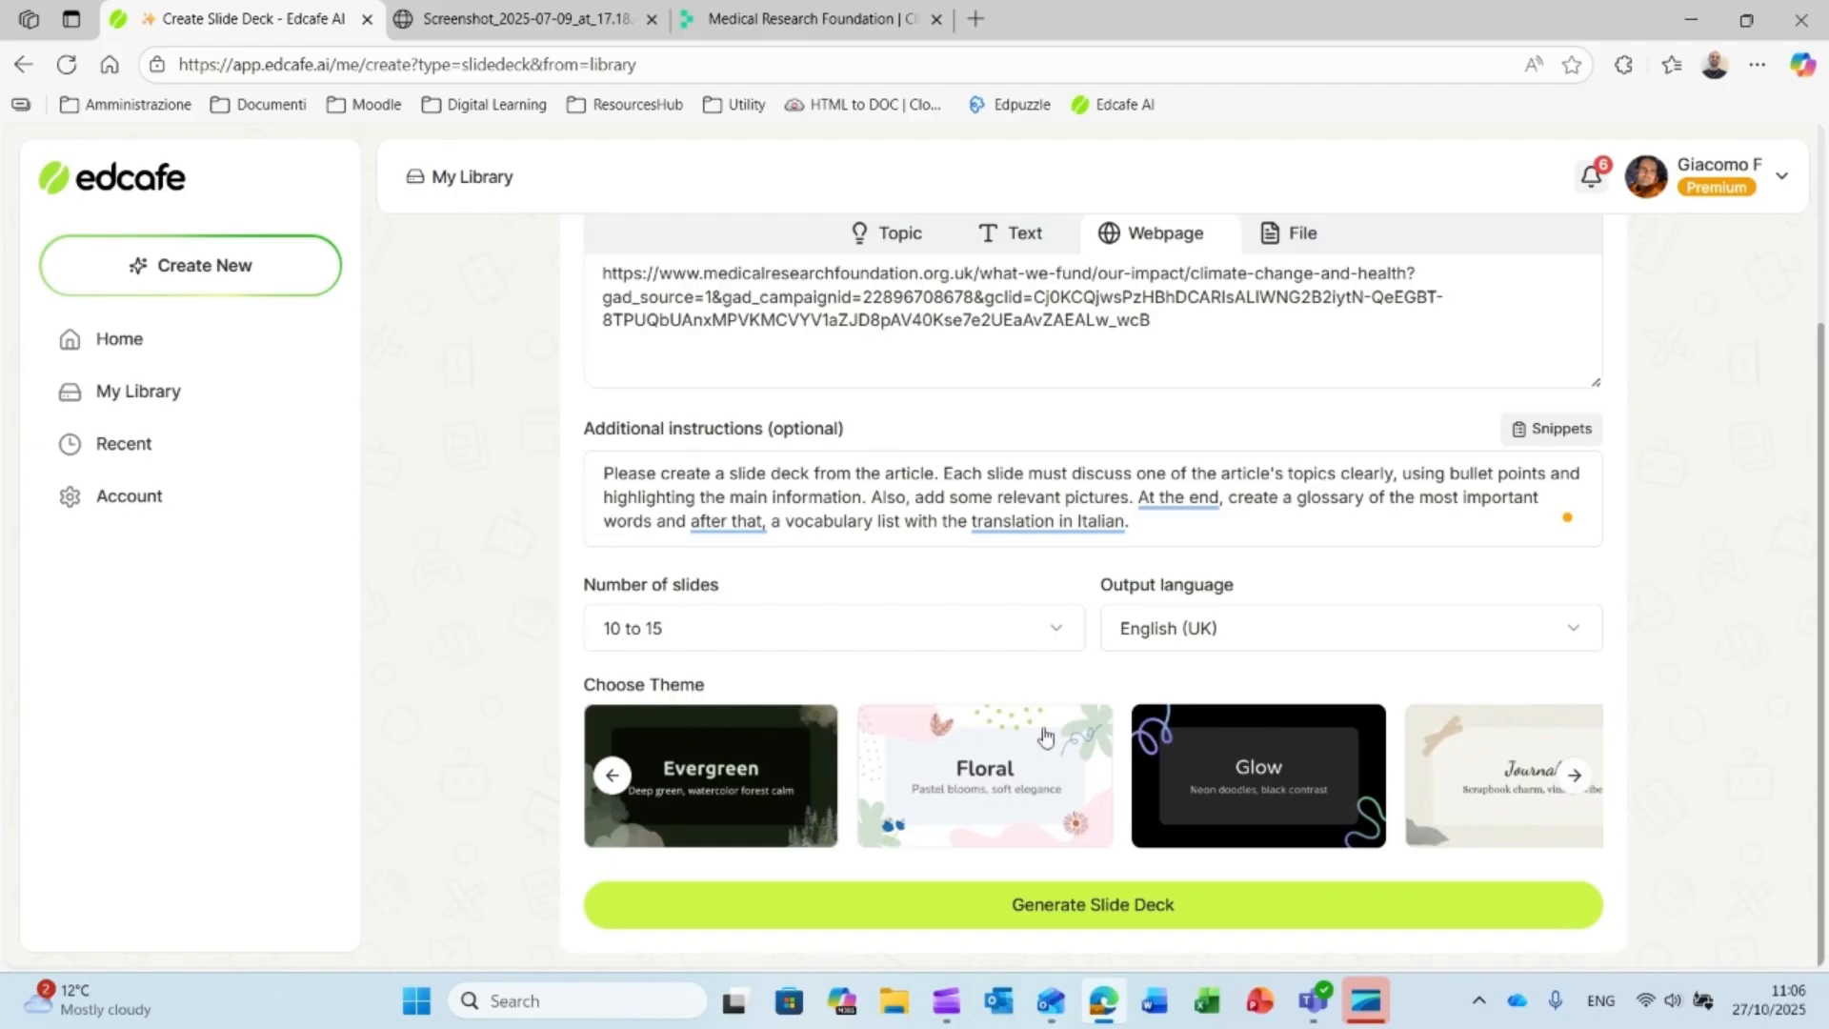
click(1000, 784)
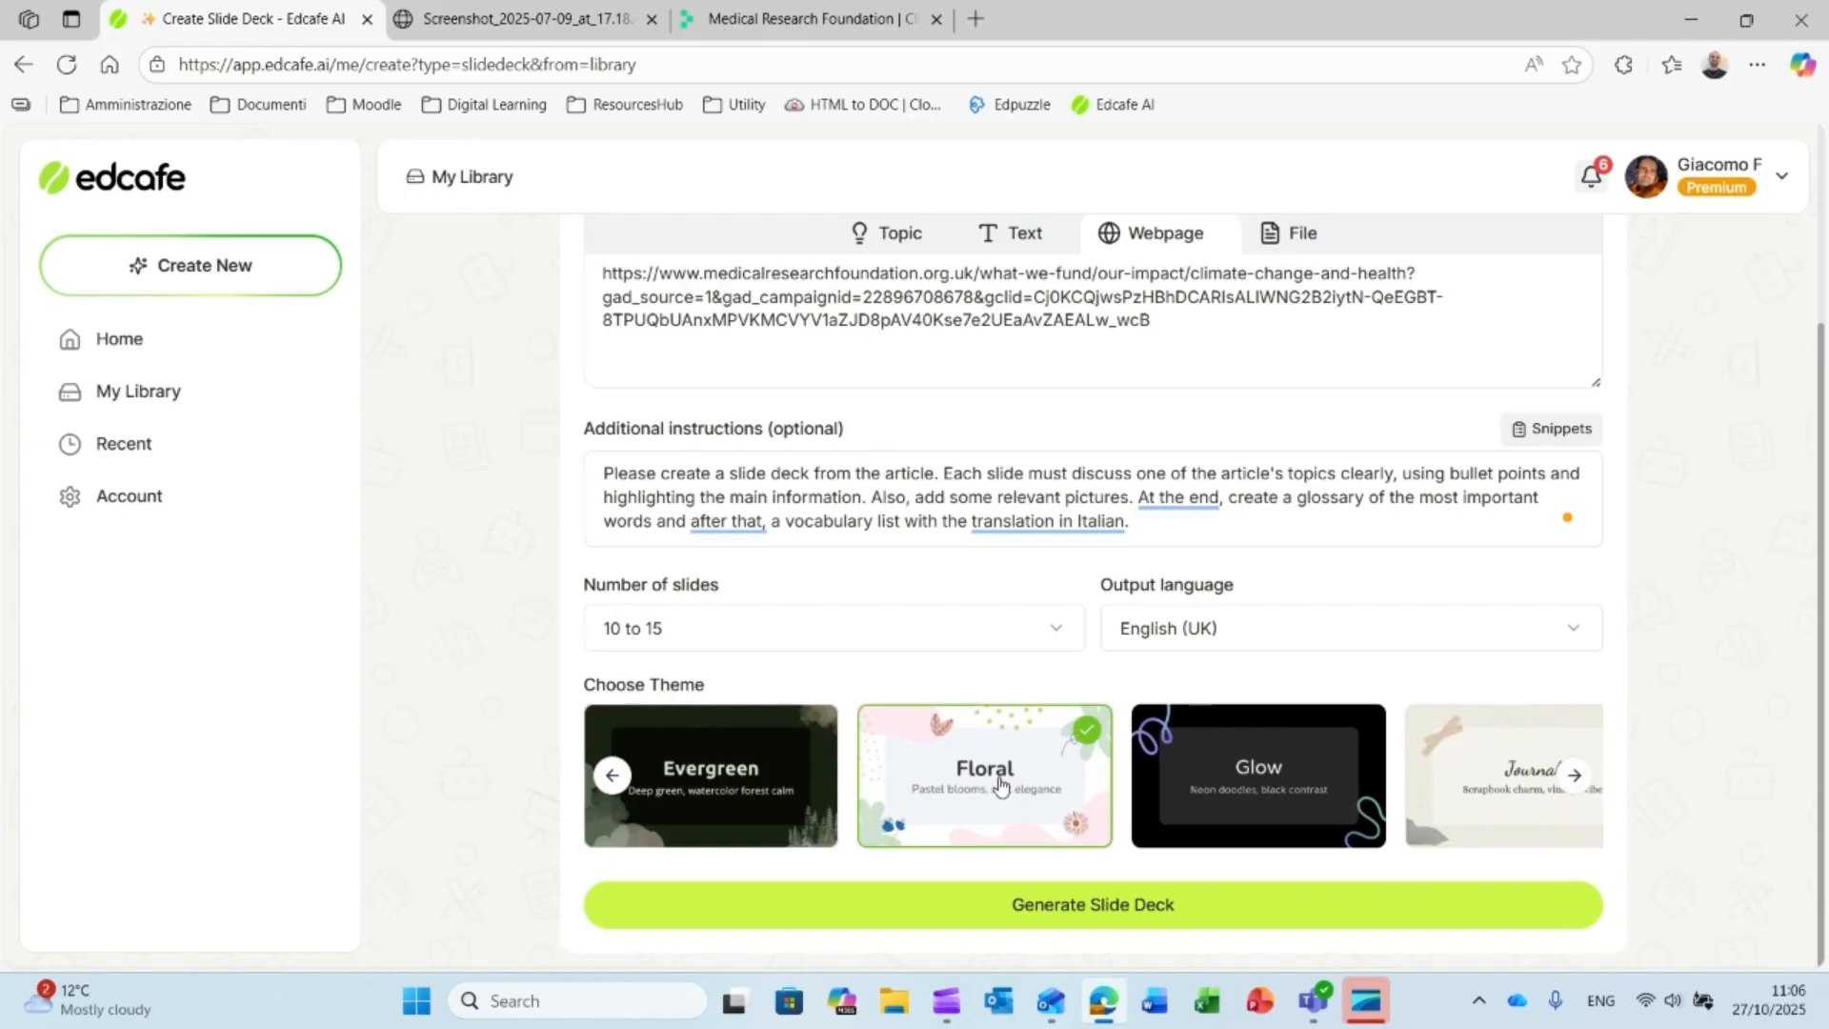
Step: Browse the remaining themes, select the Chalkboard theme and generate the slide deck
click(1574, 776)
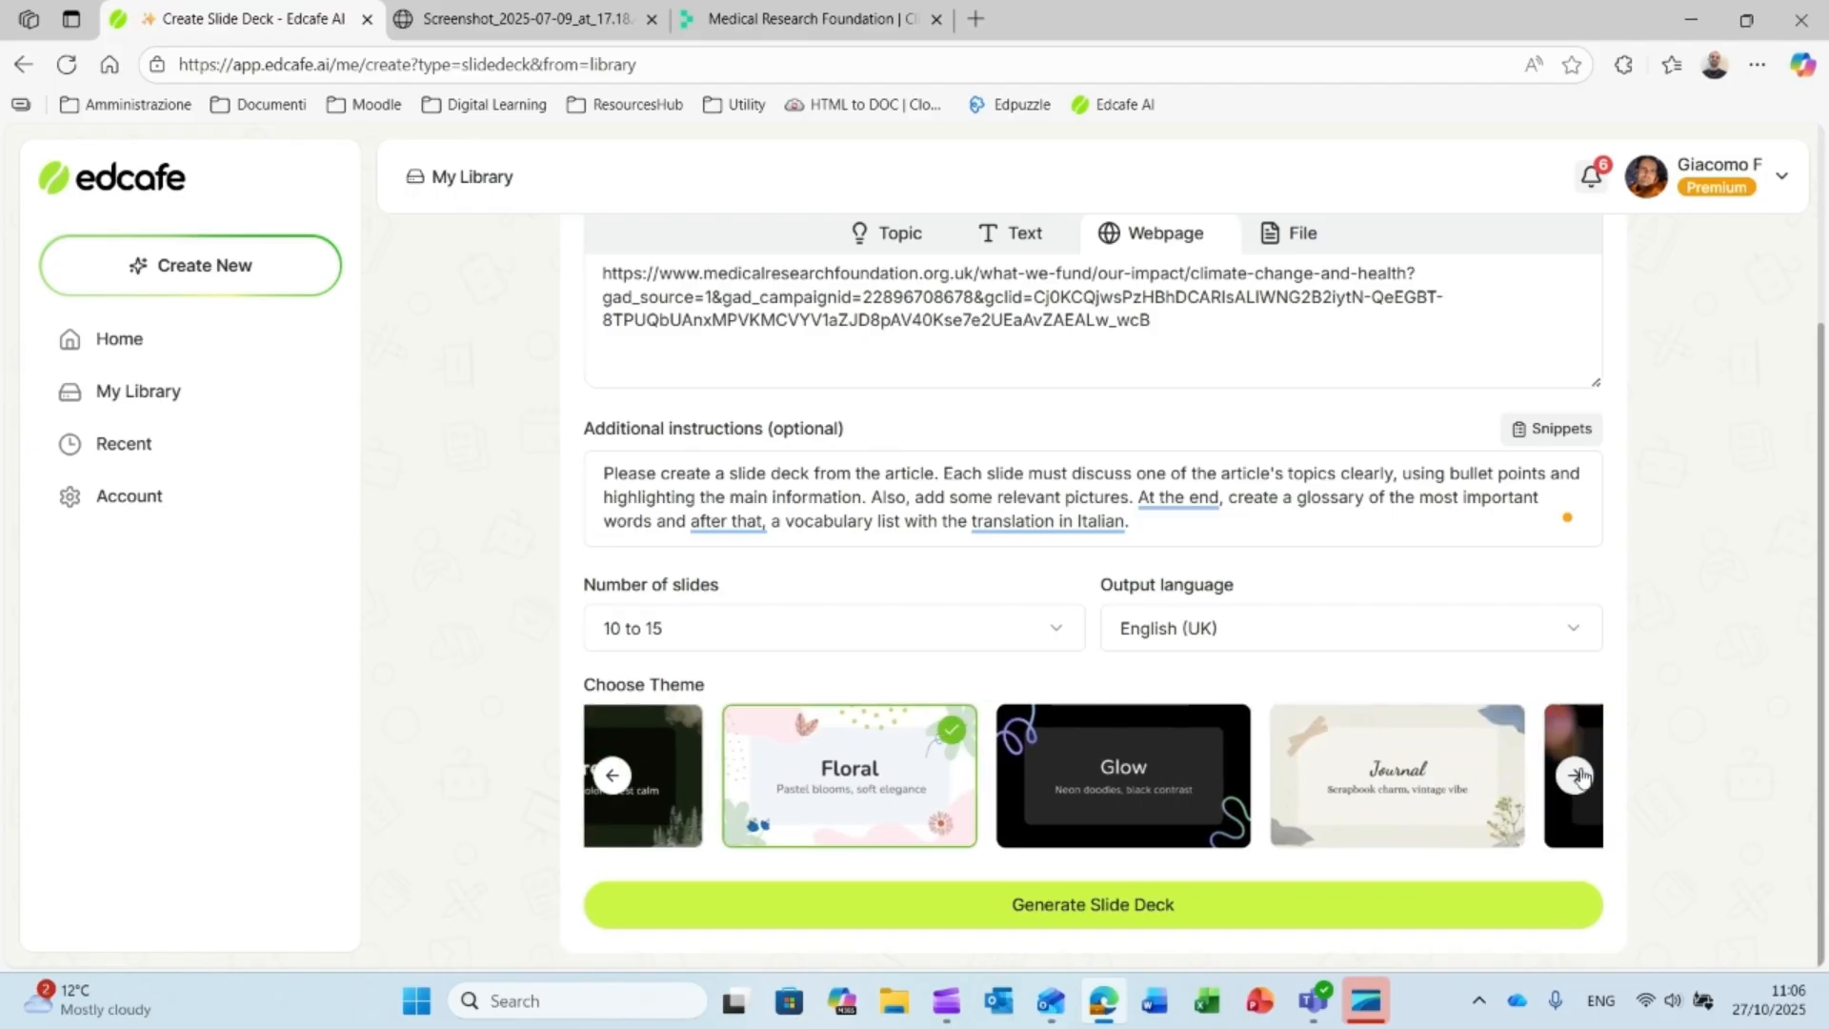
click(1573, 776)
click(1574, 776)
click(1574, 776)
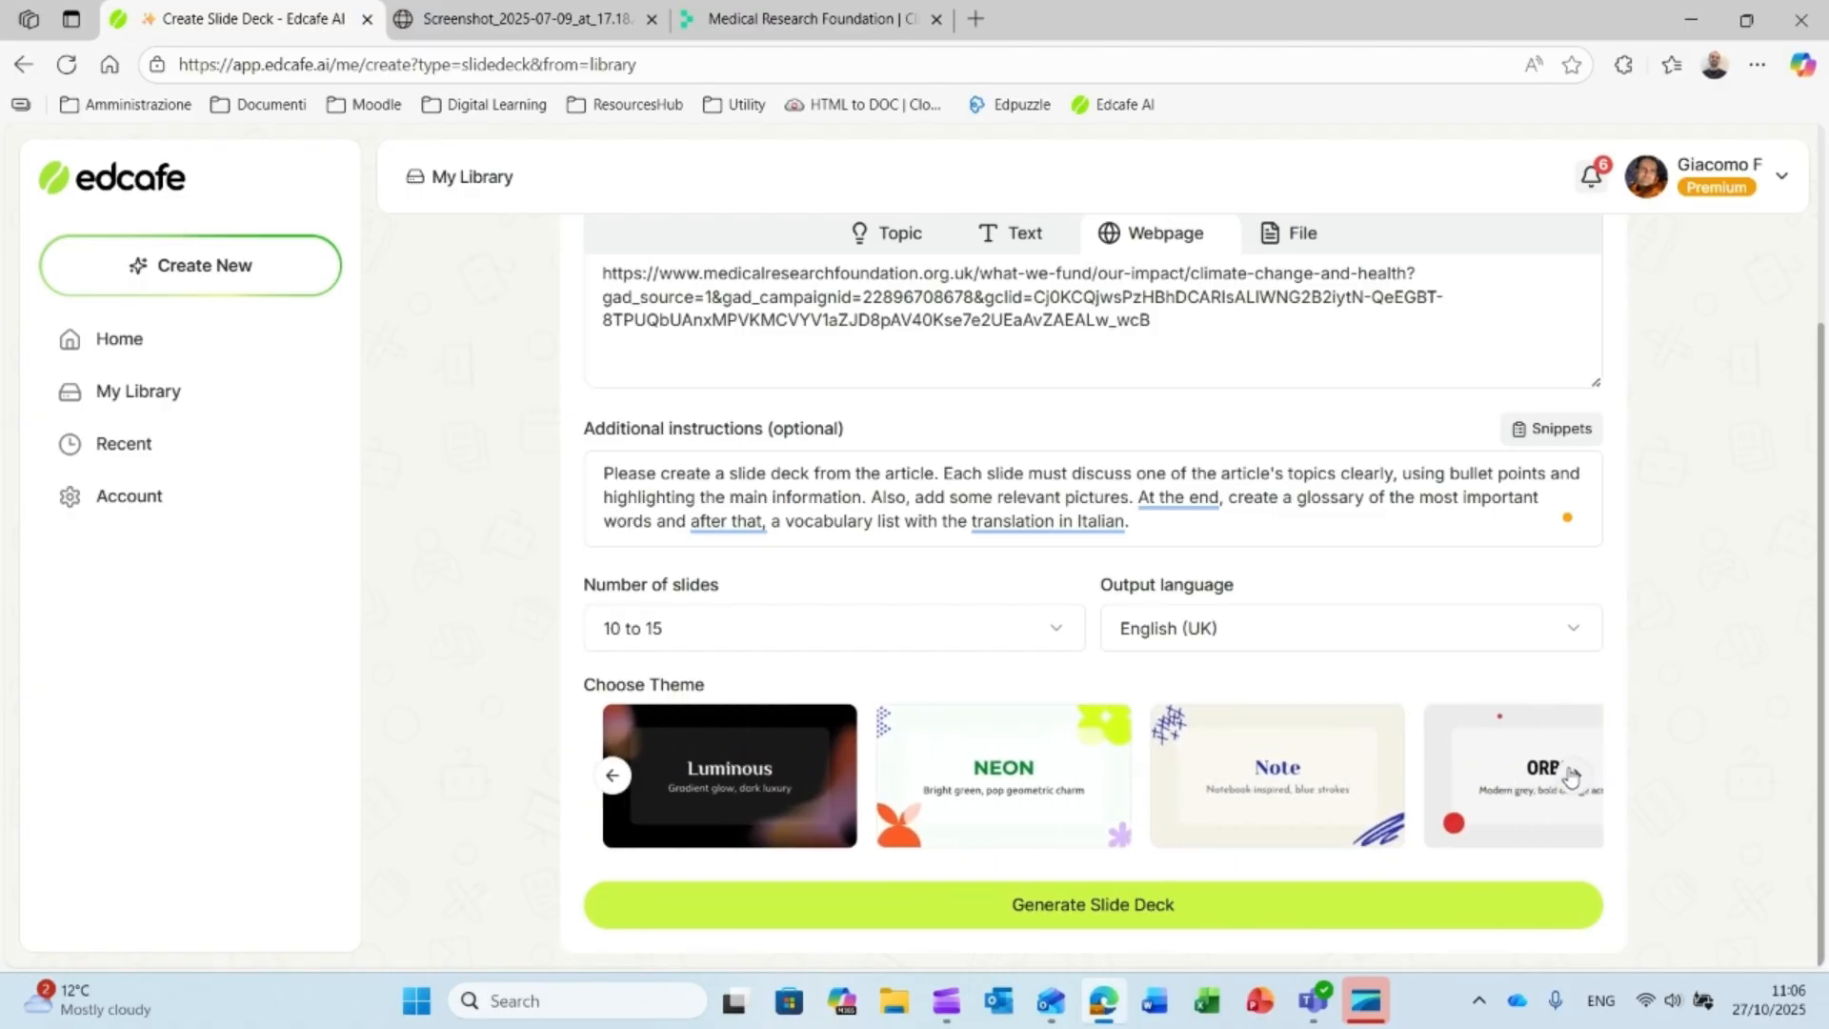
click(1573, 776)
click(1573, 776)
click(1574, 777)
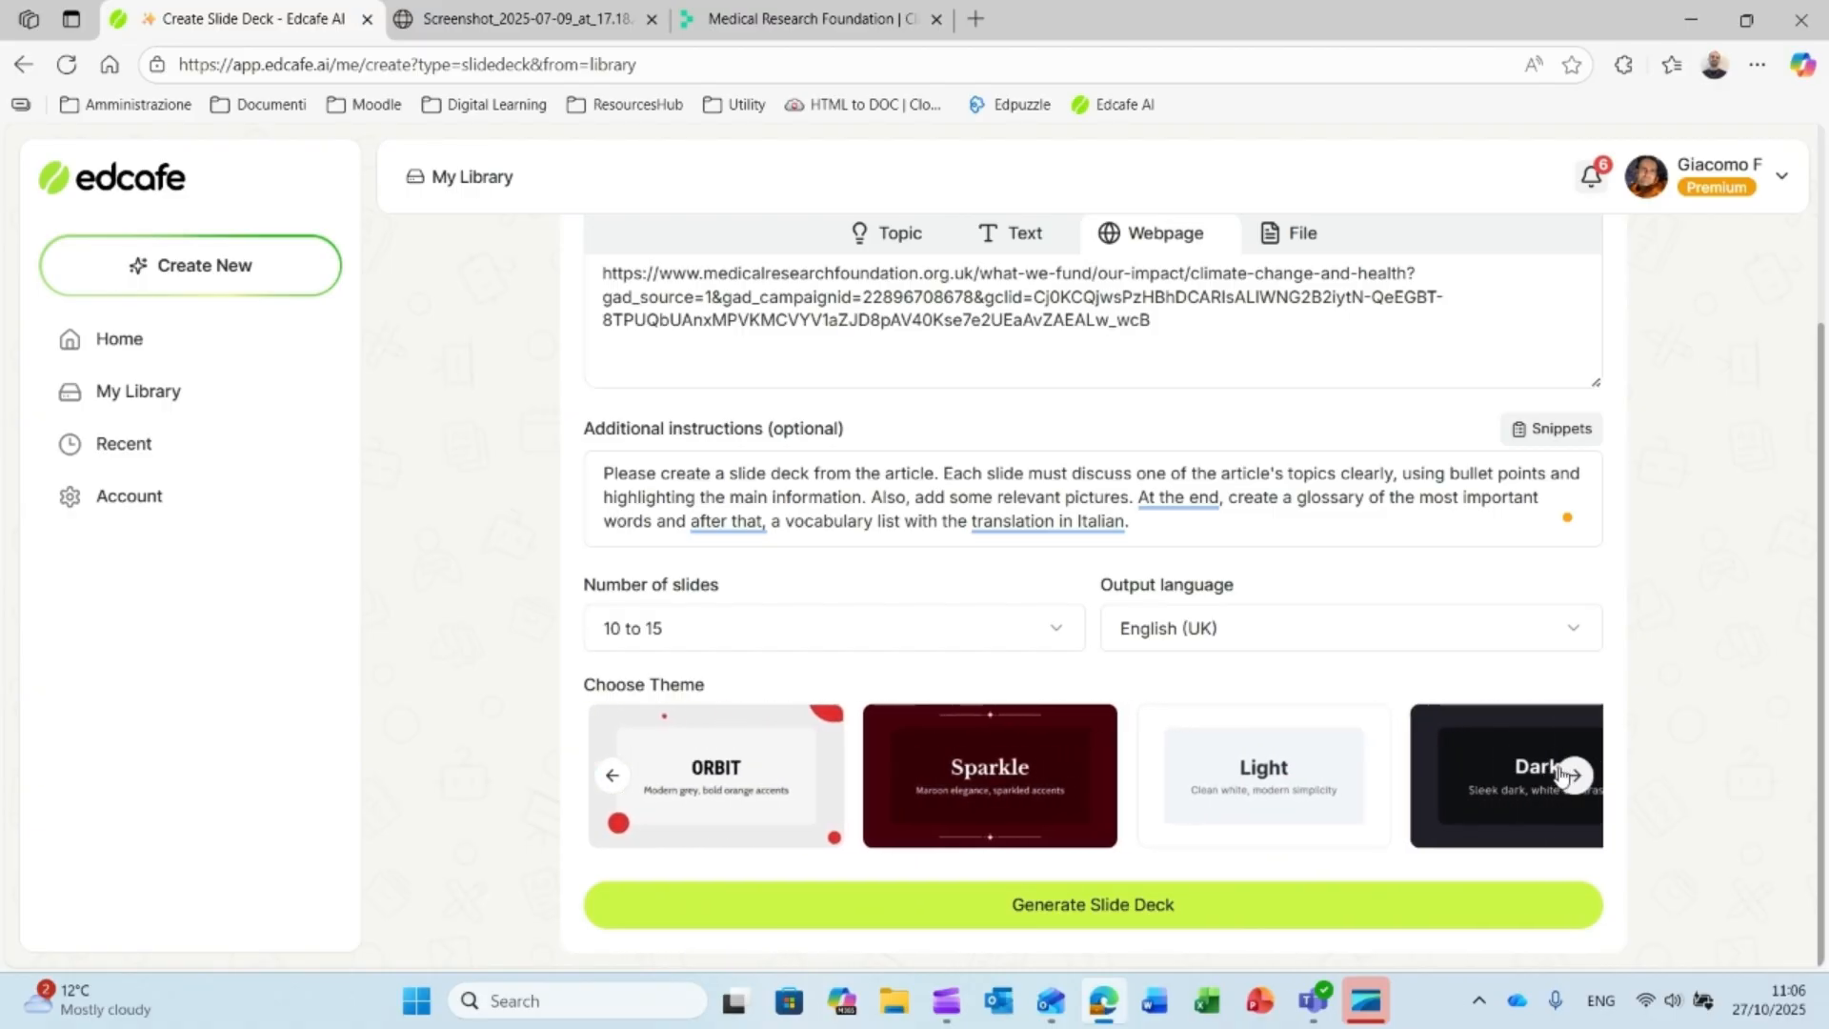
click(1573, 777)
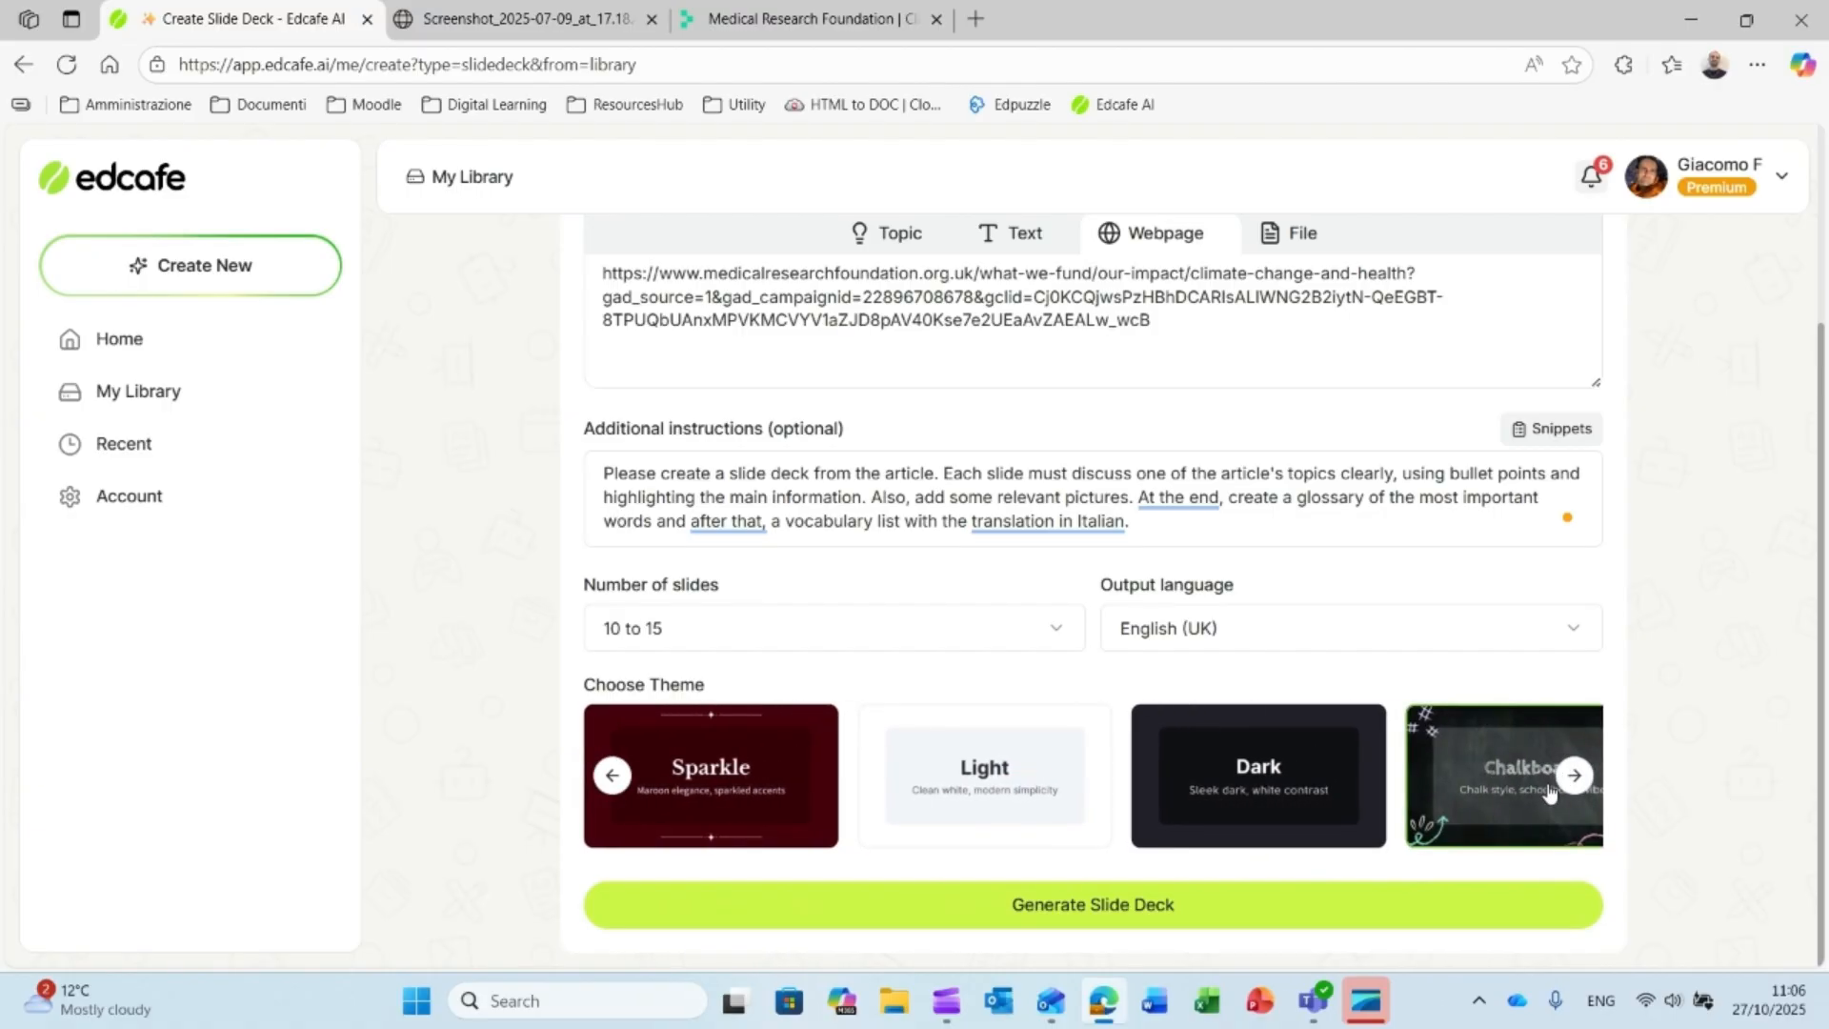
click(1550, 793)
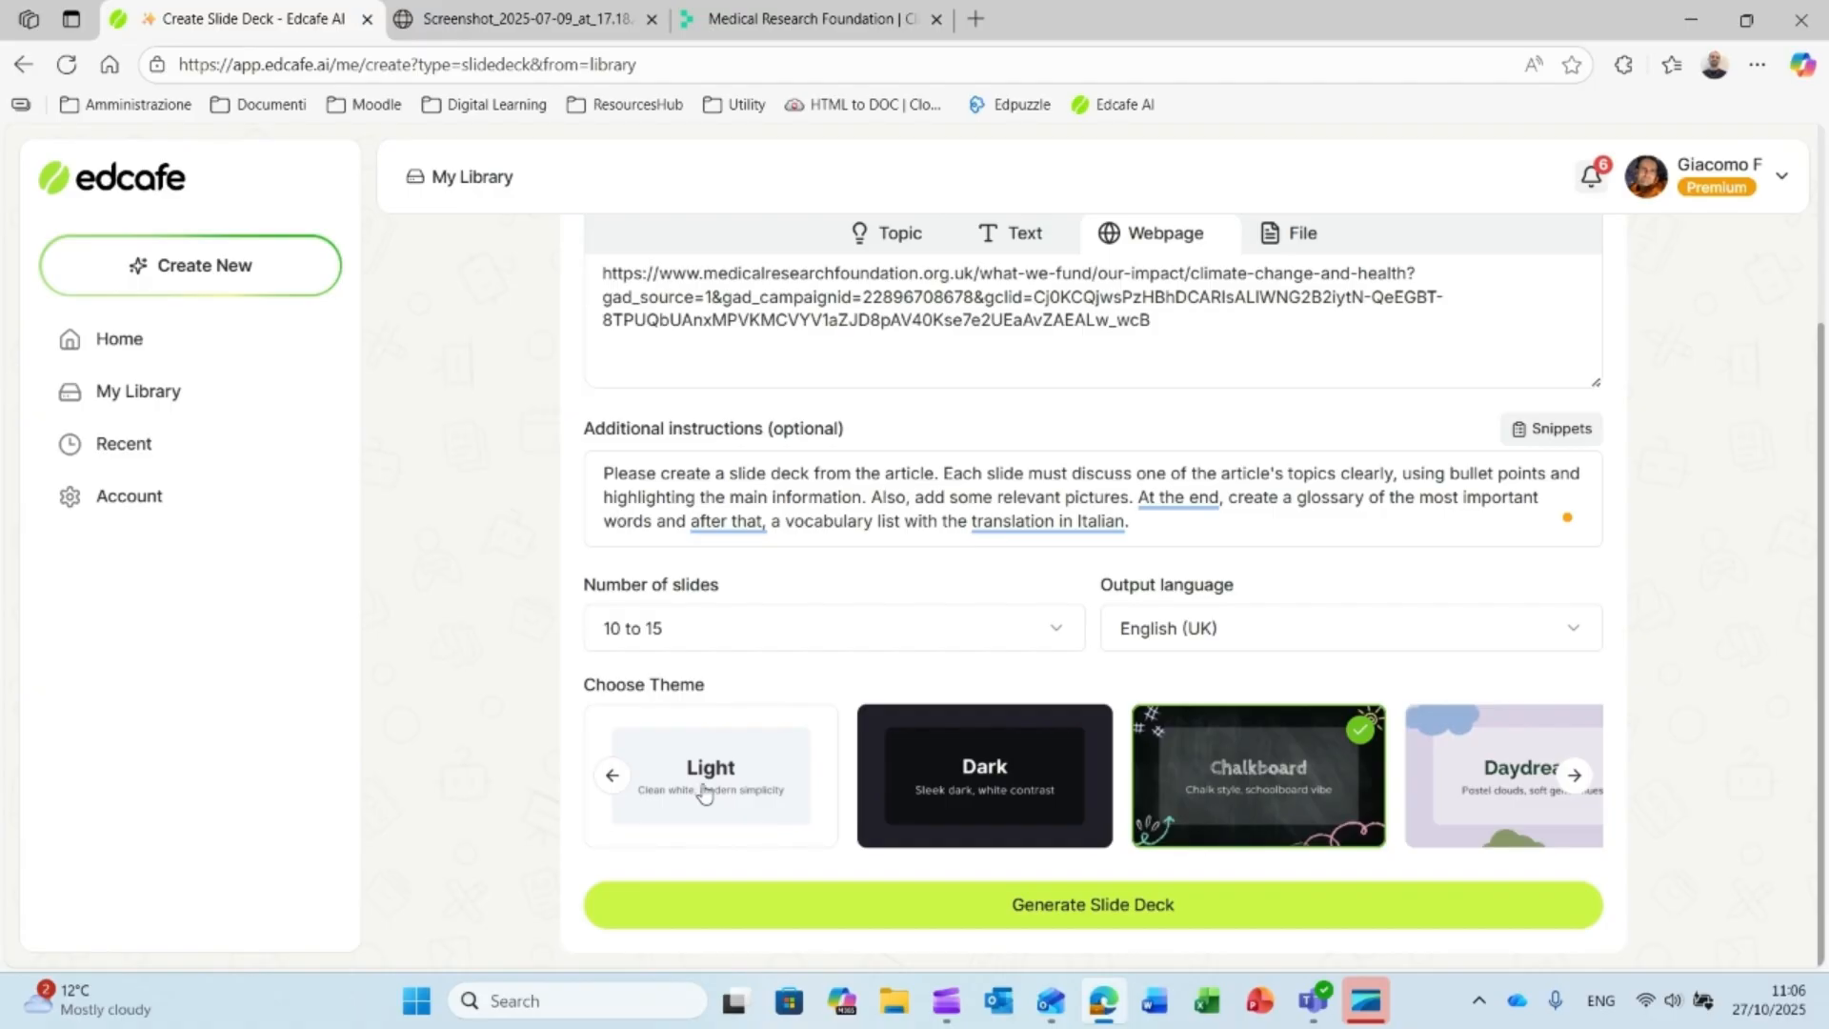
click(1168, 916)
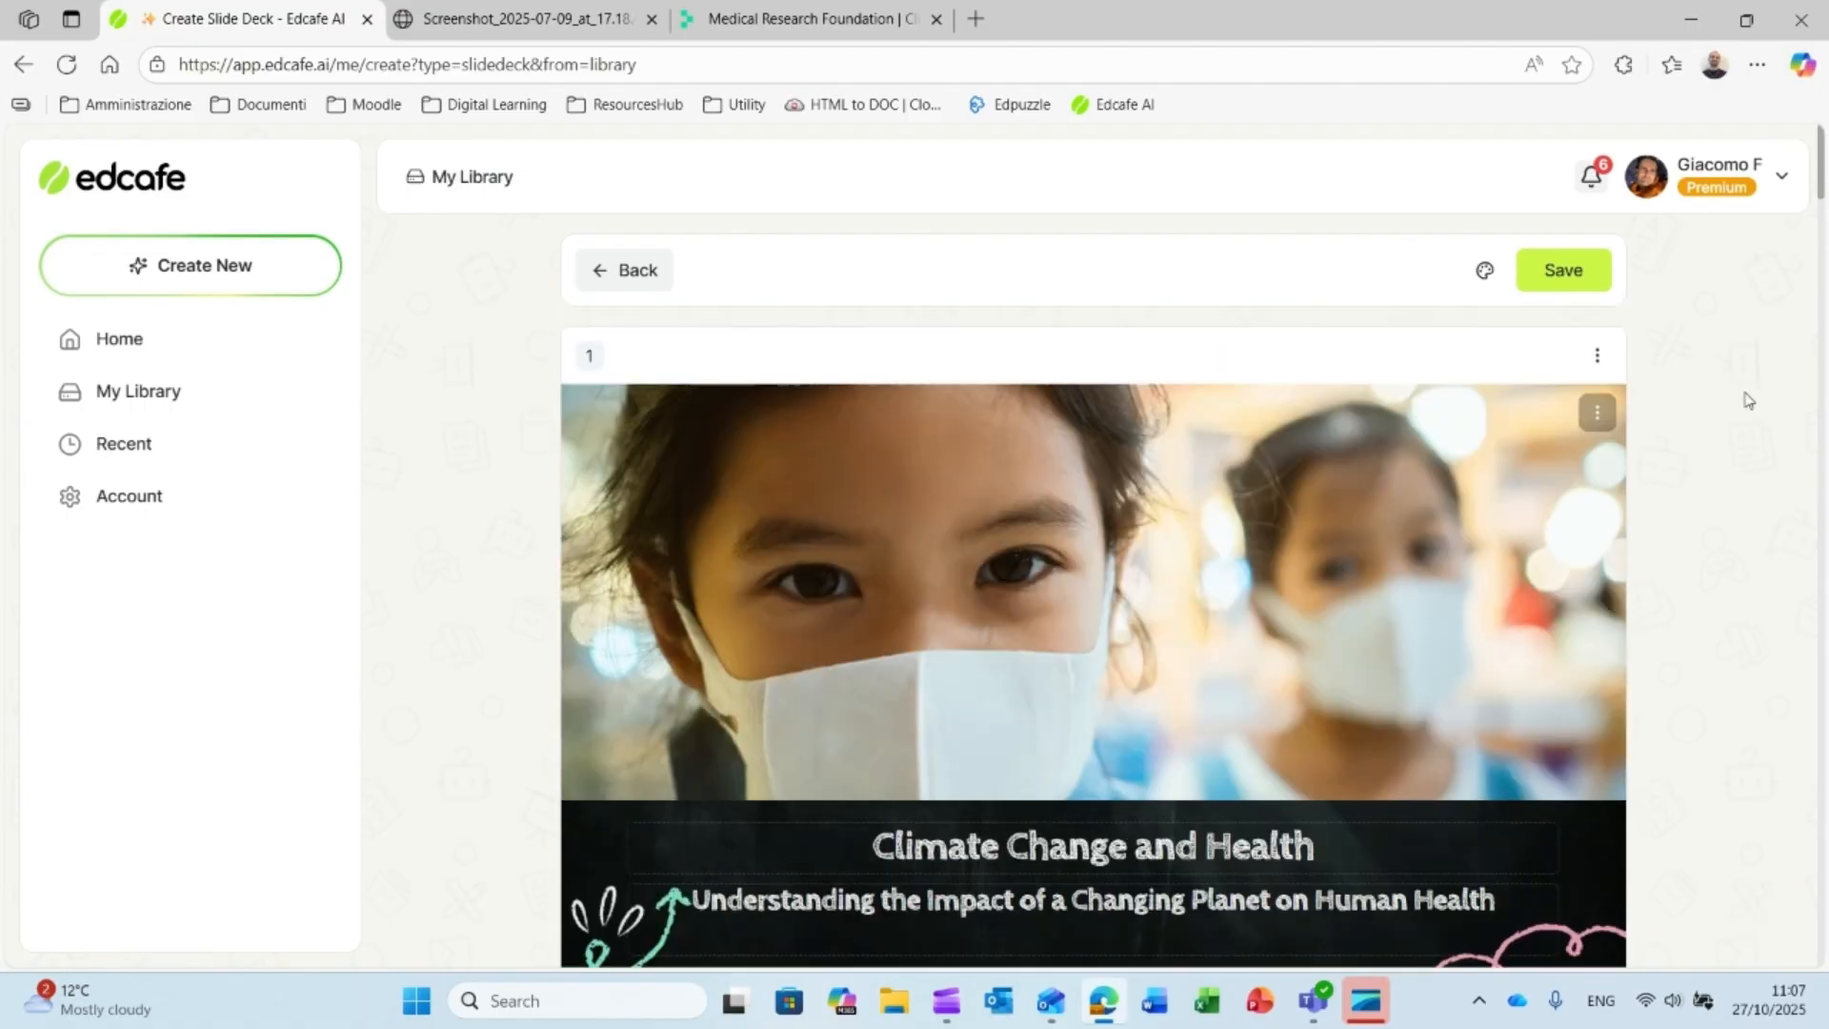
Step: Change the generated slide deck's theme to Floral
click(1484, 272)
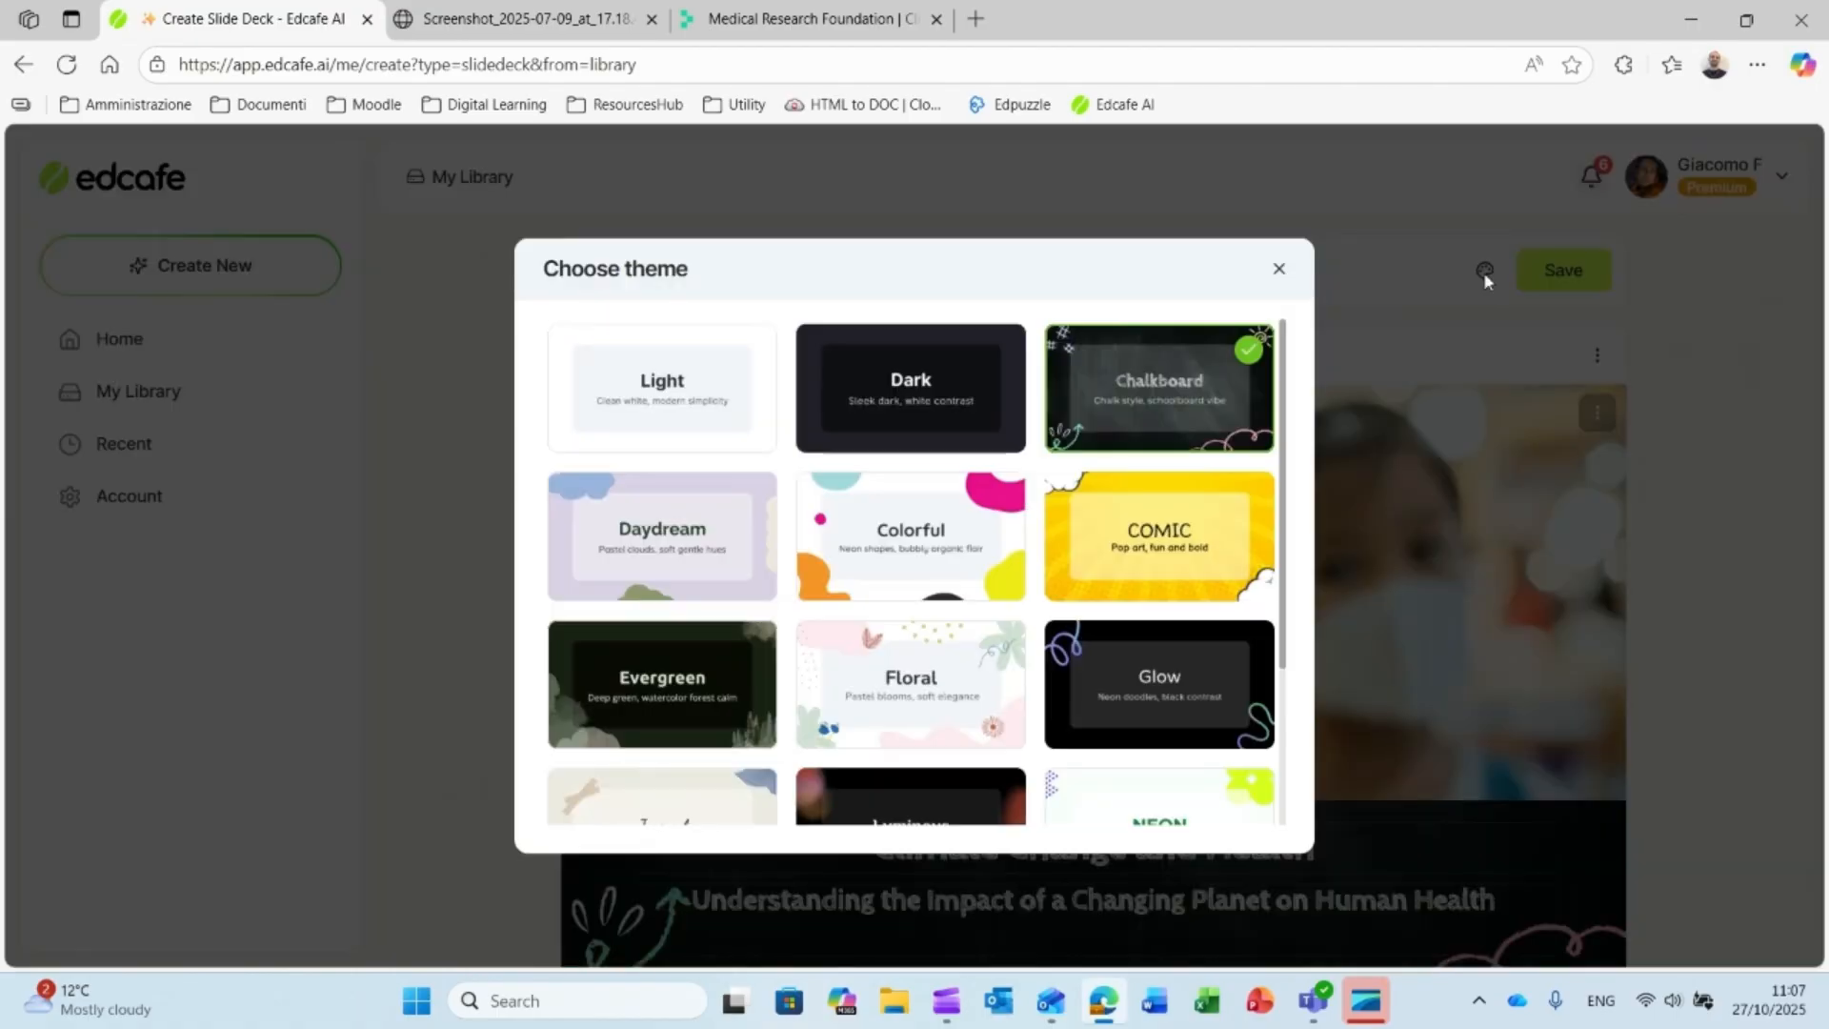
click(920, 677)
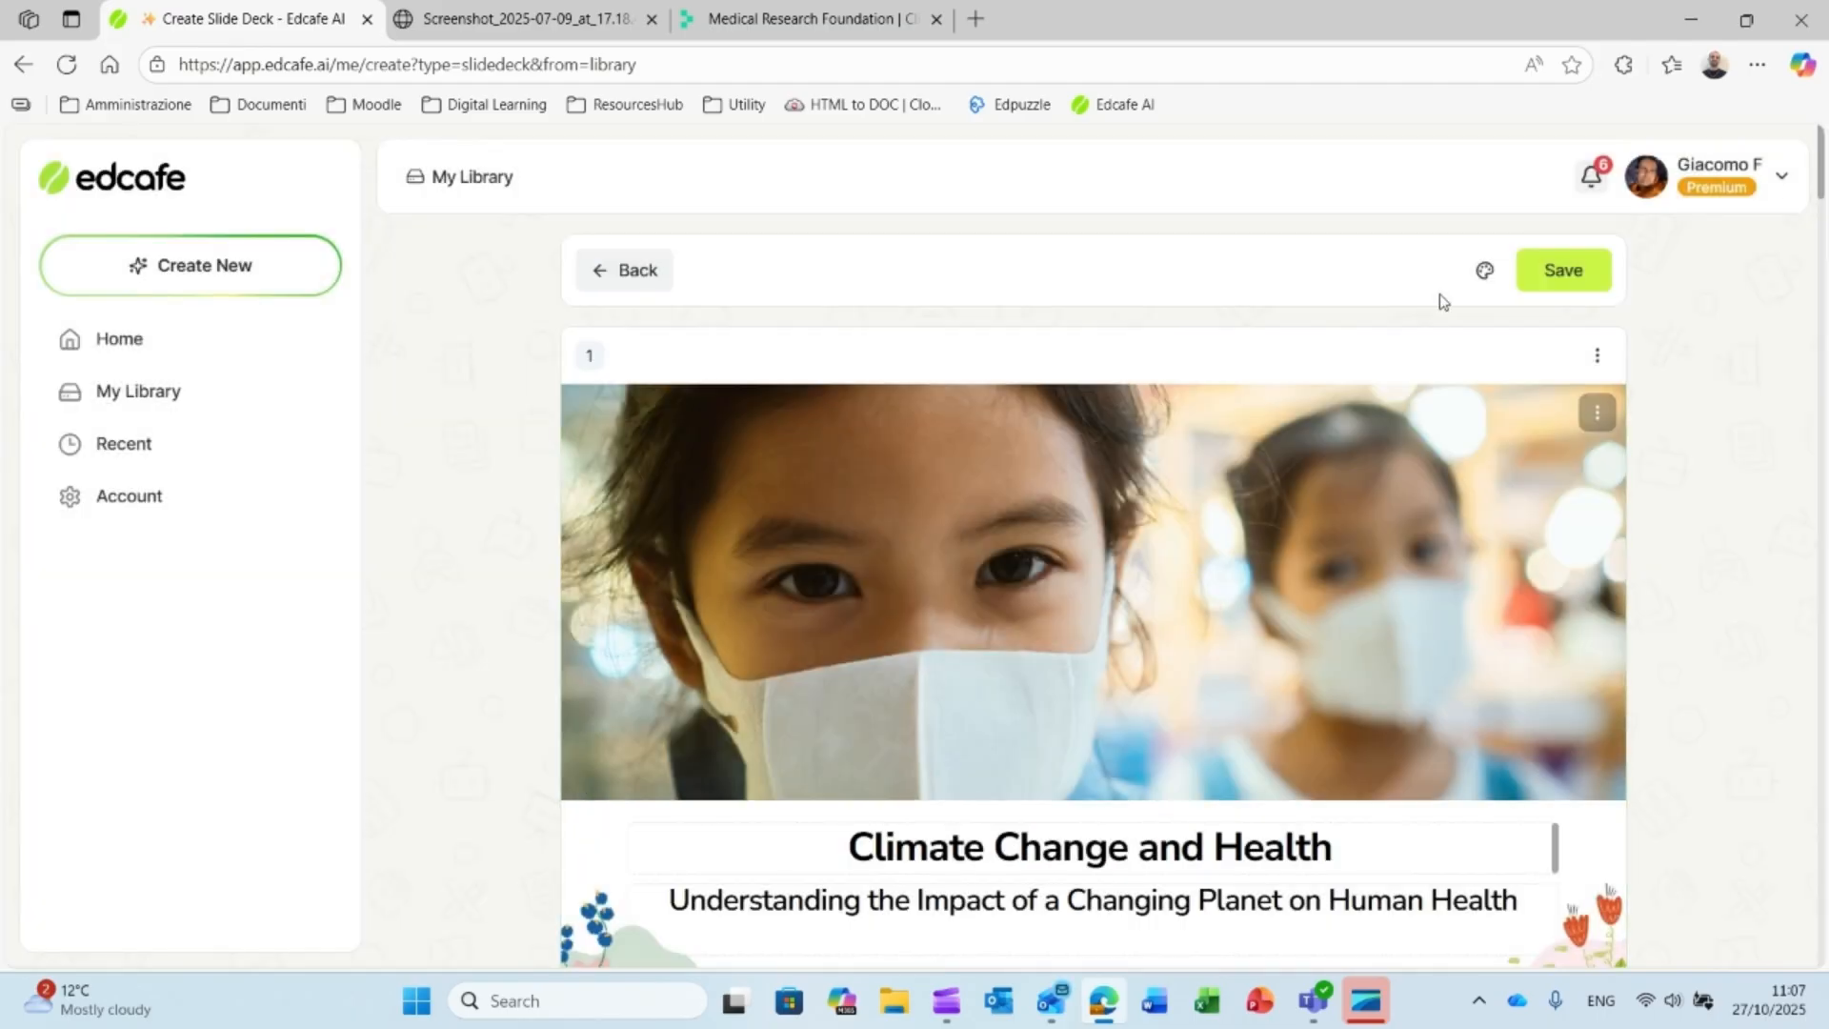
click(1488, 276)
click(1488, 273)
Step: Examine the first two slides and compare their text and pictures with the source climate change article
scroll(1343, 641, down, 2)
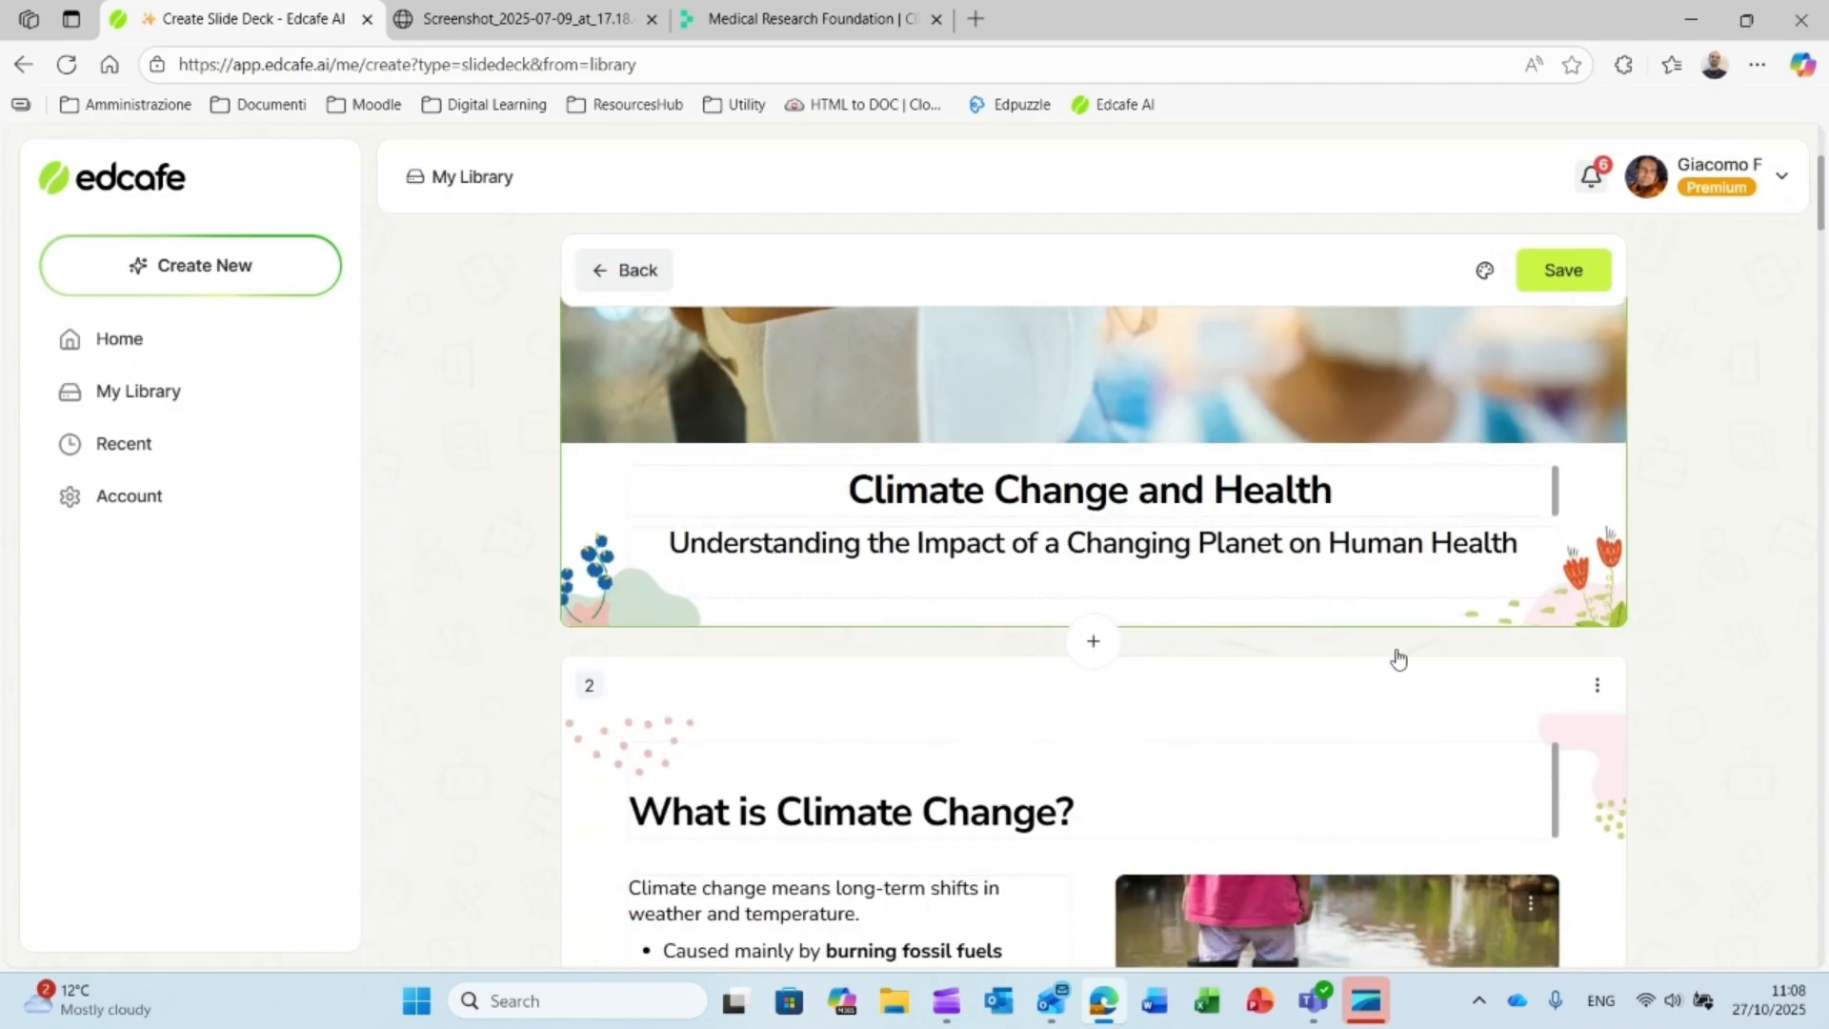
scroll(1389, 654, up, 3)
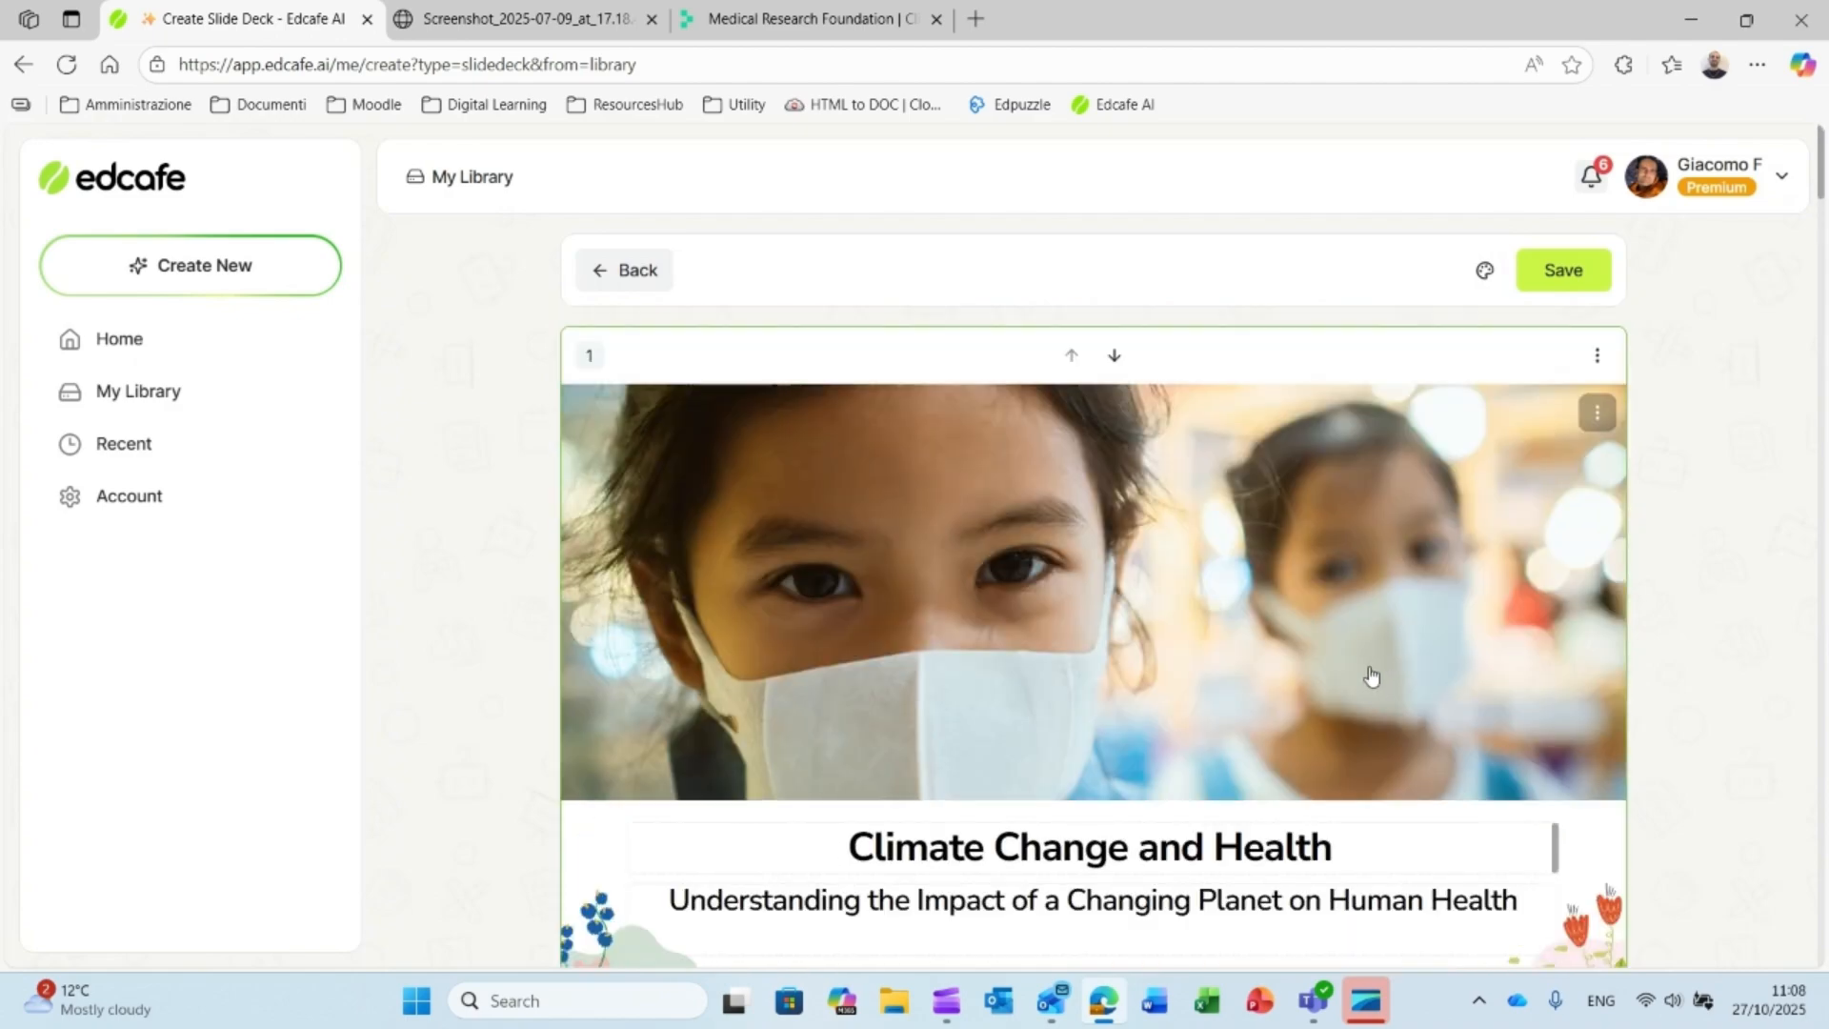
scroll(1373, 671, down, 2)
scroll(1372, 674, down, 5)
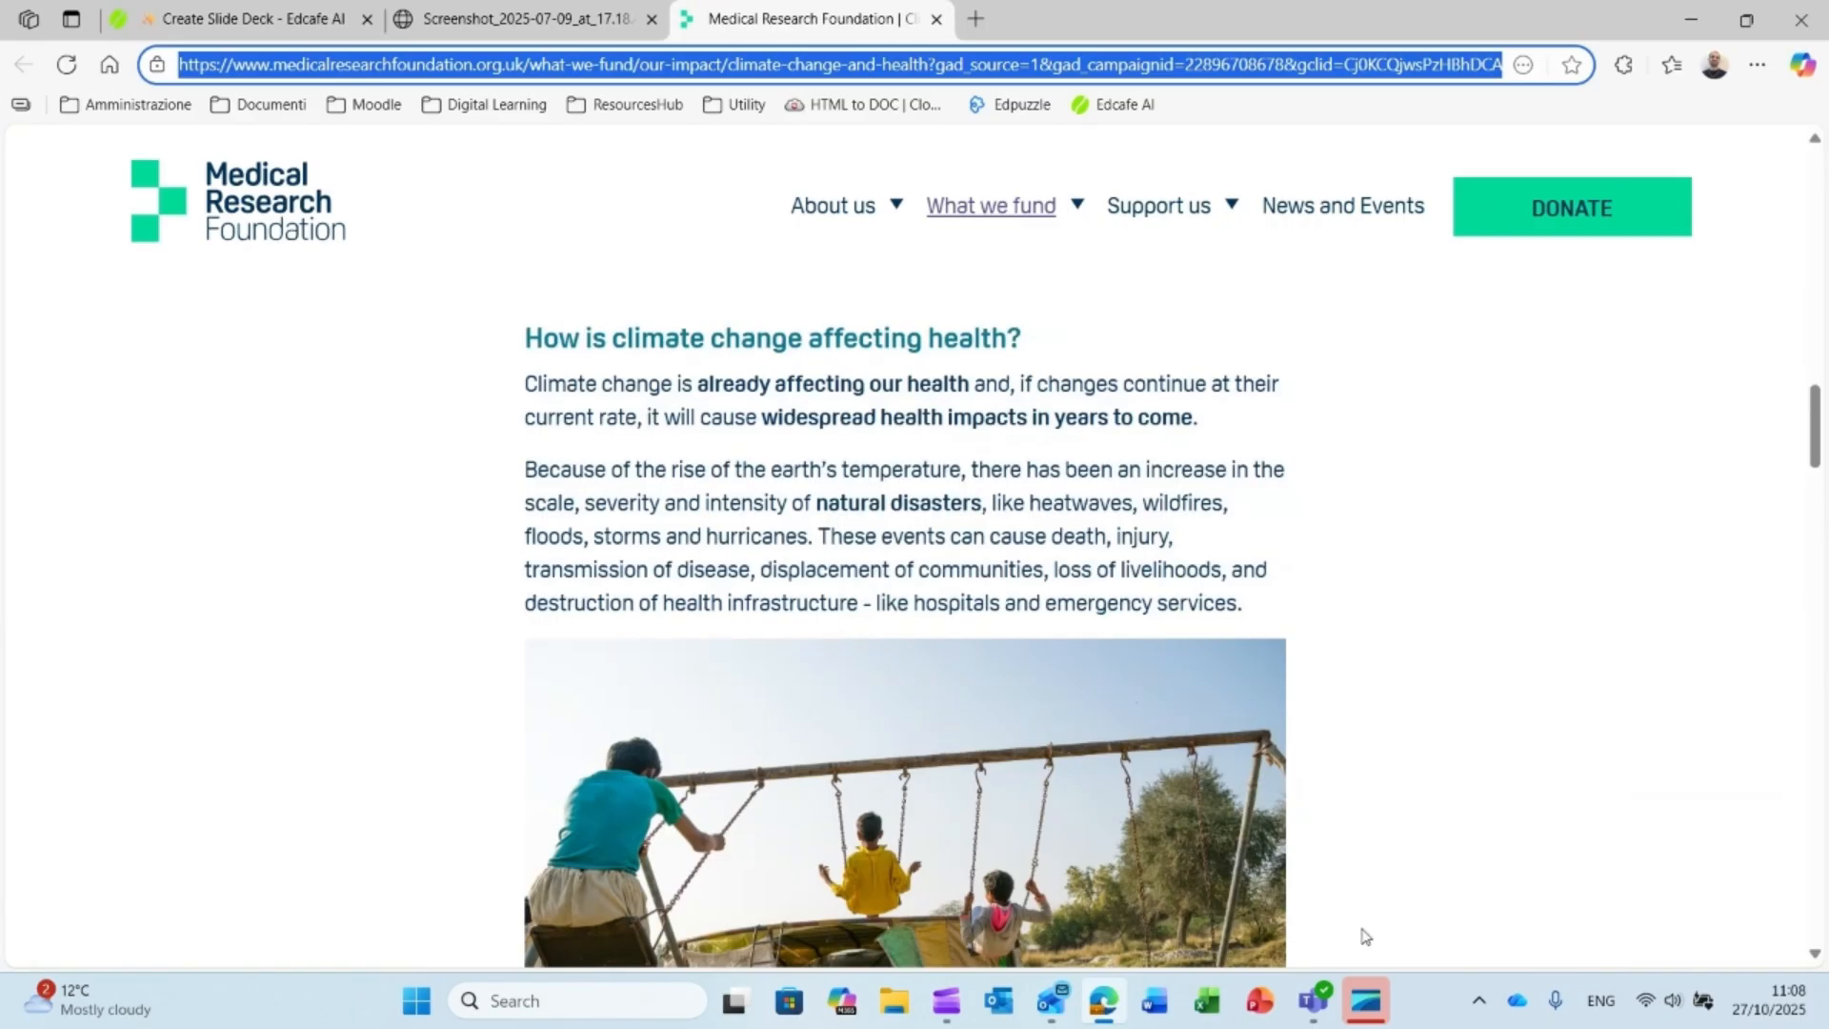
scroll(1391, 869, up, 10)
scroll(1372, 819, down, 6)
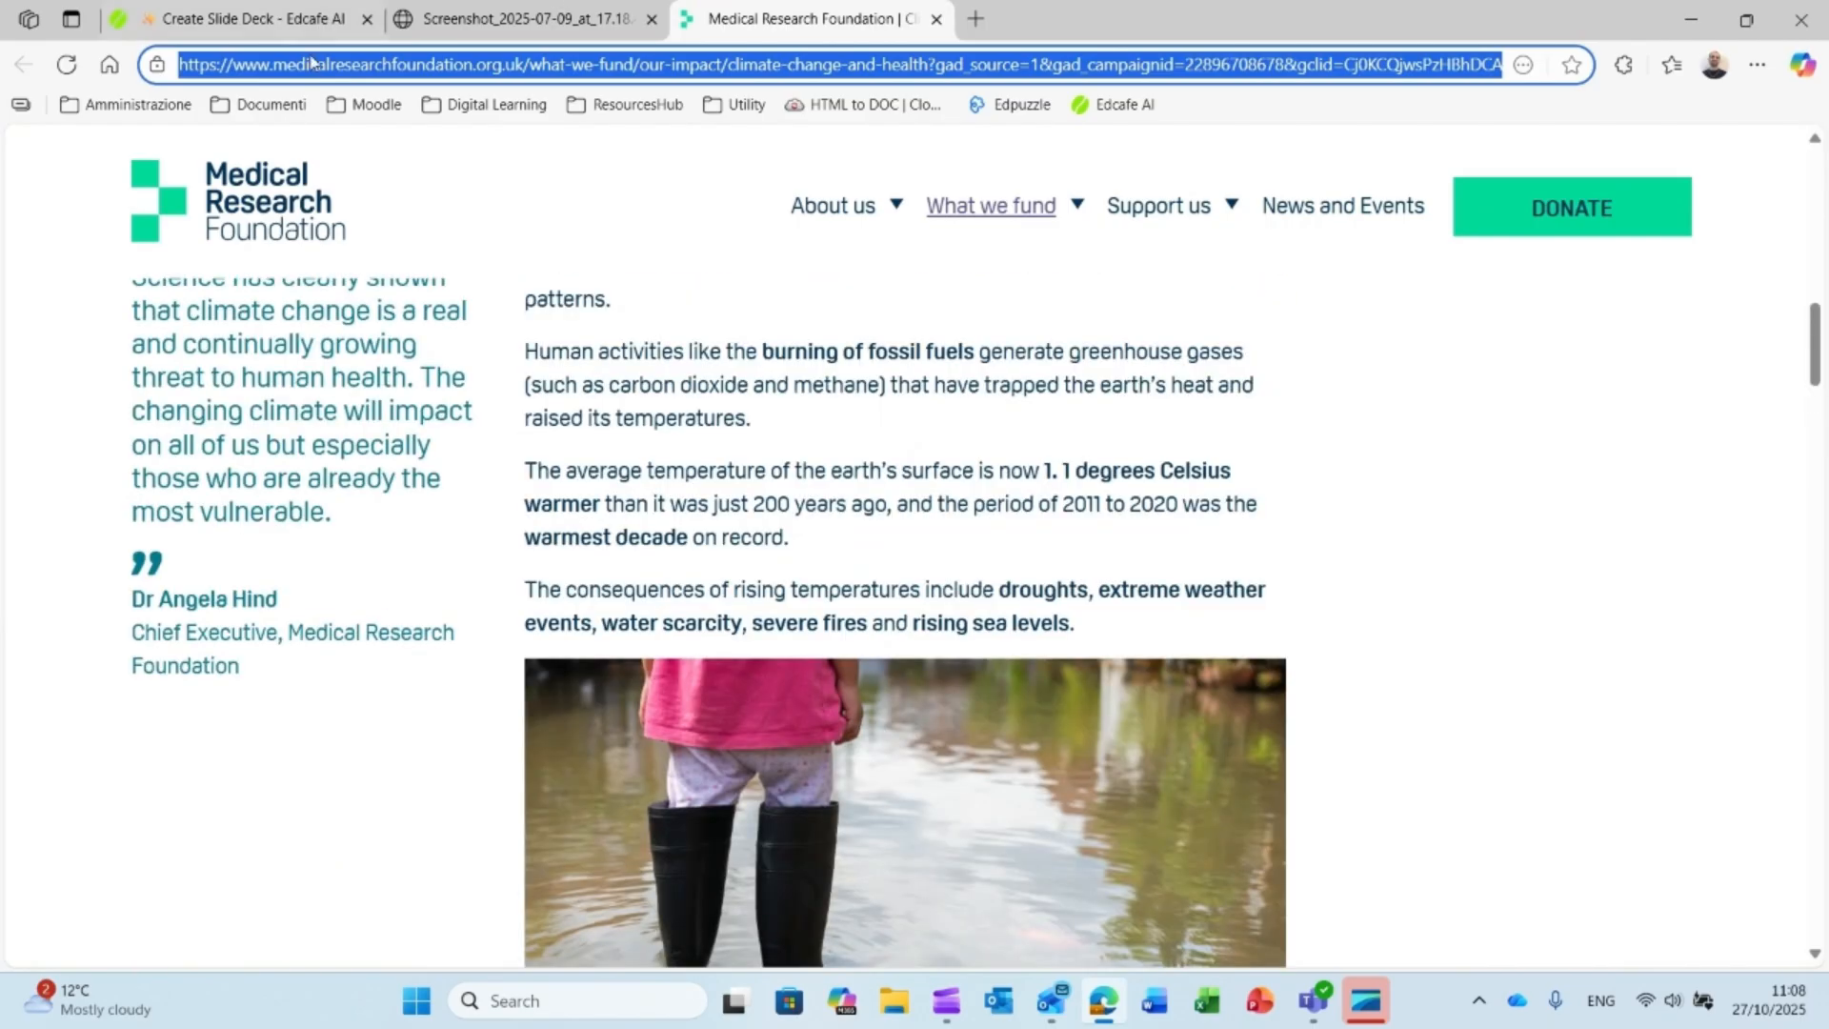
click(215, 21)
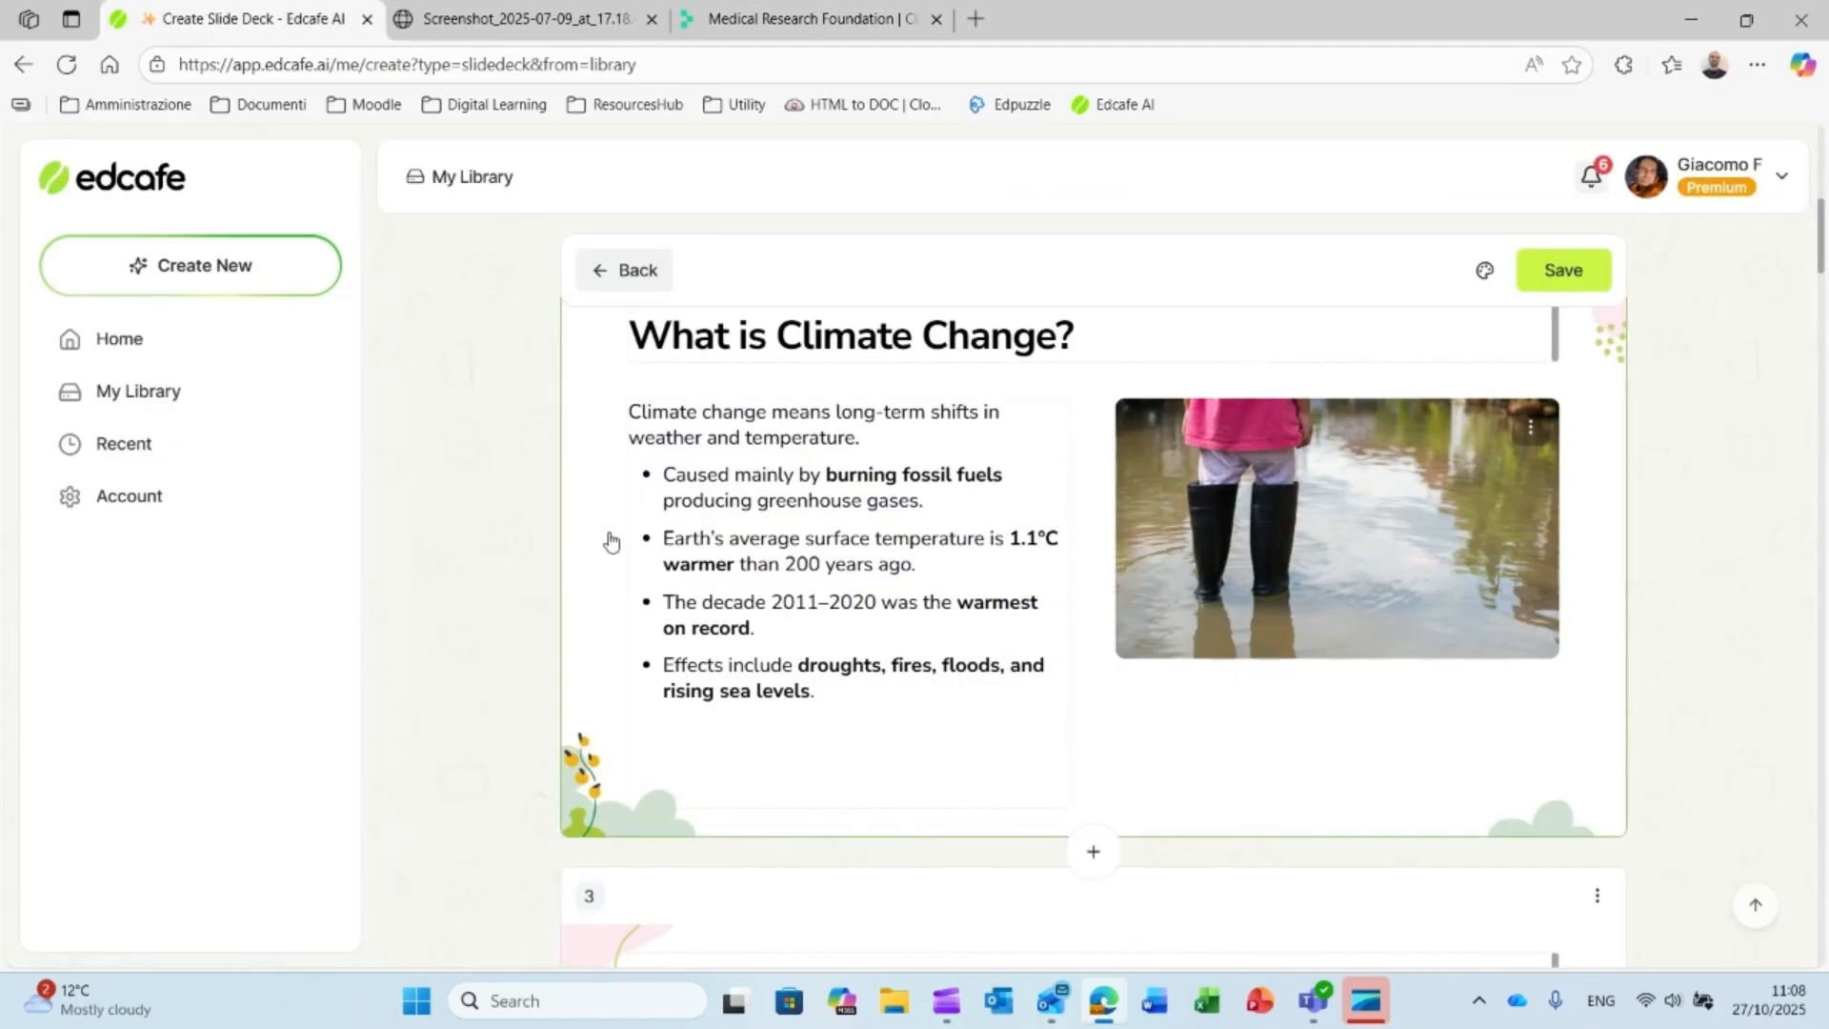
Step: Examine the text and pictures of the generated slides from "What is Climate Change?" through "Indirect and Socioeconomic Health Impacts"
scroll(667, 591, down, 6)
scroll(827, 724, down, 2)
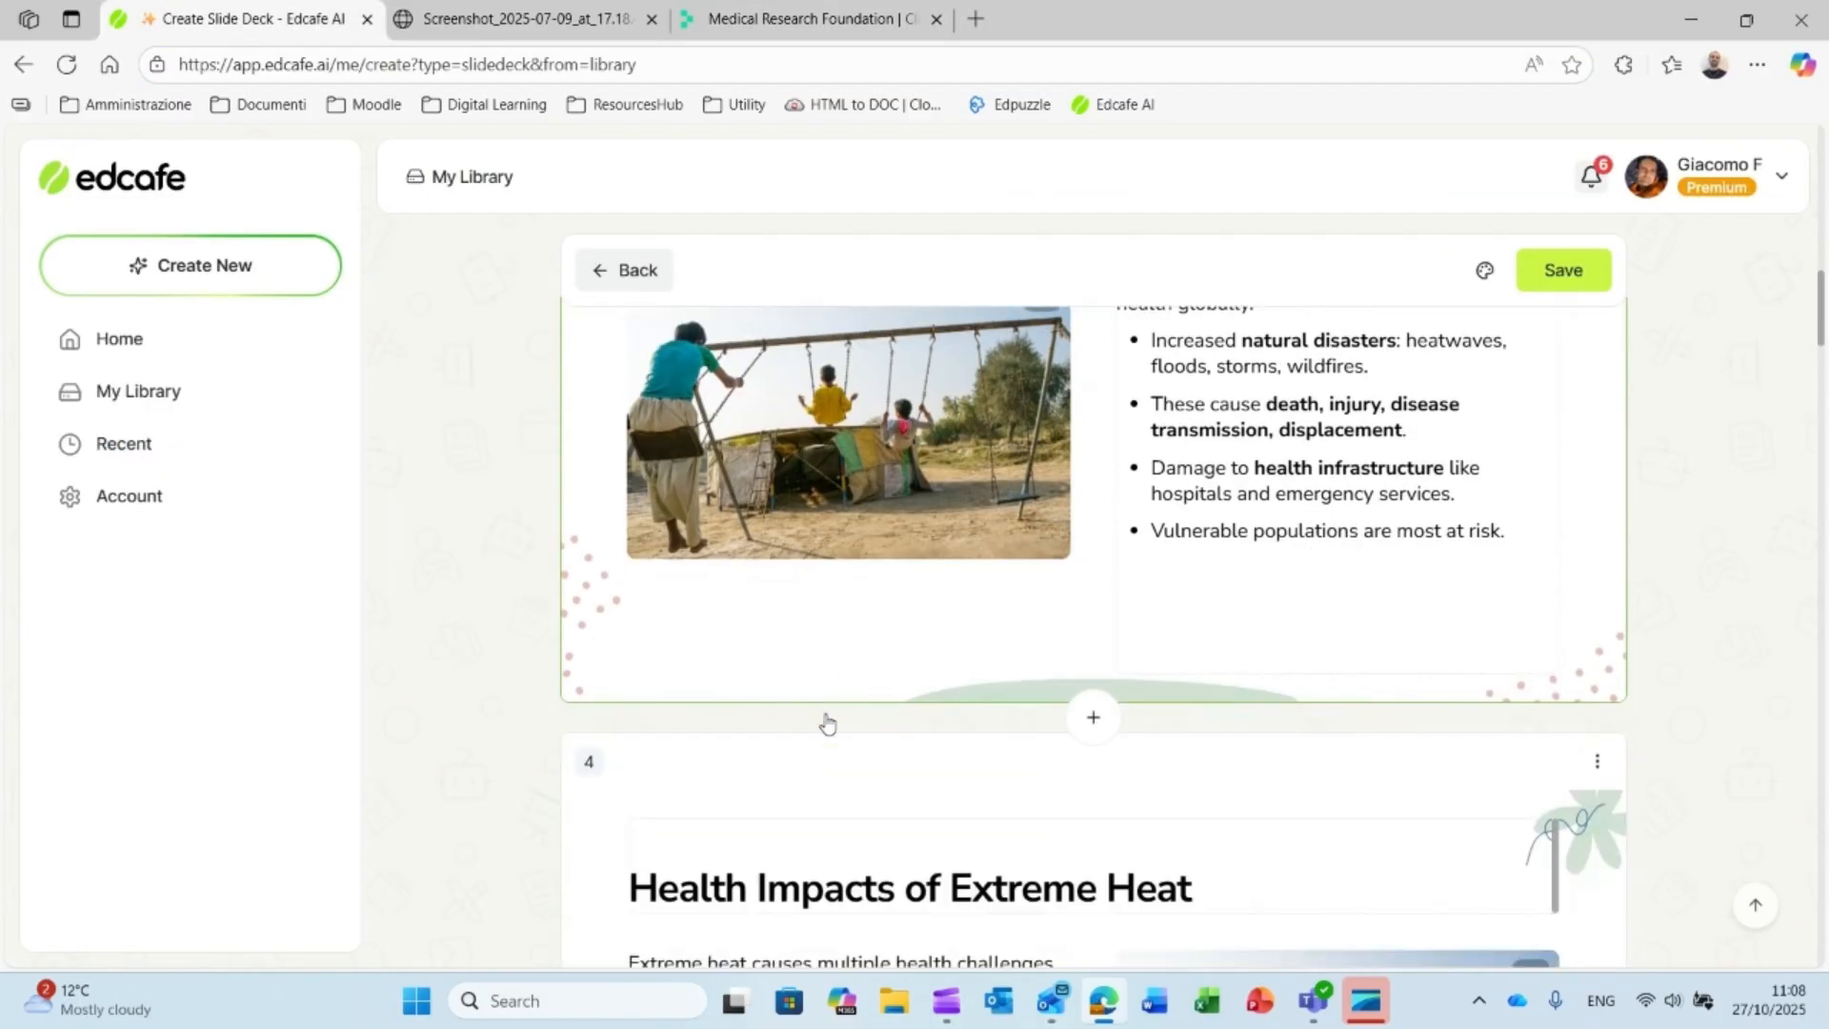
scroll(827, 724, down, 4)
scroll(827, 715, up, 8)
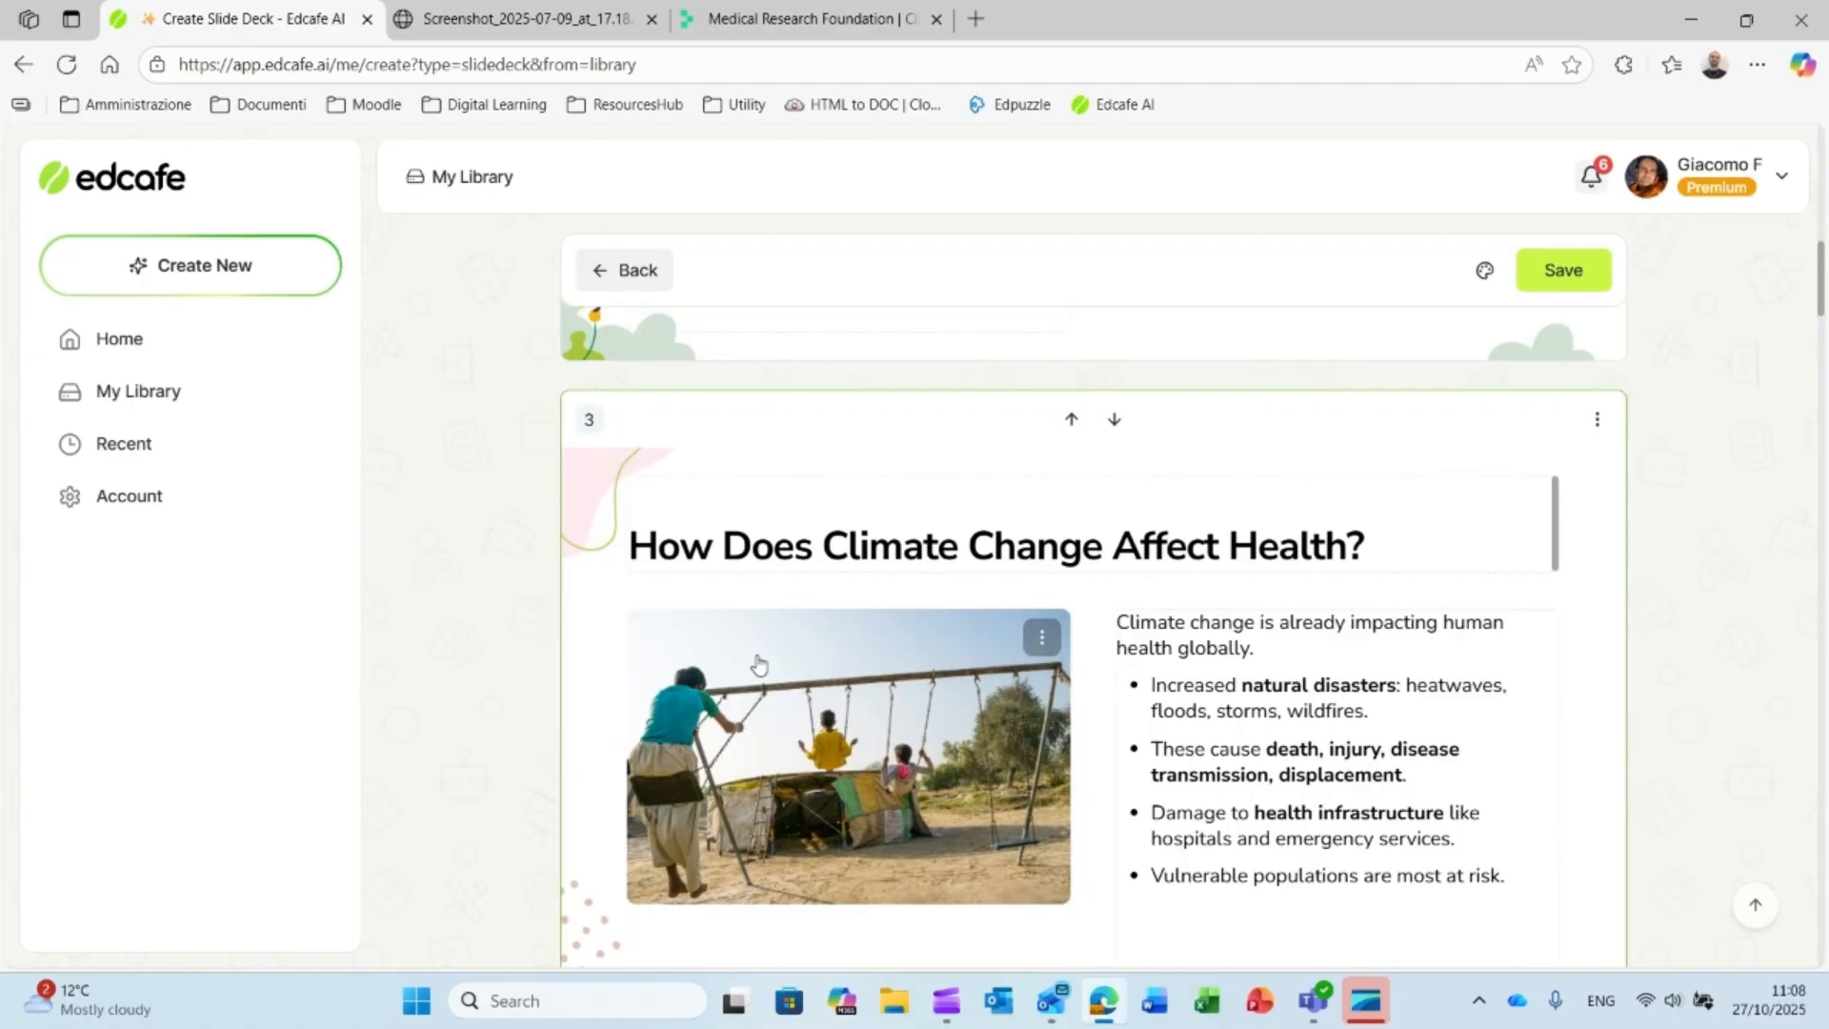
scroll(764, 662, down, 5)
scroll(791, 655, down, 10)
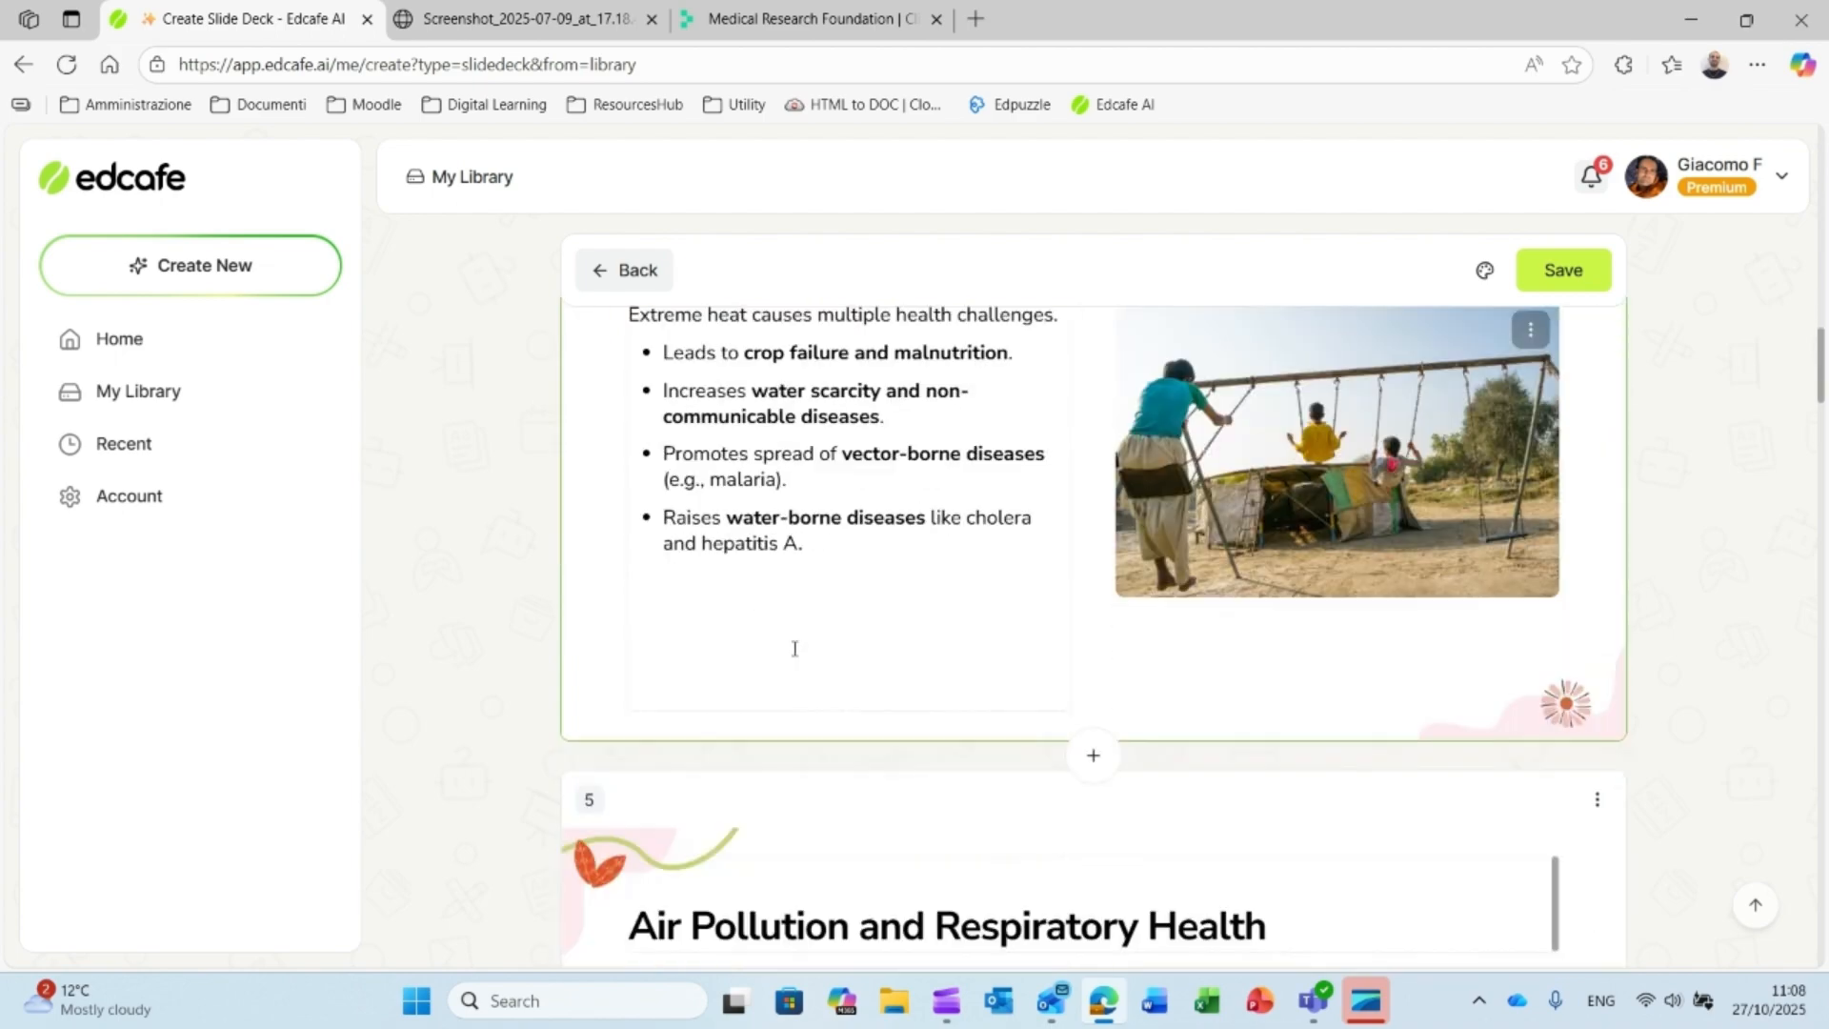
scroll(816, 649, down, 7)
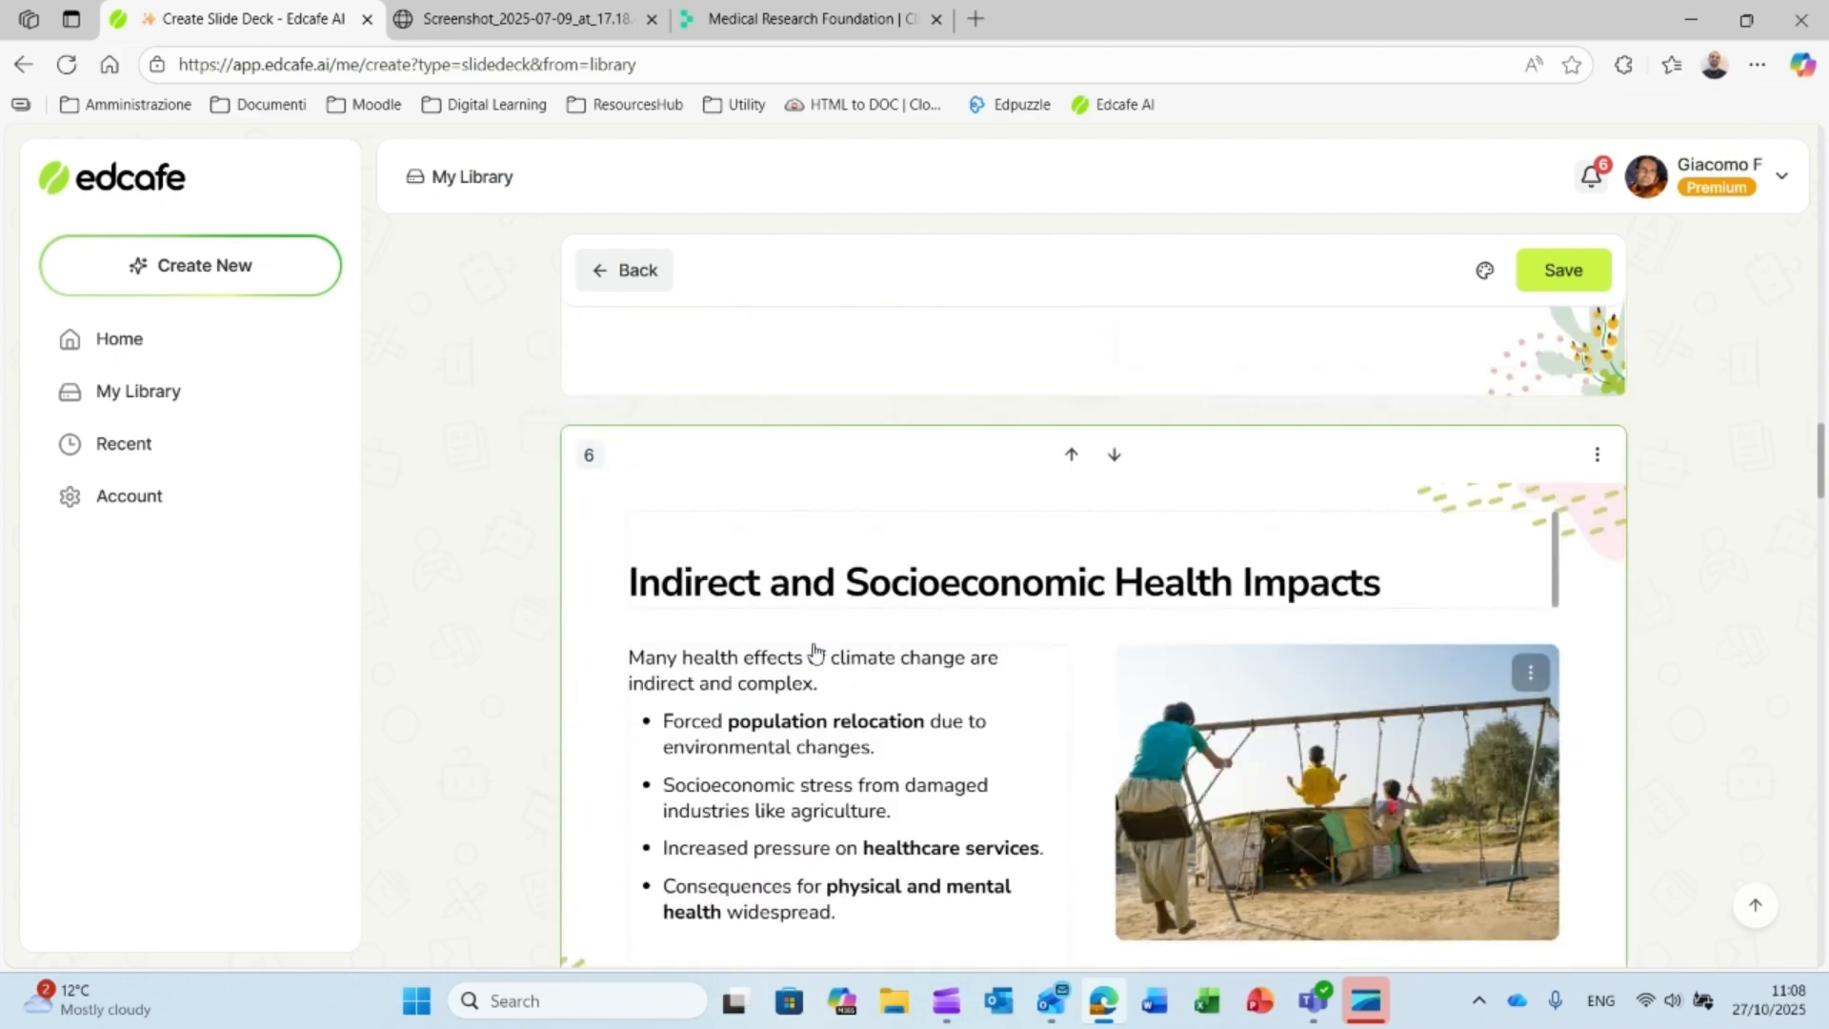
Step: Replace the picture on the "Health Impacts of Extreme Heat" slide with a thermometer-and-blue-sky image found by searching for "extreme heat"
scroll(894, 815, up, 17)
scroll(912, 795, down, 2)
scroll(911, 793, down, 2)
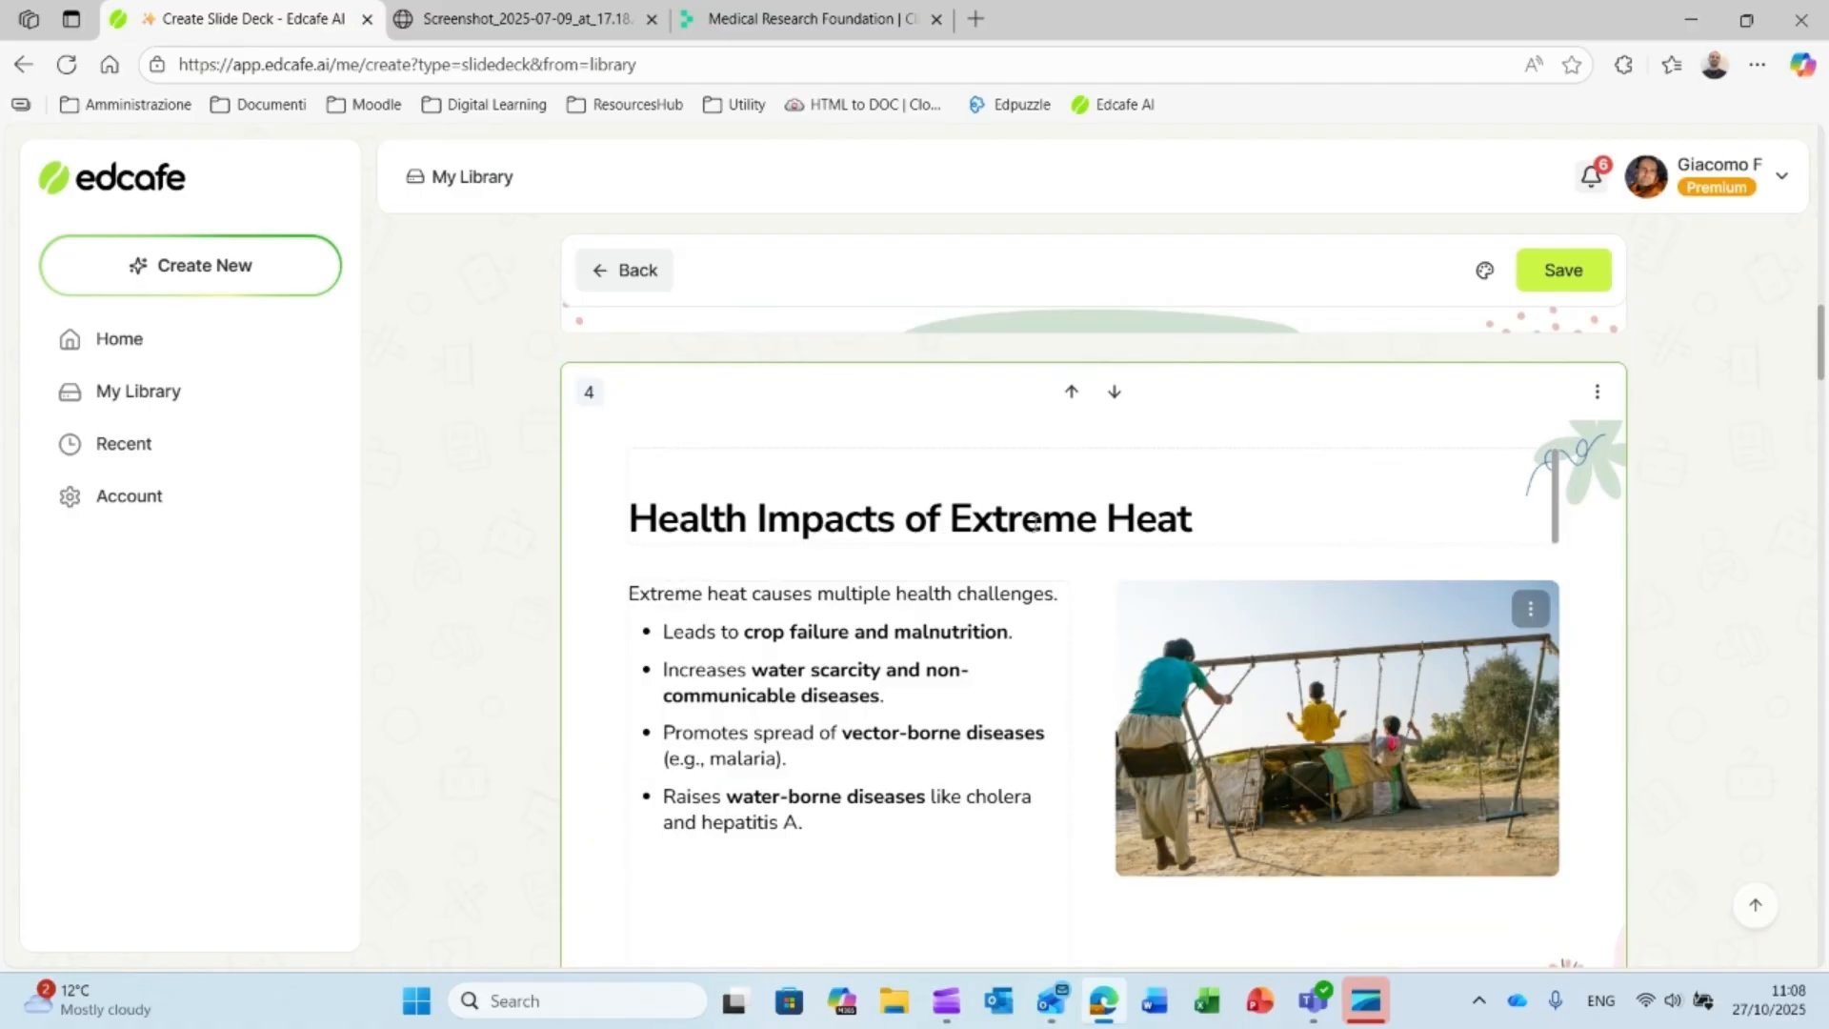
click(1347, 703)
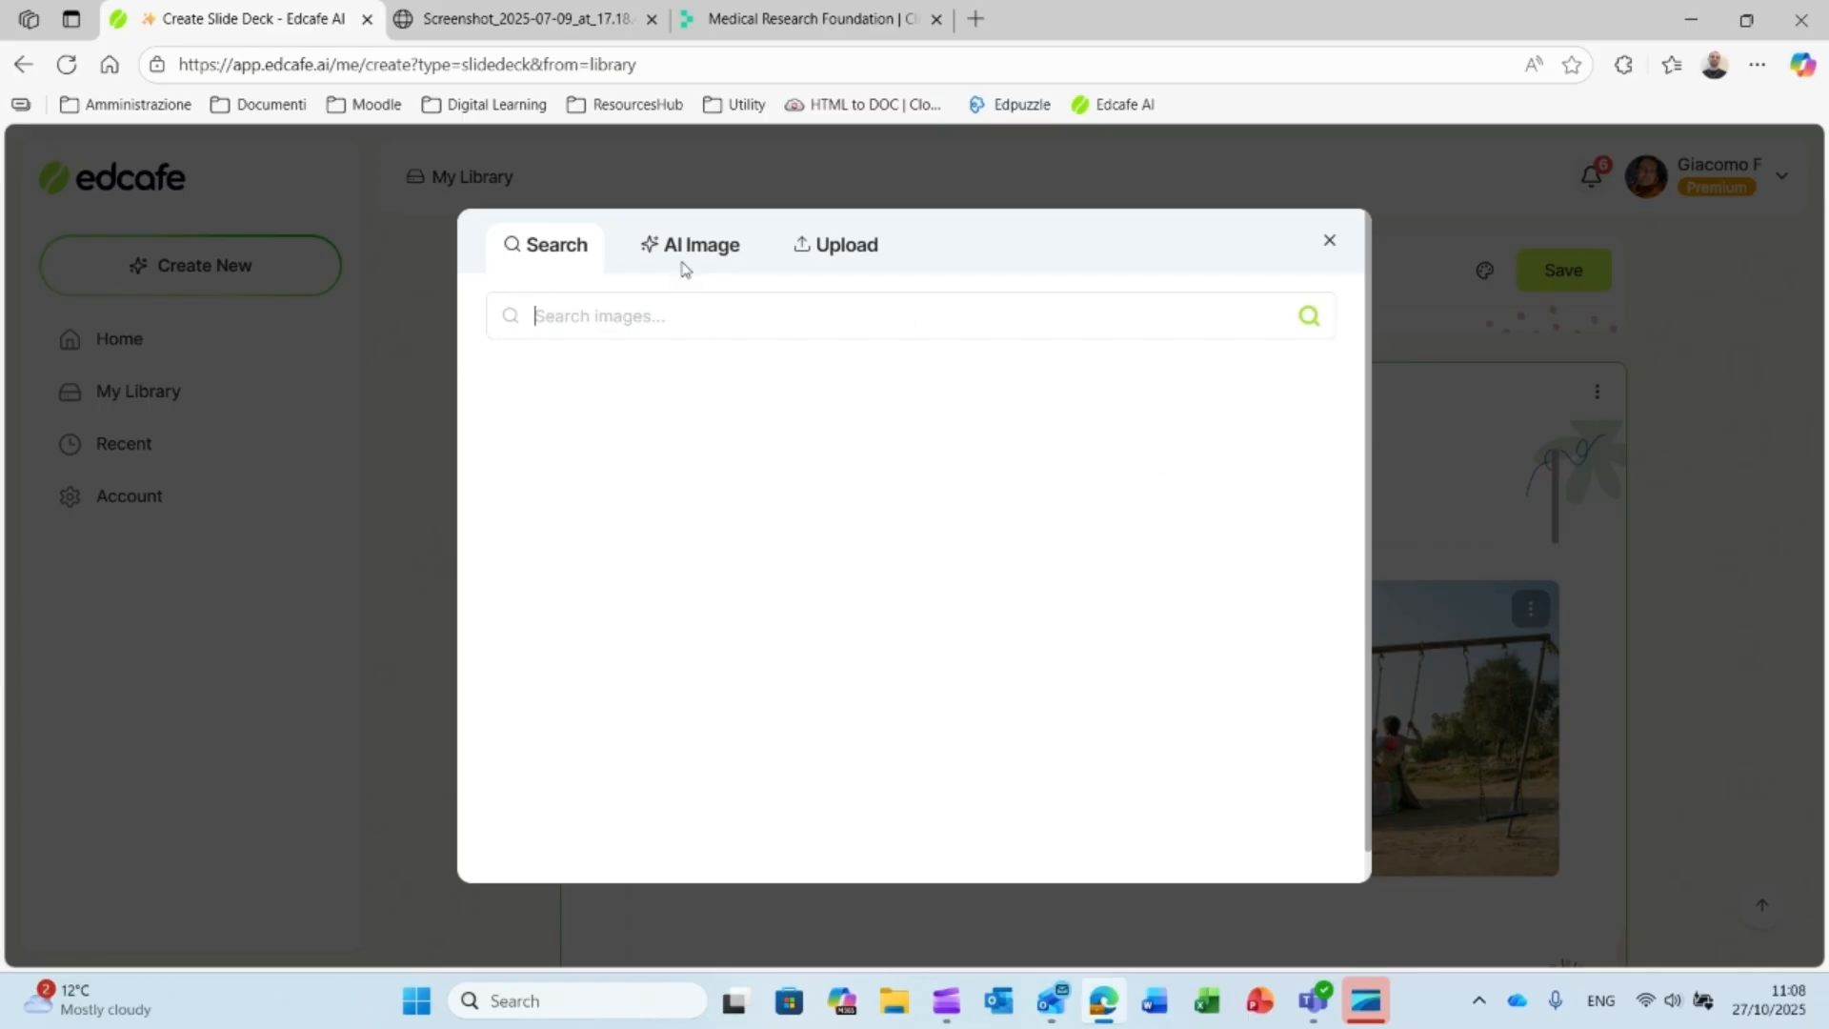
click(729, 258)
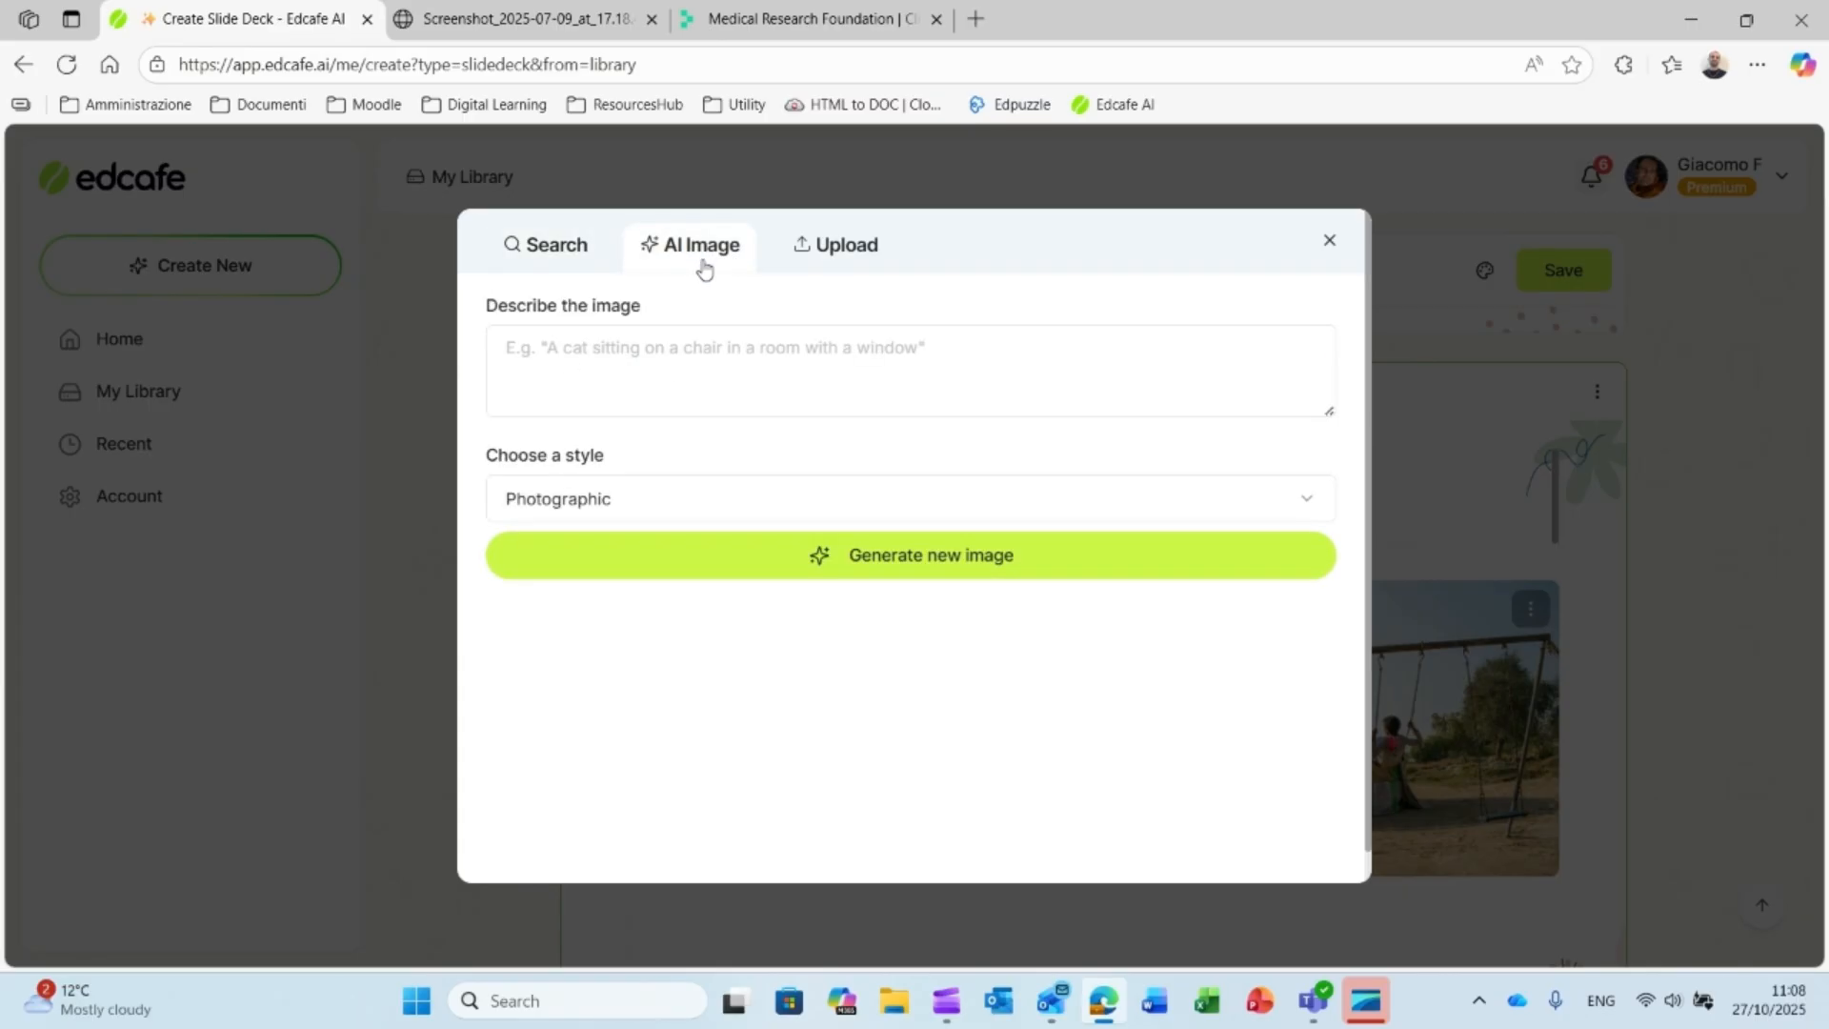
click(527, 249)
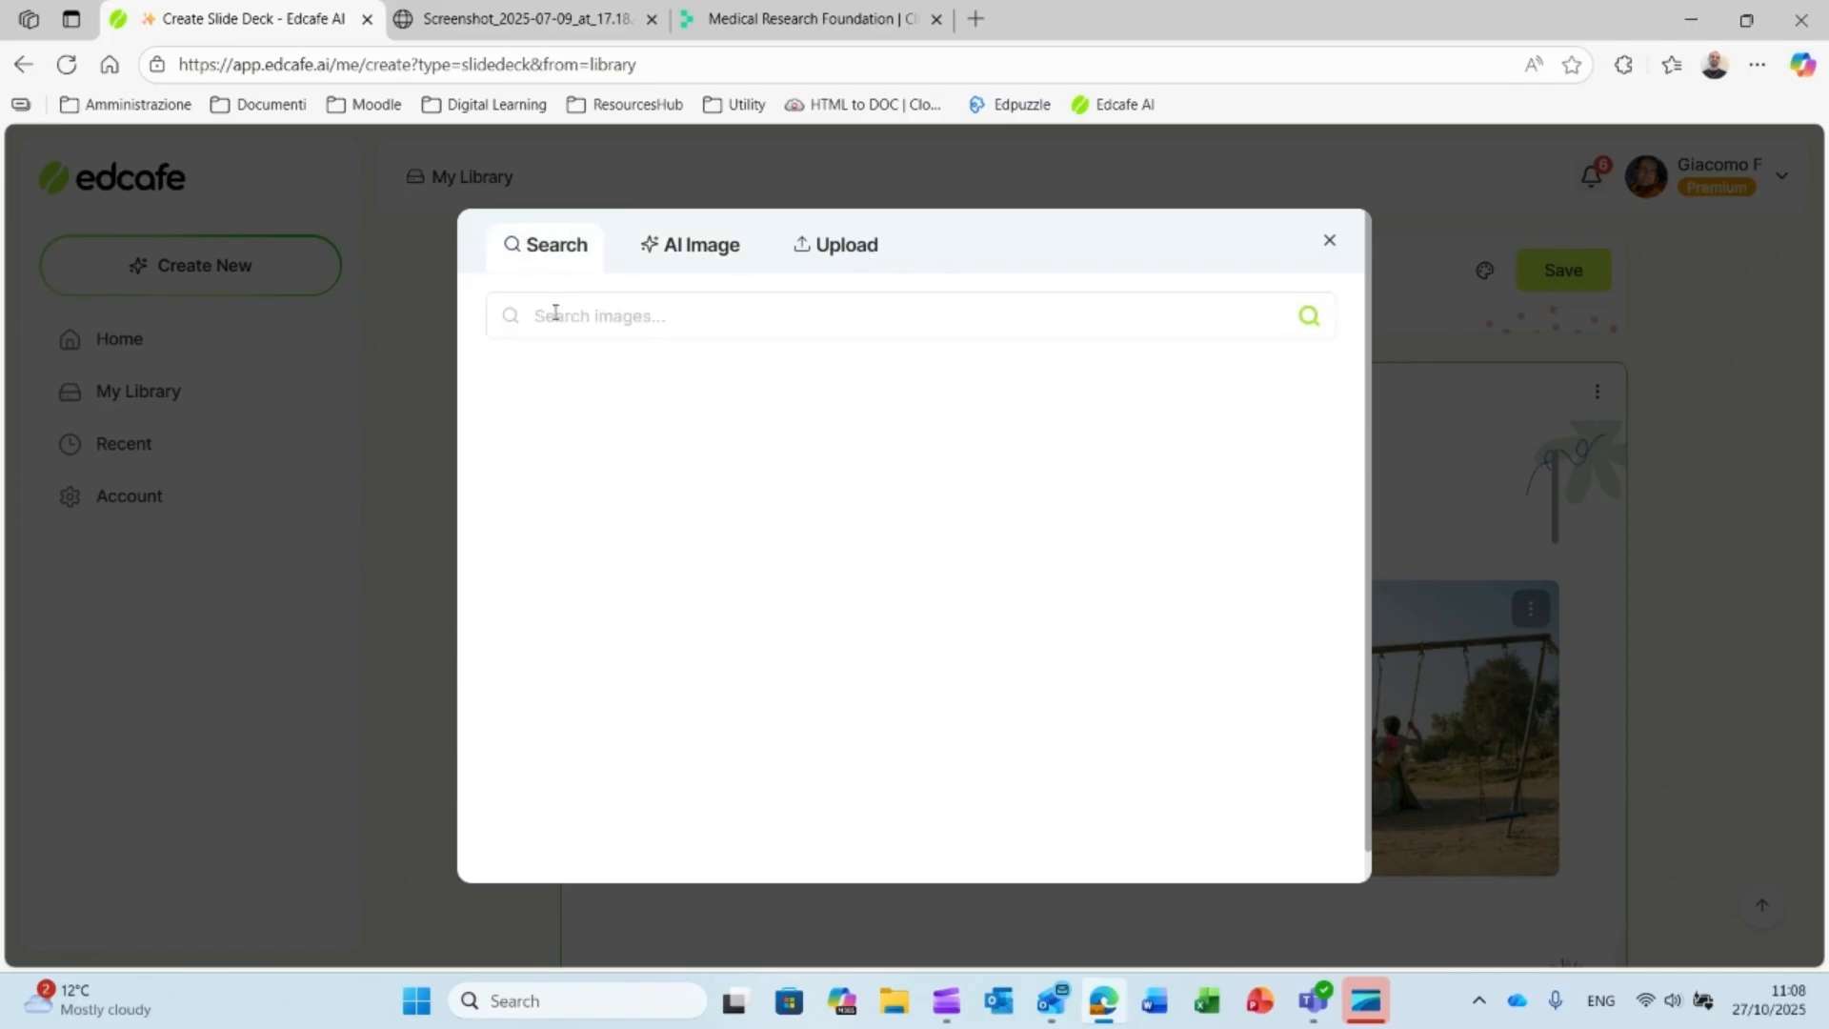
text(extreme heat)
click(1310, 315)
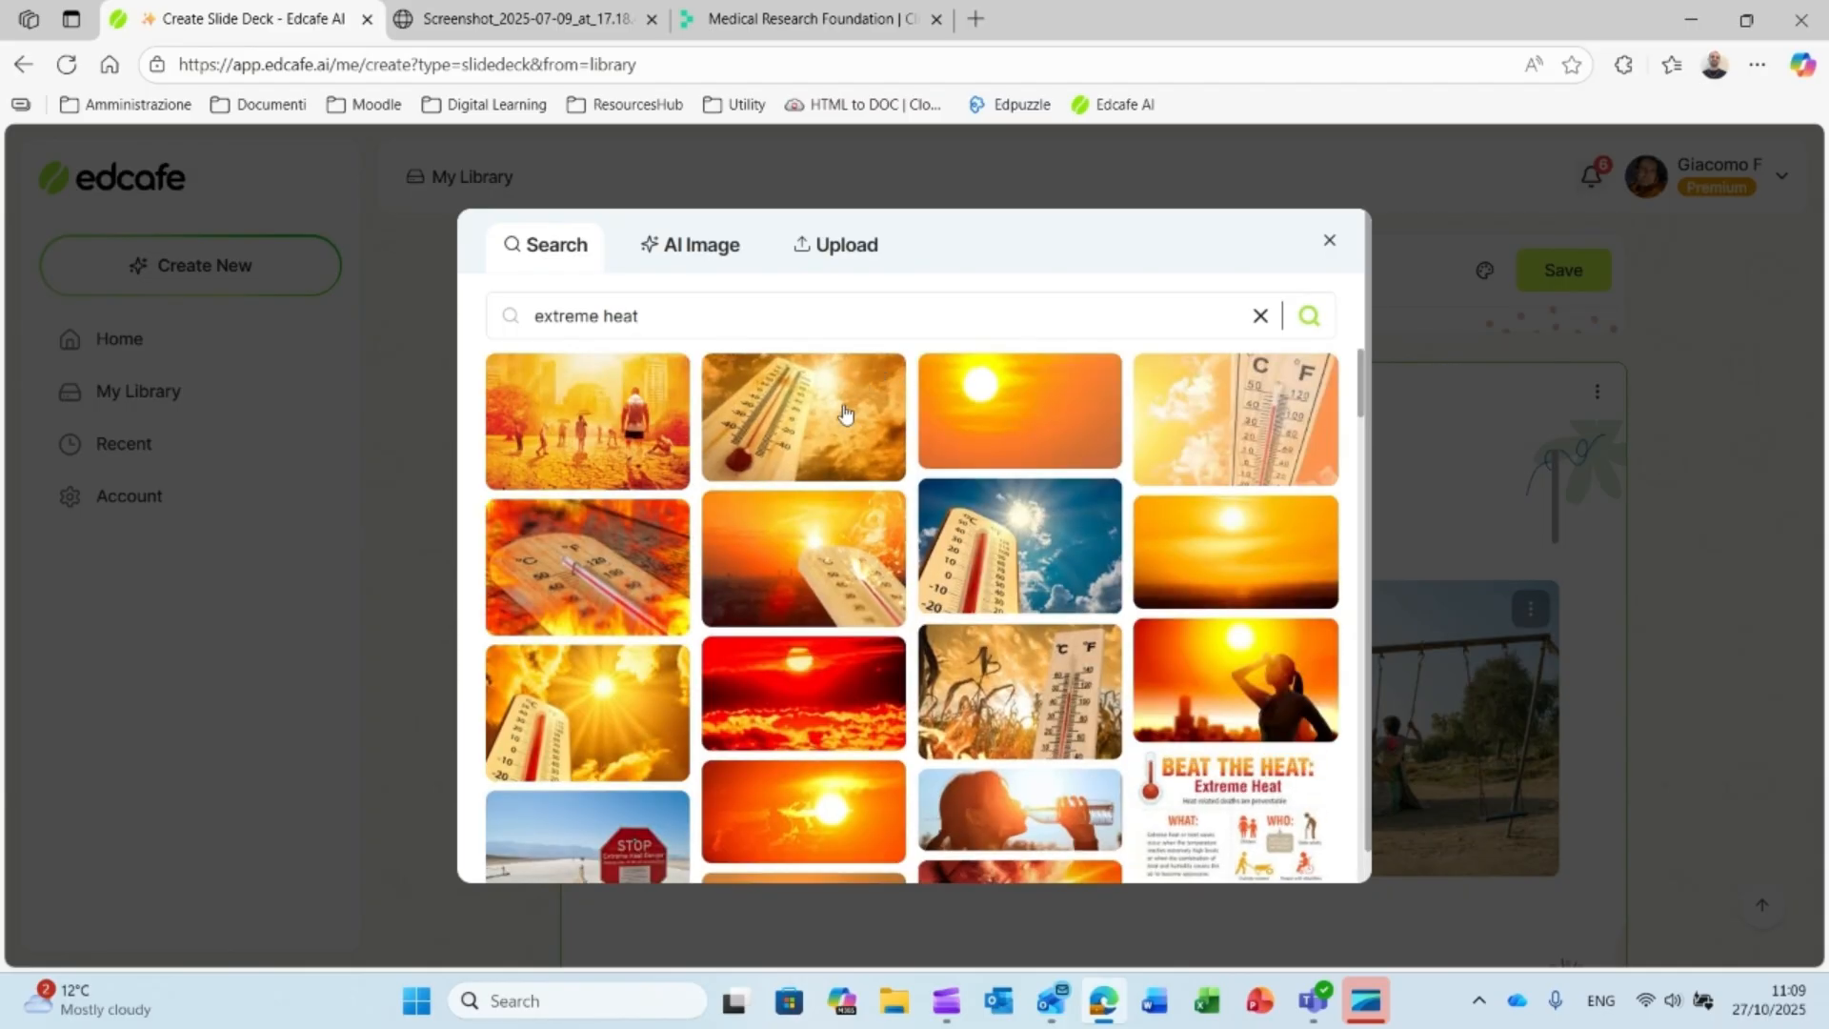
click(1047, 543)
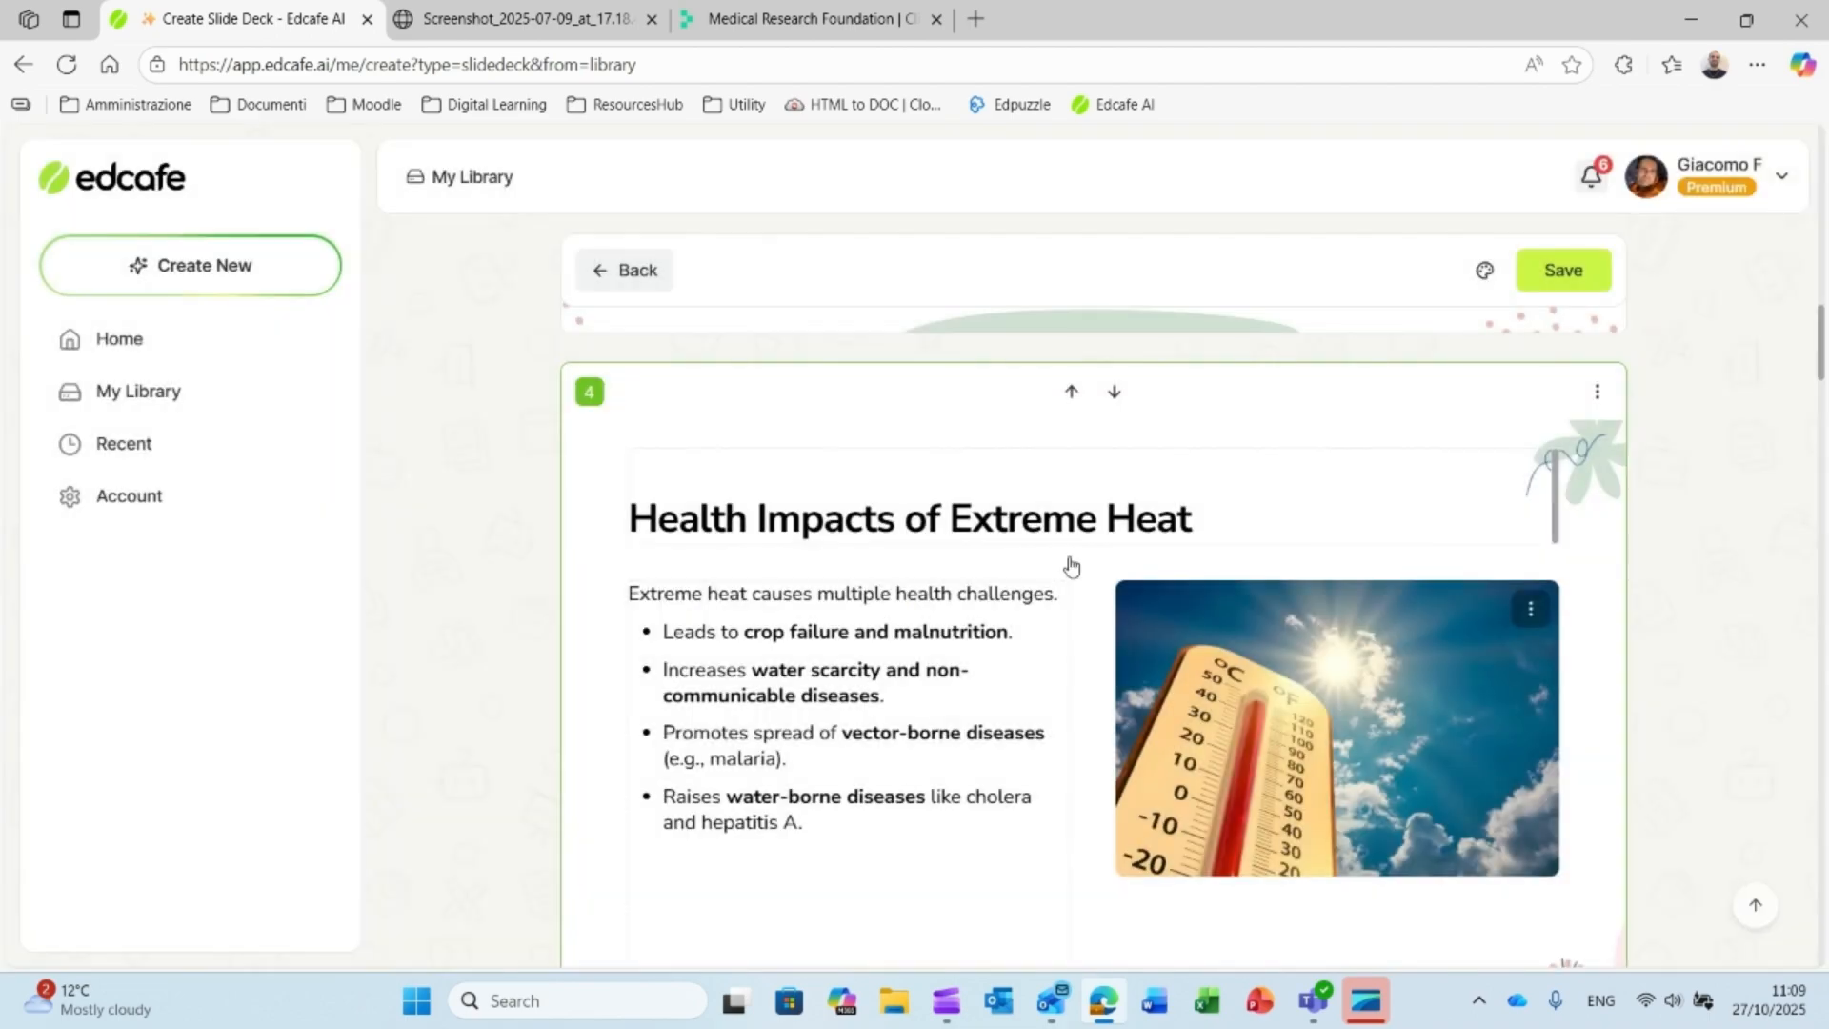
Step: Generate AI images in Photographic style from the description "air pollution" for the "Air Pollution and Respiratory Health" slide's picture
scroll(981, 640, down, 8)
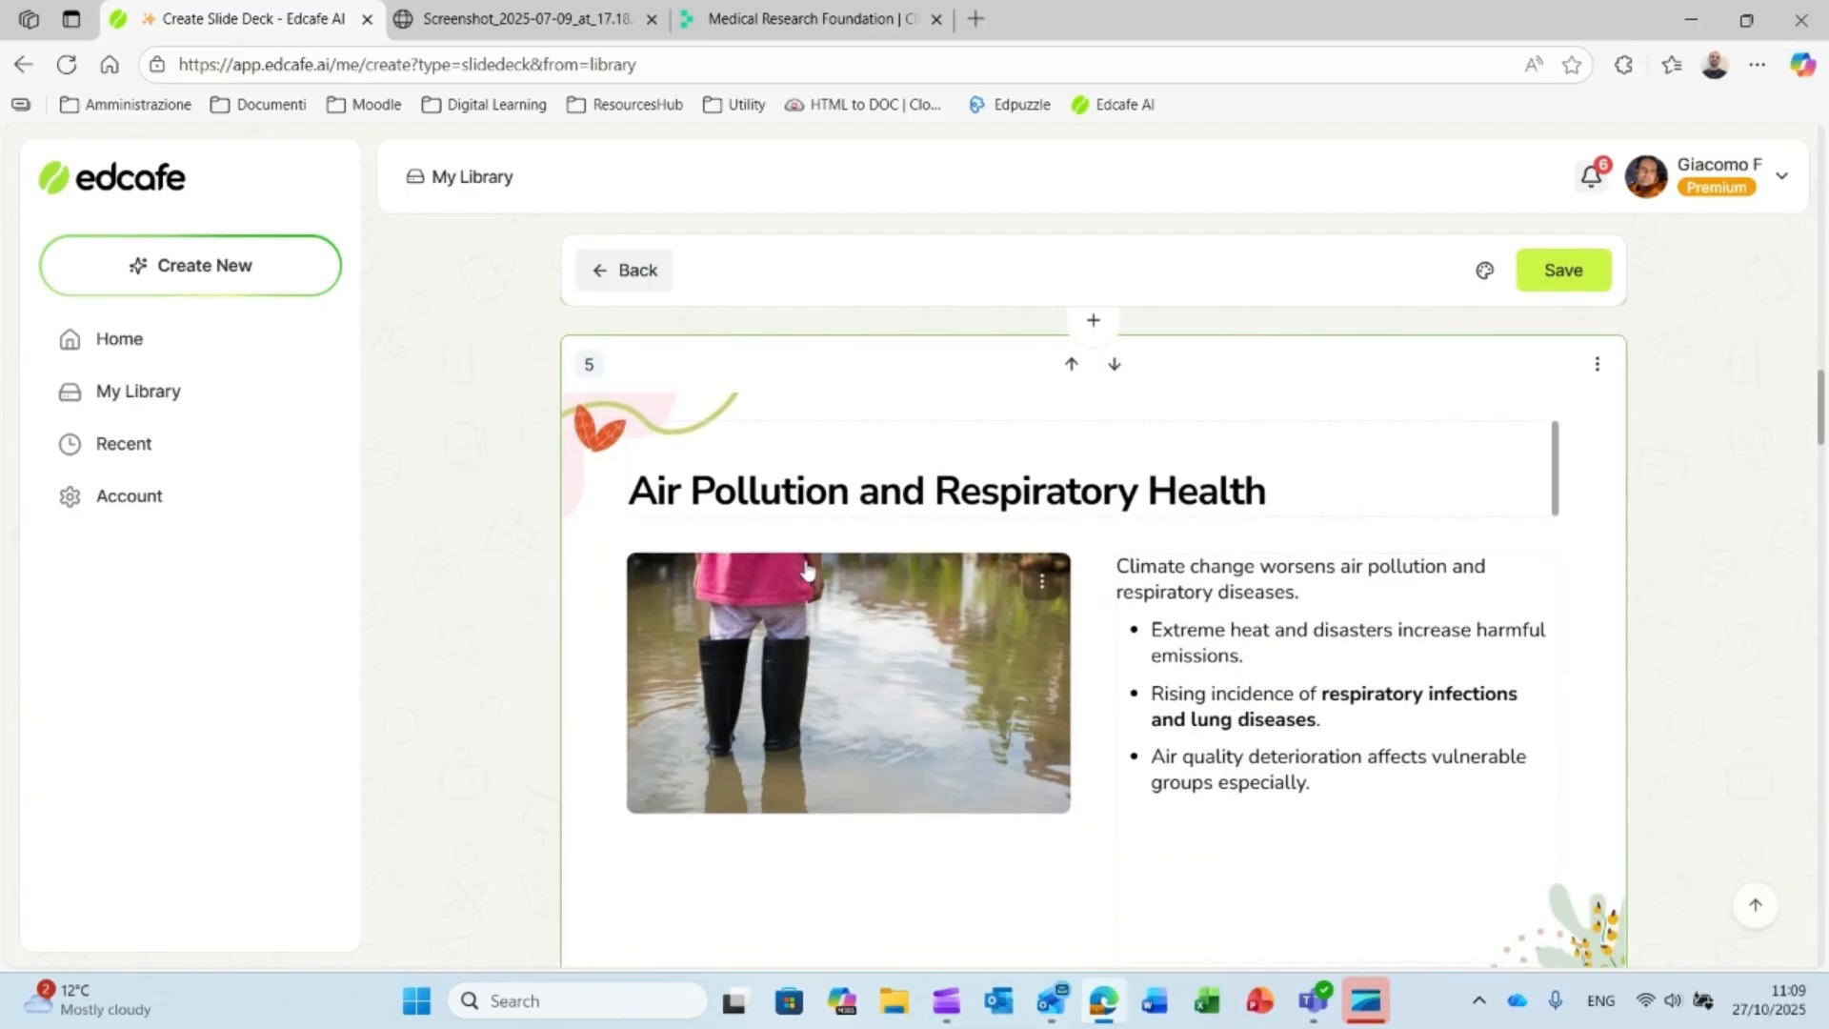
click(947, 708)
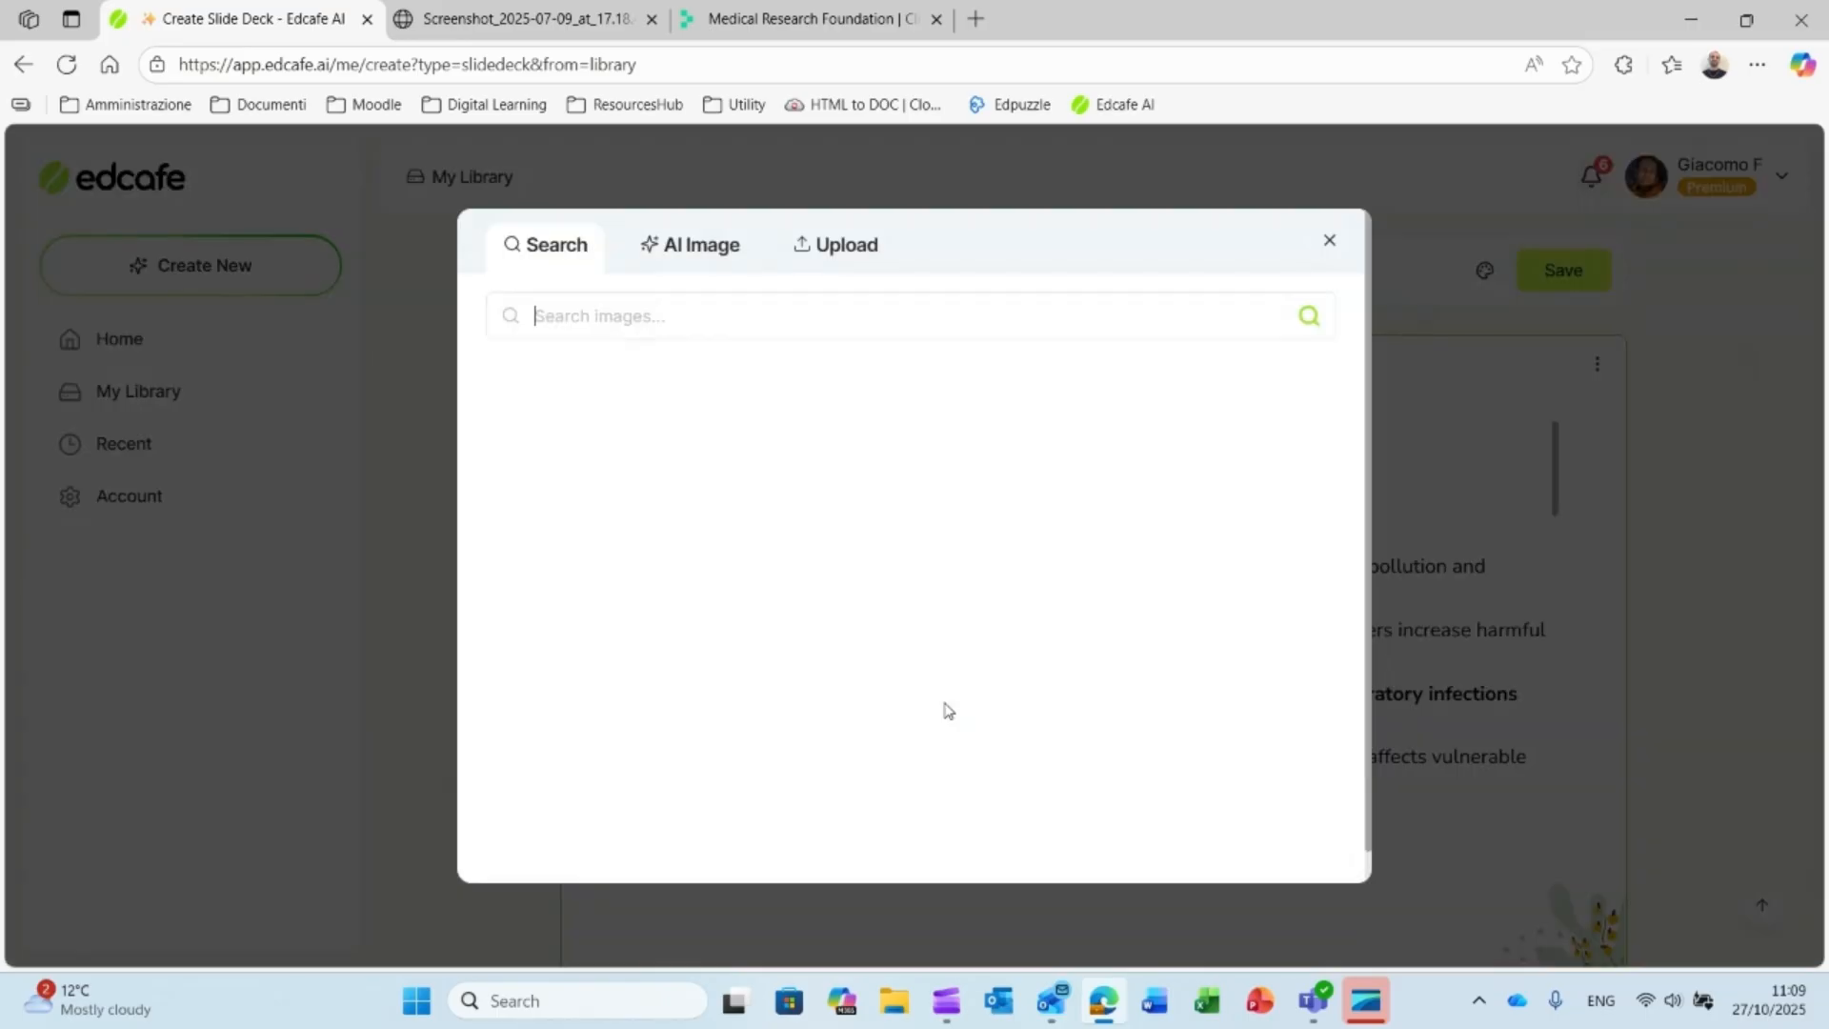
click(721, 263)
click(737, 366)
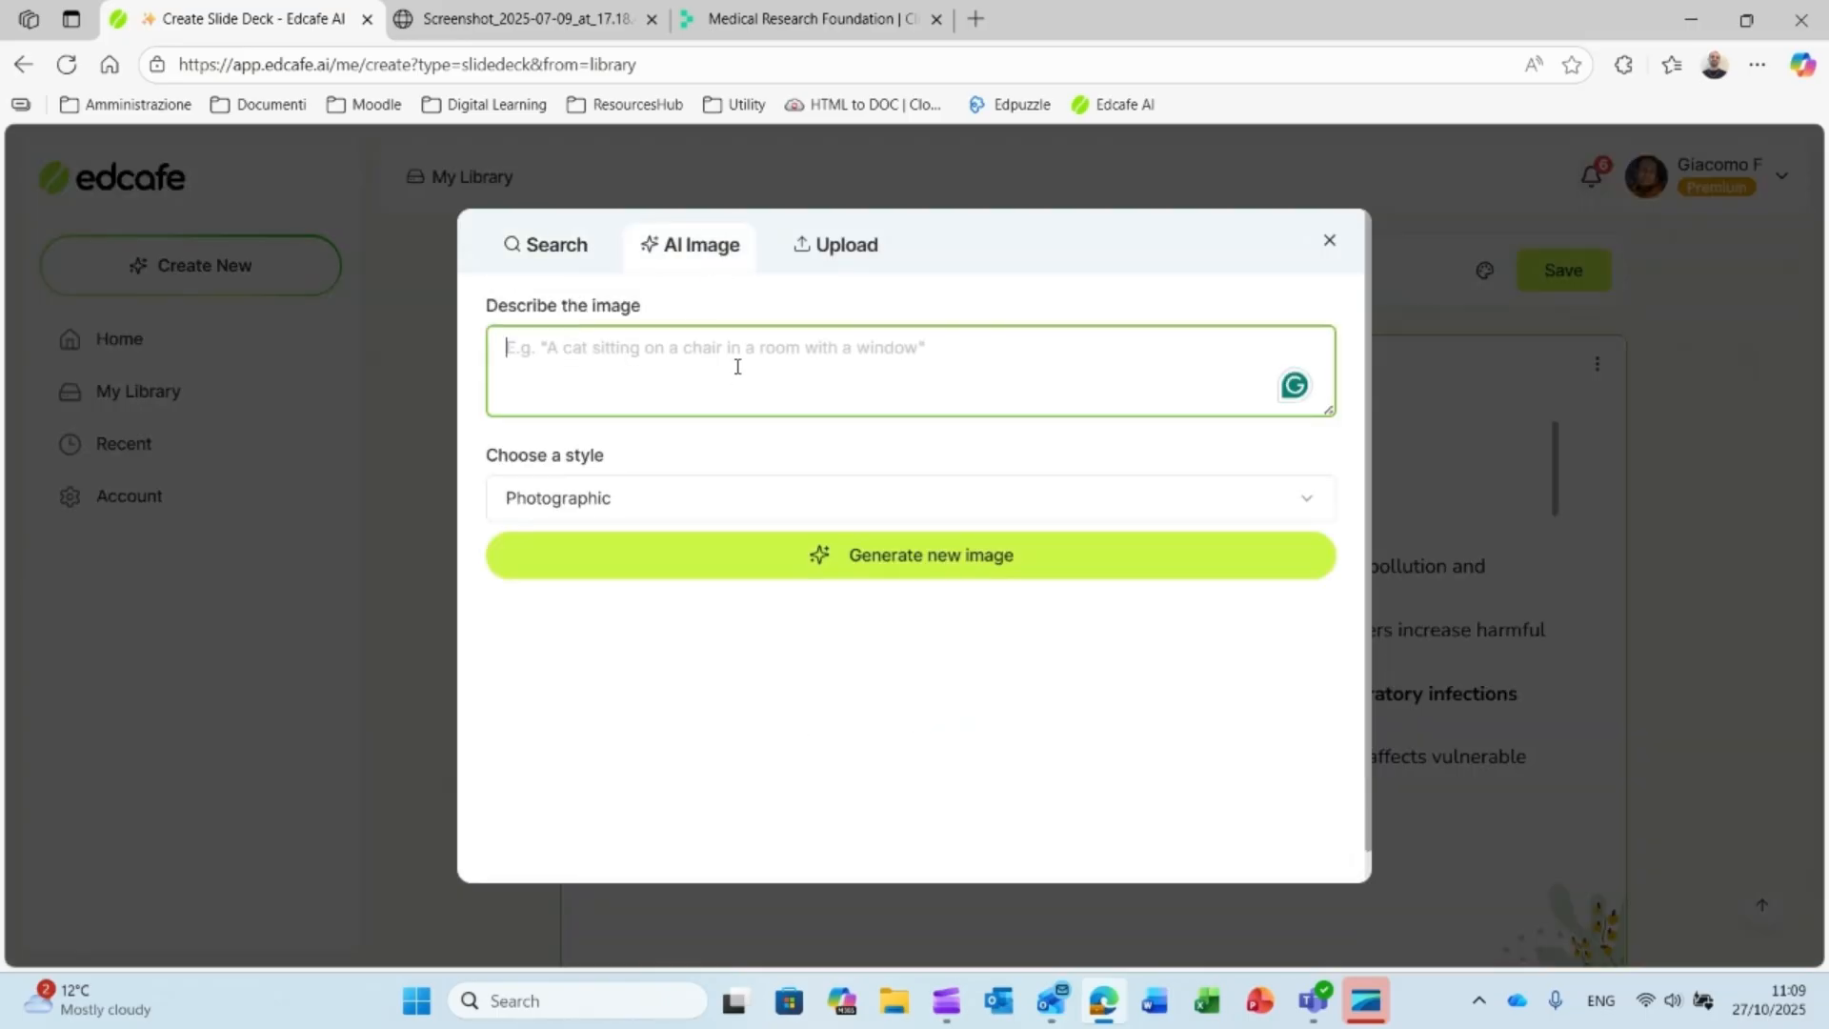
text(air pollution)
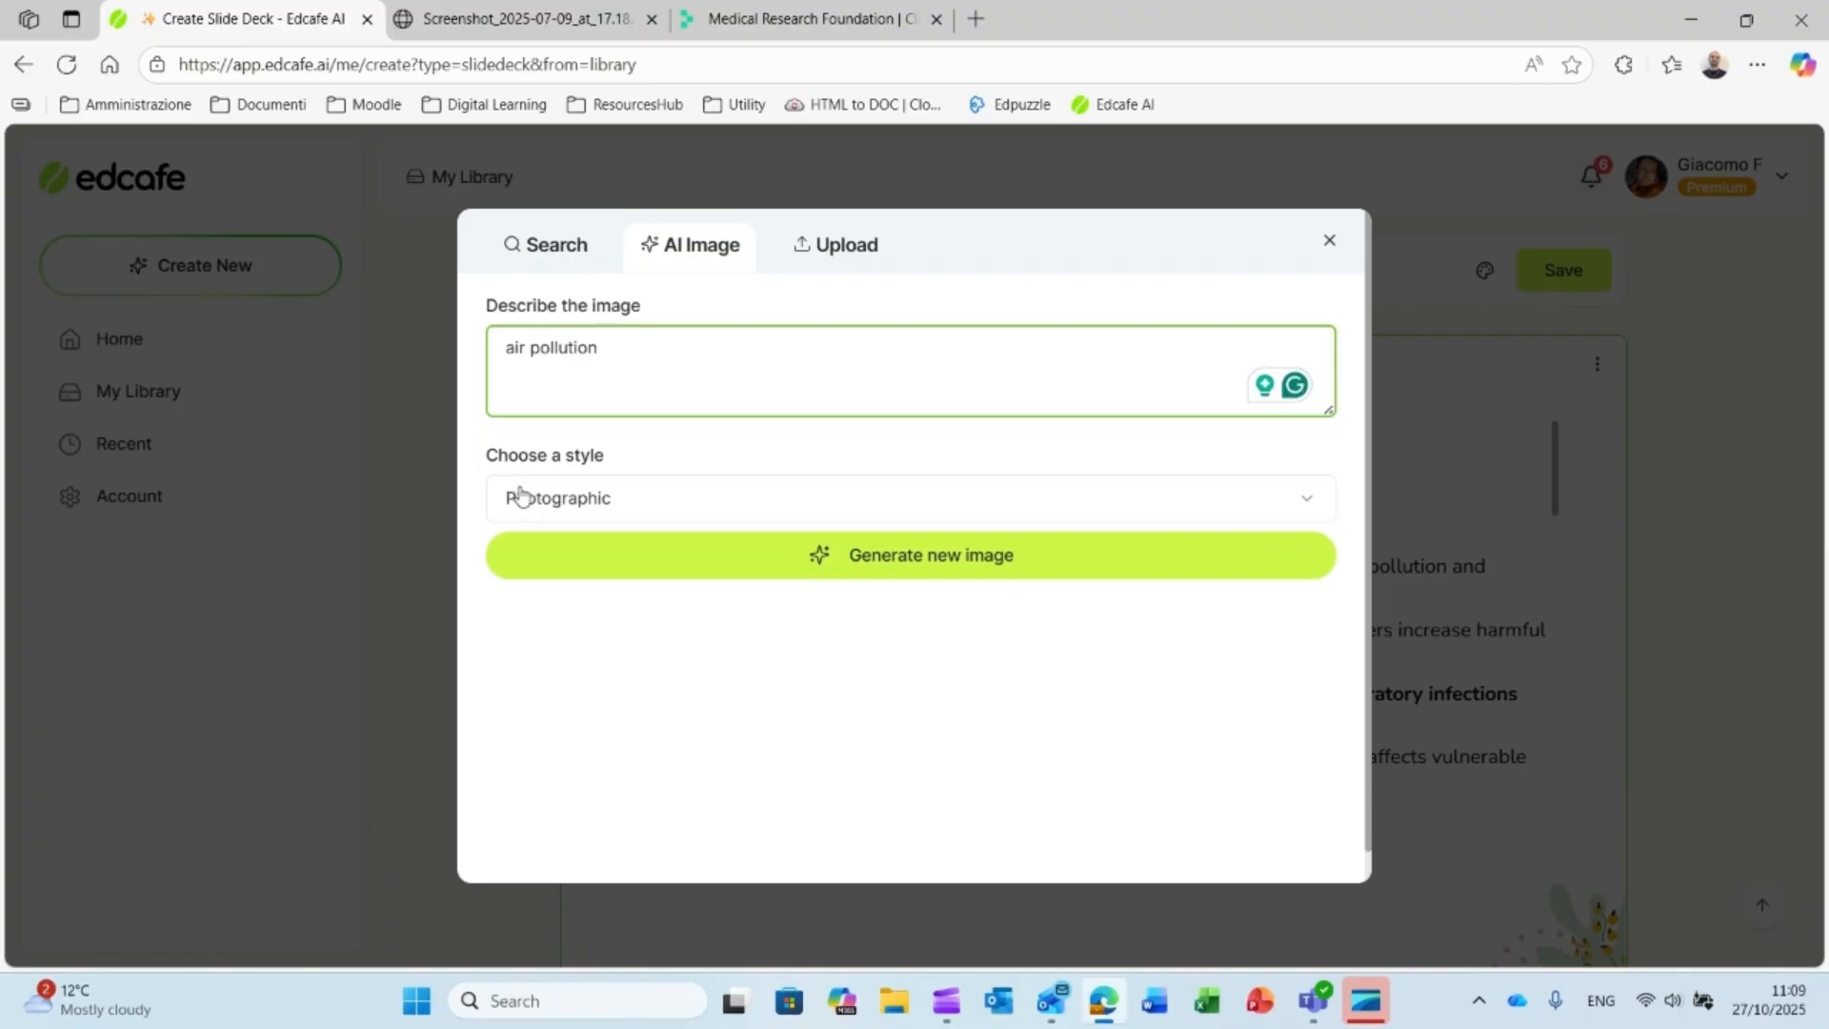
click(842, 518)
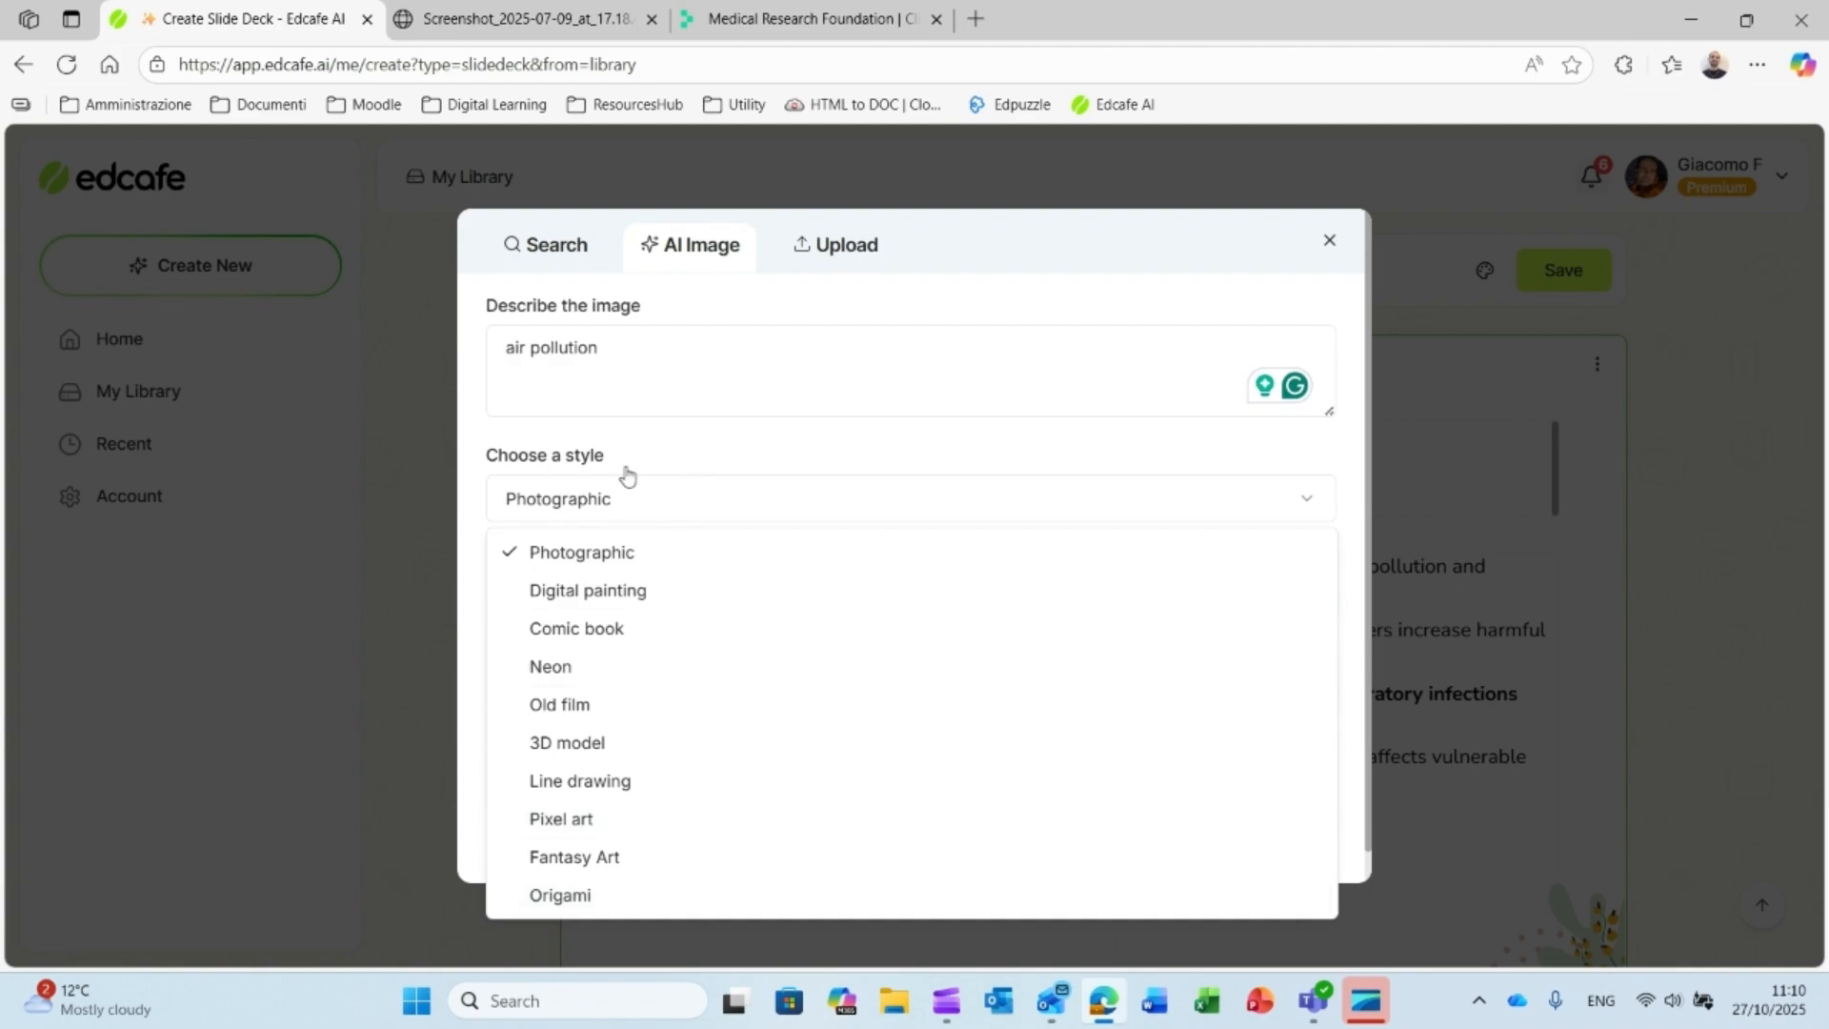
click(650, 431)
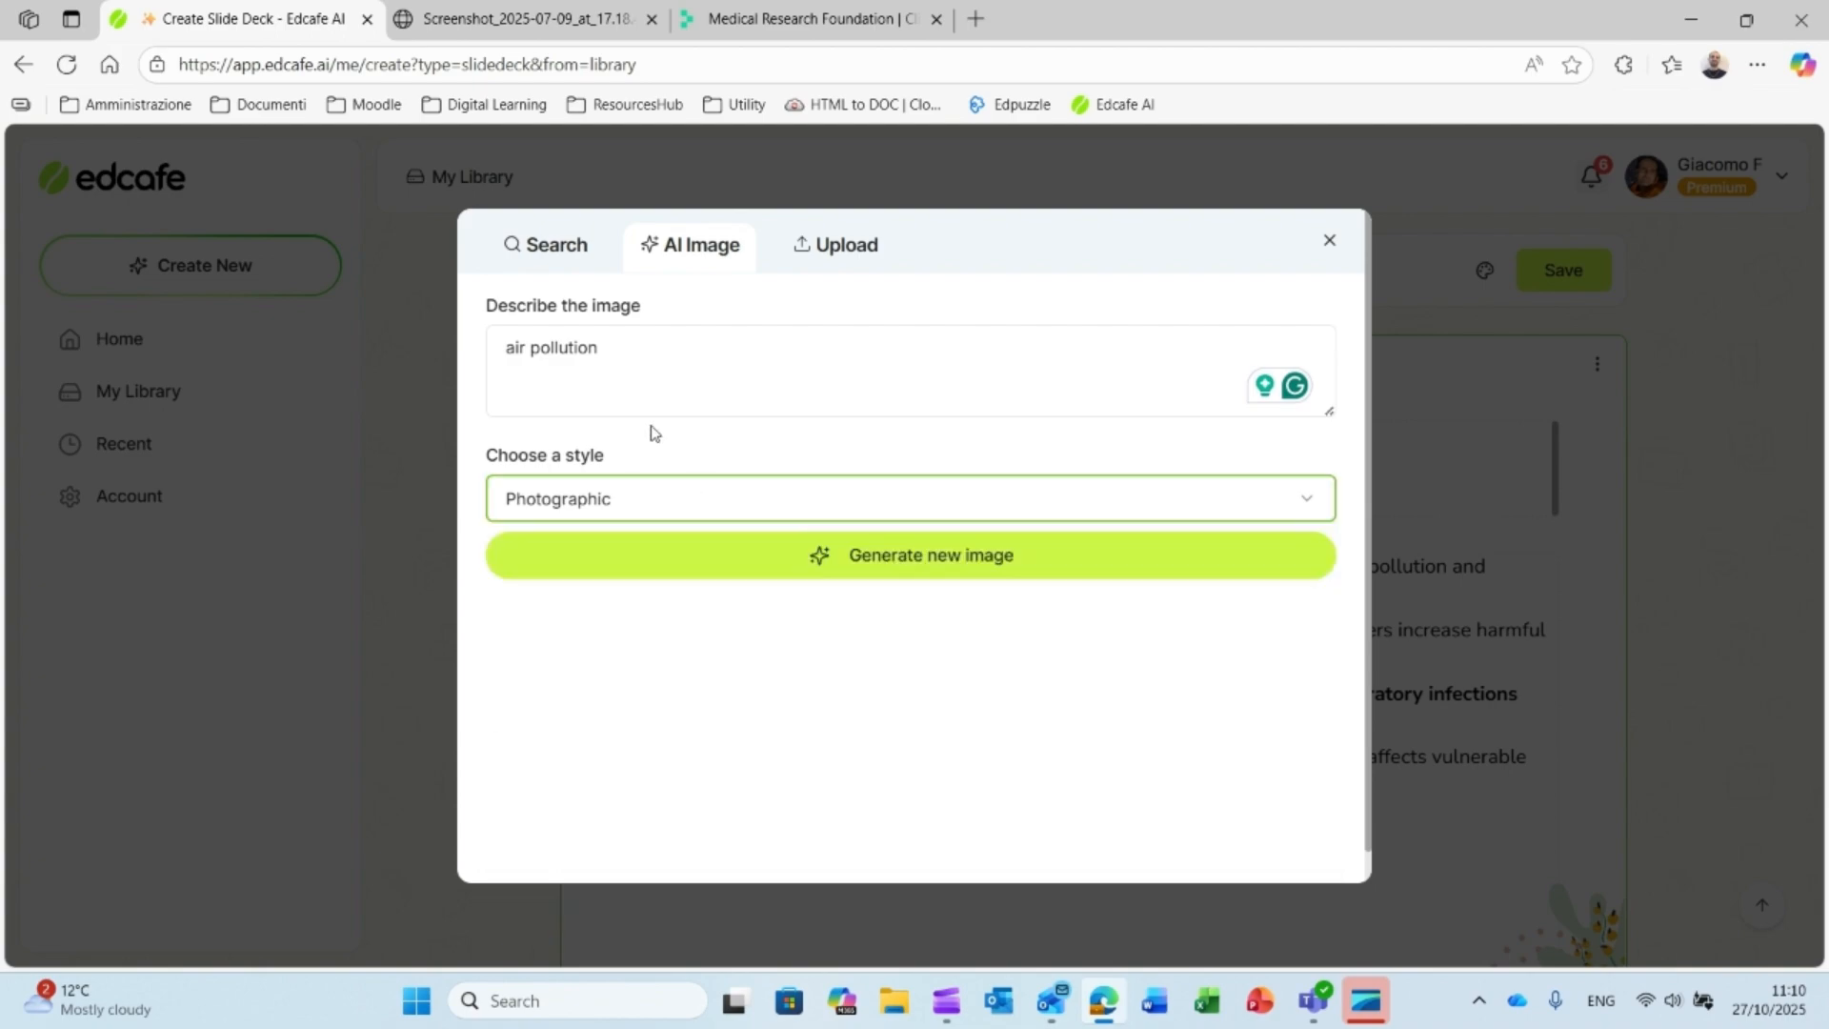
click(772, 570)
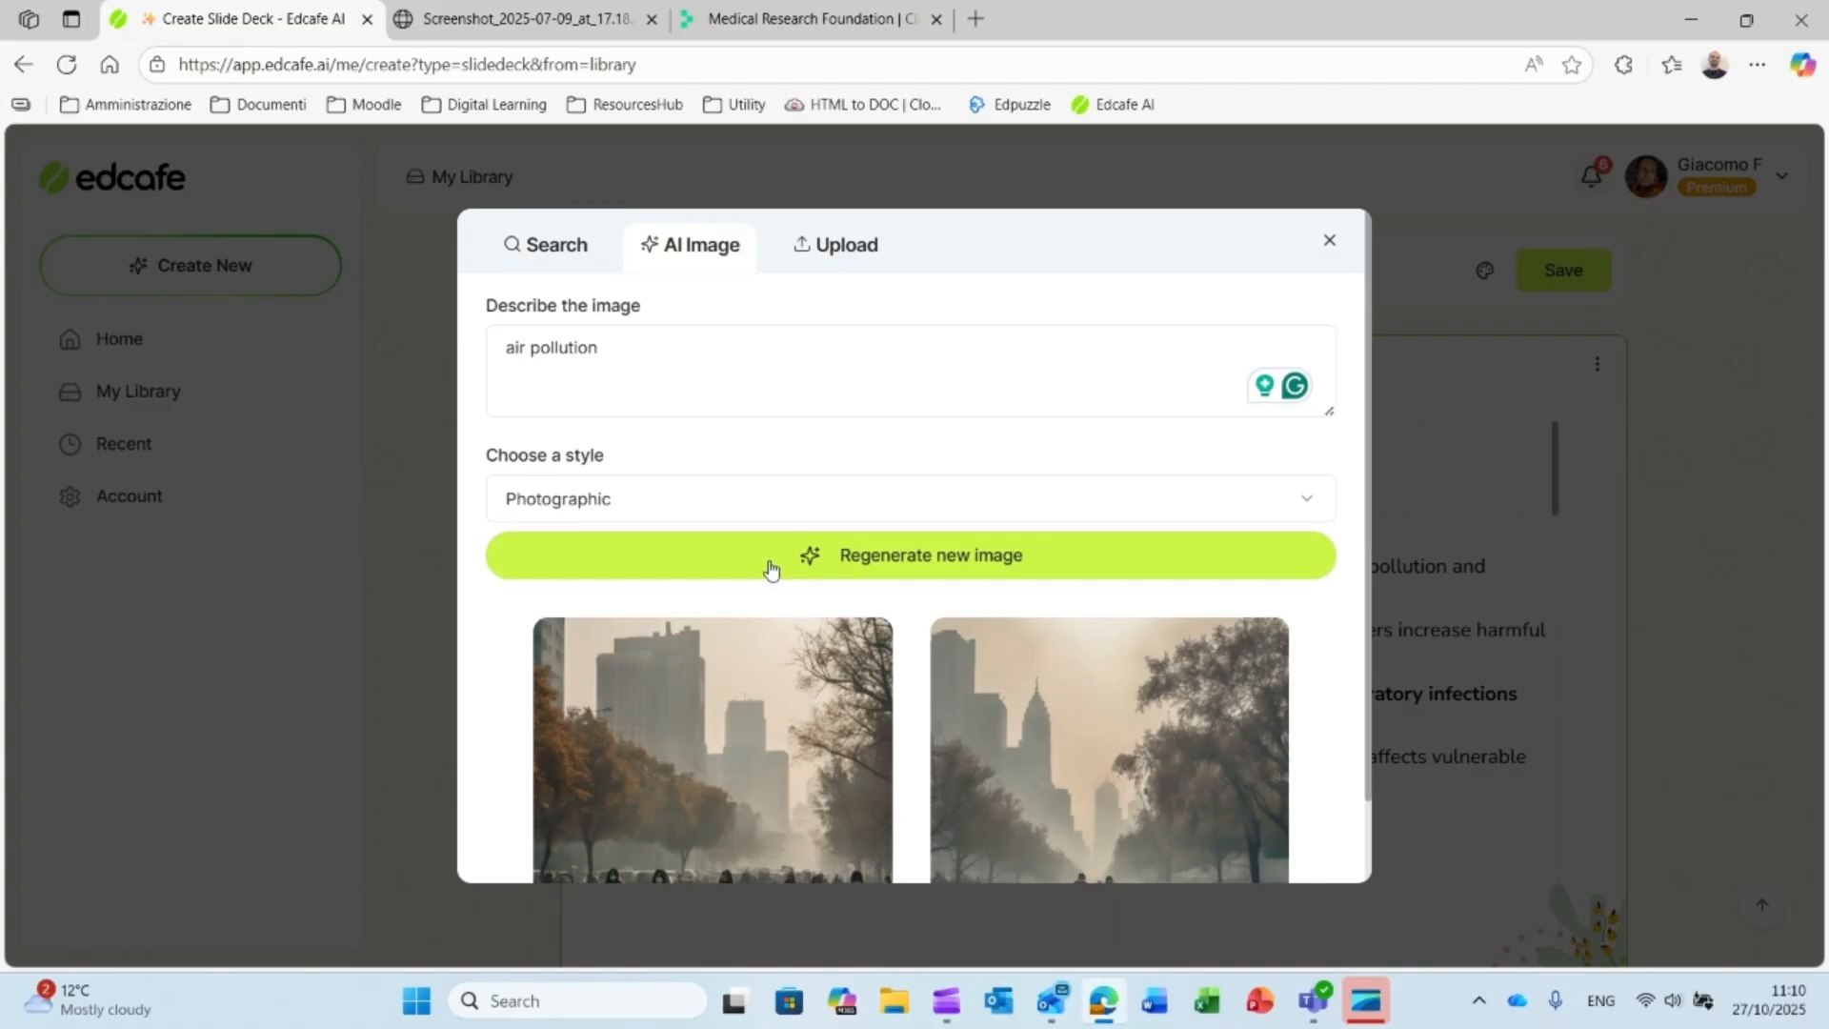
Step: Replace the slide's picture with the generated hazy street image showing a spired skyscraper and a small group of people walking
scroll(756, 371, down, 1)
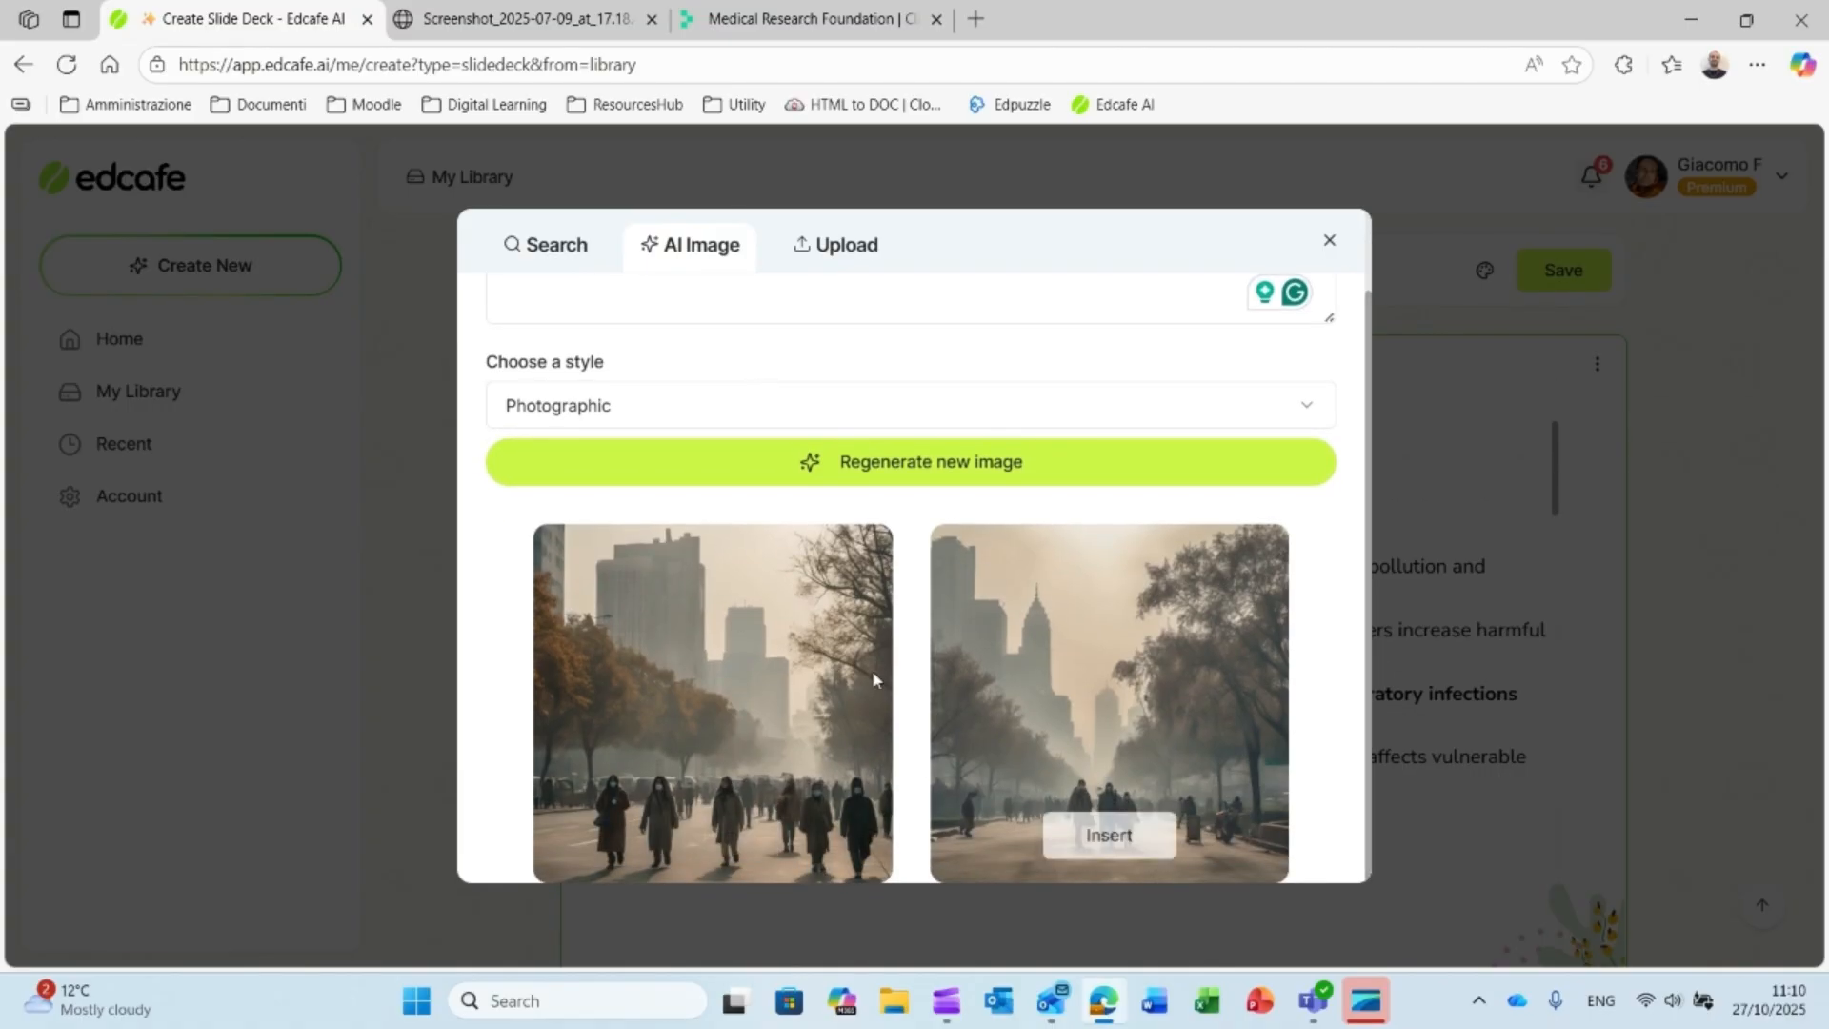
mouse_move(1215, 660)
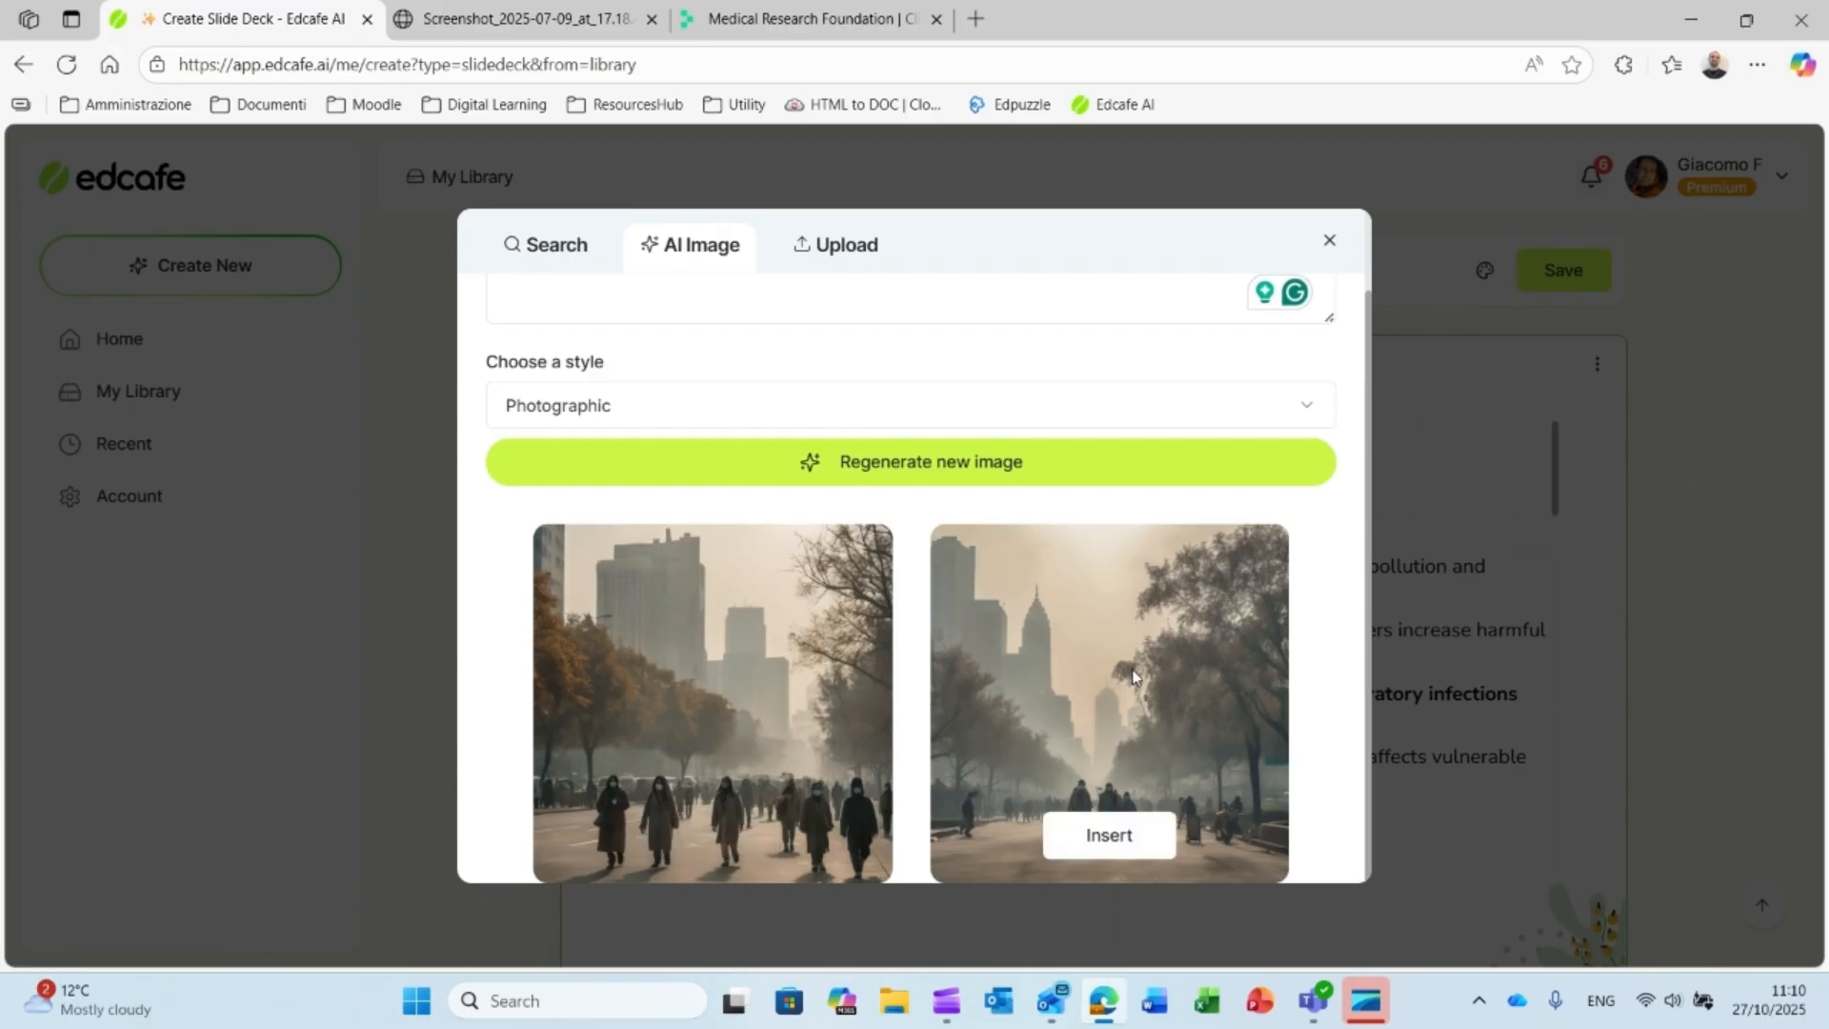
click(1109, 836)
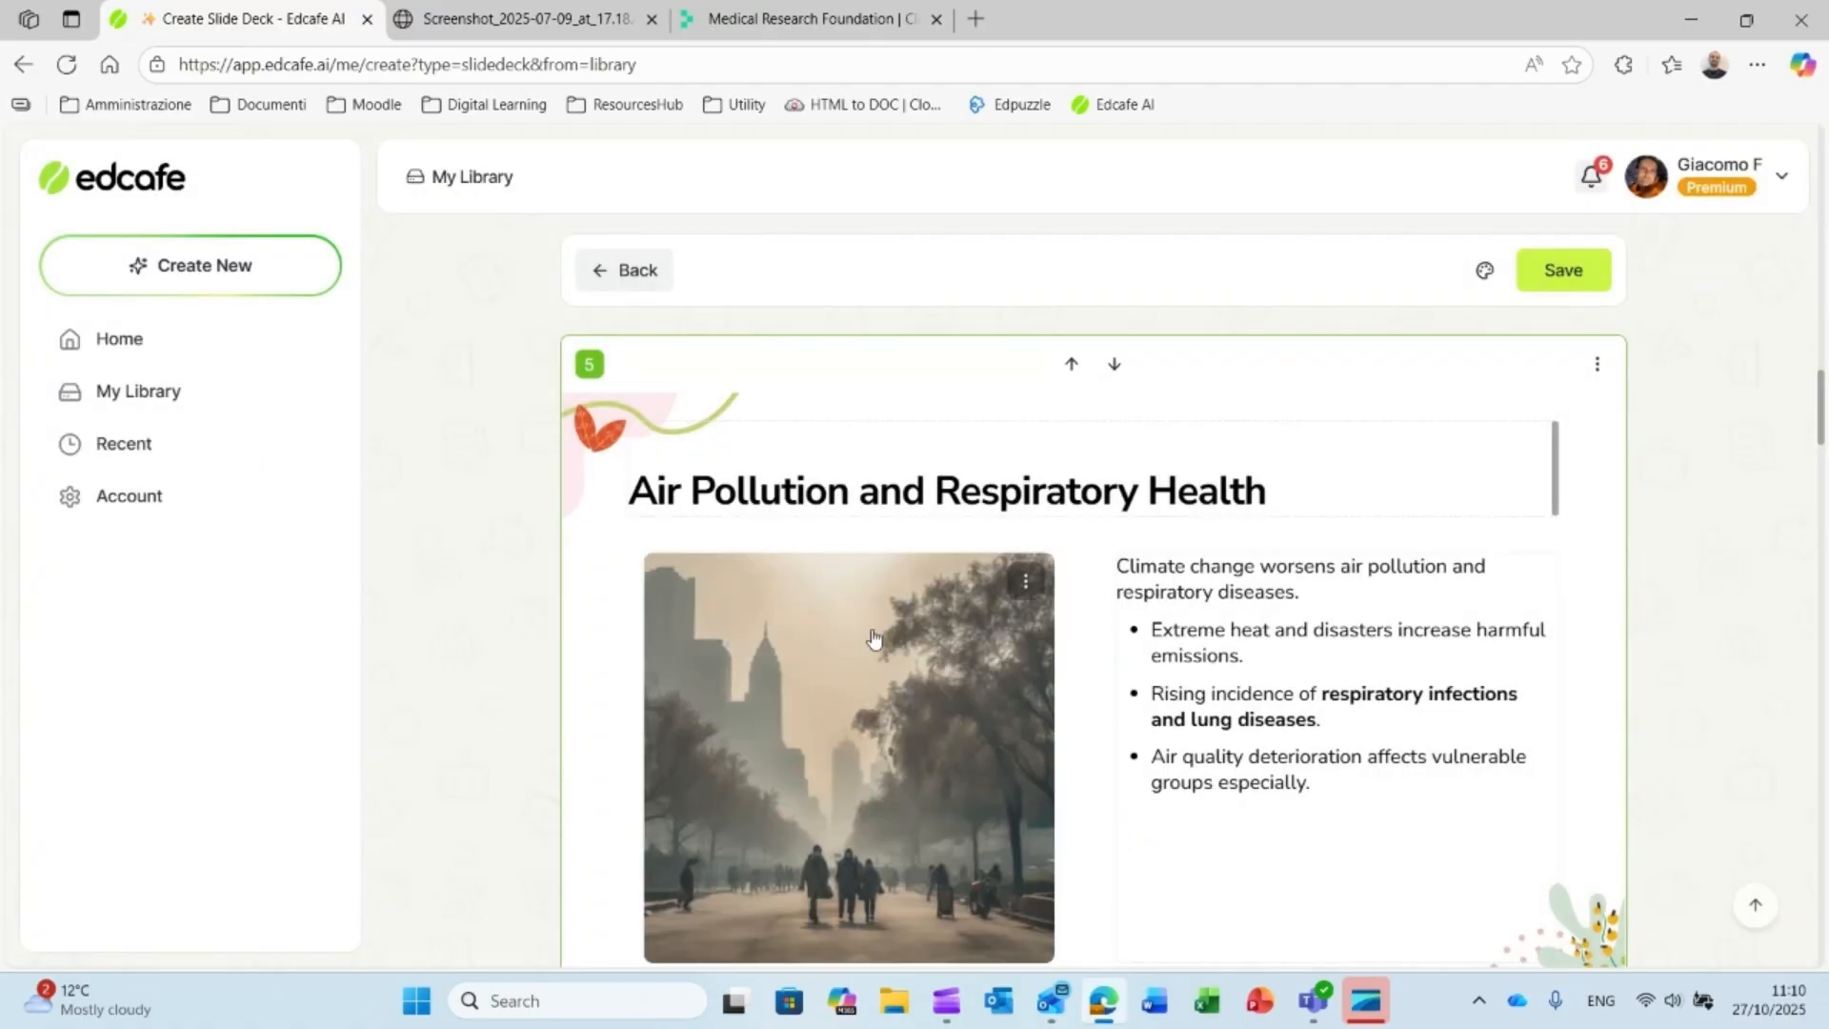
Step: Examine the remaining slides from "Indirect and Socioeconomic Health Impacts" through the glossary and the English–Italian vocabulary list
scroll(1197, 645, down, 5)
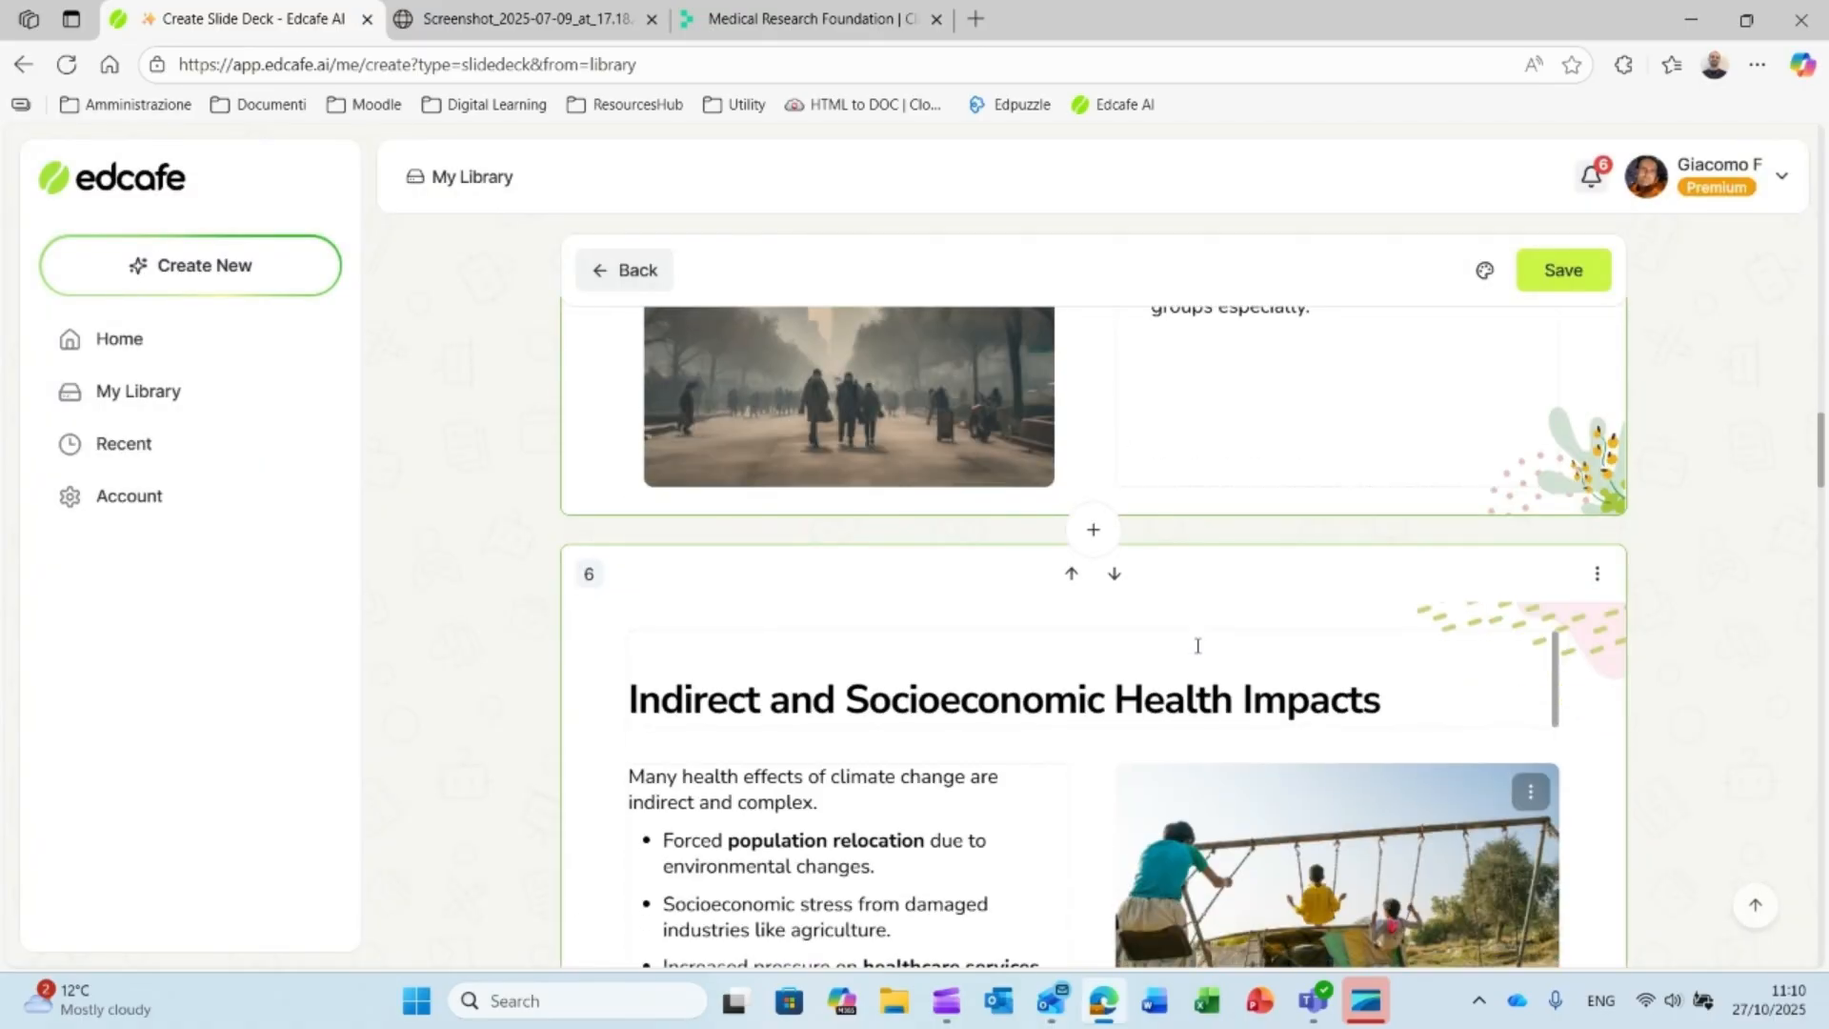
scroll(1333, 733, down, 4)
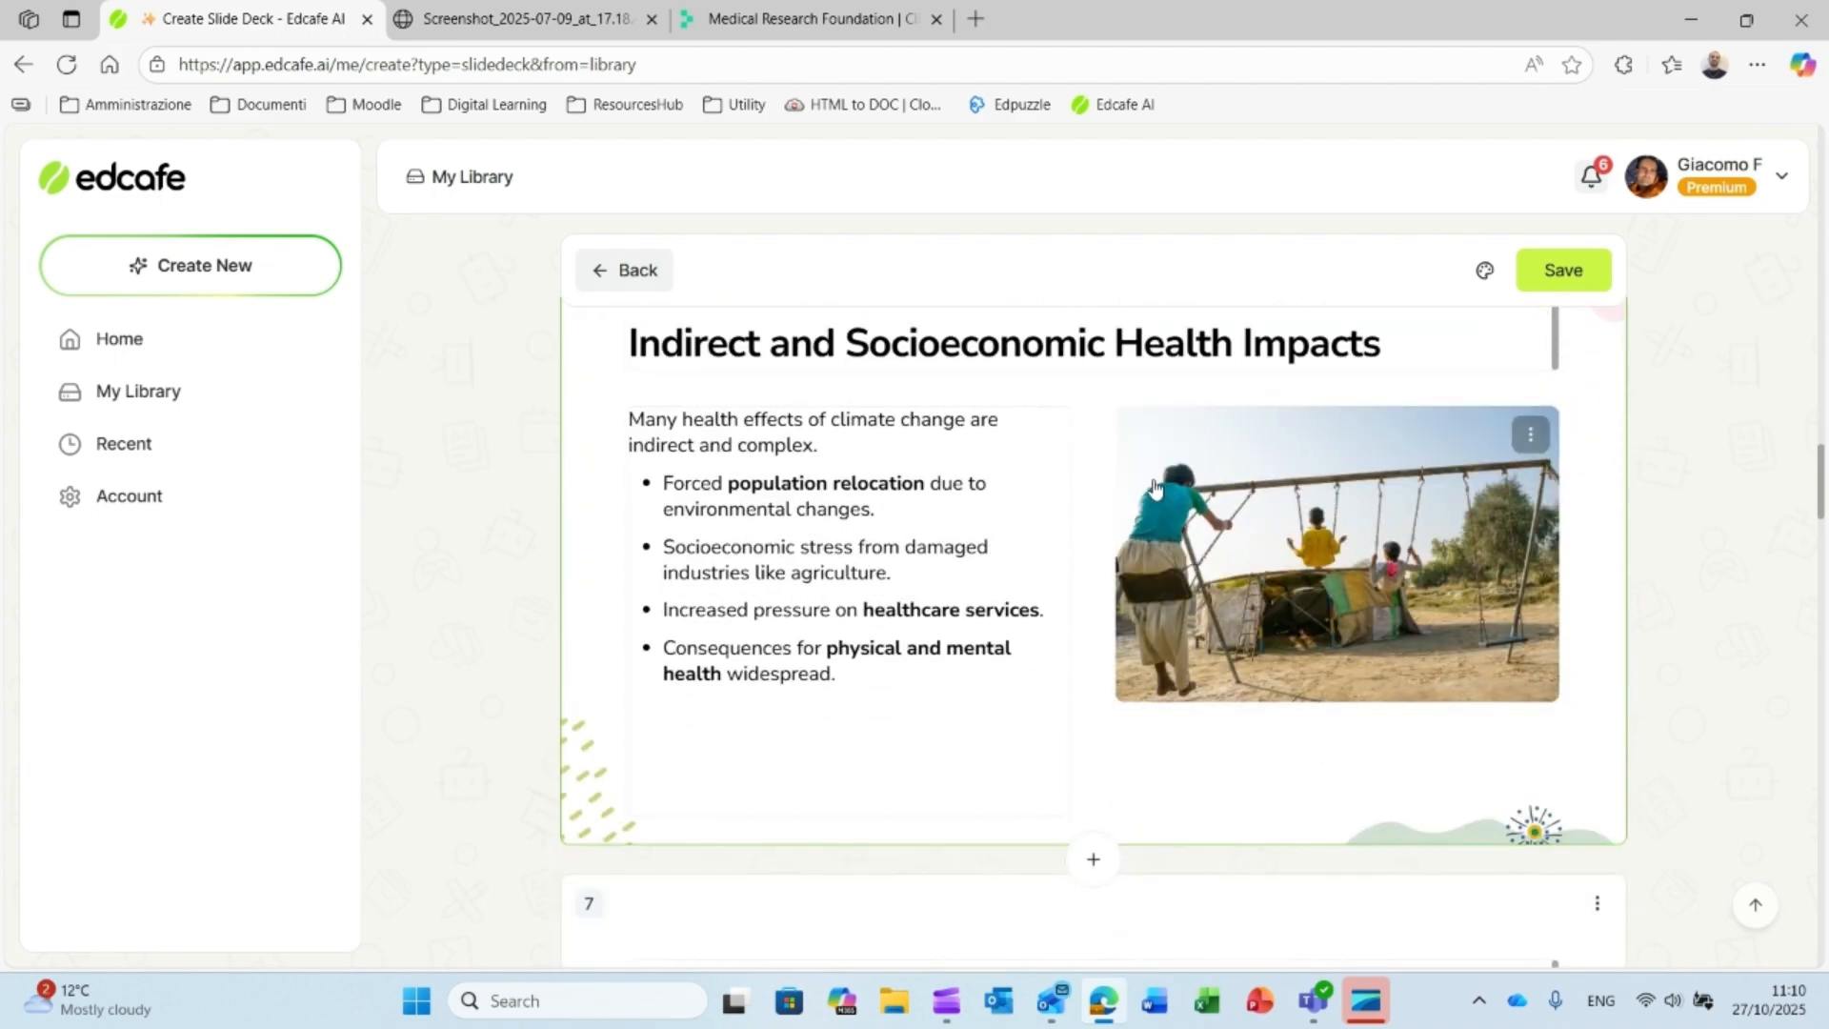
scroll(1367, 743, down, 6)
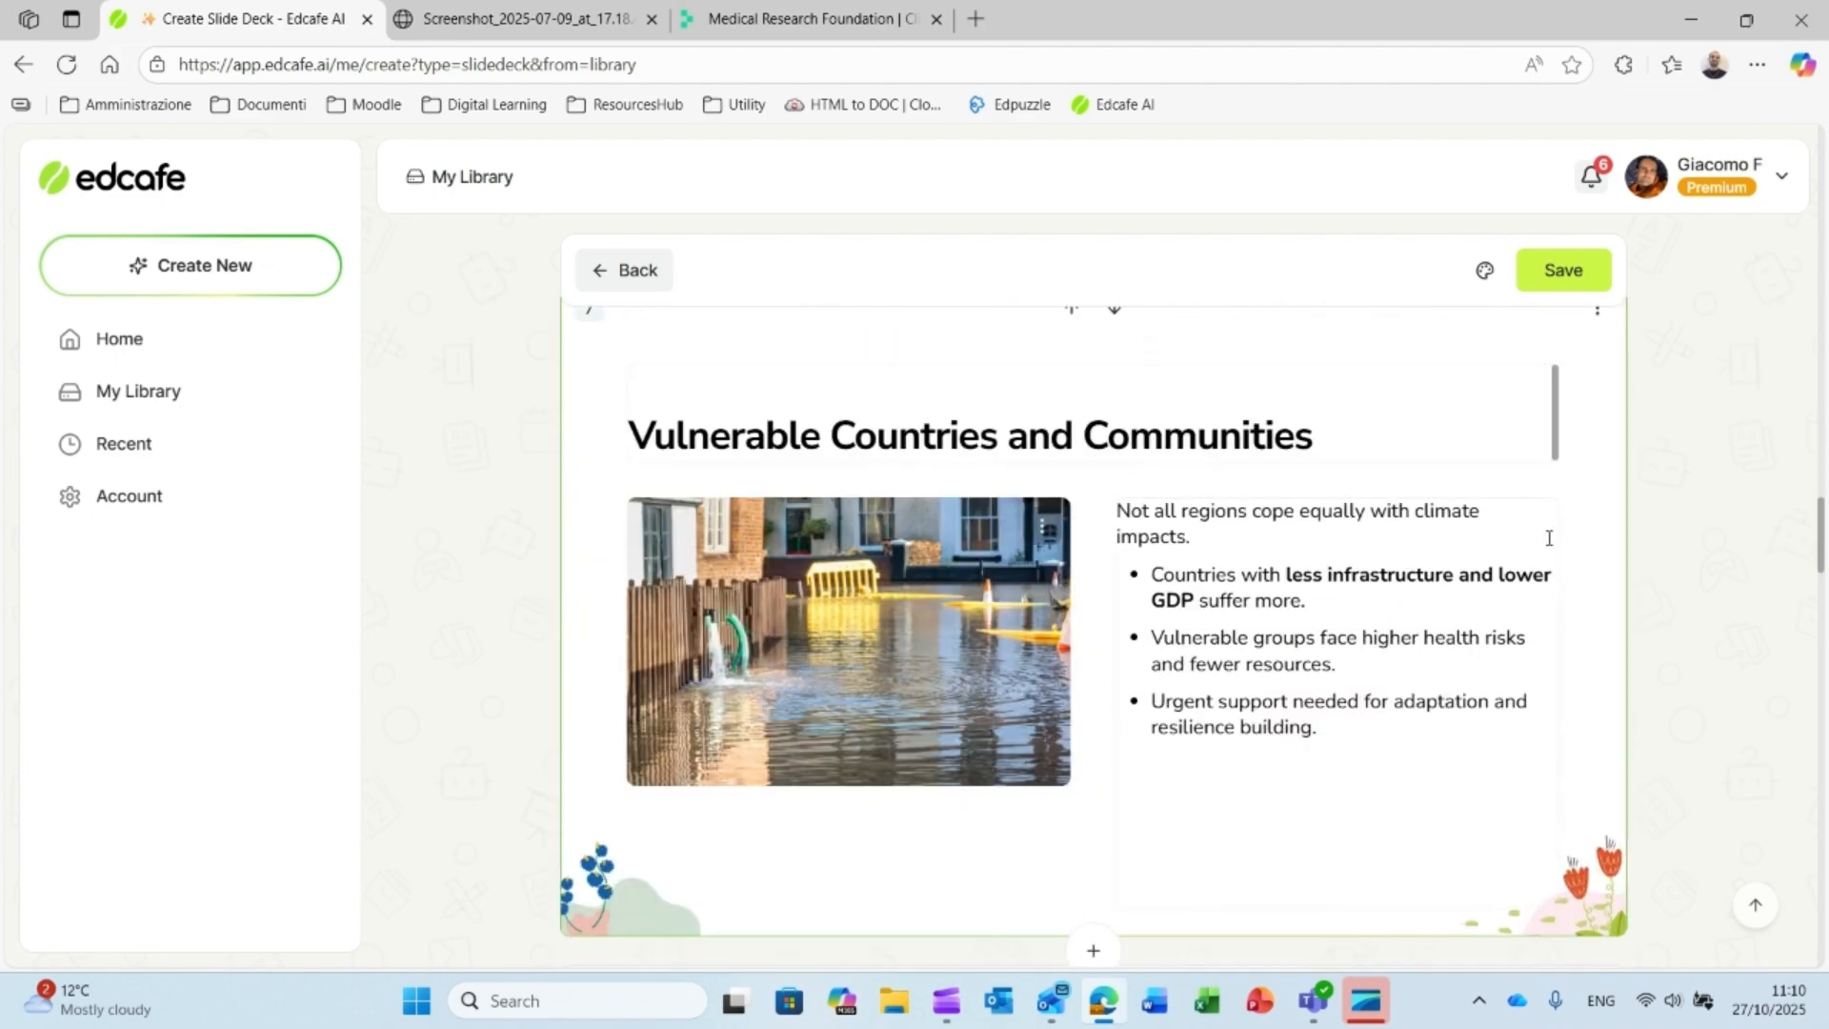
scroll(1458, 573, down, 6)
scroll(1434, 515, down, 20)
scroll(1434, 503, up, 3)
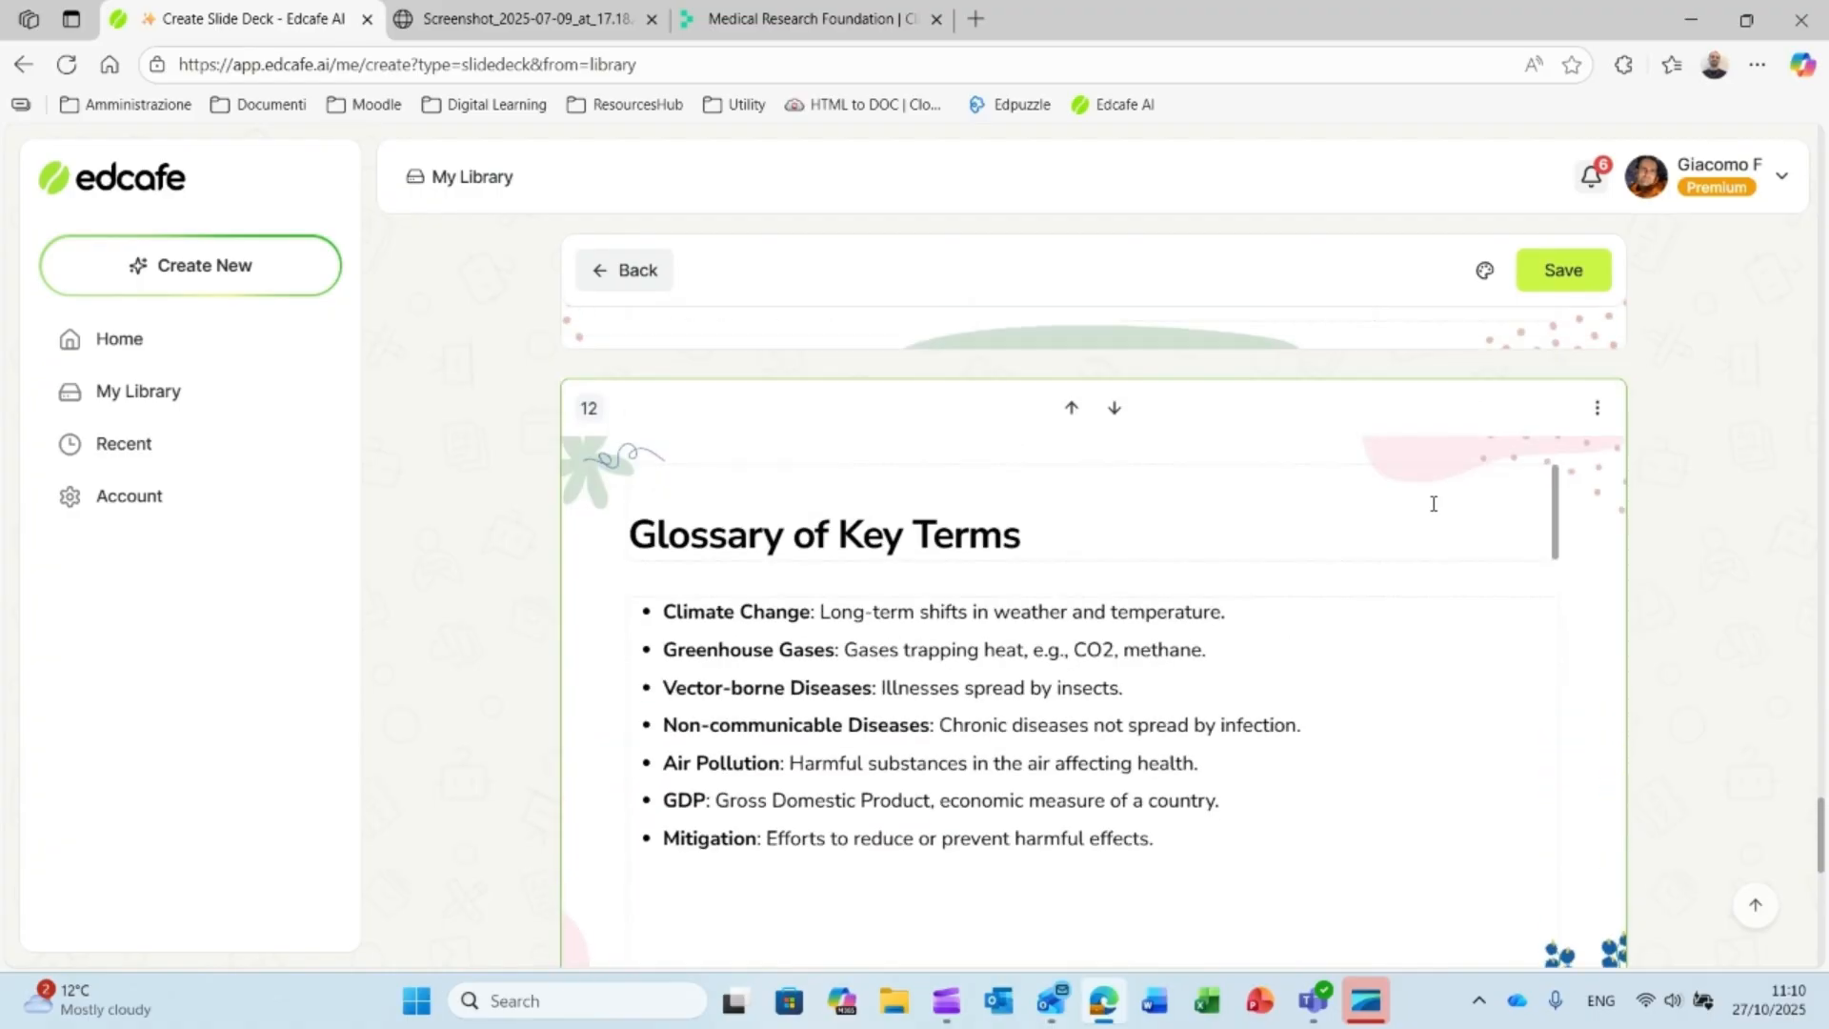
scroll(1432, 502, down, 6)
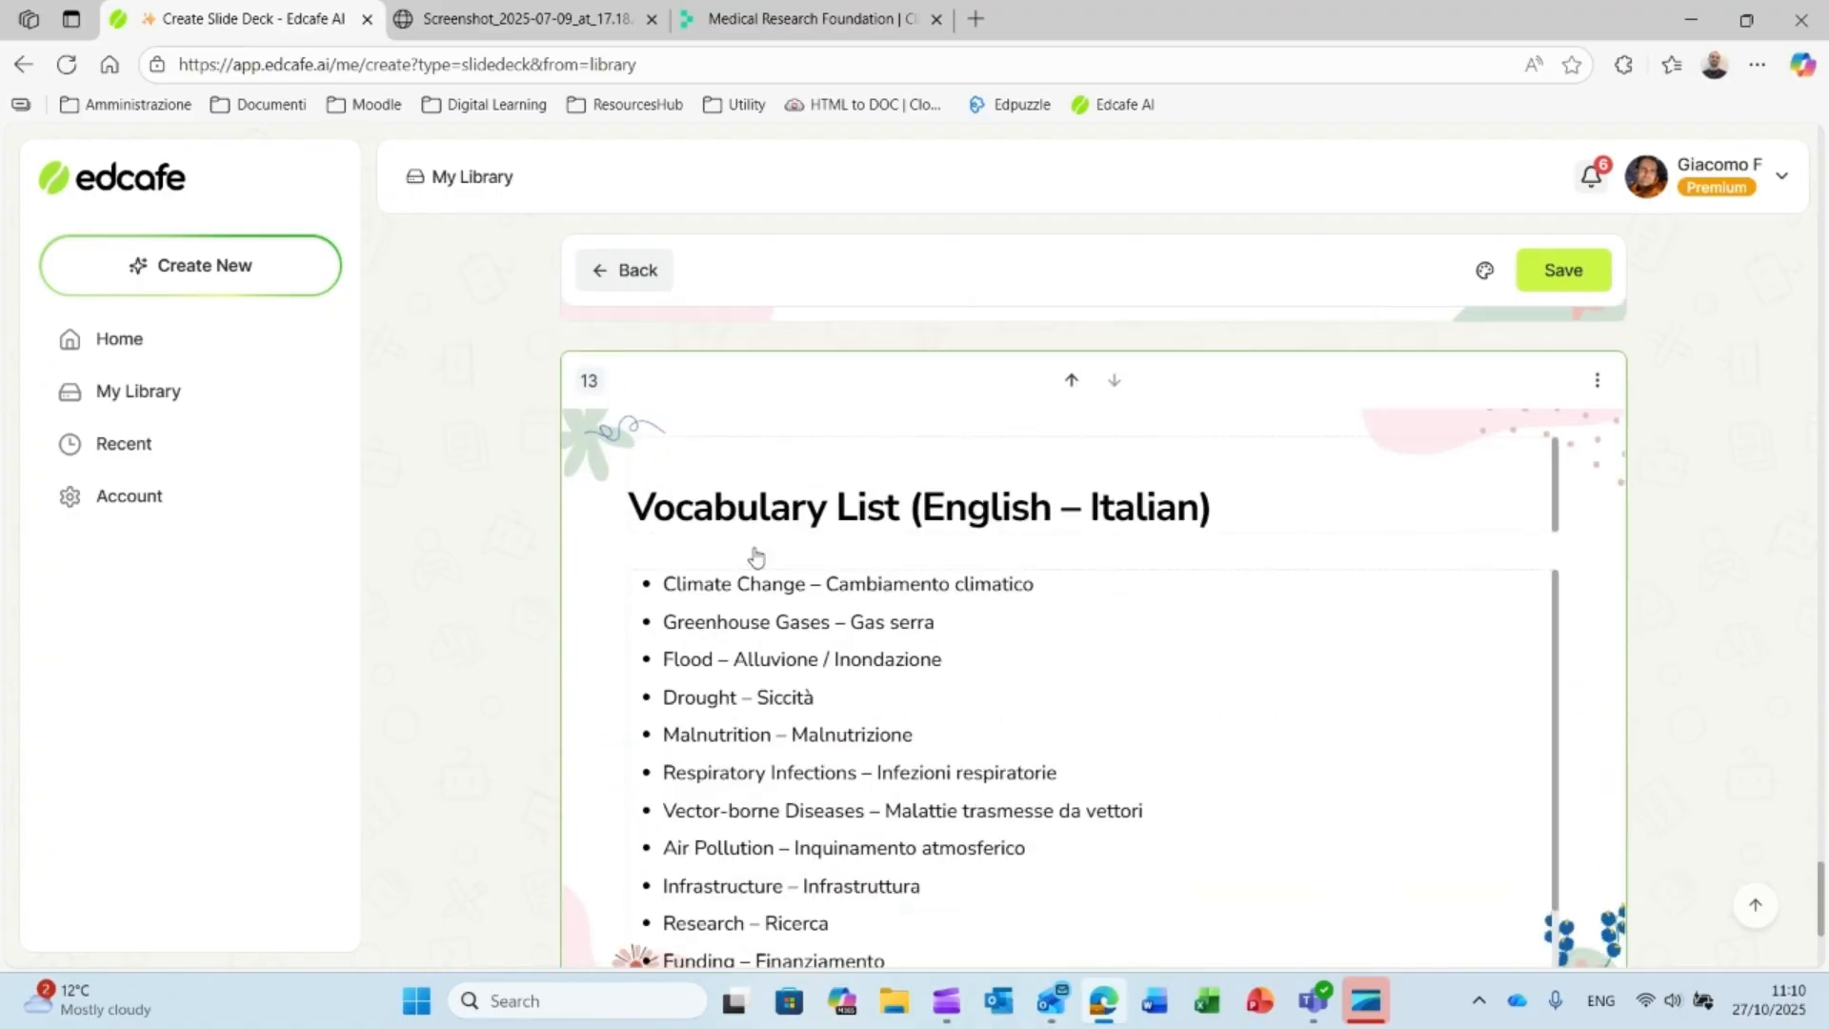
scroll(1306, 791, down, 4)
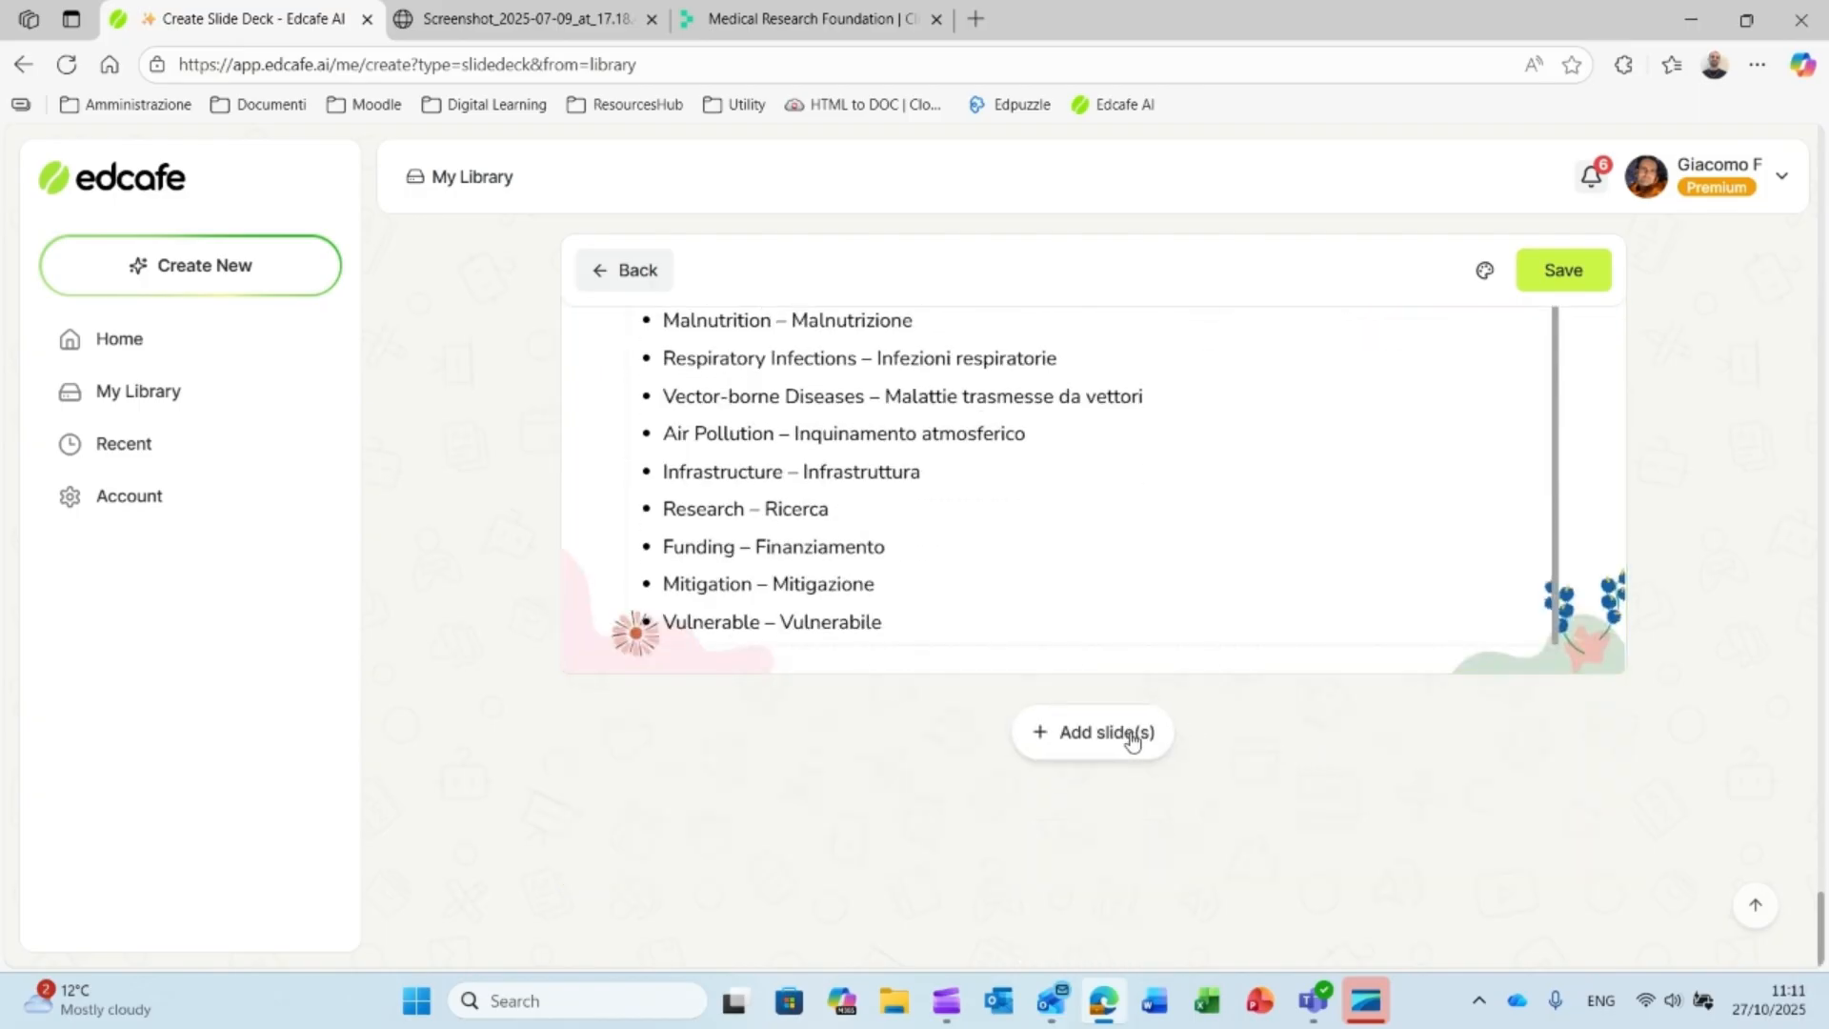
scroll(1527, 523, up, 20)
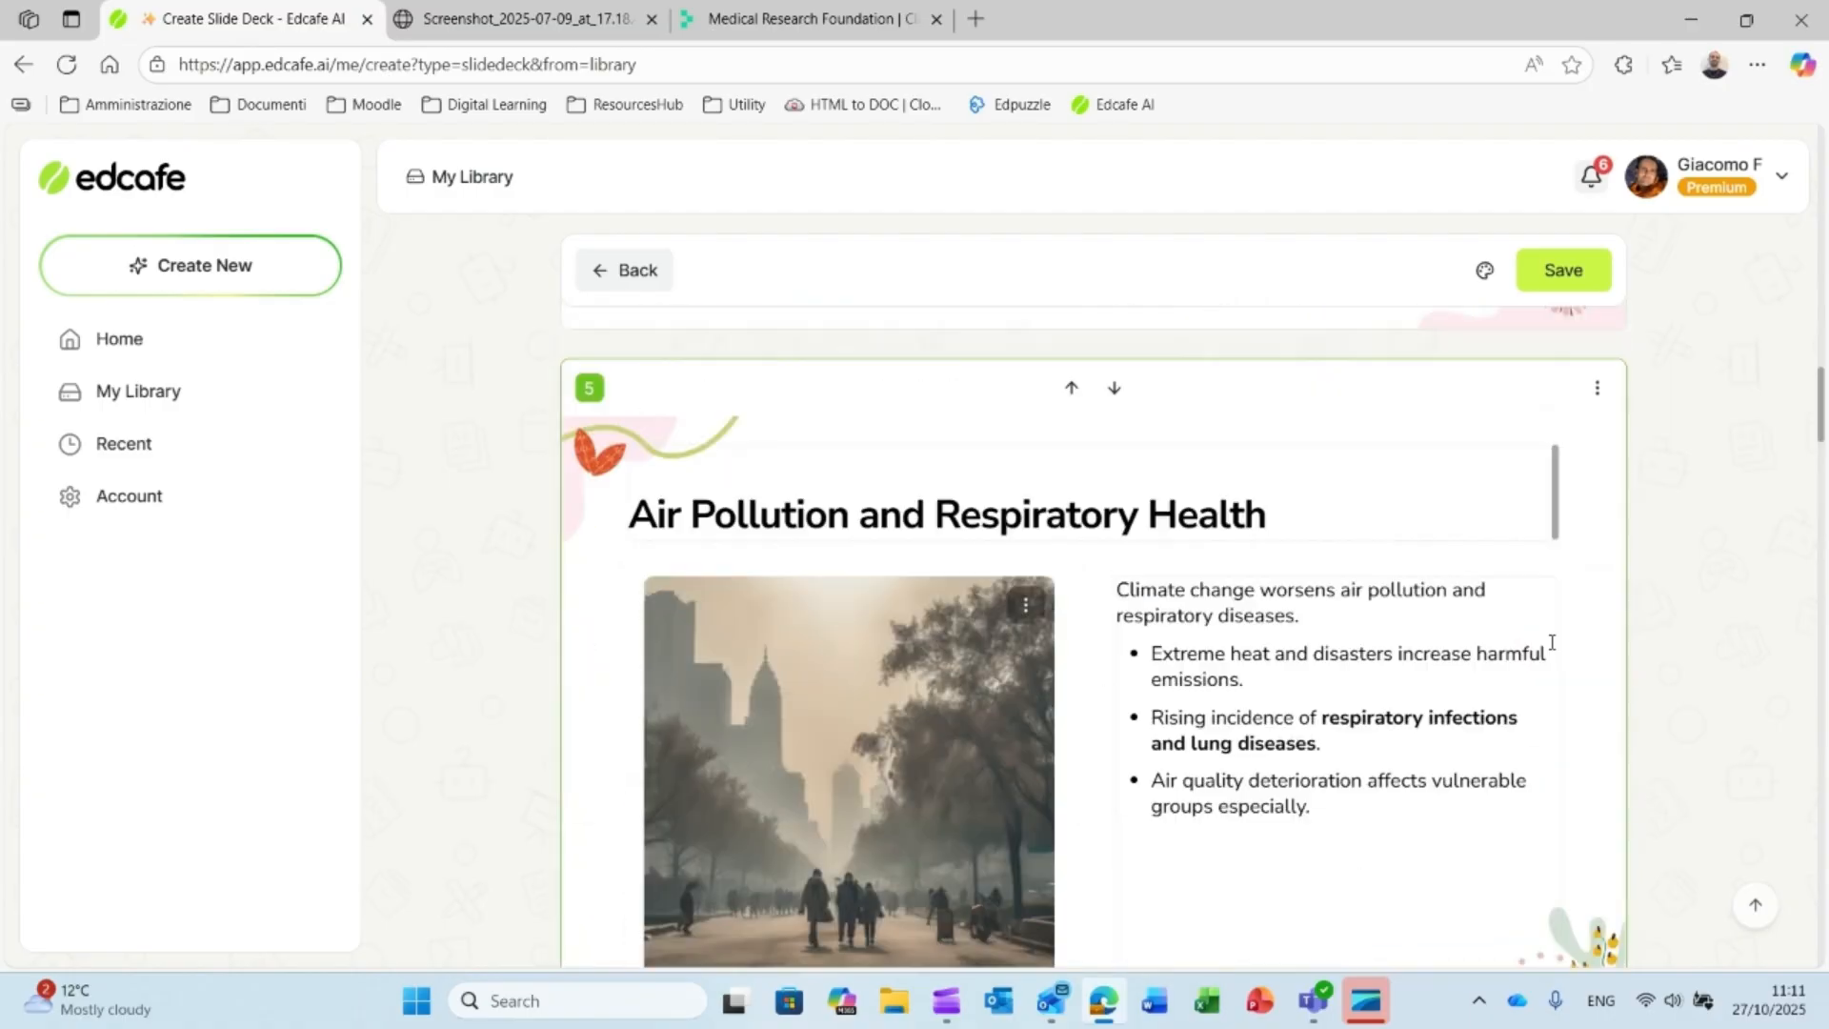
scroll(1550, 641, up, 10)
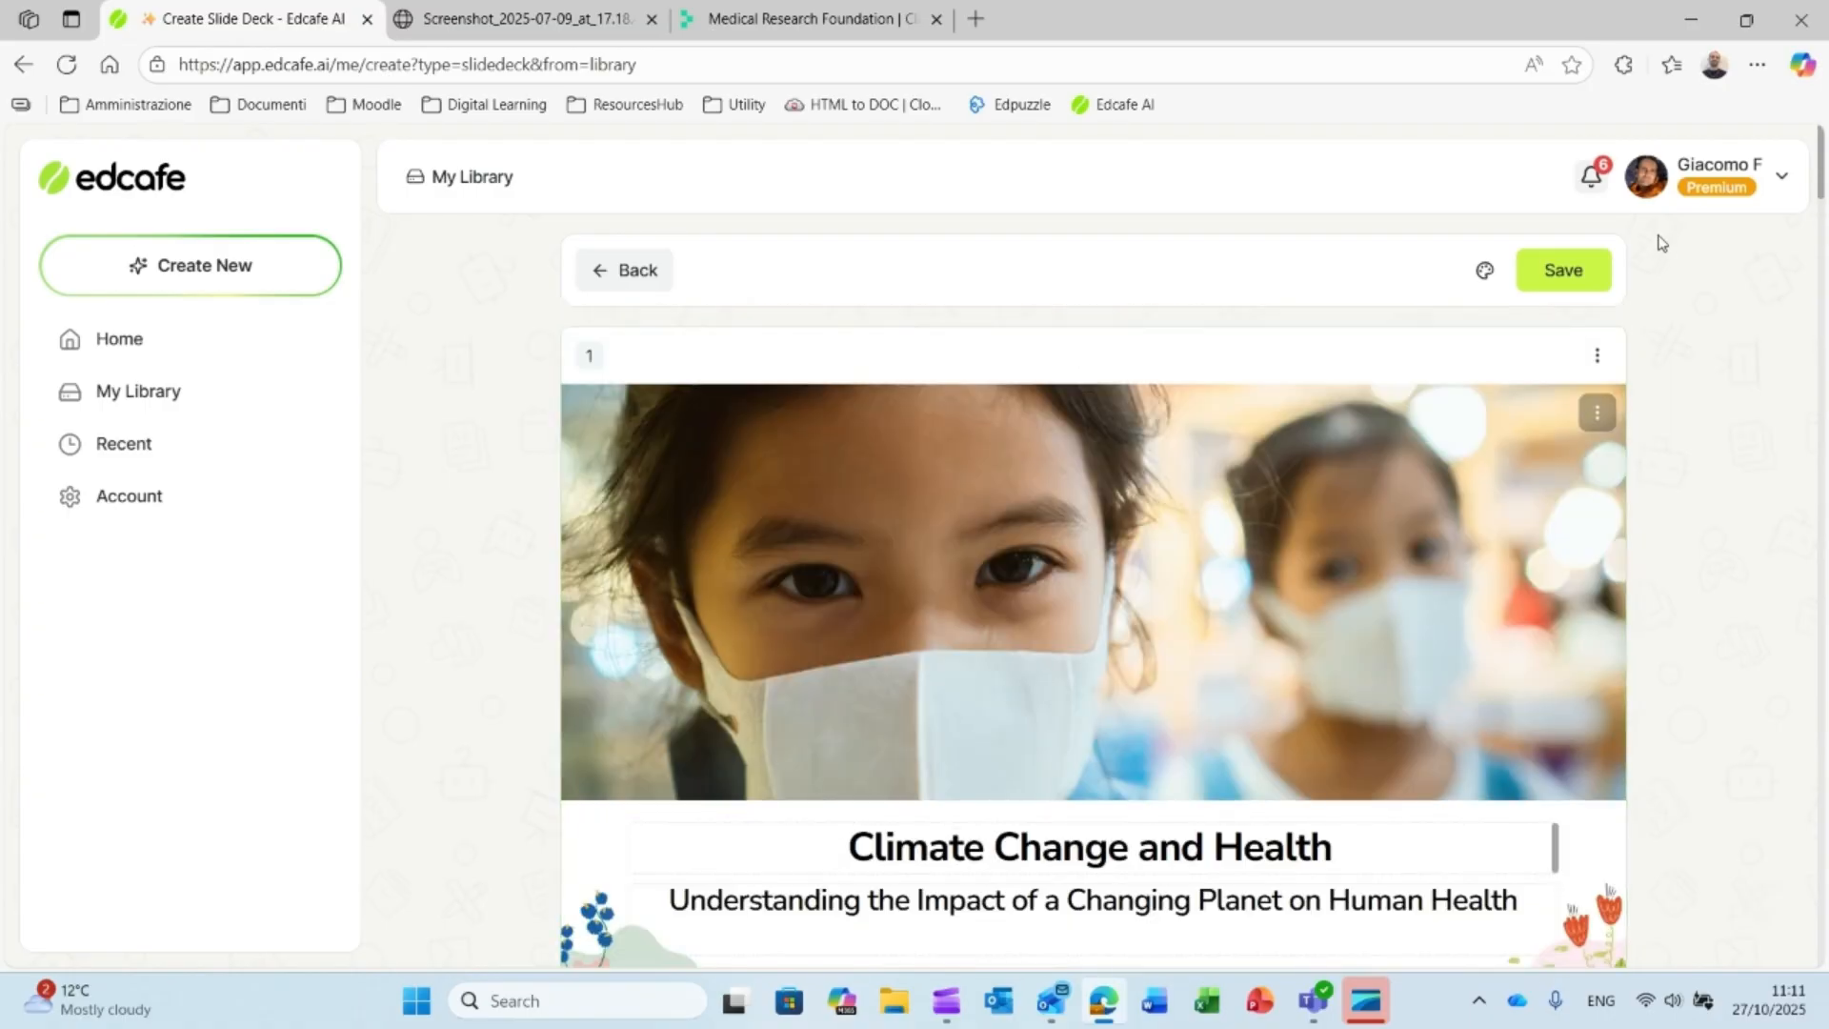
Step: Save the slide deck as "Climate change" in My Library with Public content visibility
click(1570, 266)
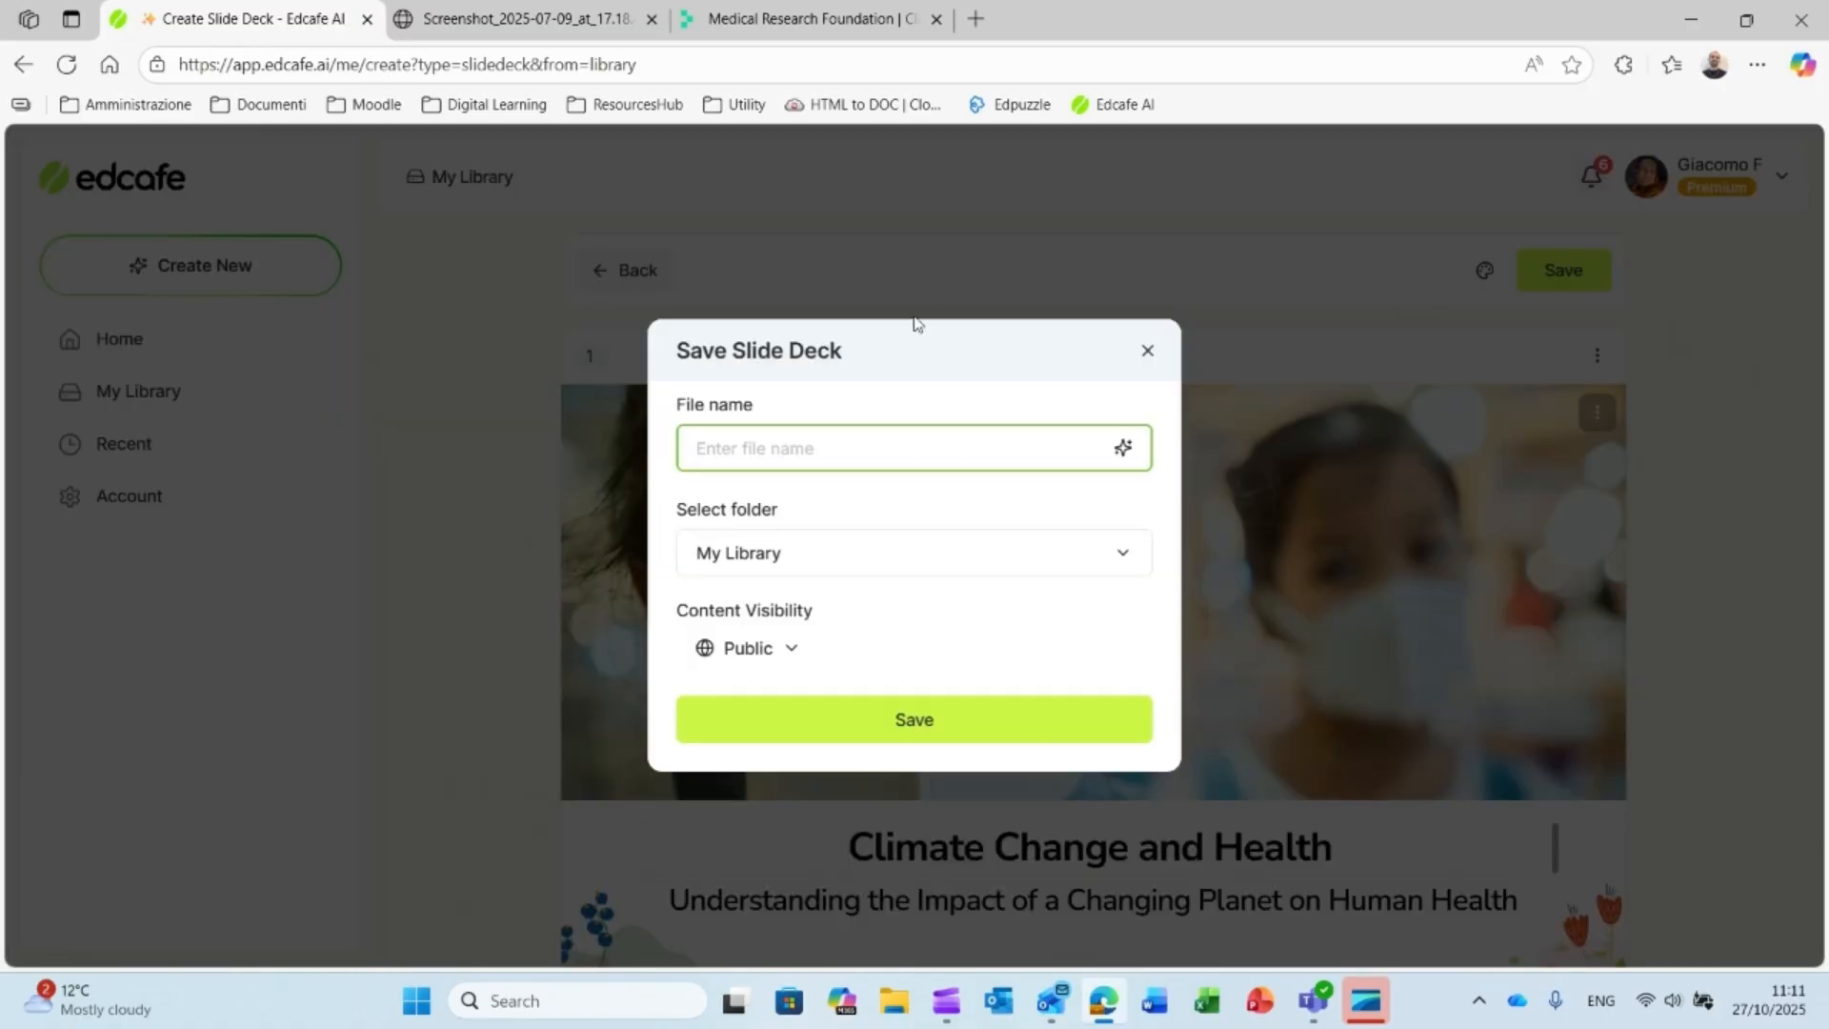
text(Climate change)
click(729, 557)
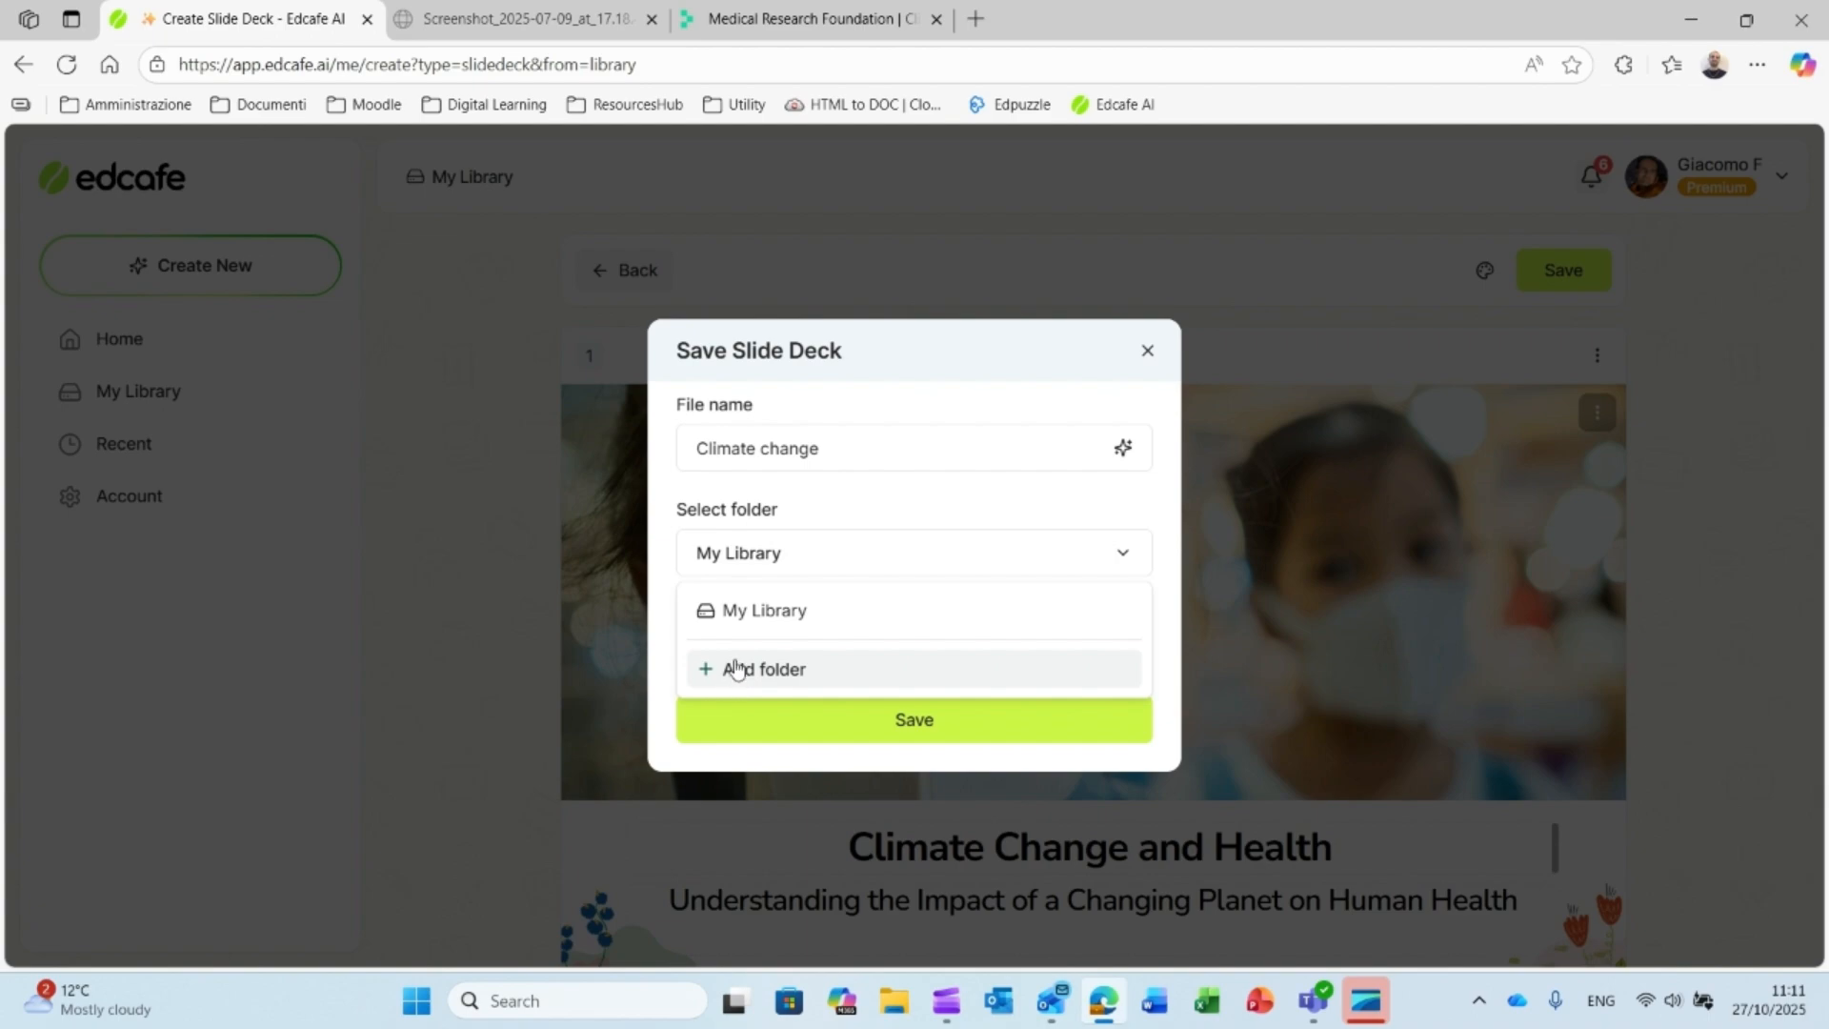
click(763, 560)
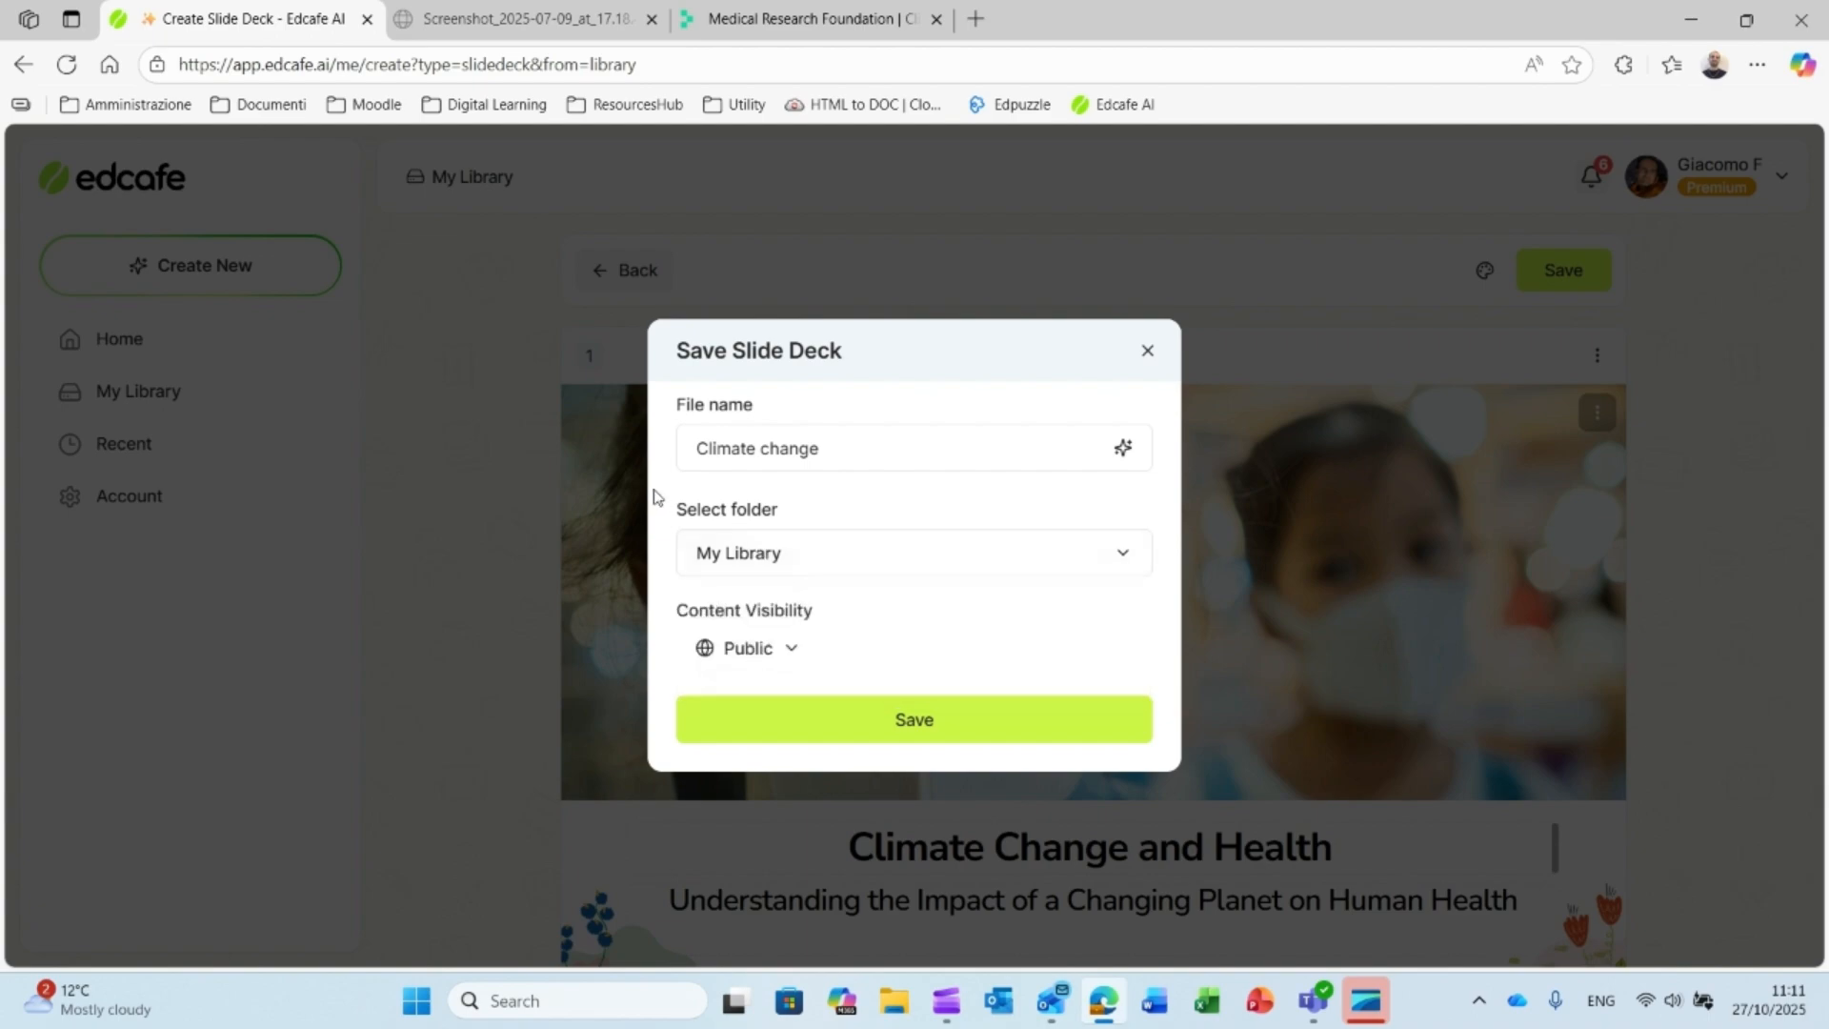
click(739, 650)
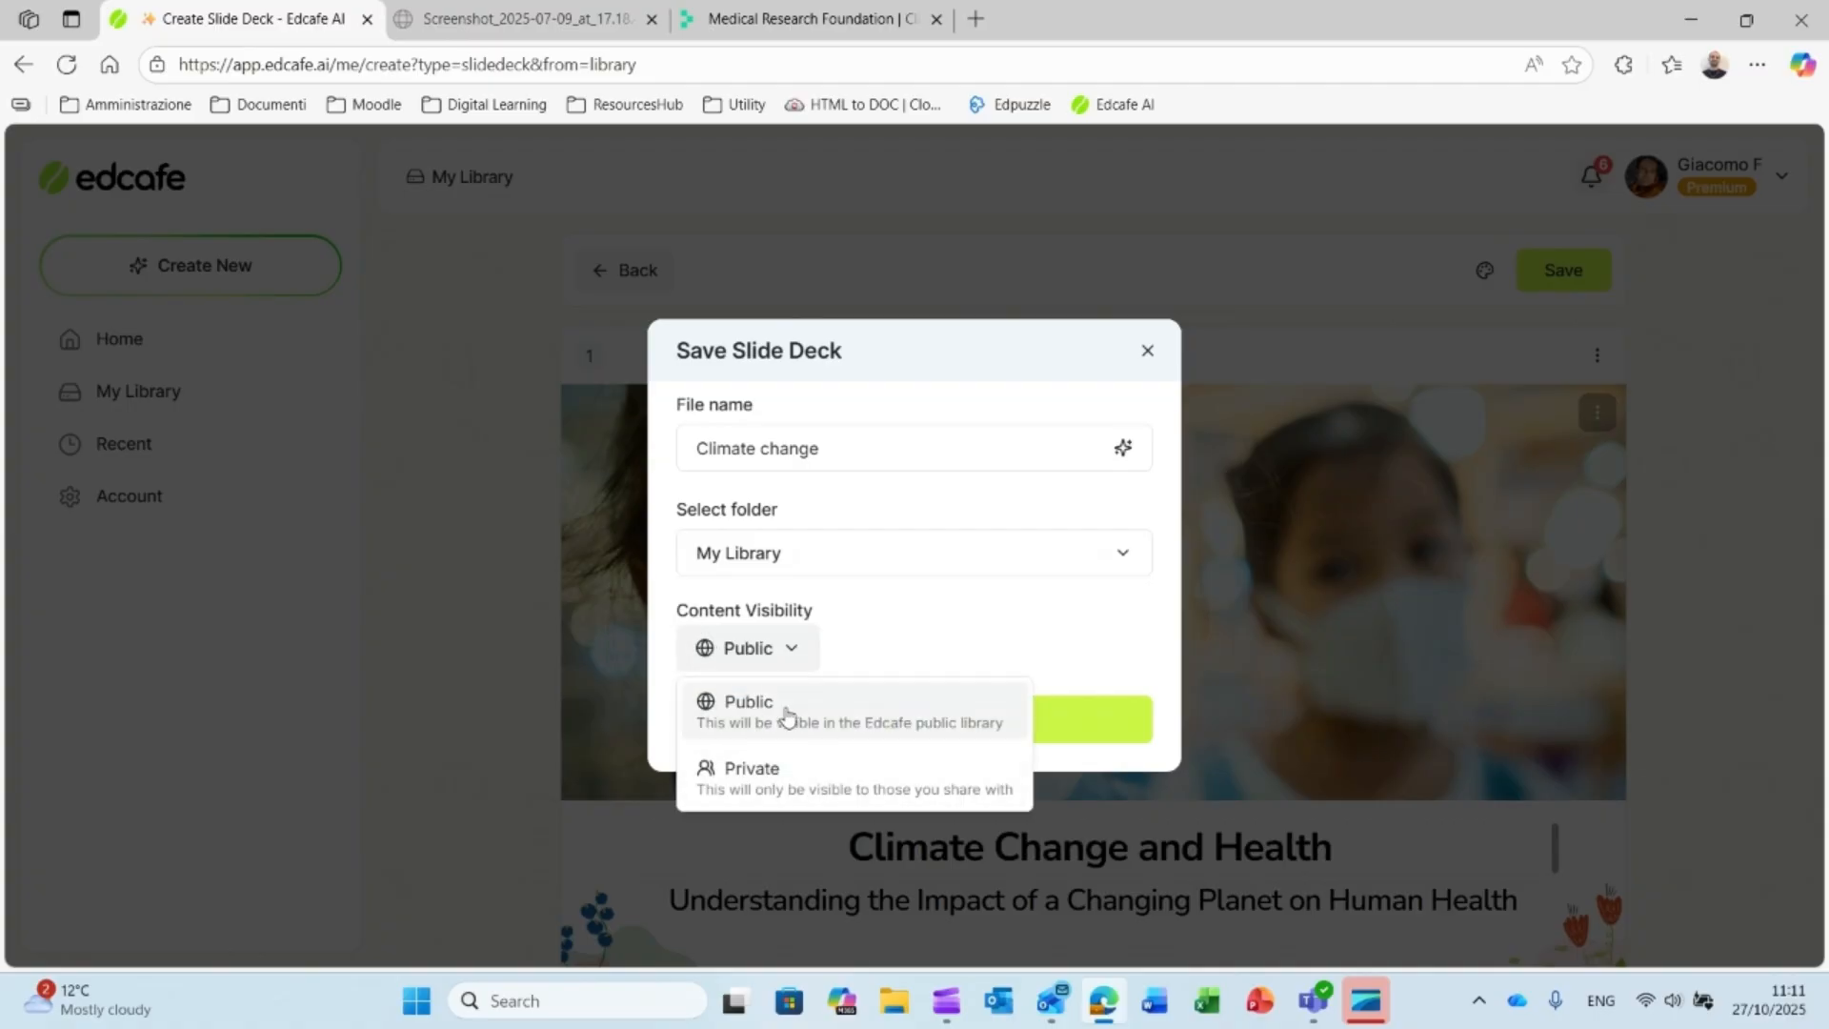
click(773, 651)
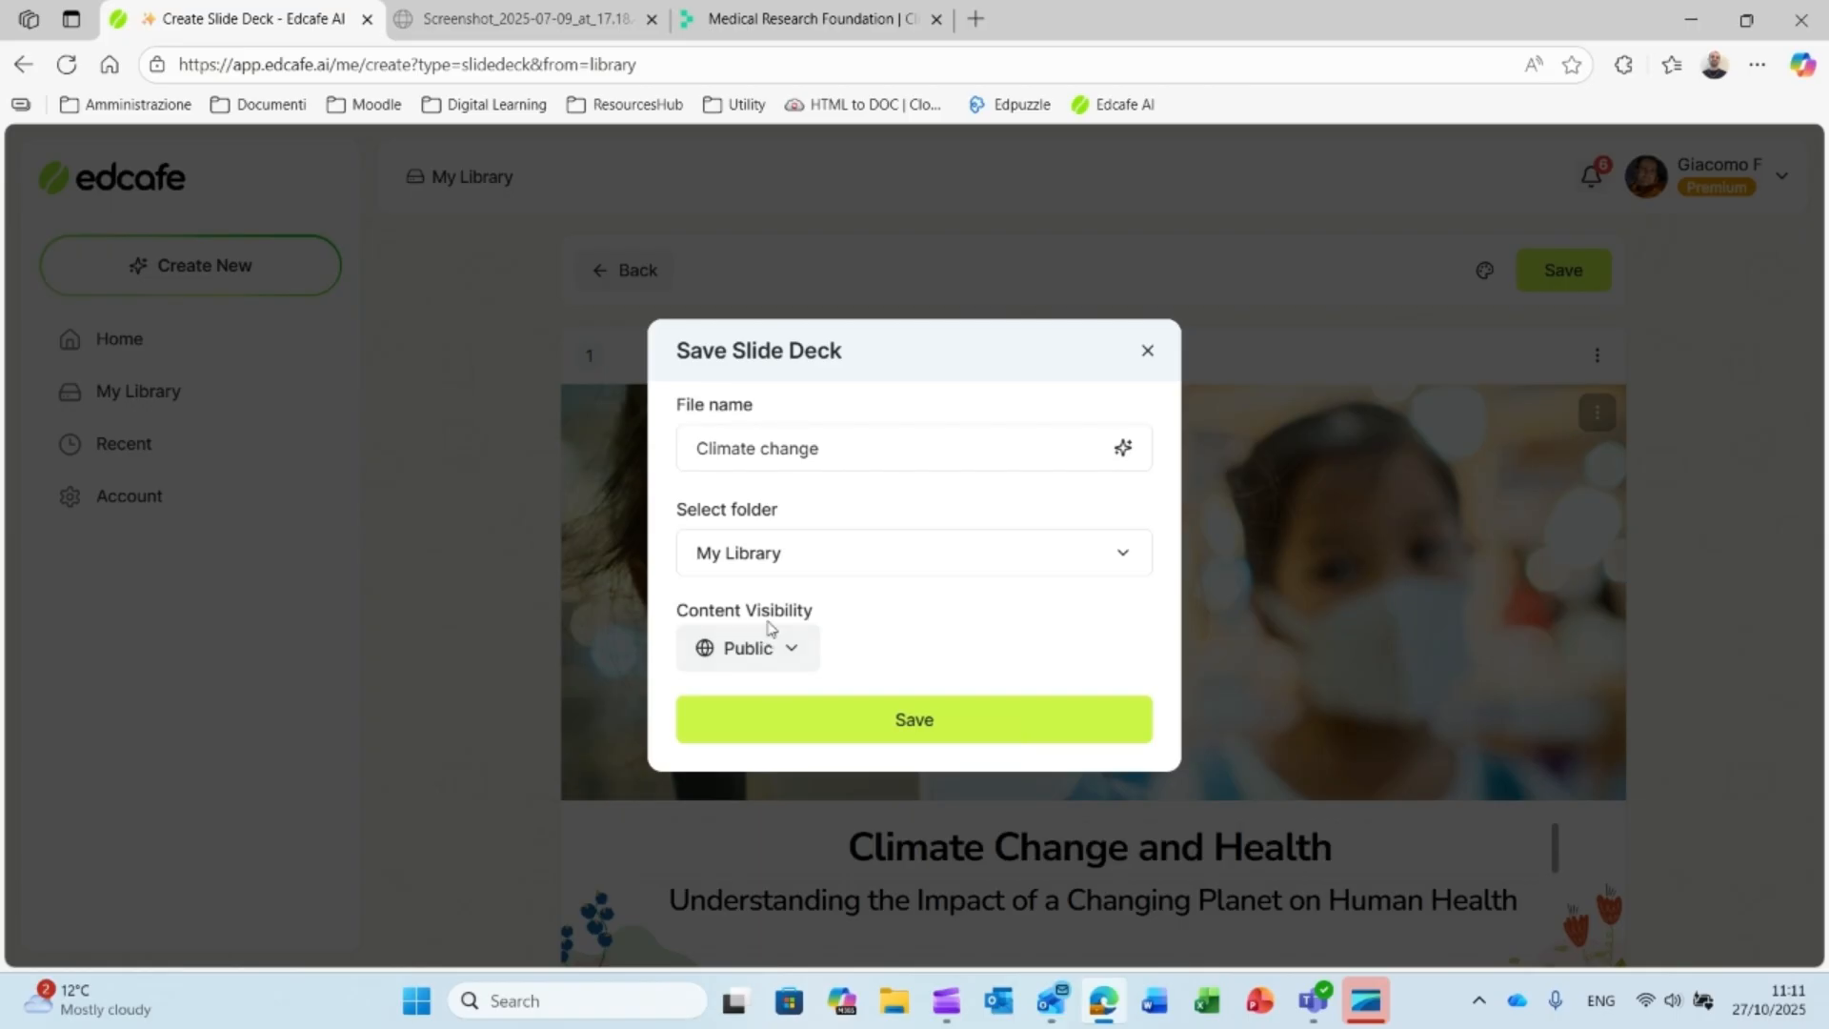
click(936, 733)
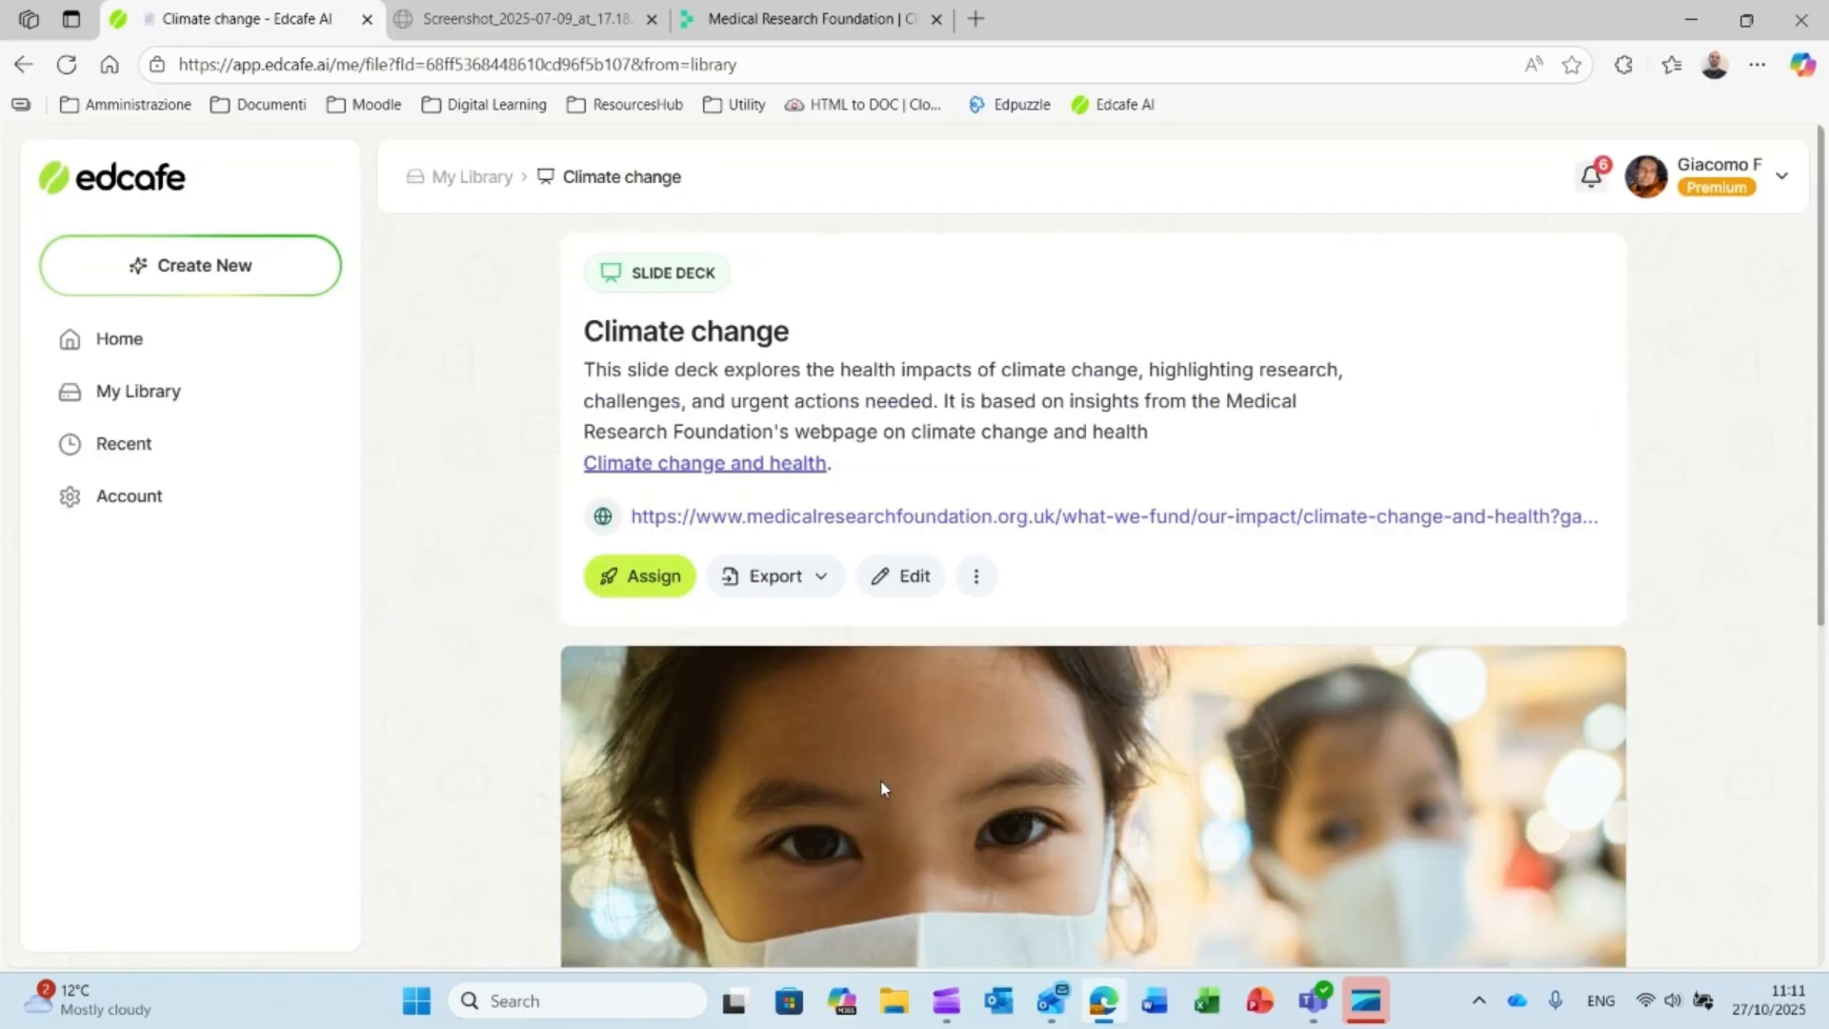
Step: Examine the export formats and the additional file actions available for the saved slide deck
click(815, 577)
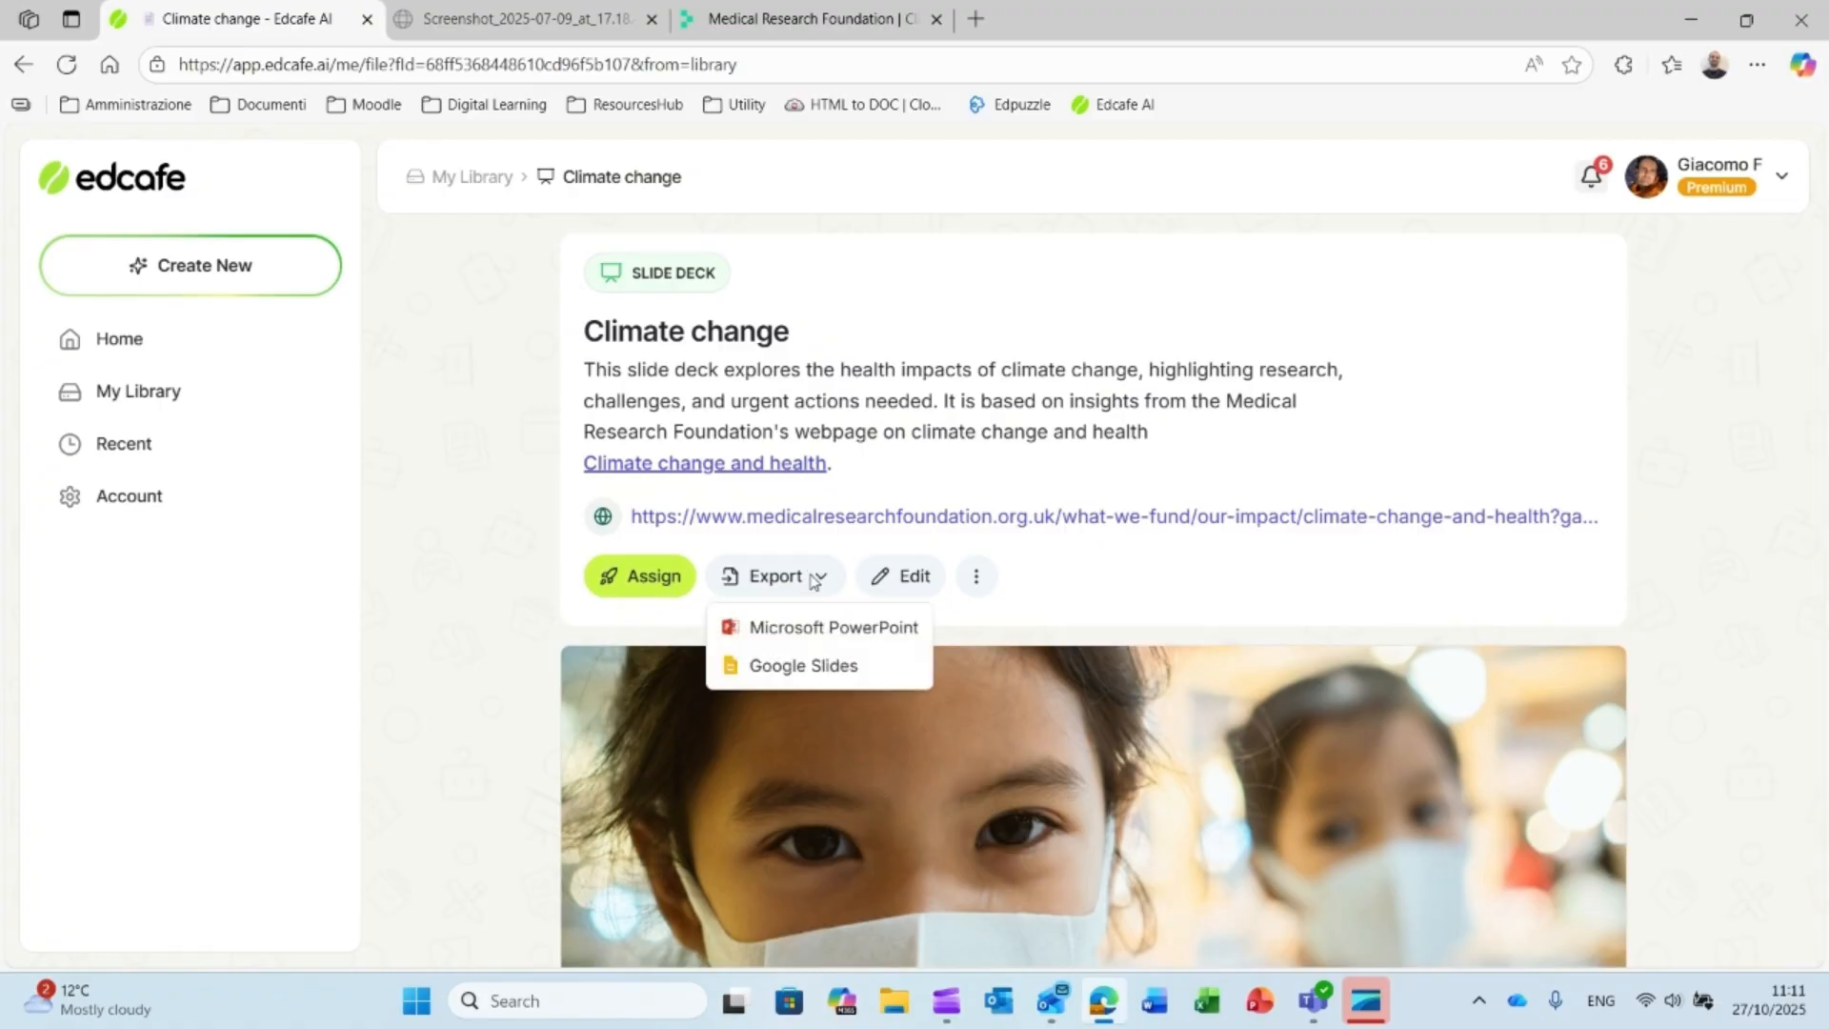
click(974, 583)
click(976, 583)
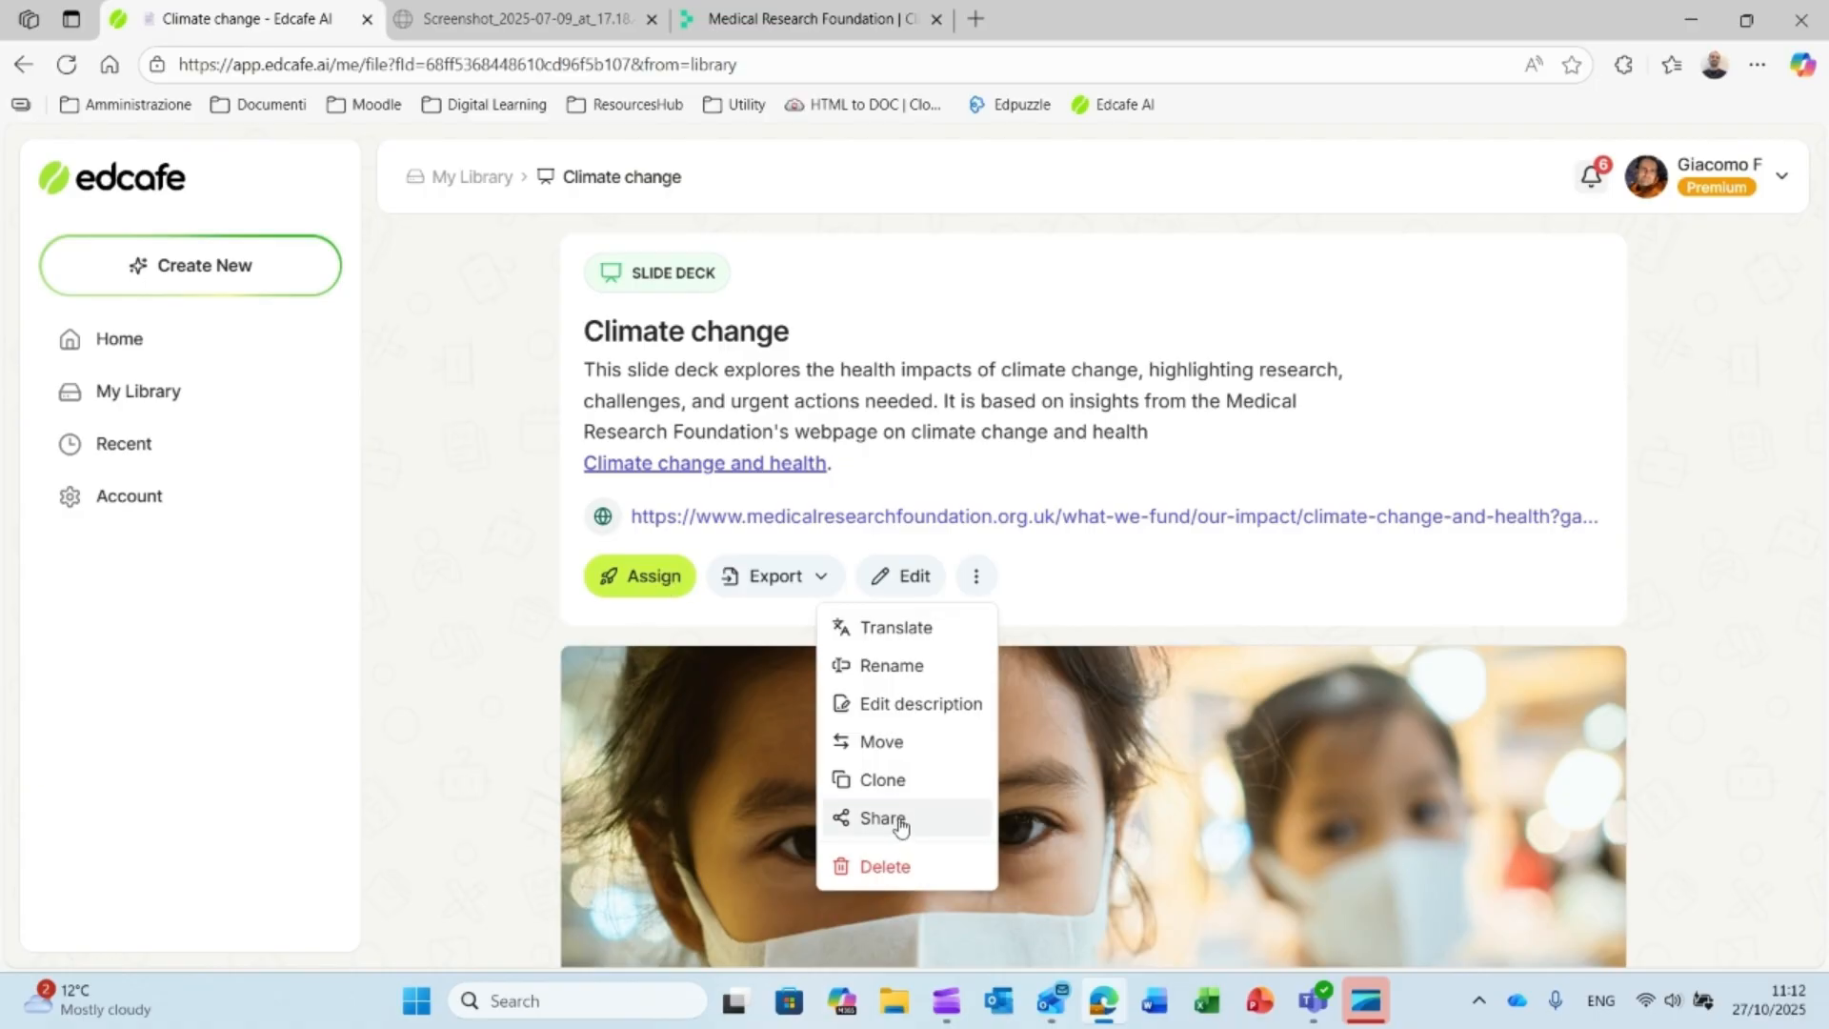
click(1064, 583)
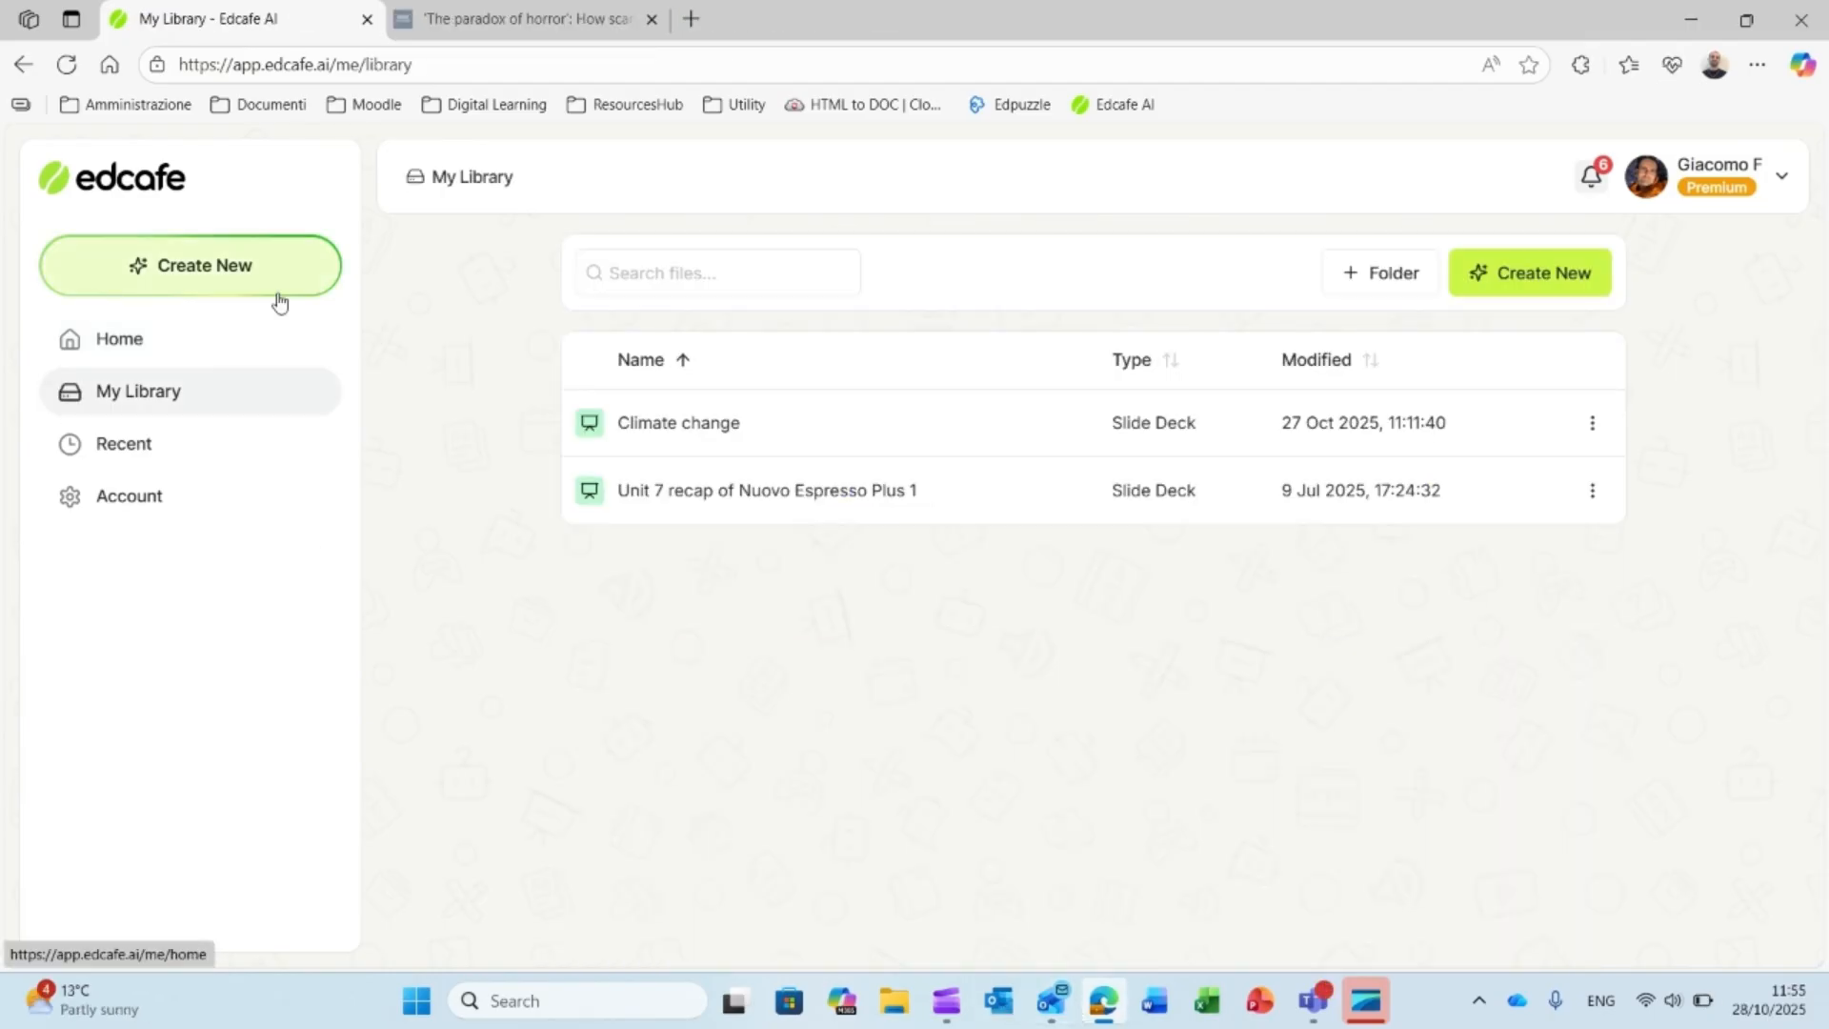
Step: Start a new Reading Activity with the URL of the open BBC article on horror films and anxiety as its webpage source
click(268, 282)
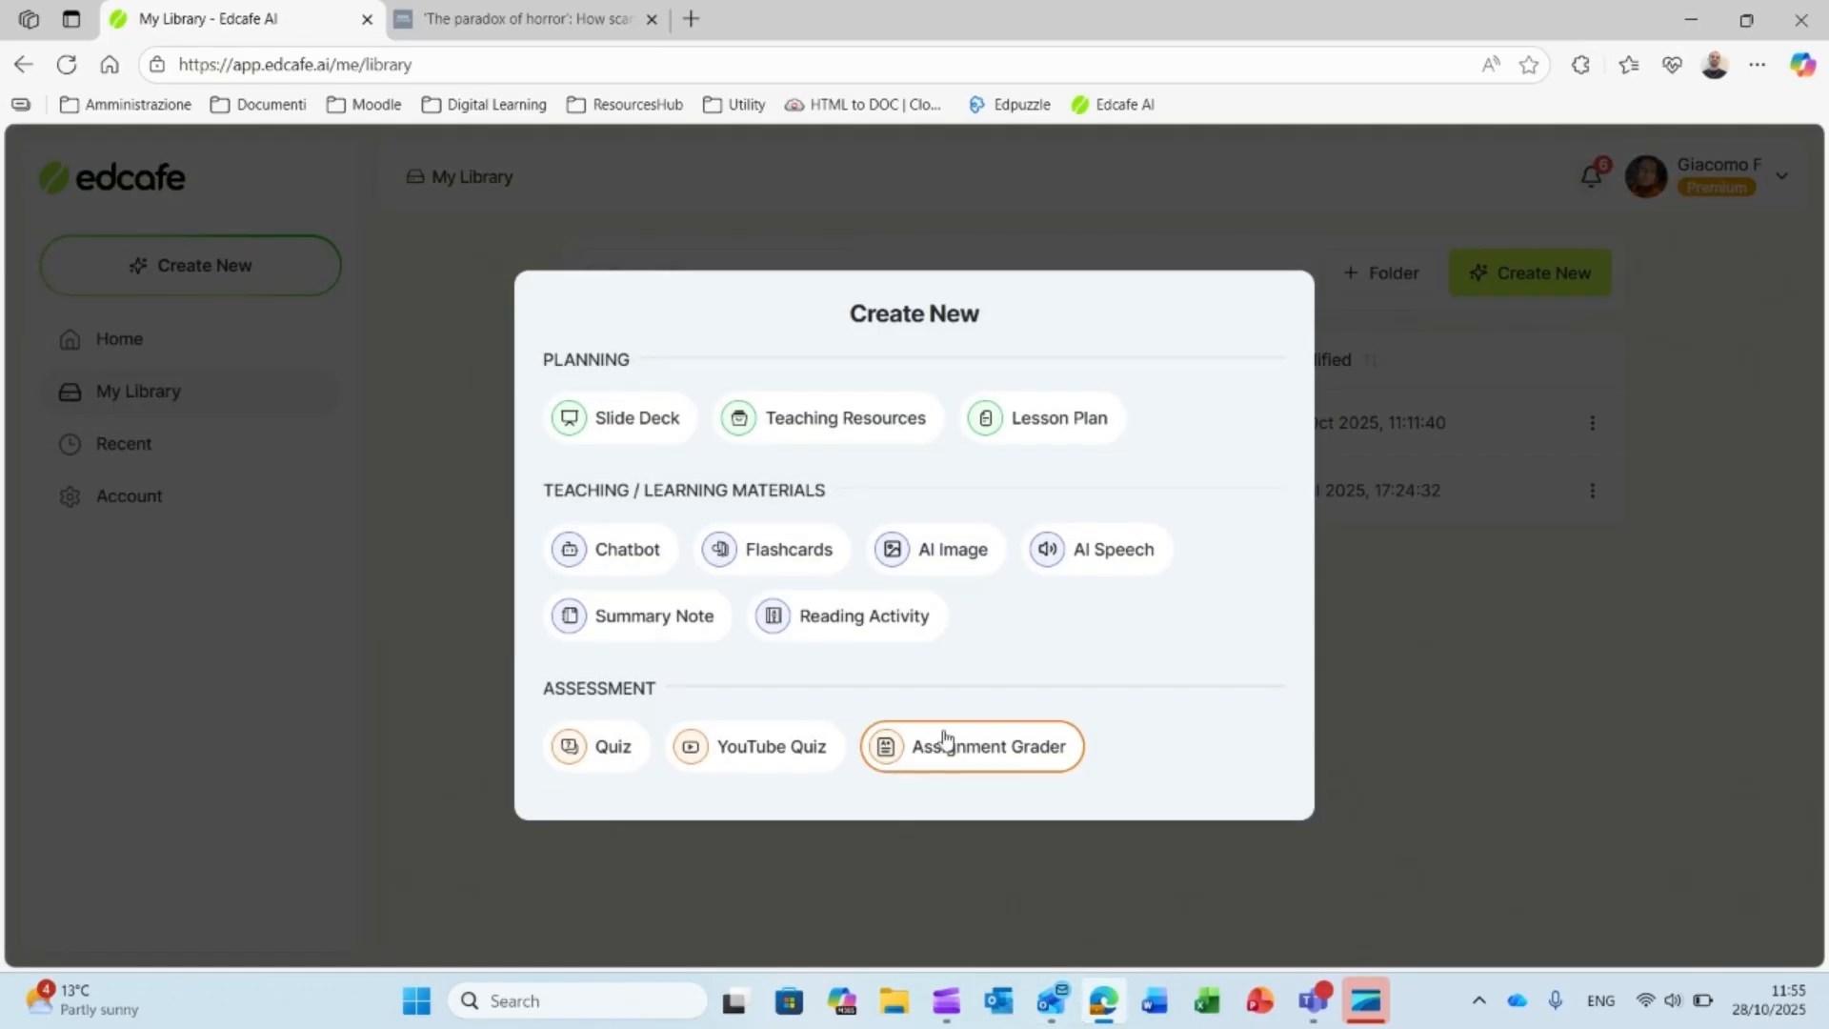
click(842, 624)
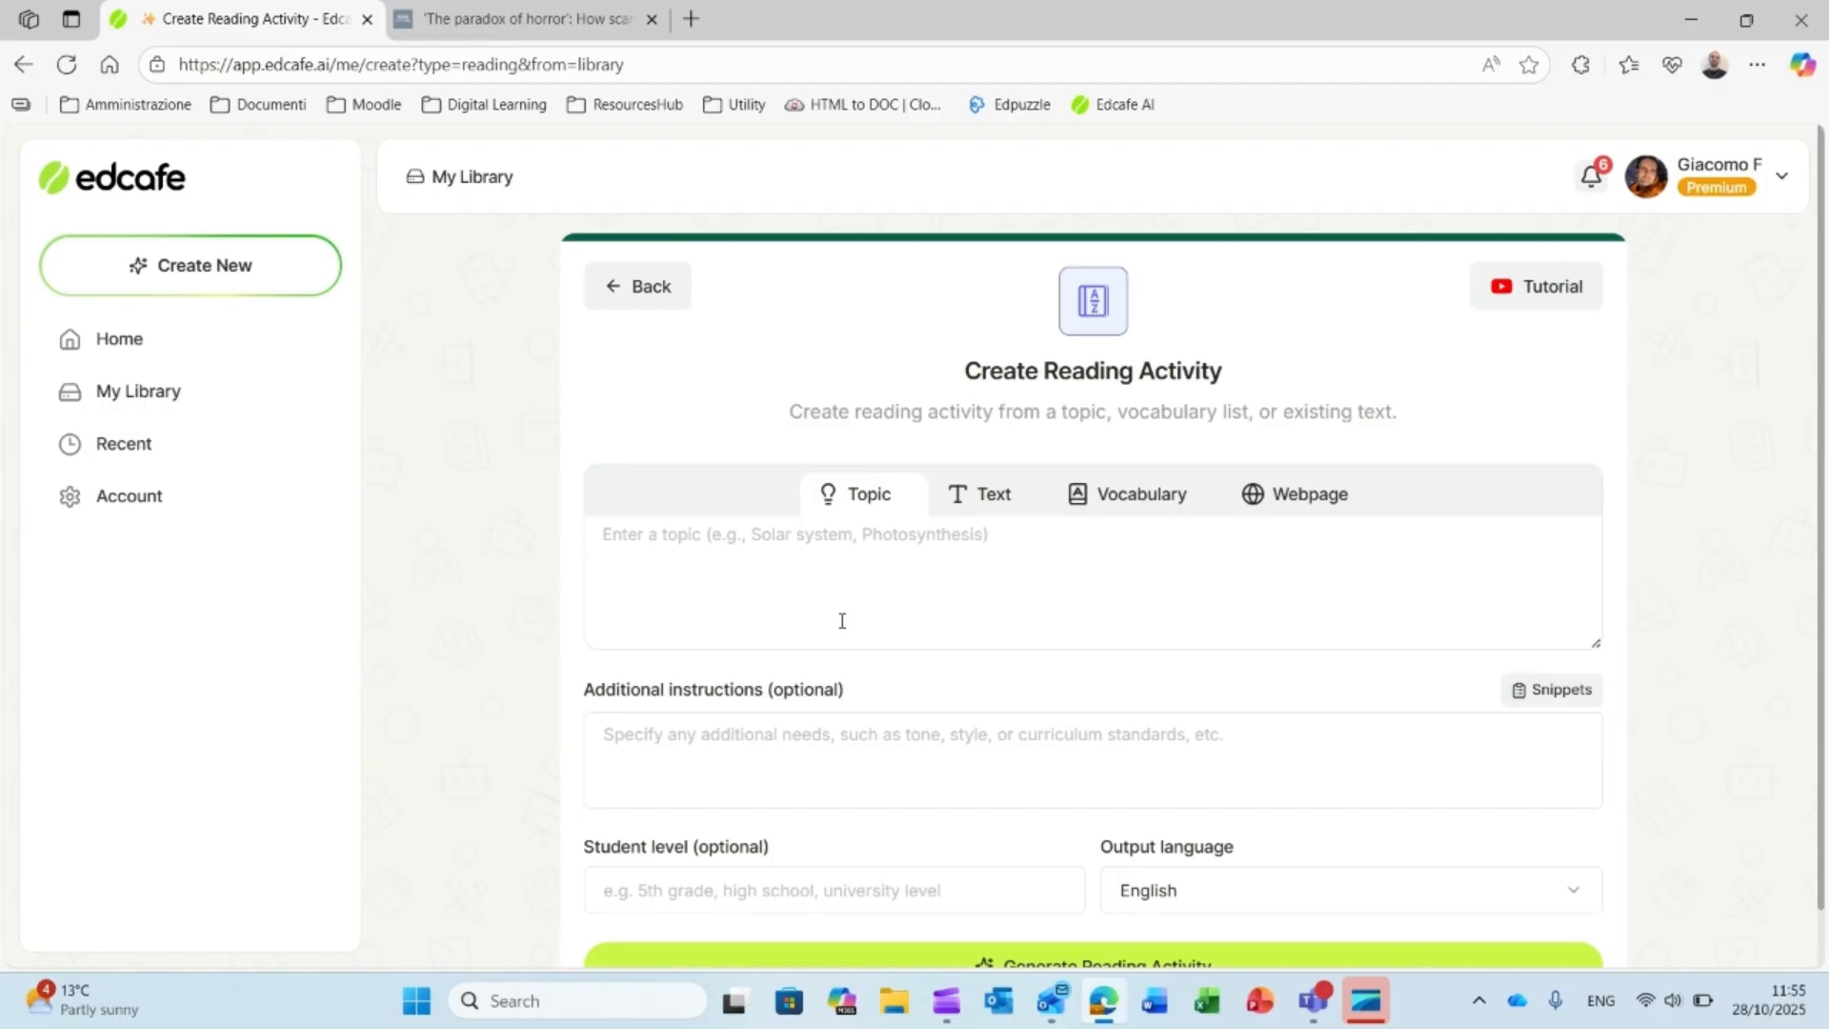
click(538, 19)
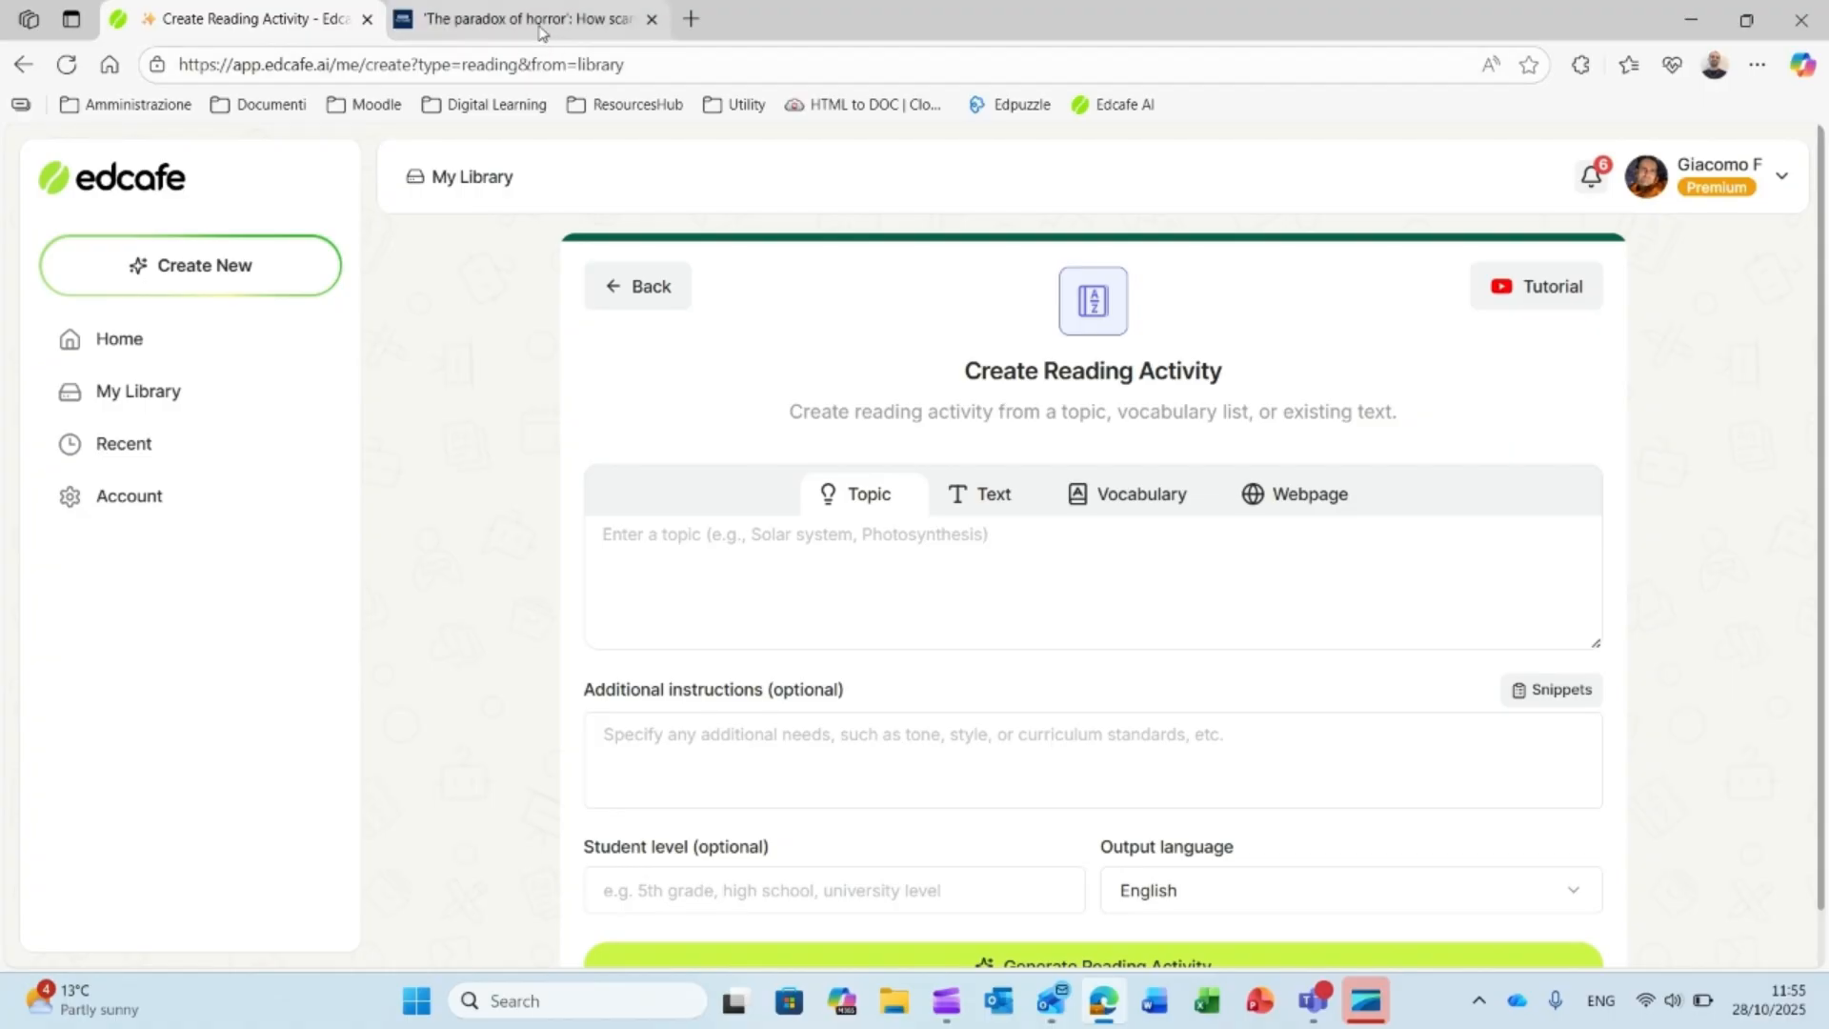
click(629, 63)
key(ctrl+c)
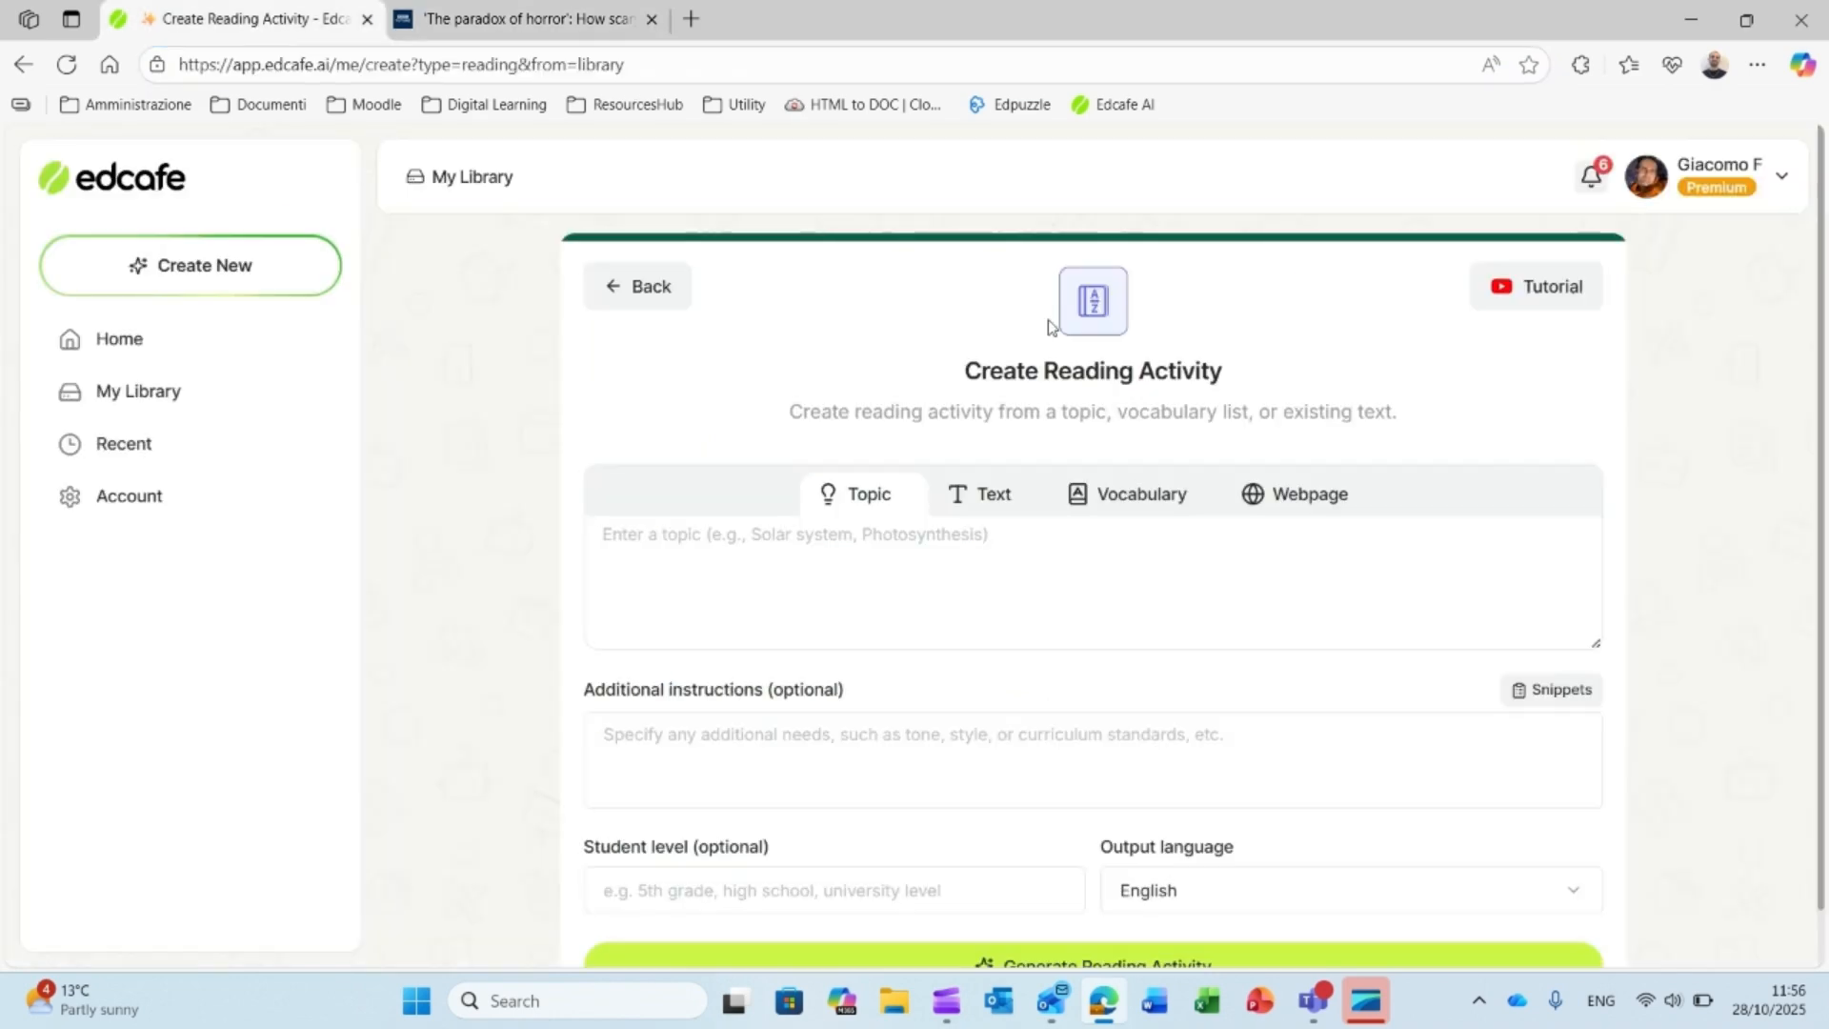
click(1311, 495)
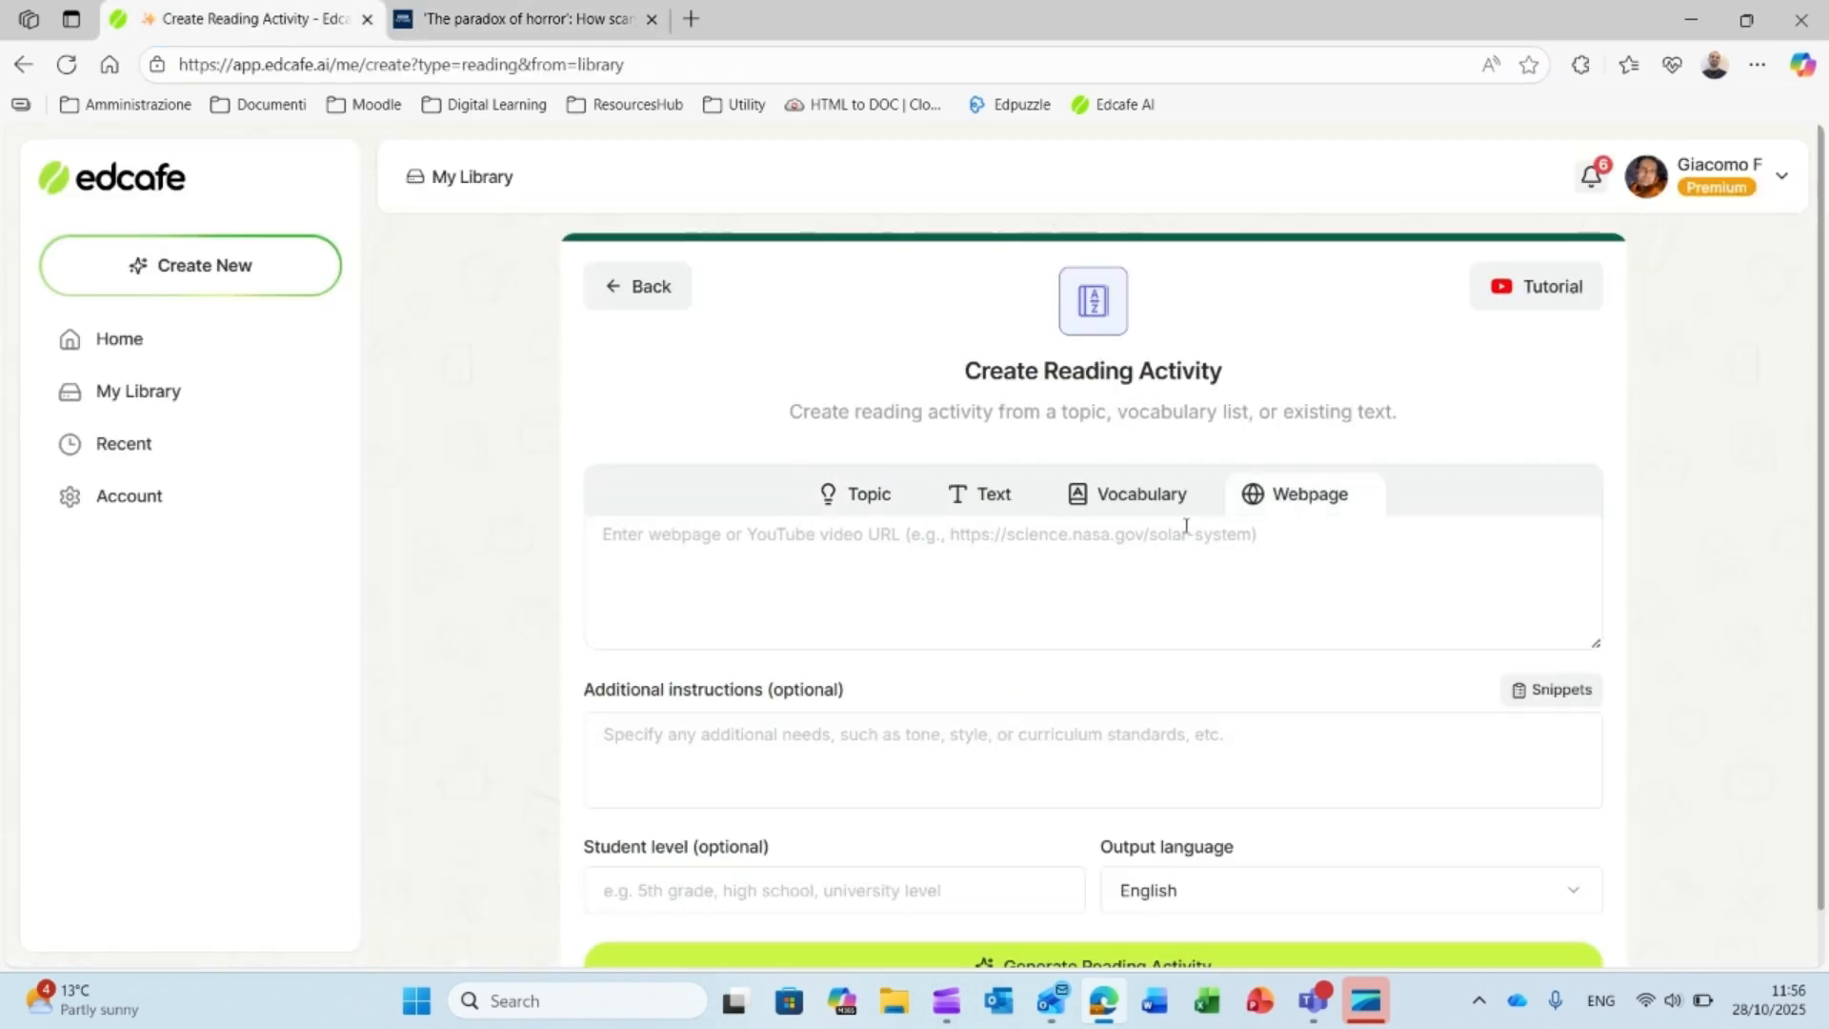
click(1117, 561)
key(ctrl+v)
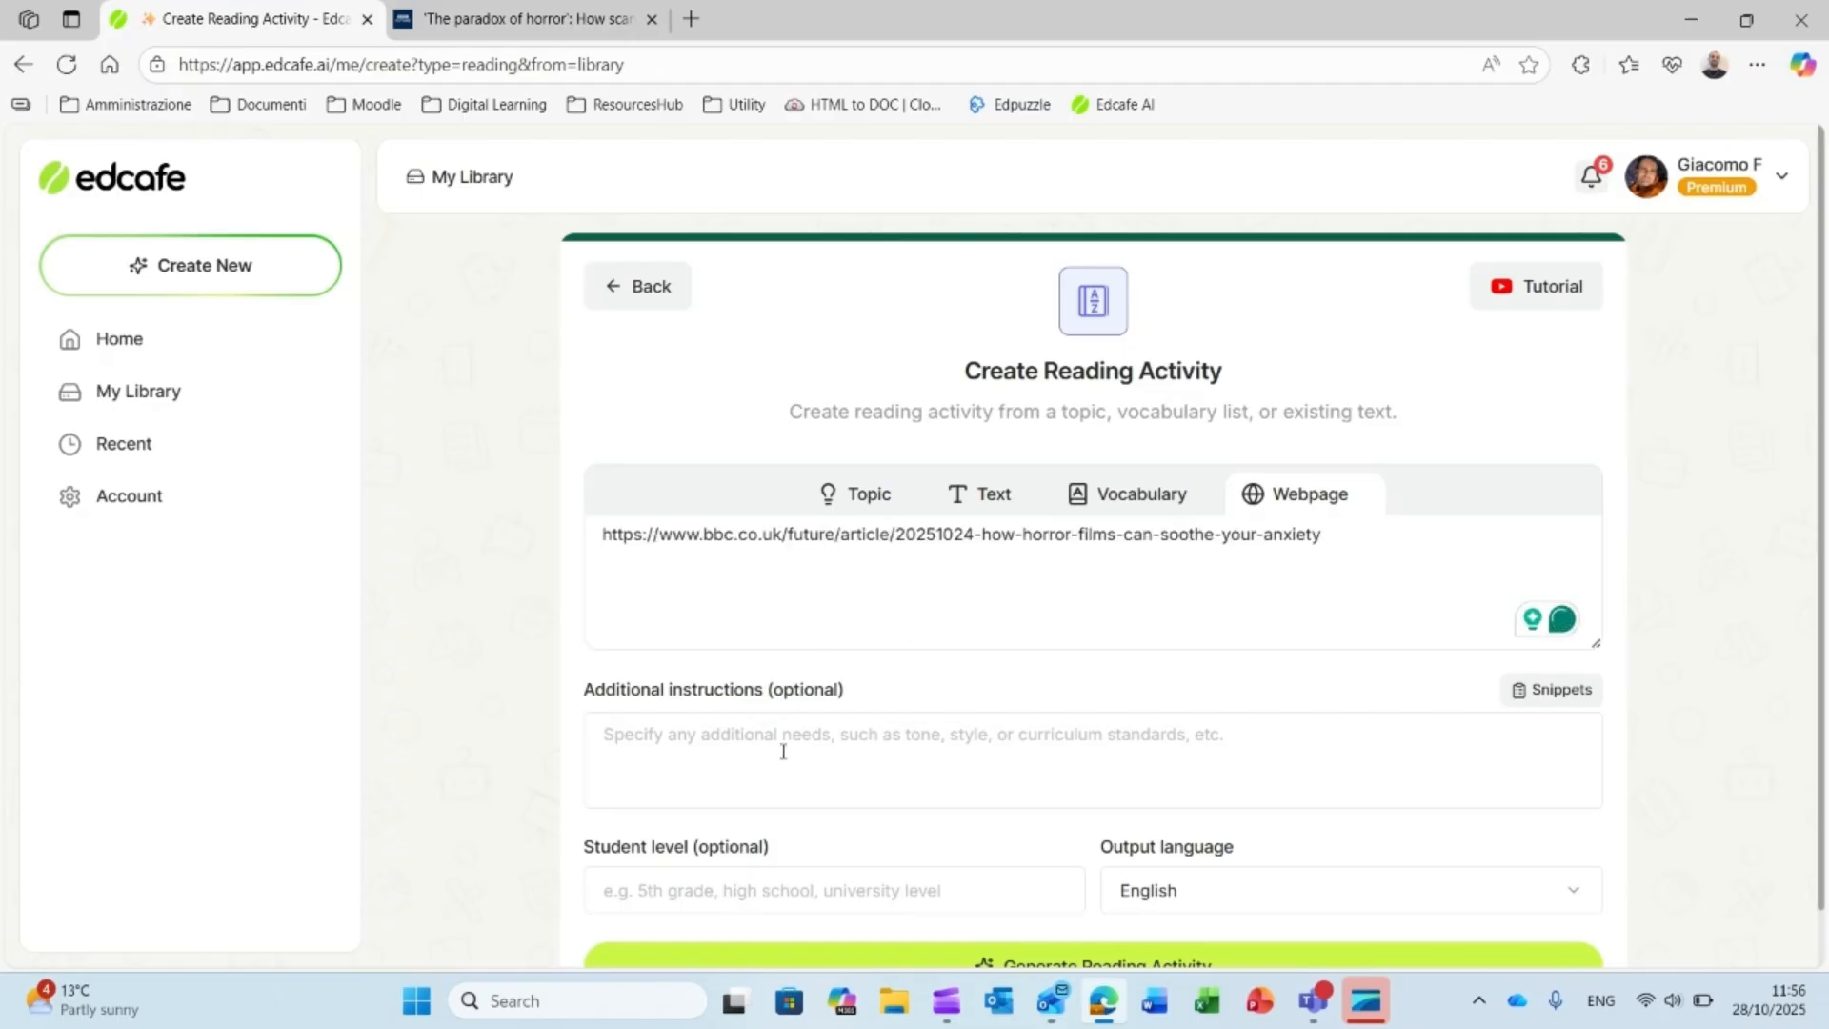
Step: Add instructions to simplify the article for an A2-level student of English and include 5 vocabulary questions at the end with multiple-choice answers
scroll(780, 731, down, 1)
click(748, 700)
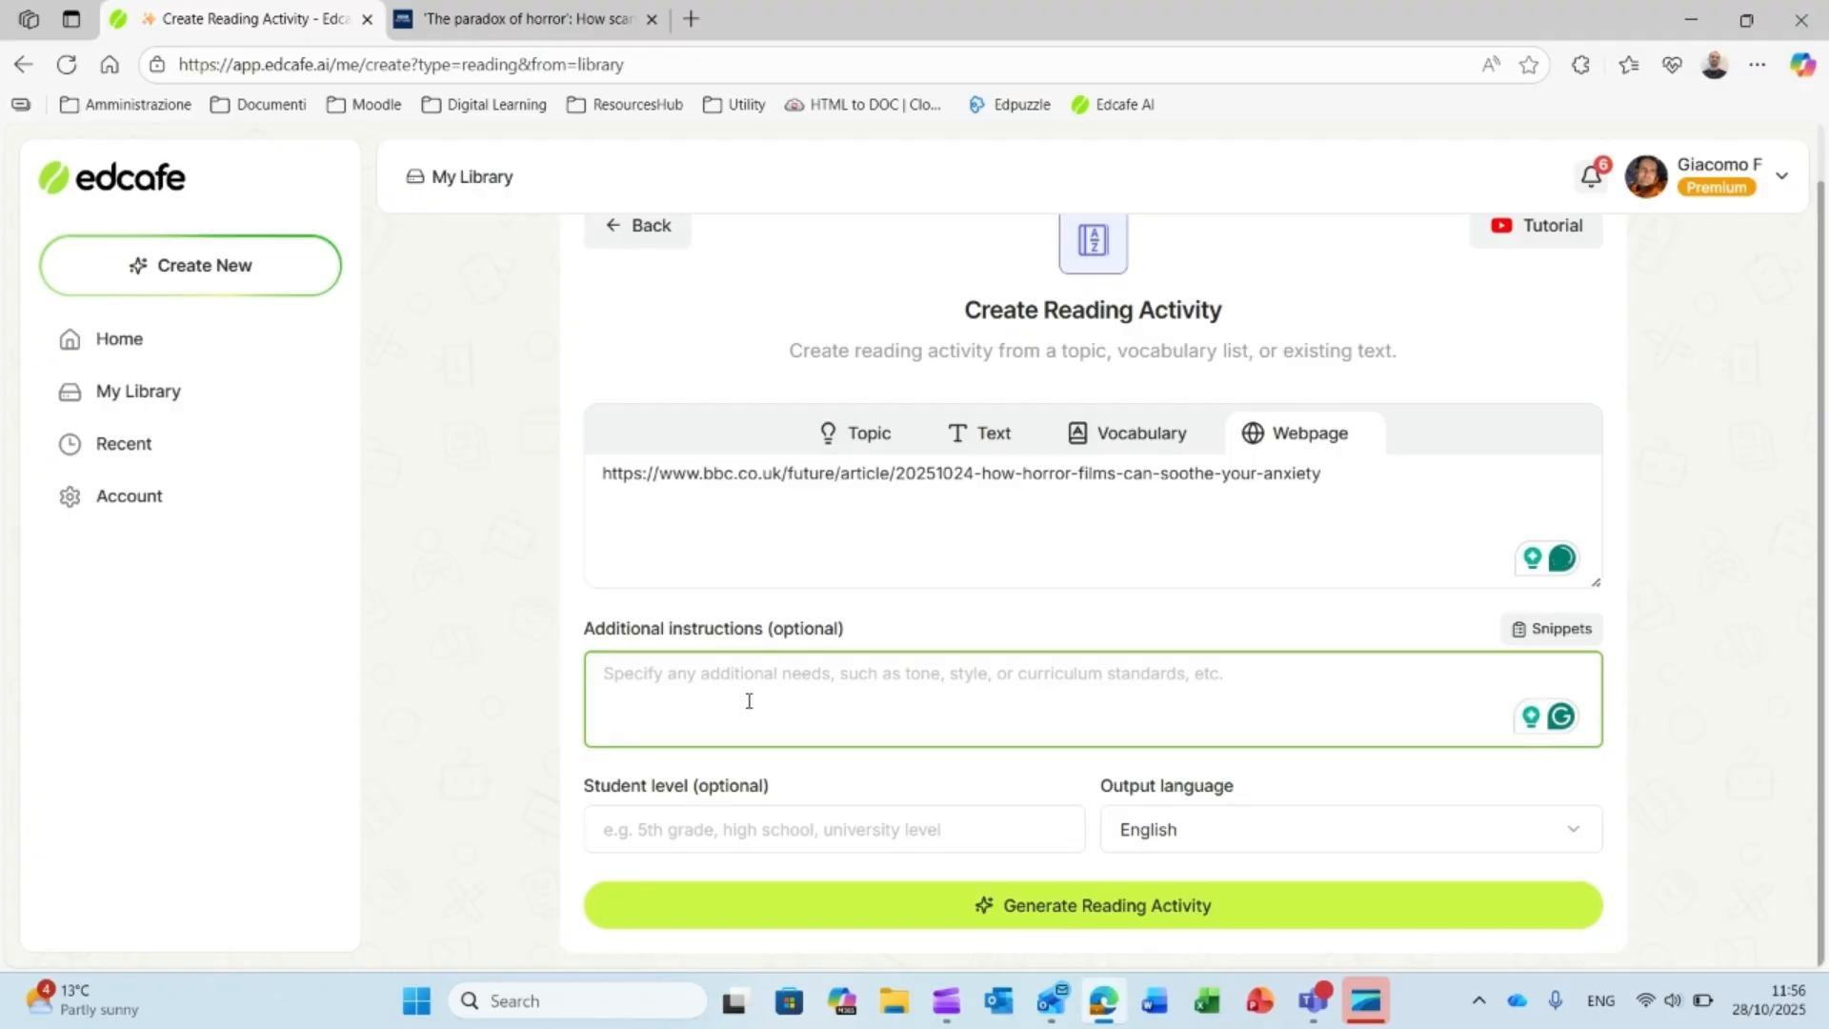
text(Can you please simplify this article for a student of English who has a level A2 in the European framework? Also, include 5 vocabulary questions at the end with multiple-choice answers.)
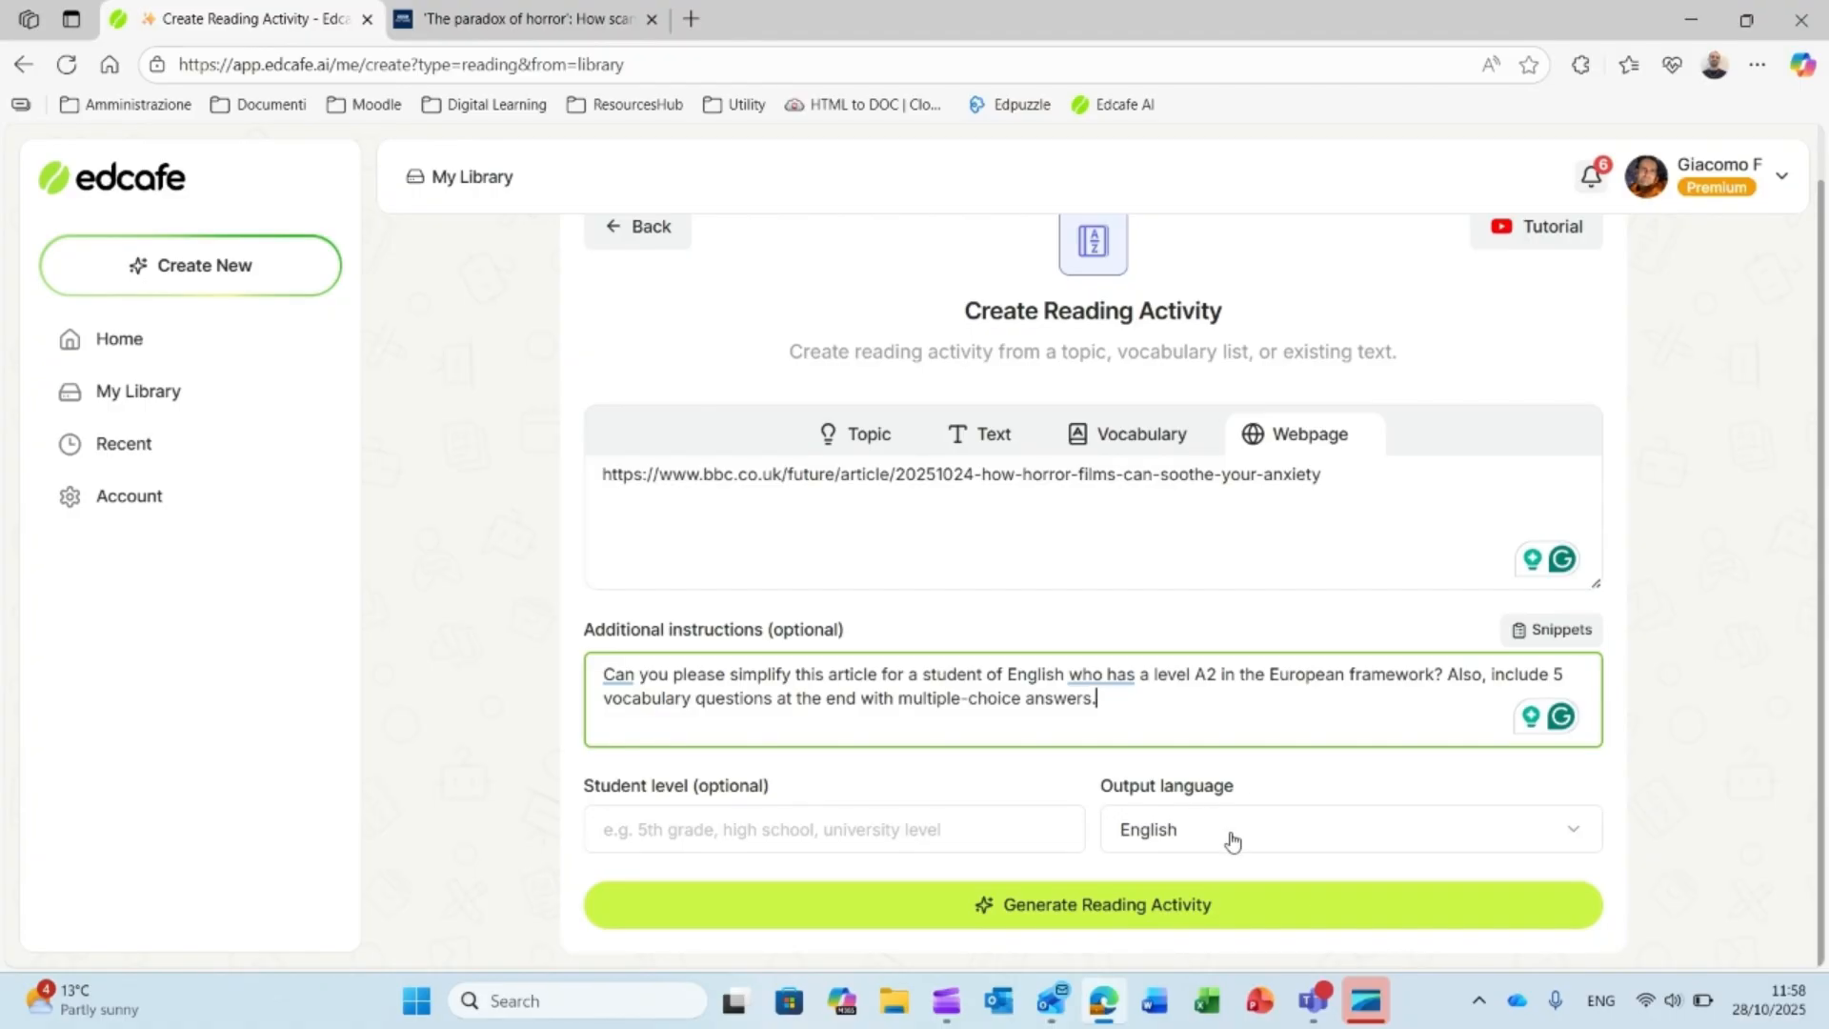
Step: Generate the reading activity with English output, review the simplified passage and its questions, and add a vocabulary word list
click(1083, 905)
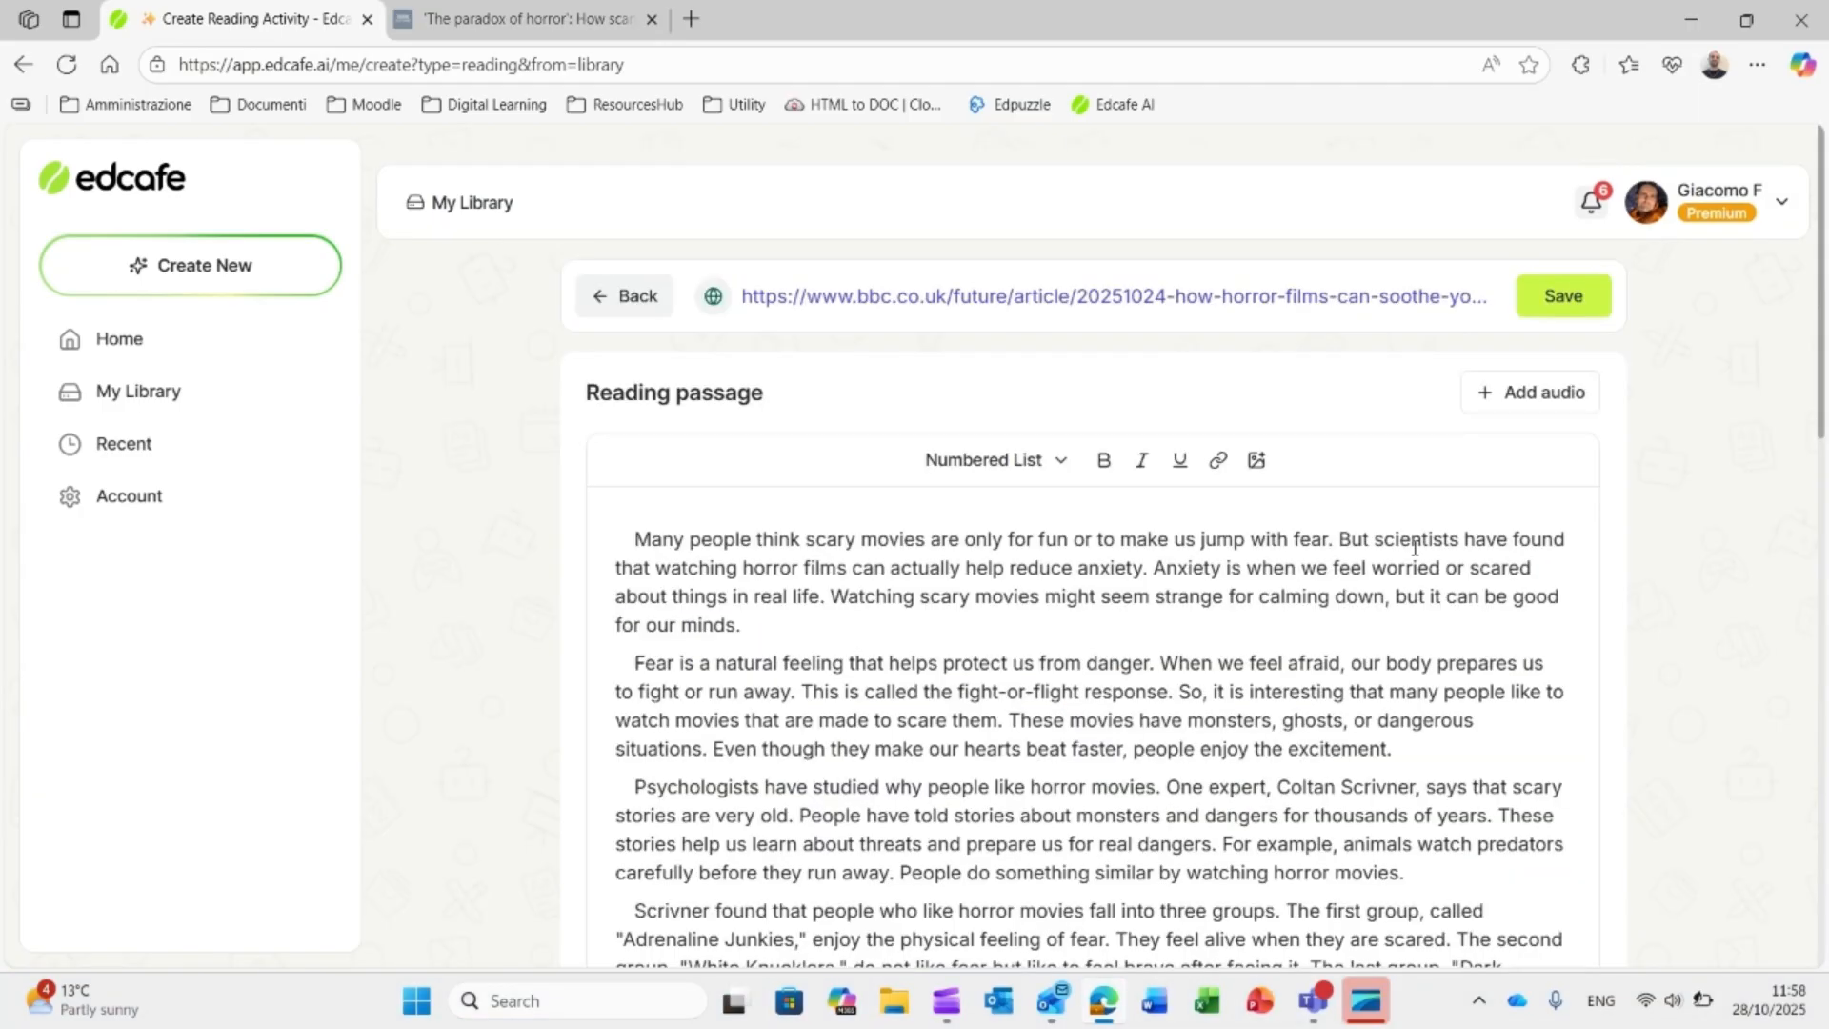
scroll(1414, 548, down, 10)
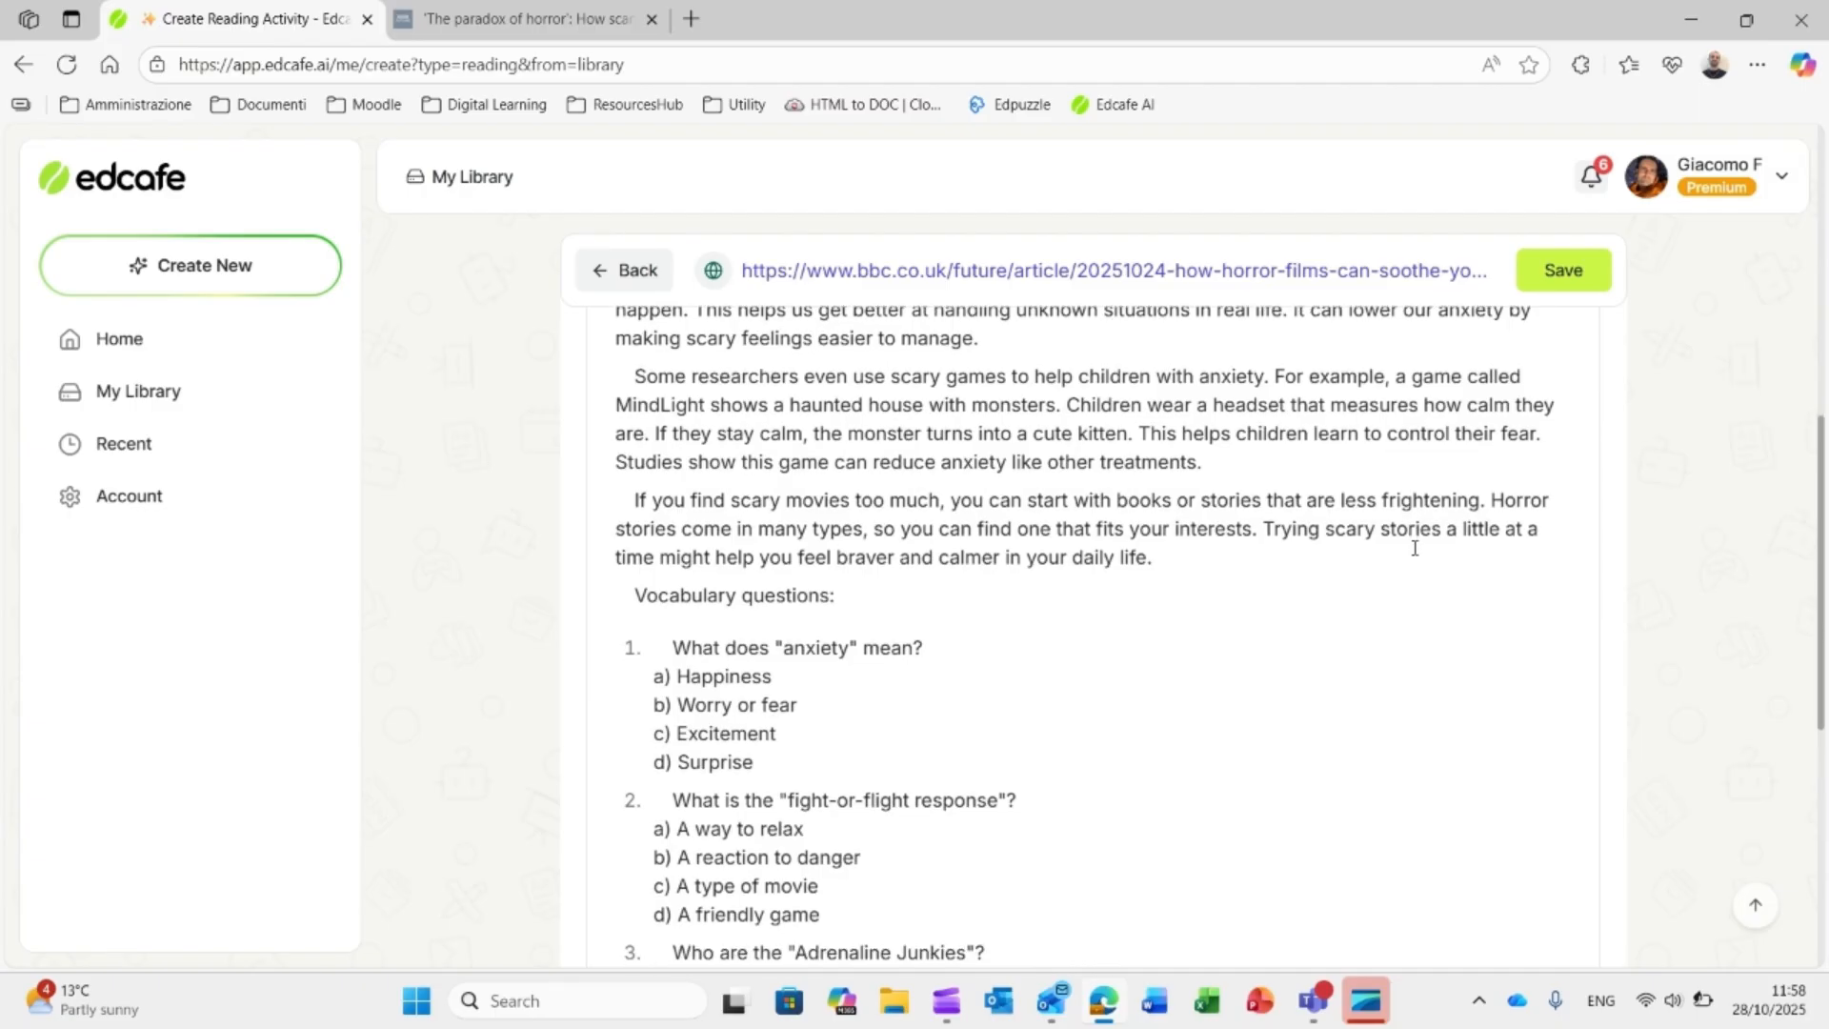
scroll(1414, 549, down, 1)
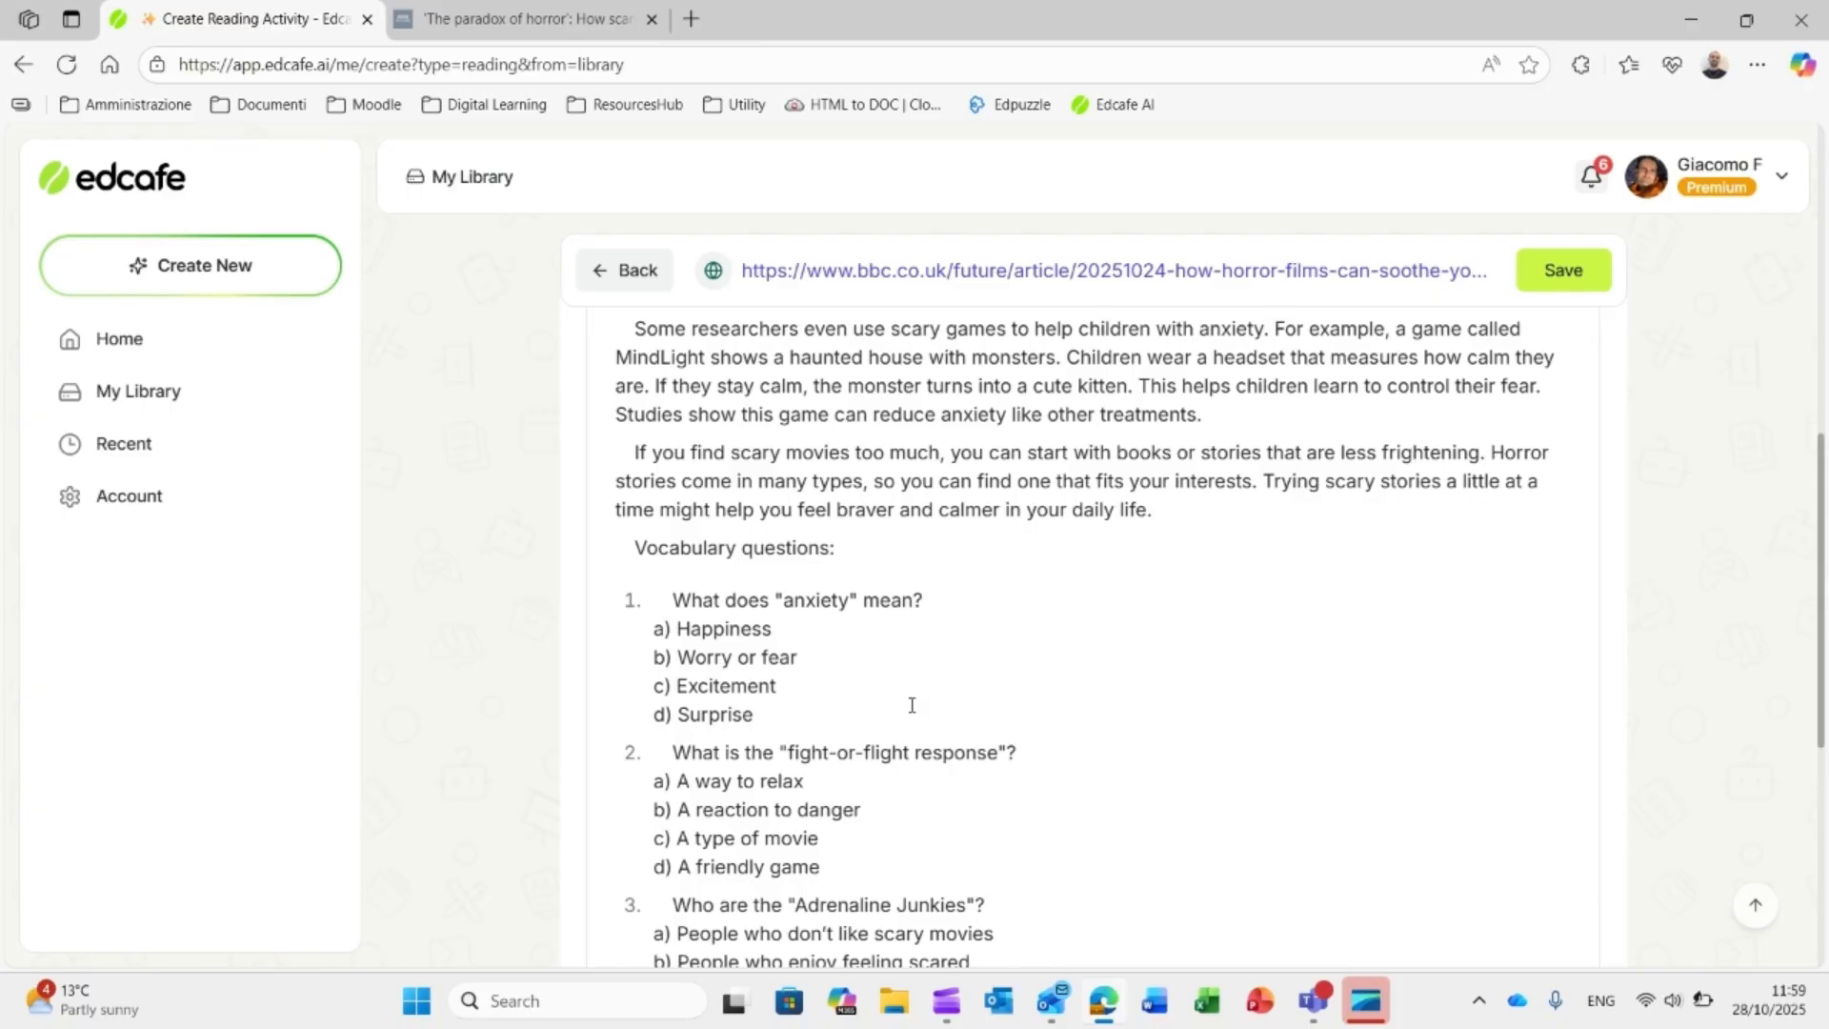
scroll(911, 705, down, 6)
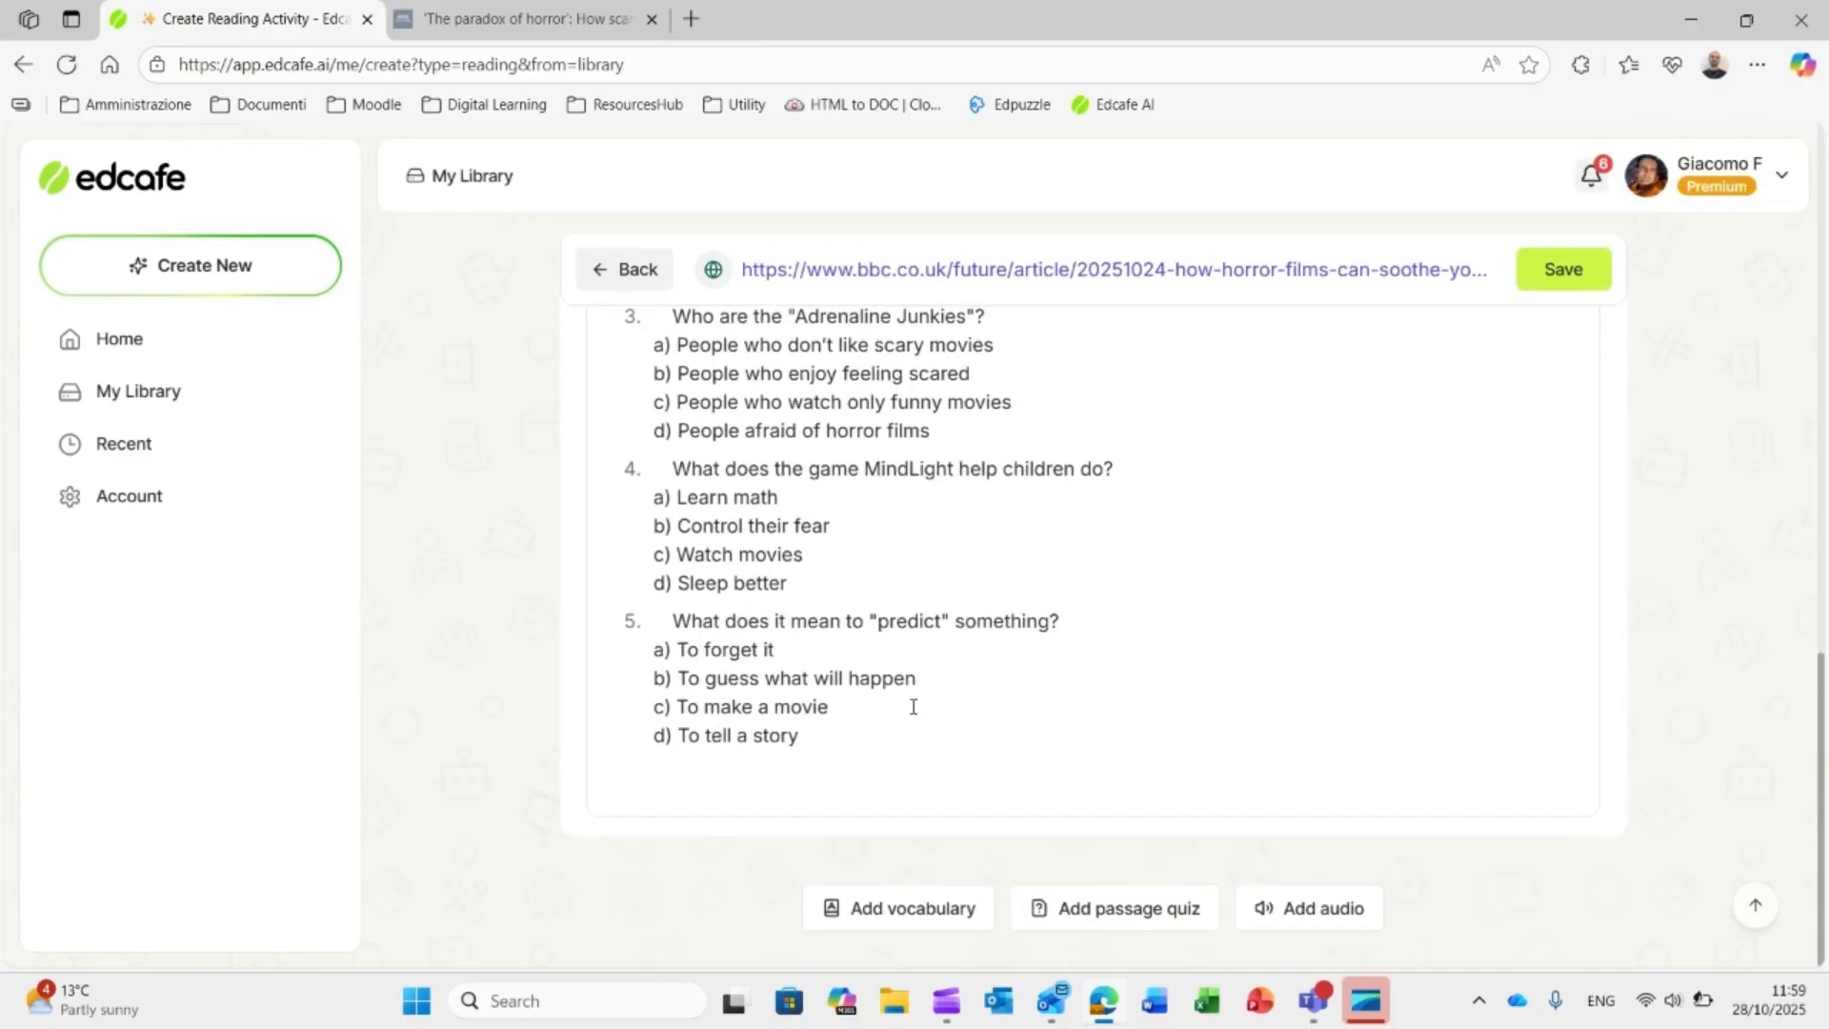
click(933, 913)
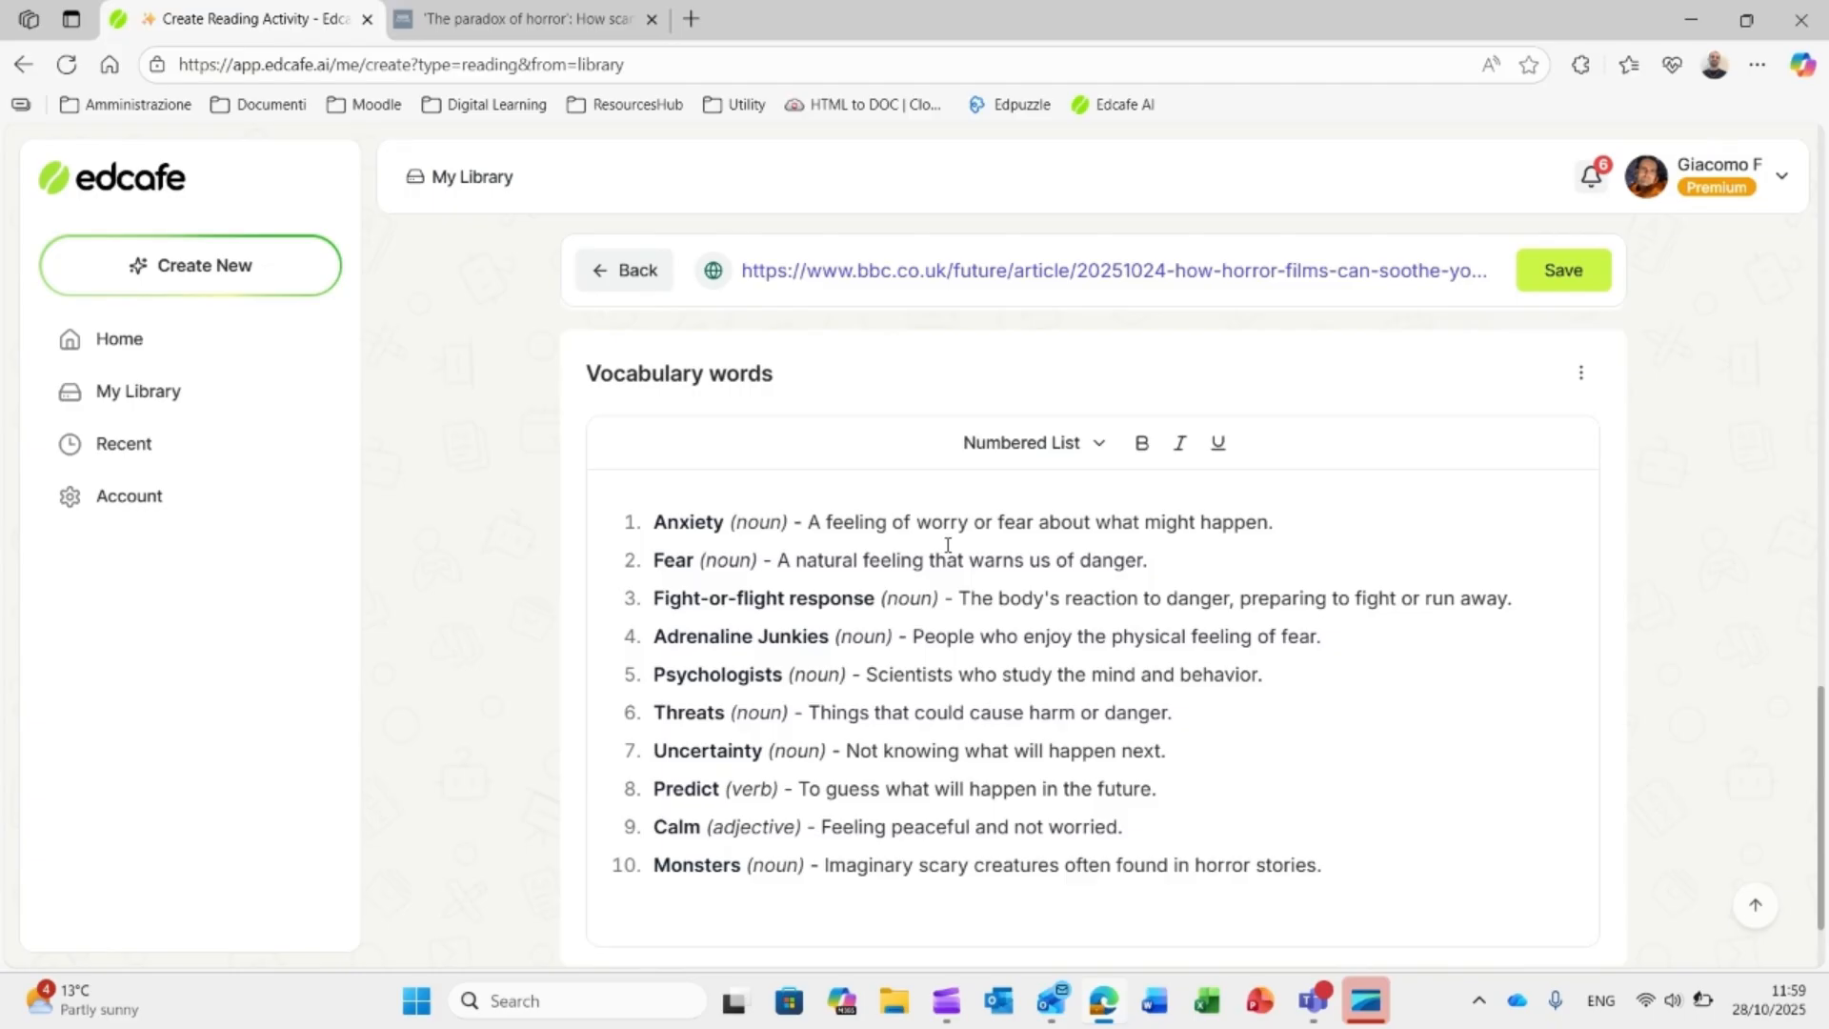
Step: Add a passage quiz with the Mixed question type and 5 questions below the vocabulary words
scroll(948, 545, down, 2)
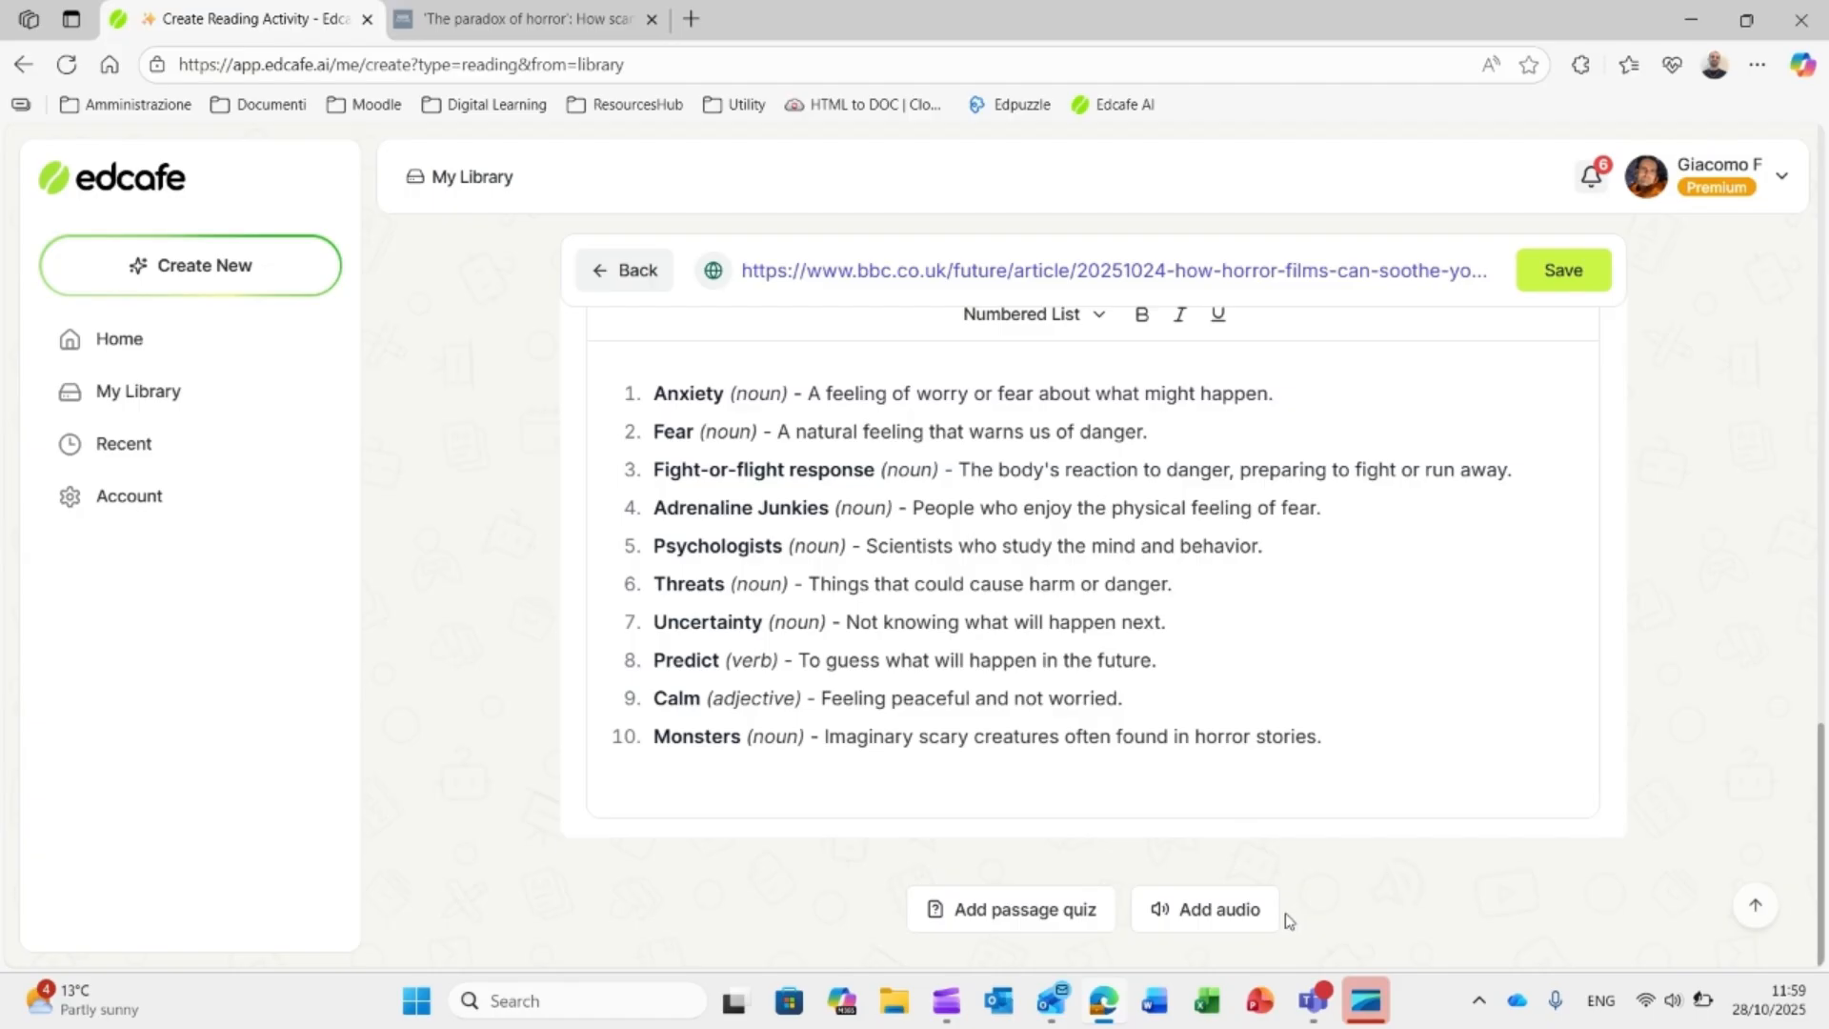
click(1045, 915)
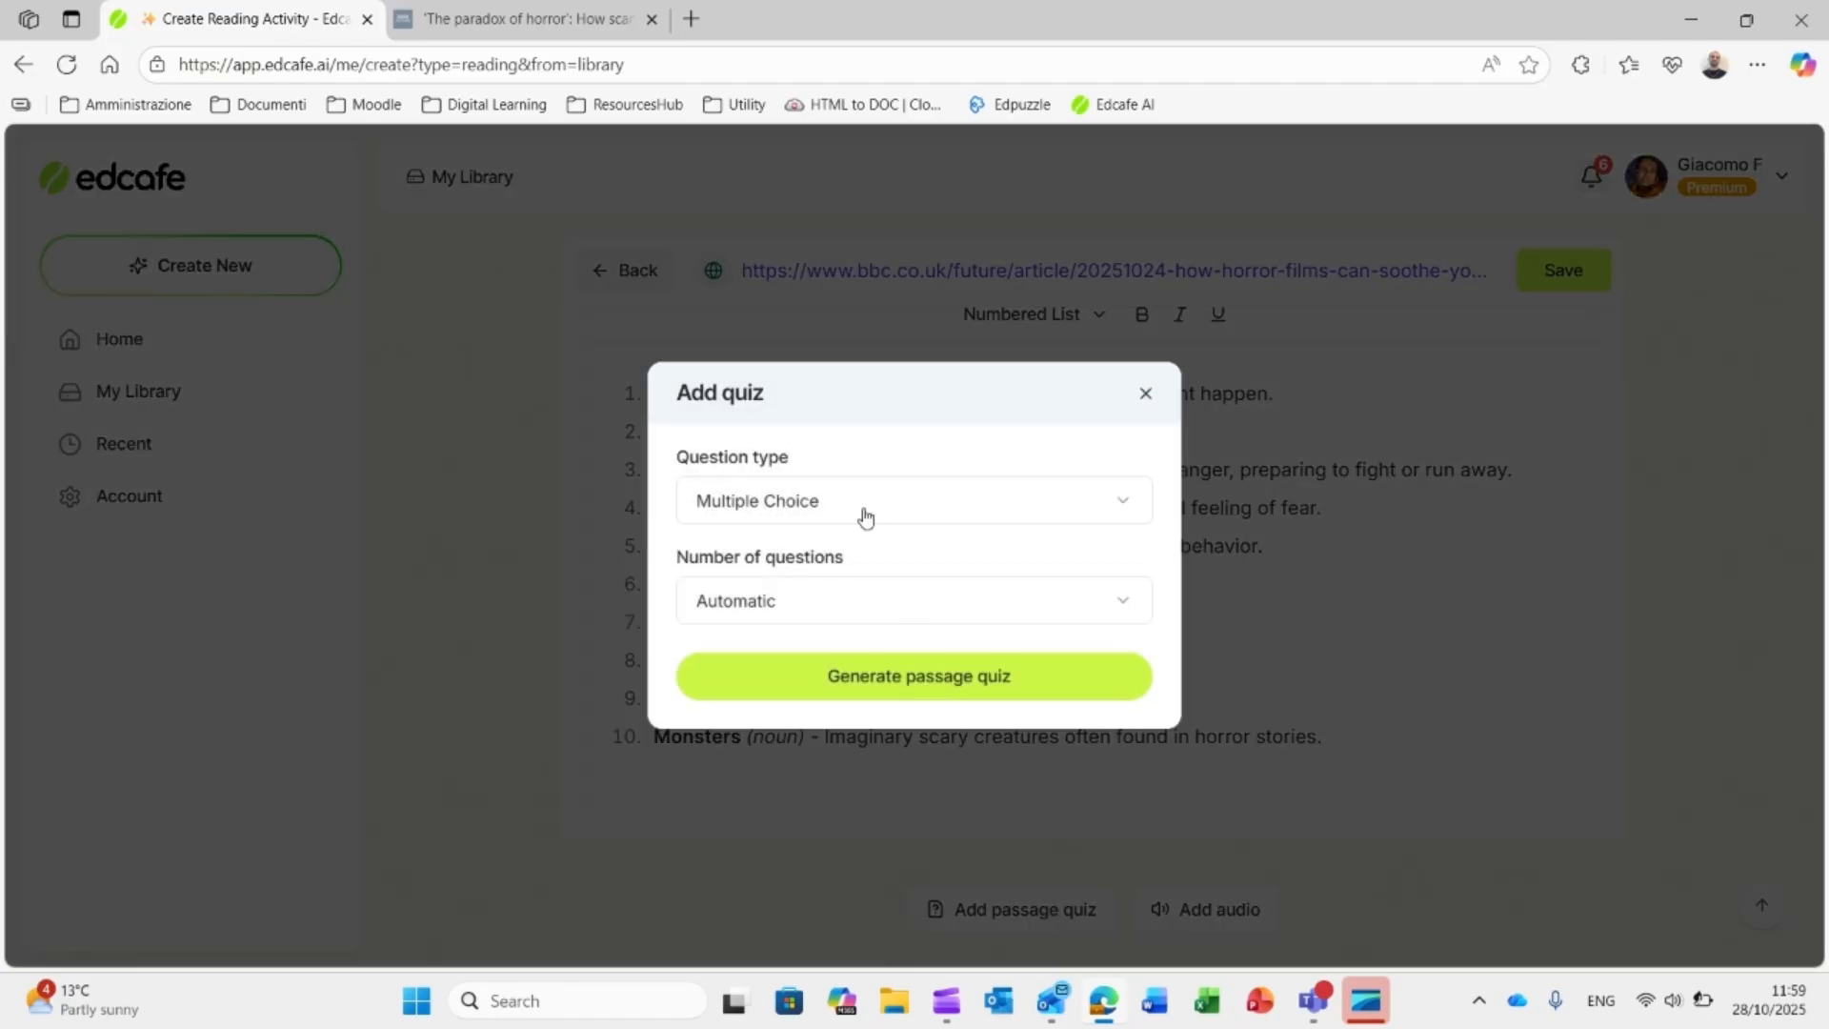
click(863, 511)
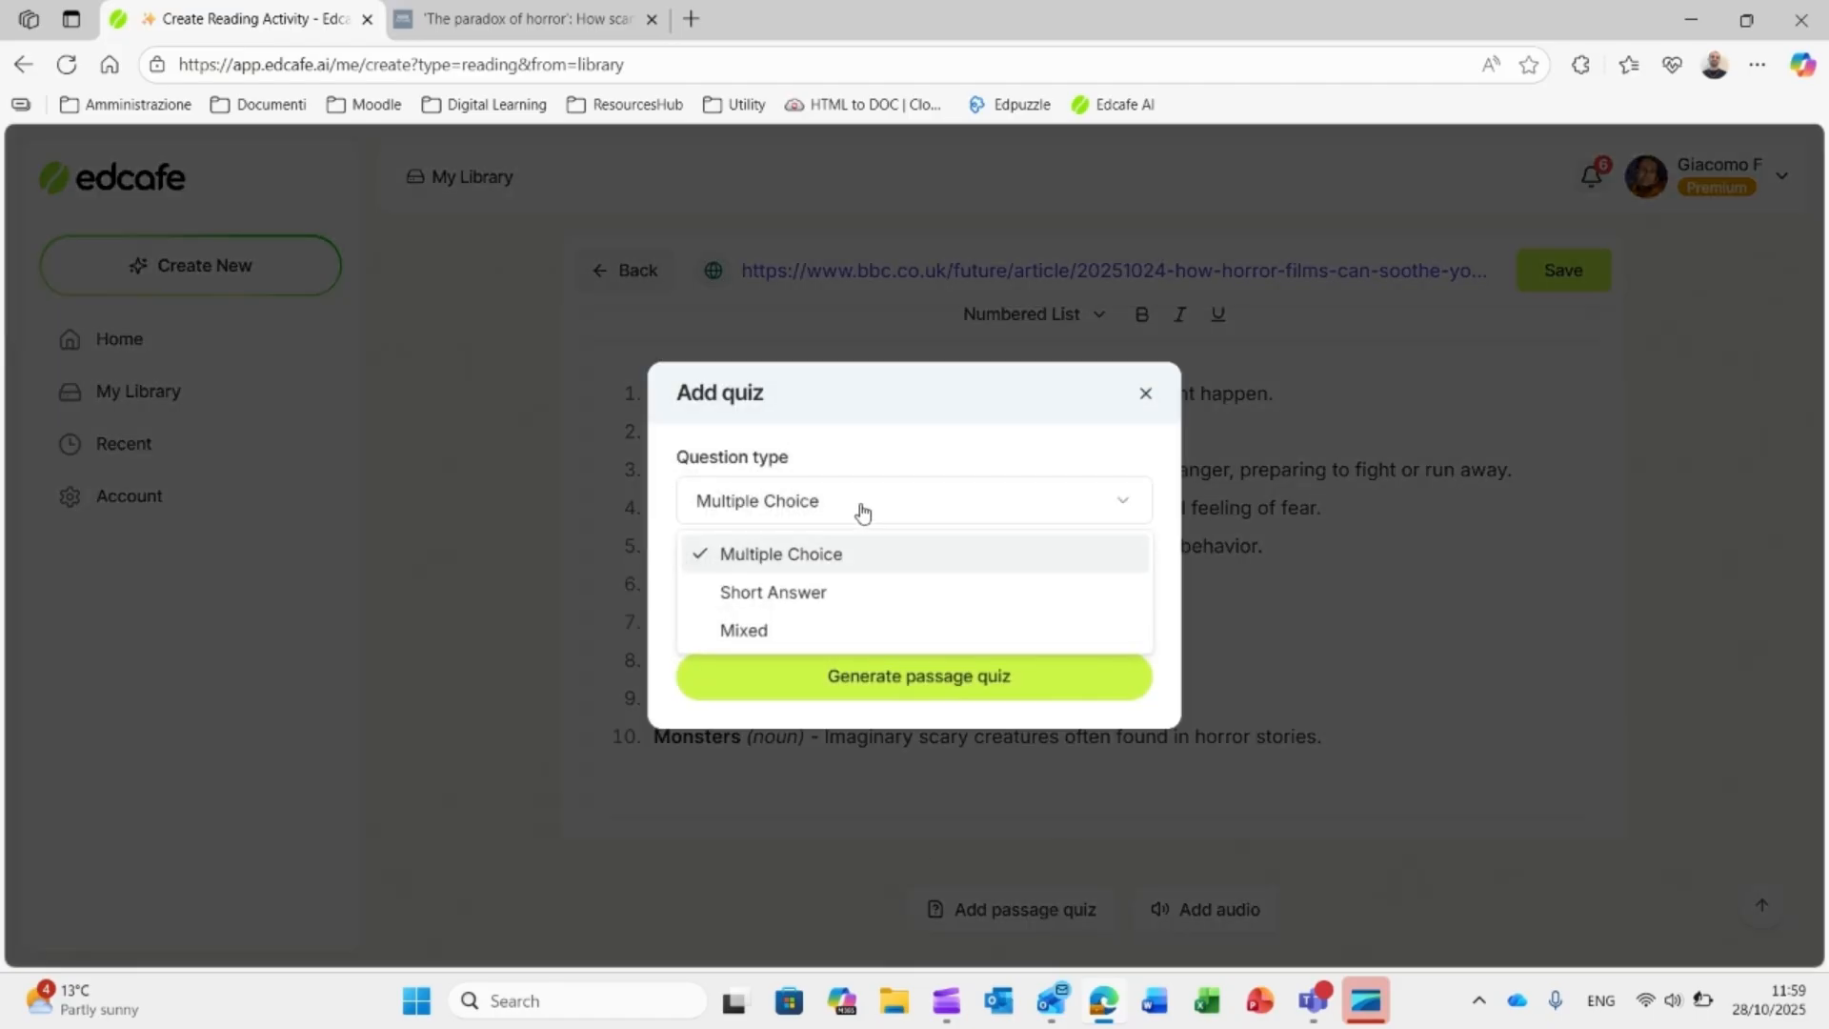
click(808, 636)
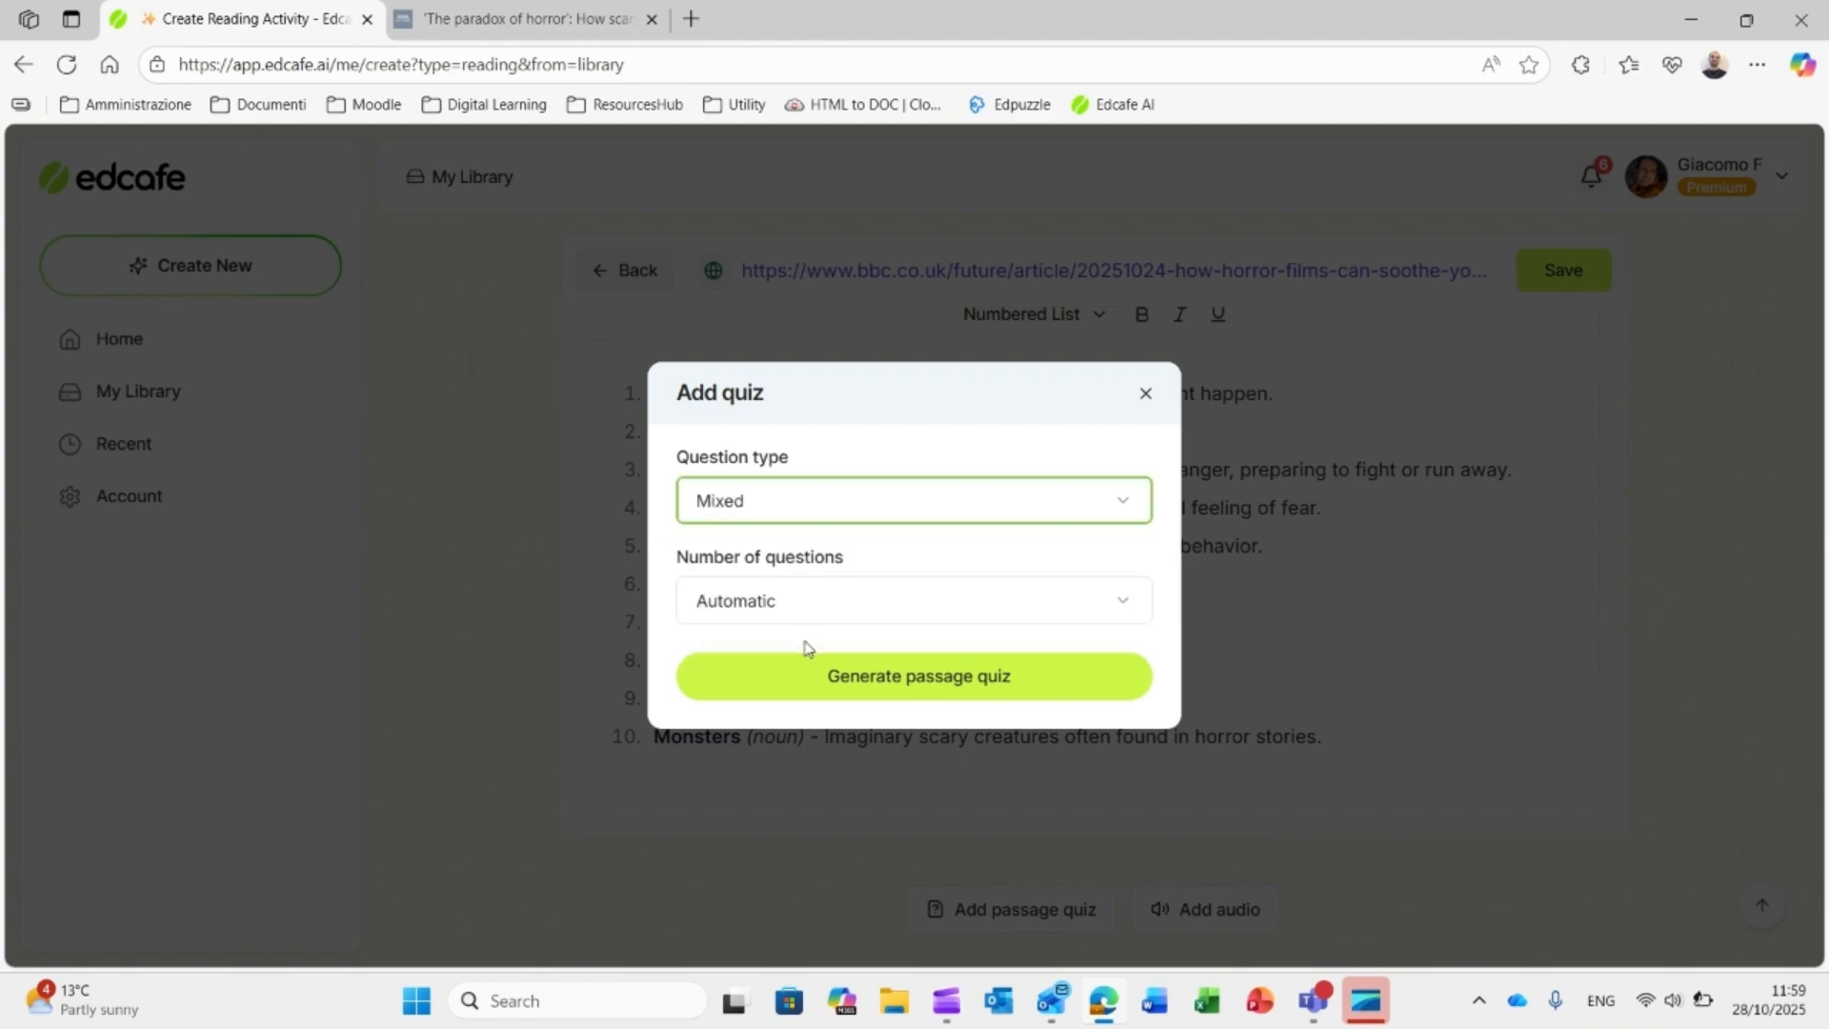
click(779, 606)
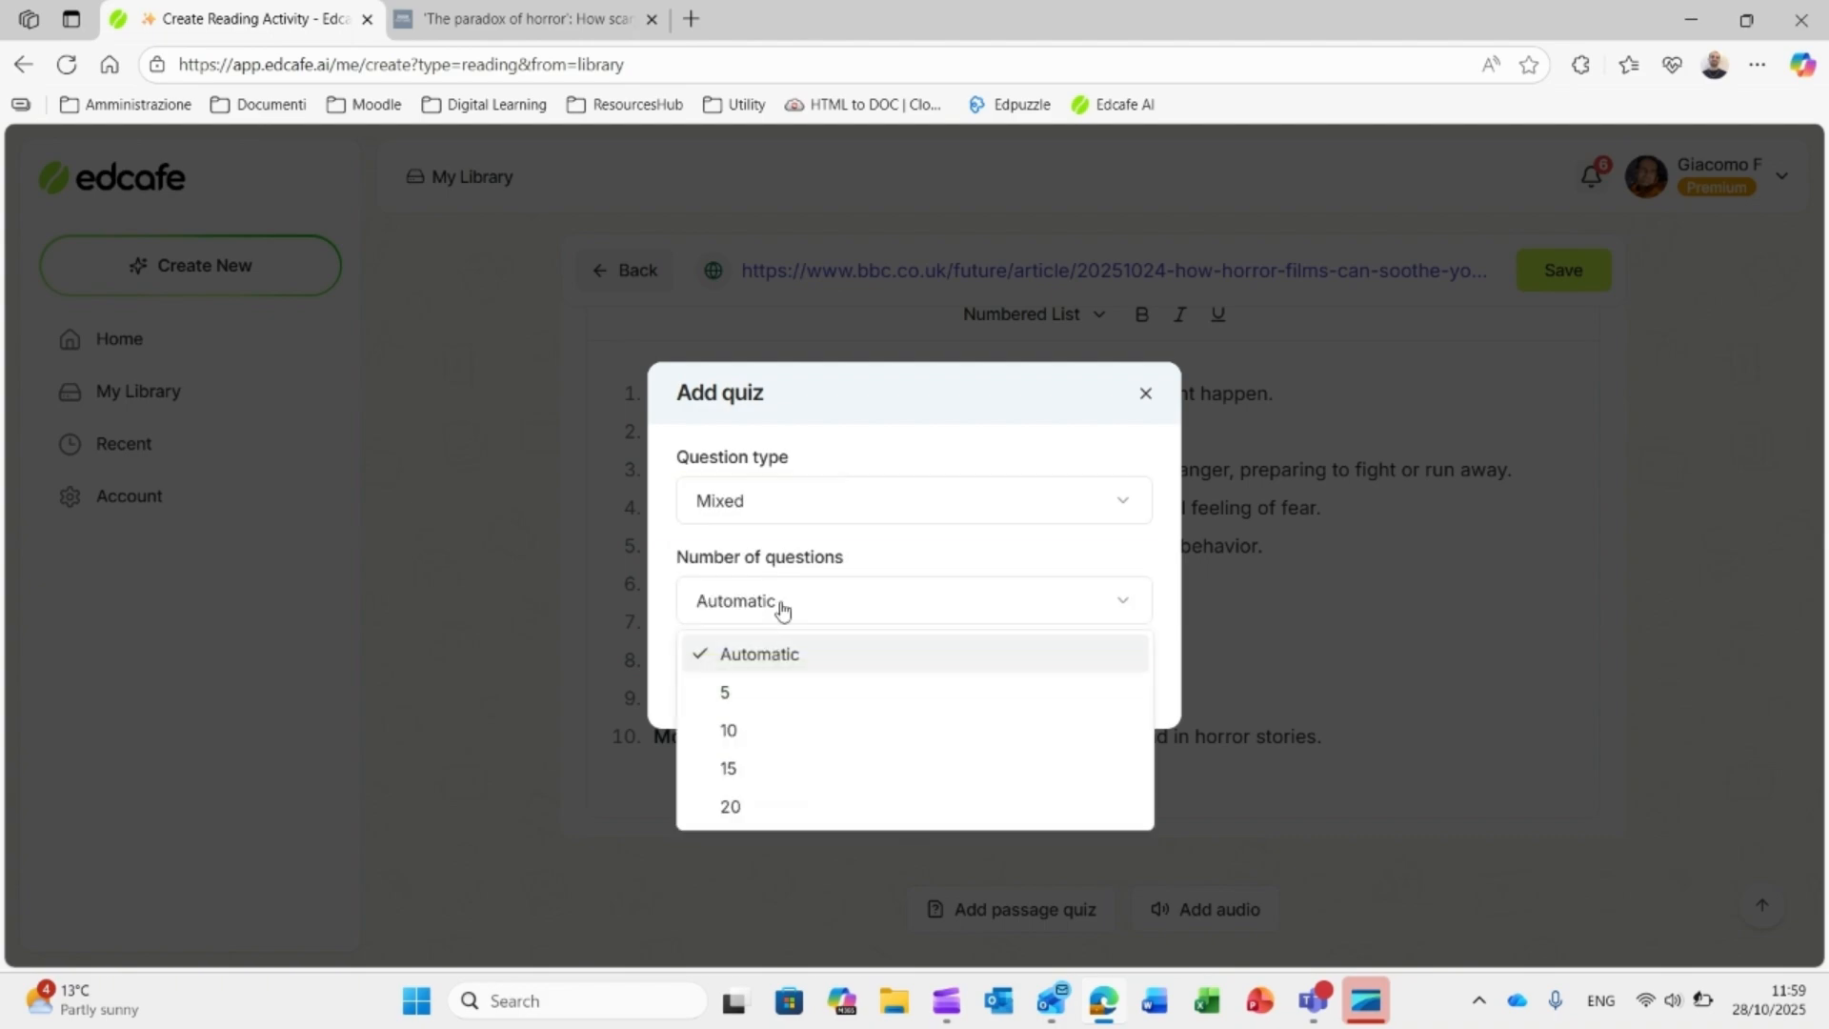
click(747, 690)
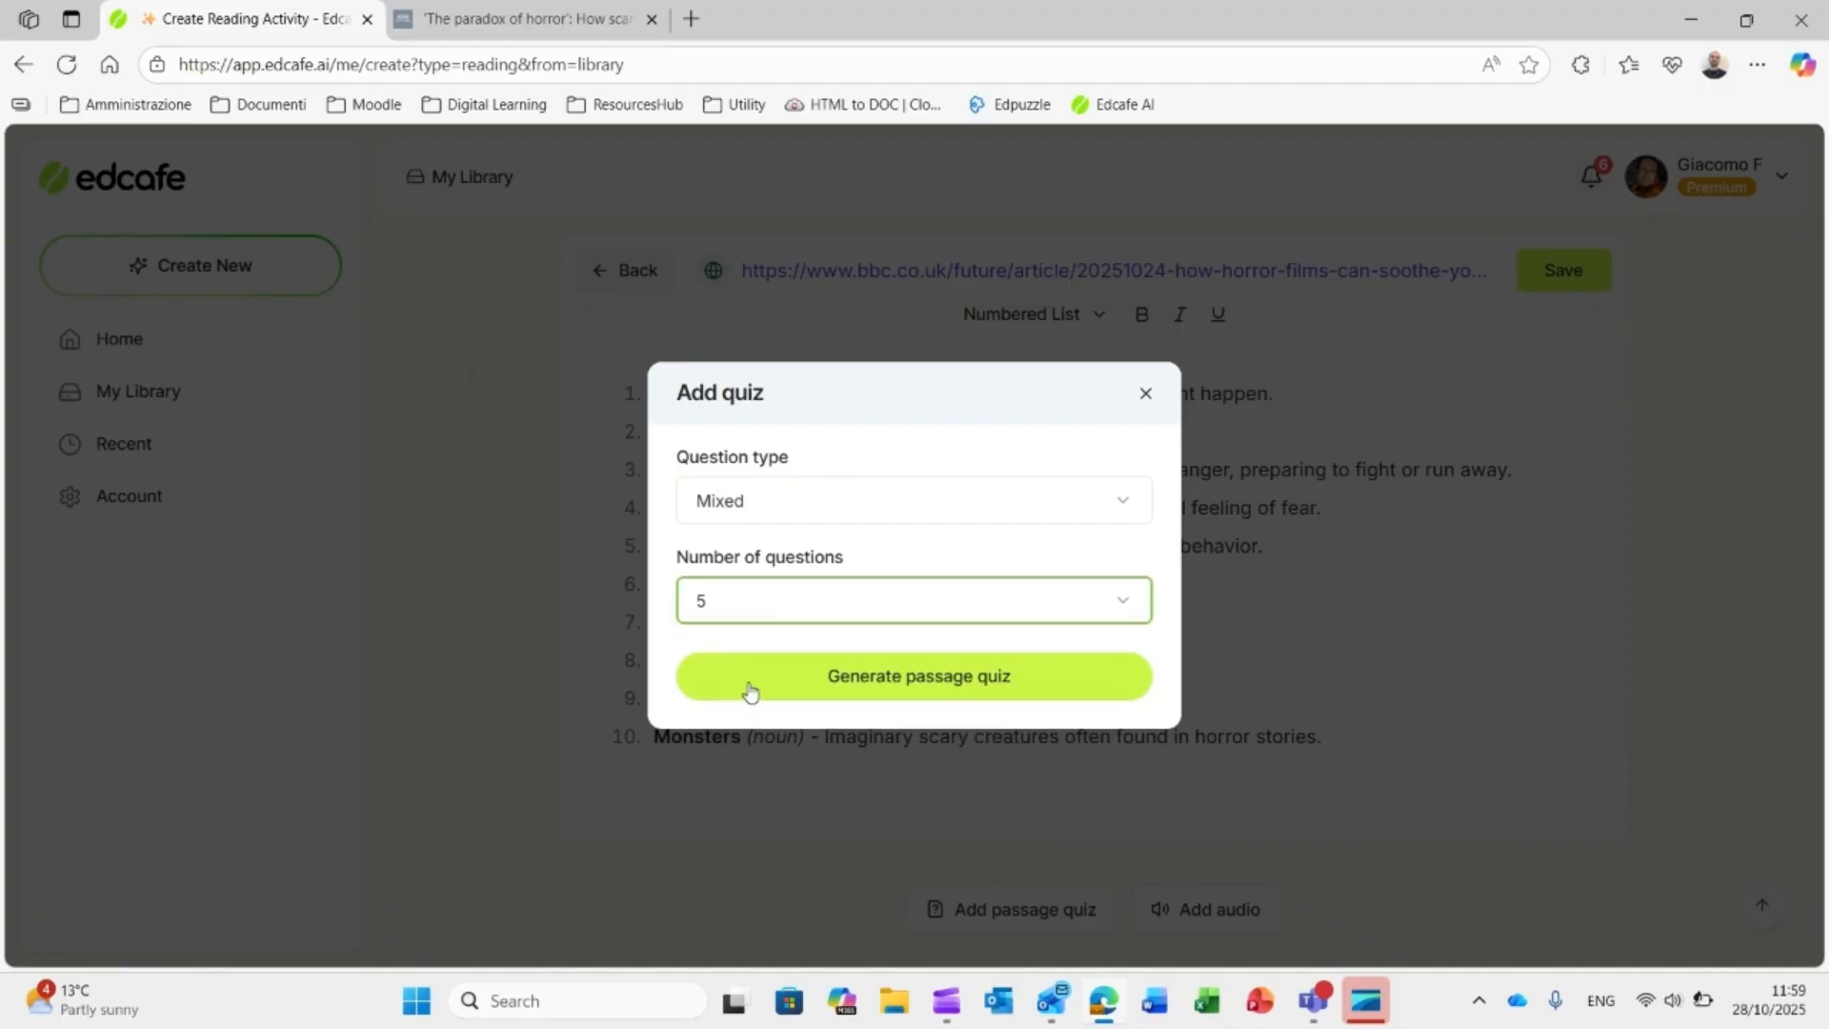
click(831, 678)
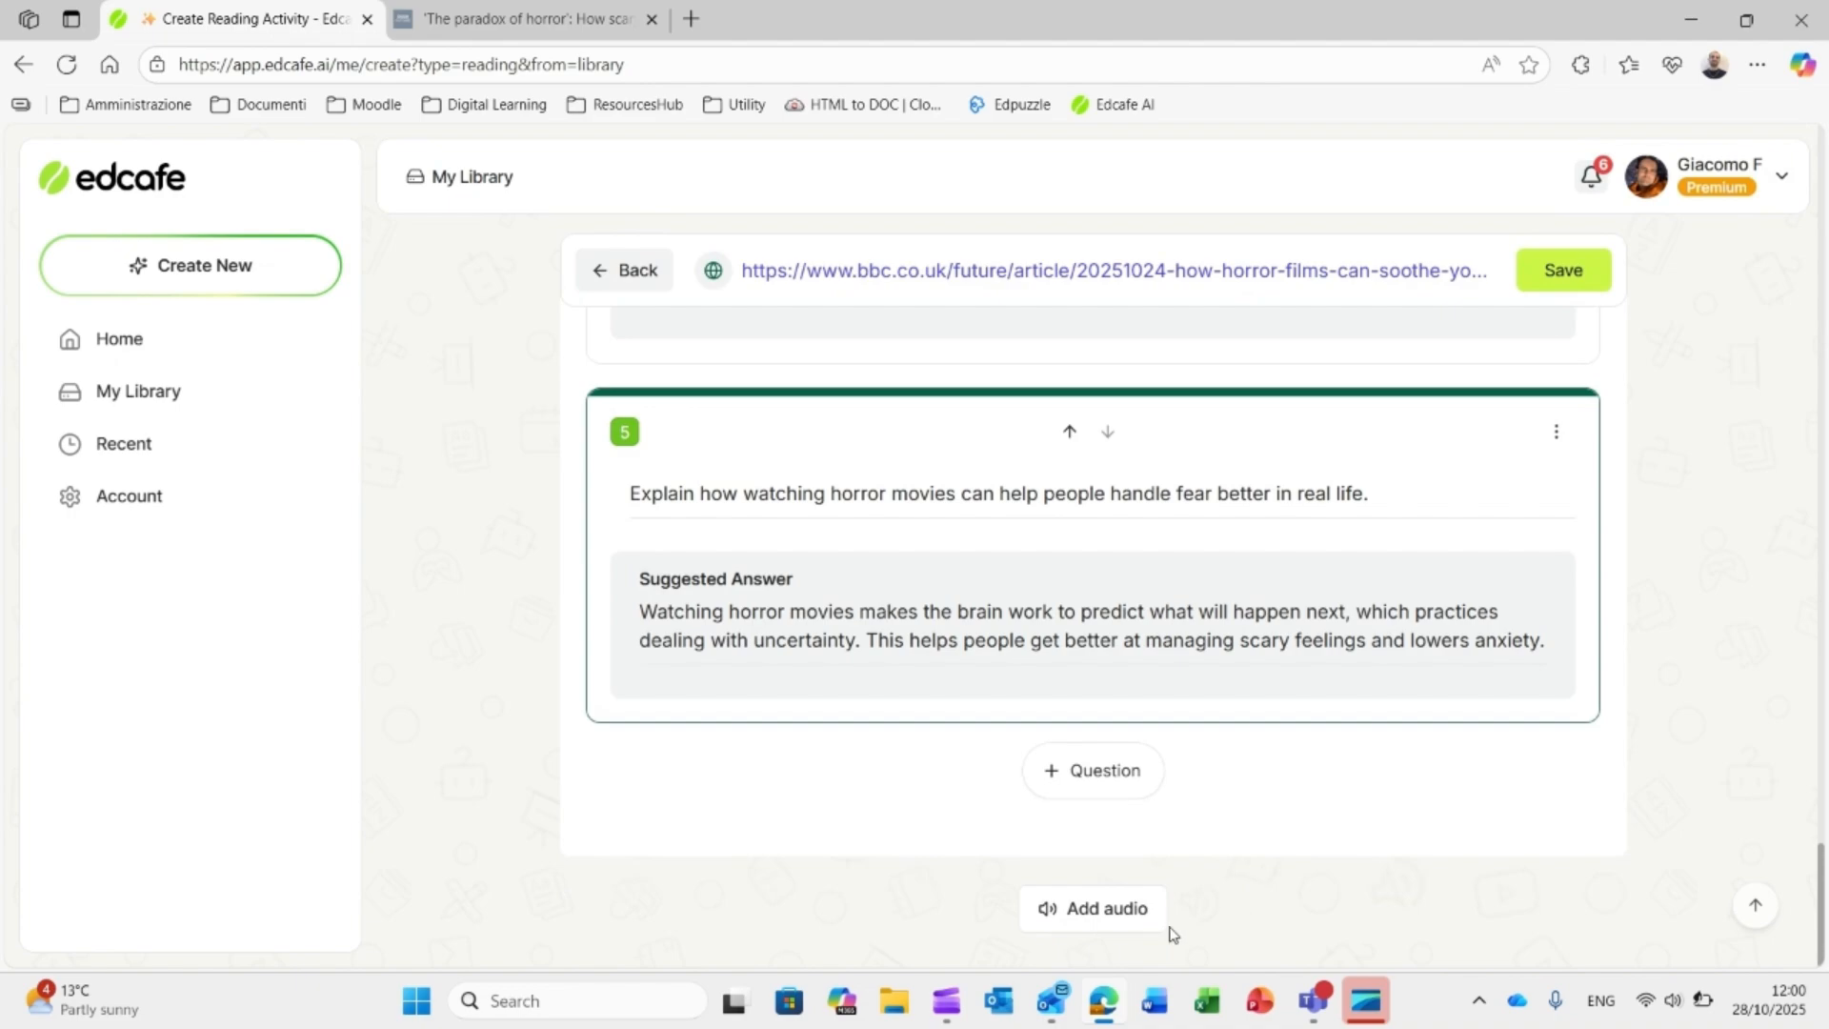
Step: Generate audio for the reading passage using the United Kingdom voice James
click(1121, 917)
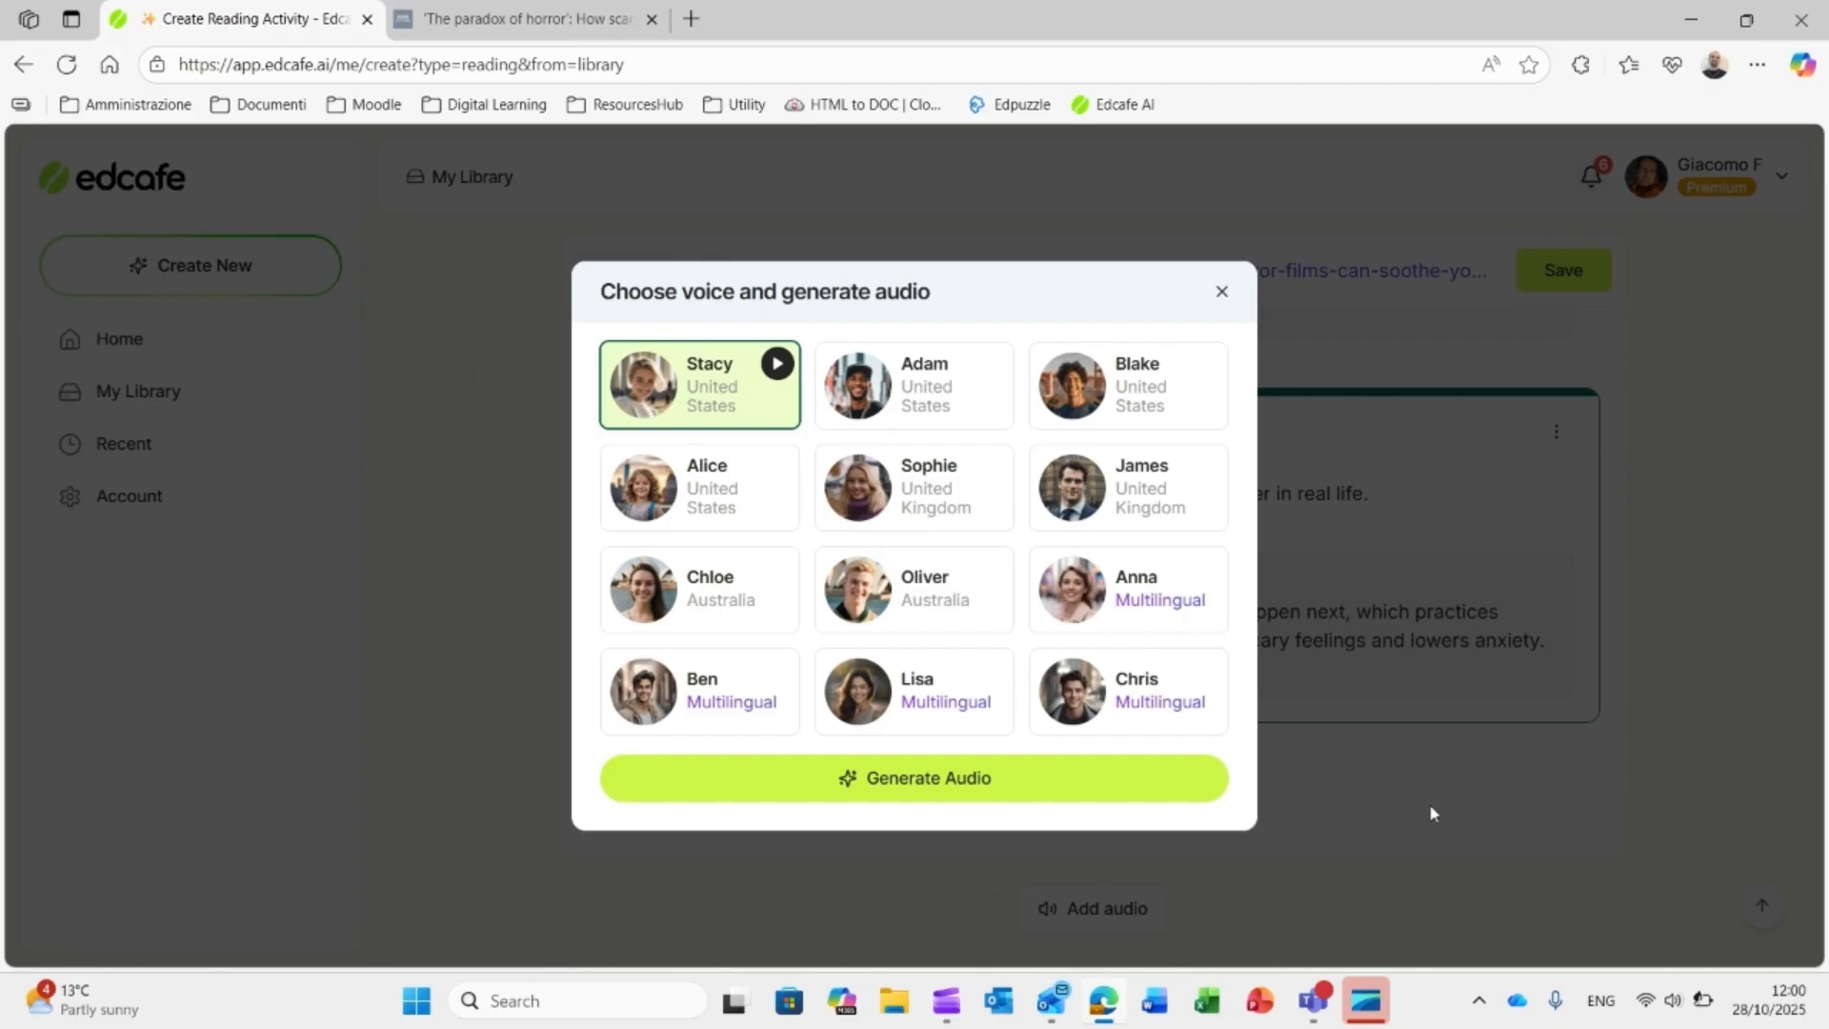
click(1188, 505)
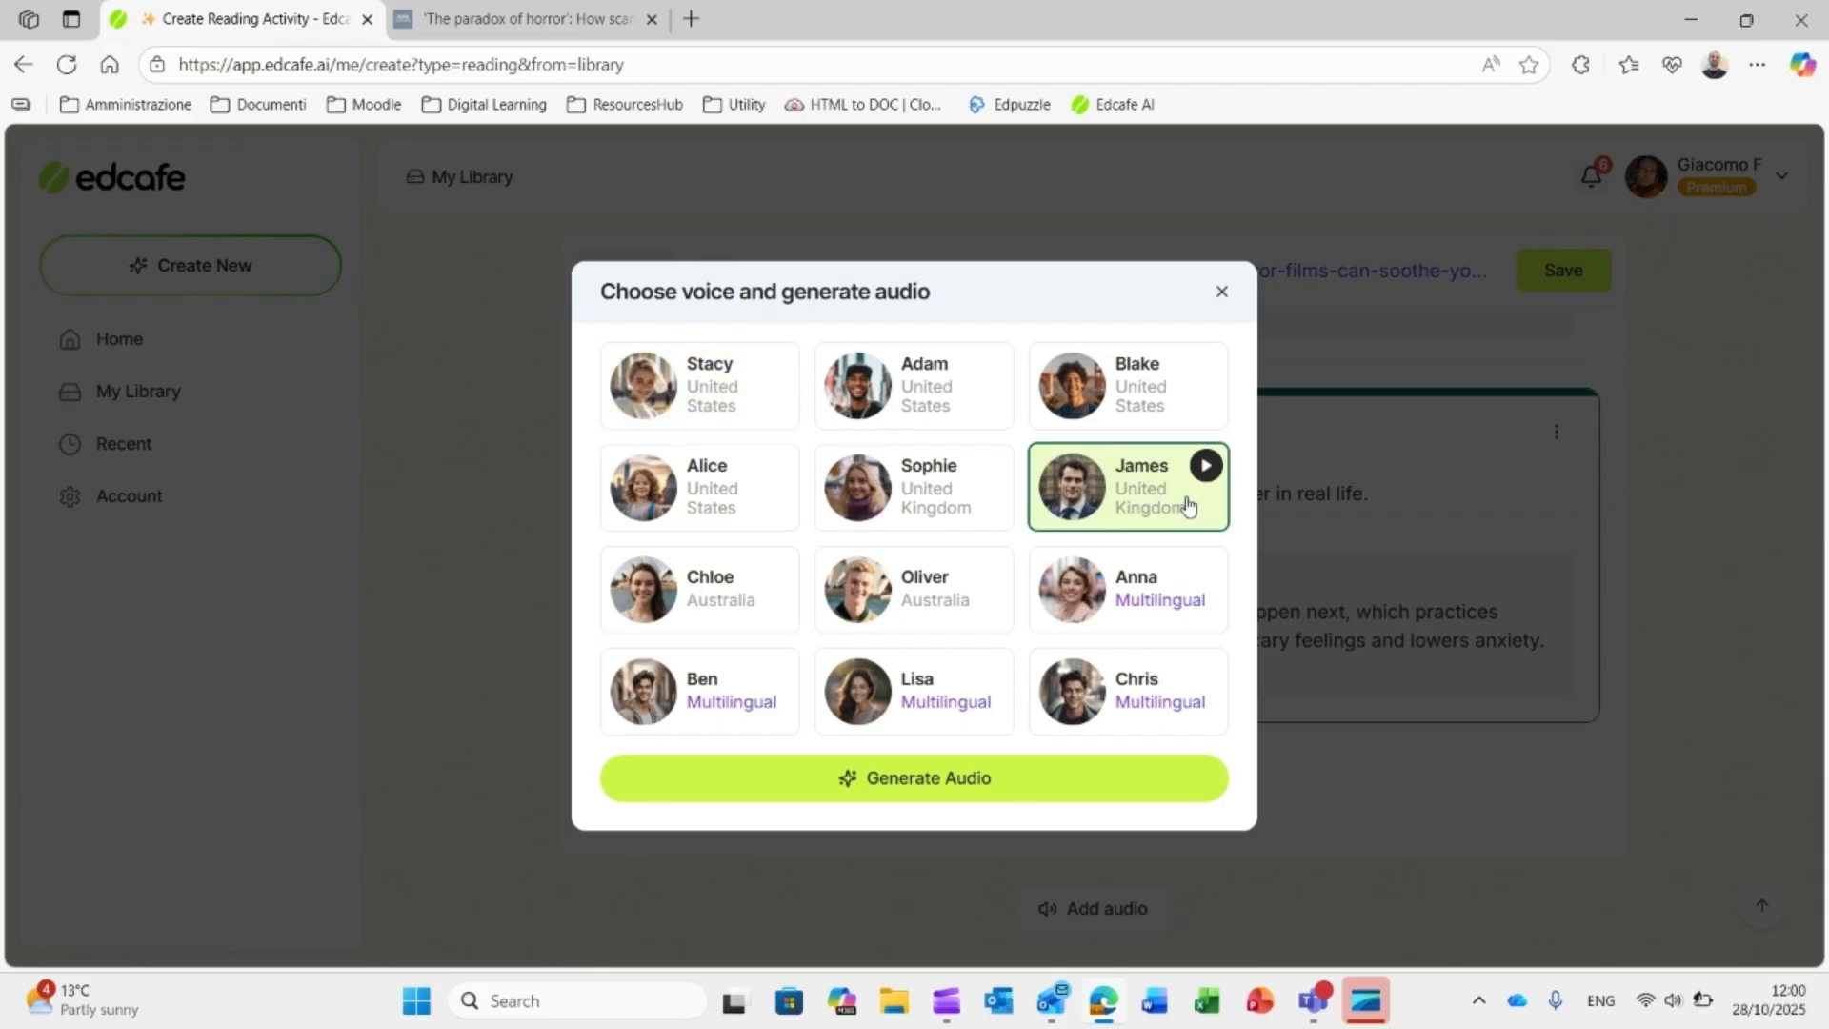
click(935, 788)
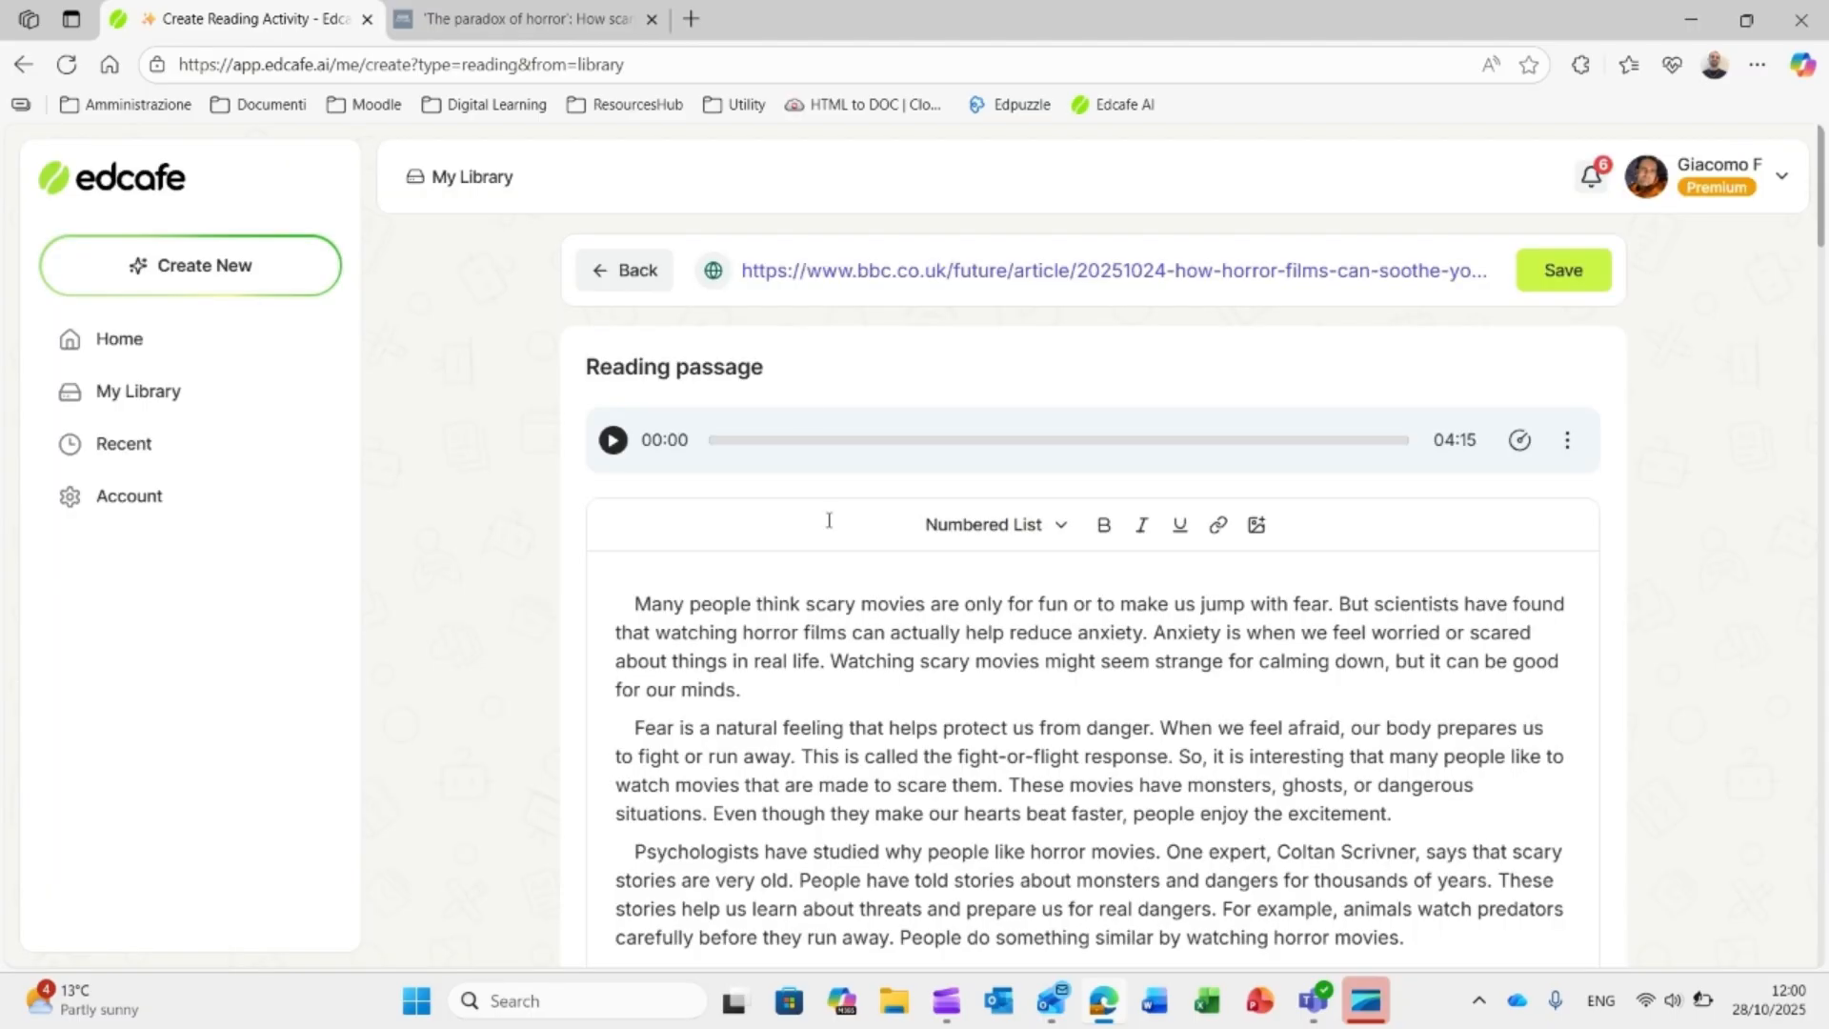
Step: Play a few seconds of the passage audio, pause it, and examine its playback speeds and the options for changing or removing it
click(613, 441)
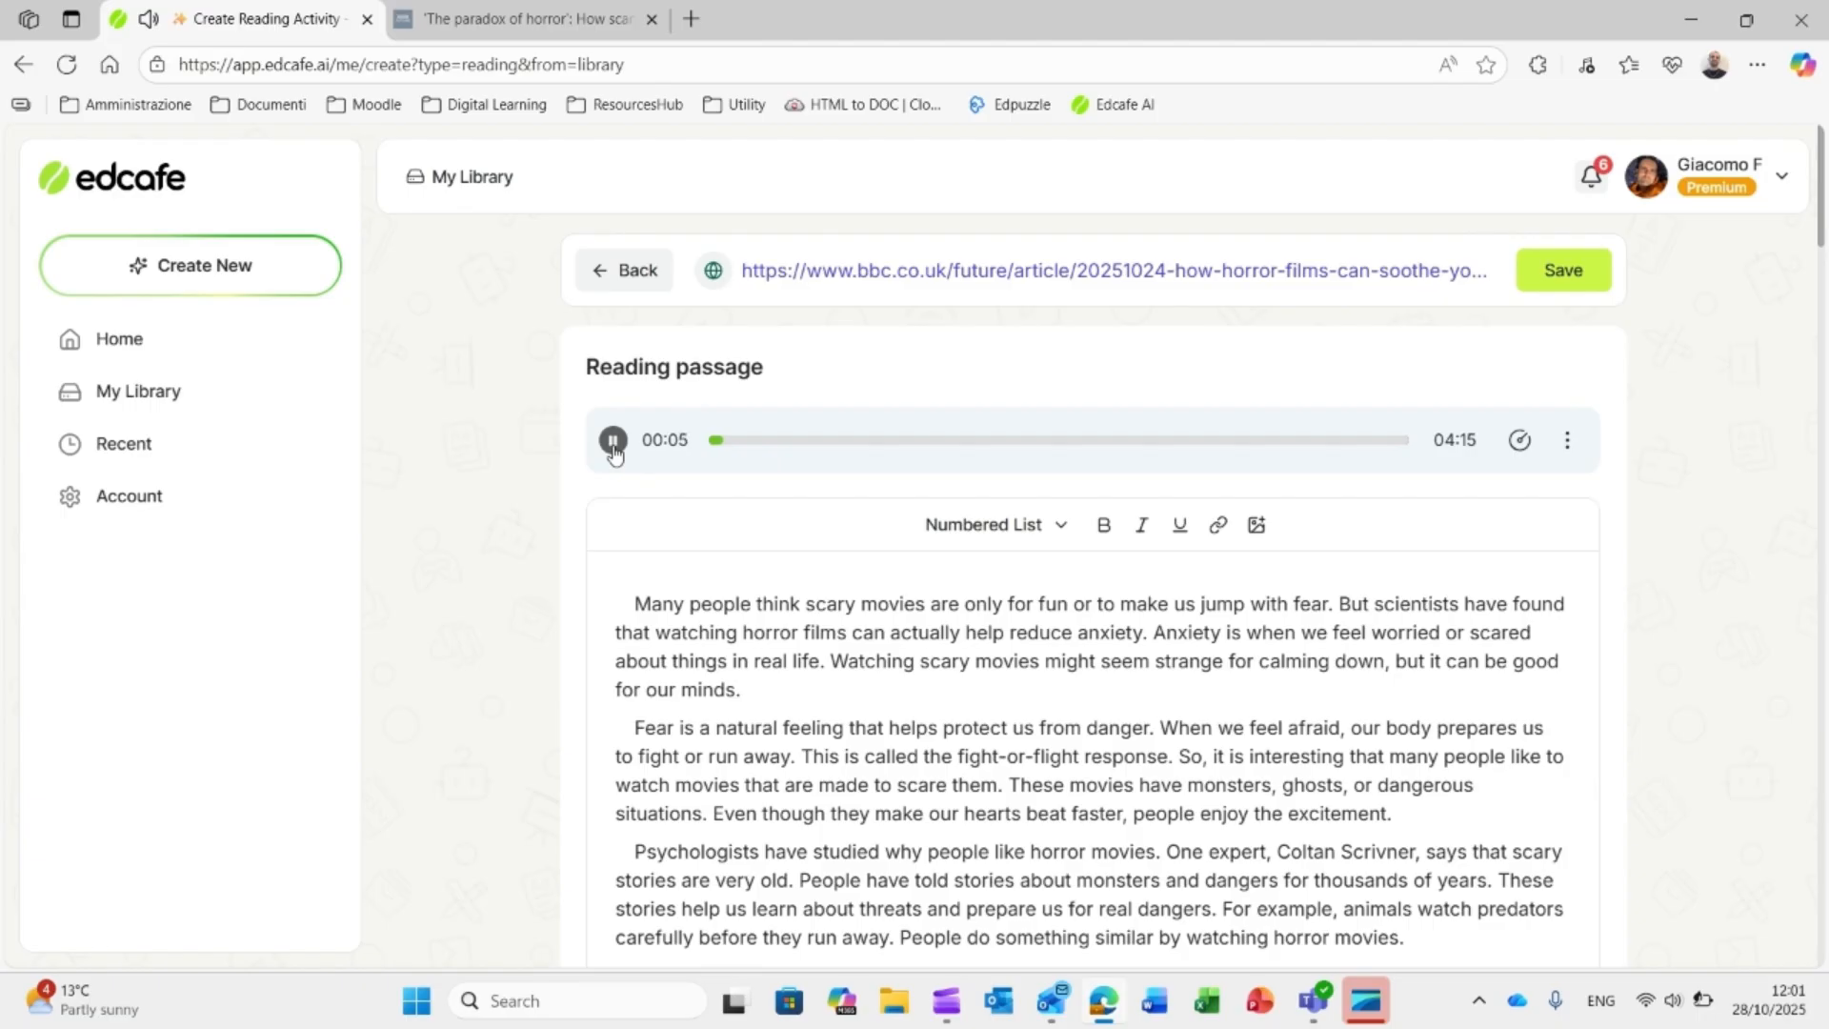
right_click(615, 453)
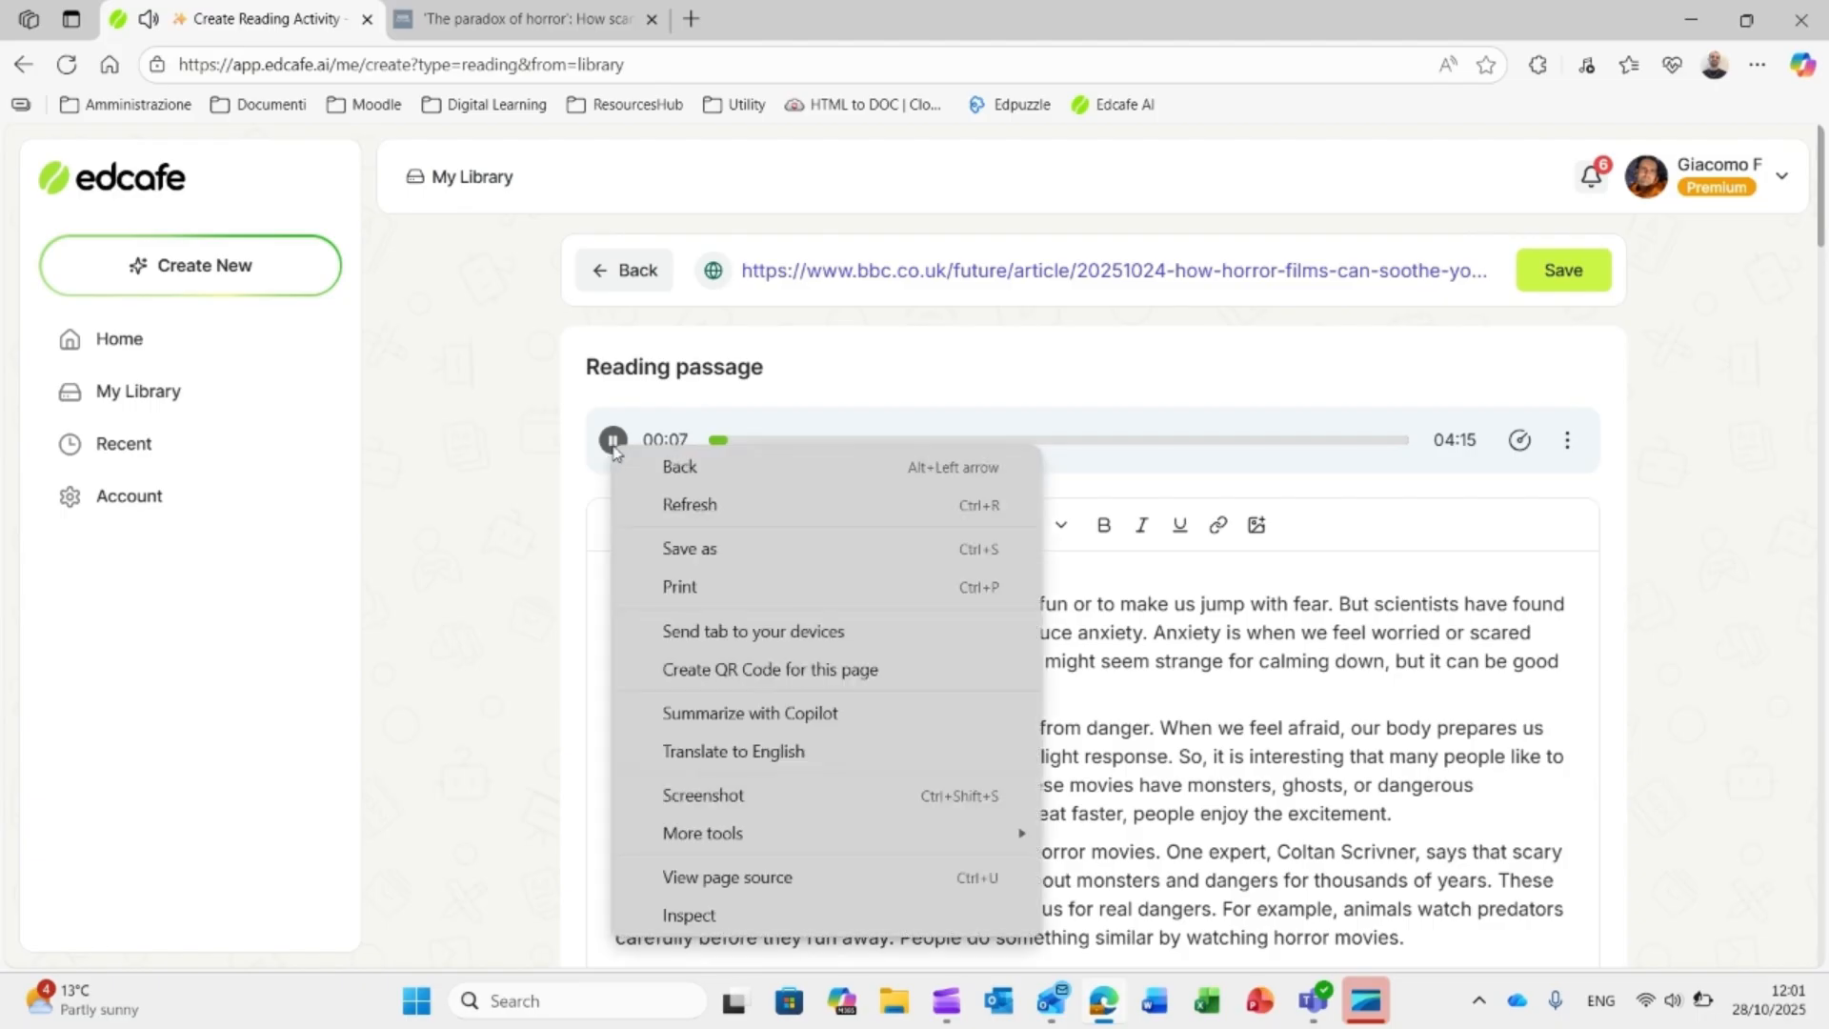
click(614, 442)
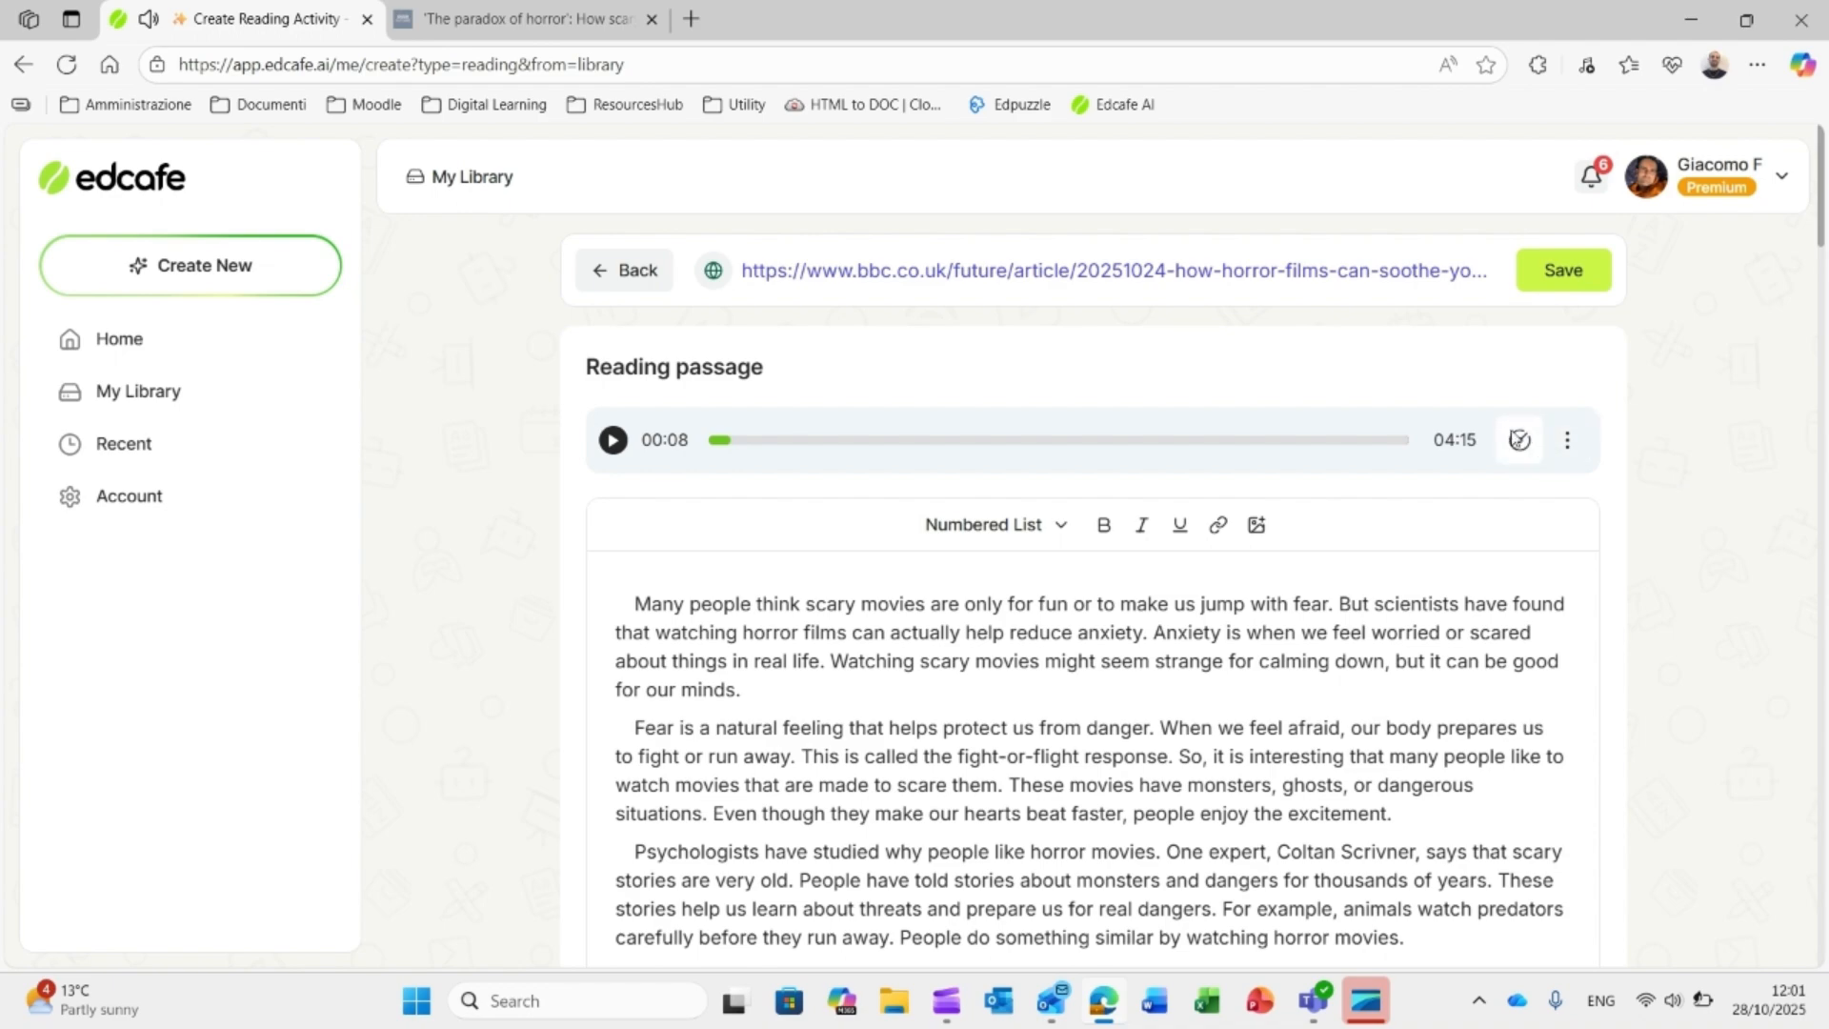
click(1515, 440)
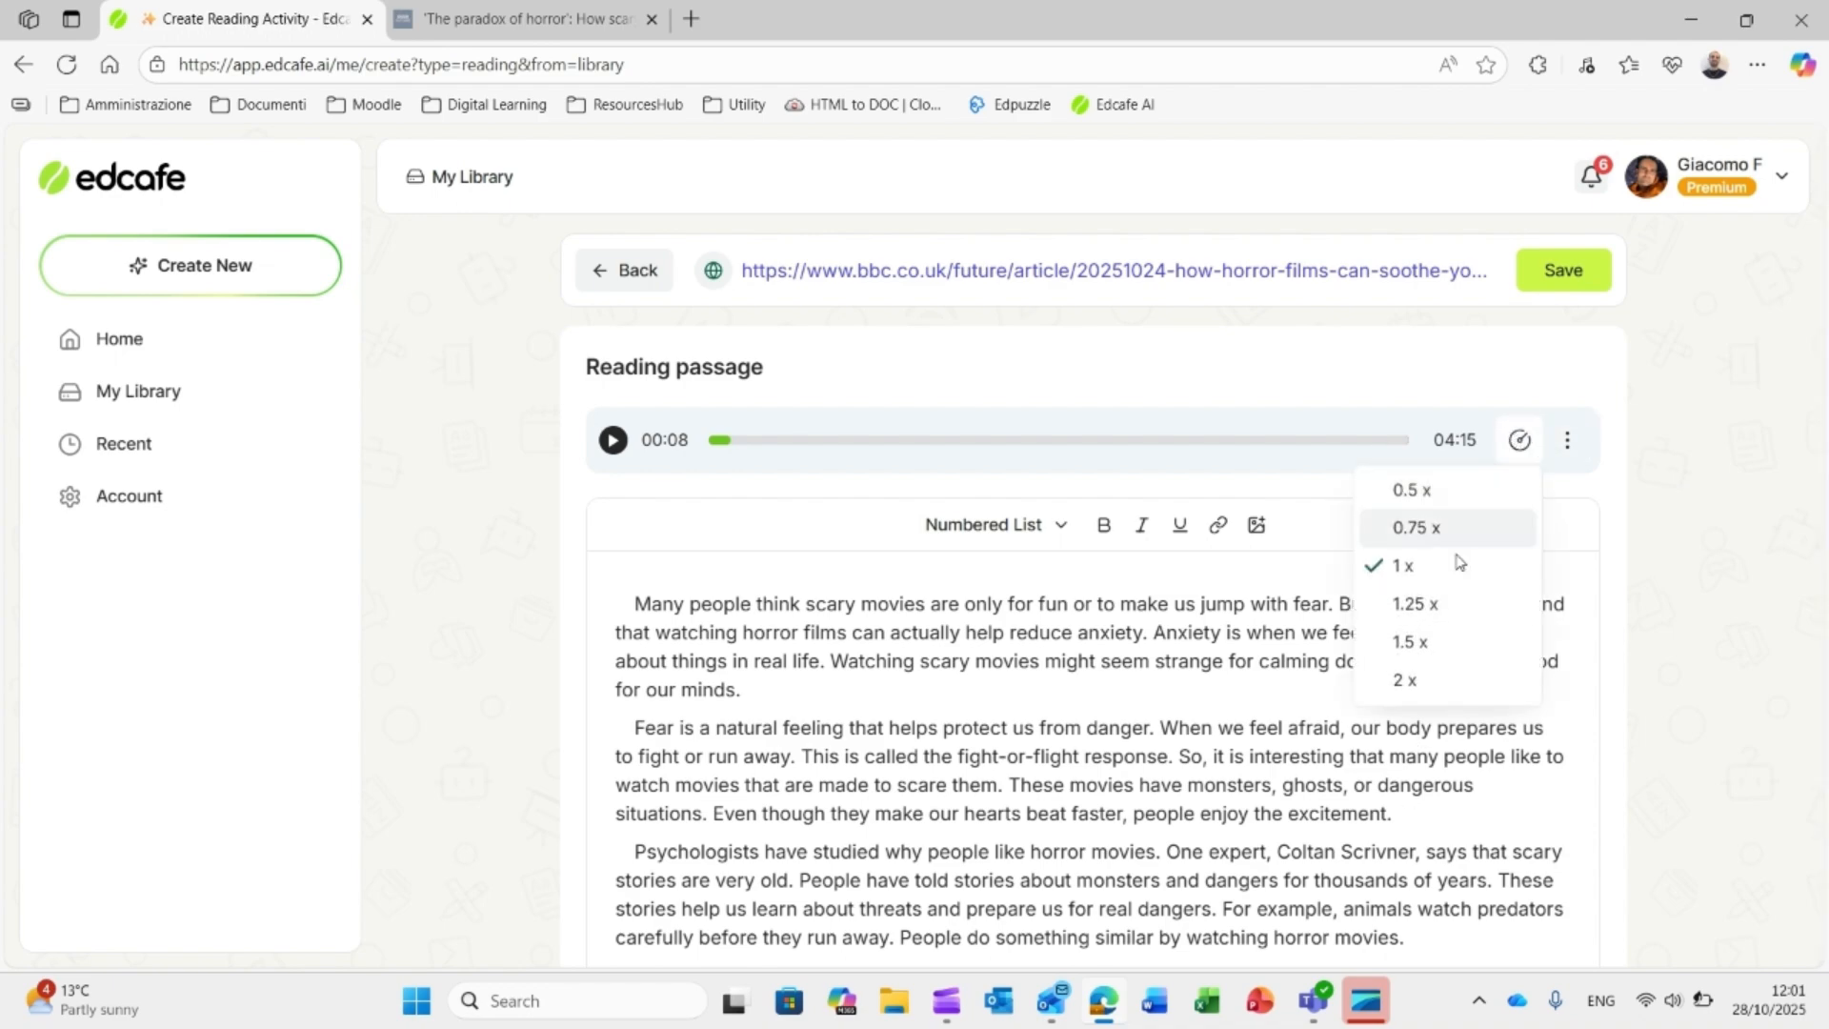
click(1520, 440)
click(1577, 453)
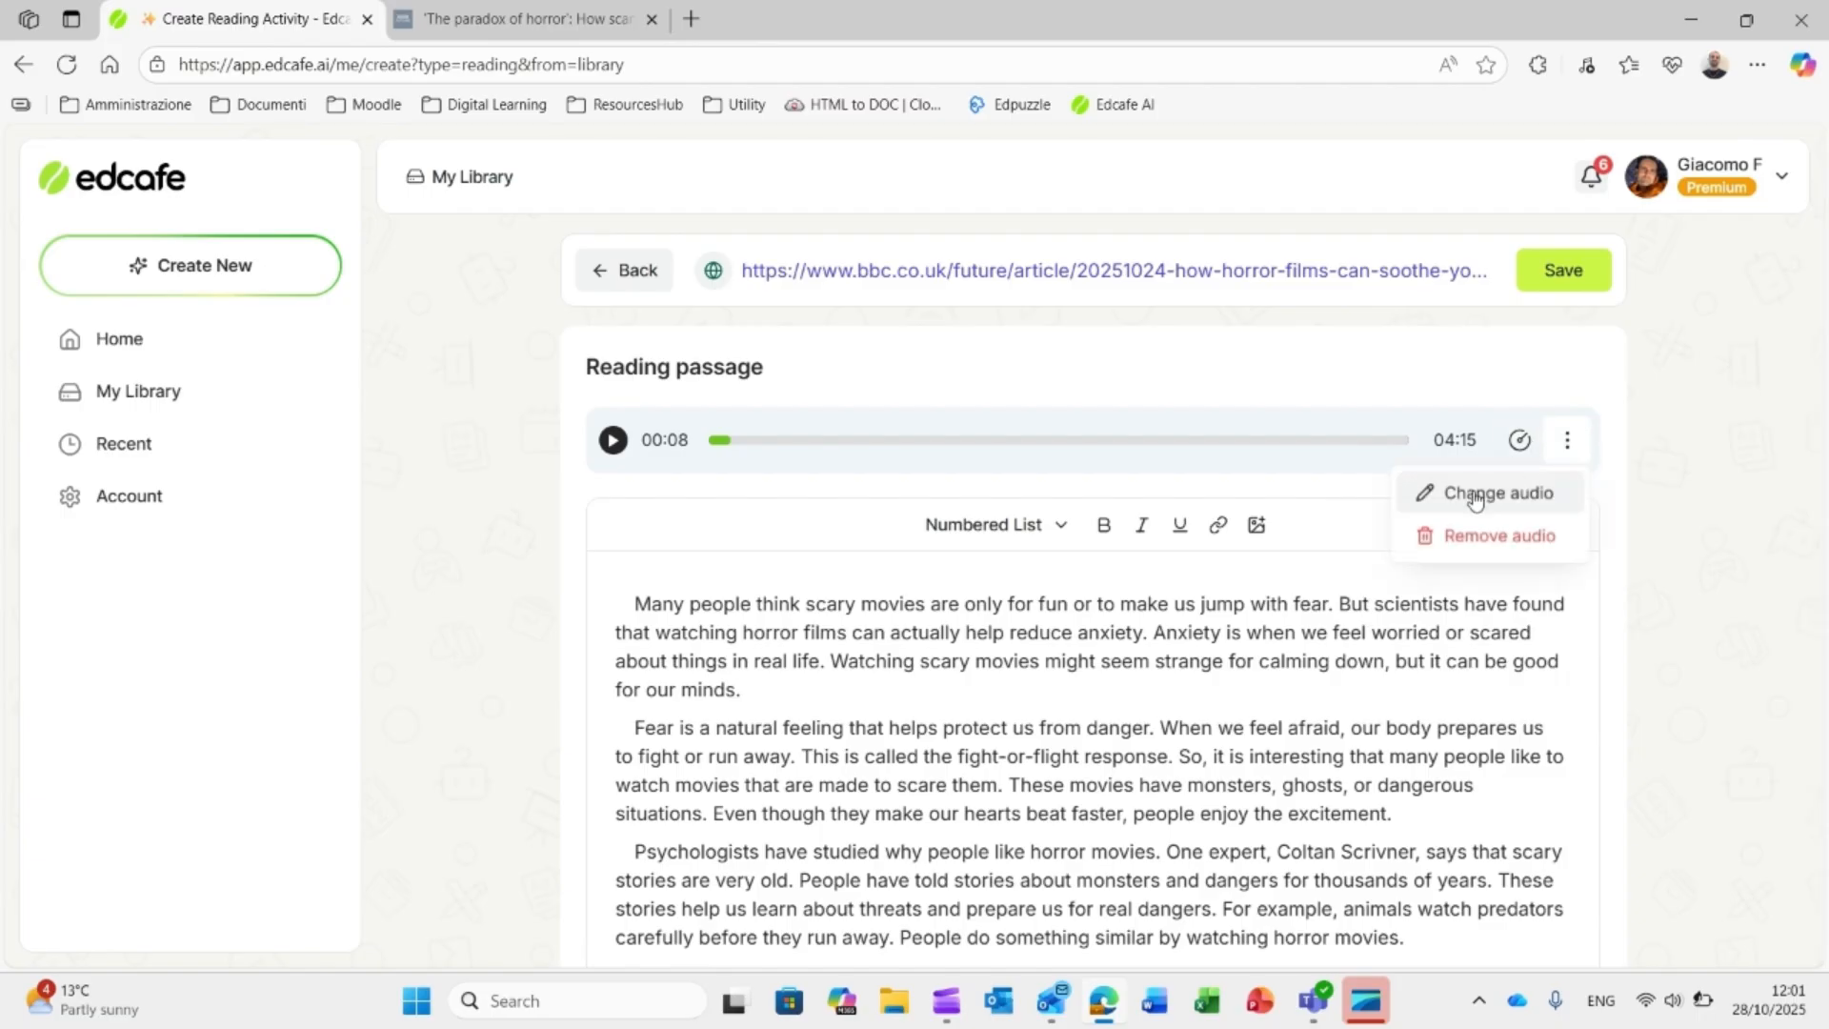
click(1567, 443)
Step: Examine the first quiz question's action options and editable text, retyping the end of "scared" so the wording stays the same
scroll(1098, 815, down, 5)
scroll(1098, 817, down, 10)
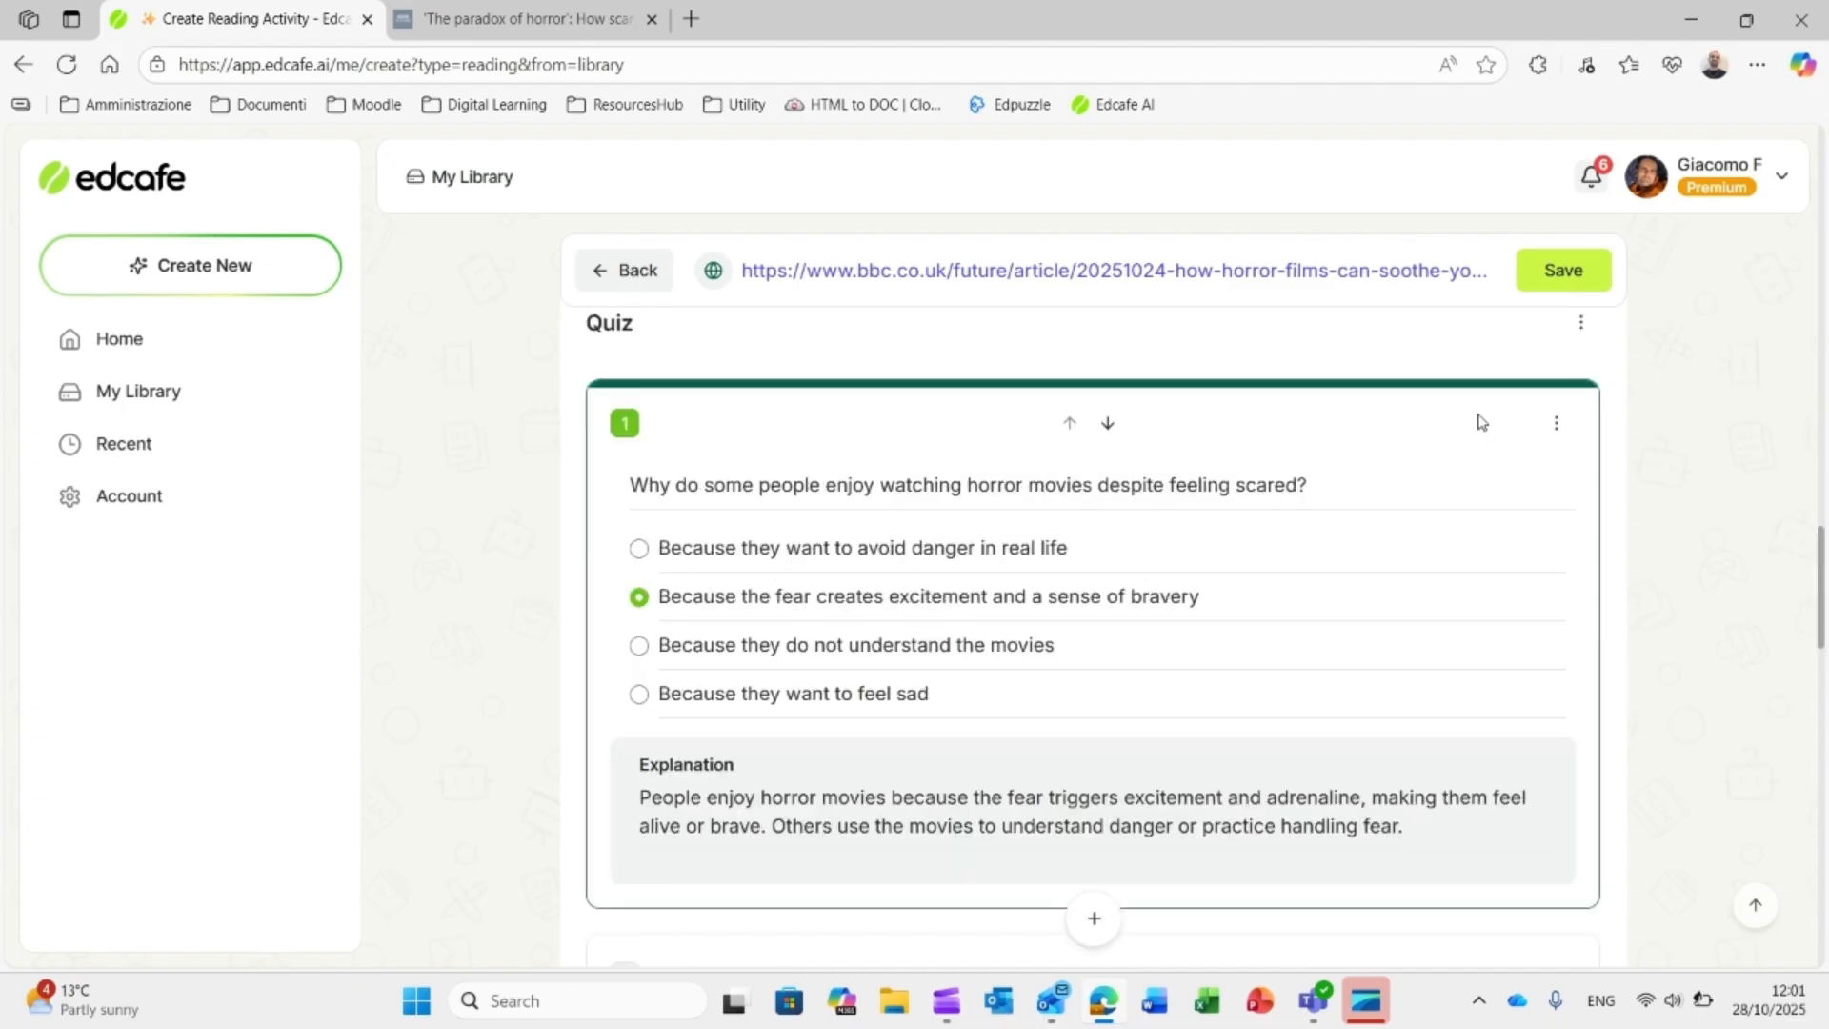
click(1559, 422)
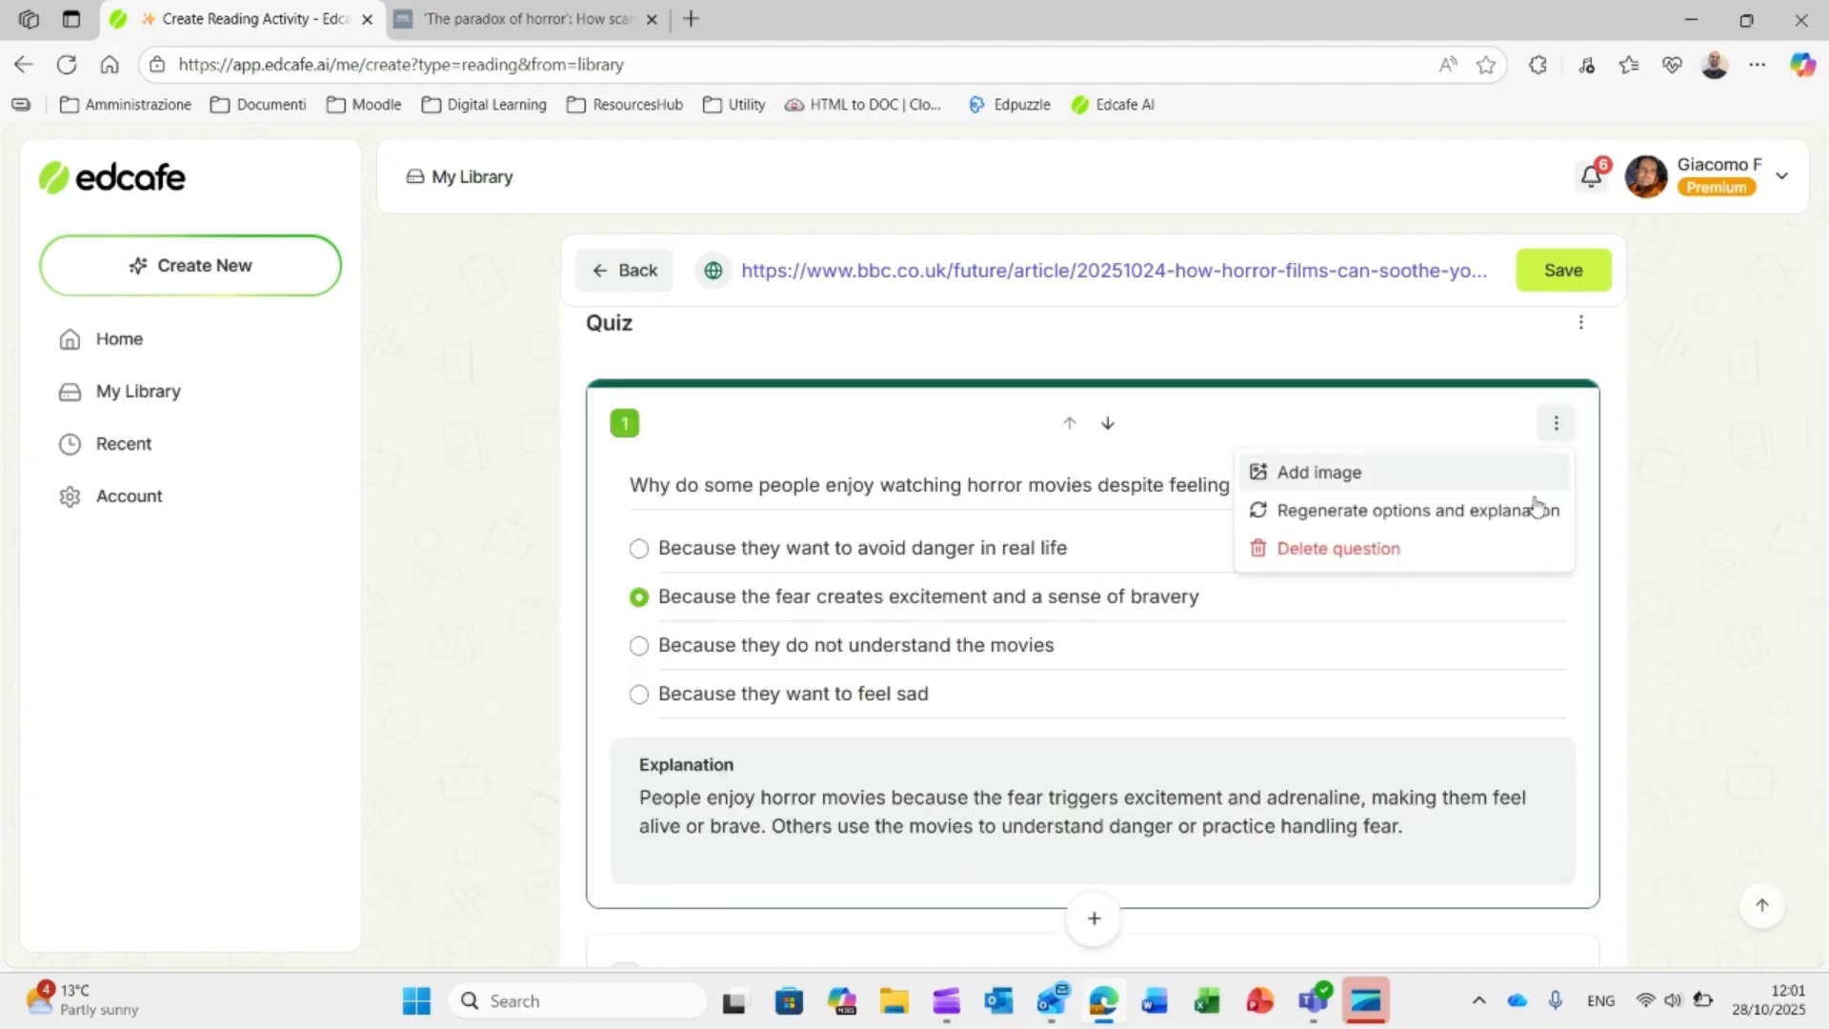
click(1132, 483)
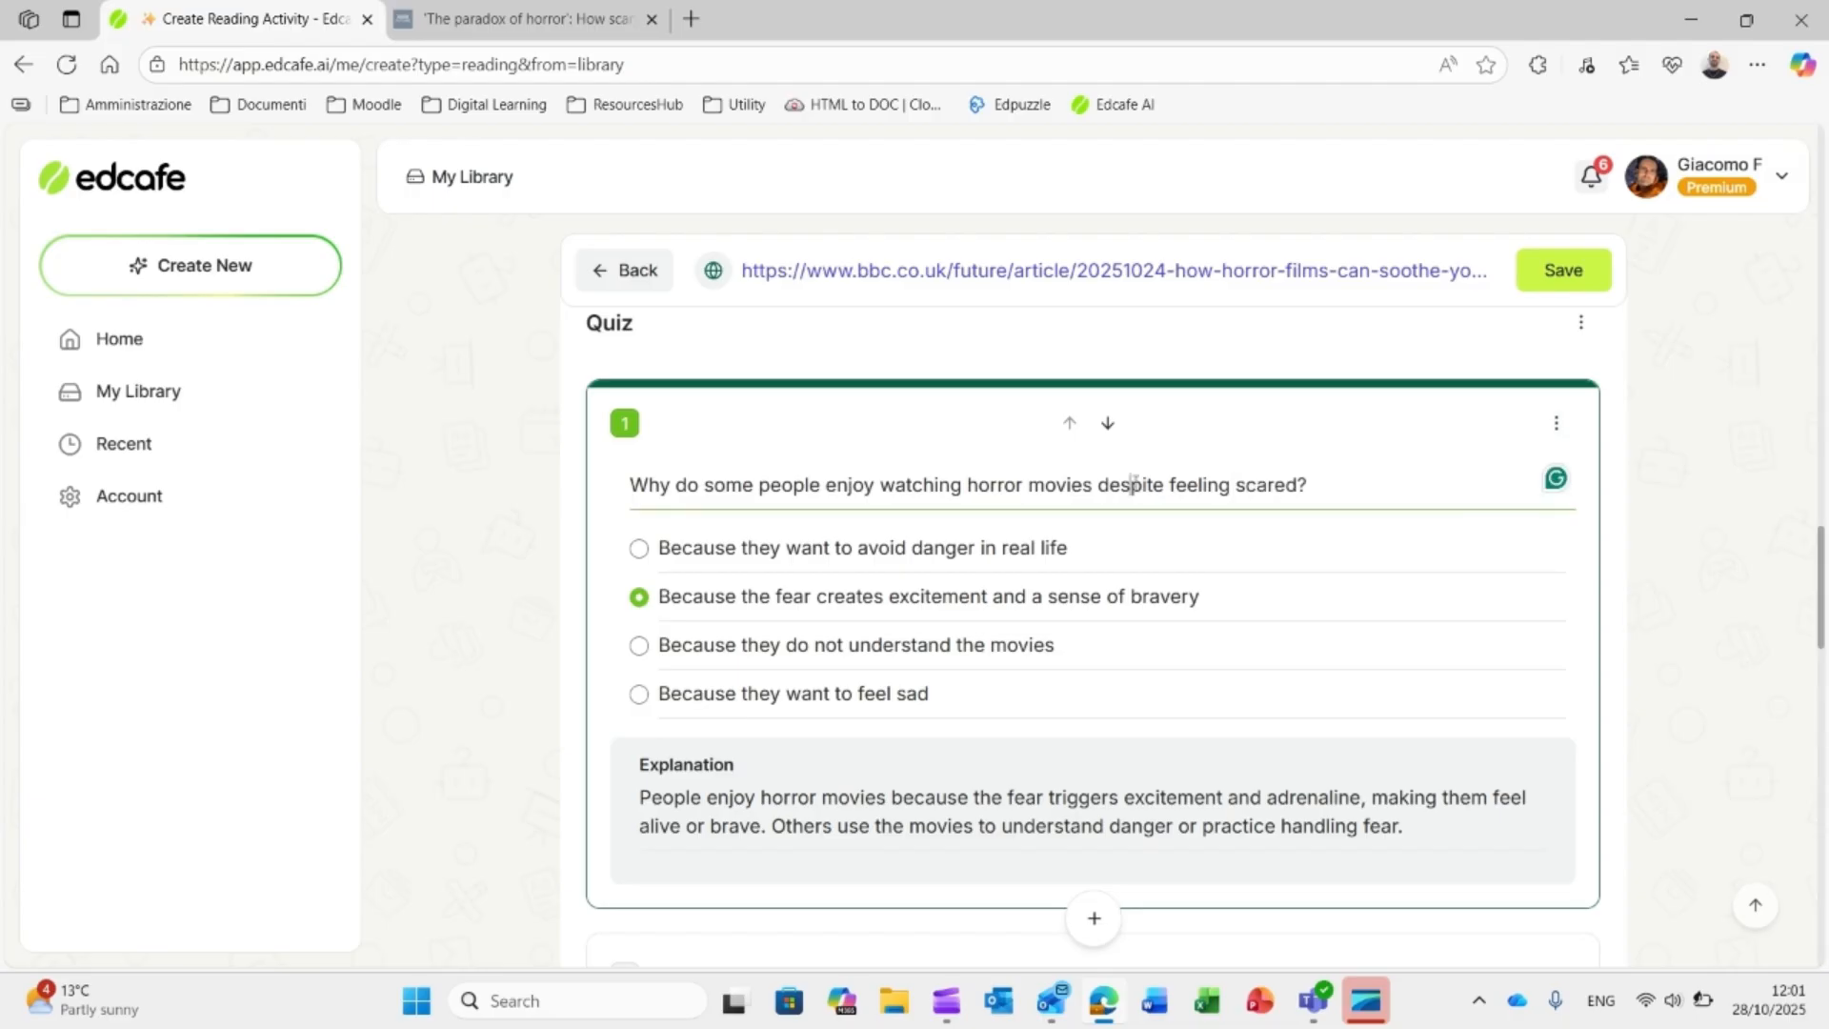
click(1299, 484)
key(BackSpace)
key(BackSpace)
key(BackSpace)
text(red)
click(840, 546)
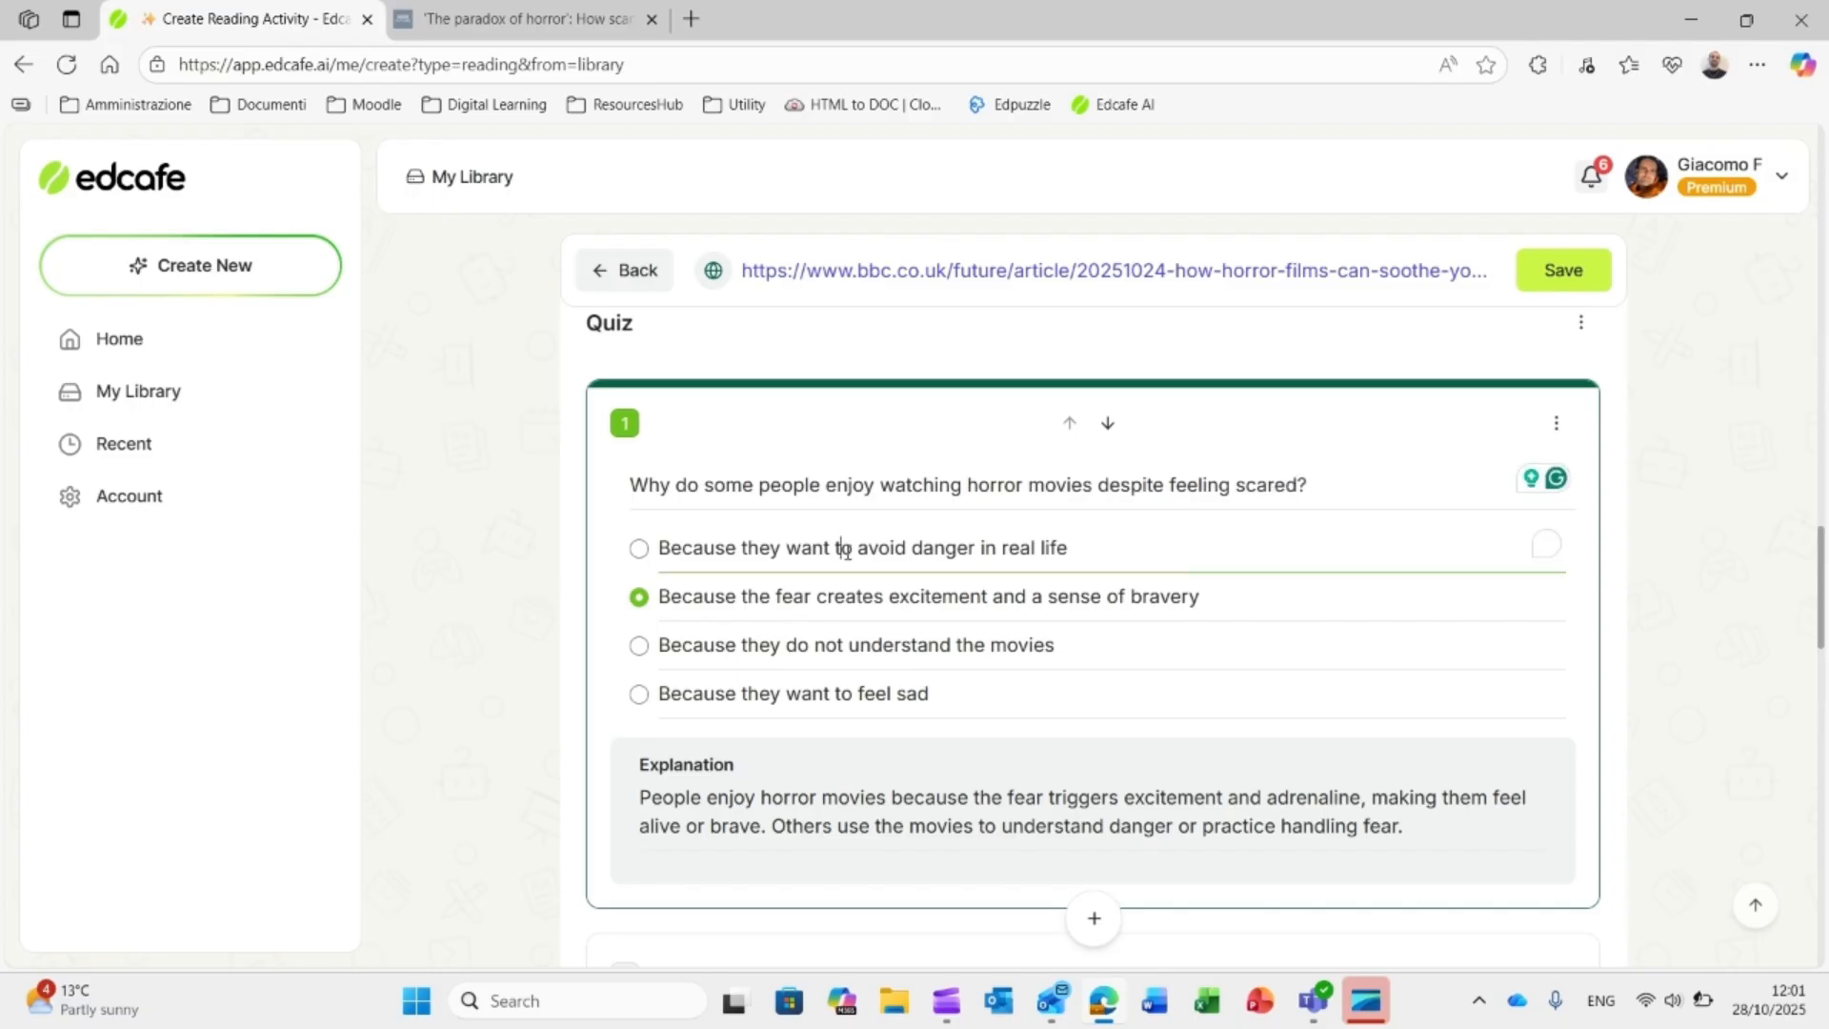
click(858, 800)
click(1556, 424)
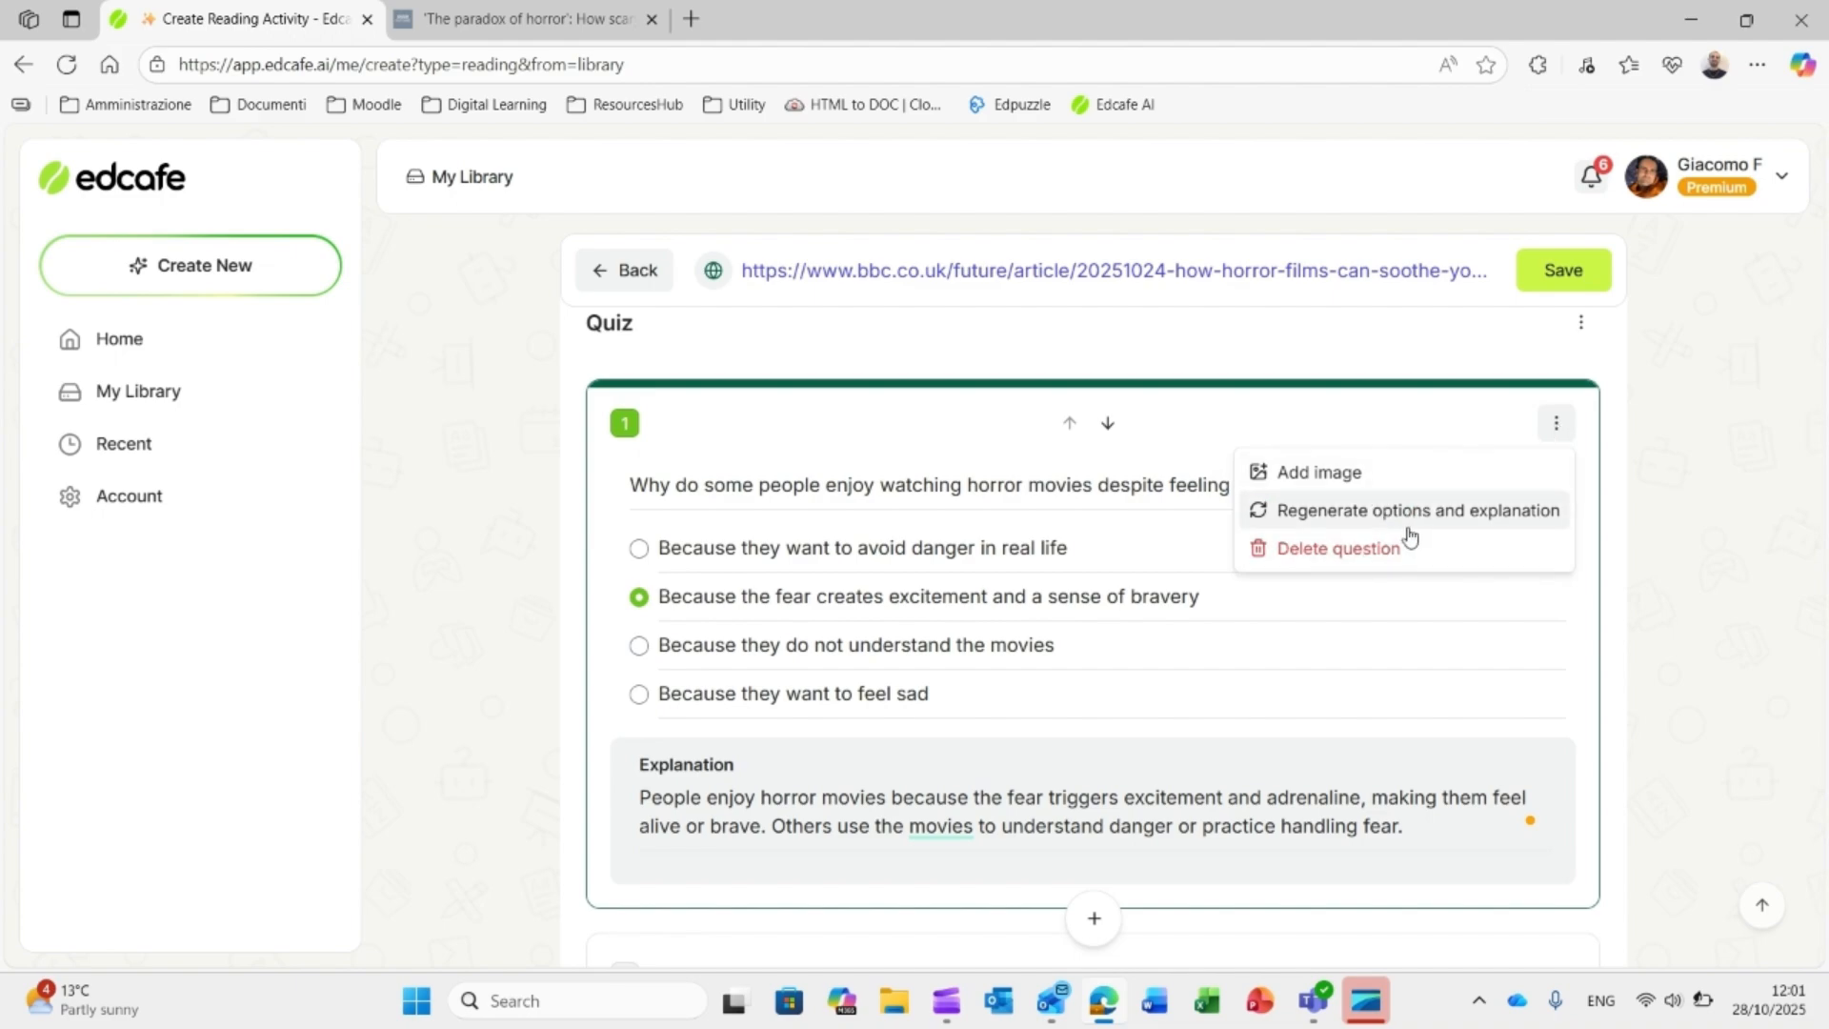
click(1745, 484)
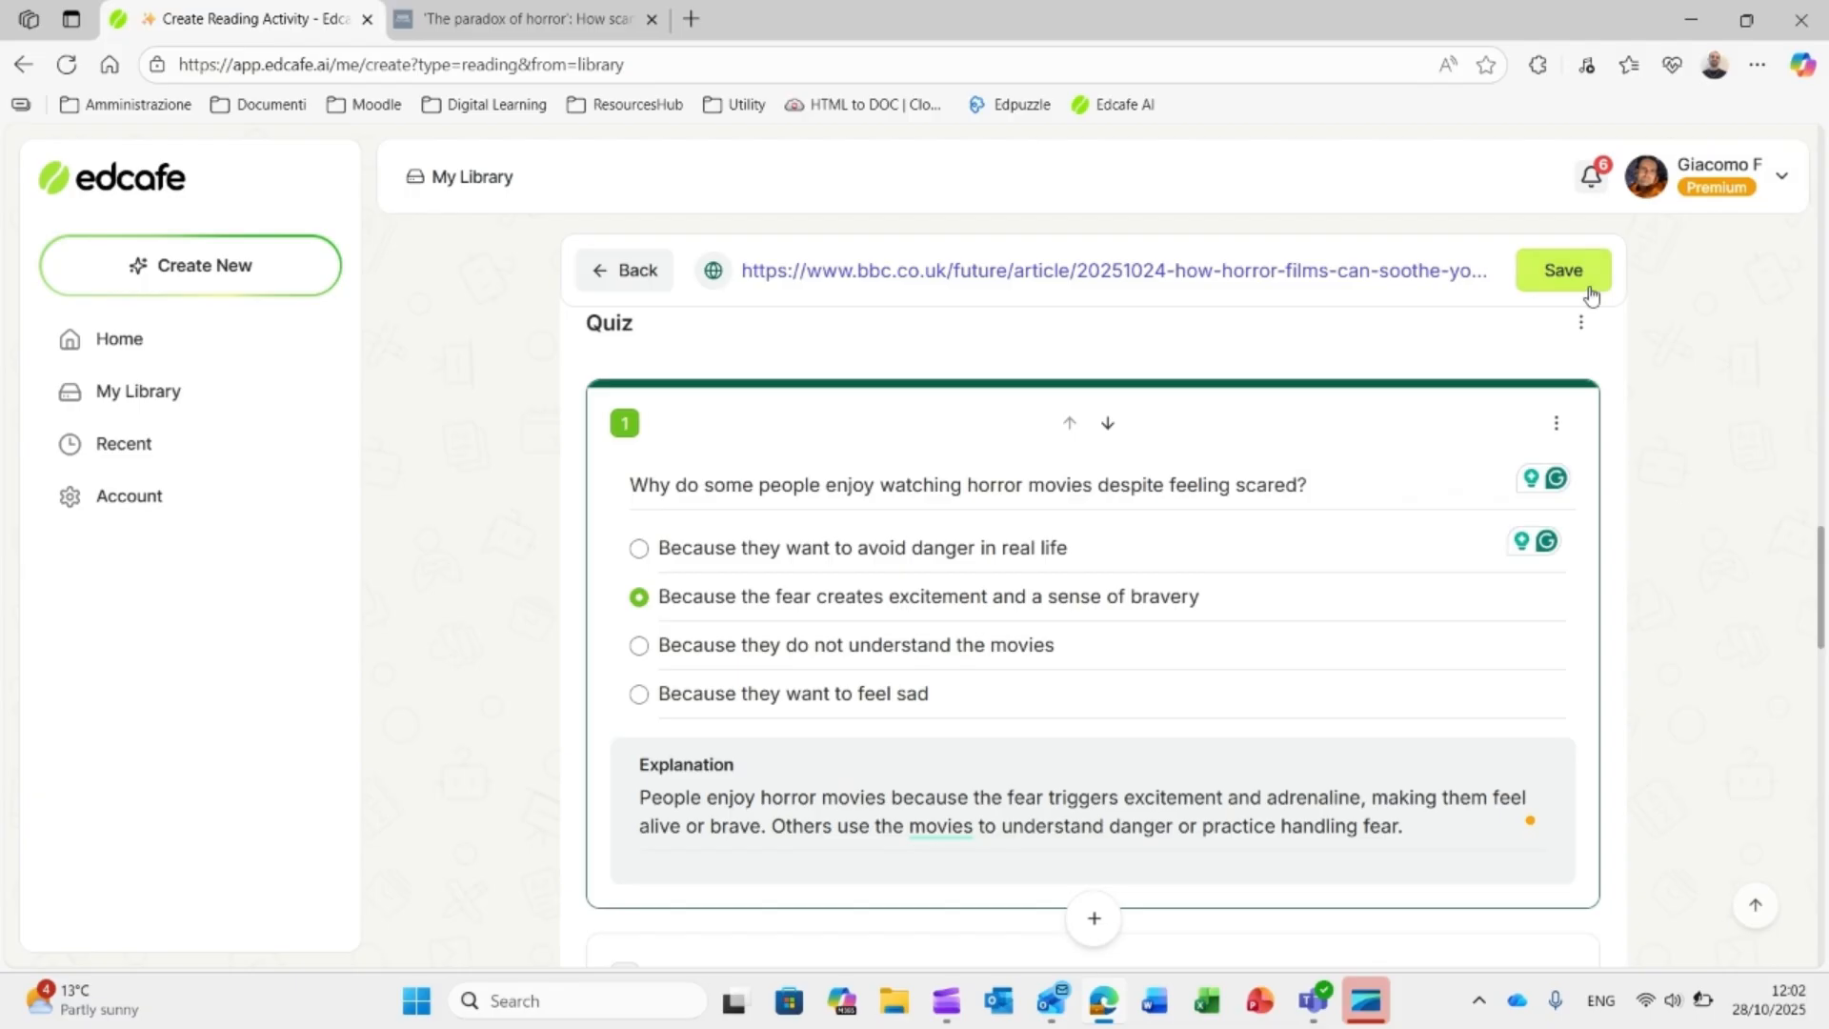
Step: Save the reading activity and copy its assignment link for students
scroll(1589, 293, up, 10)
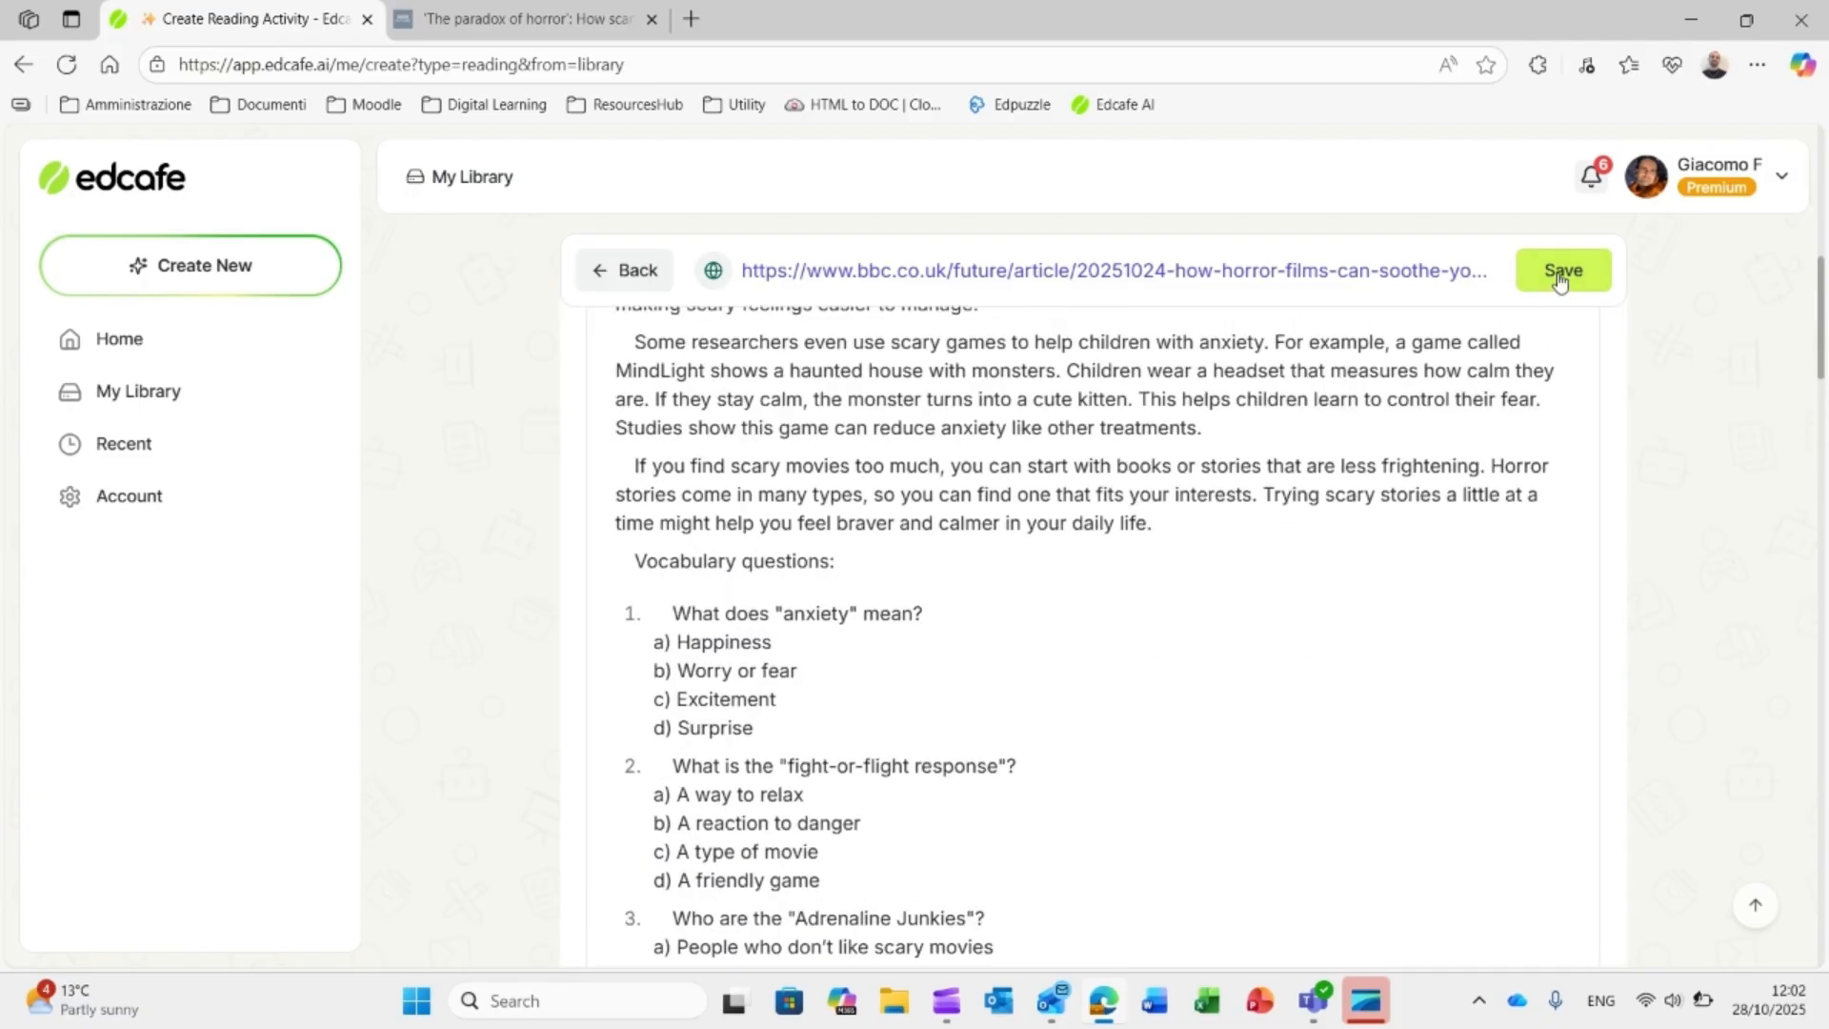
click(1559, 277)
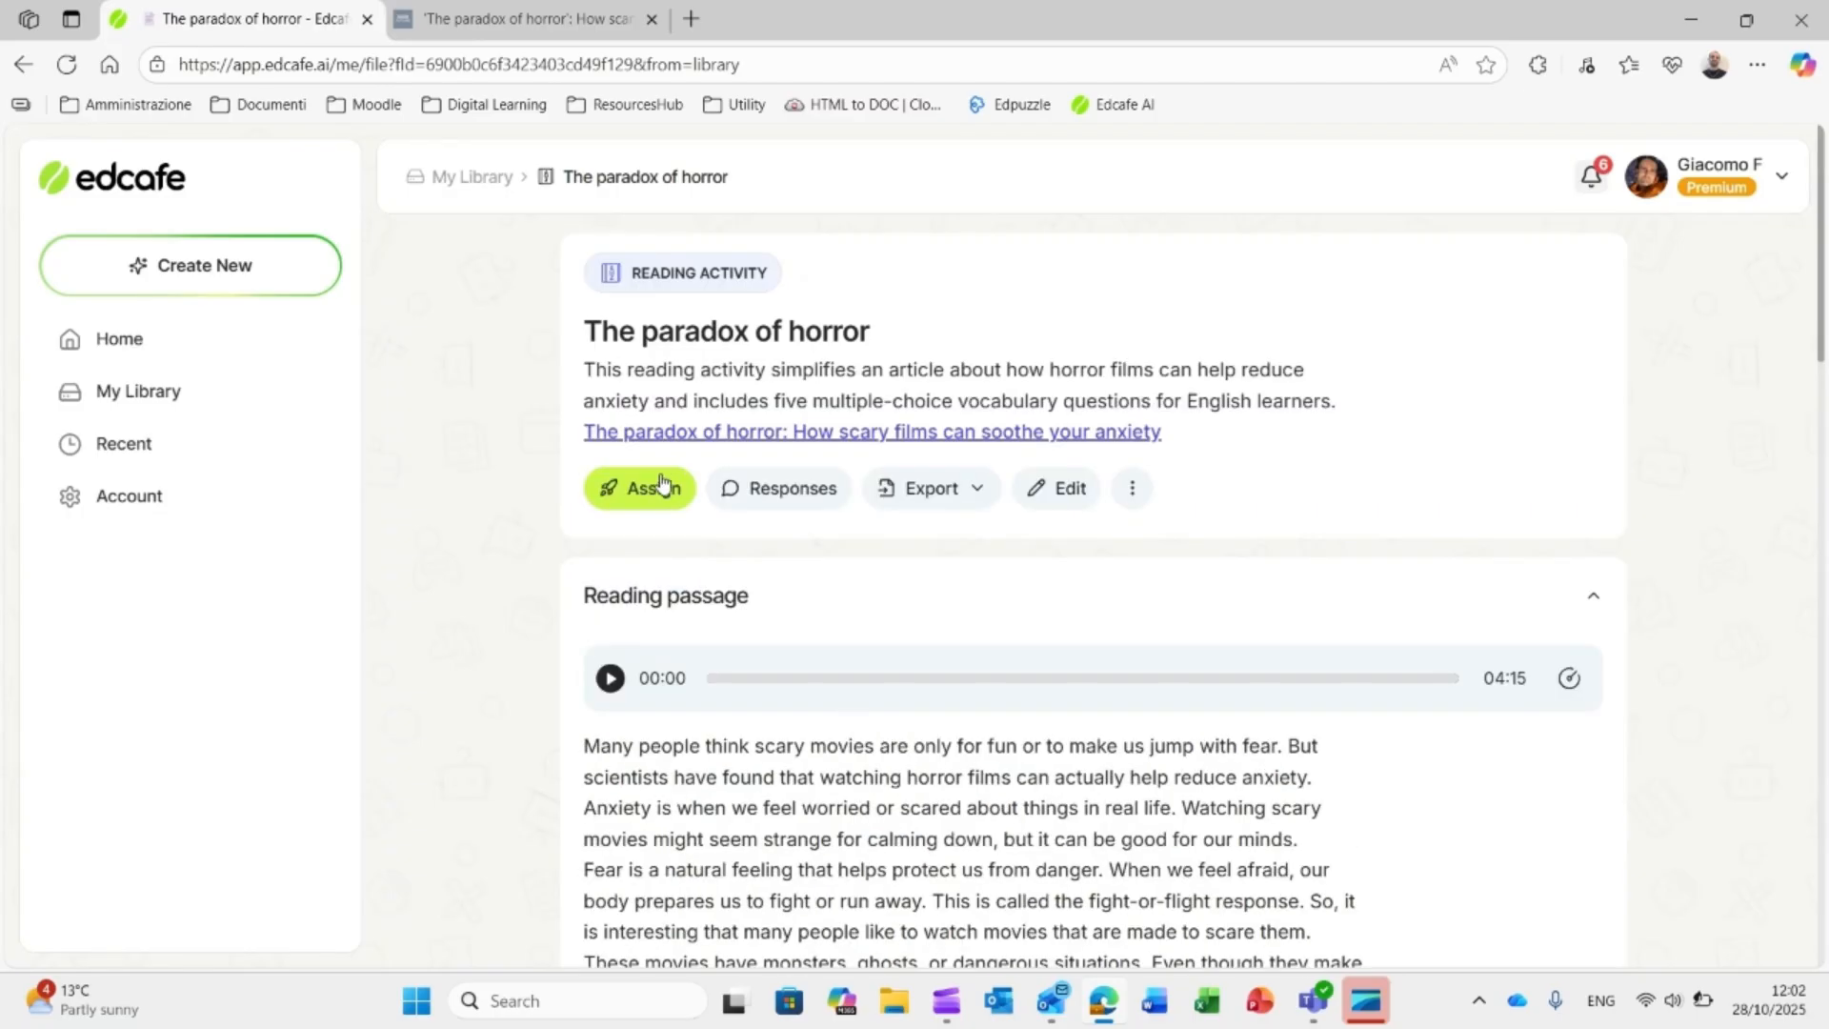
right_click(661, 486)
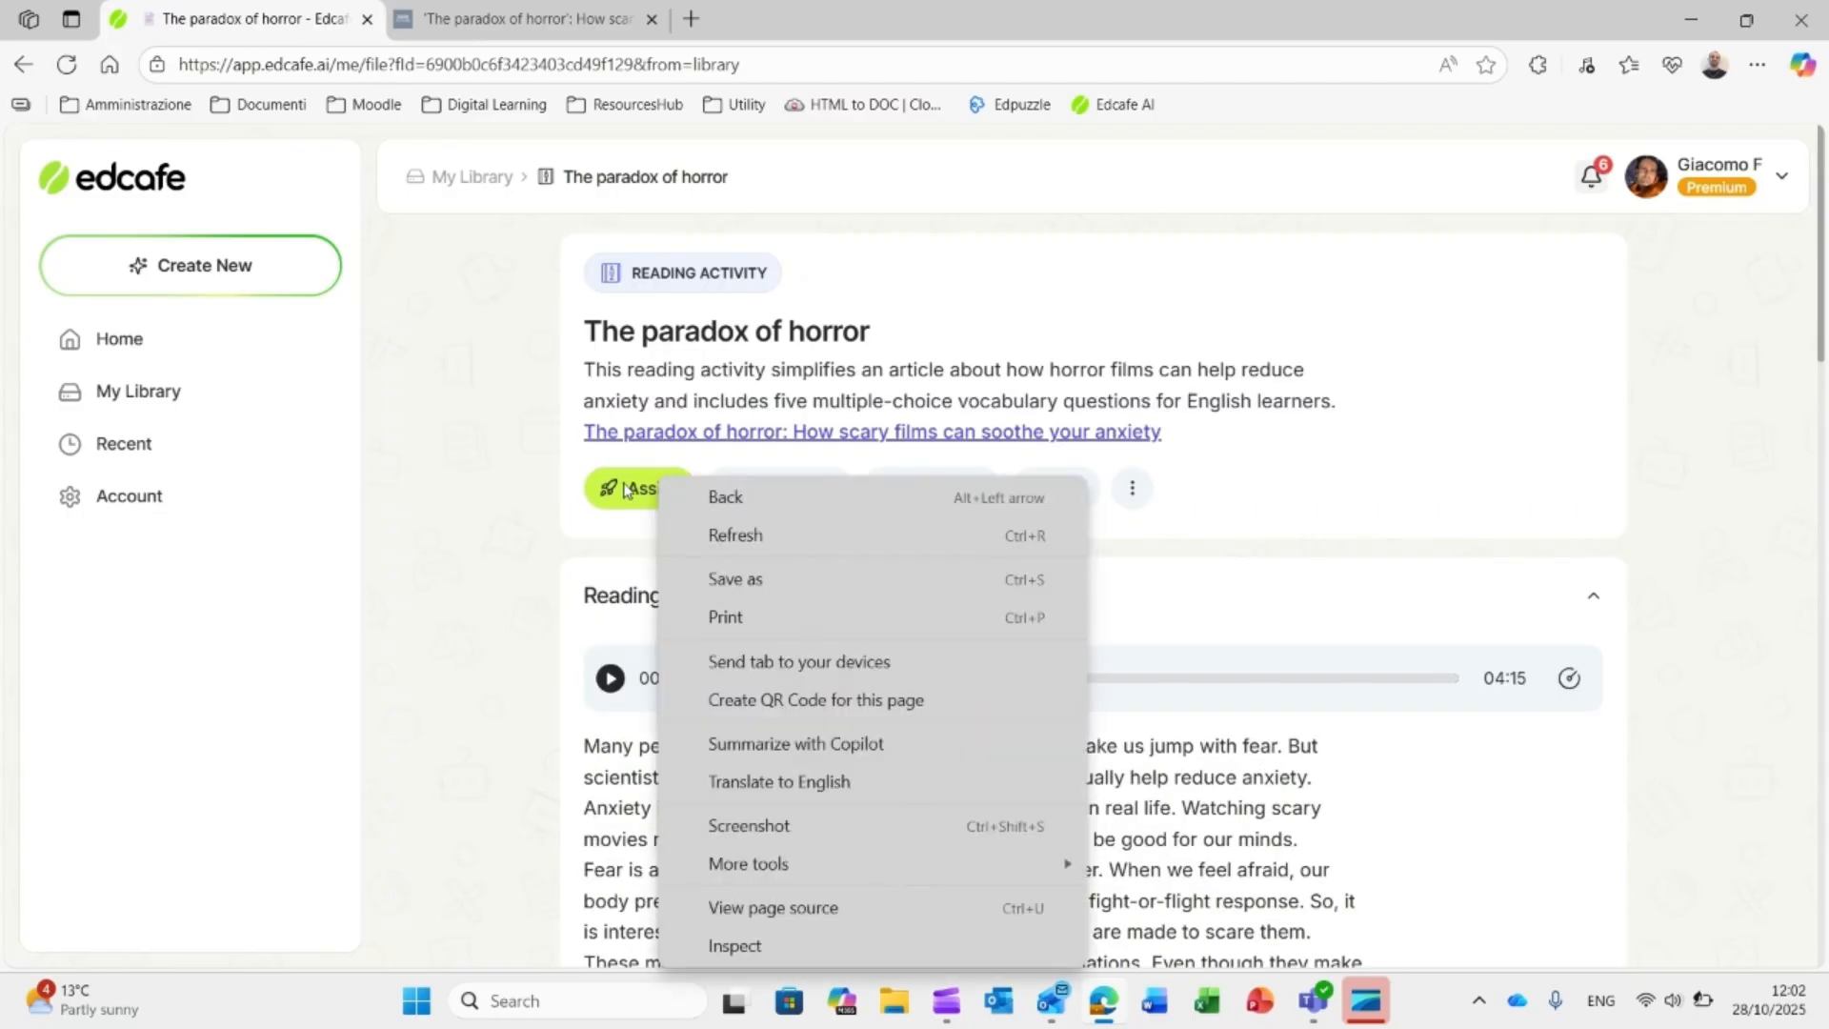
click(641, 487)
click(624, 488)
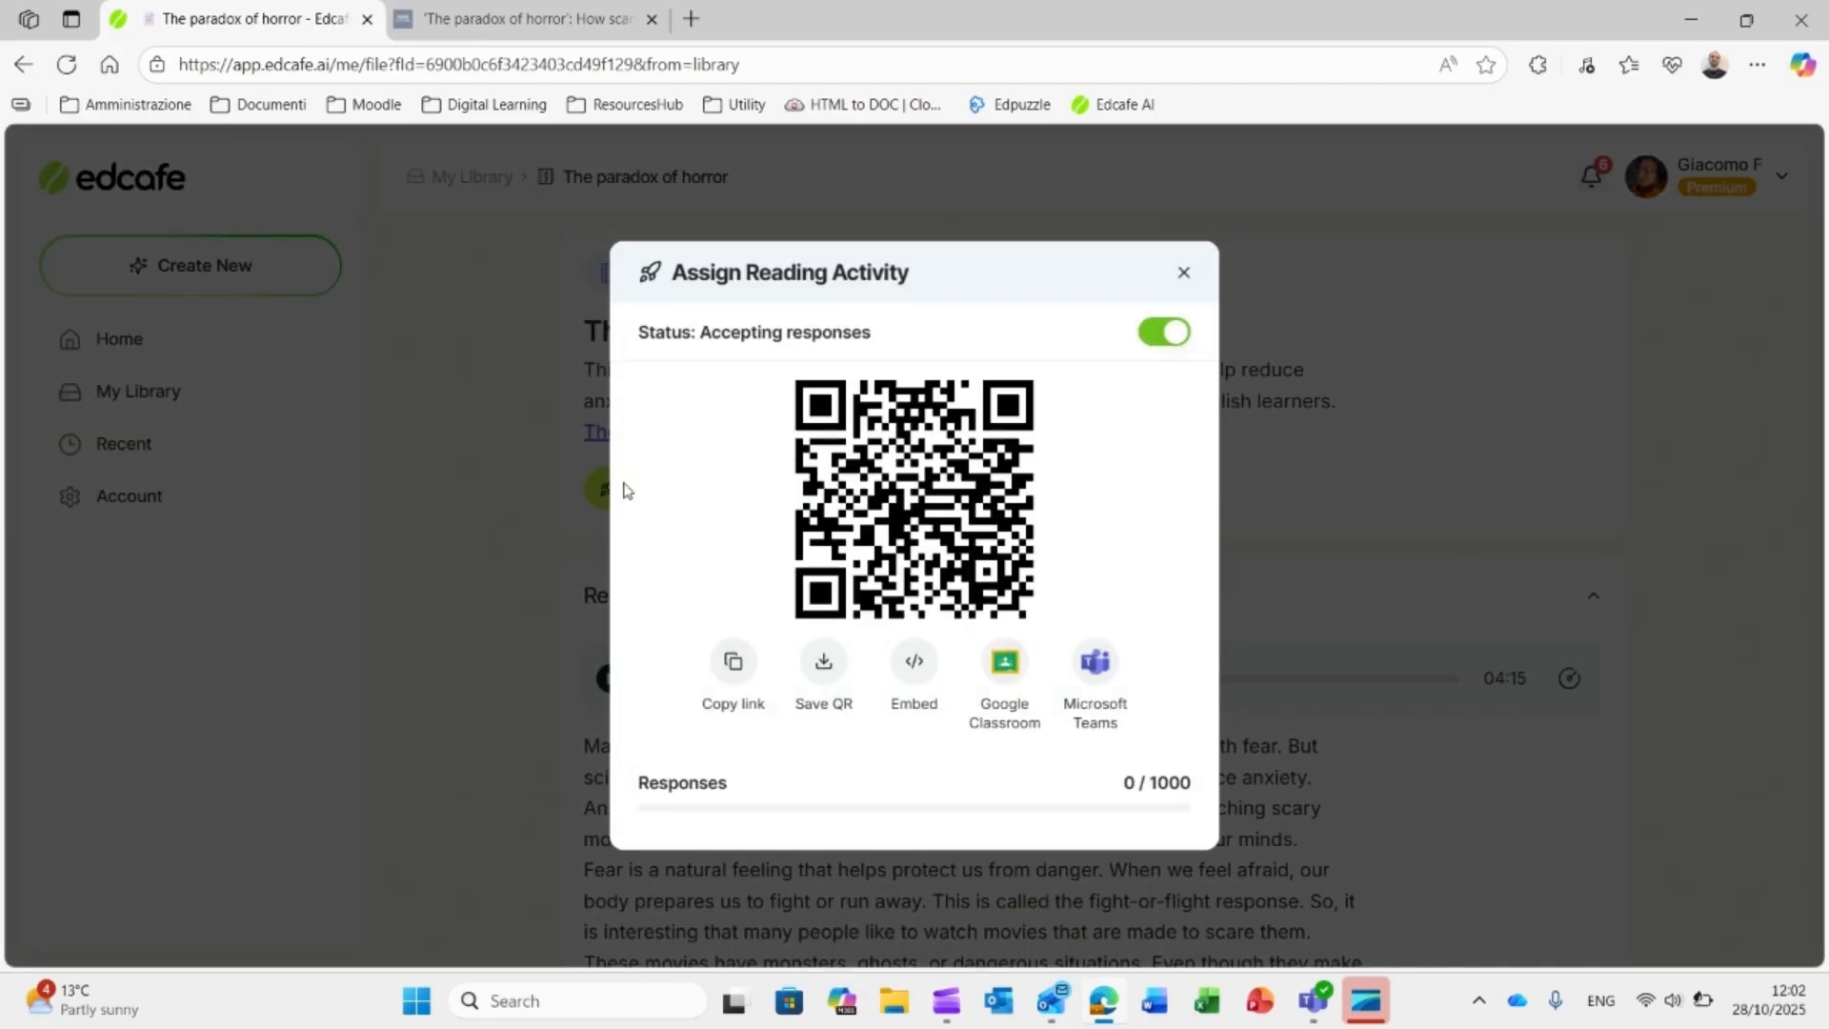
click(731, 667)
Step: Open the copied assignment link in a new browser tab and review the student view of the passage and vocabulary questions
click(691, 19)
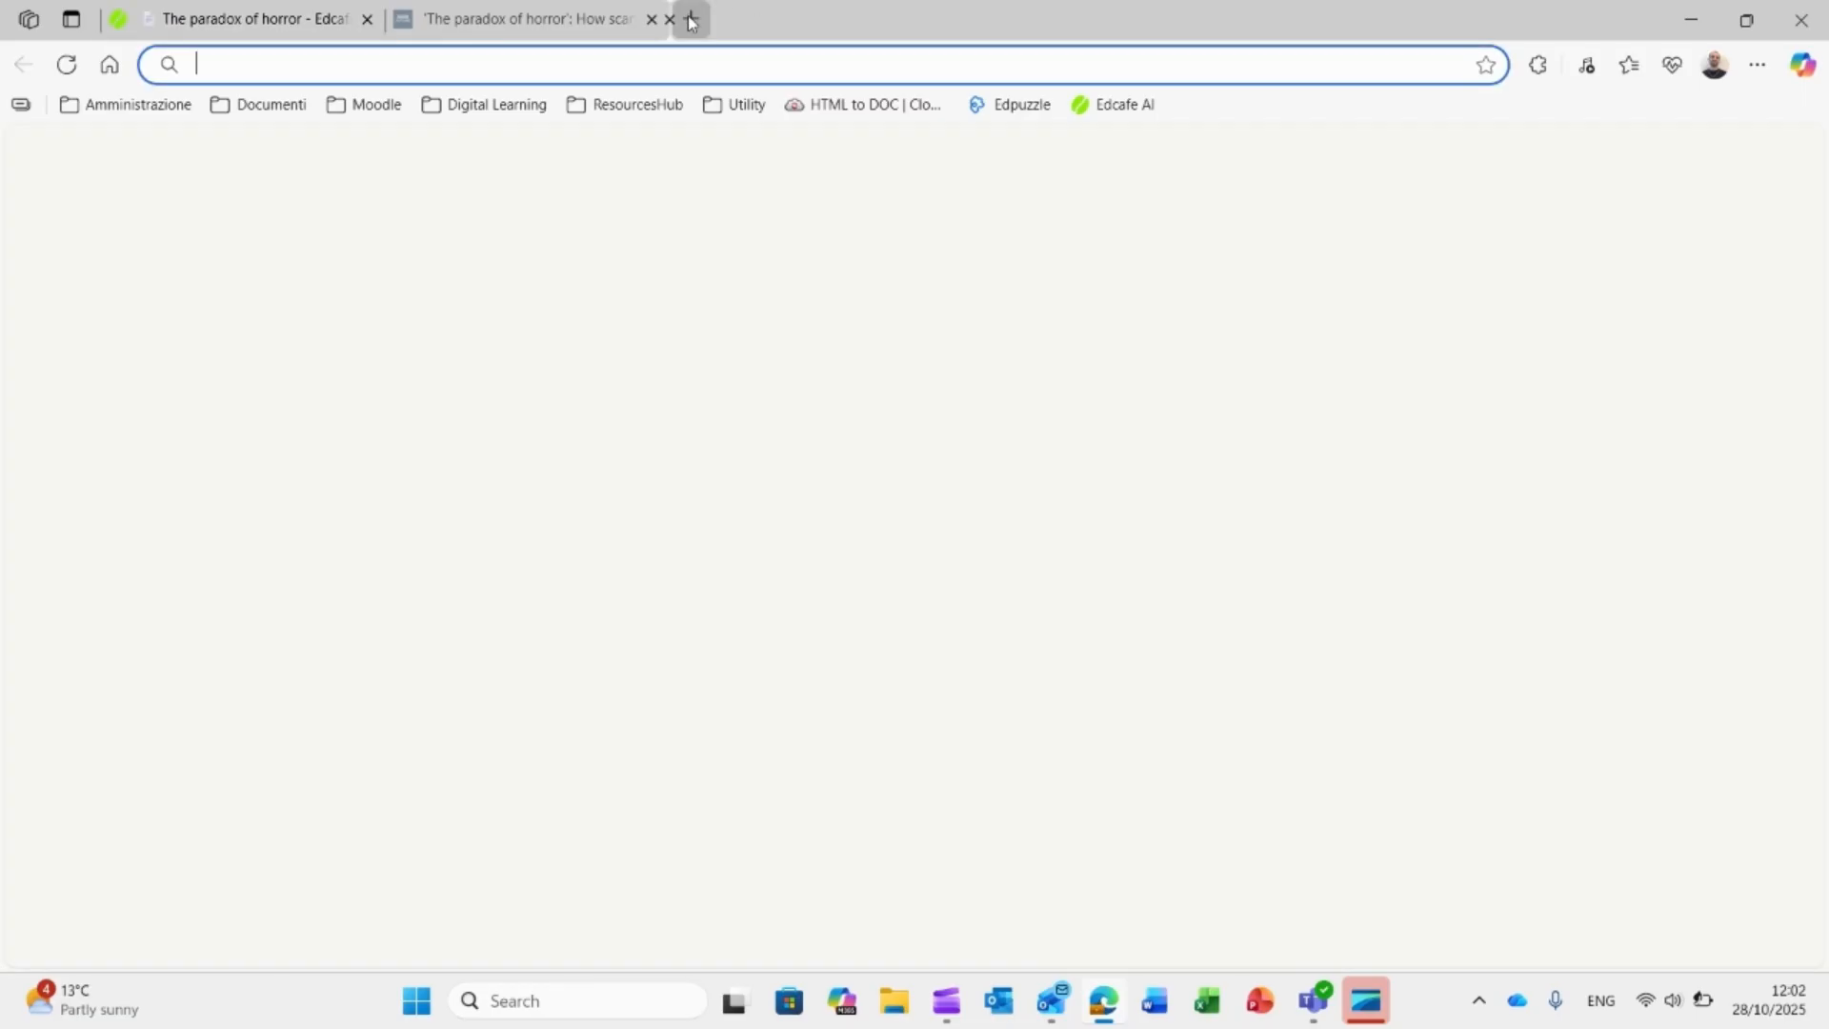
click(693, 55)
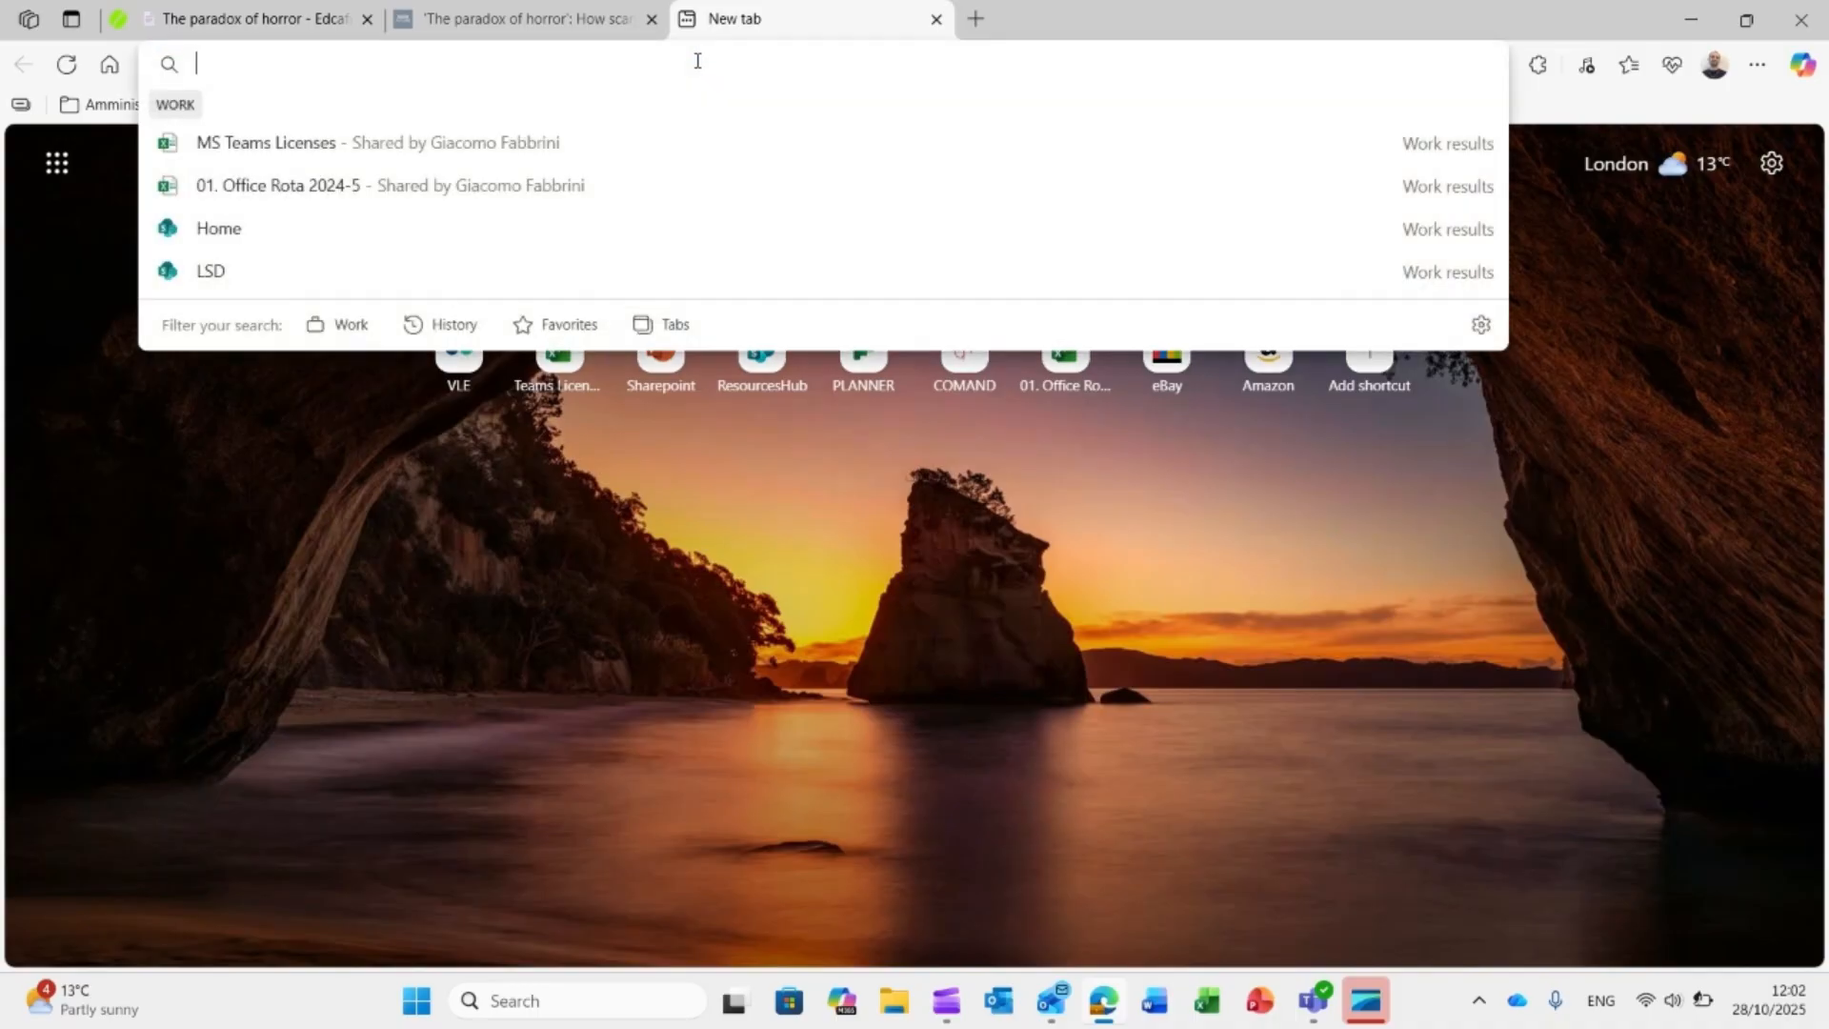
key(ctrl+v)
key(Return)
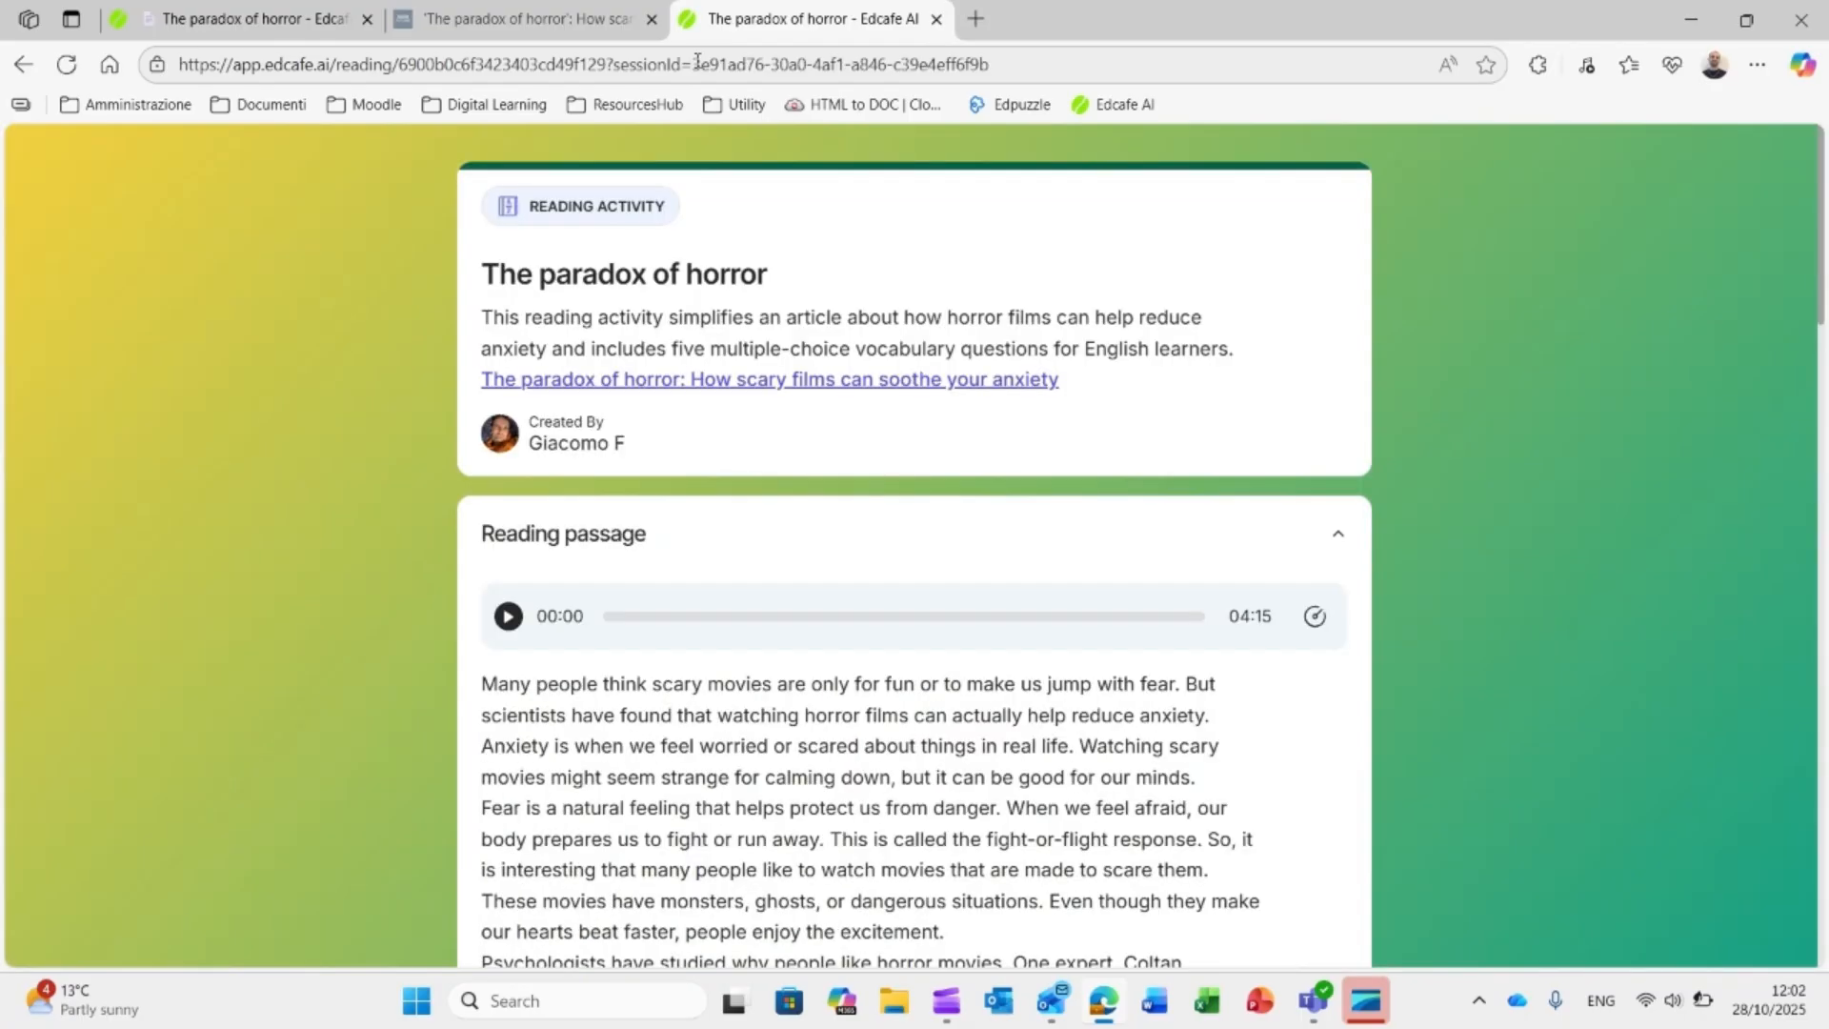
scroll(653, 620, down, 8)
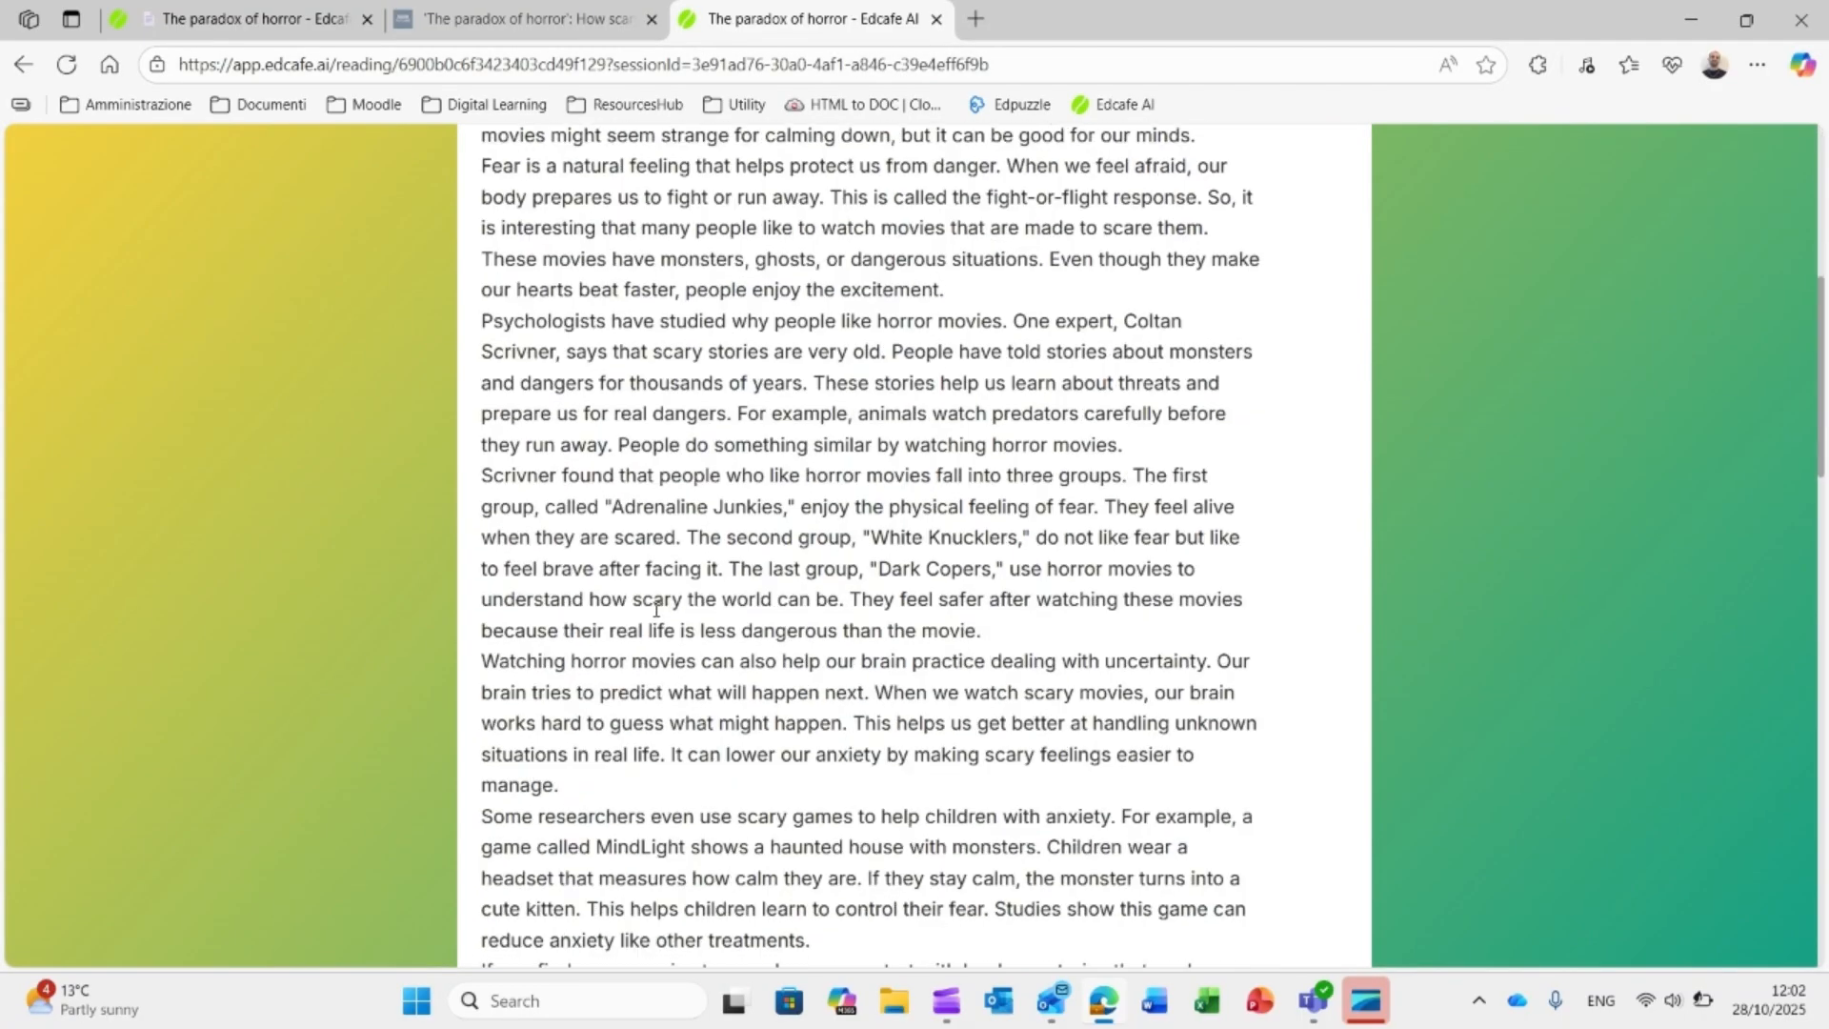
scroll(656, 608, up, 7)
scroll(653, 610, down, 14)
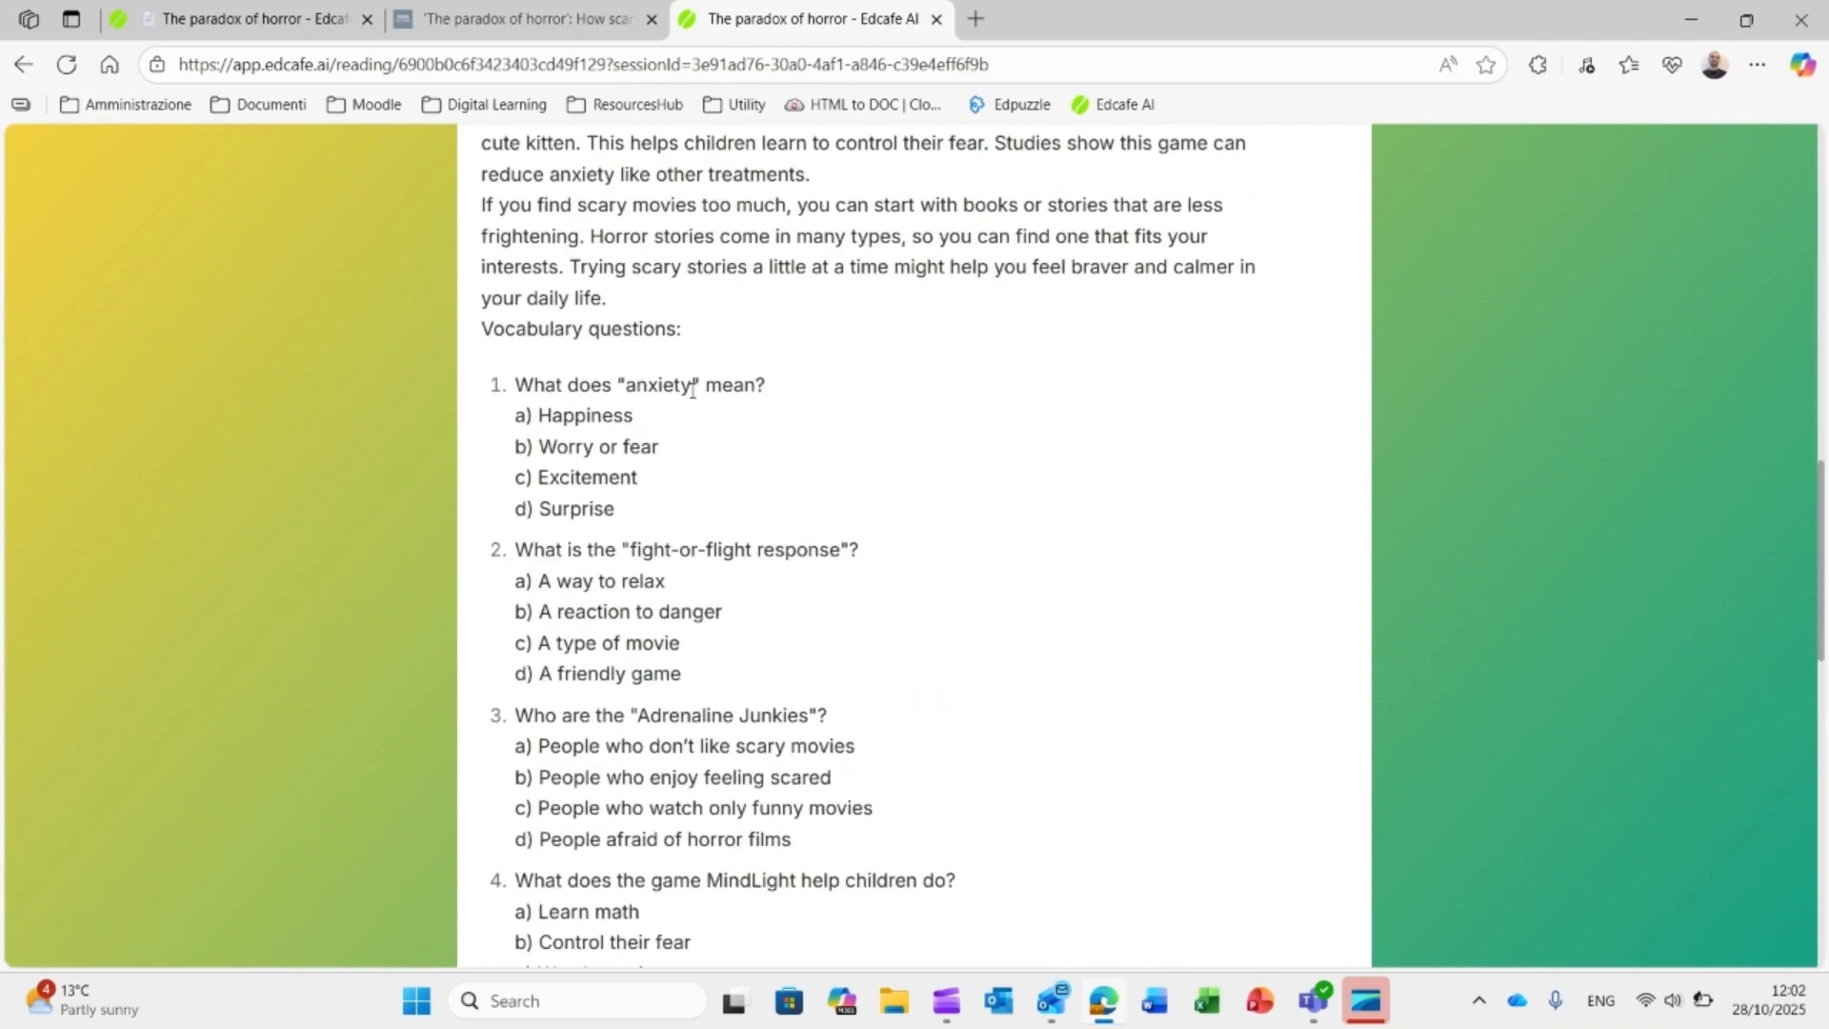
Step: Enter the student's name below the vocabulary words and start the reading activity's quiz
scroll(593, 754, down, 12)
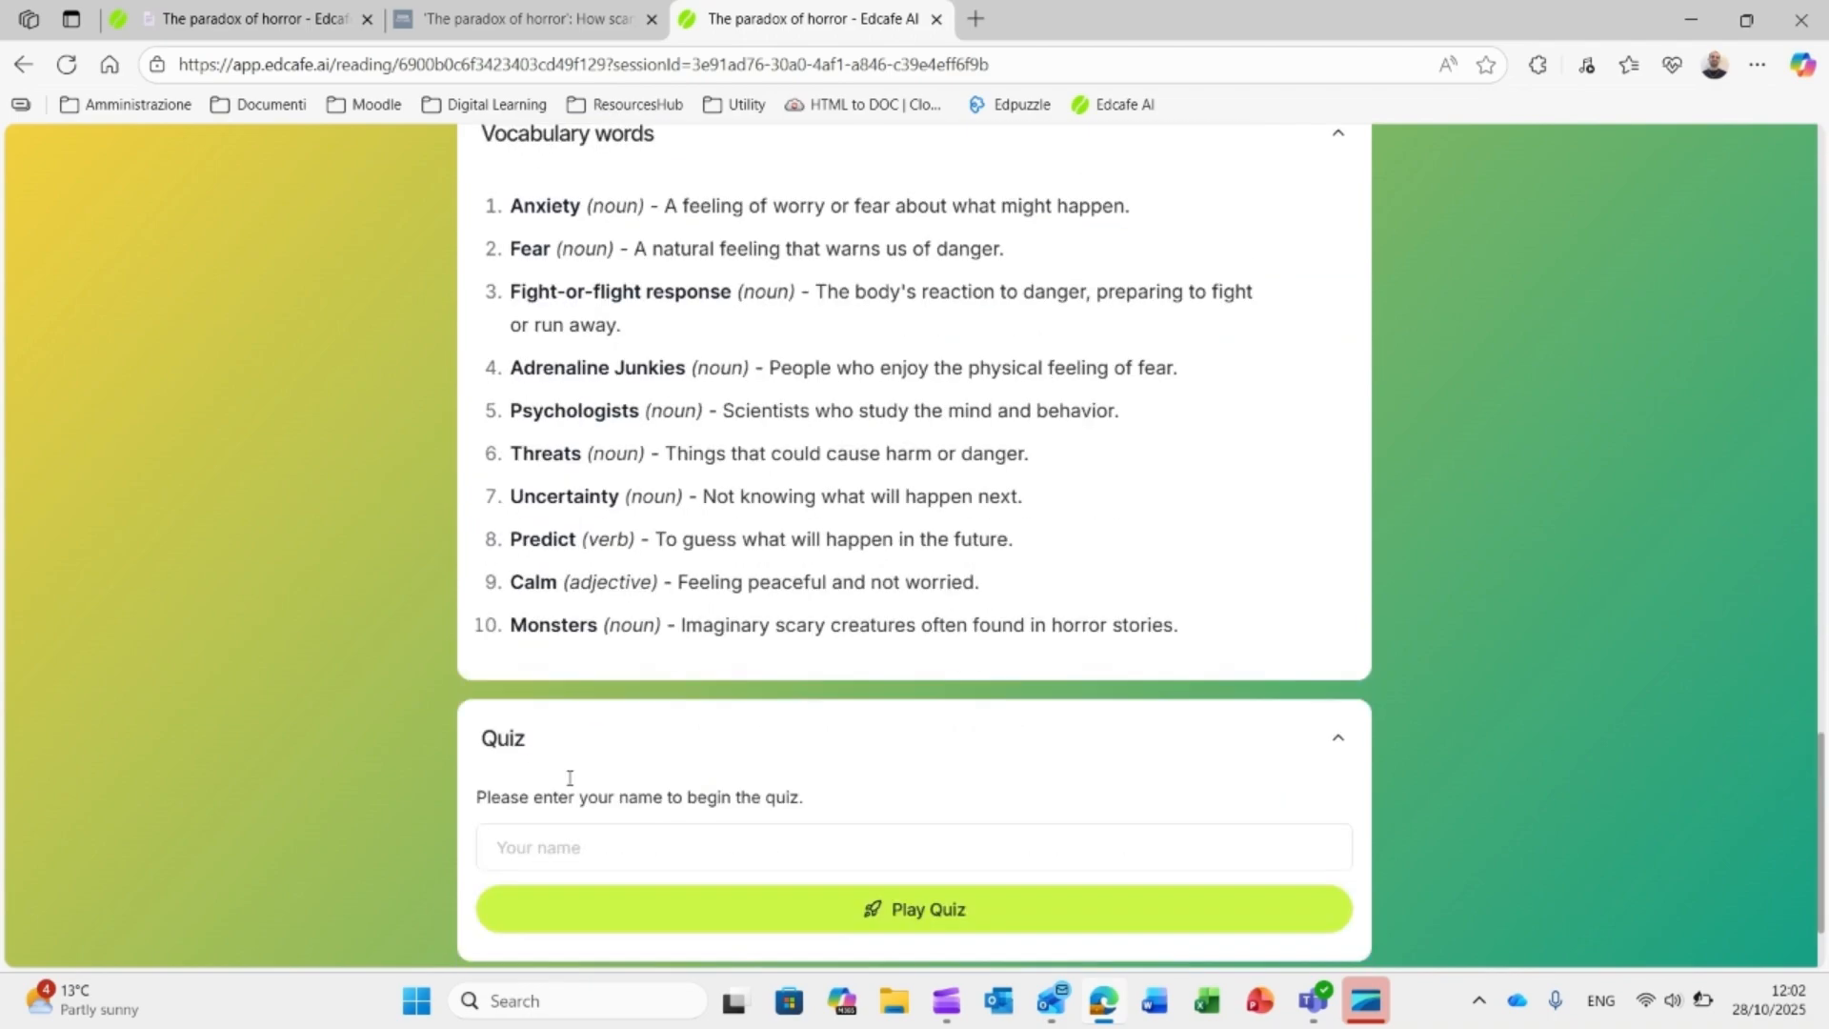
scroll(570, 781, down, 2)
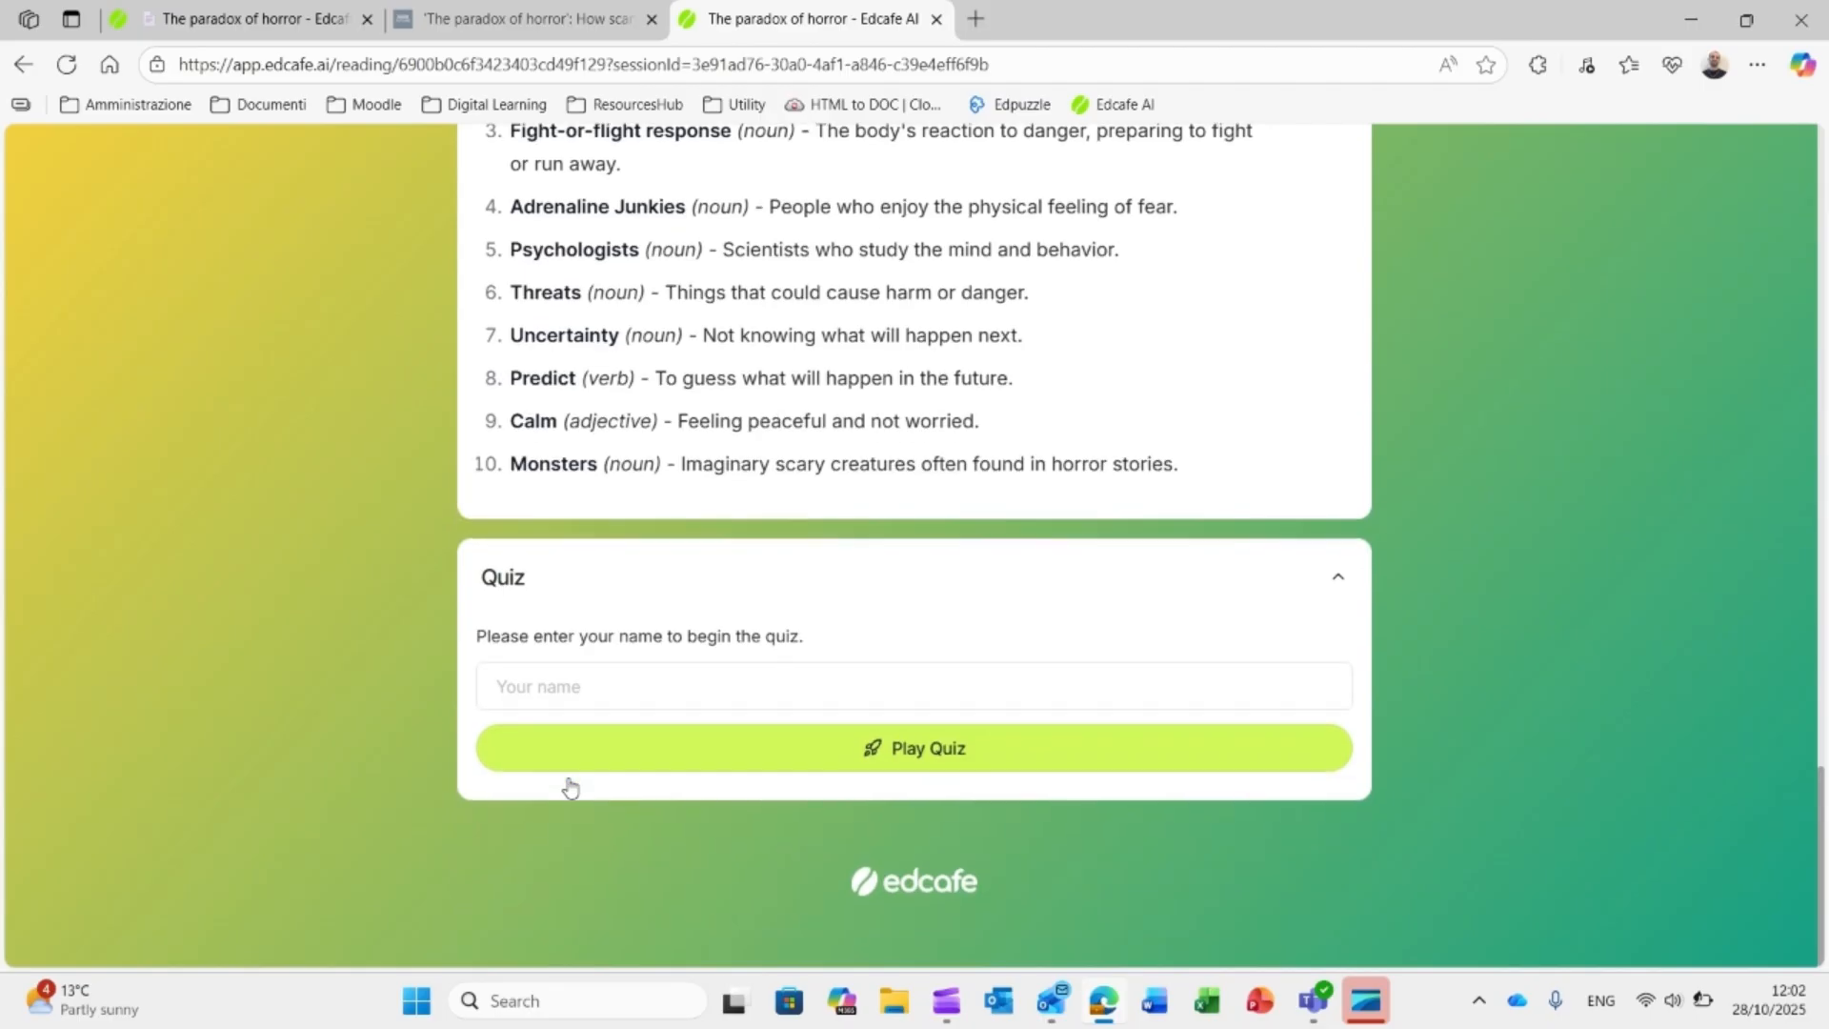
click(581, 708)
text(G)
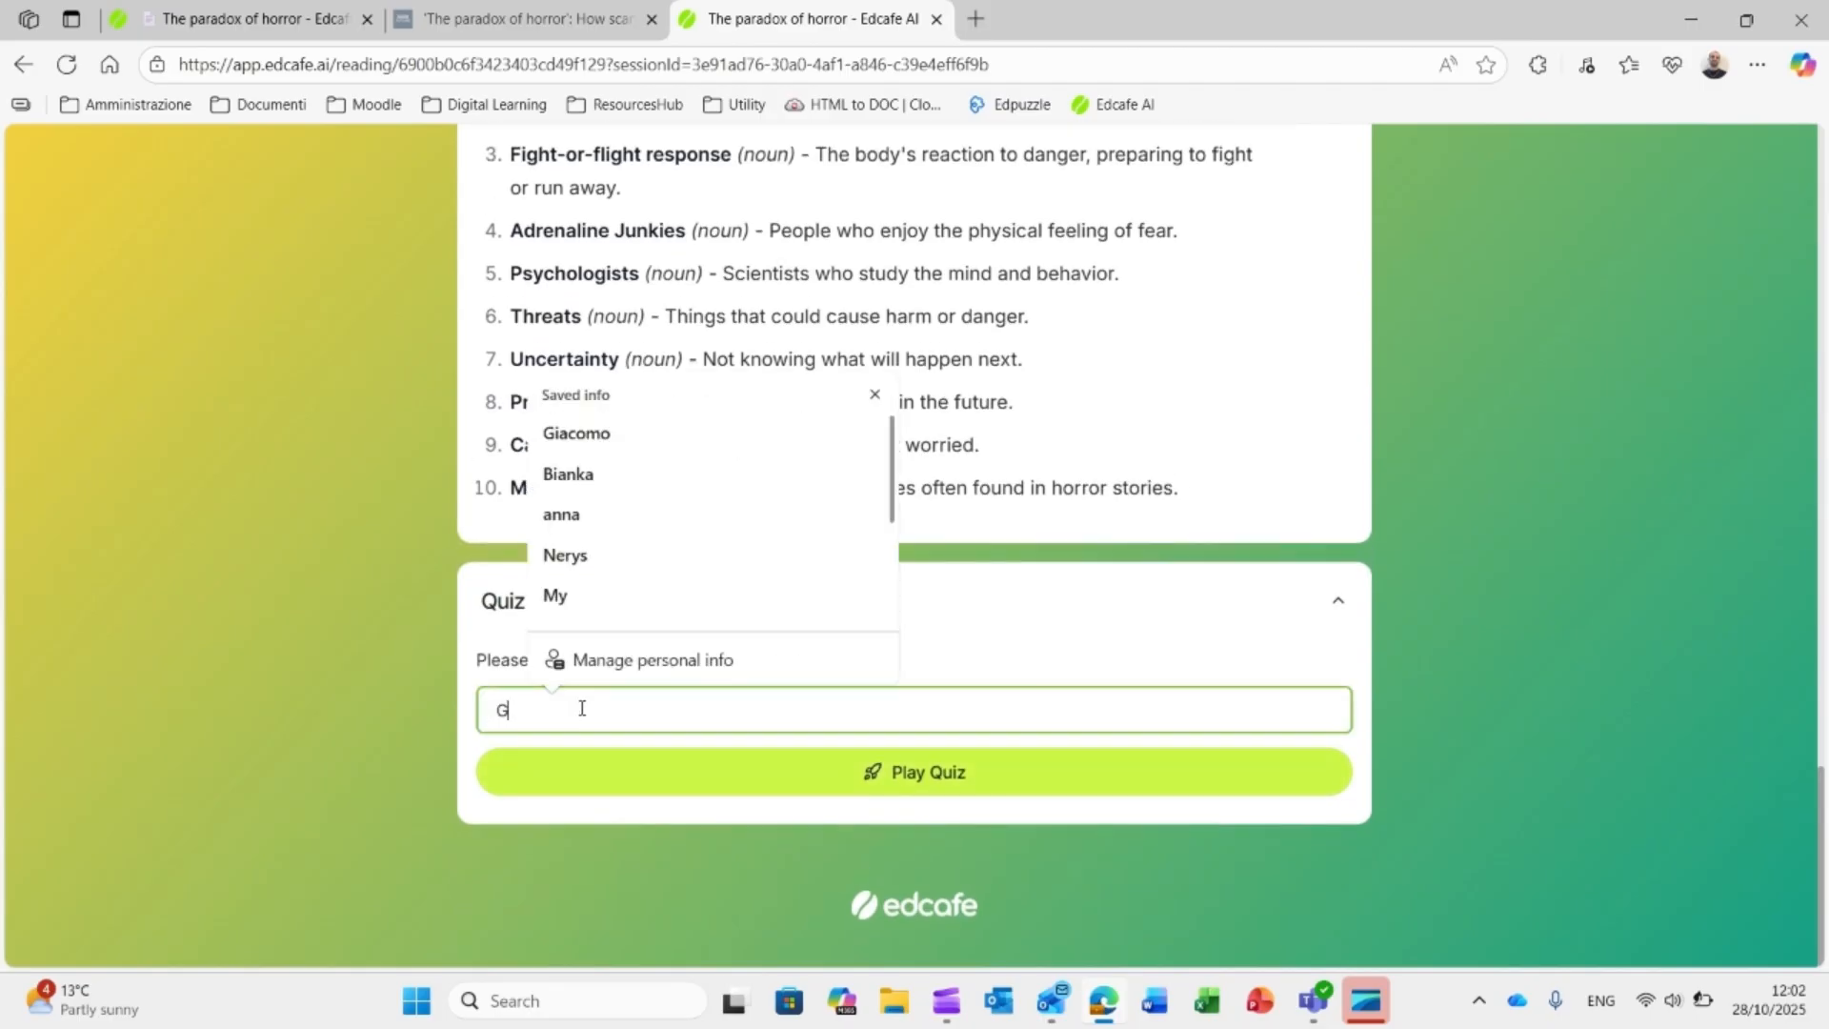
text(iacomo F)
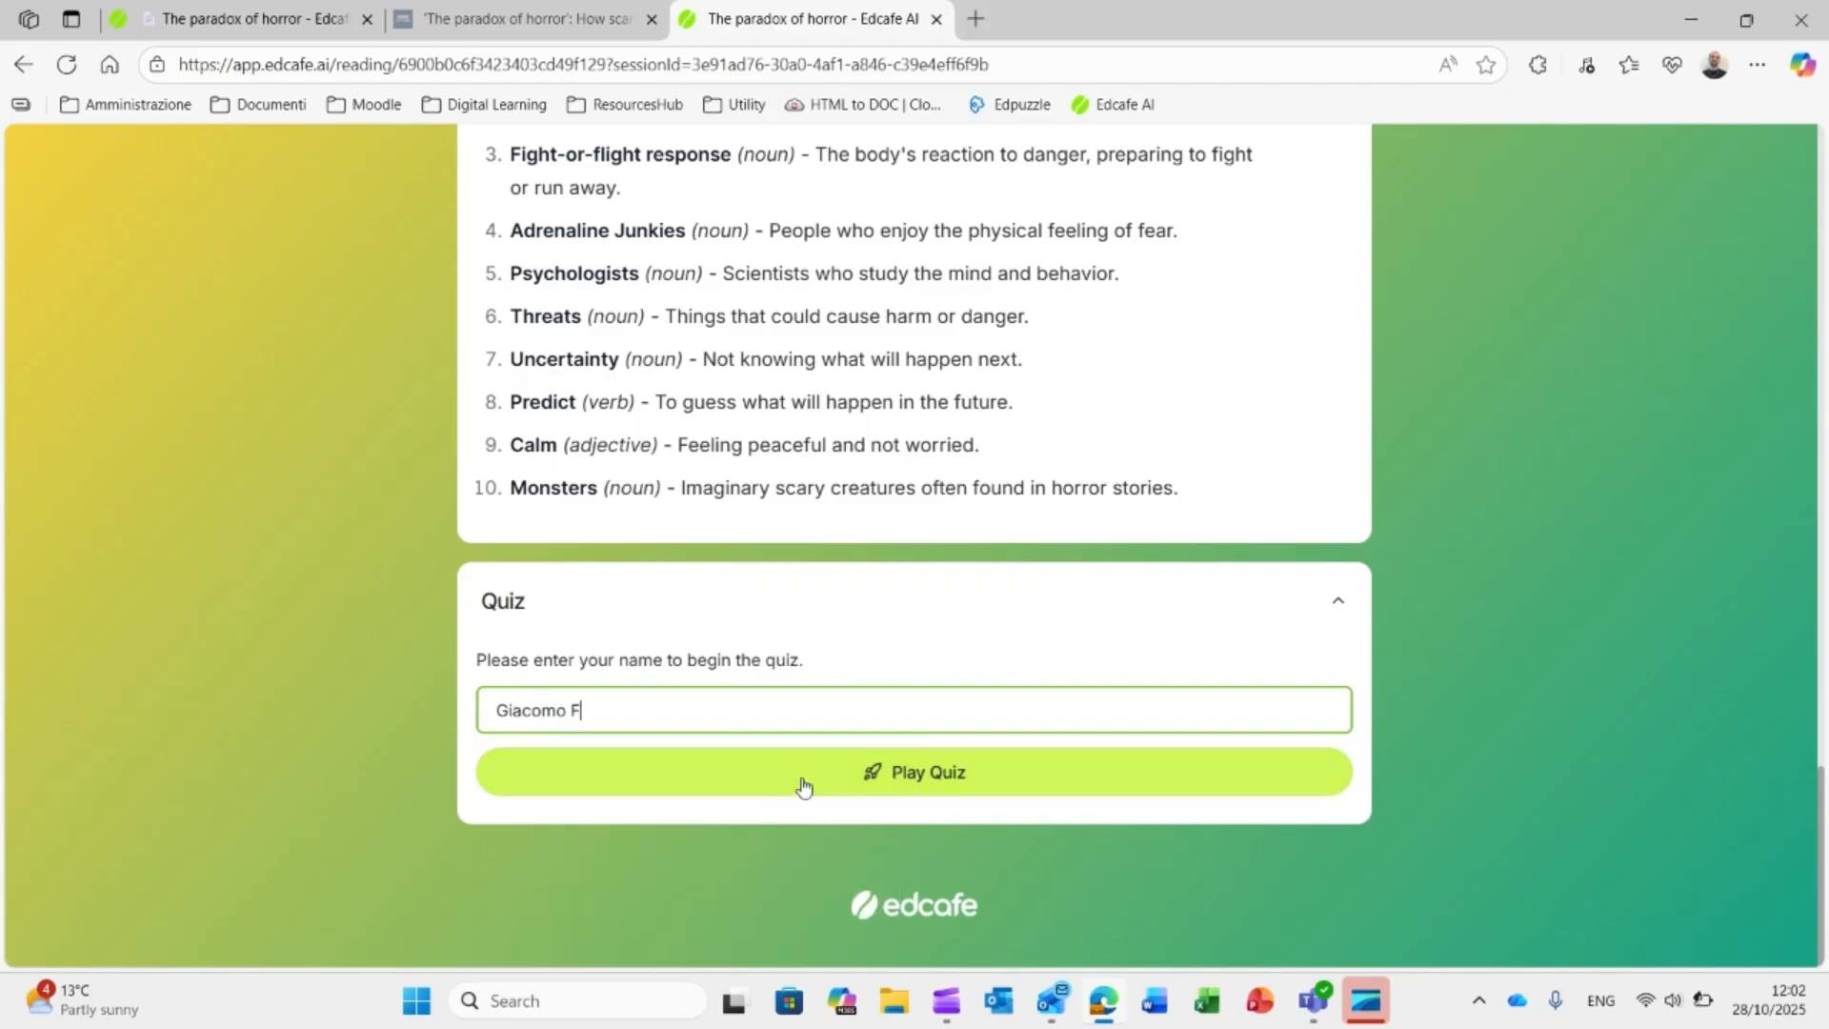
click(803, 783)
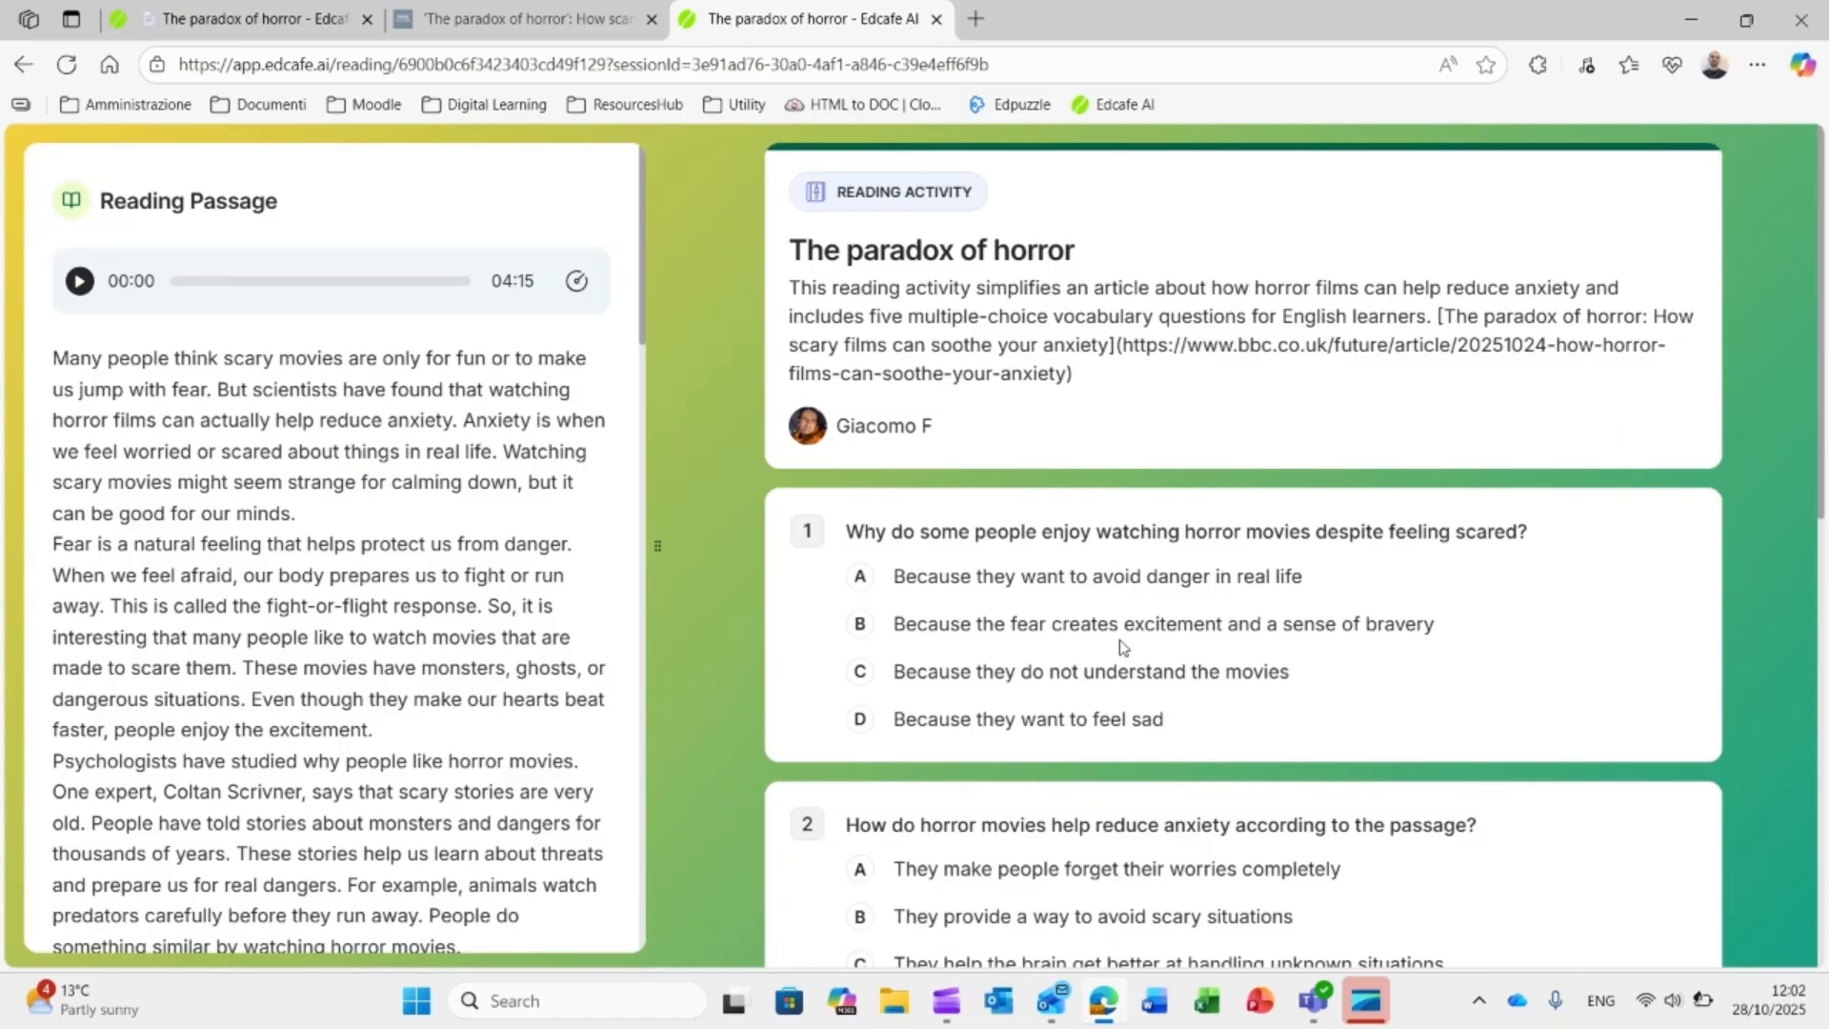
Step: Answer B, B, A and B for quiz questions 1 to 4, enter "Test" for question 5, and submit the answers
click(860, 623)
scroll(862, 627, down, 5)
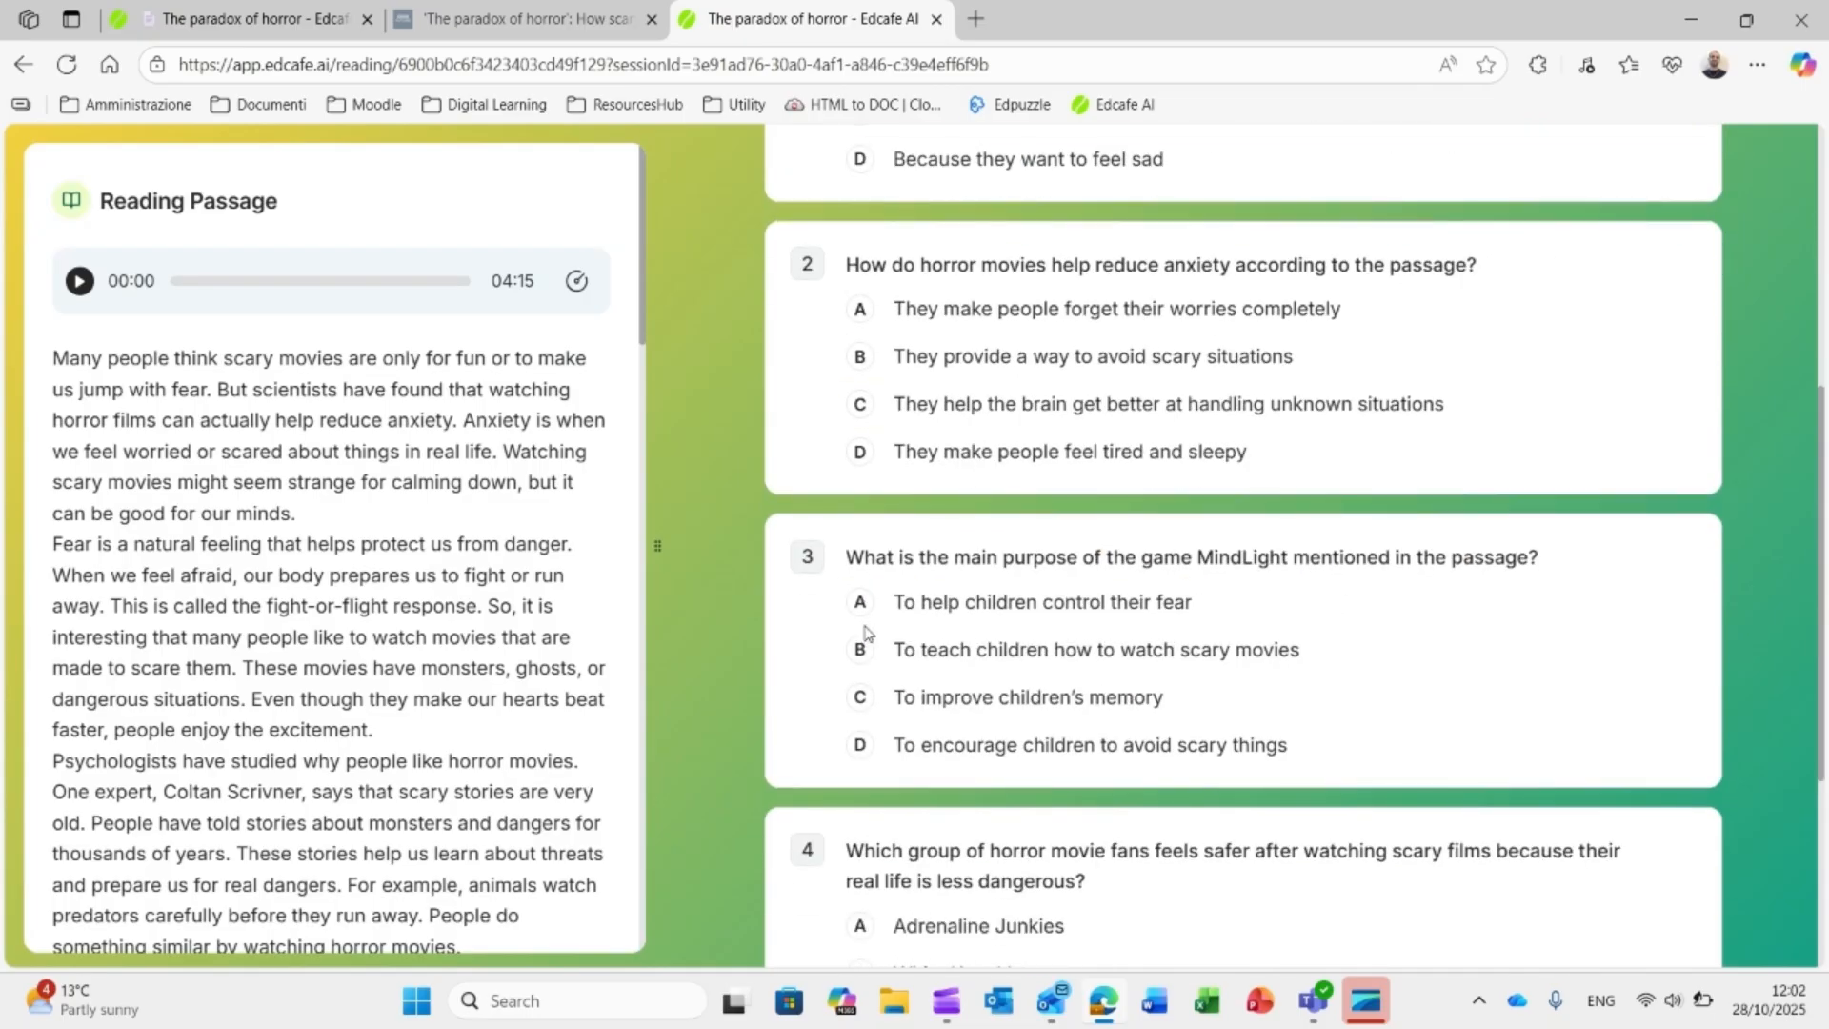
click(860, 602)
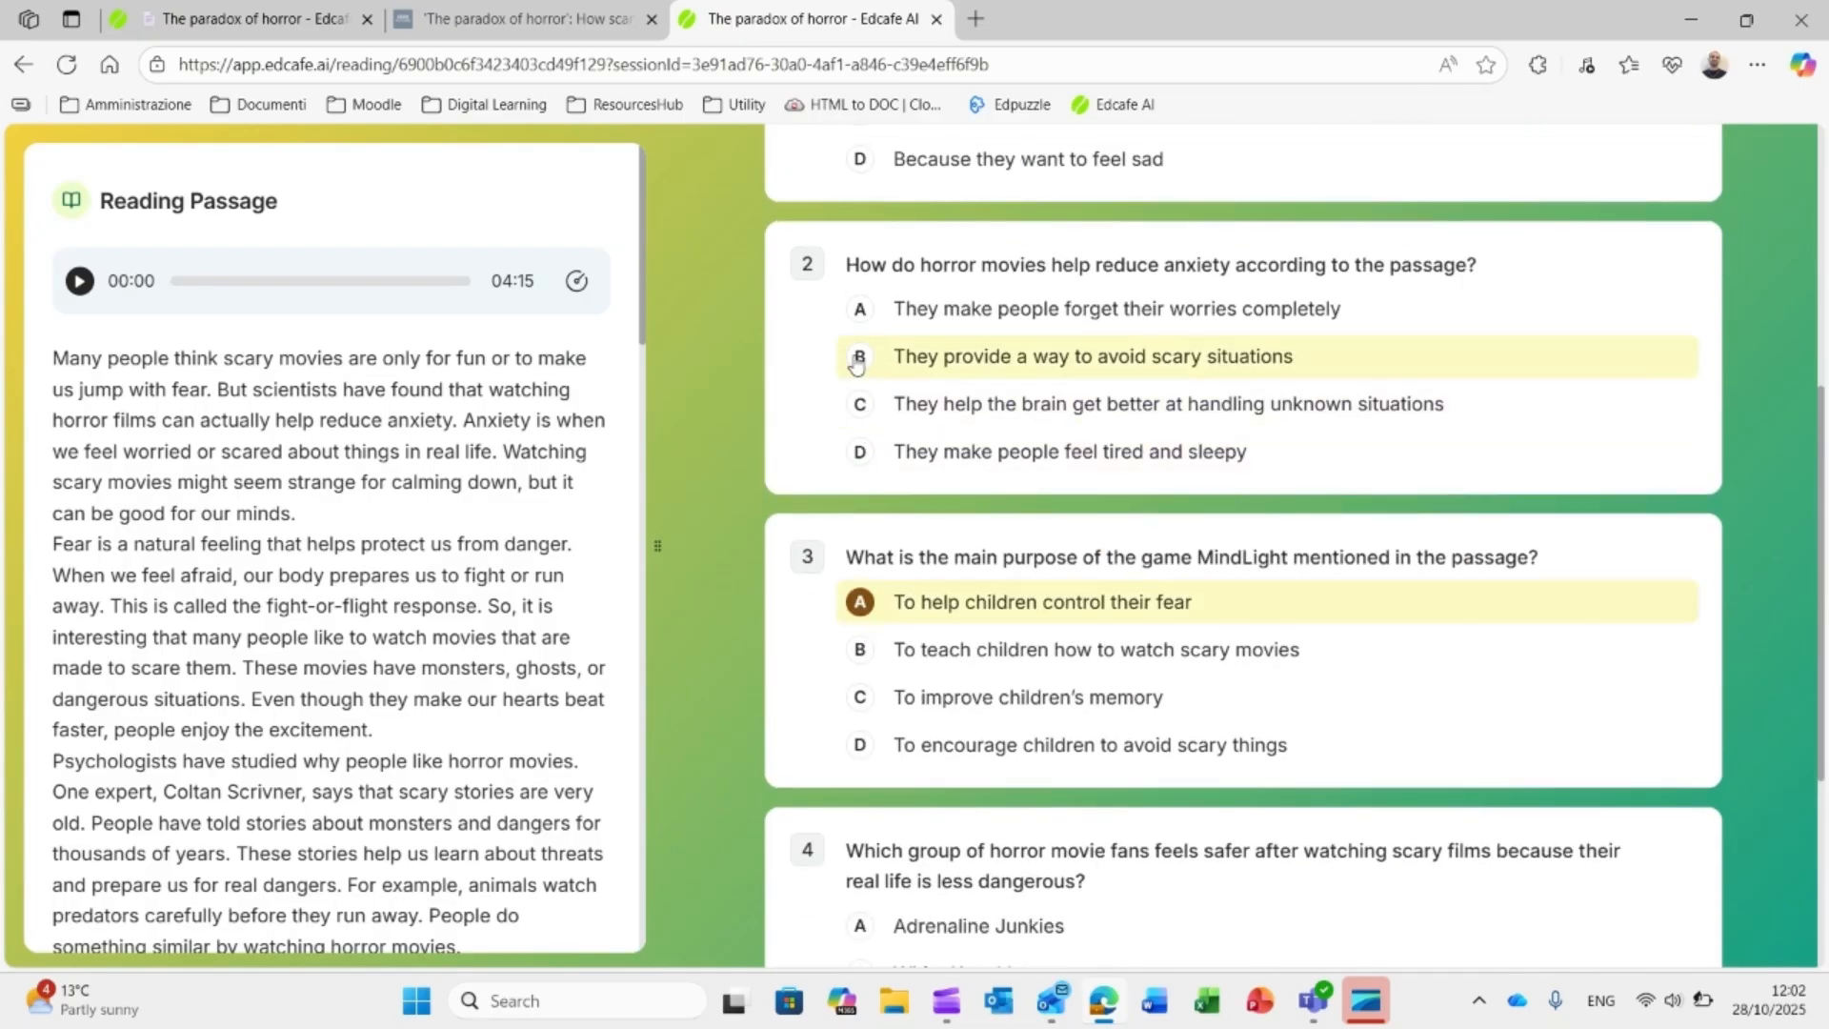
click(858, 360)
scroll(858, 365, down, 4)
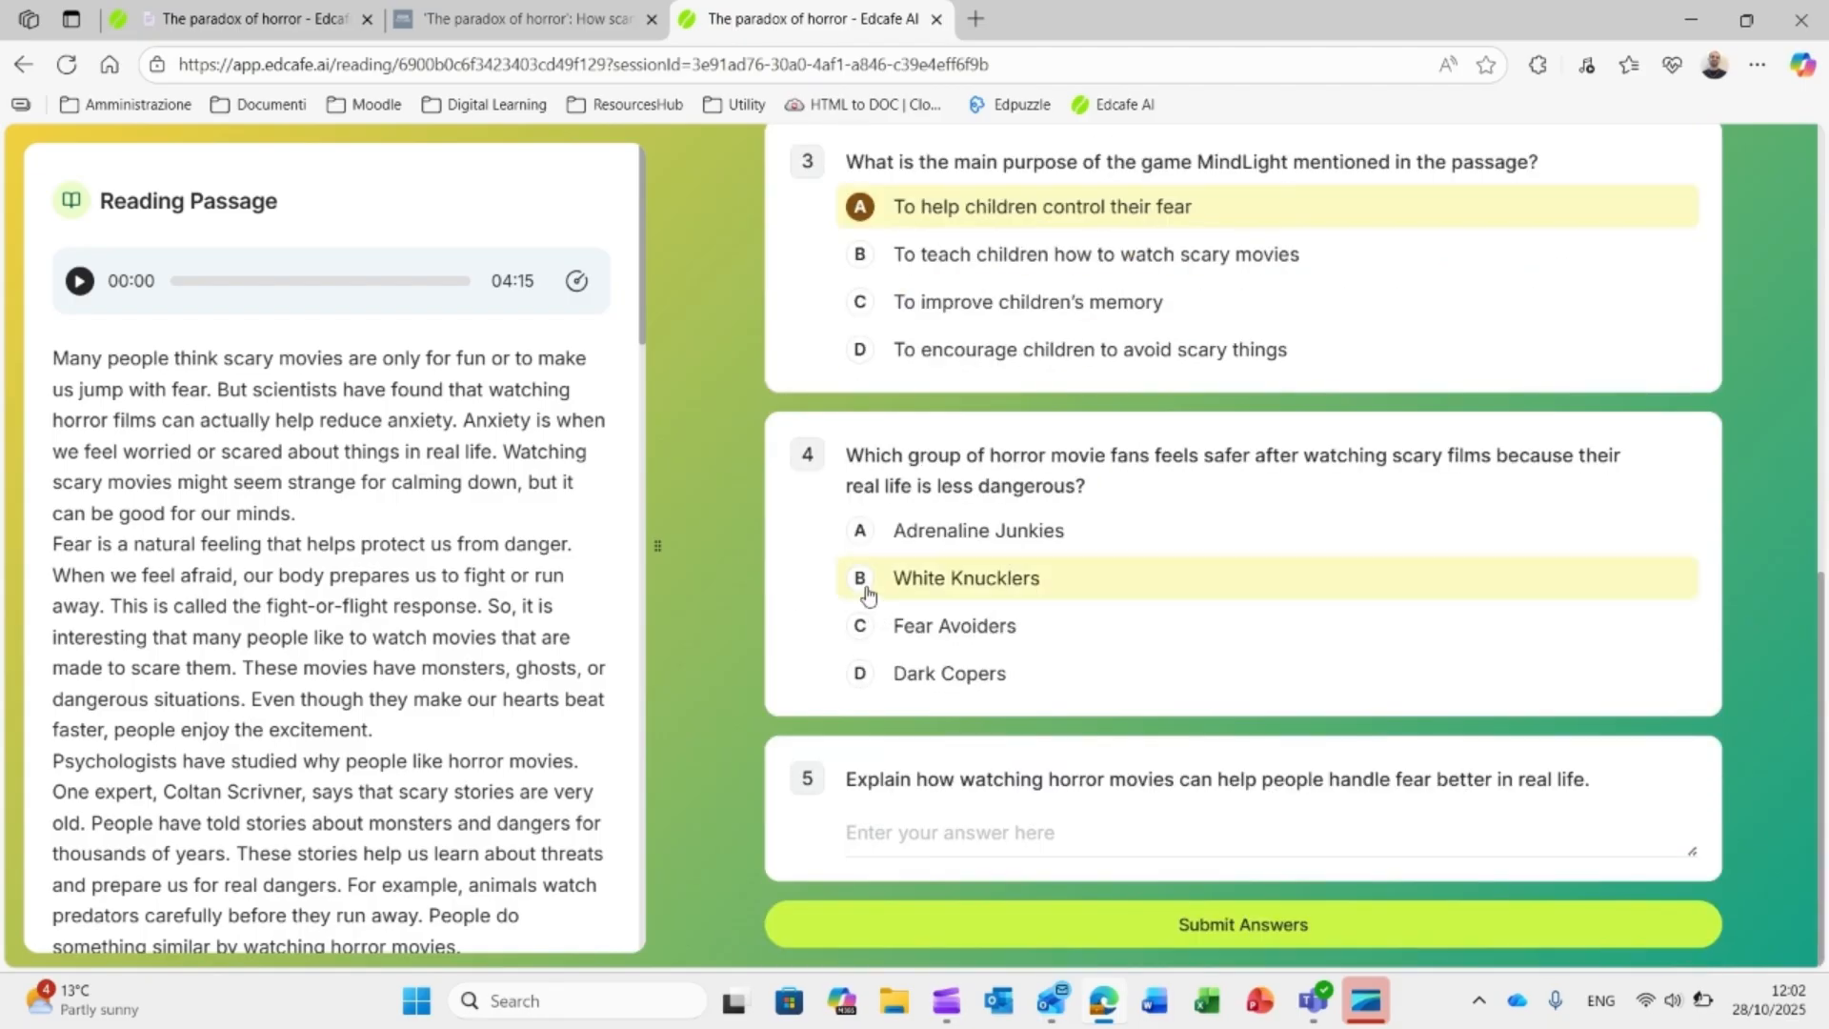
click(862, 578)
click(901, 832)
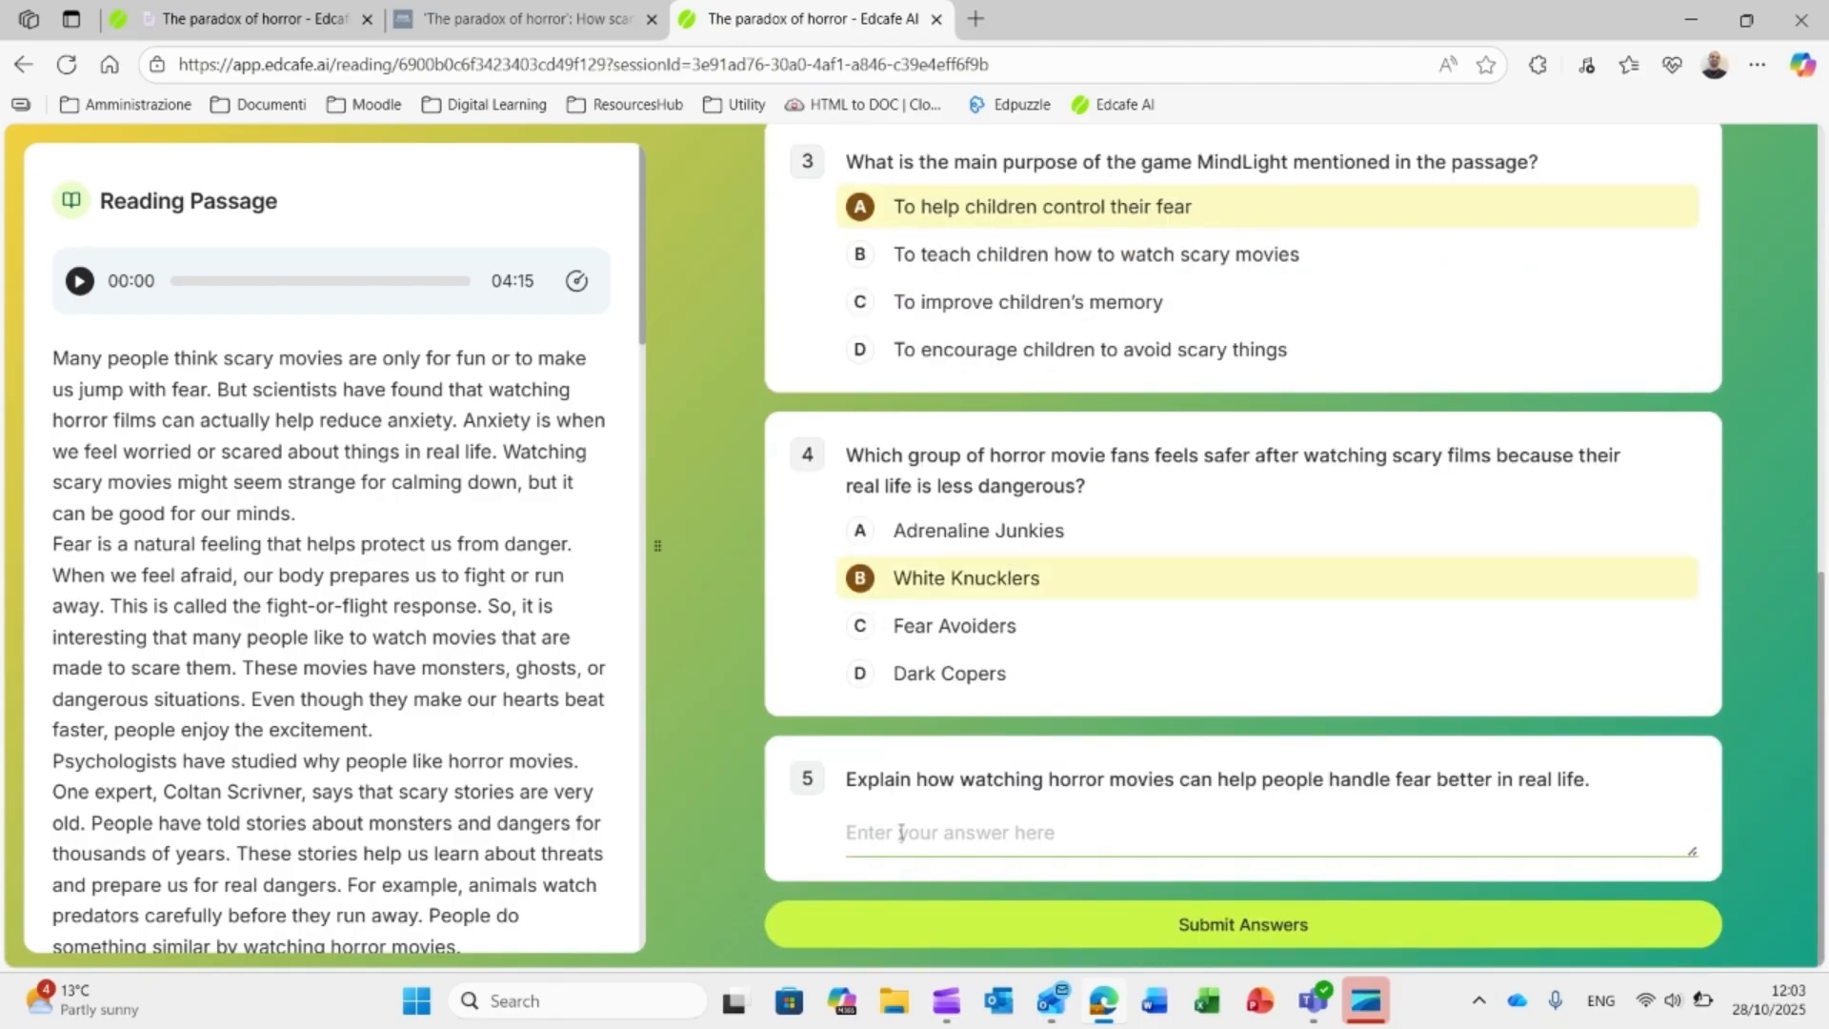
text(Test)
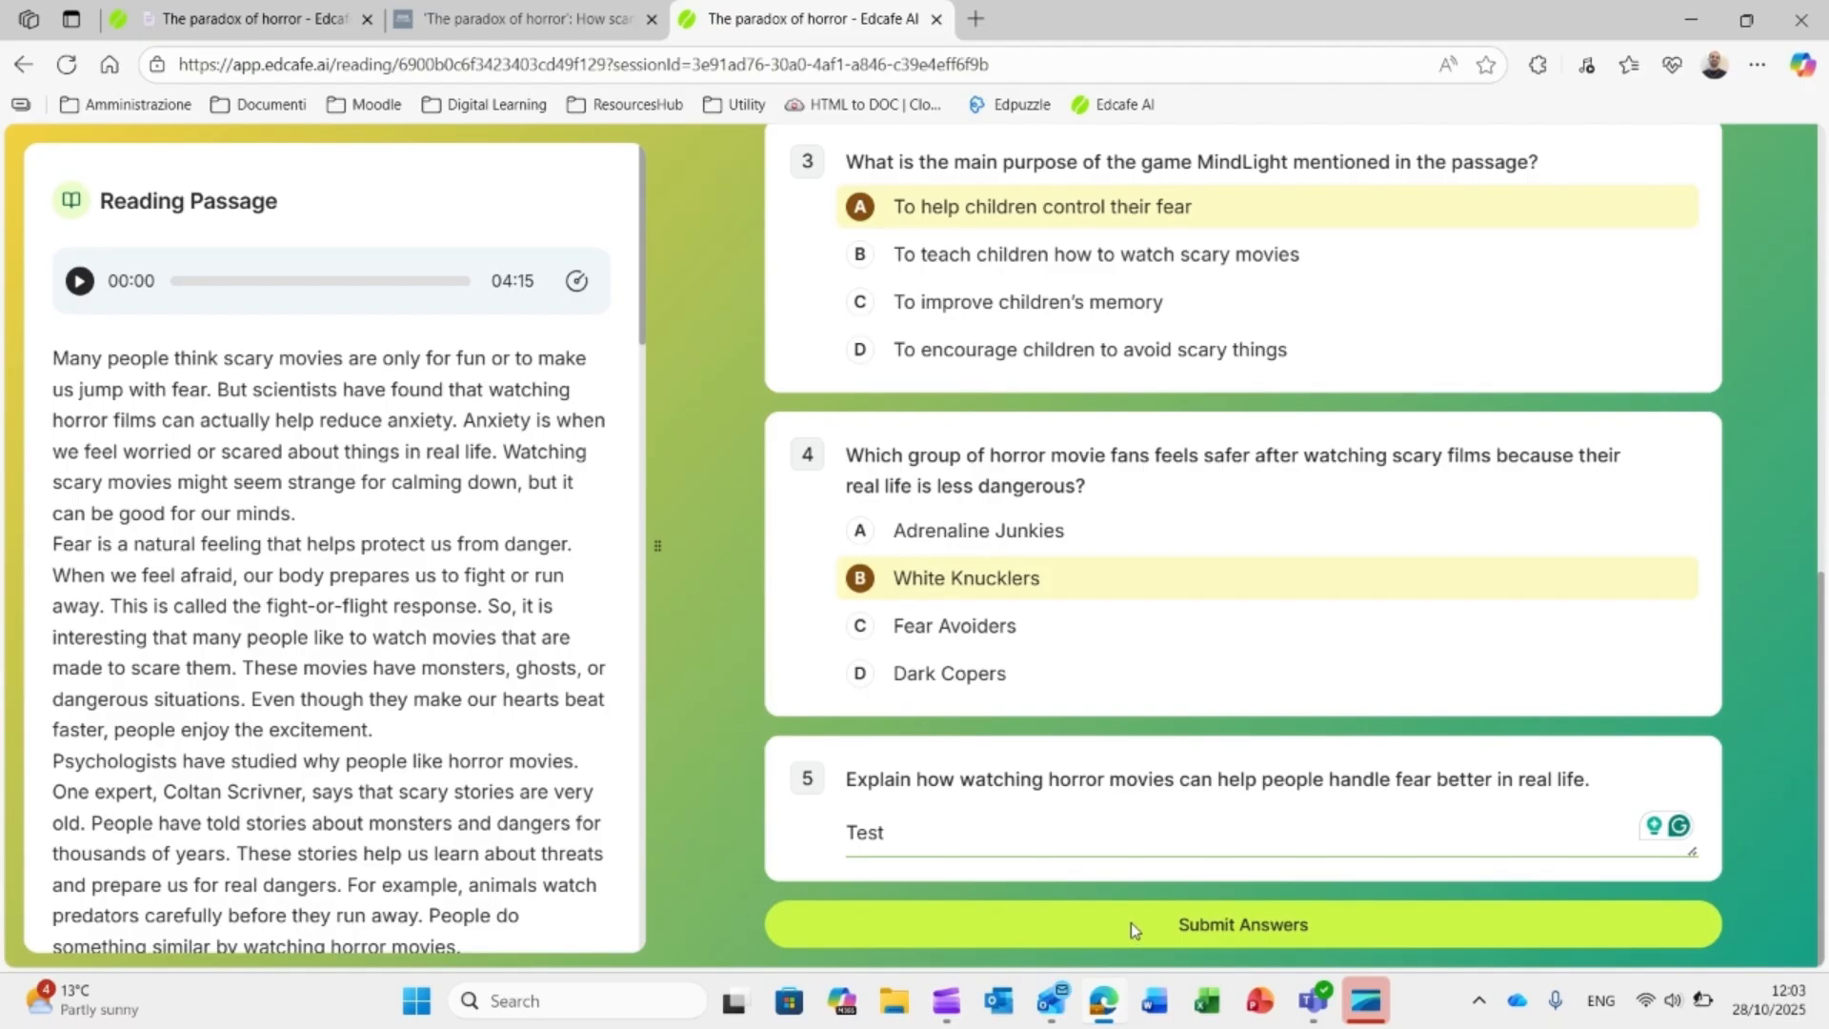
click(1136, 931)
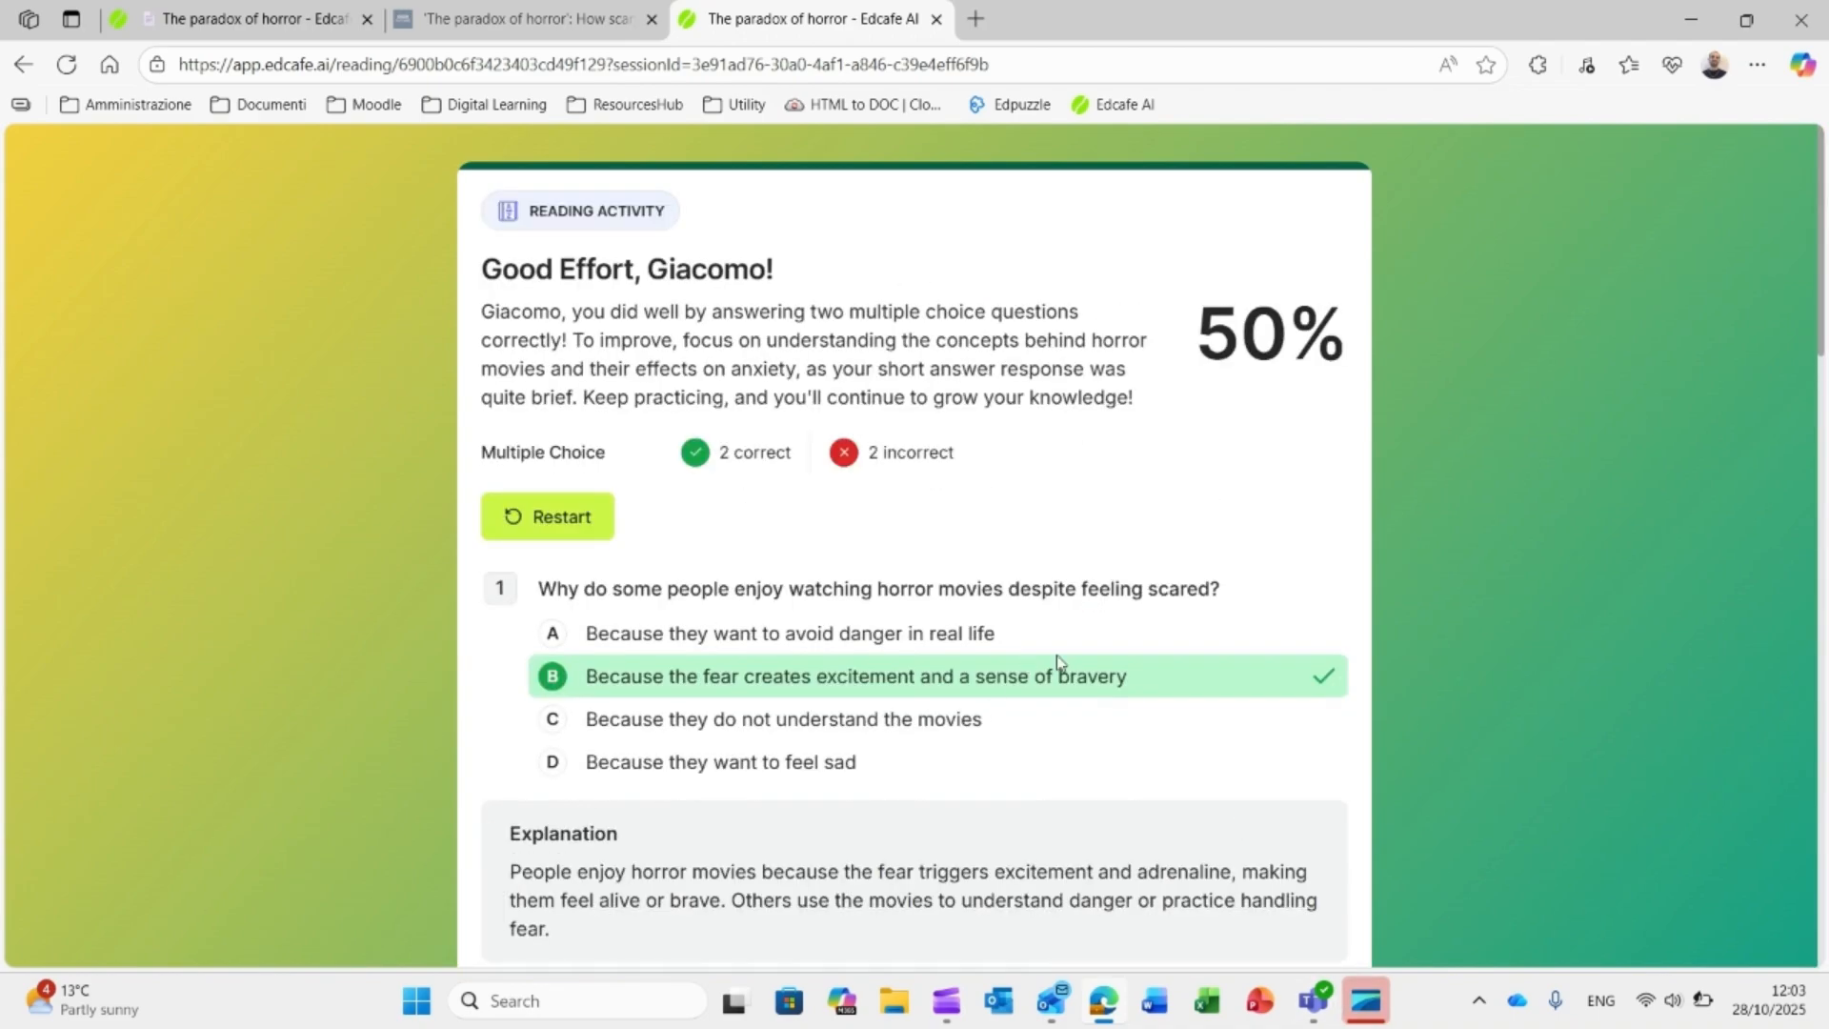
Step: Review the student's quiz results, including the correct answers, the explanations and the AI feedback on question 5
scroll(1069, 660, down, 20)
scroll(1069, 661, up, 4)
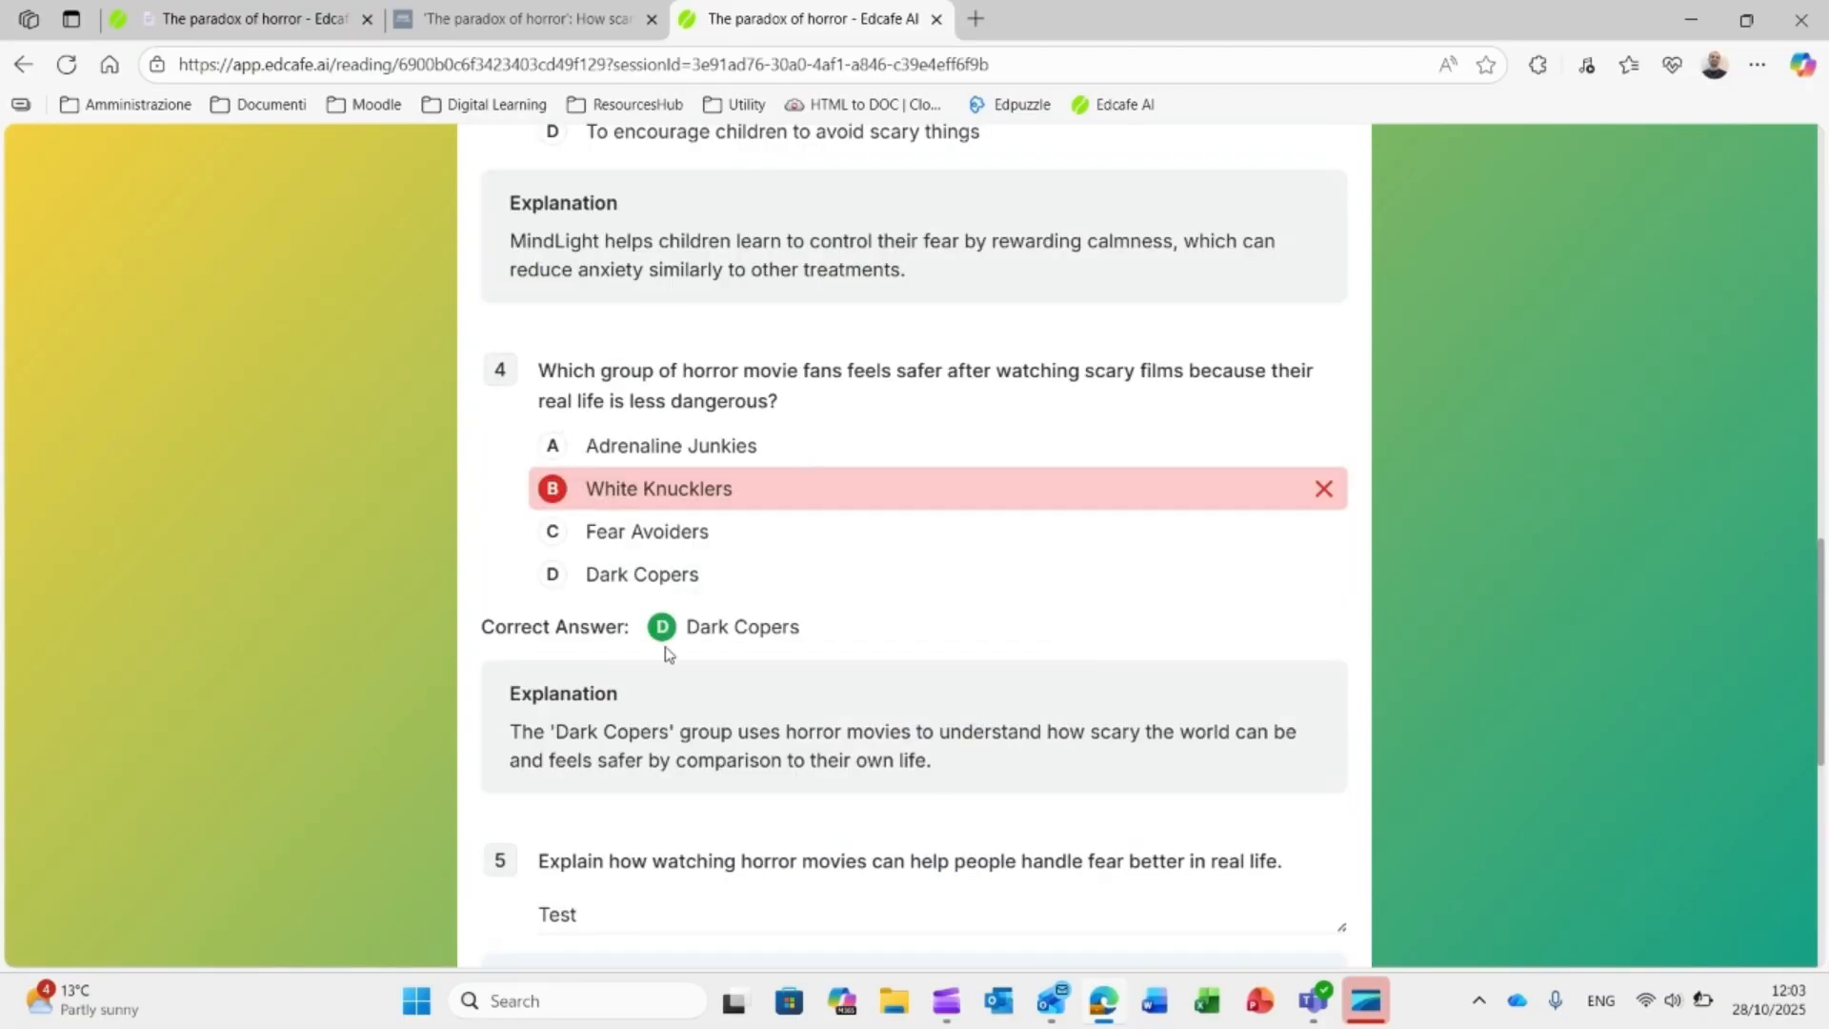
scroll(691, 751, down, 5)
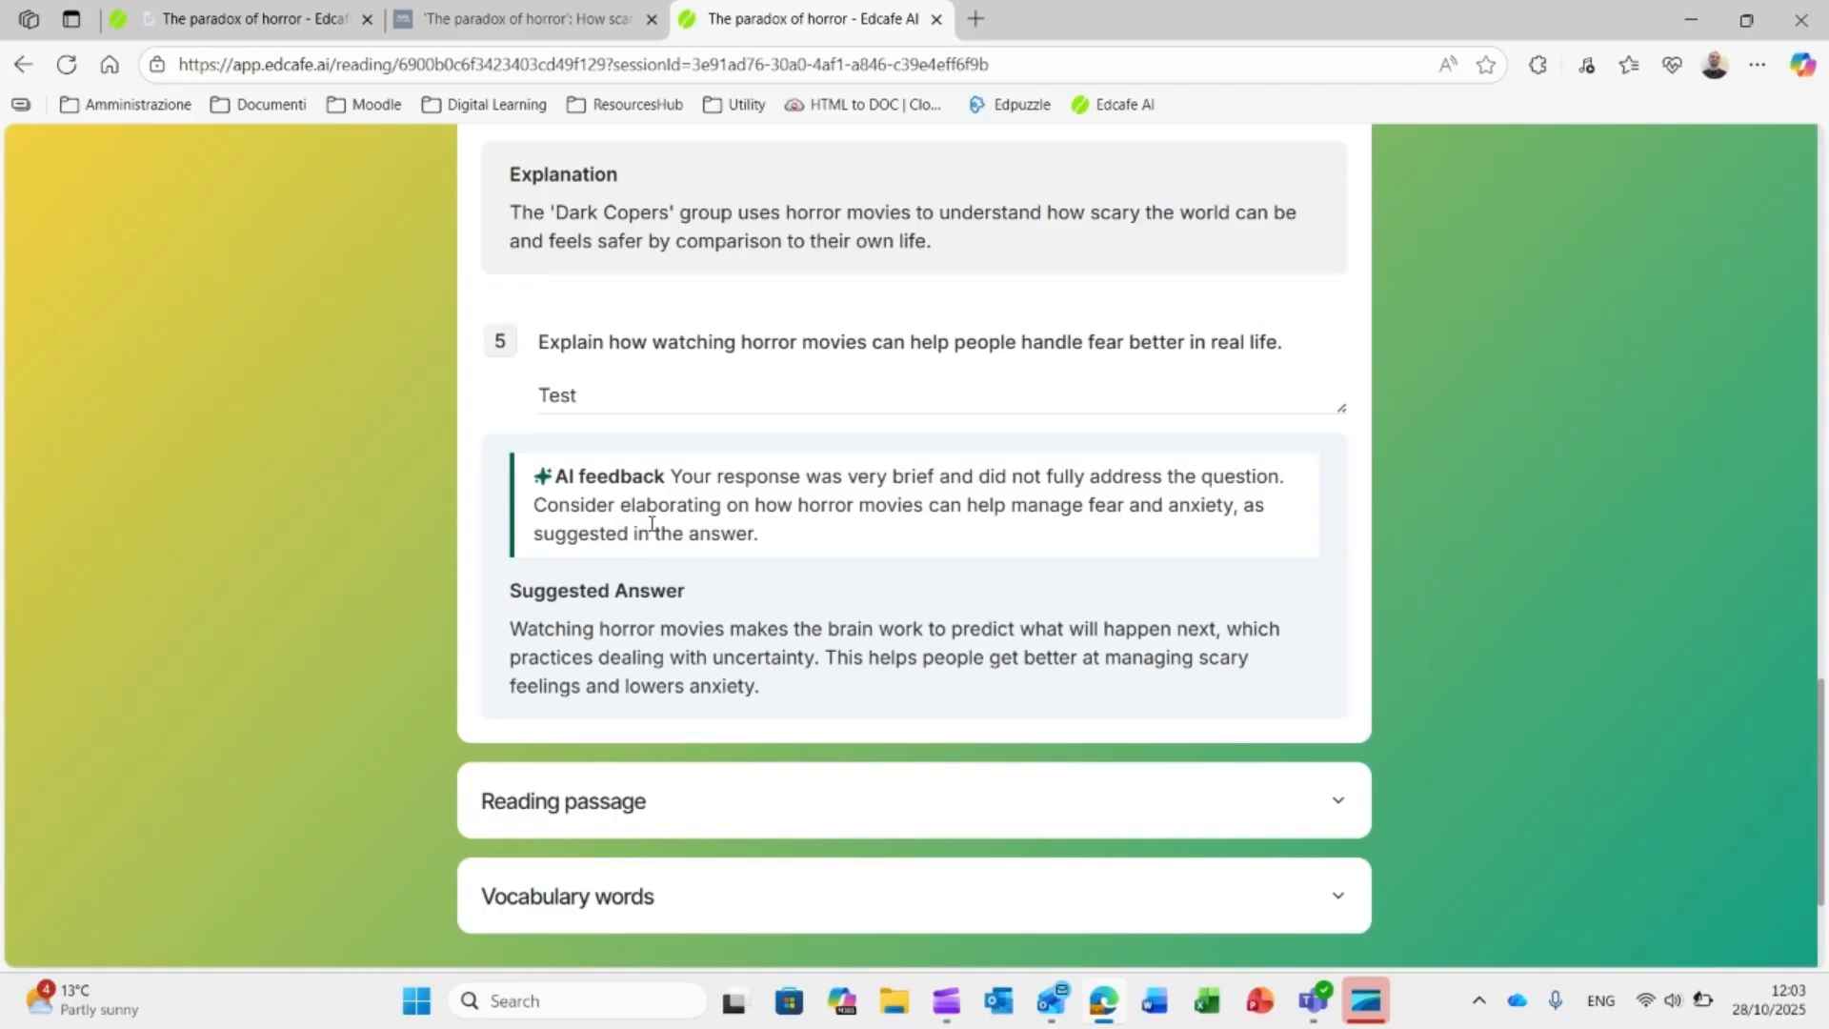
scroll(652, 524, up, 20)
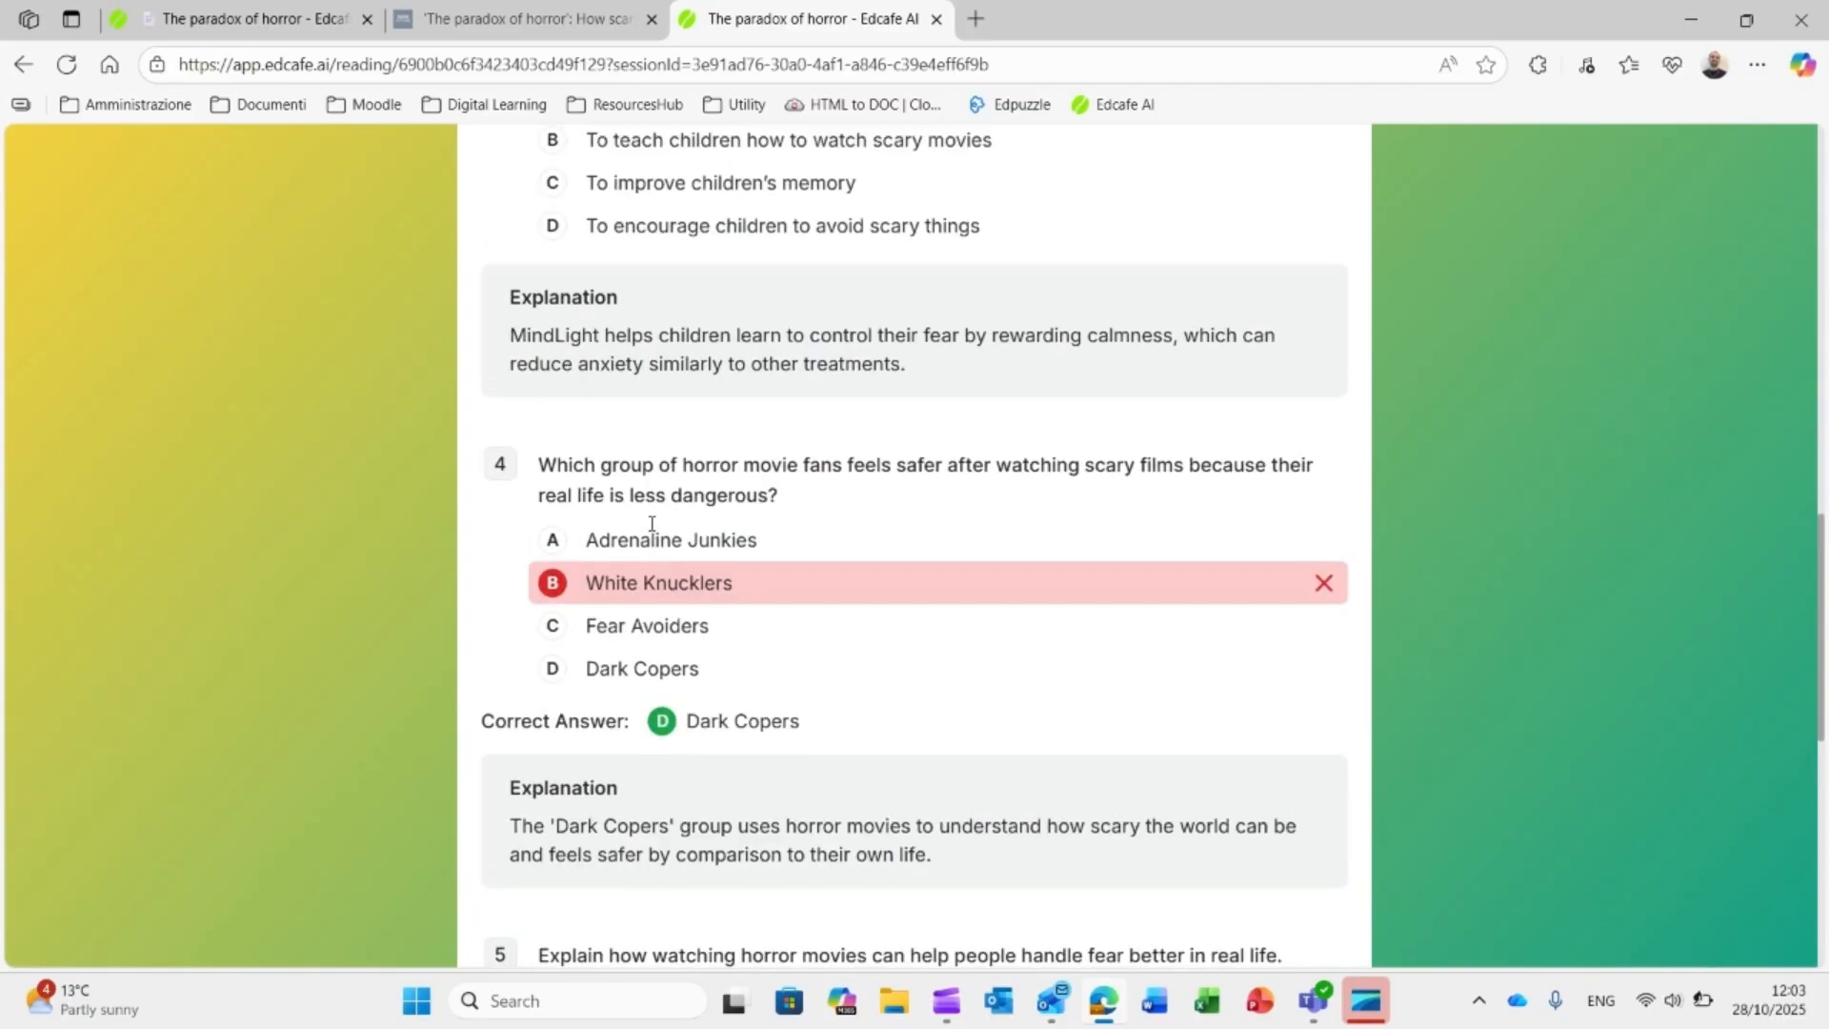
scroll(652, 524, down, 1)
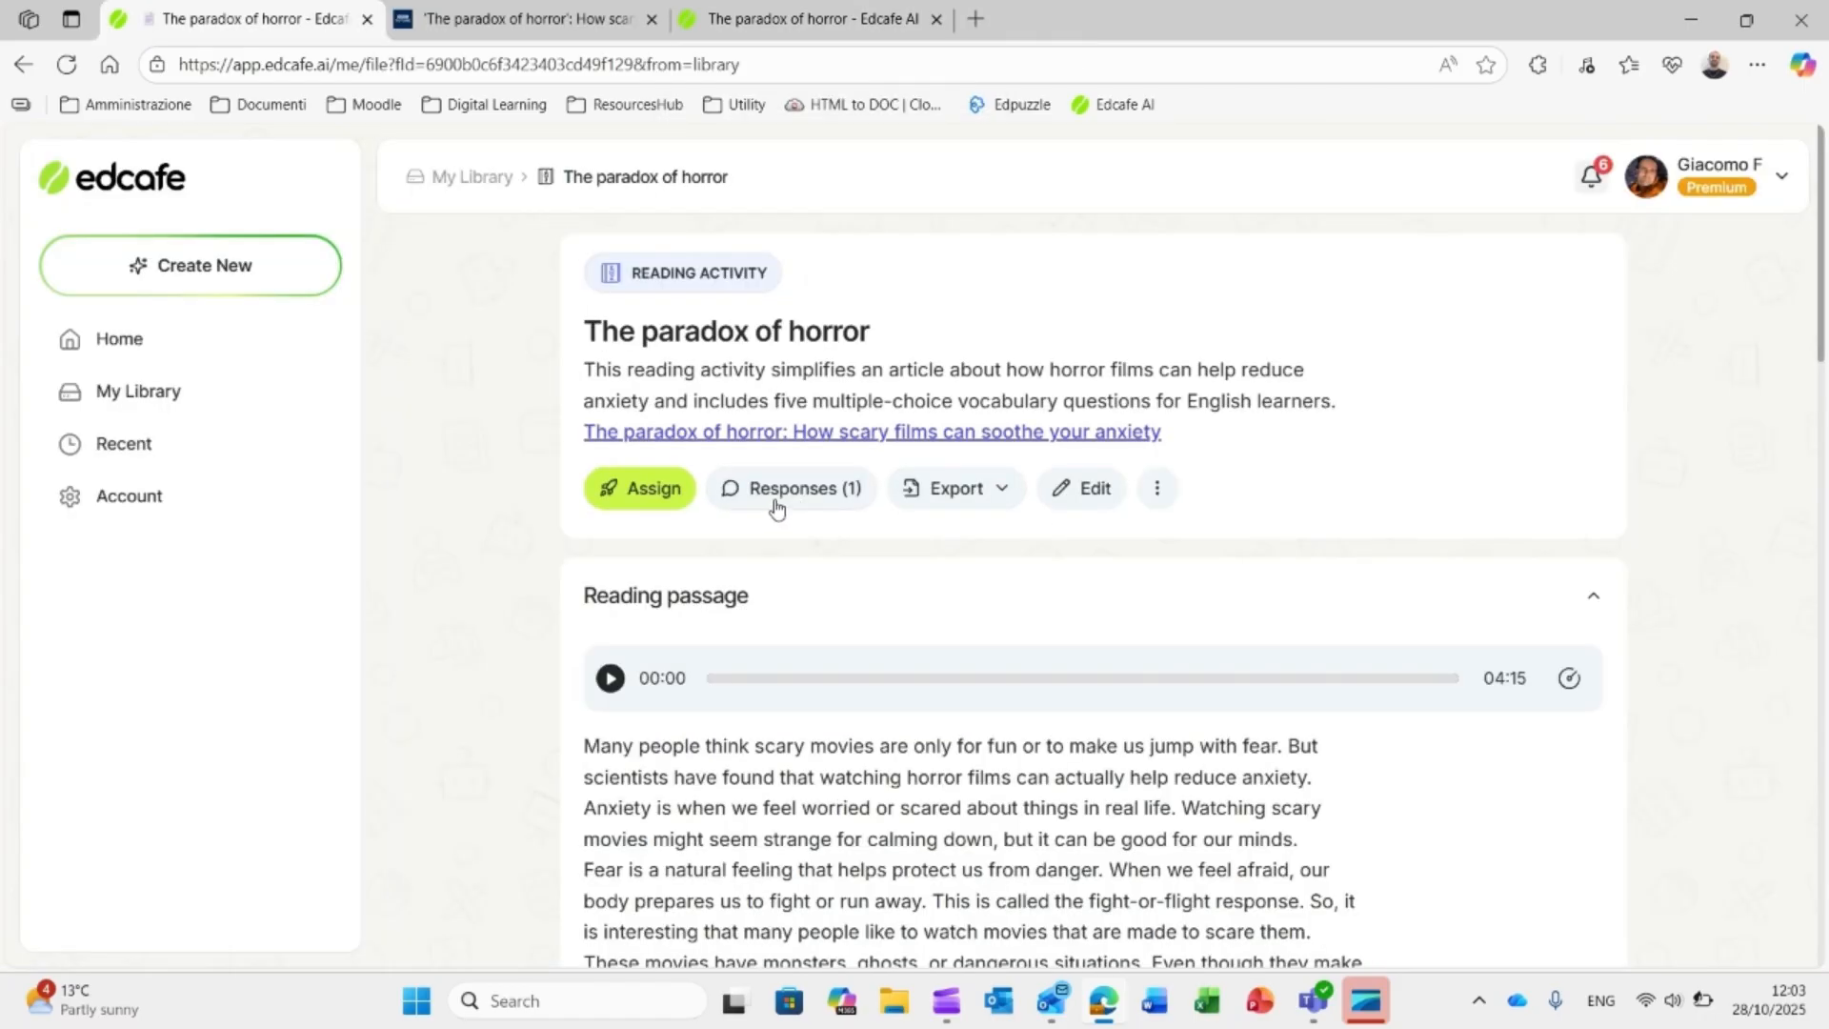
Step: Open the responses report of "The paradox of horror" in the teacher's view and examine the answer statistics per question
click(776, 495)
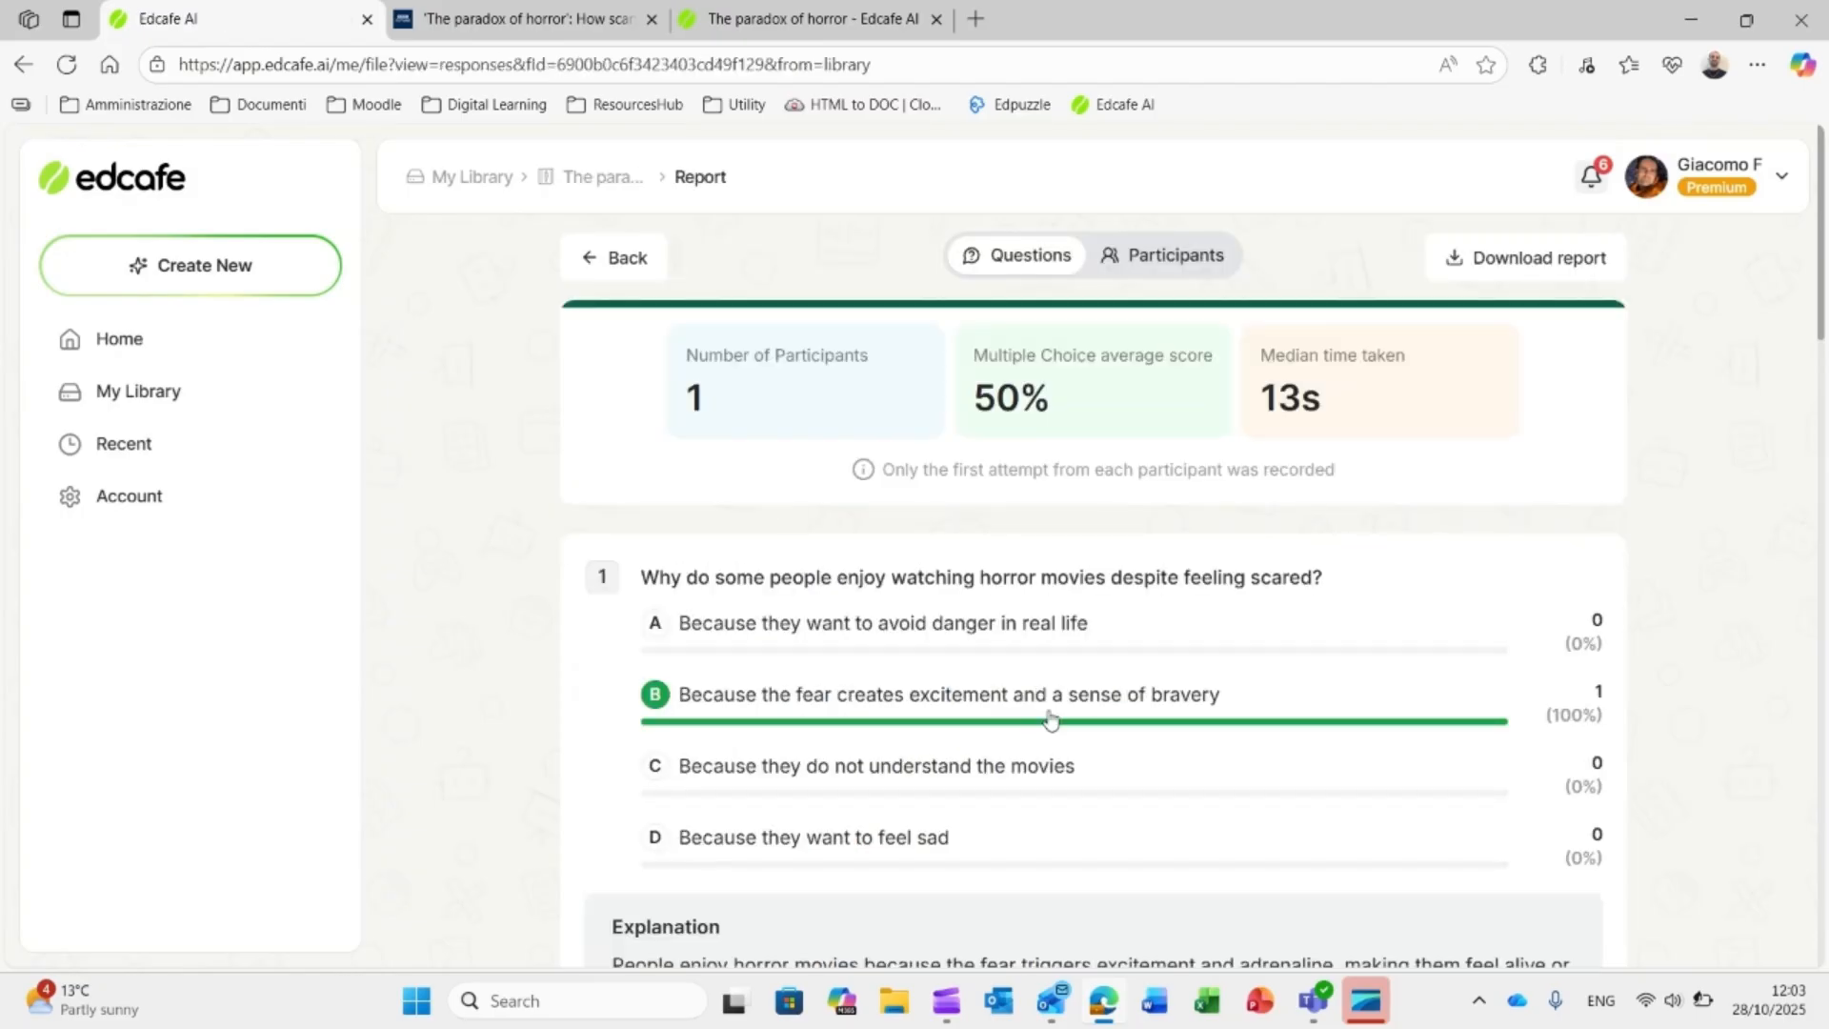
scroll(860, 709, down, 5)
scroll(861, 709, down, 3)
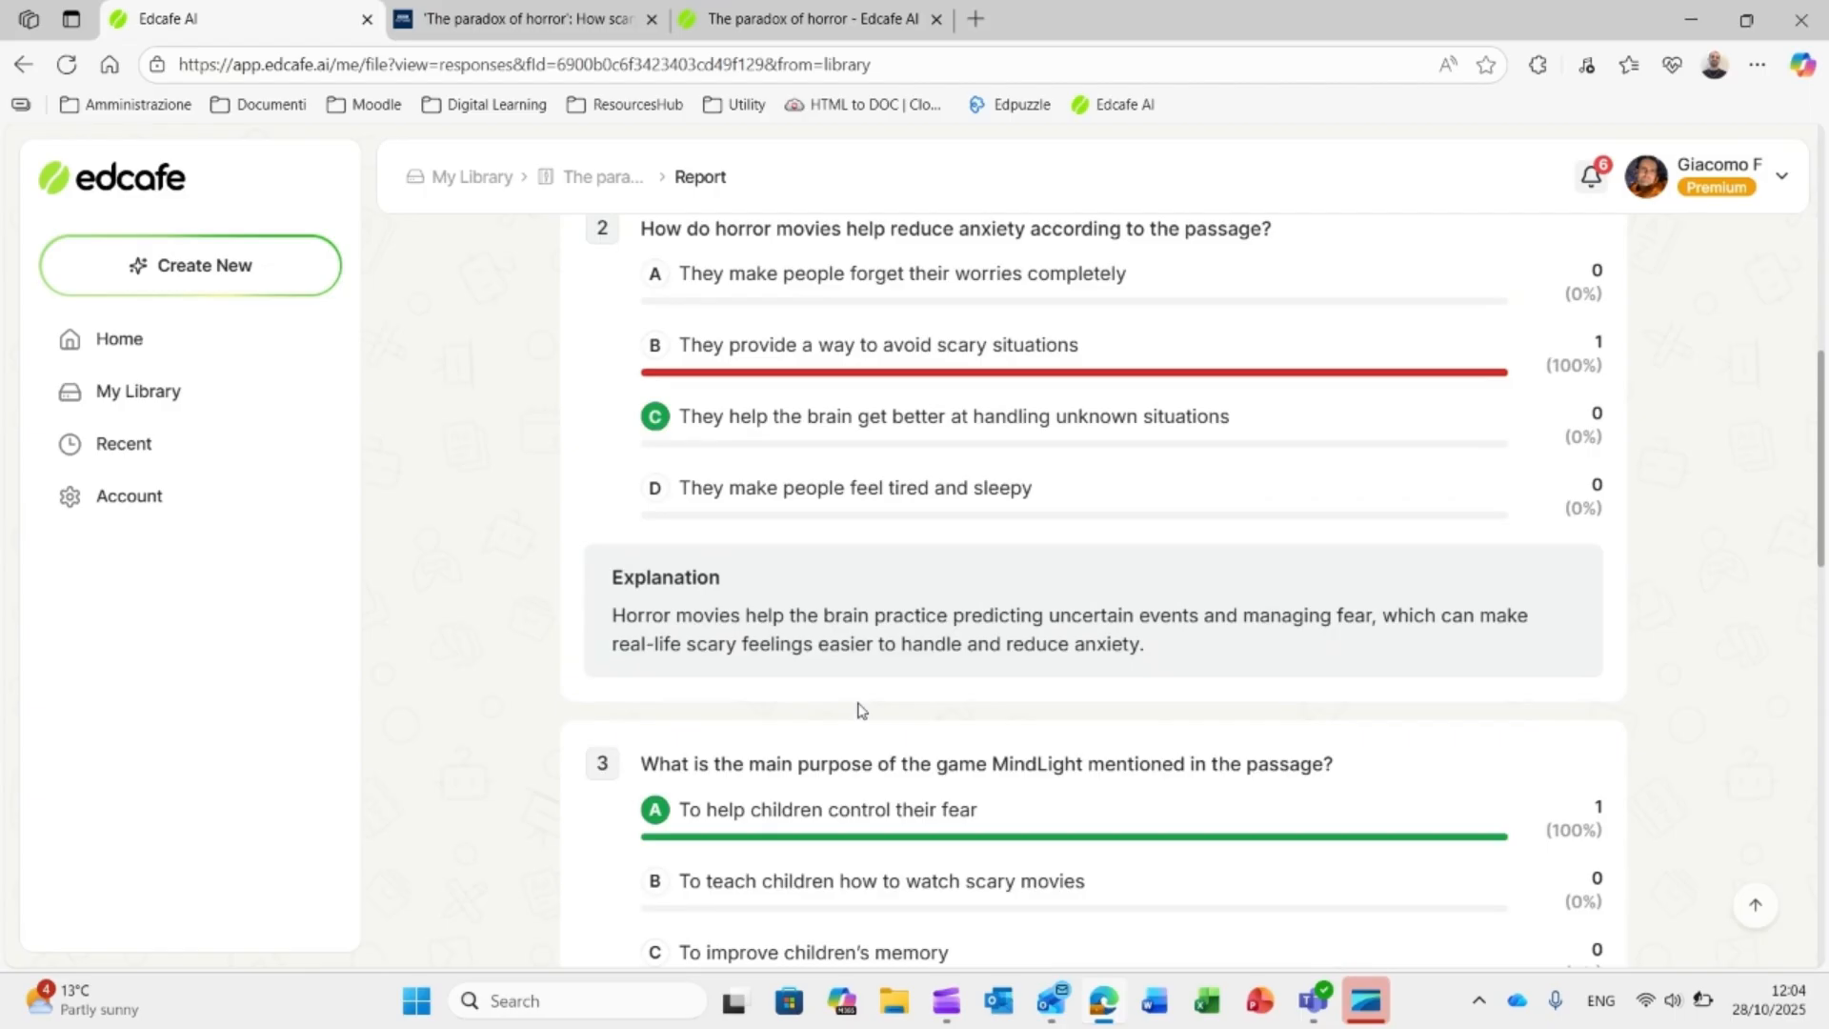
scroll(860, 710, up, 1)
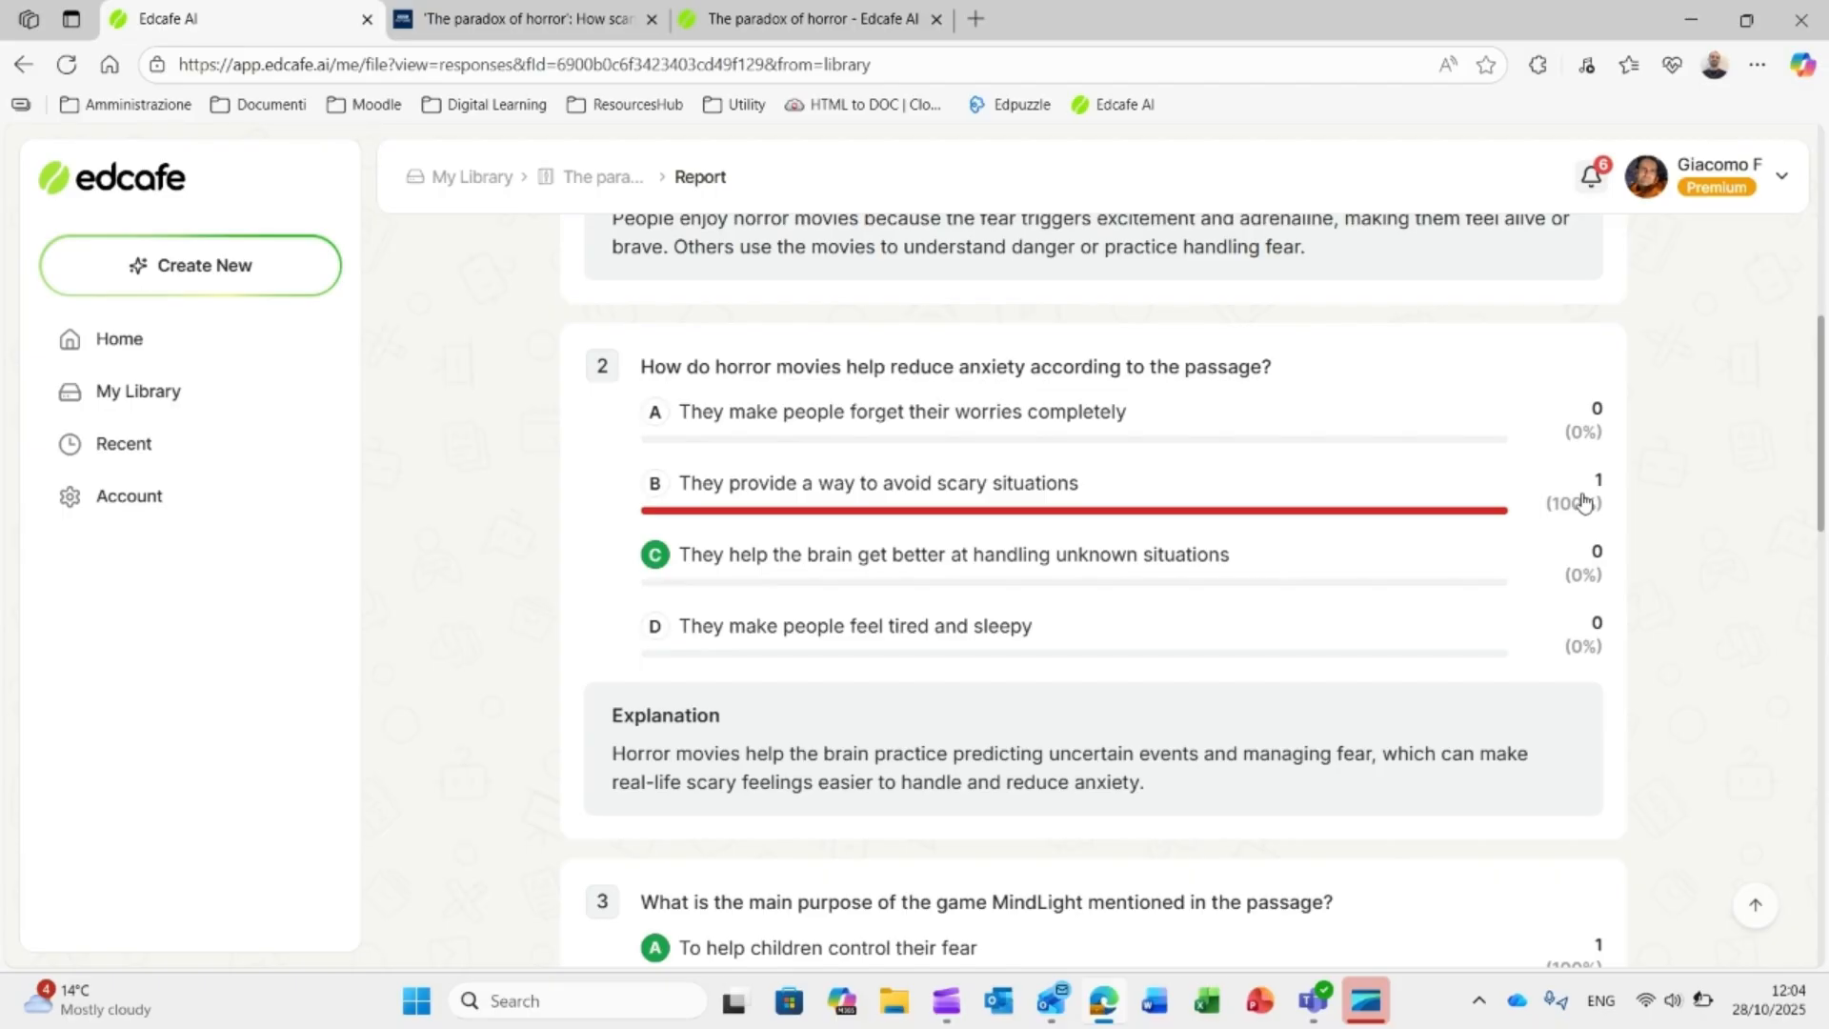
scroll(1583, 502, up, 9)
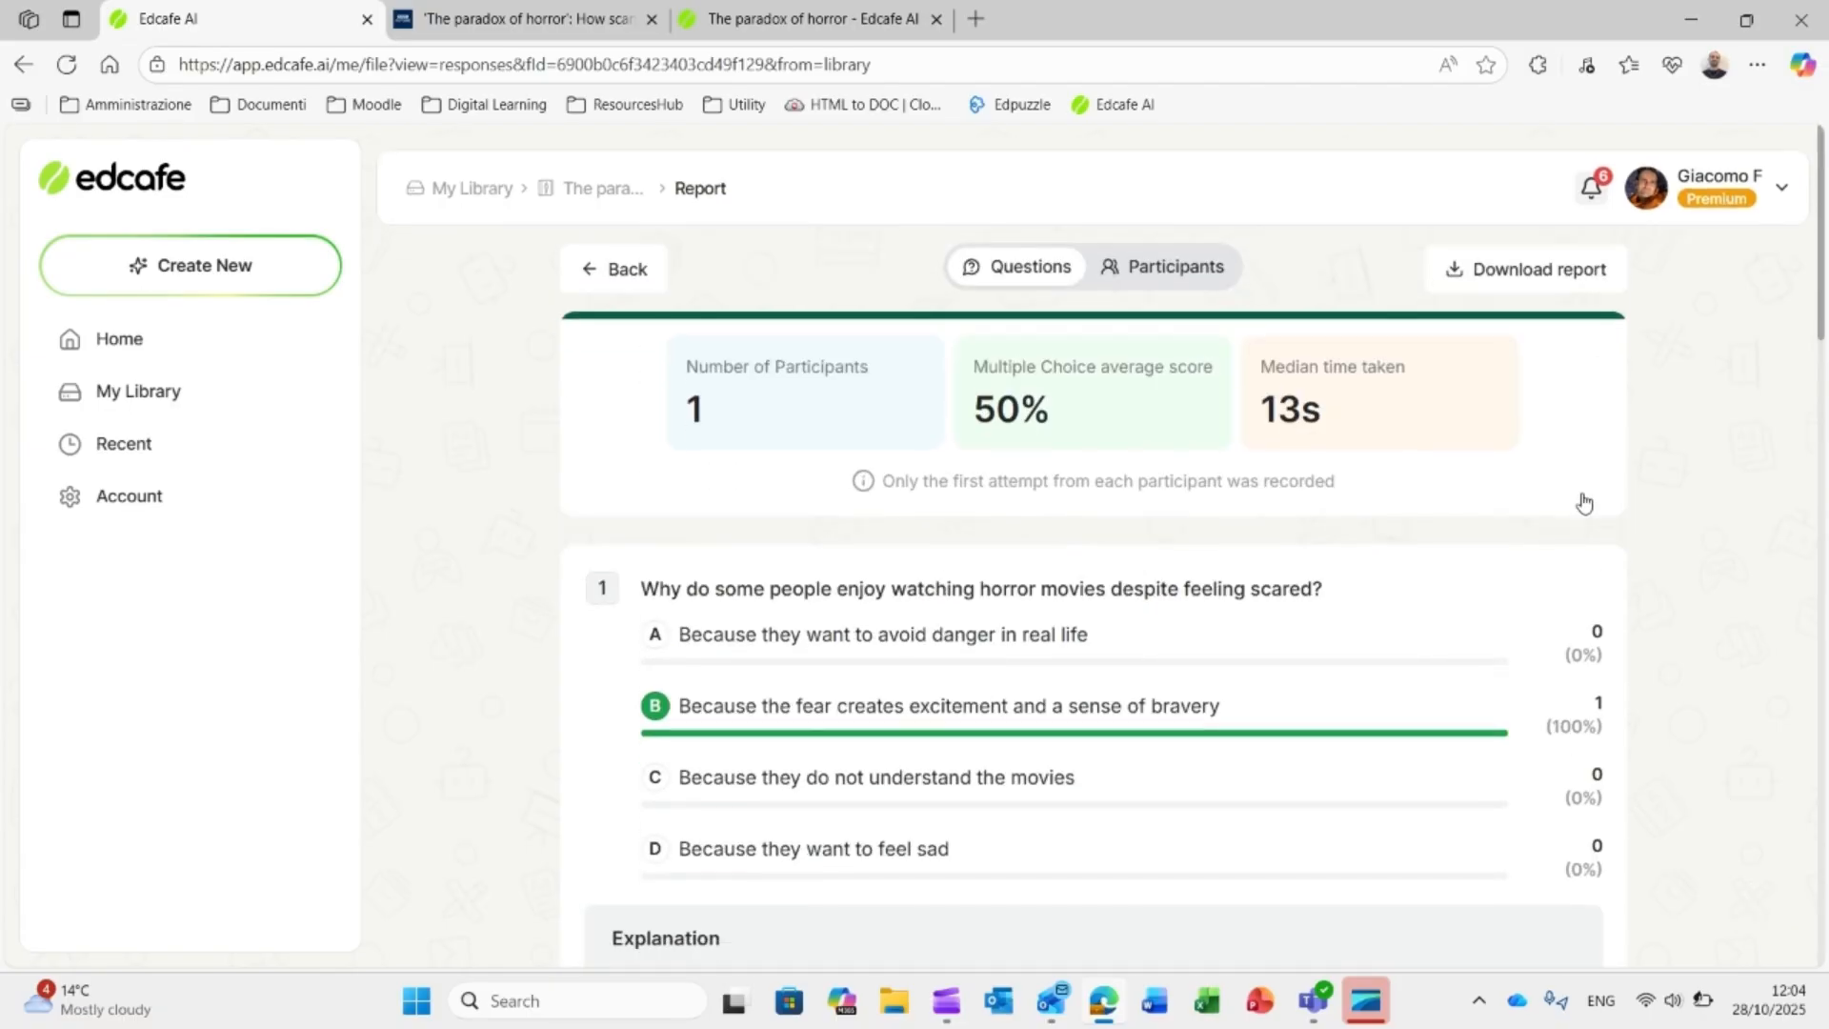
Step: Open the participant's individual quiz result from the report, review the AI summary and feedback, and close it
click(1206, 270)
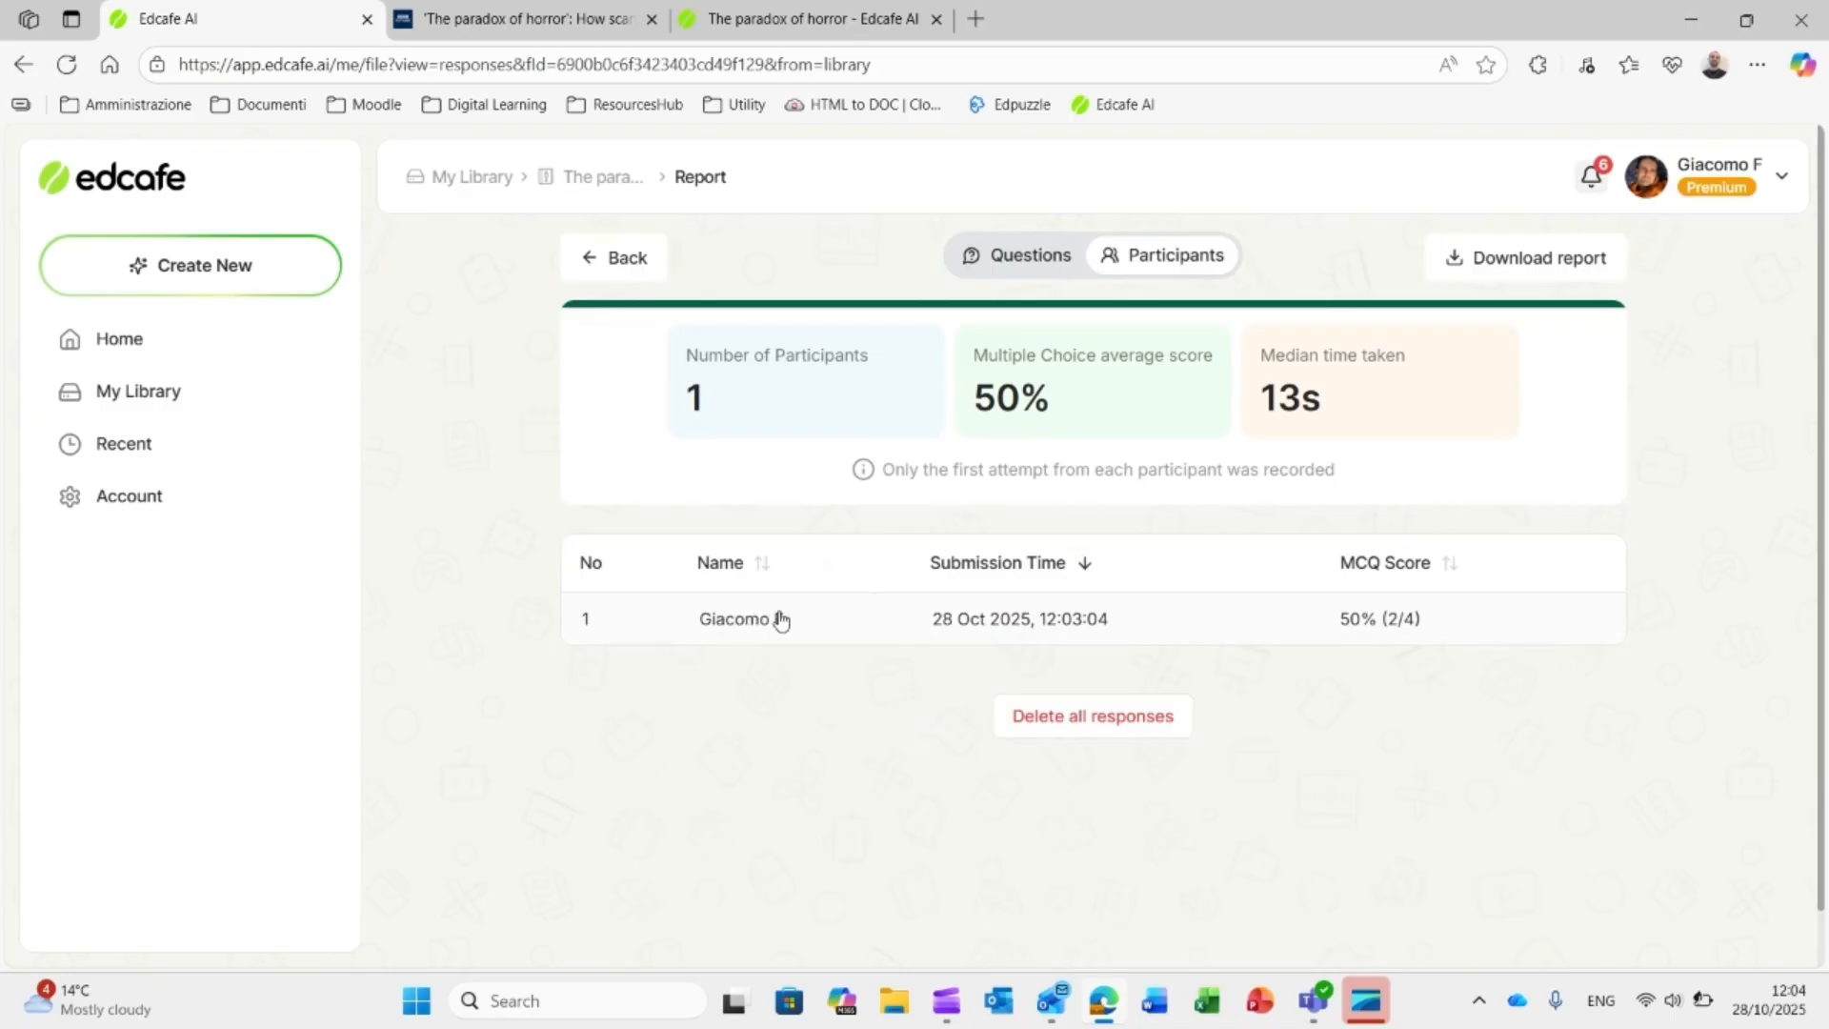
click(744, 616)
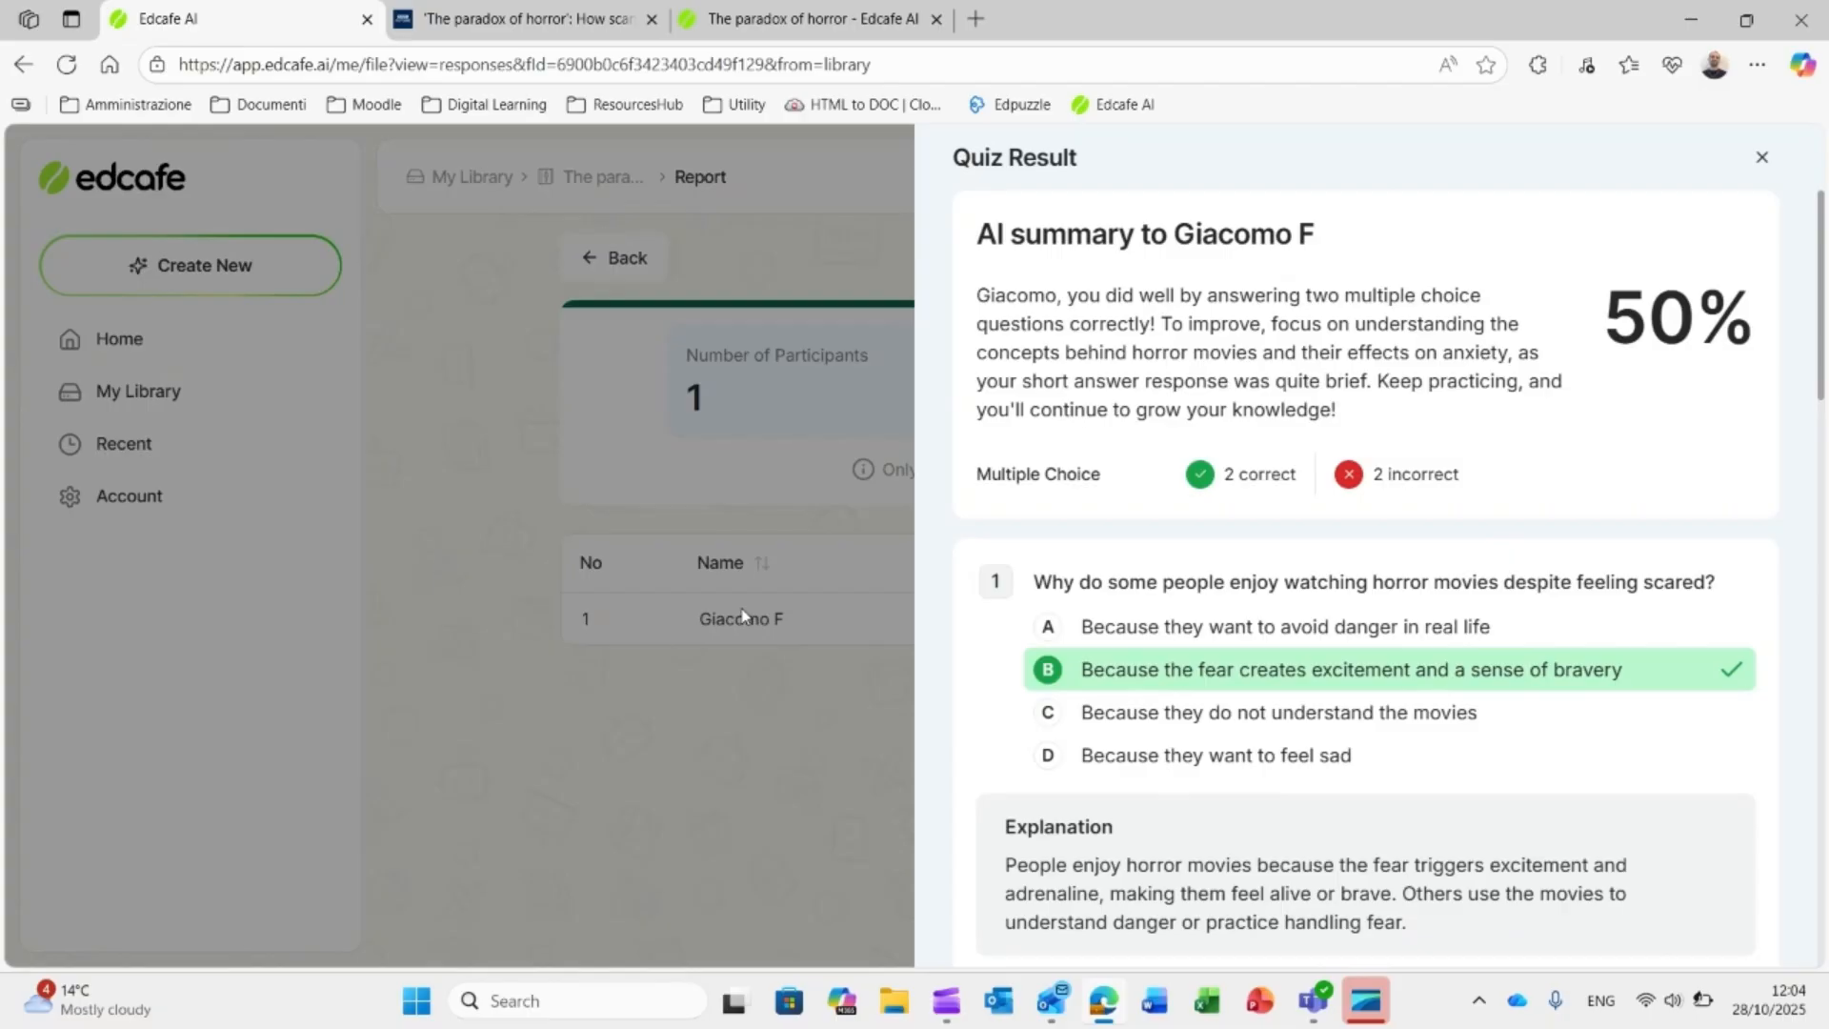
scroll(1179, 814, down, 15)
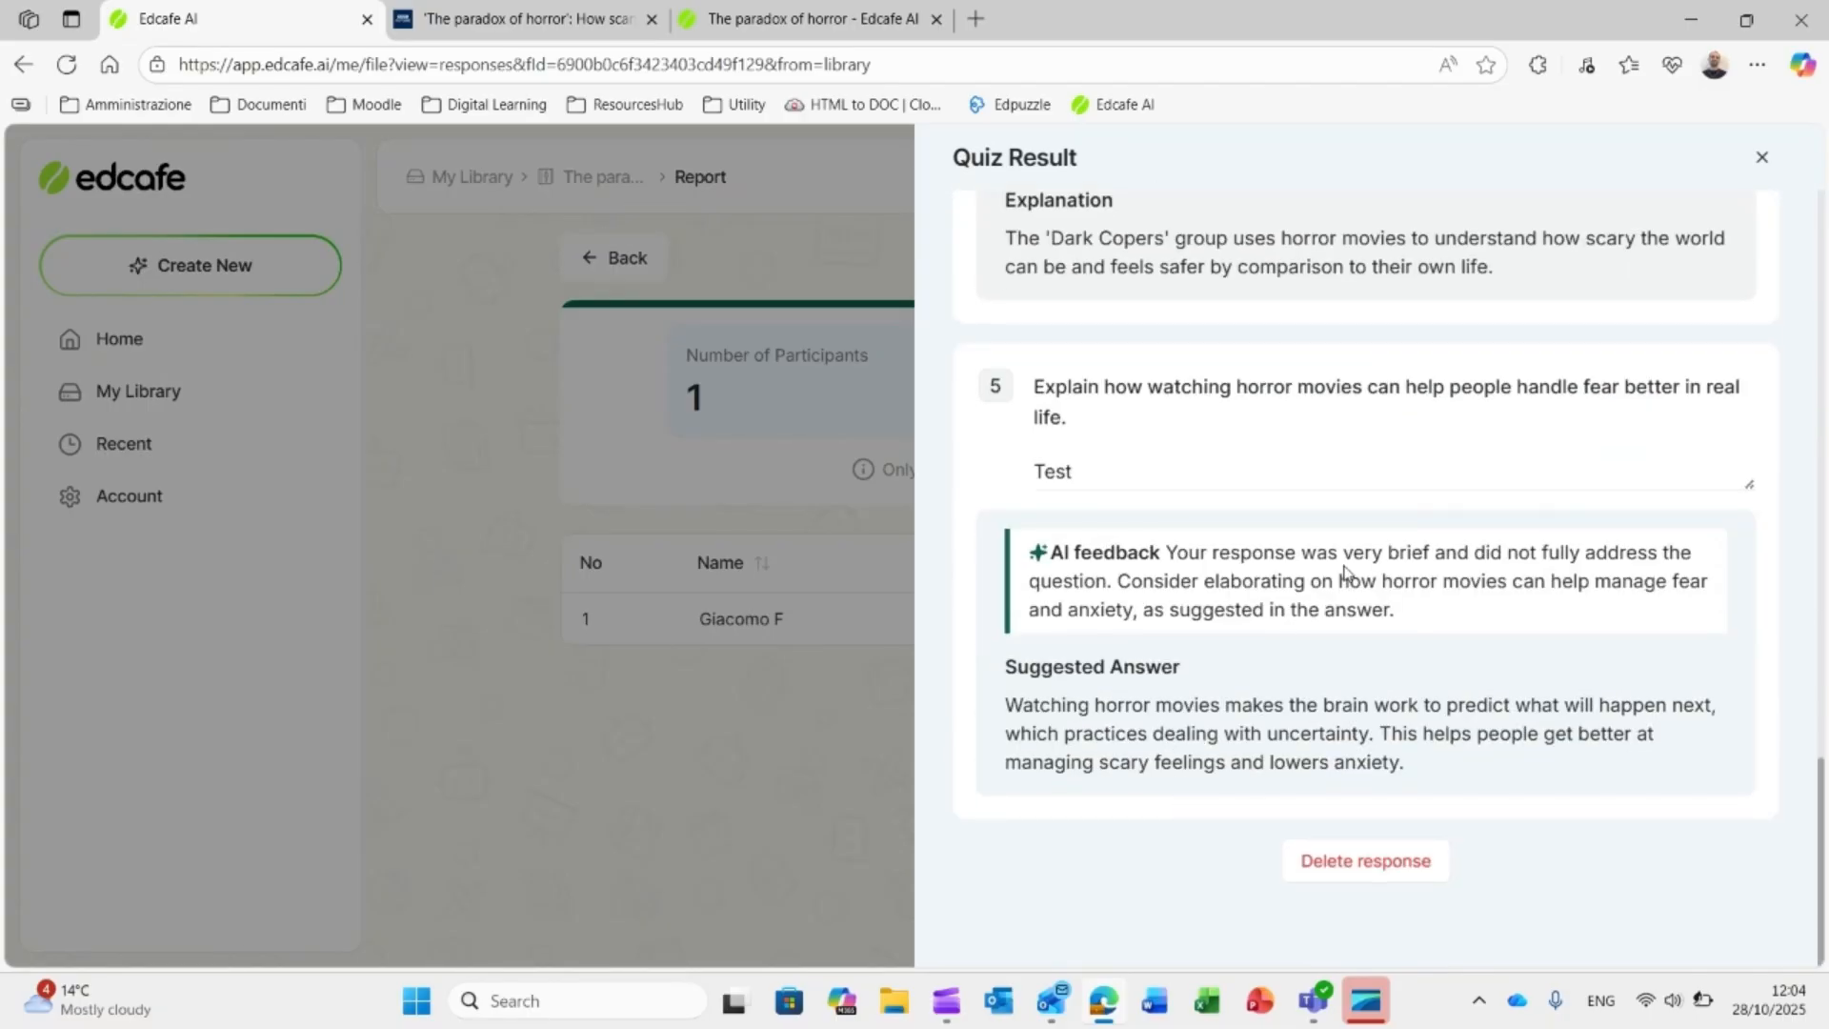
click(801, 753)
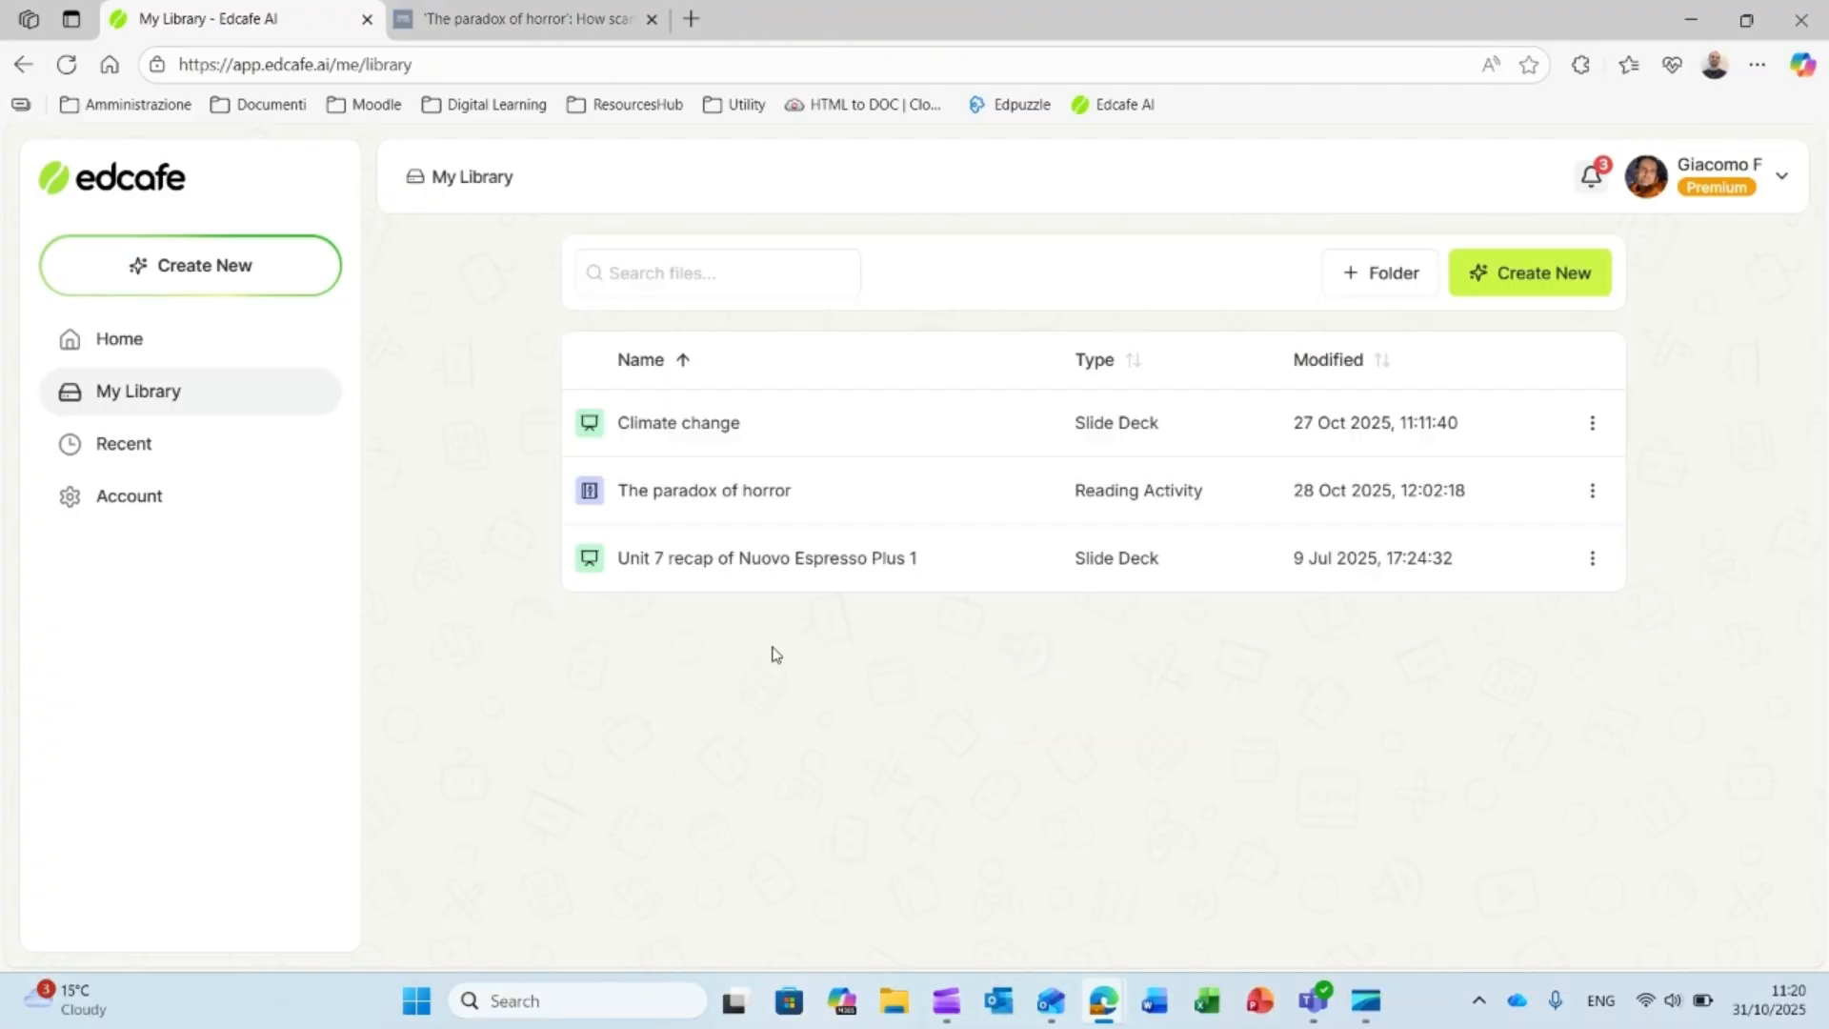
Step: Create new Teaching Resources on "perfect tense in English", searching for articles, slide decks, videos and worksheets
click(130, 287)
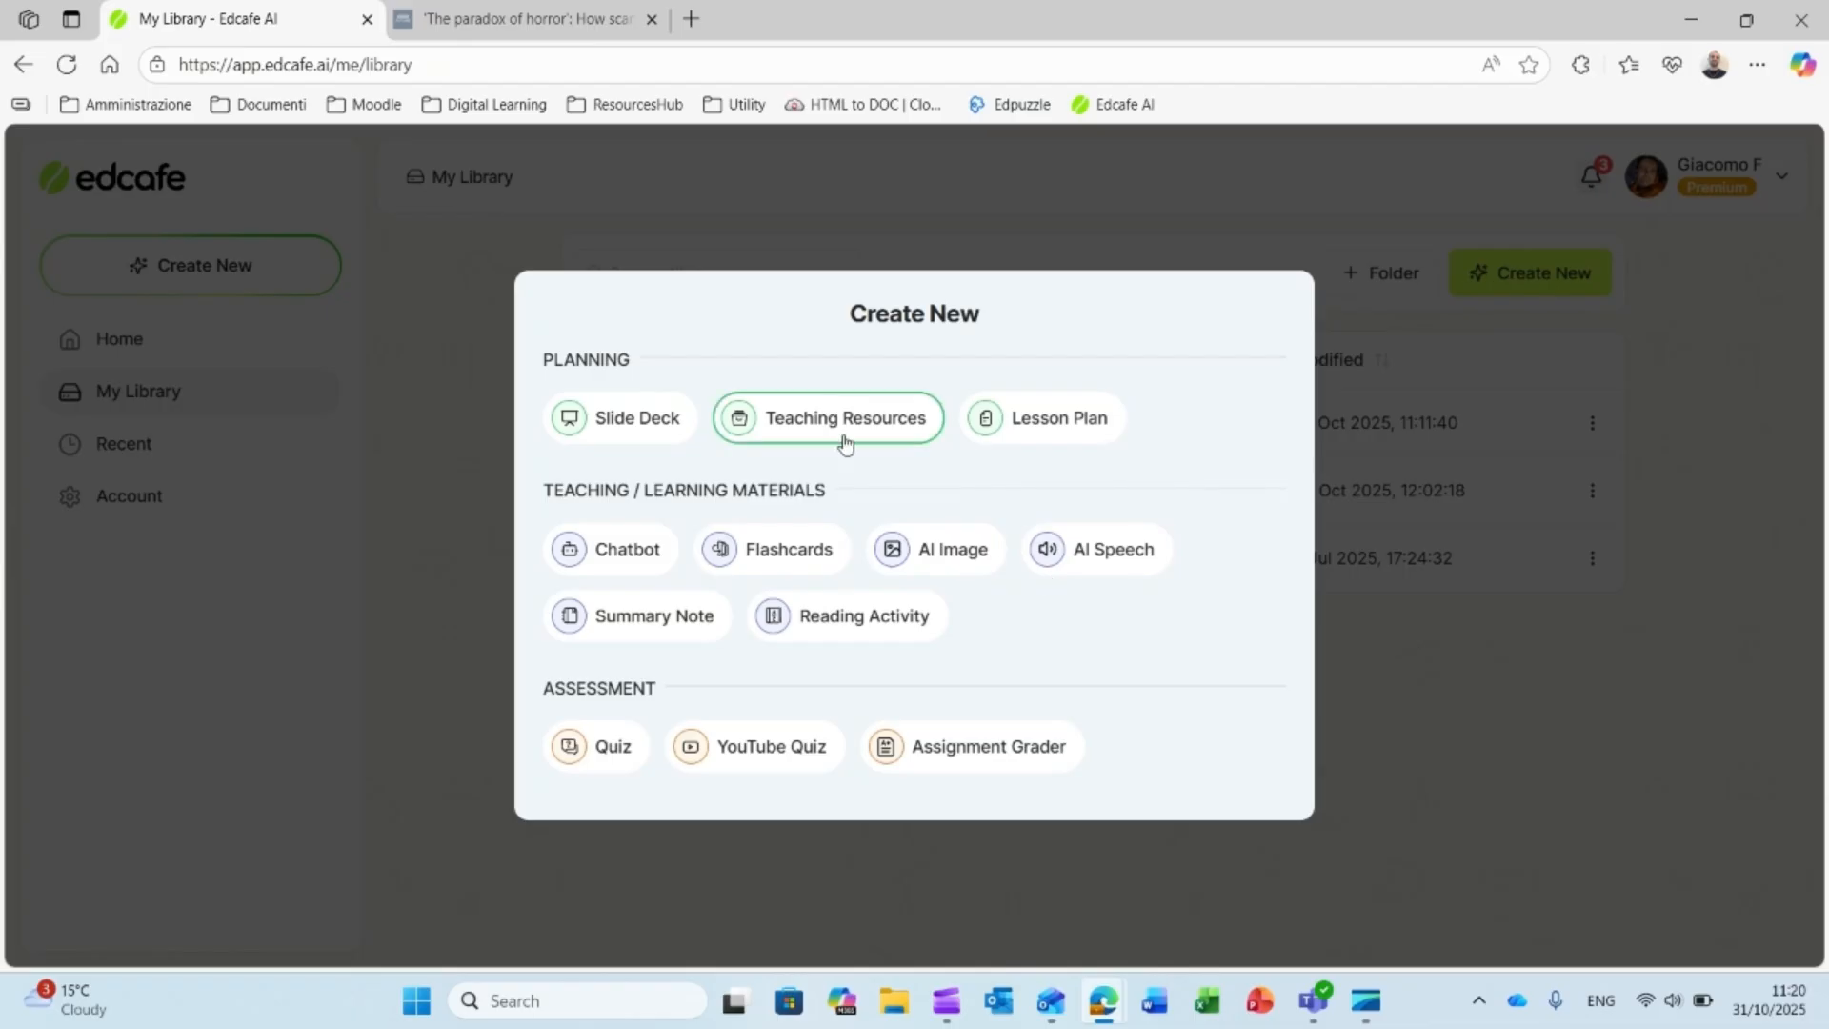
click(842, 440)
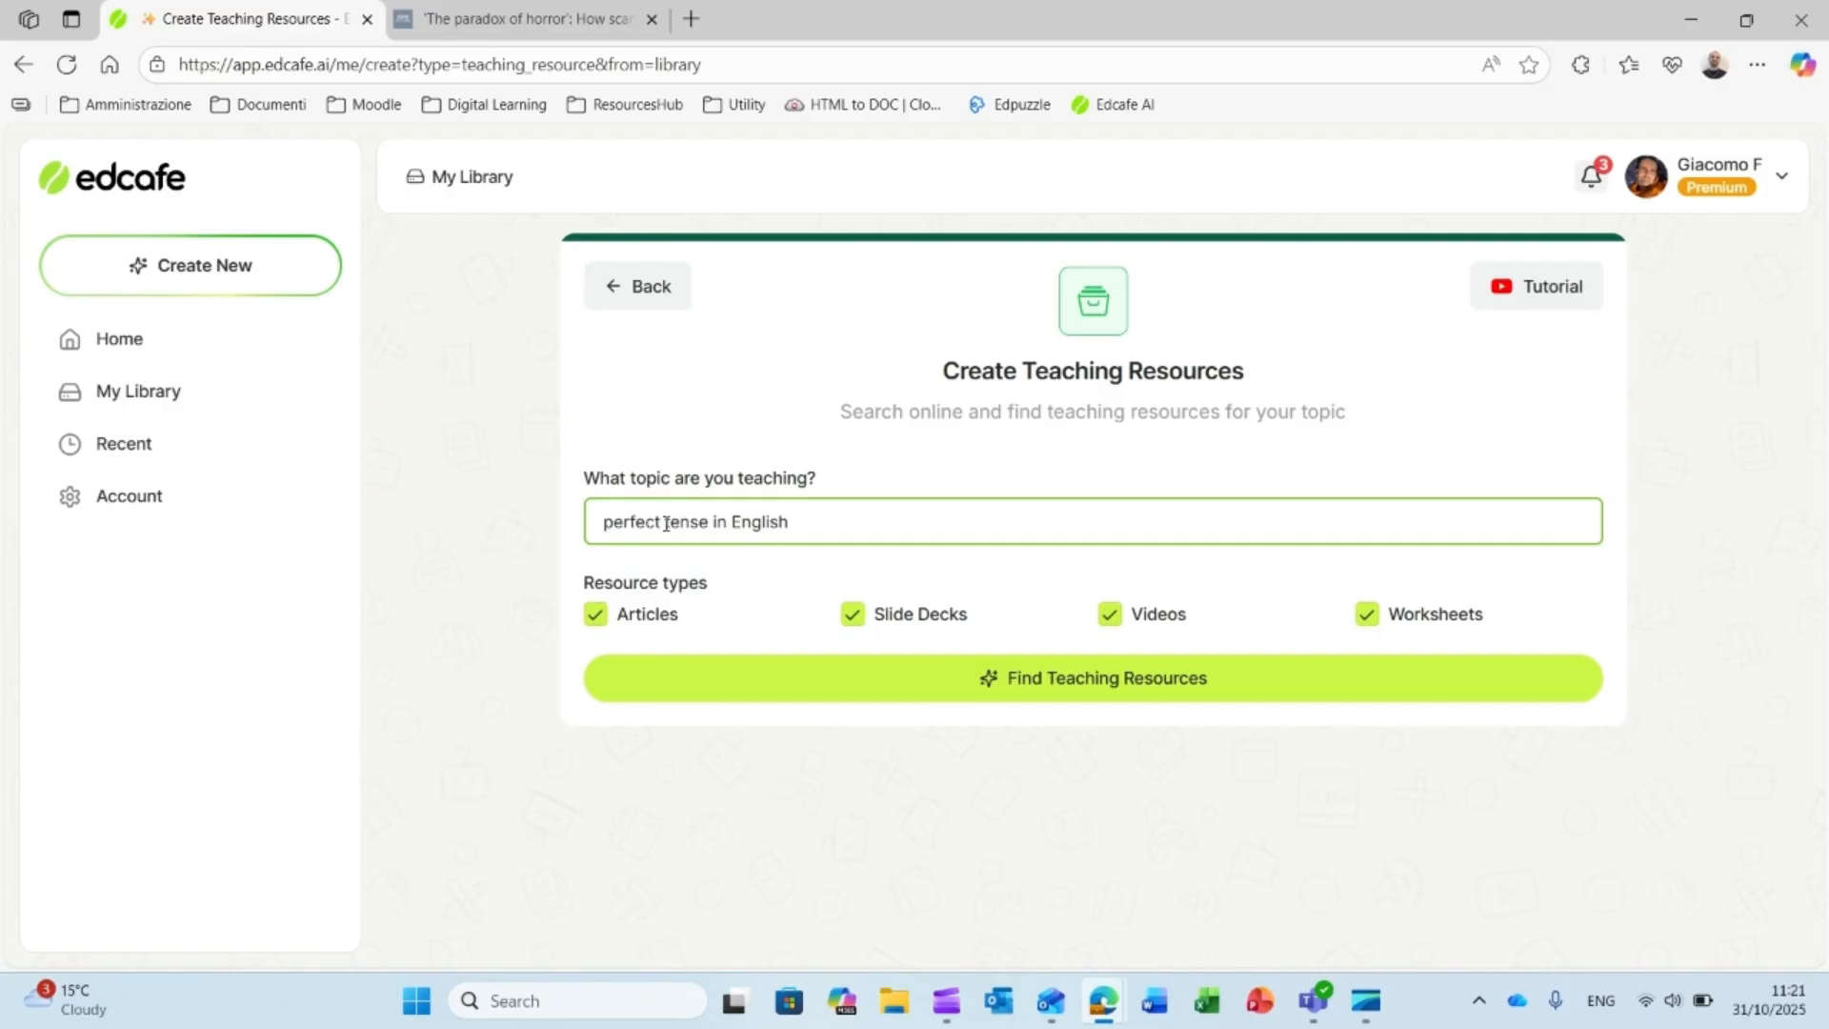
click(664, 523)
click(1097, 689)
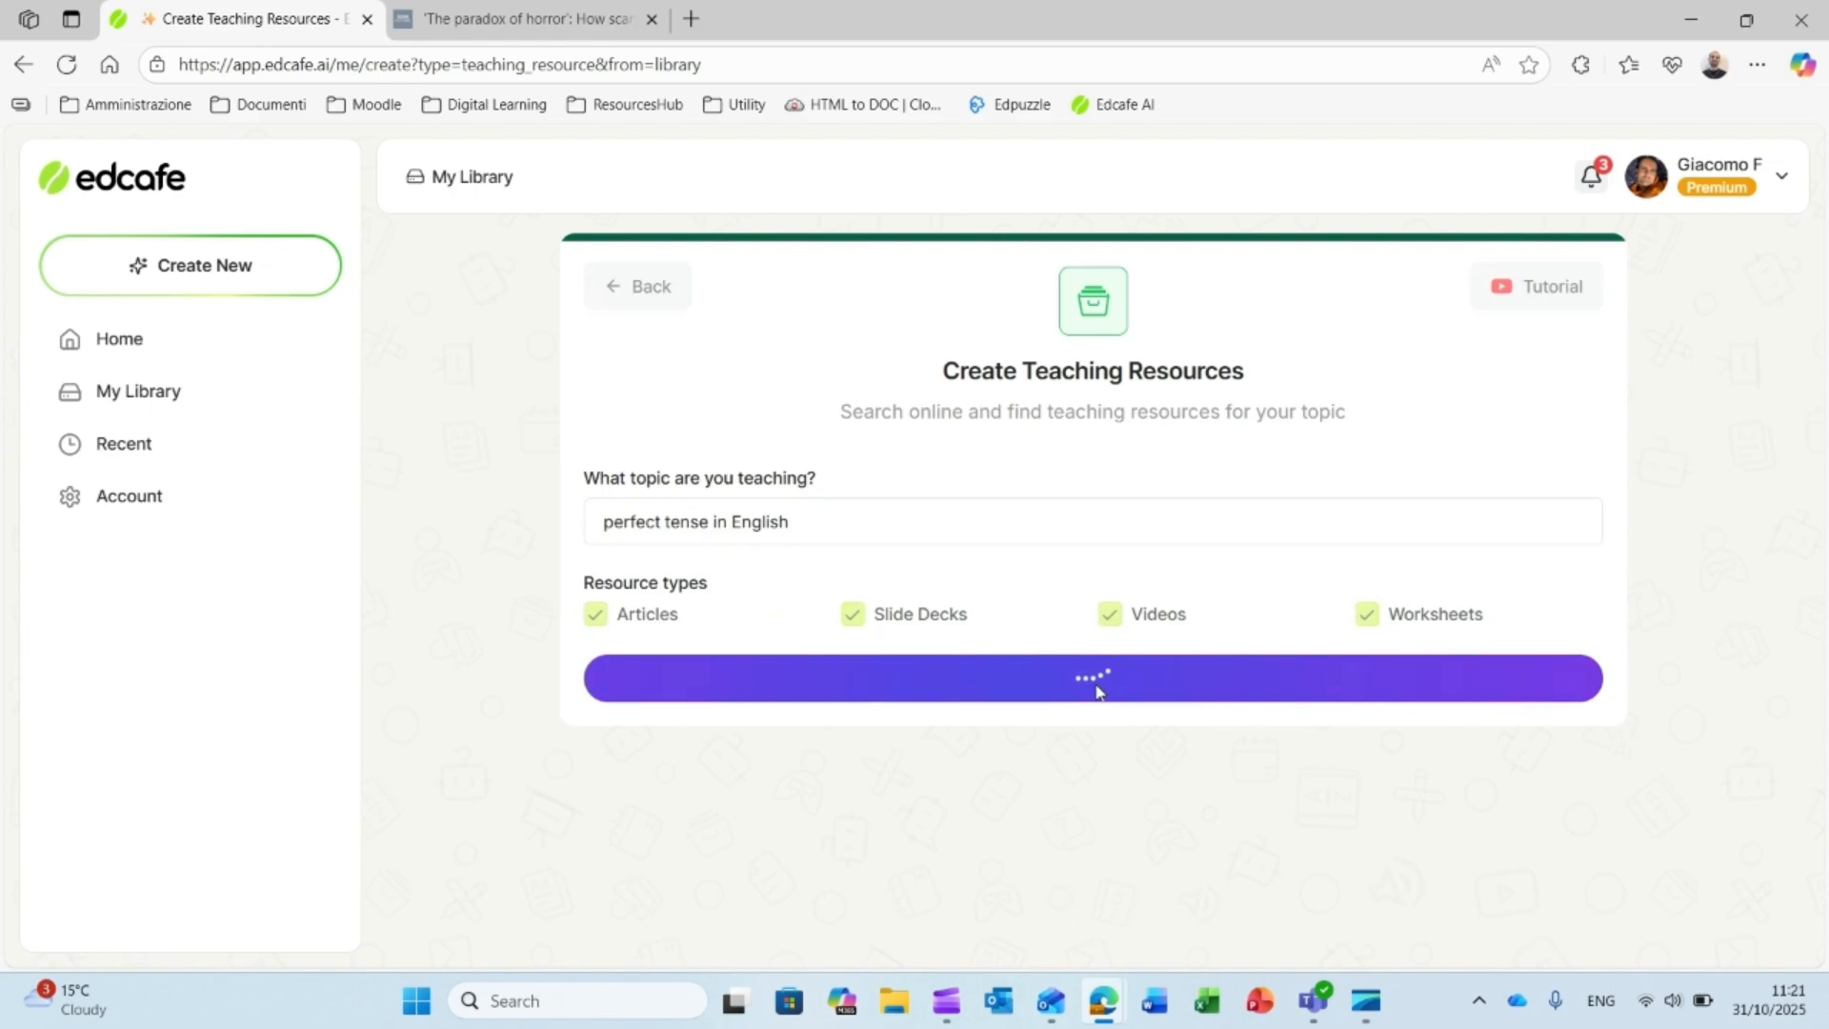
Step: Examine the articles found for the perfect tense topic, down to the option for finding more
scroll(1098, 692, down, 3)
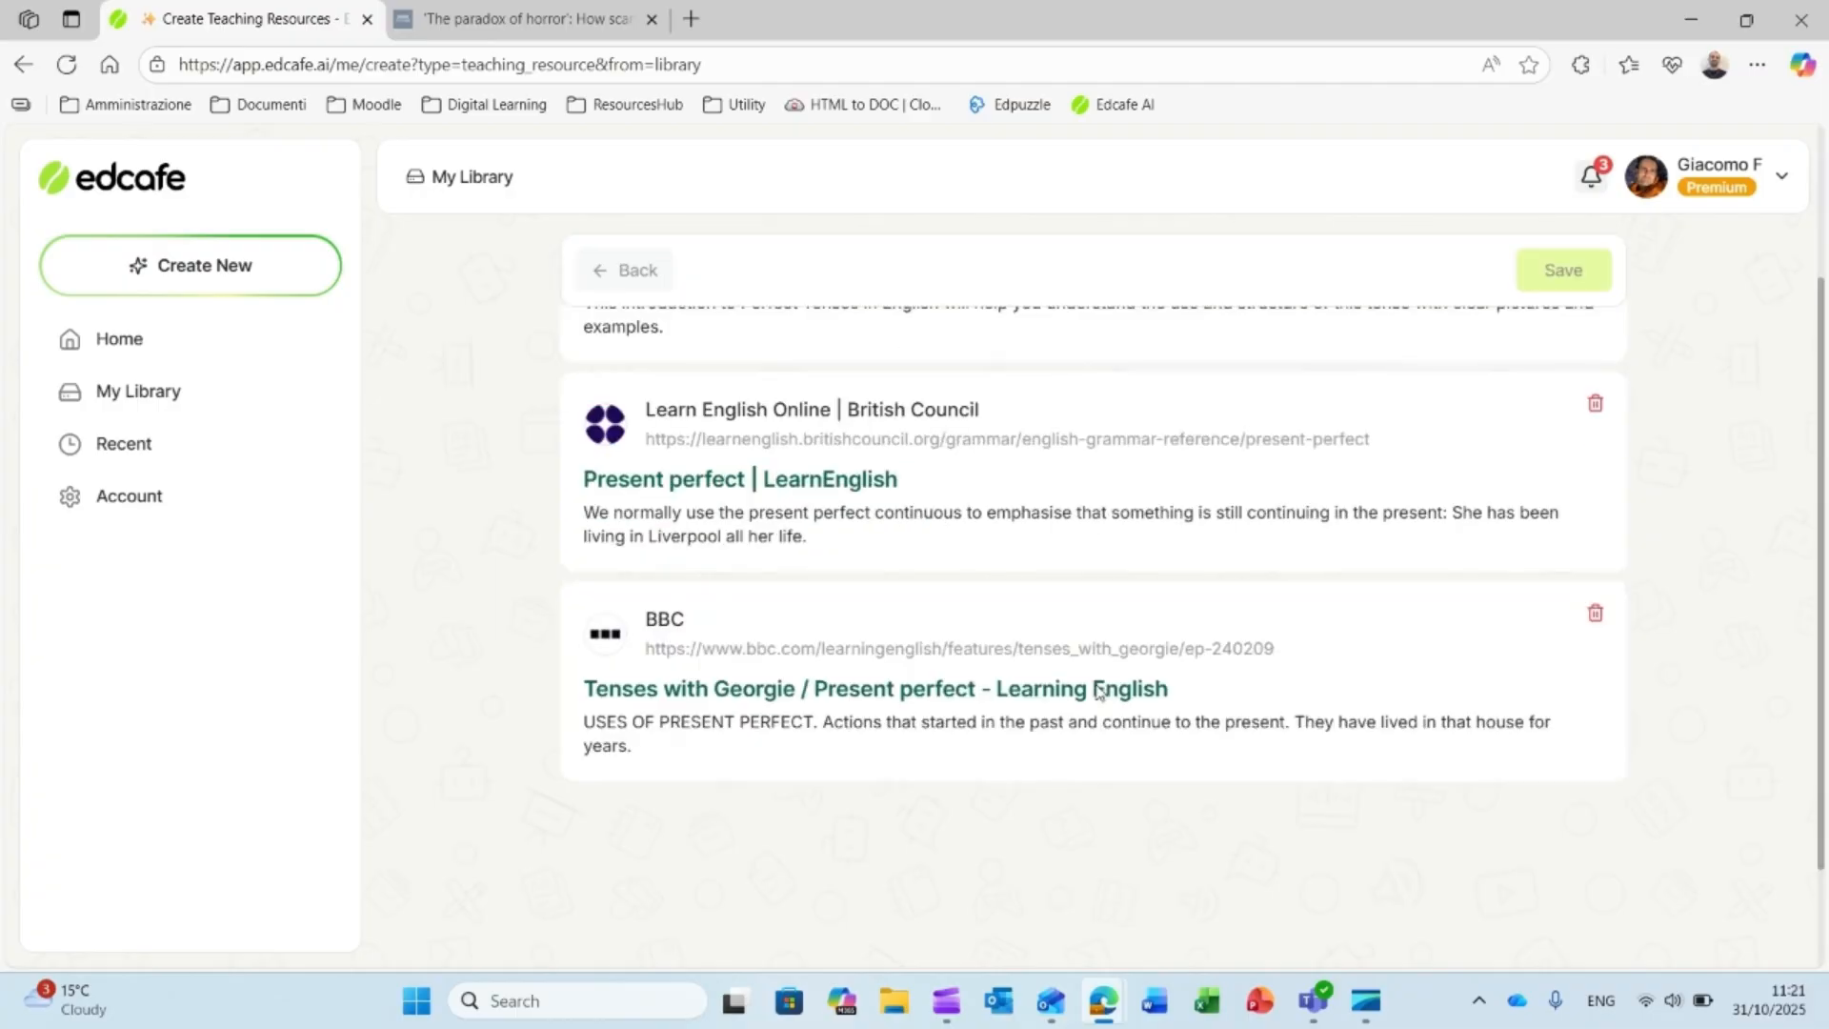
scroll(1099, 693, down, 5)
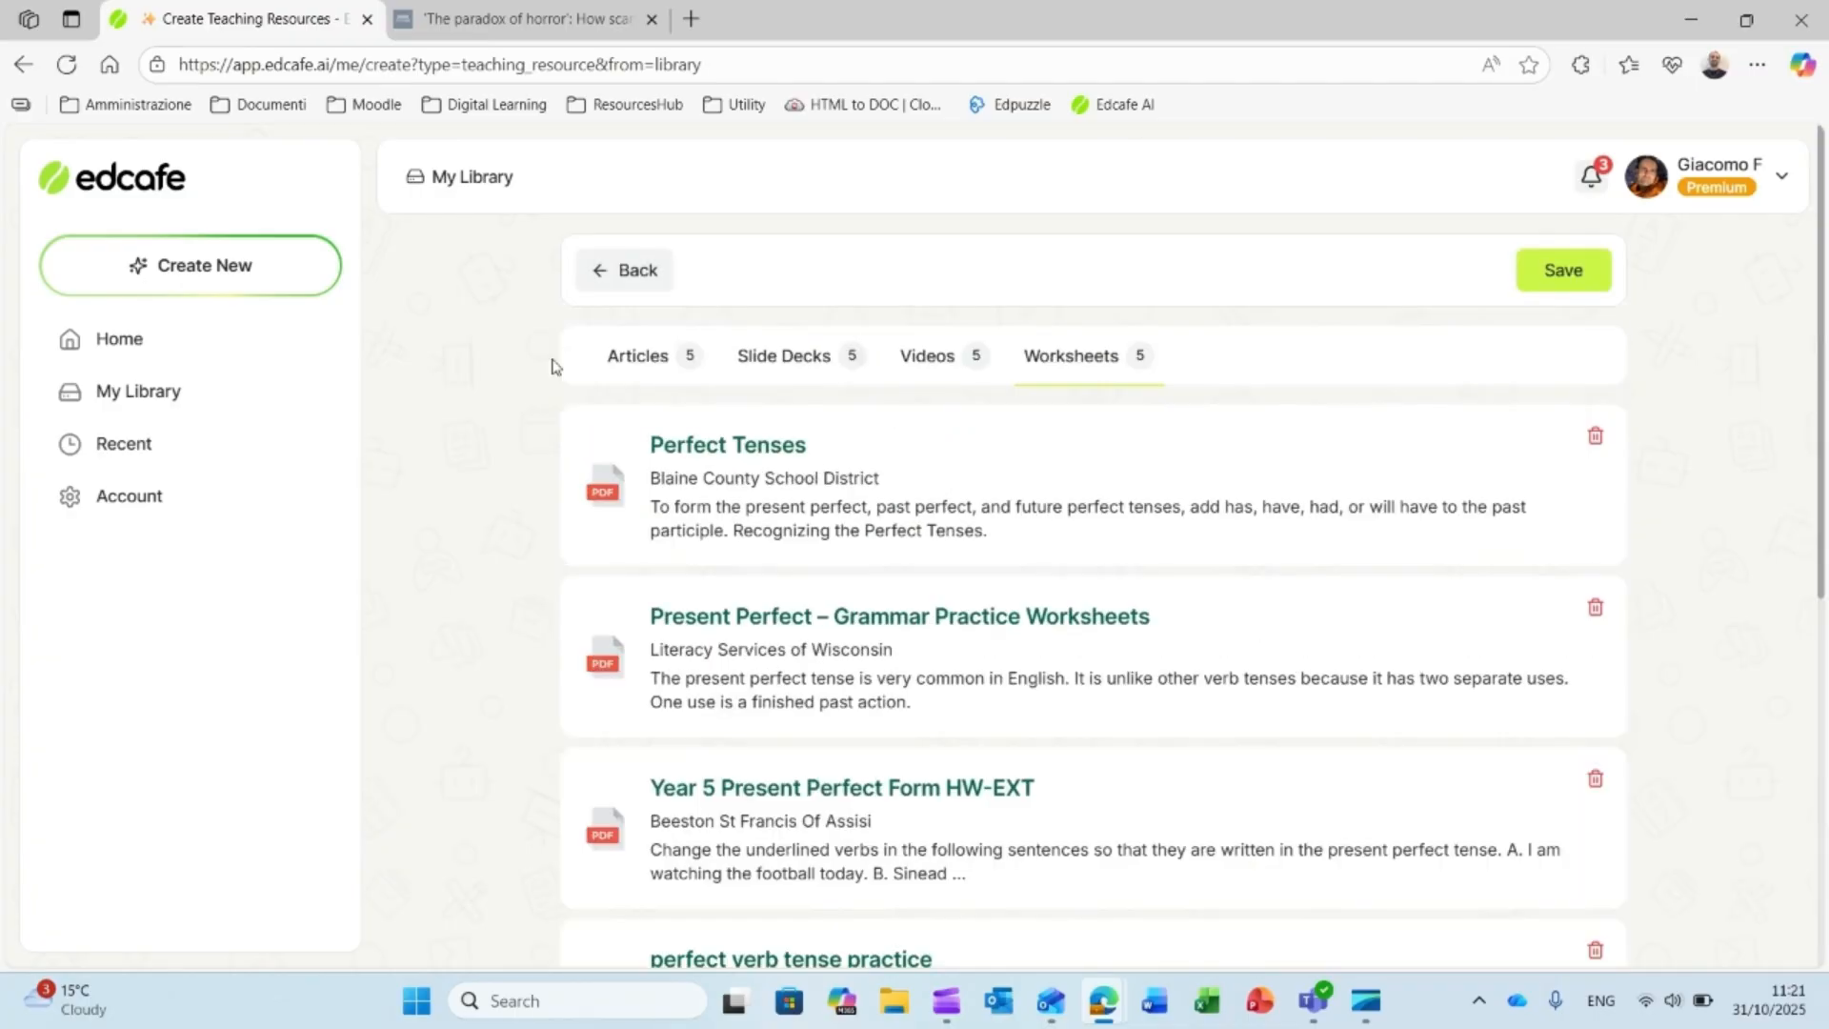
click(627, 369)
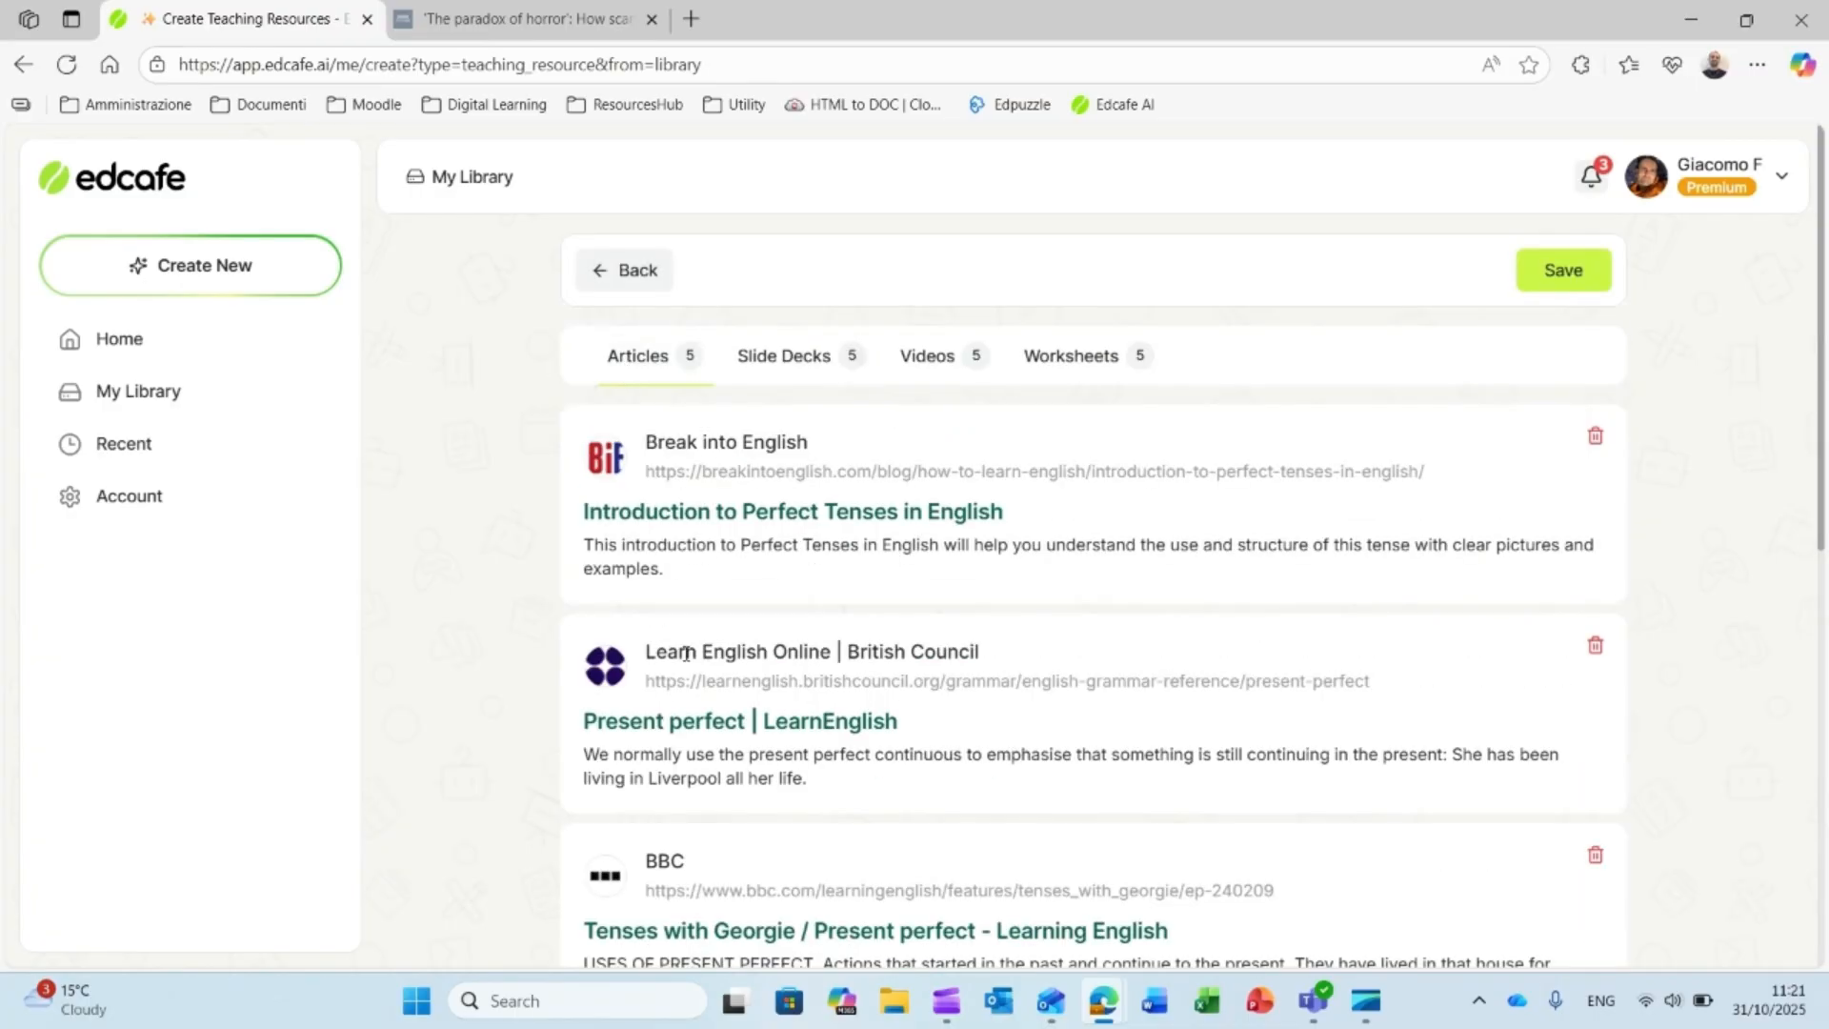
scroll(993, 596, down, 5)
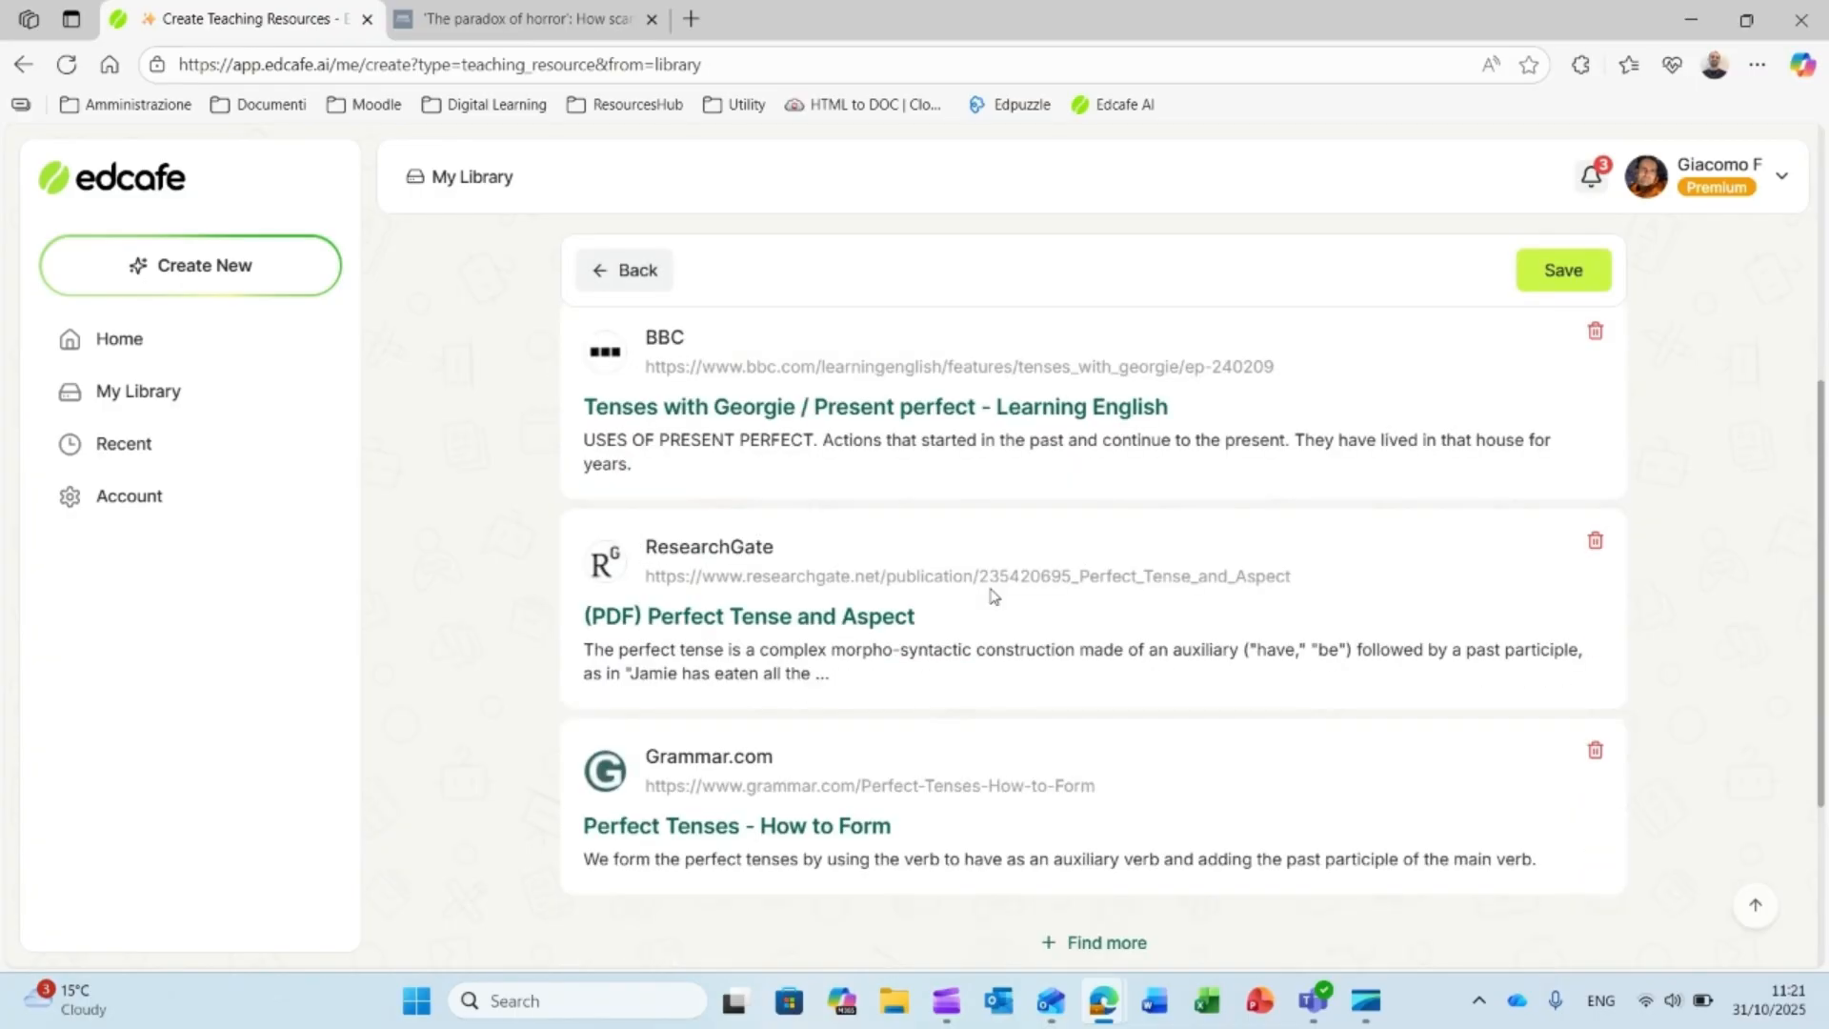
scroll(994, 595, down, 2)
scroll(1014, 758, up, 5)
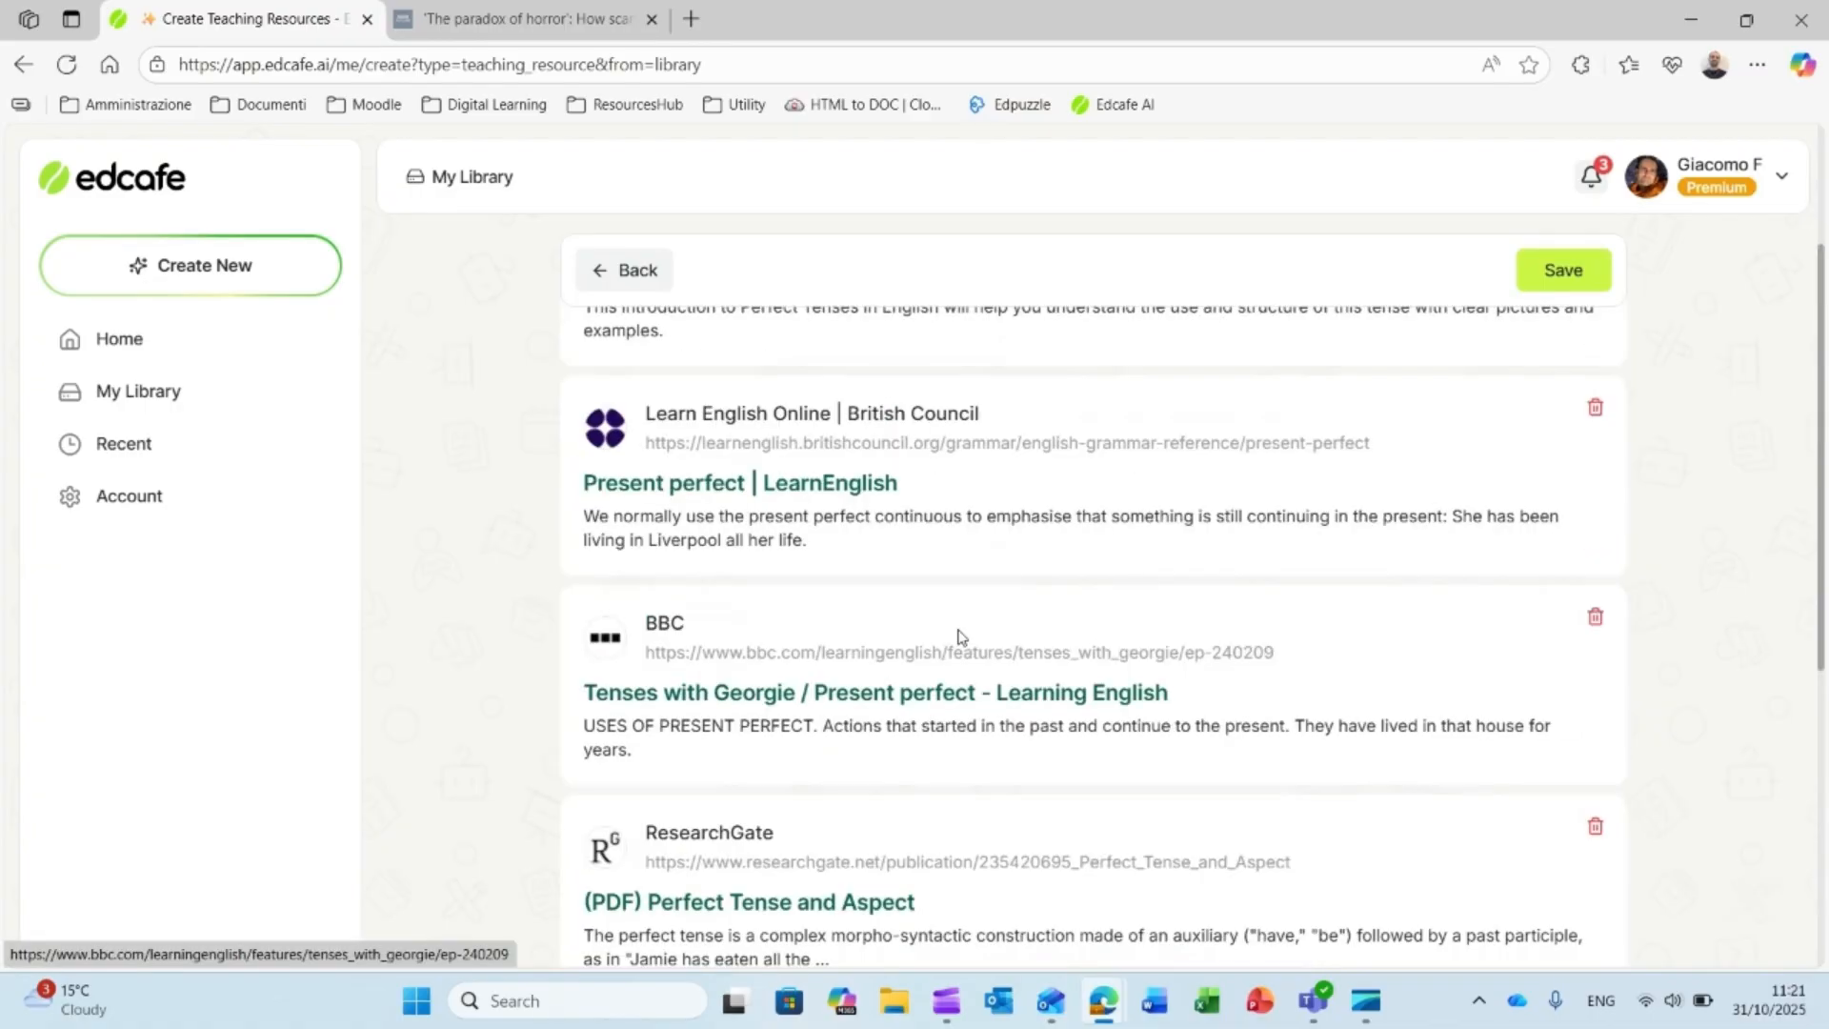
scroll(958, 637, down, 3)
scroll(990, 667, down, 3)
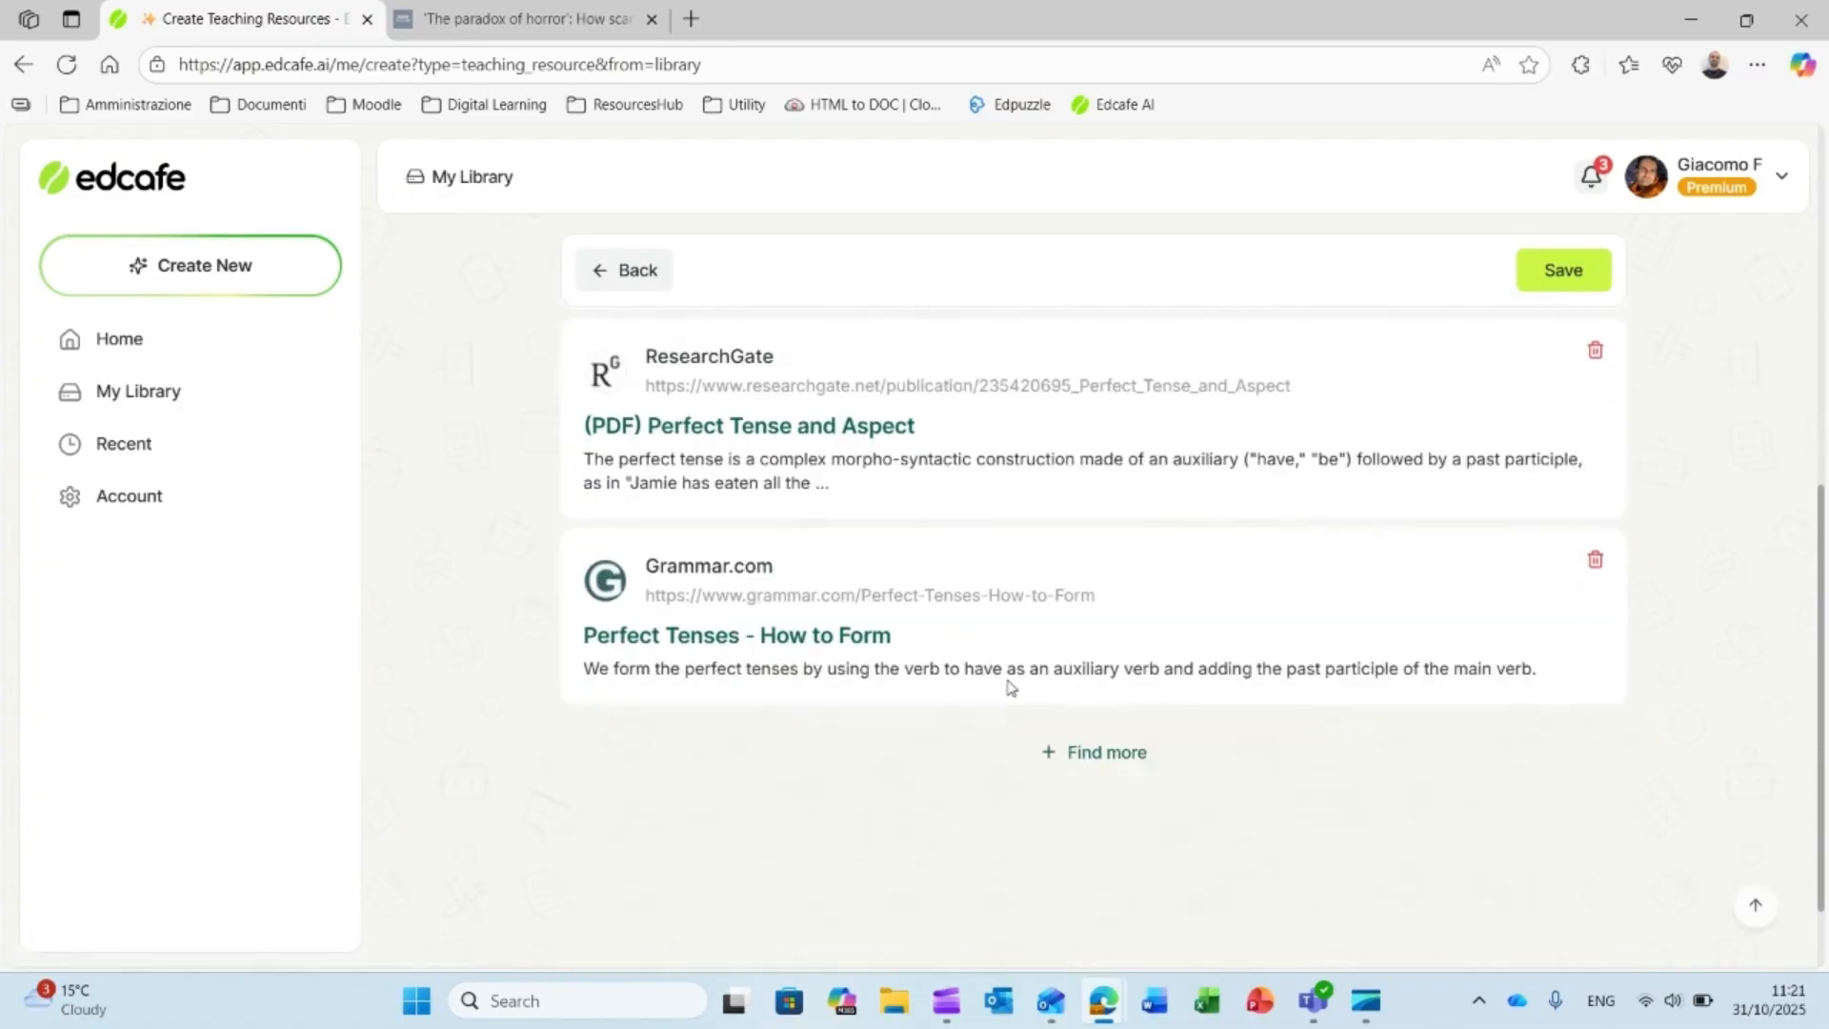
scroll(888, 570, up, 9)
Step: Look through the slide decks, videos and worksheets found for the perfect tense topic
click(798, 354)
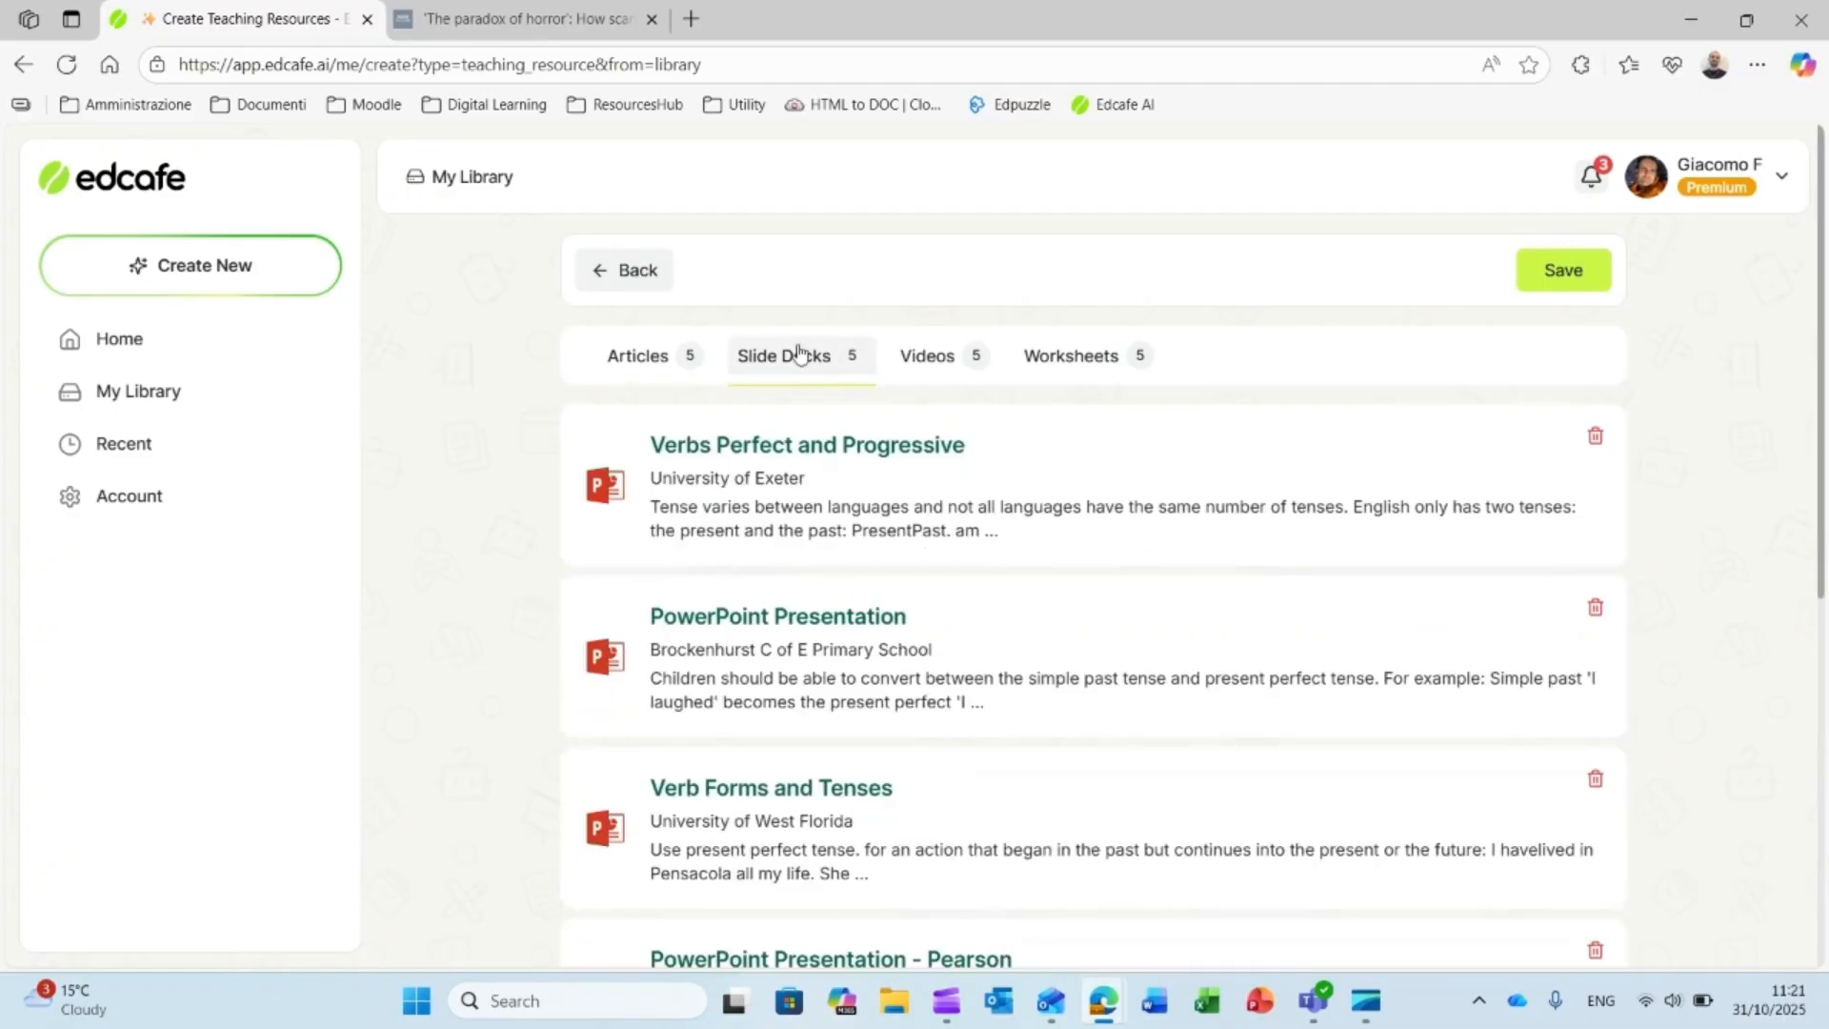
click(948, 367)
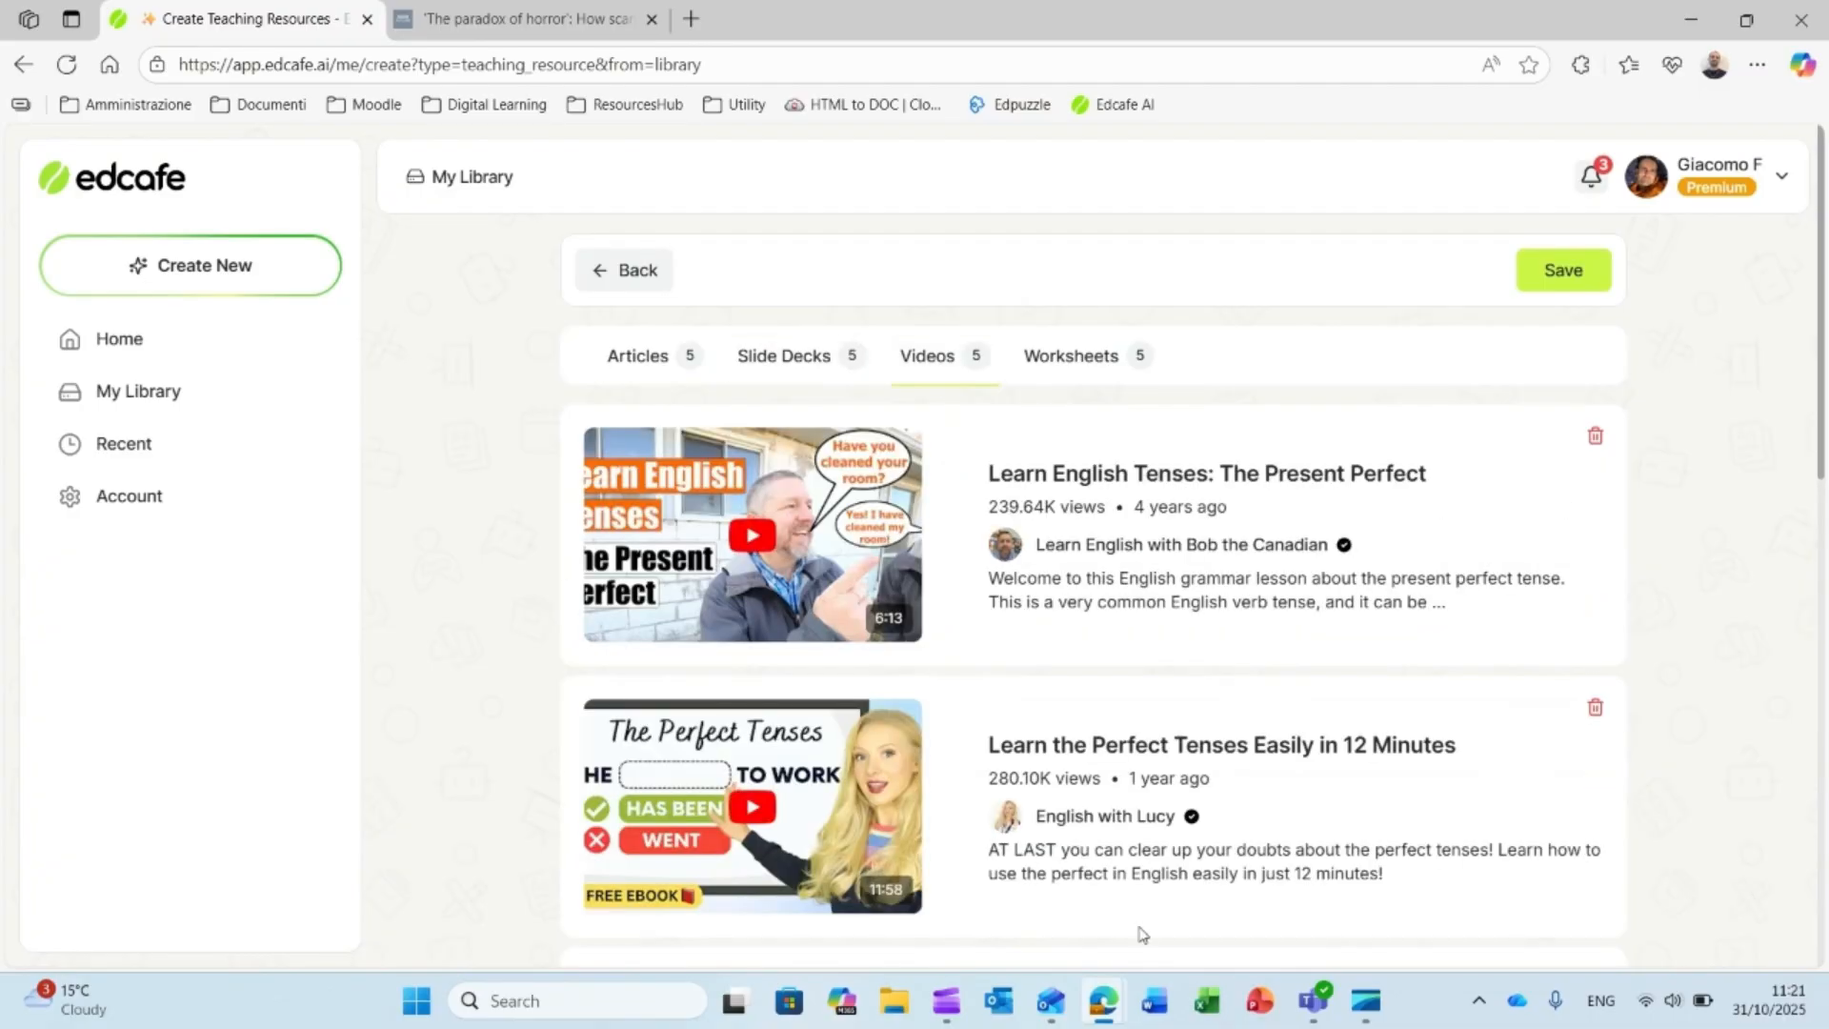
click(1109, 366)
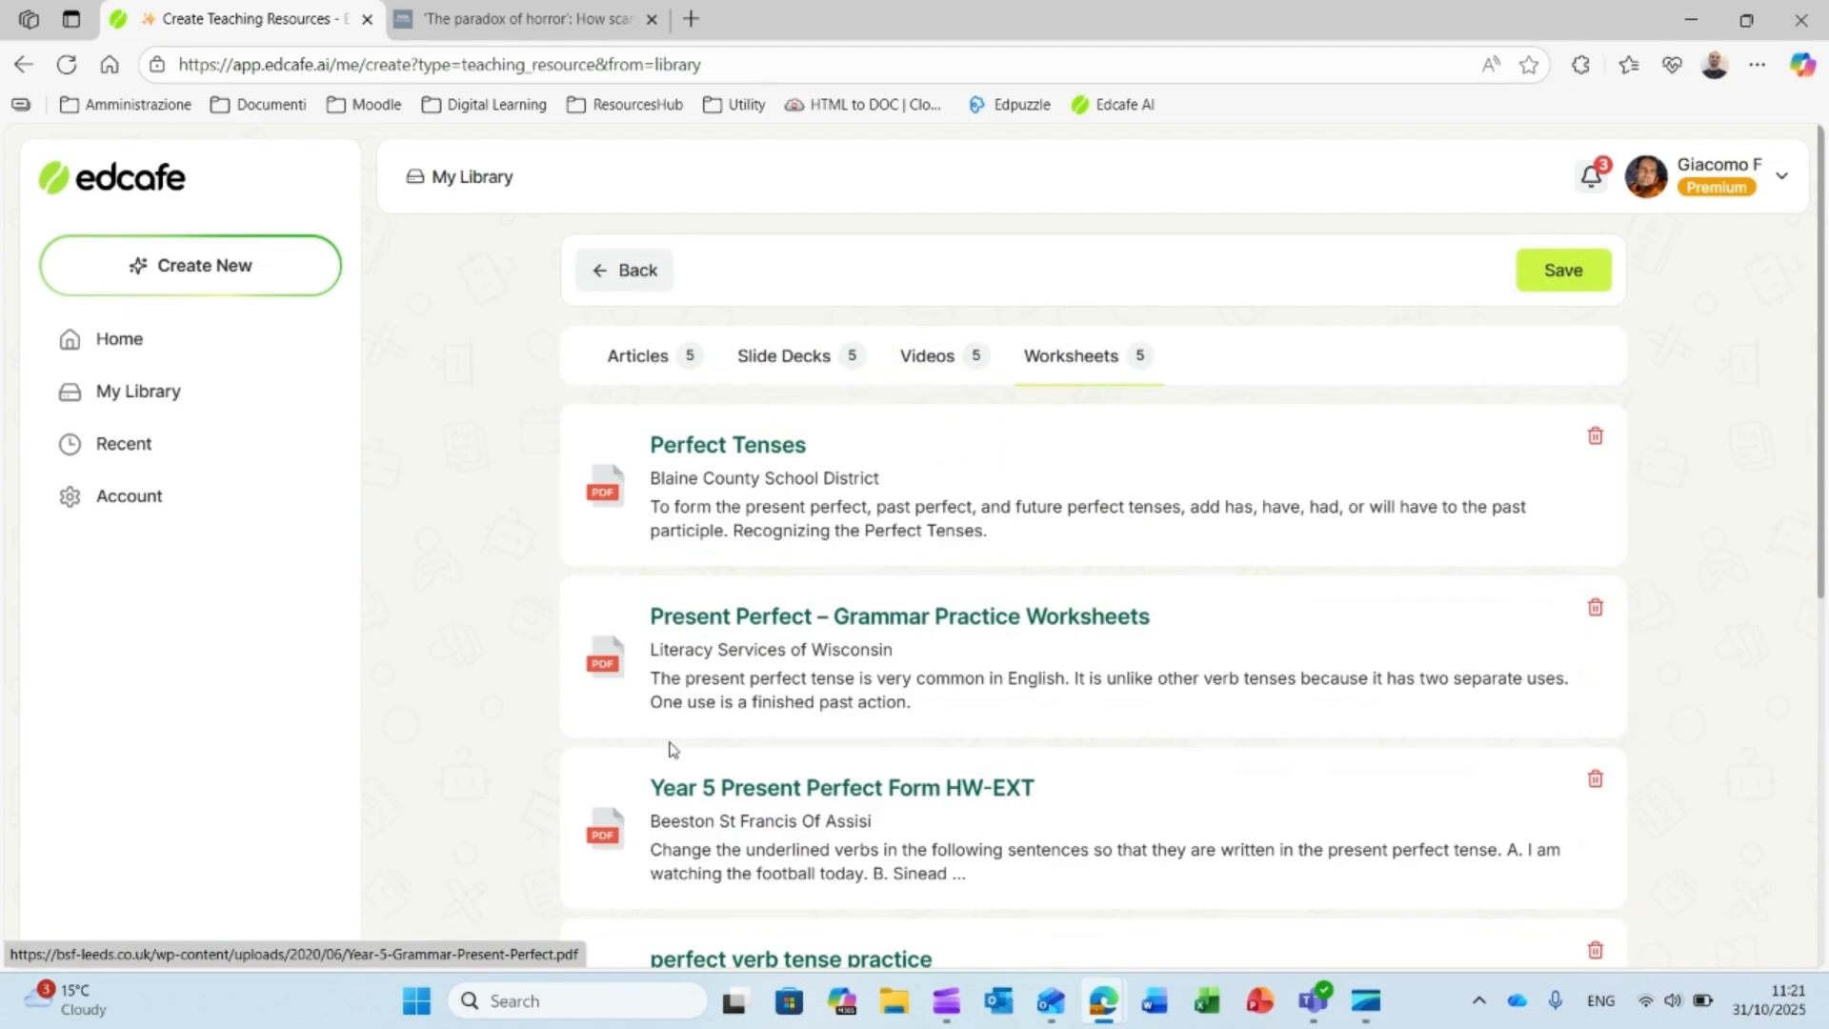
Step: Go back to the resource search form, replace the topic with "Halloween in South America" and find teaching resources for it
click(600, 269)
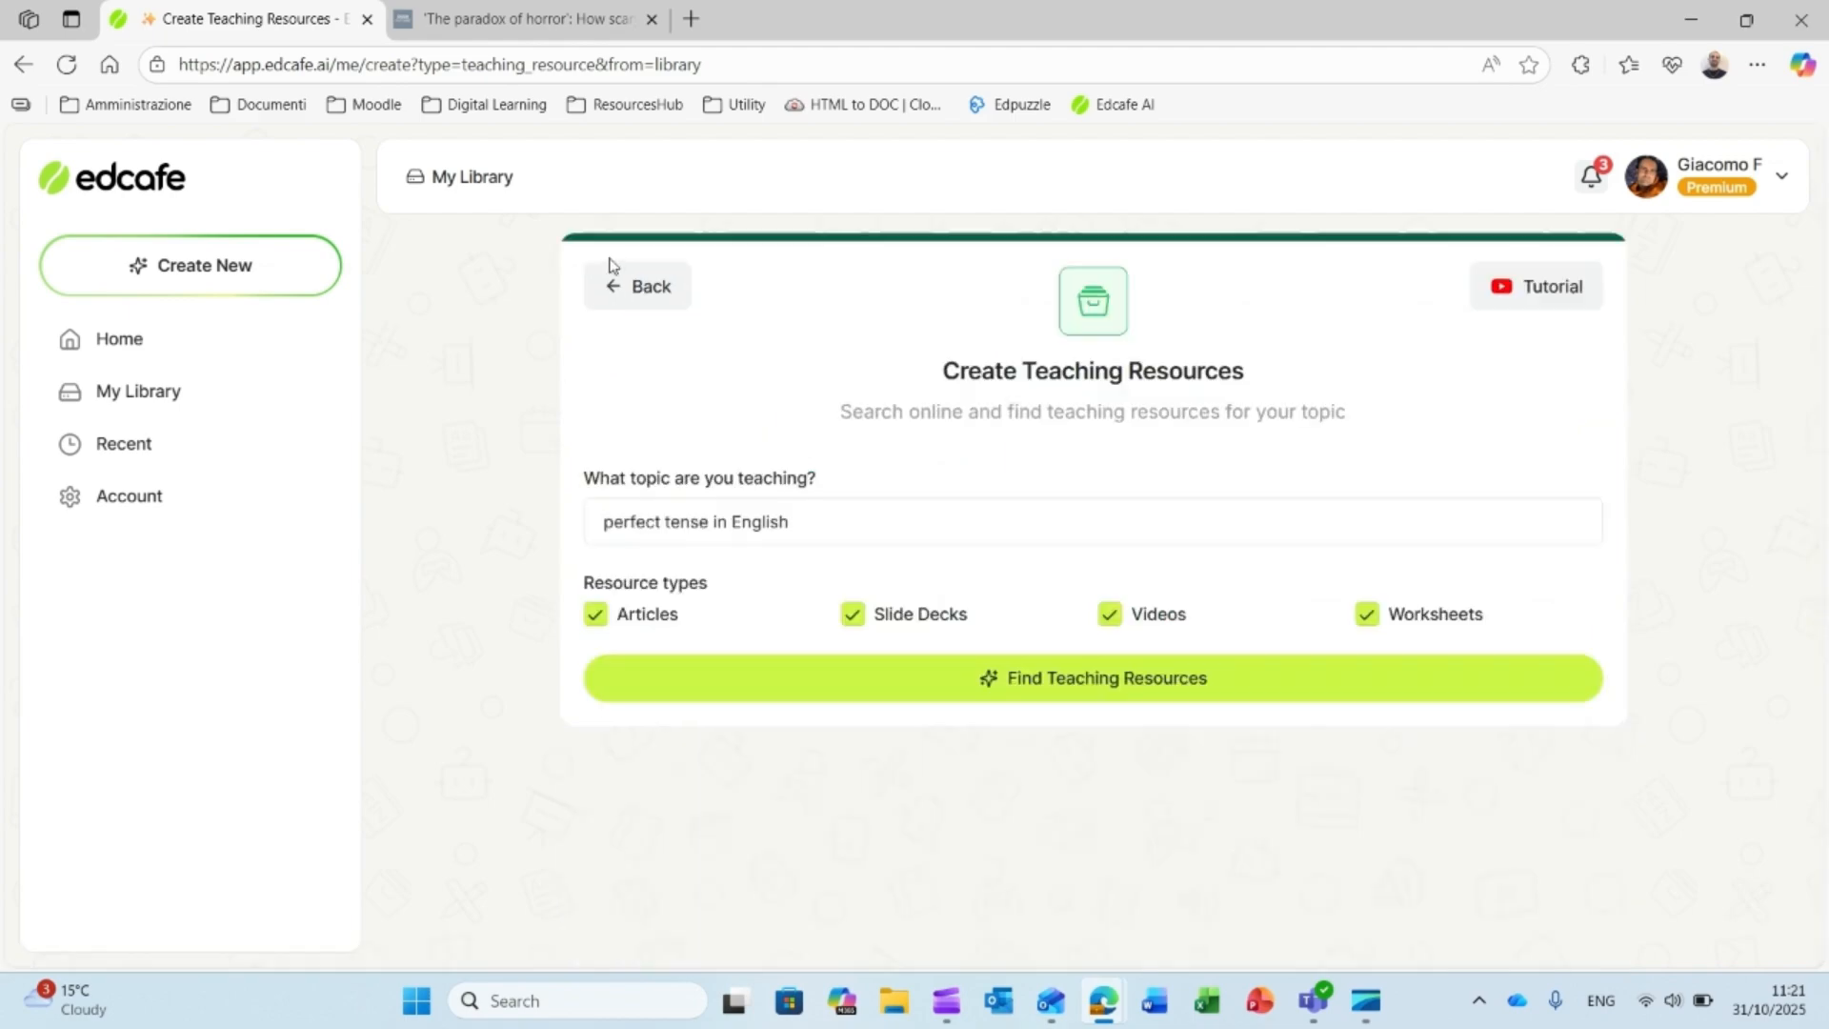
click(783, 516)
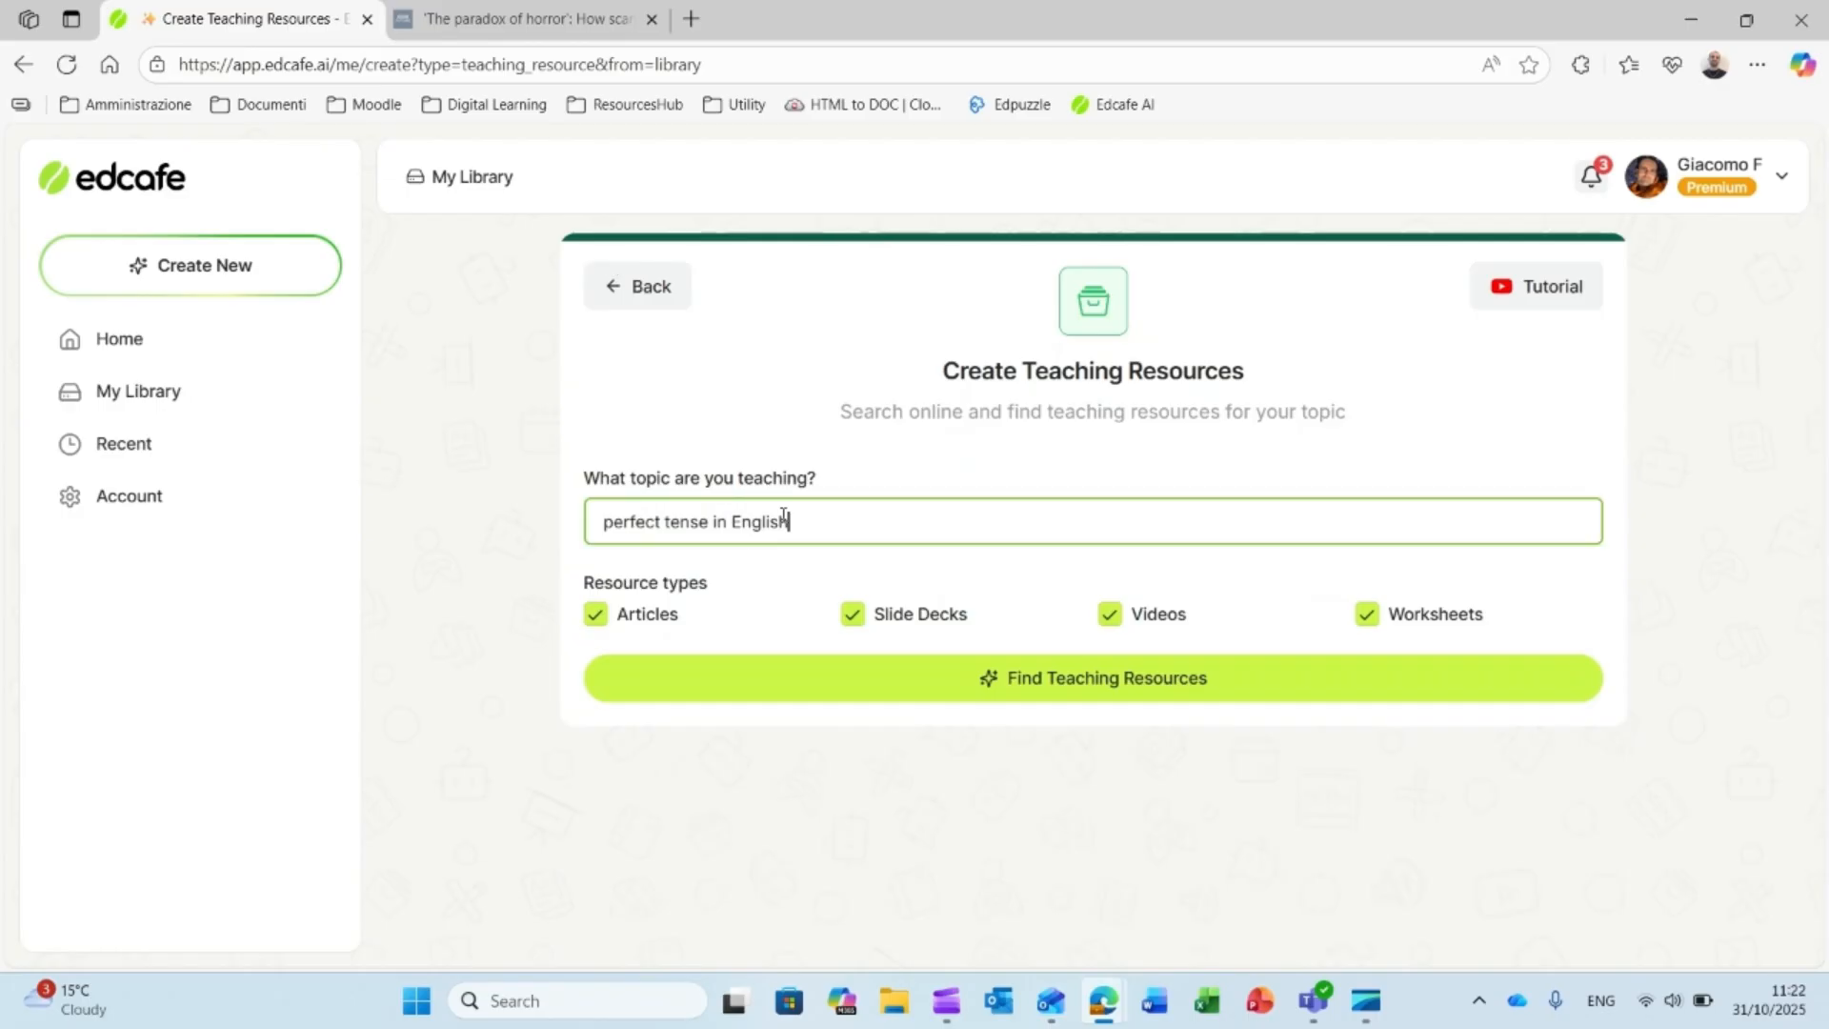
drag(783, 516, 601, 502)
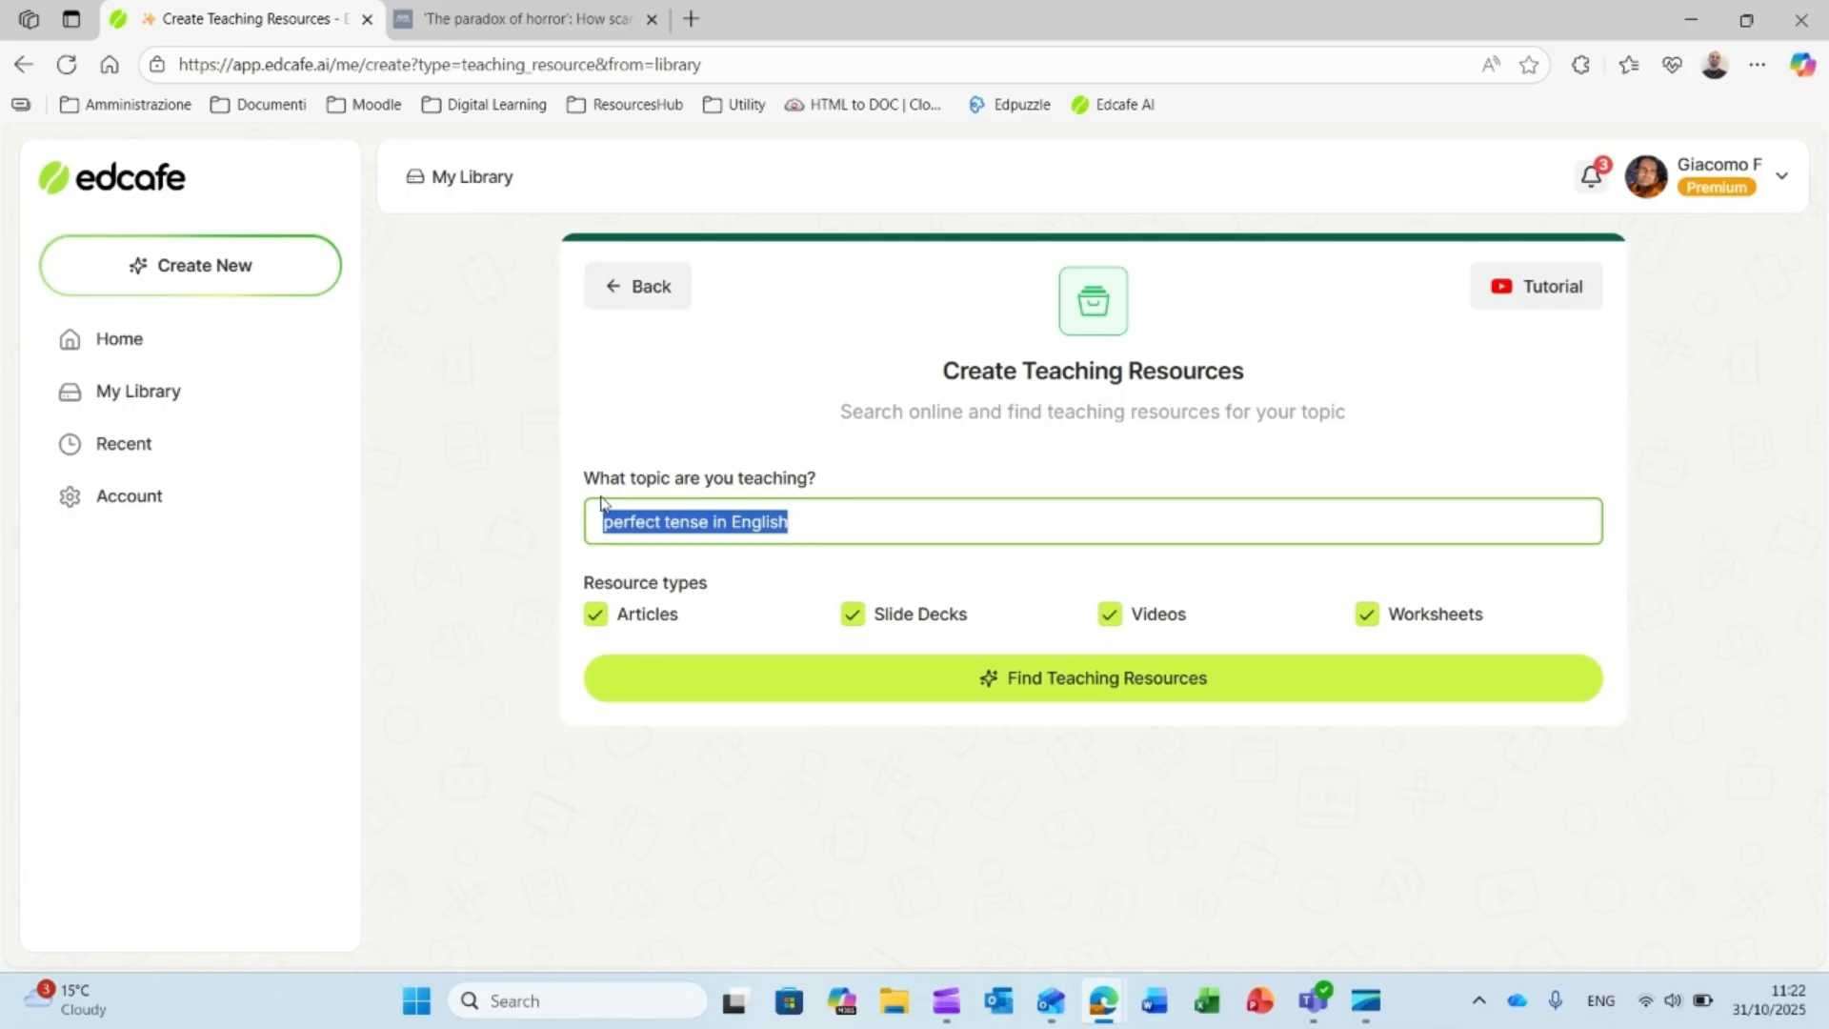
text(Halloween in South America)
click(1033, 678)
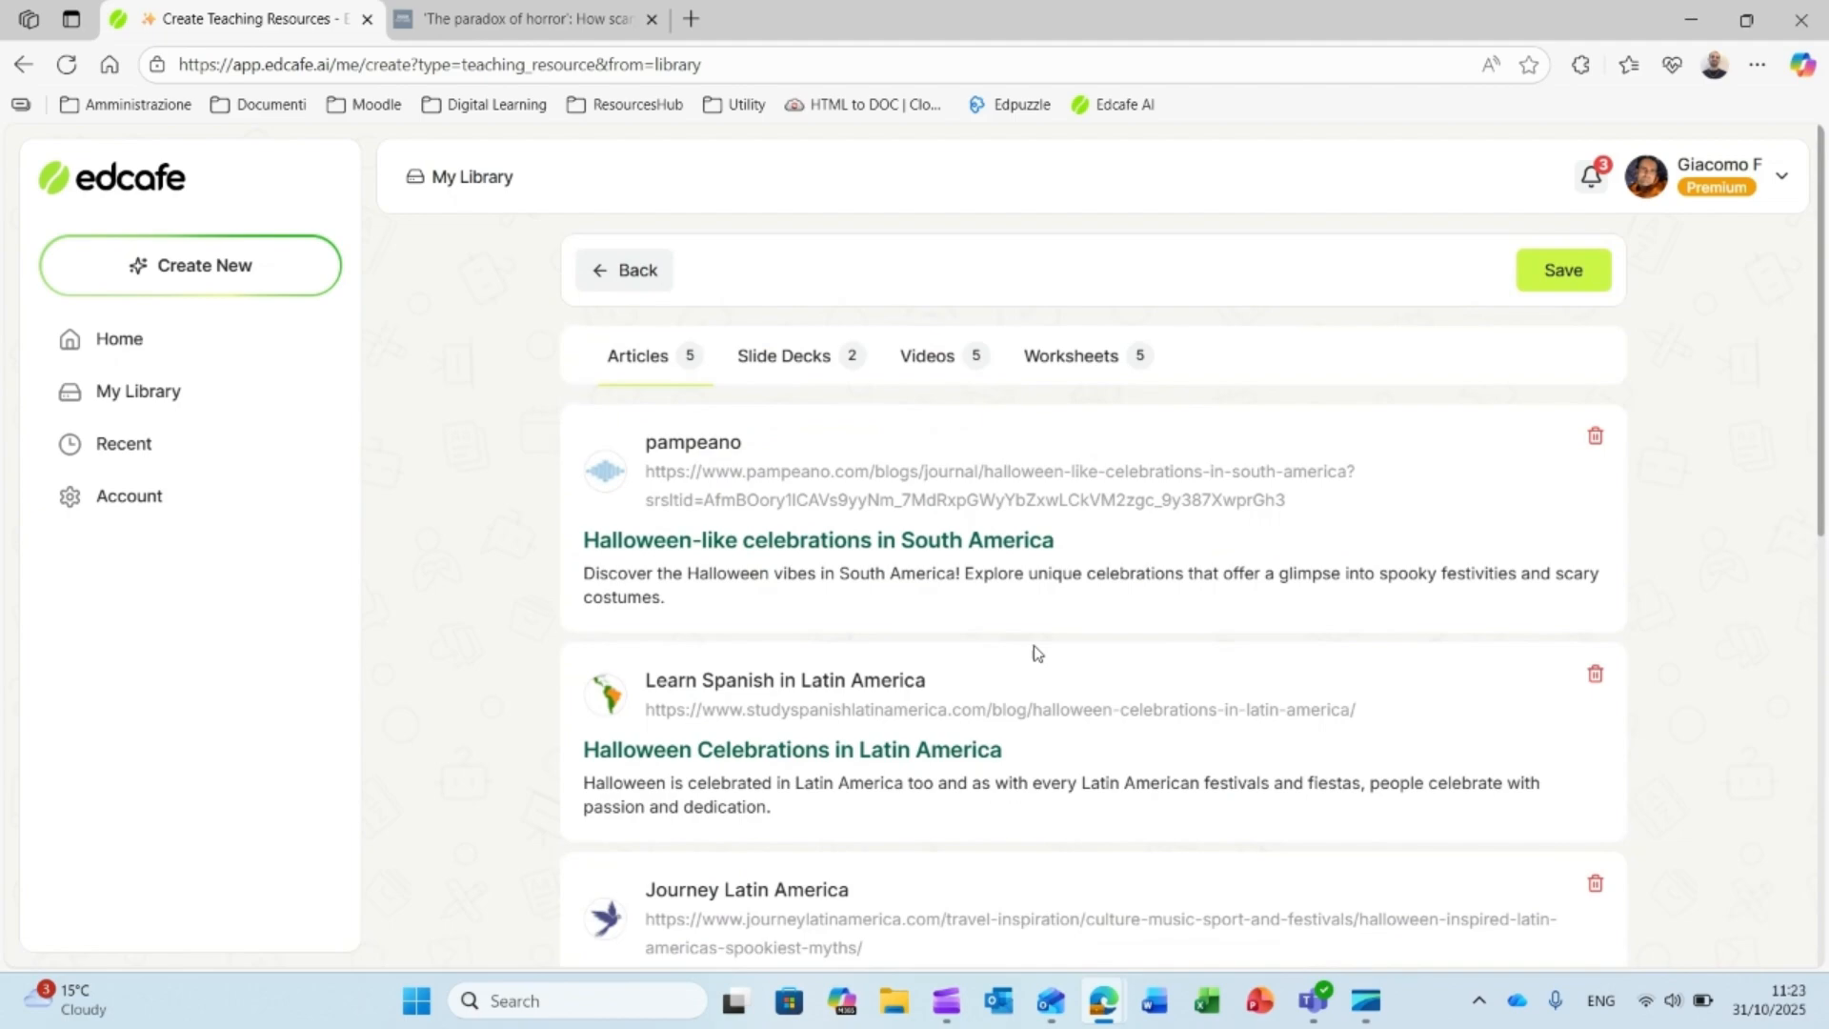
Step: Look through the articles, slide decks, videos and worksheets found for Halloween in South America, and return to the search form
scroll(1037, 654, down, 1)
scroll(913, 726, down, 5)
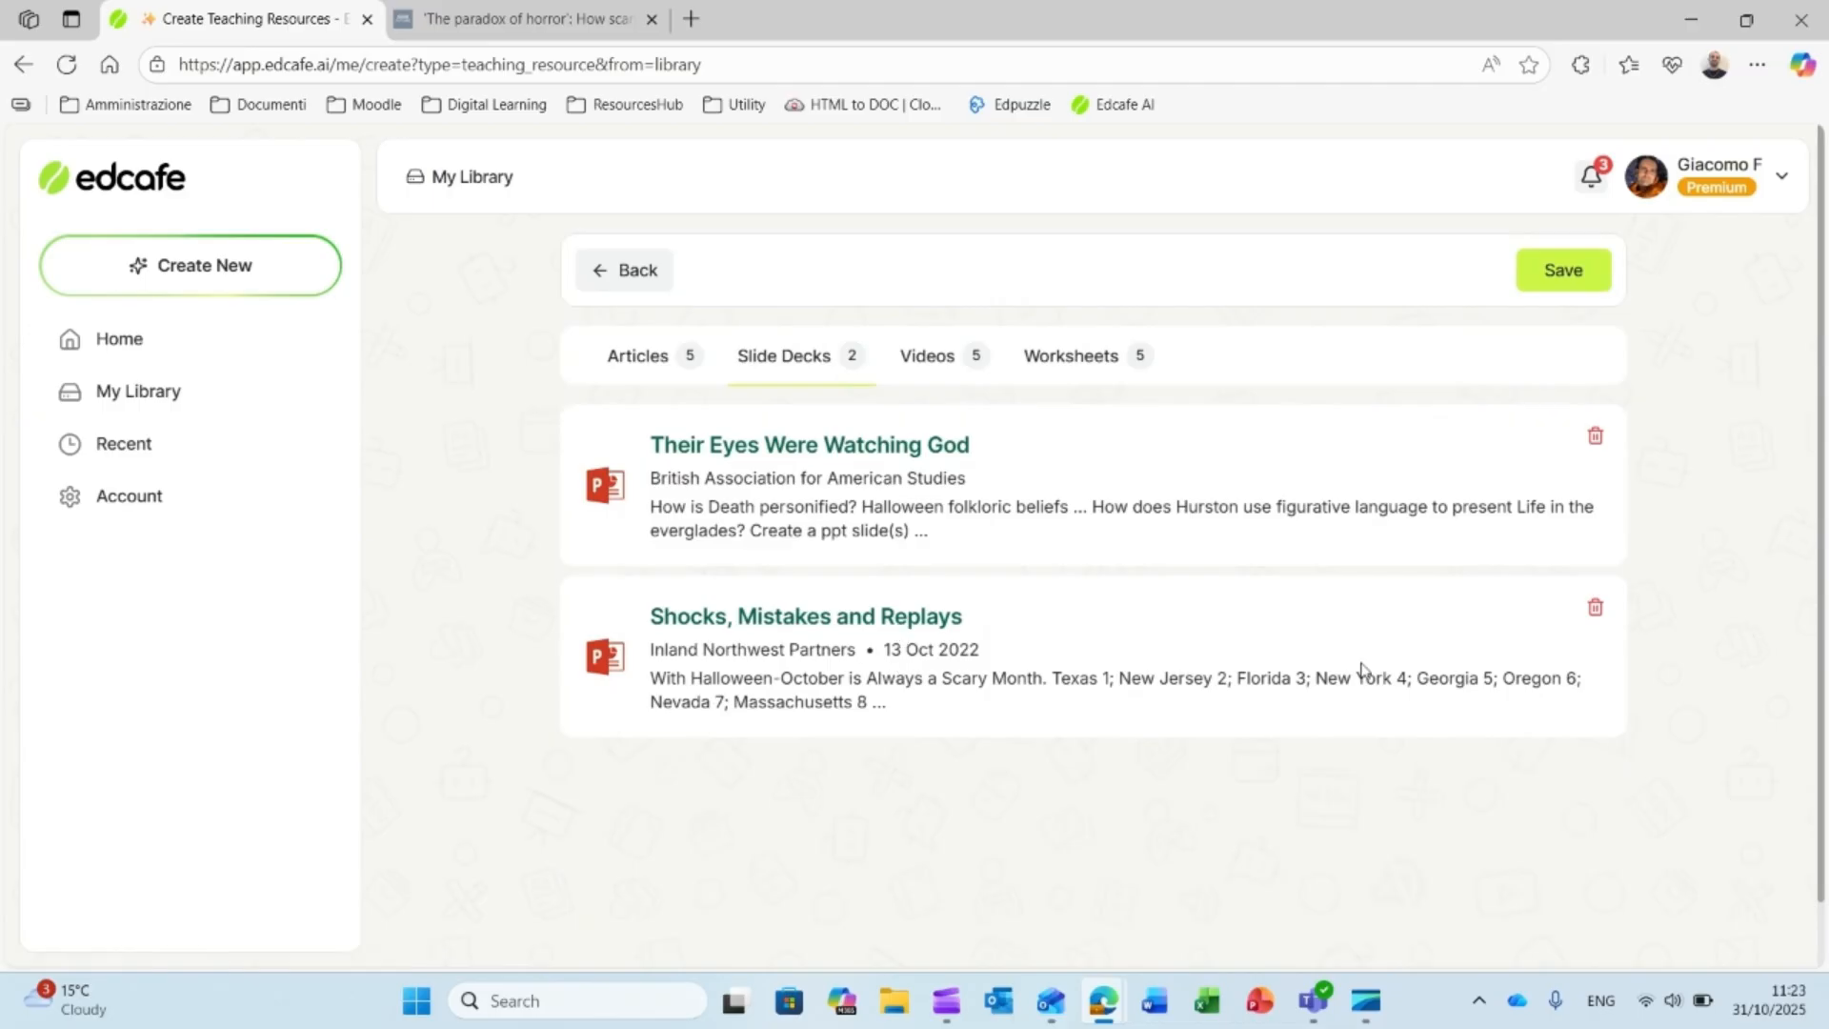
click(962, 358)
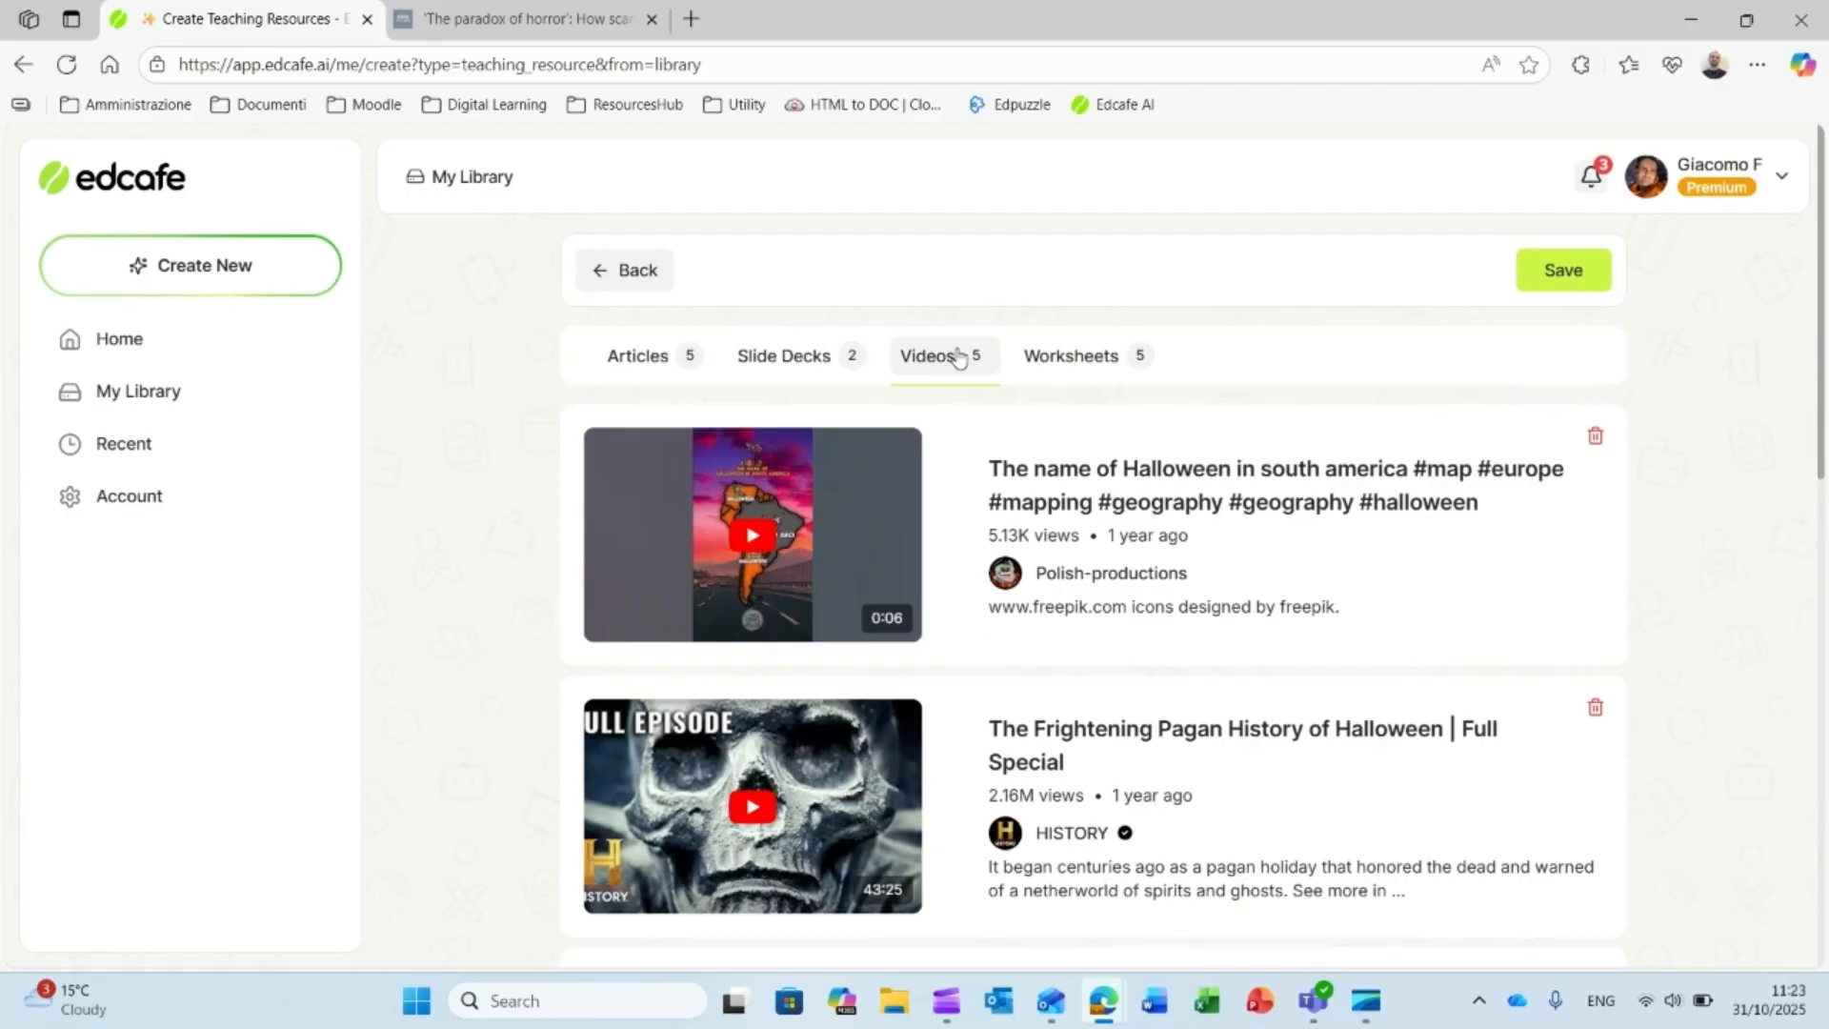
click(1071, 356)
scroll(1016, 731, down, 1)
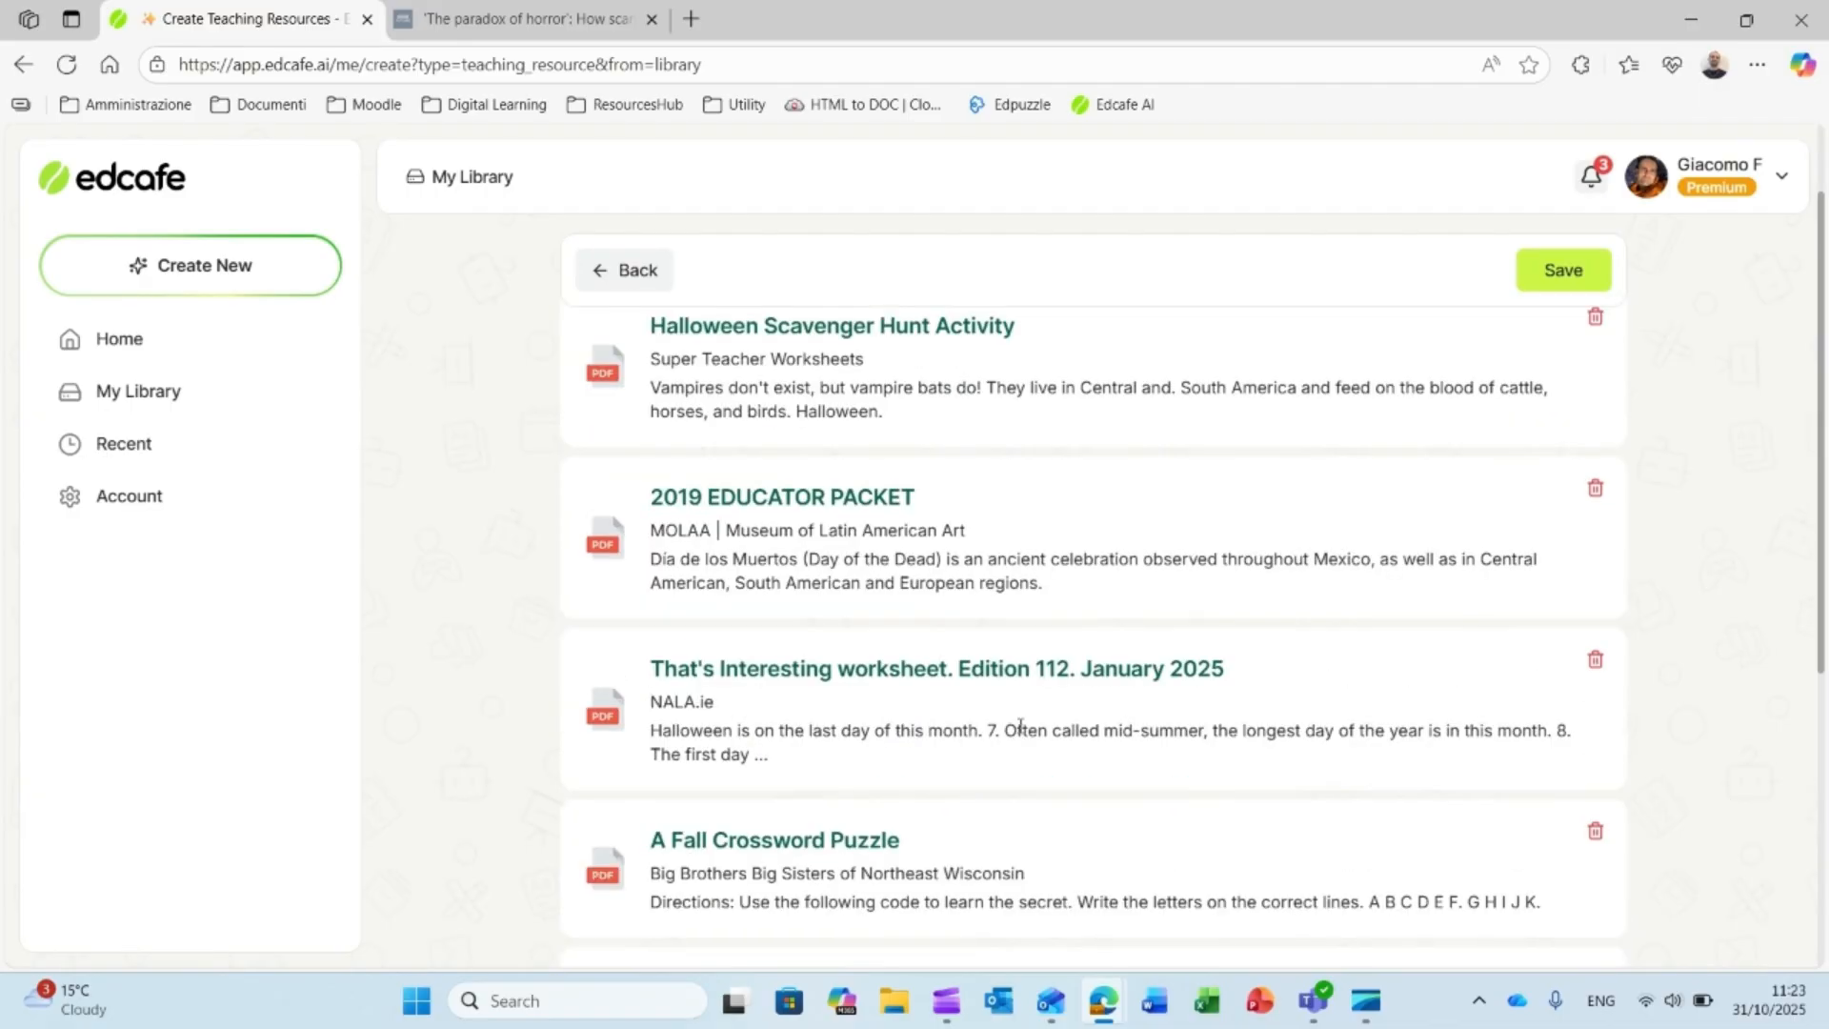
scroll(1021, 728, down, 2)
scroll(1022, 733, down, 3)
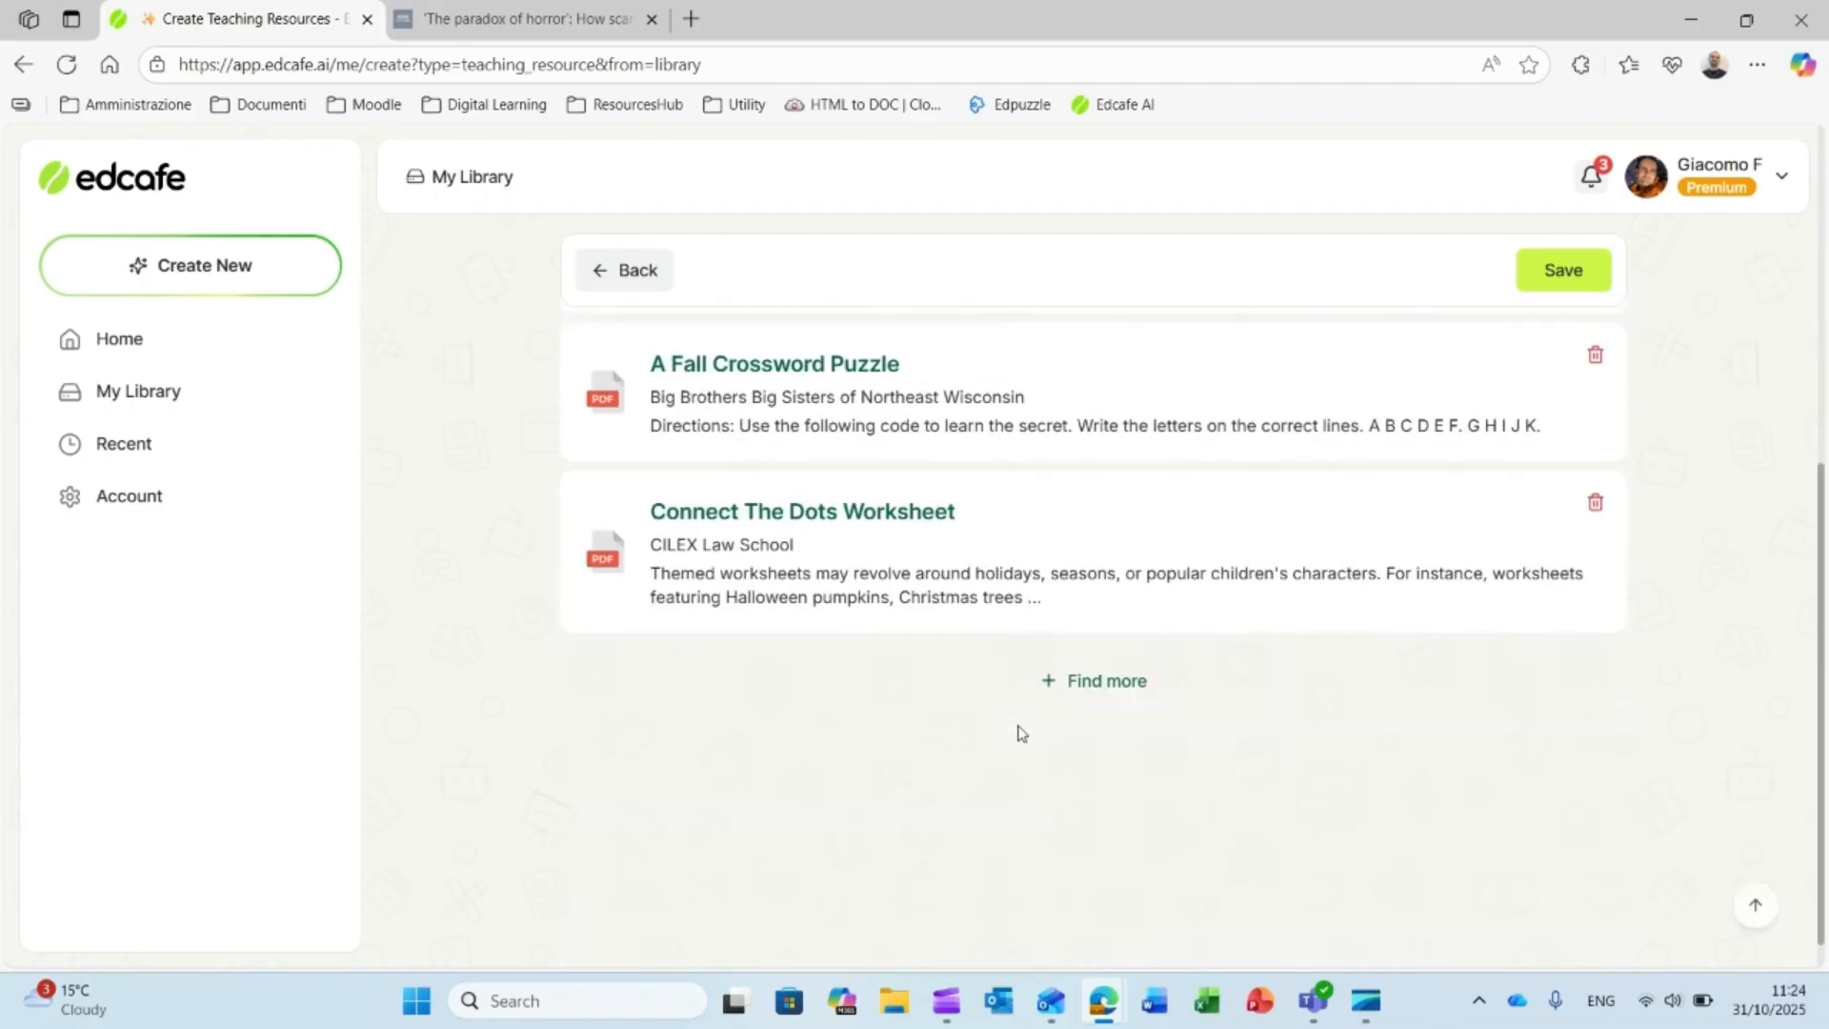
scroll(1034, 731, up, 2)
scroll(1044, 722, up, 4)
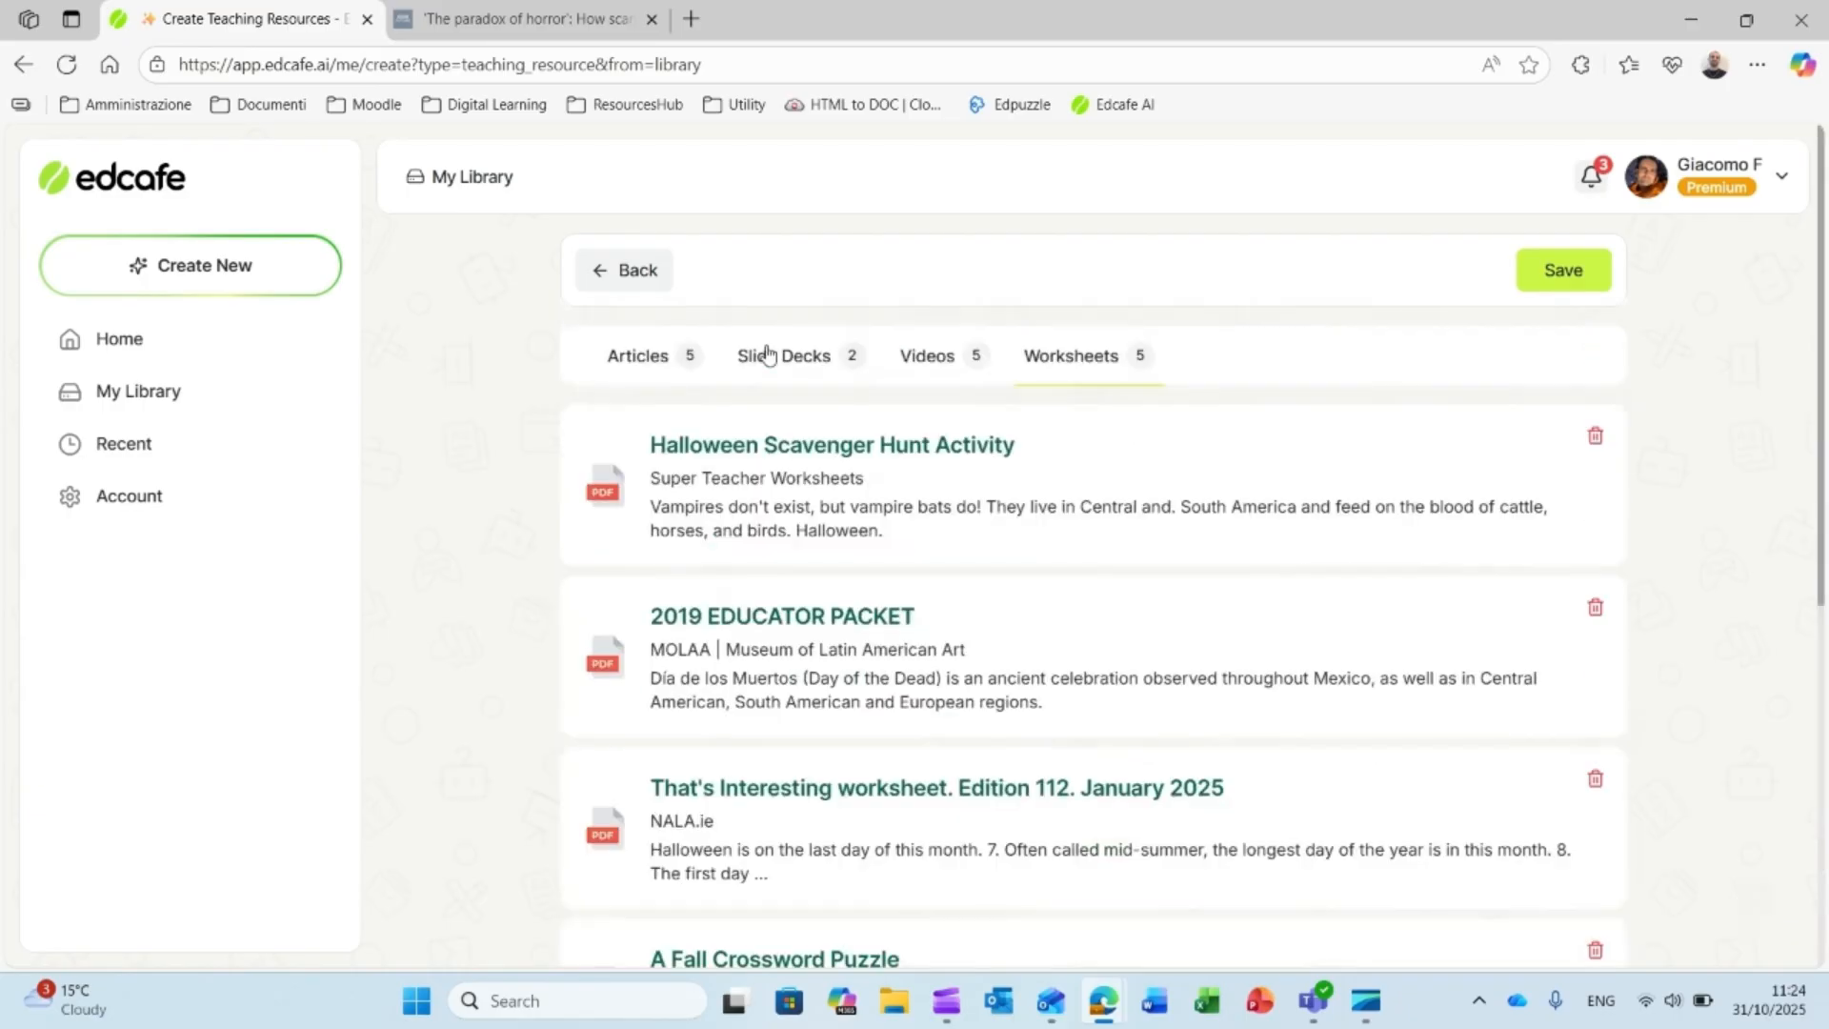
click(664, 273)
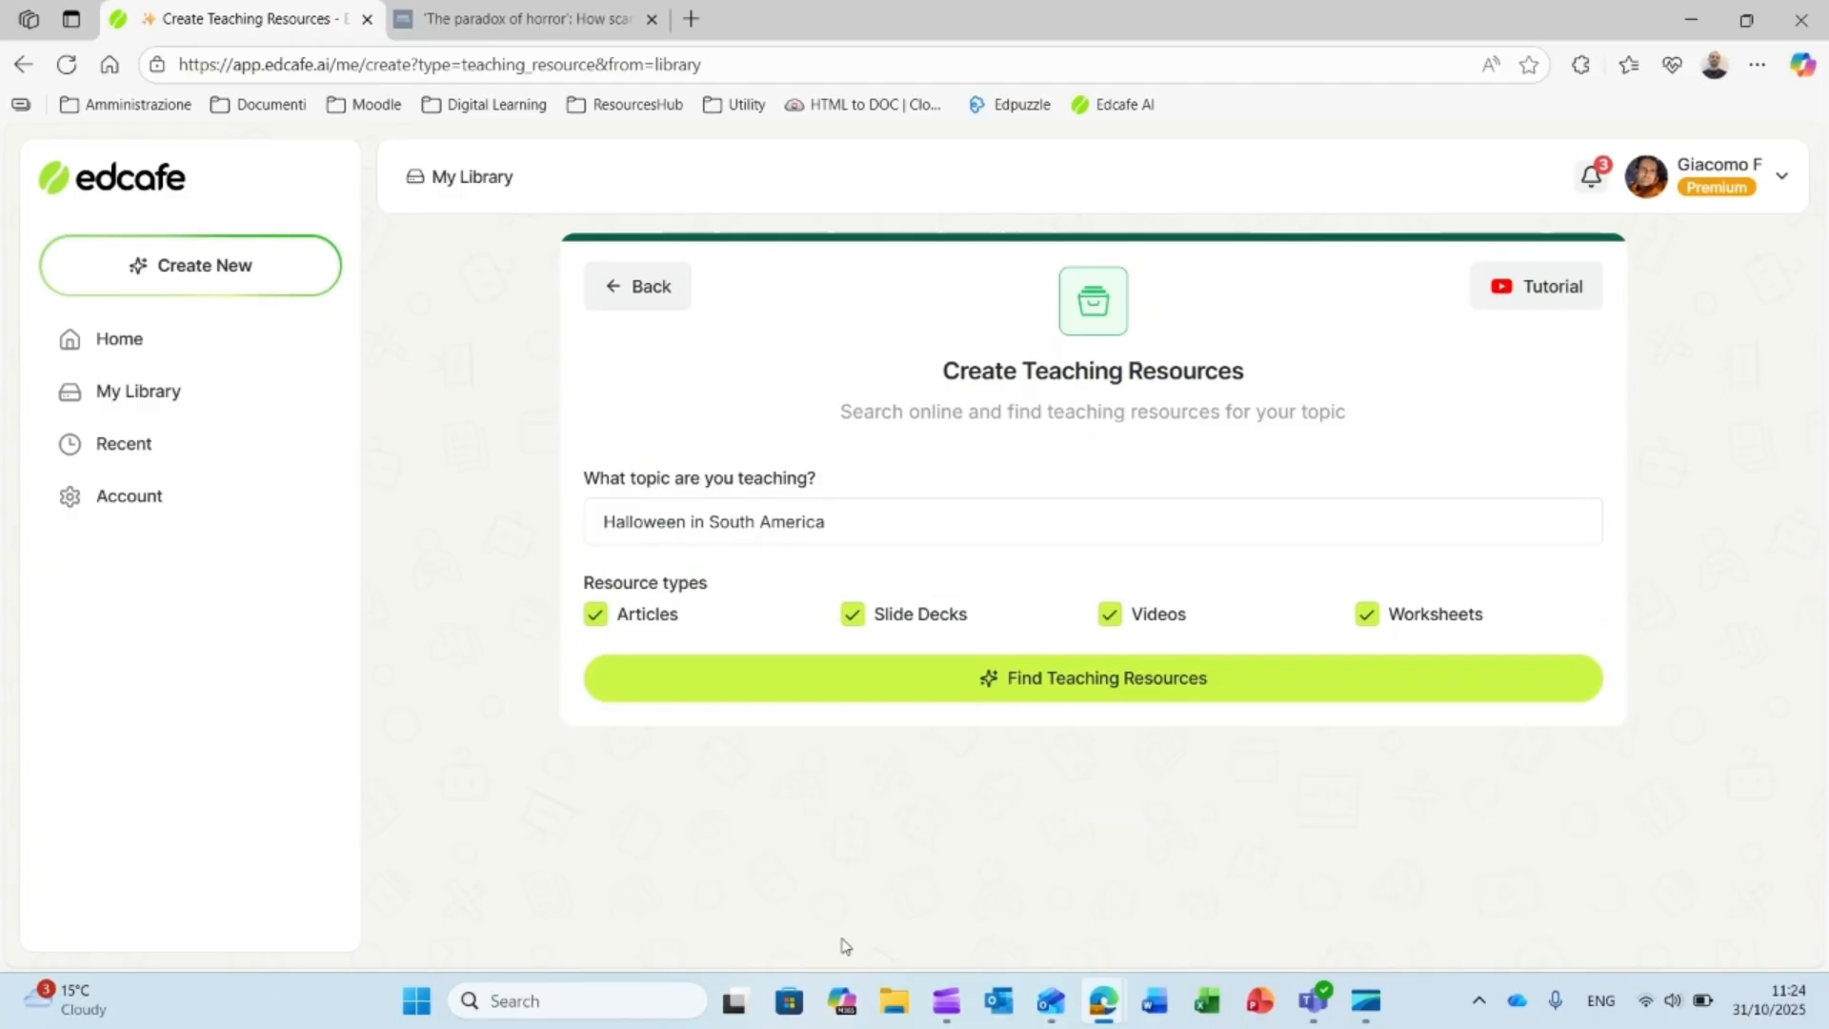
click(258, 259)
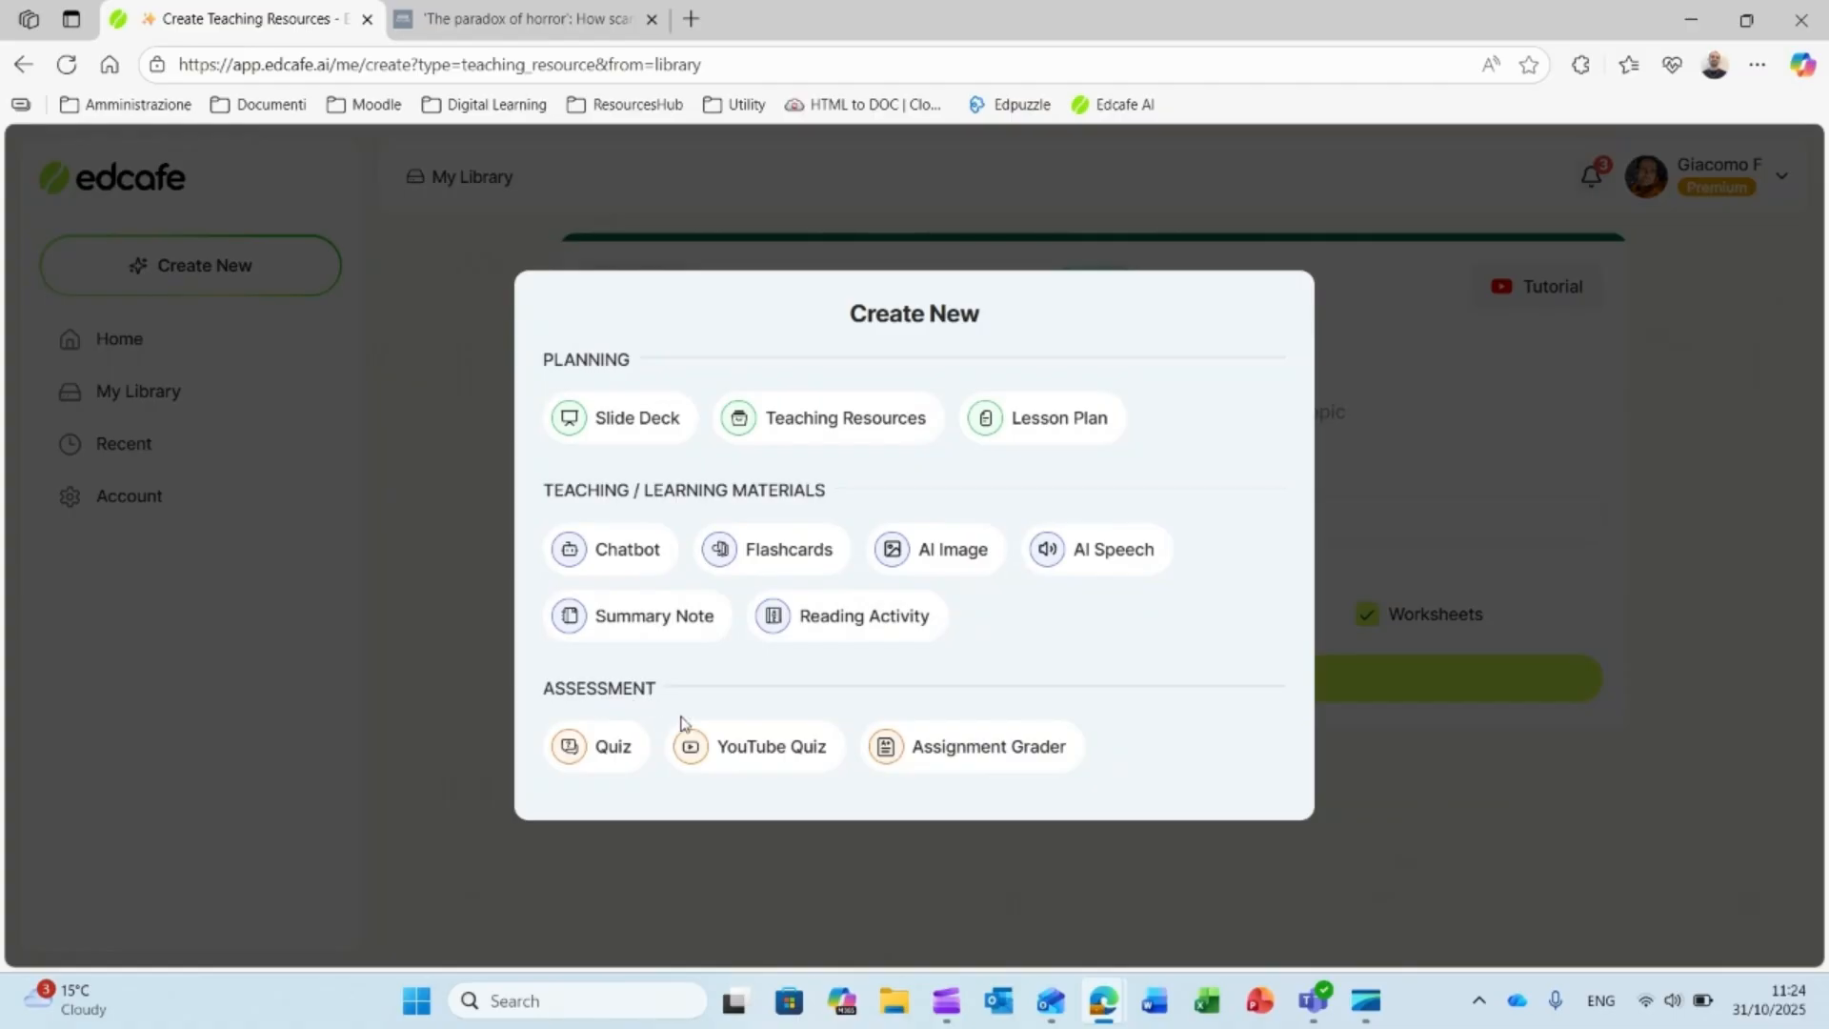
click(760, 768)
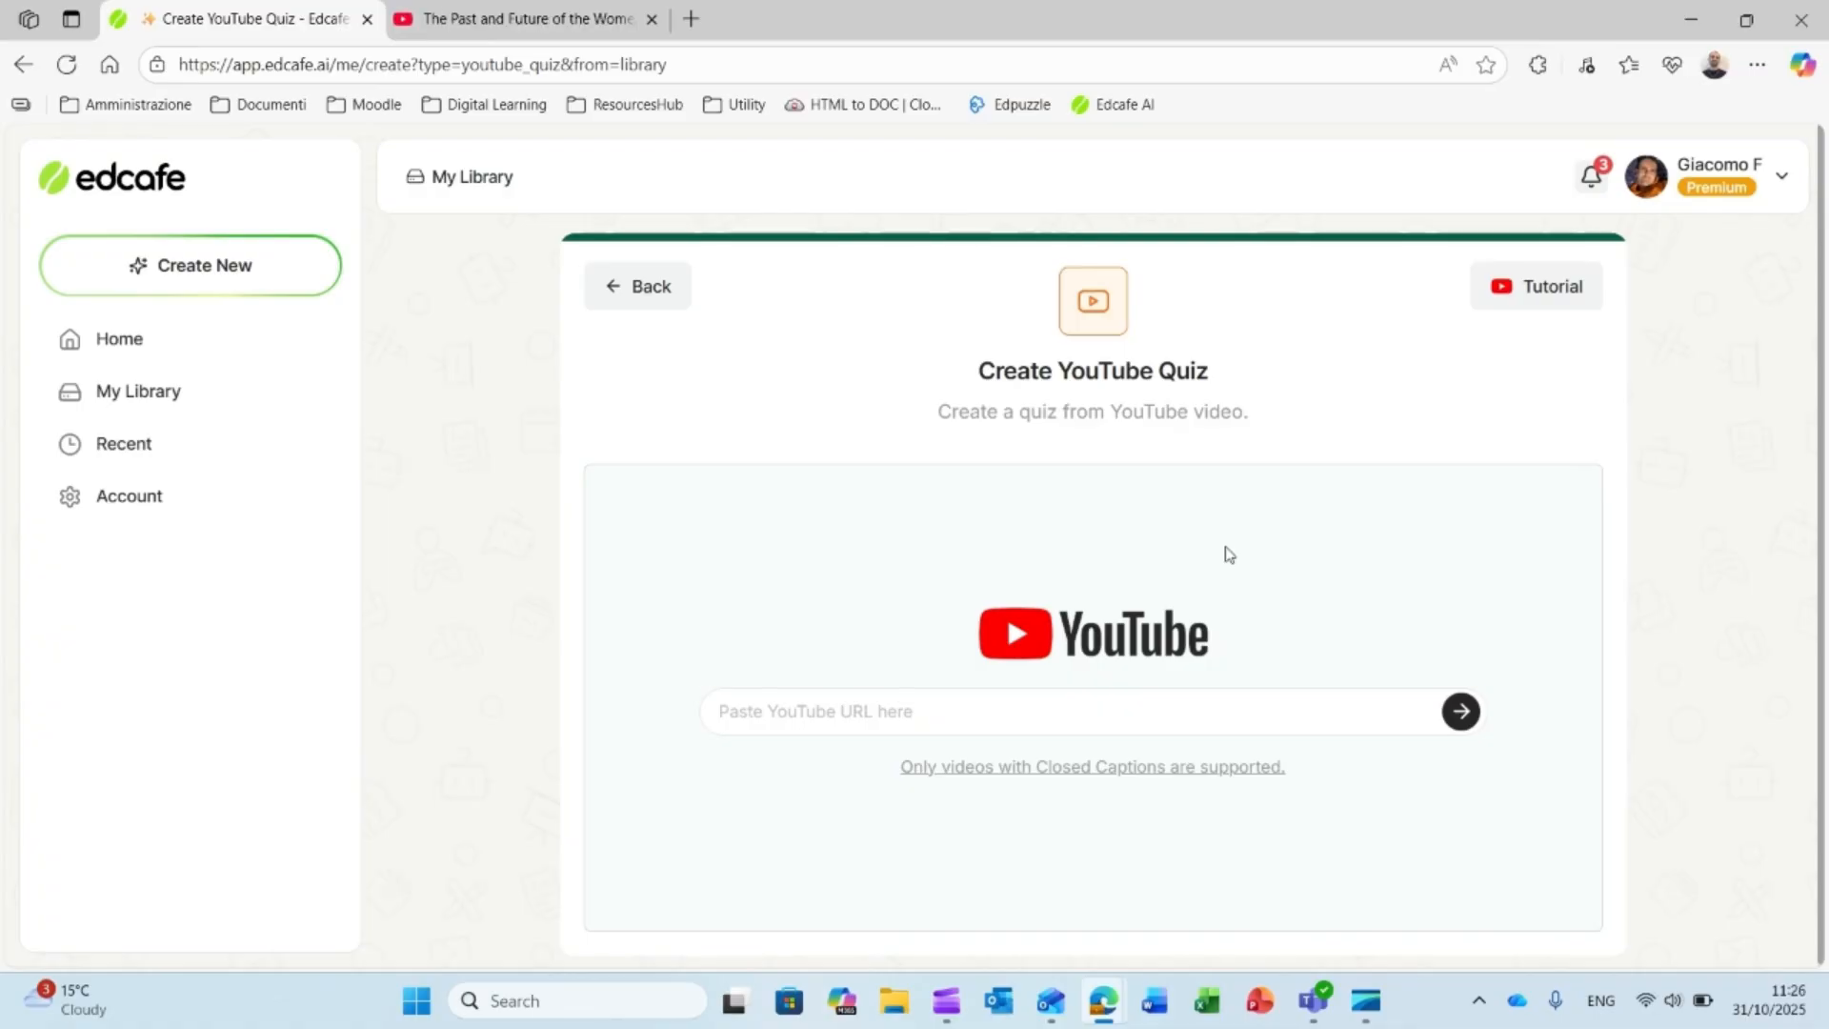
click(1154, 706)
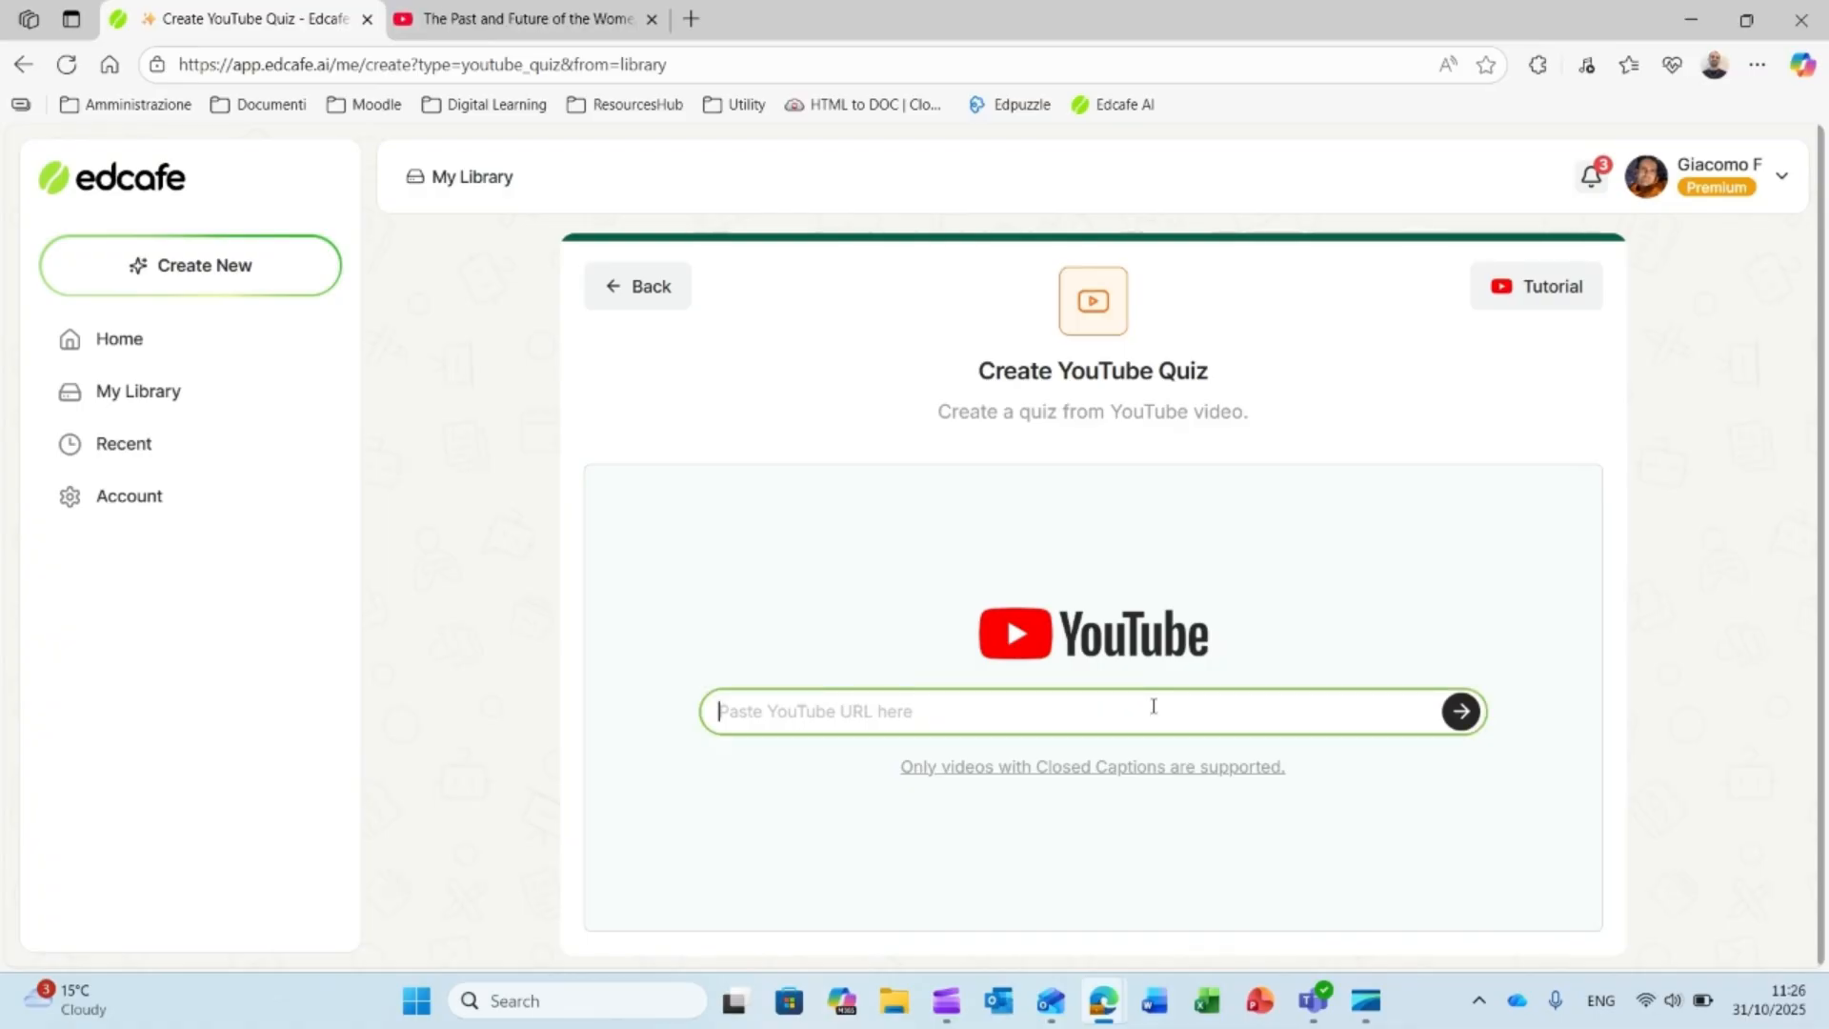
text(https://www.youtube.com/watch?v=d9wUVgEwS40)
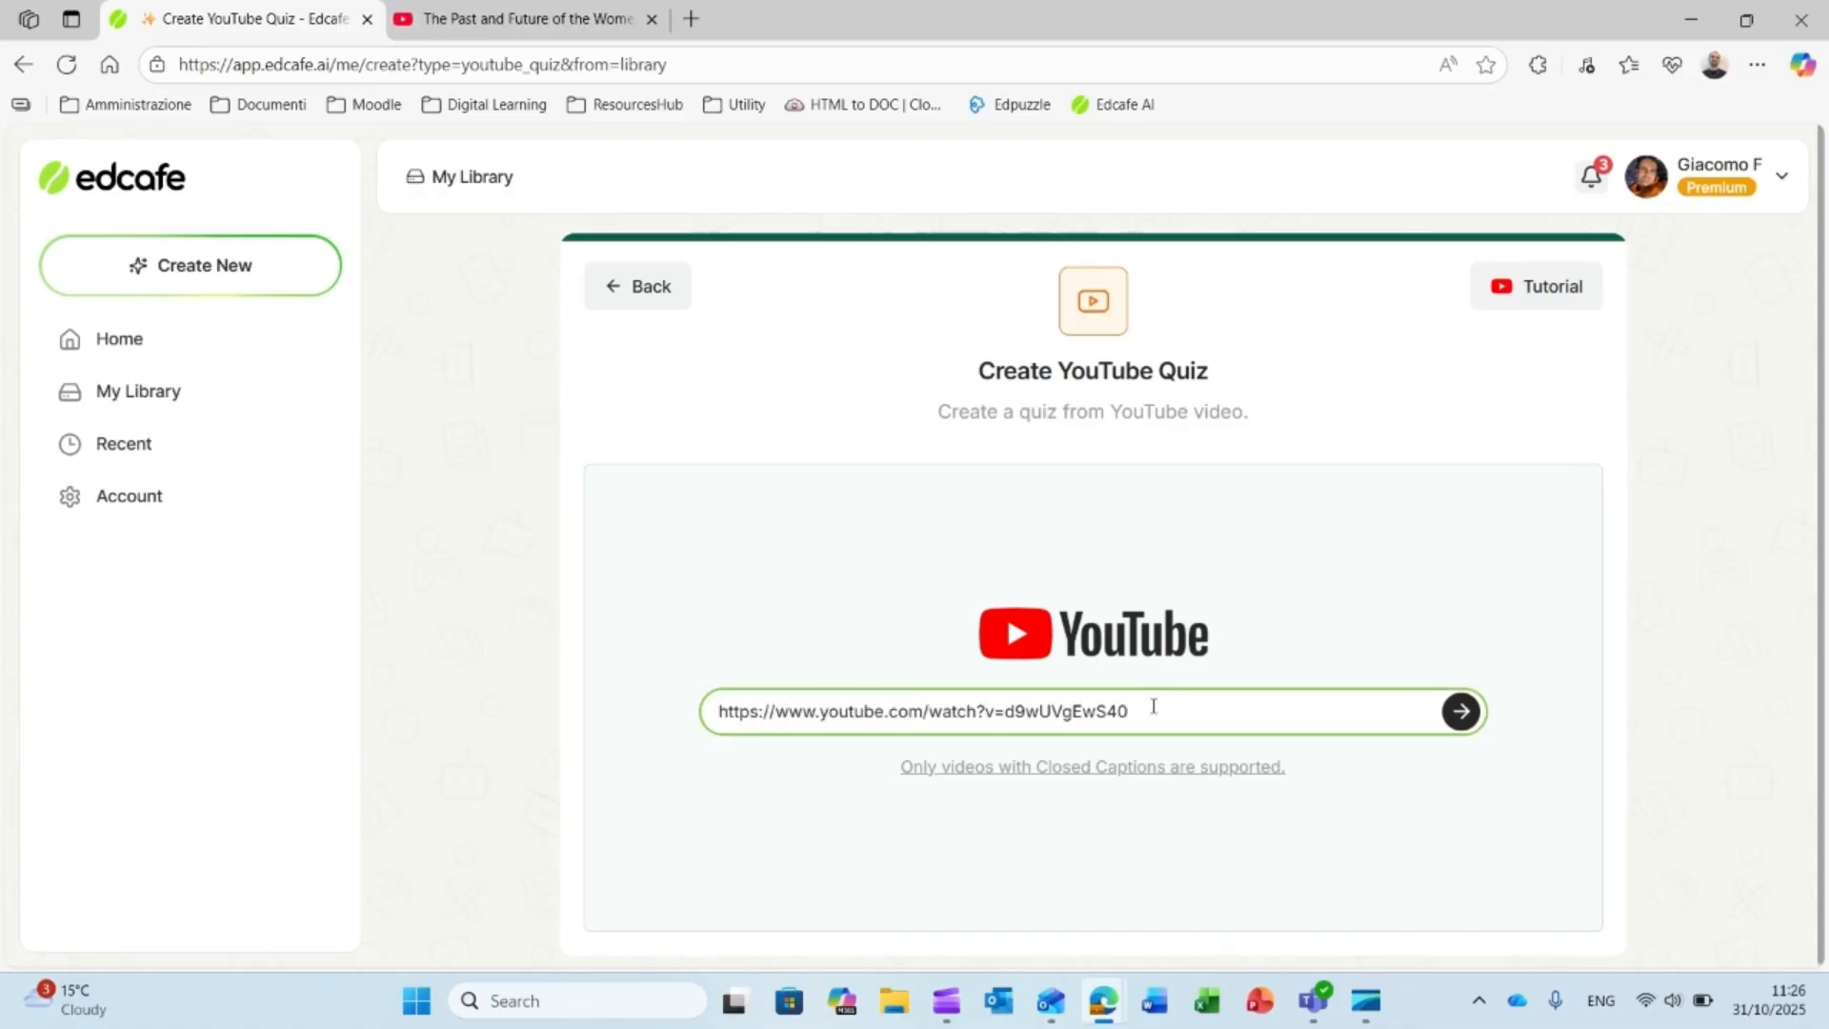
click(1463, 713)
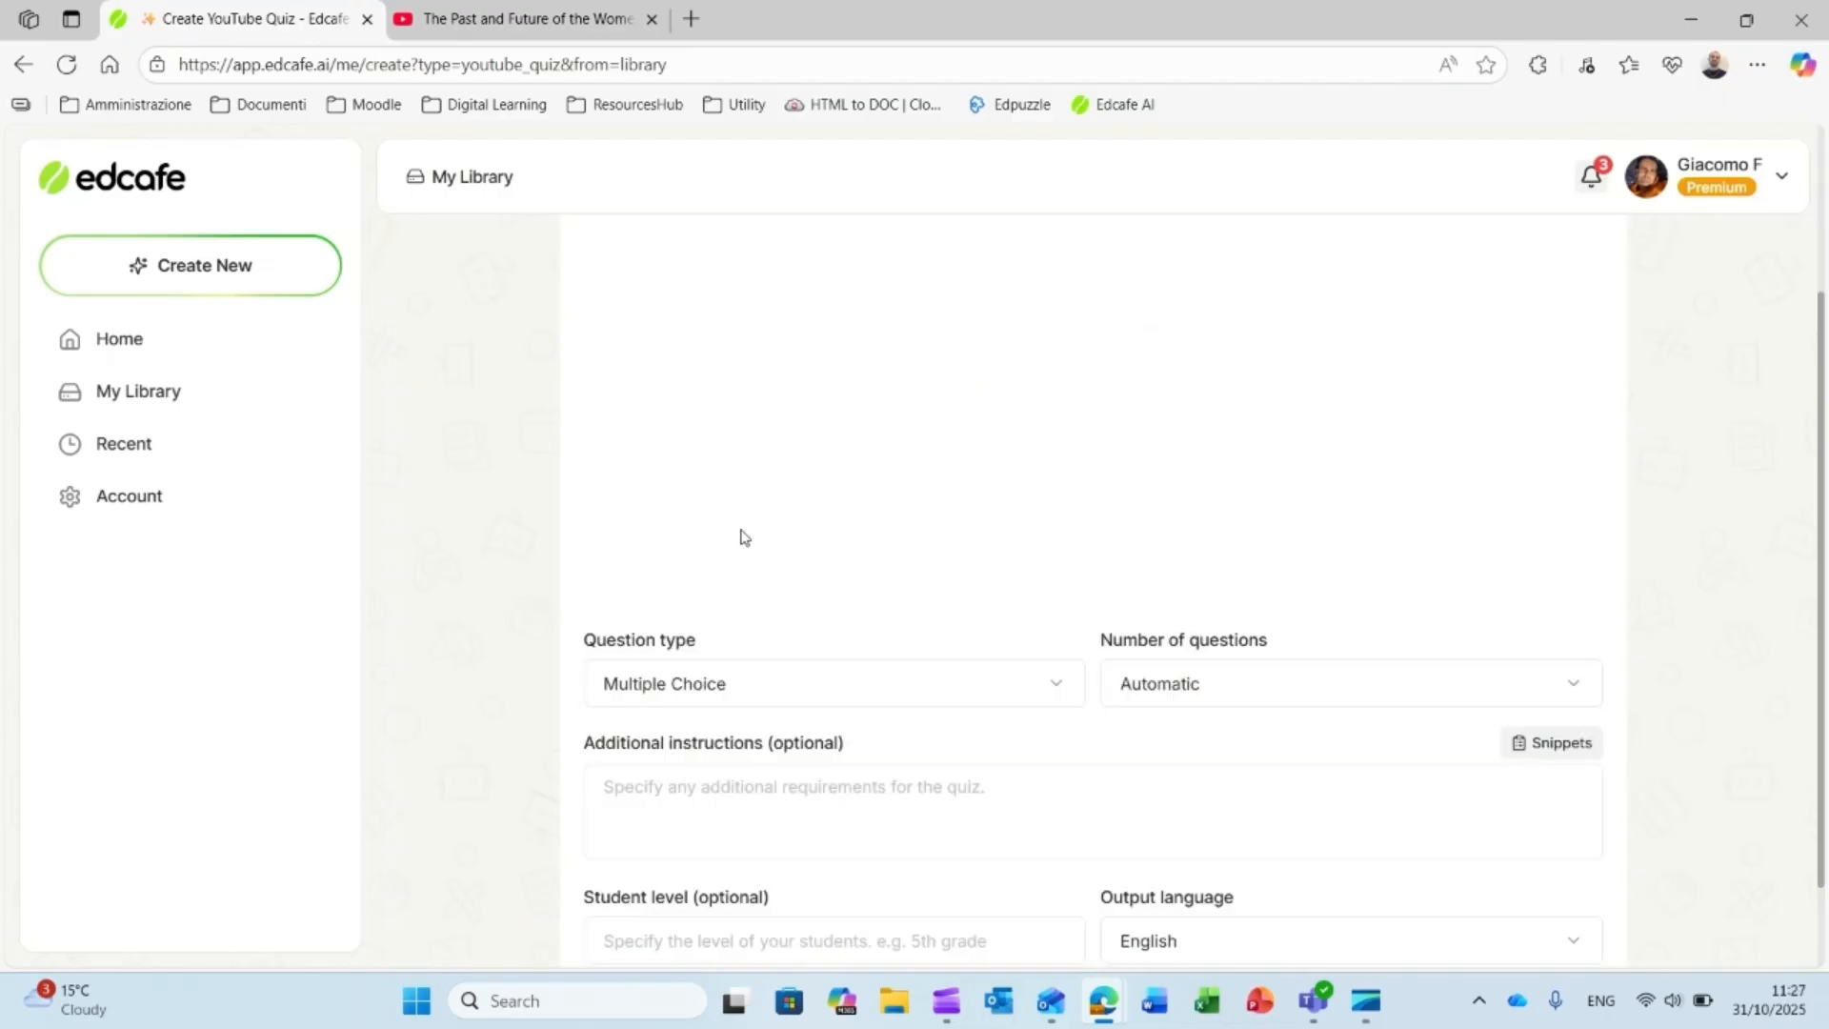
Step: Set the quiz to 10 Mixed questions, with additional instructions to test video comprehension for students of English at B1 level of the European framework
scroll(745, 537, down, 2)
click(755, 572)
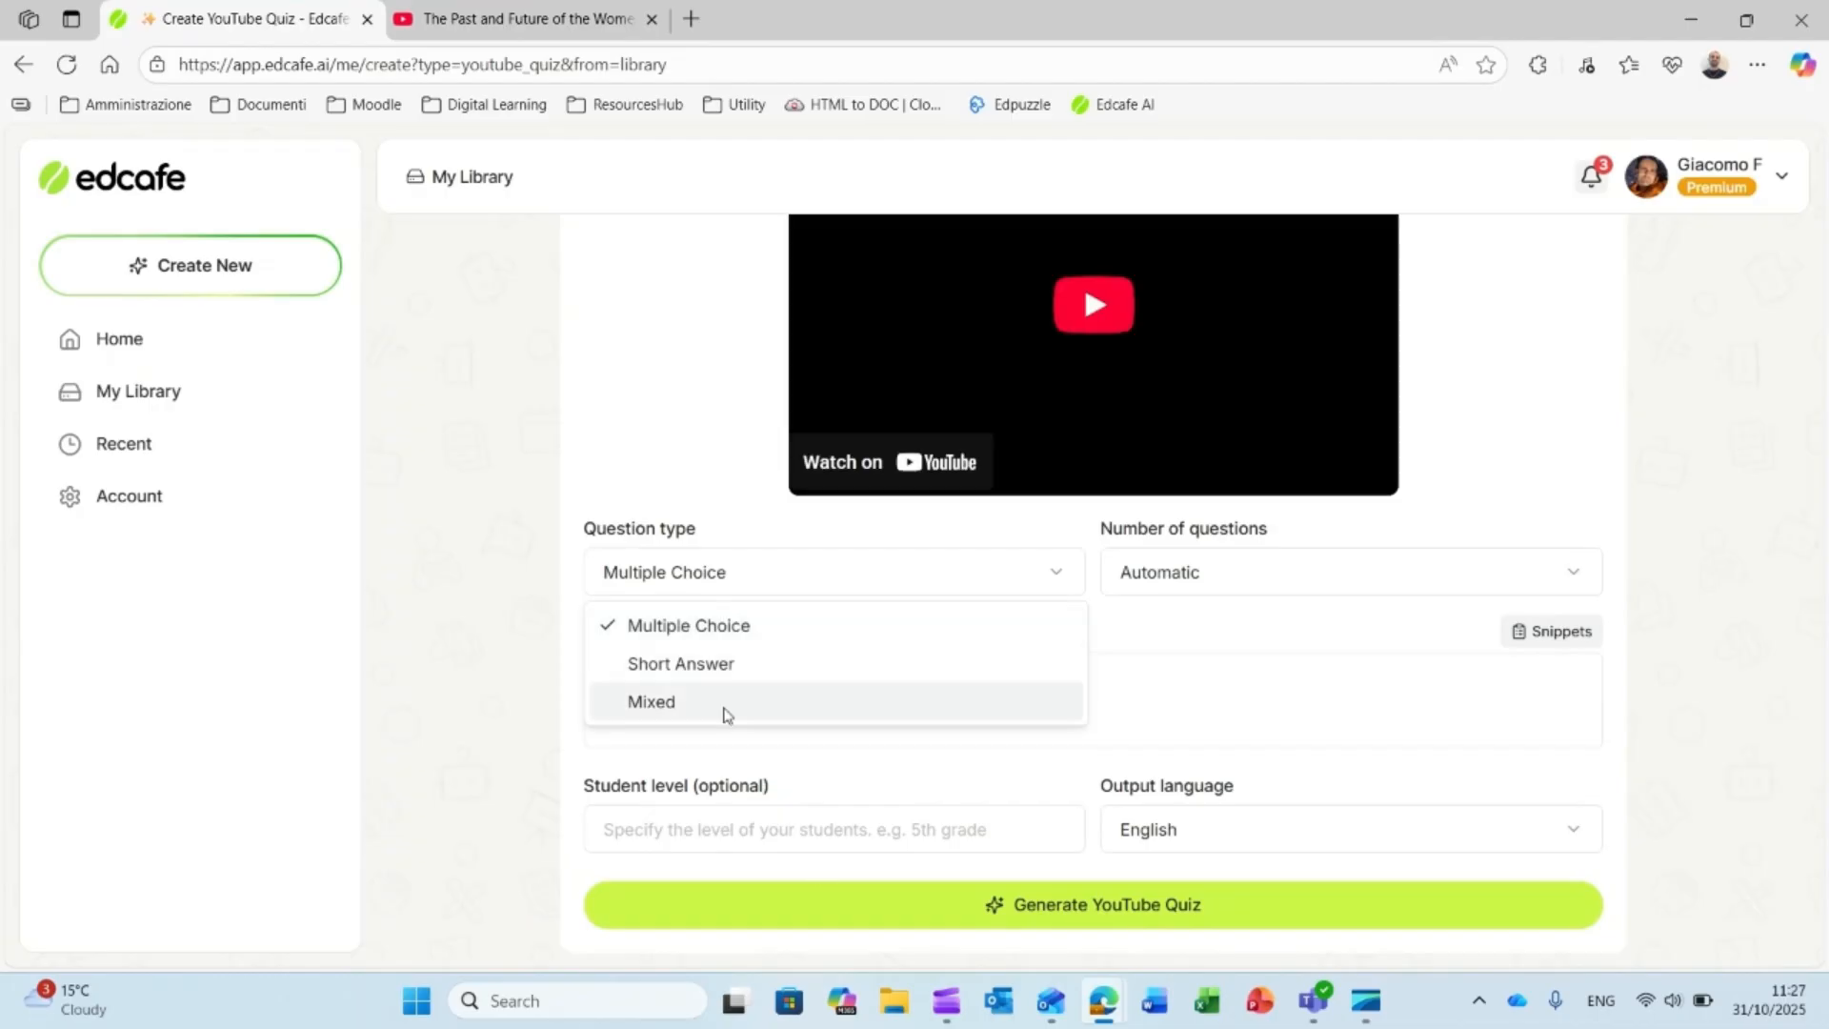
click(727, 712)
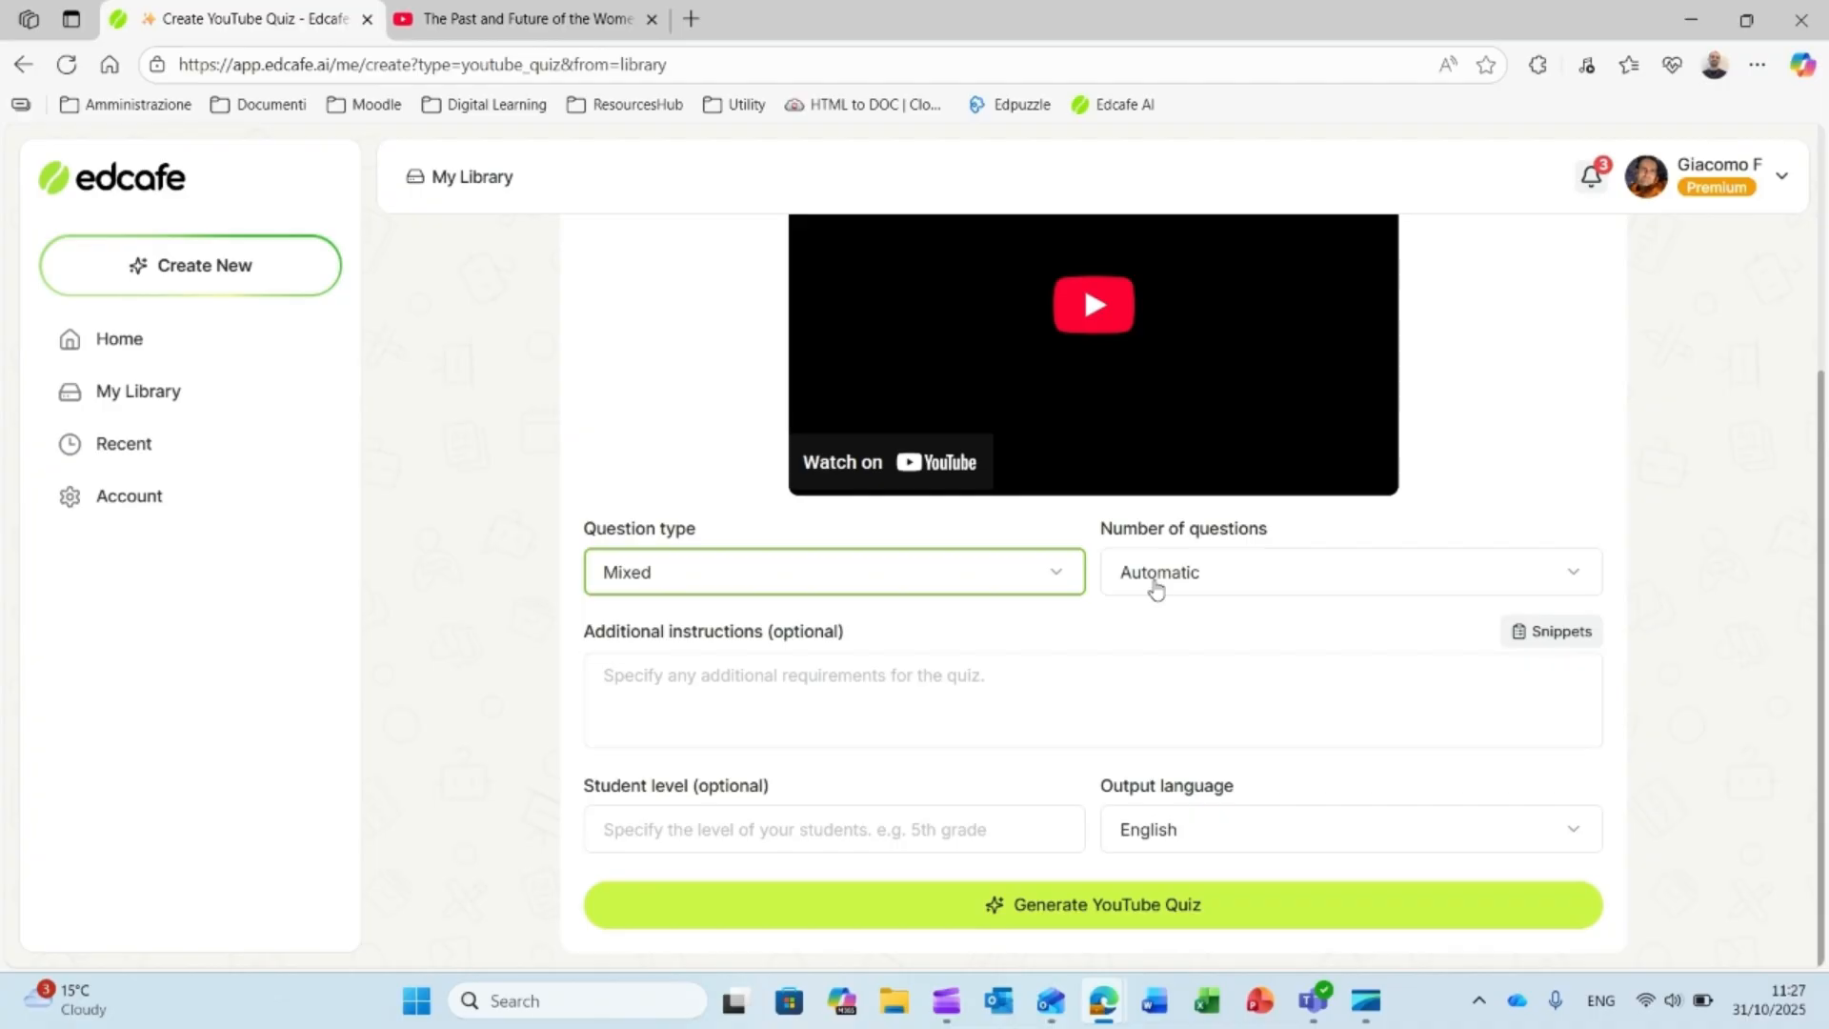
click(1156, 588)
click(1151, 701)
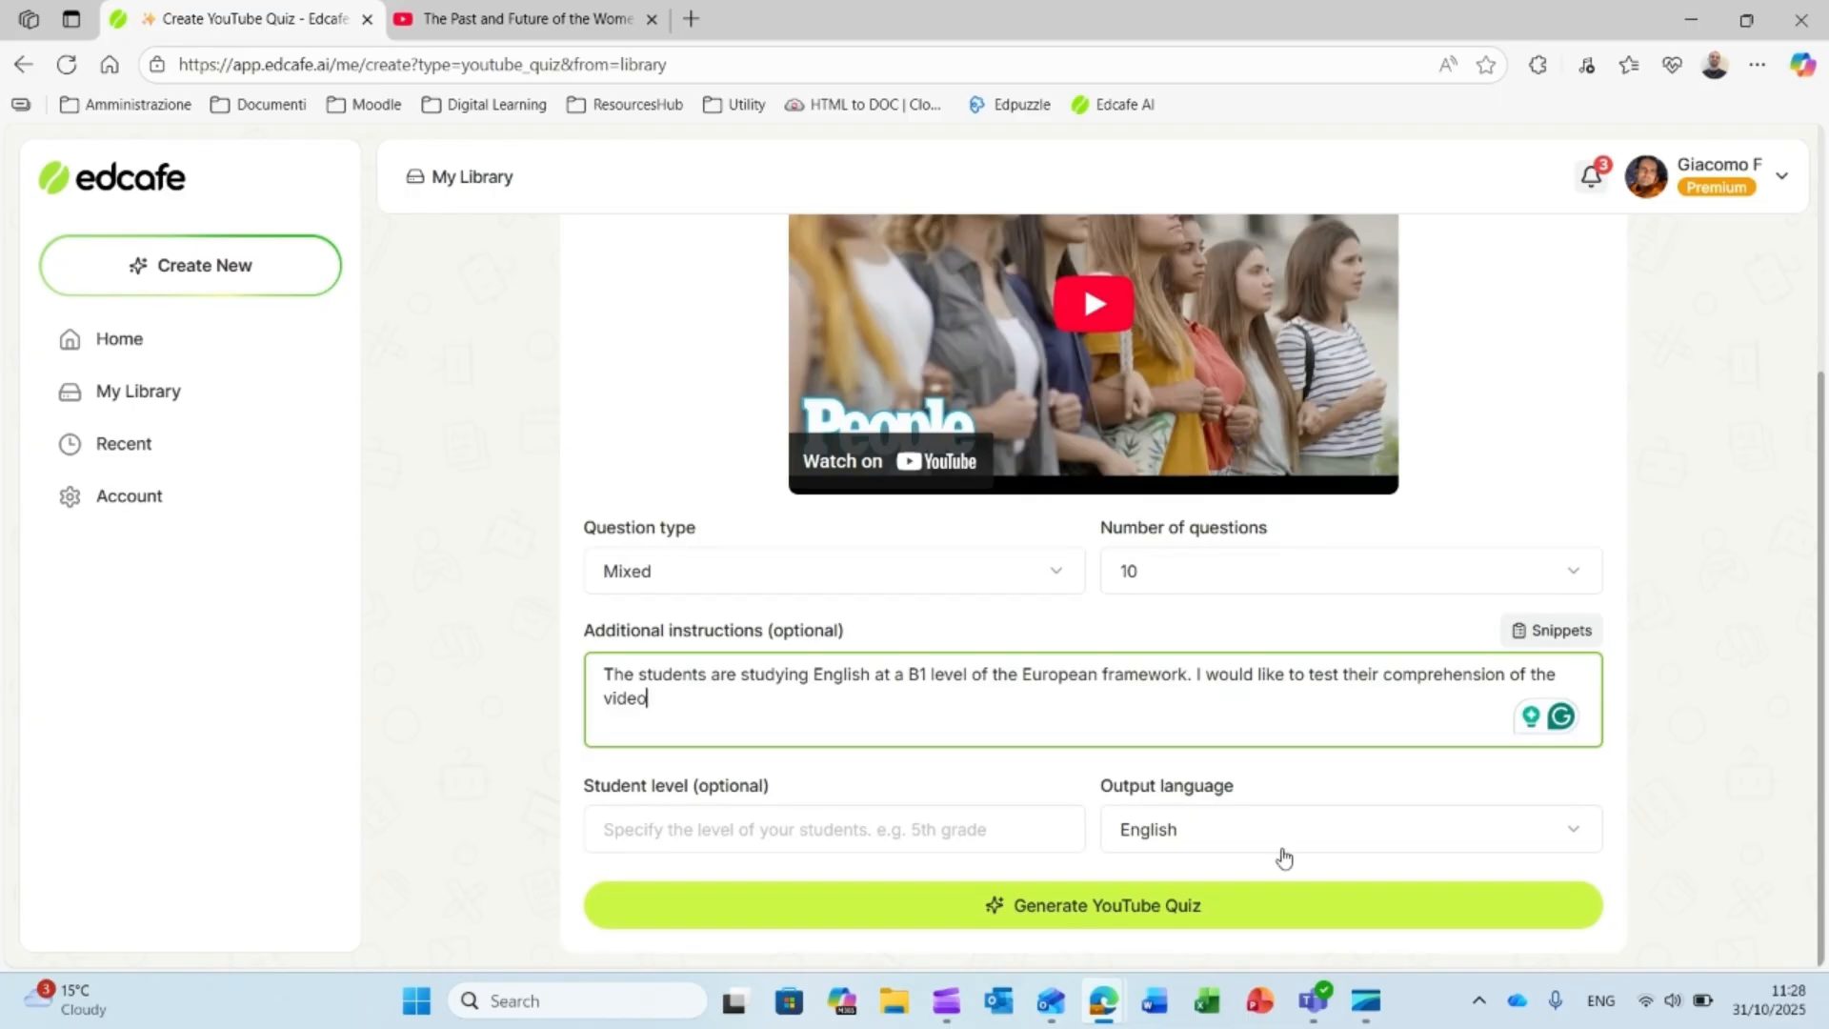
Step: Check the loaded video and settings, generate the YouTube quiz, and look through its questions to the last one
scroll(1196, 621, up, 3)
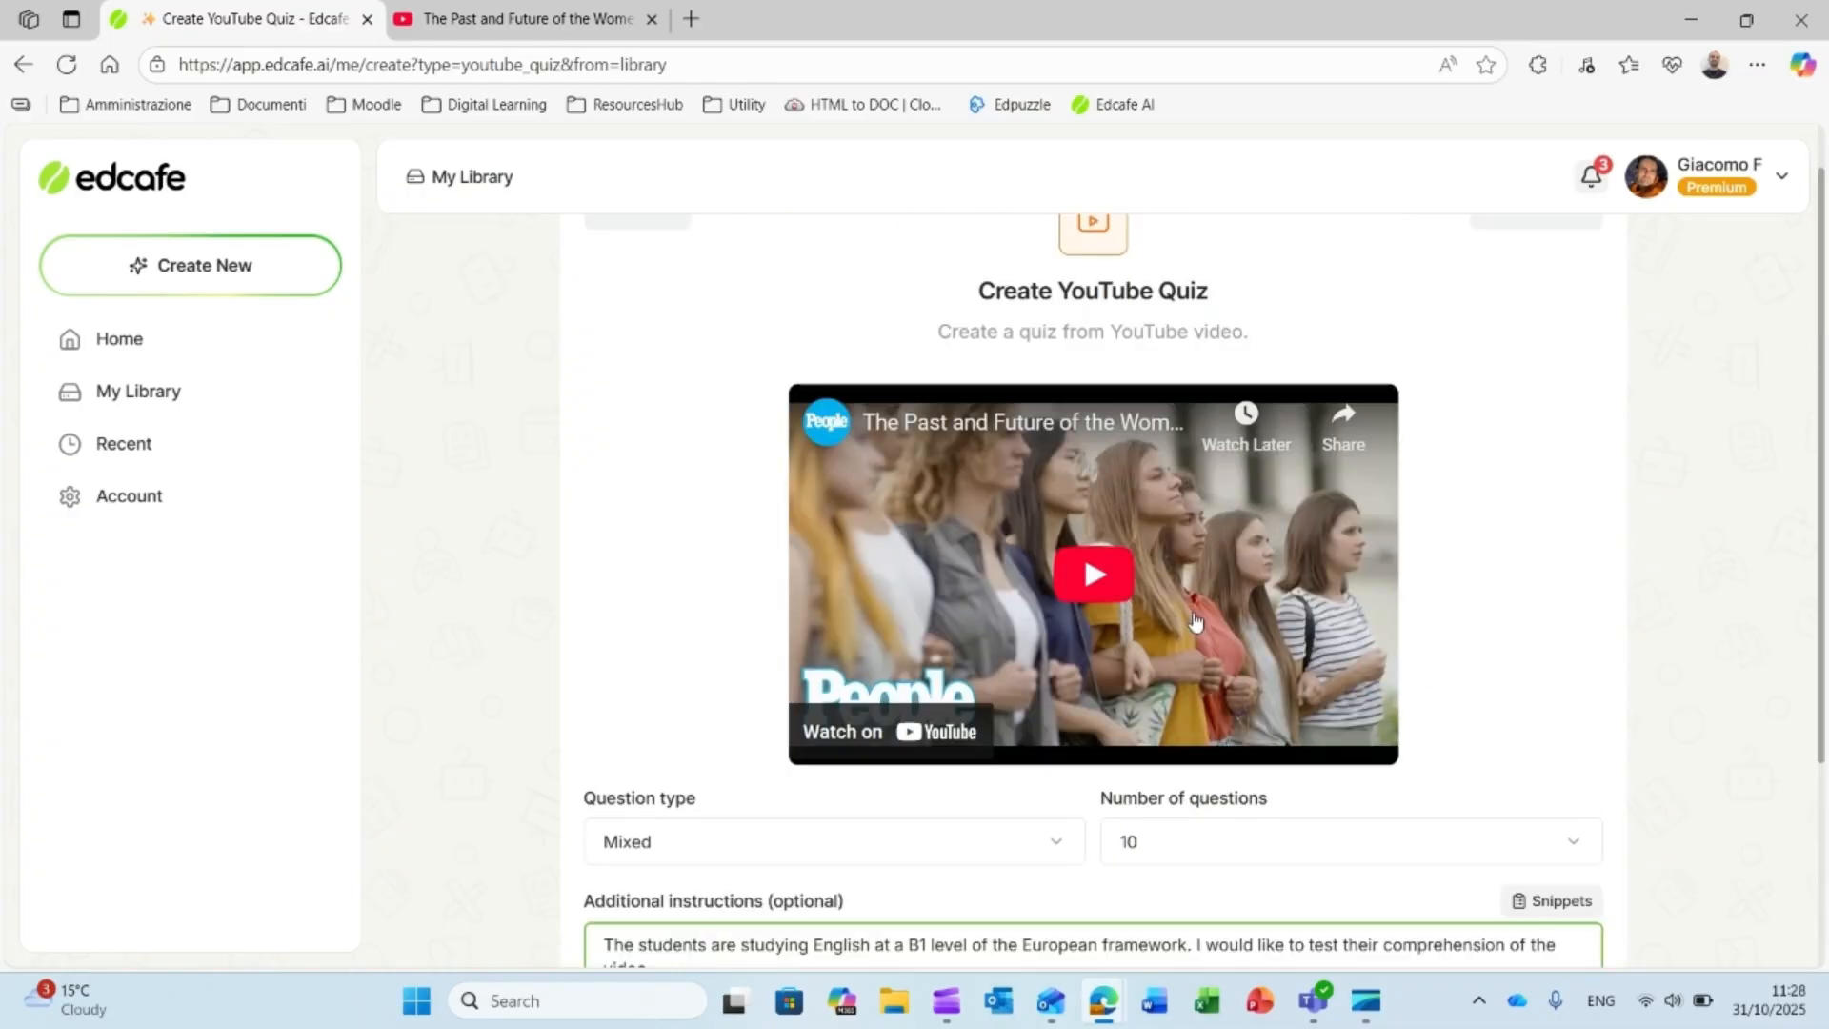
scroll(1196, 621, down, 3)
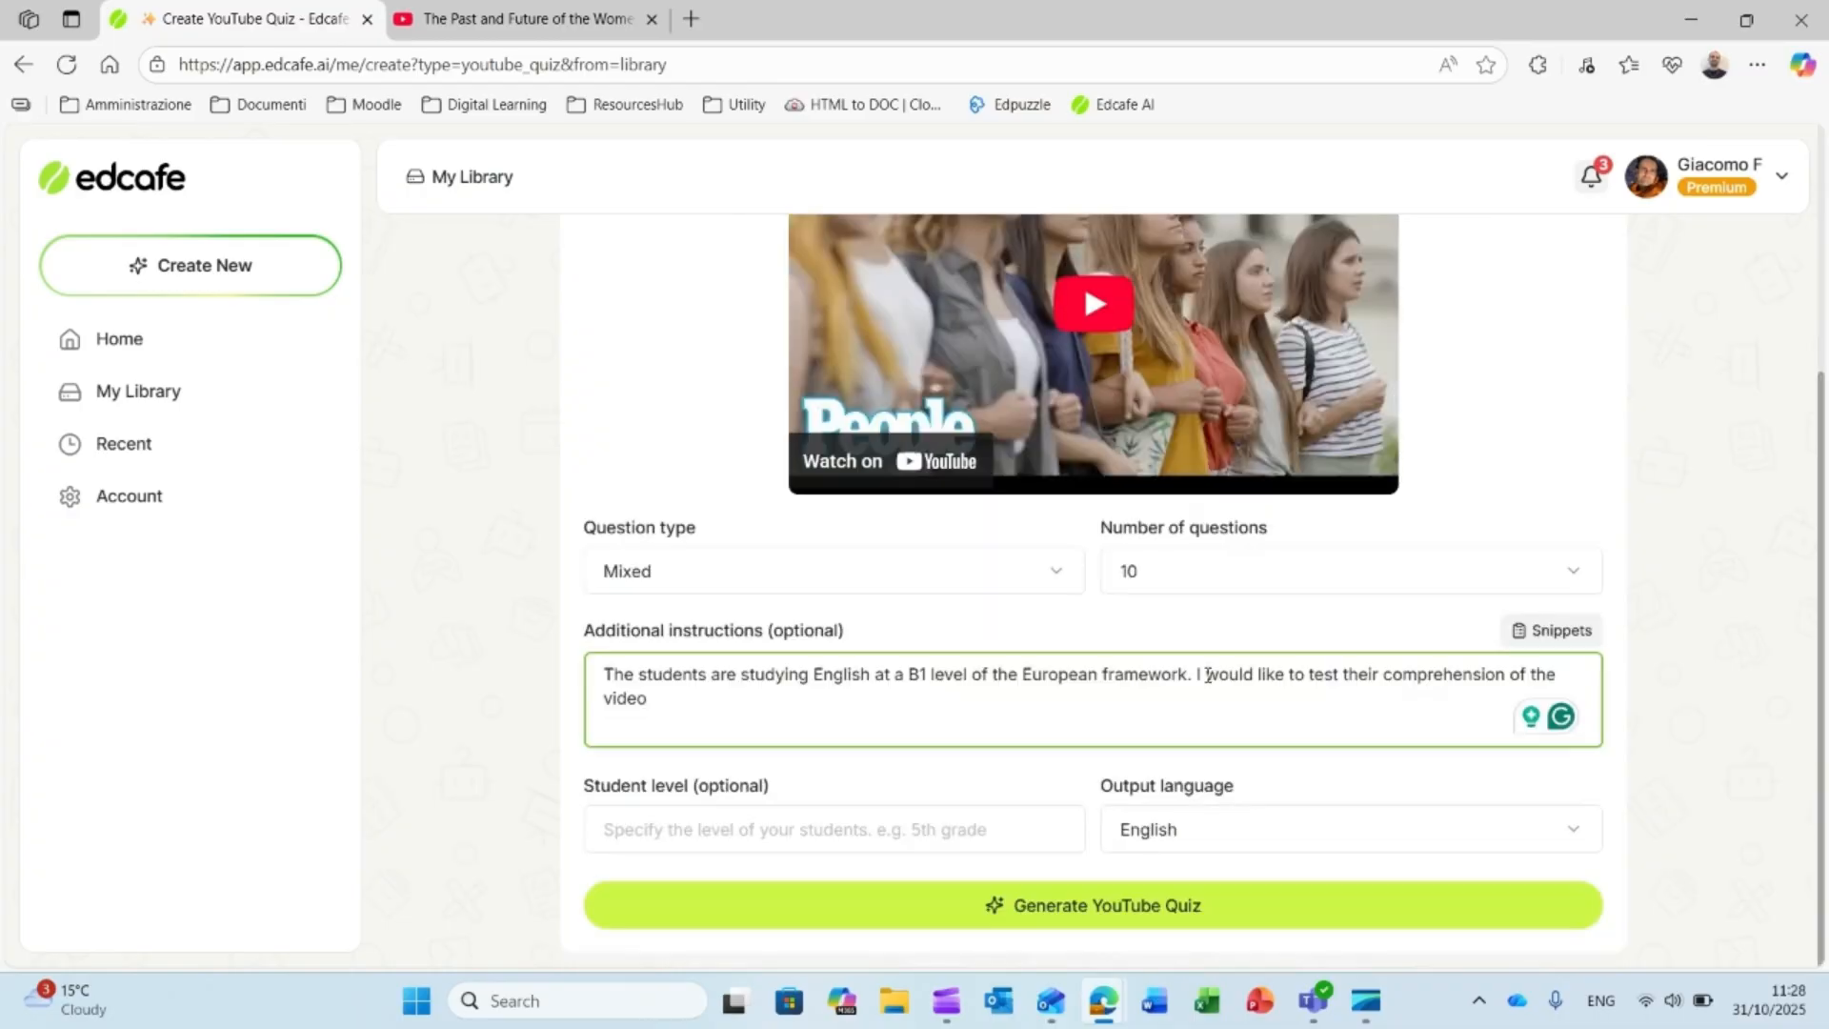
click(1146, 905)
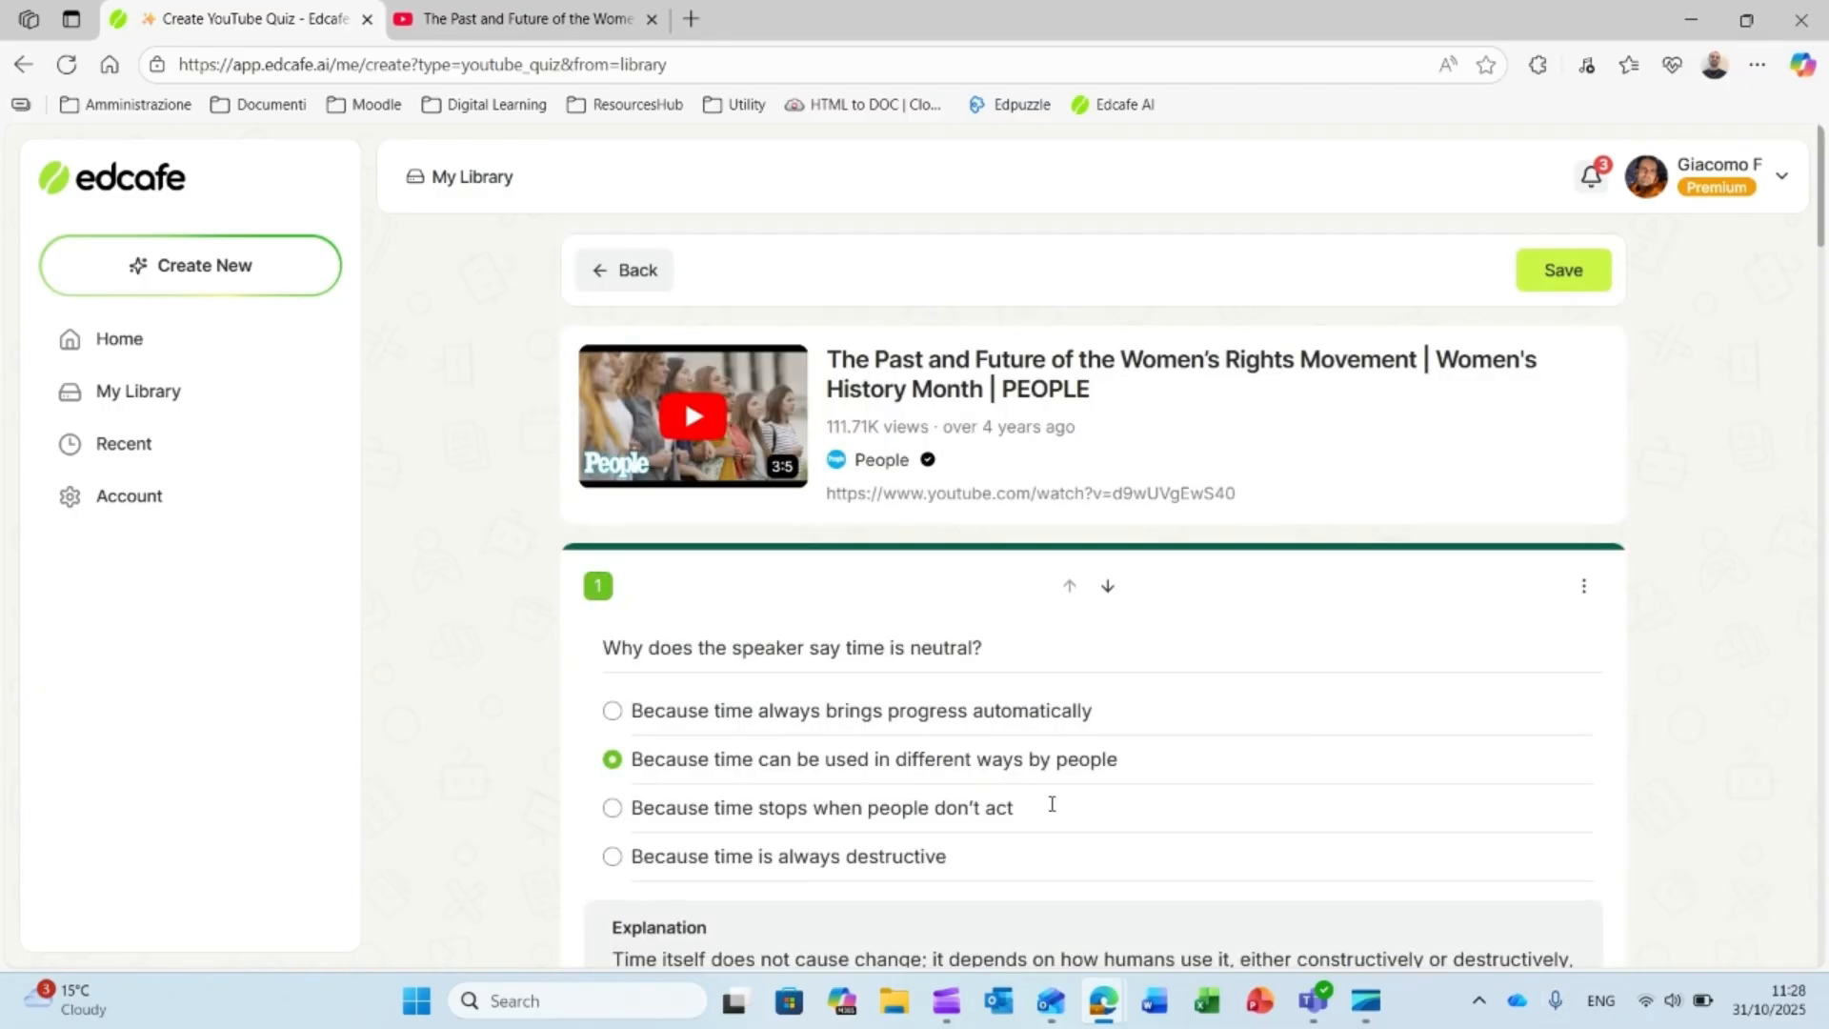
scroll(1052, 804, down, 20)
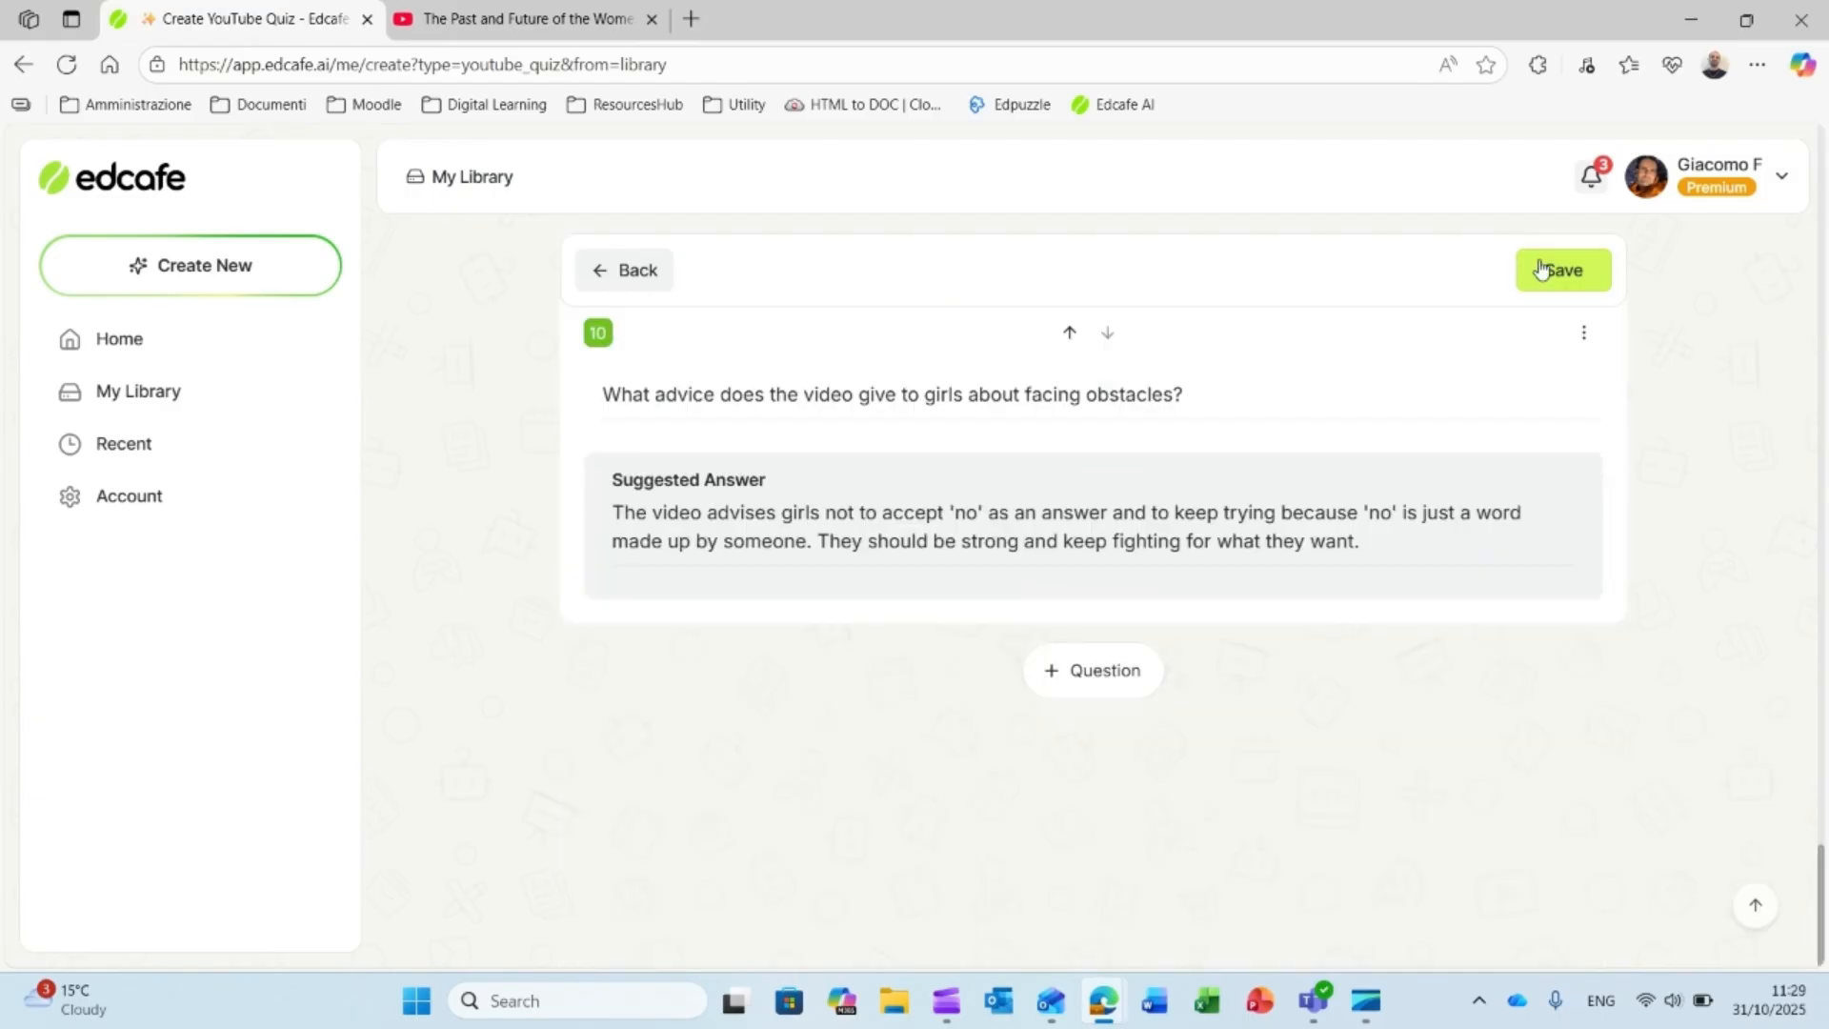
Step: Save the YouTube quiz as "Women rights" in My Library and look over the first questions on its saved page
click(1563, 270)
text(Women right)
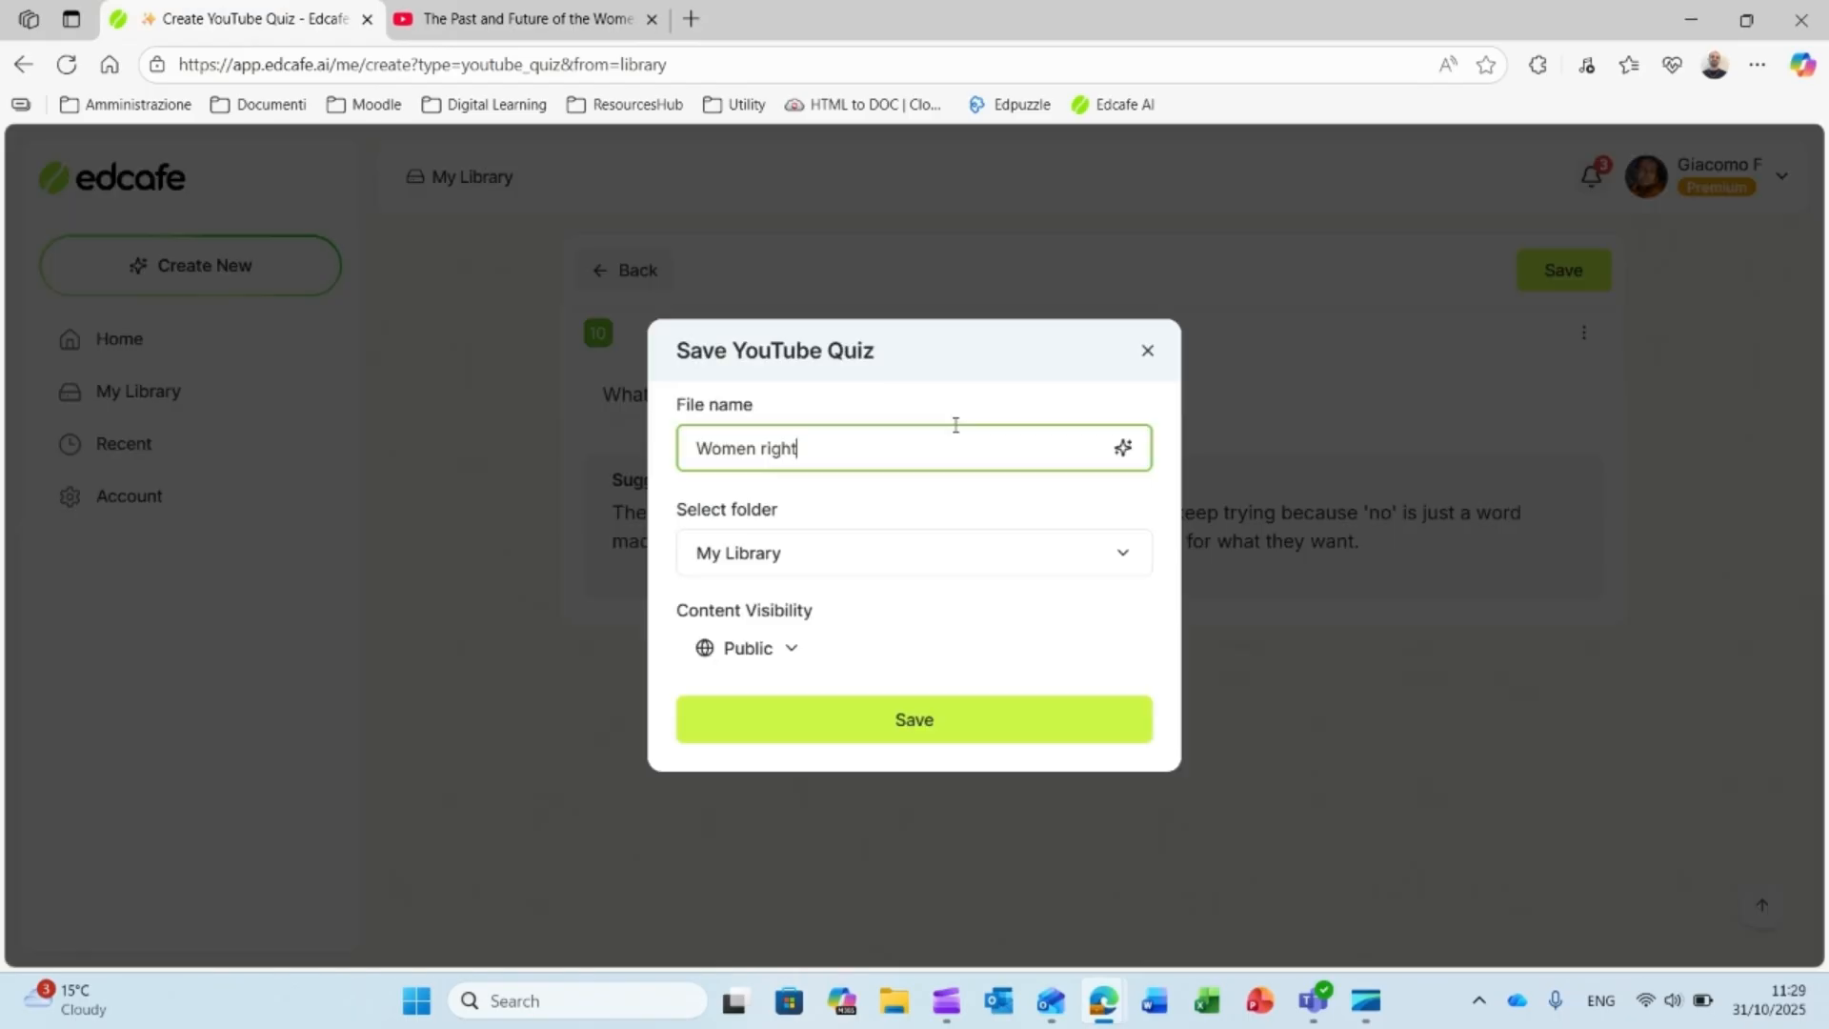
text(s)
click(896, 748)
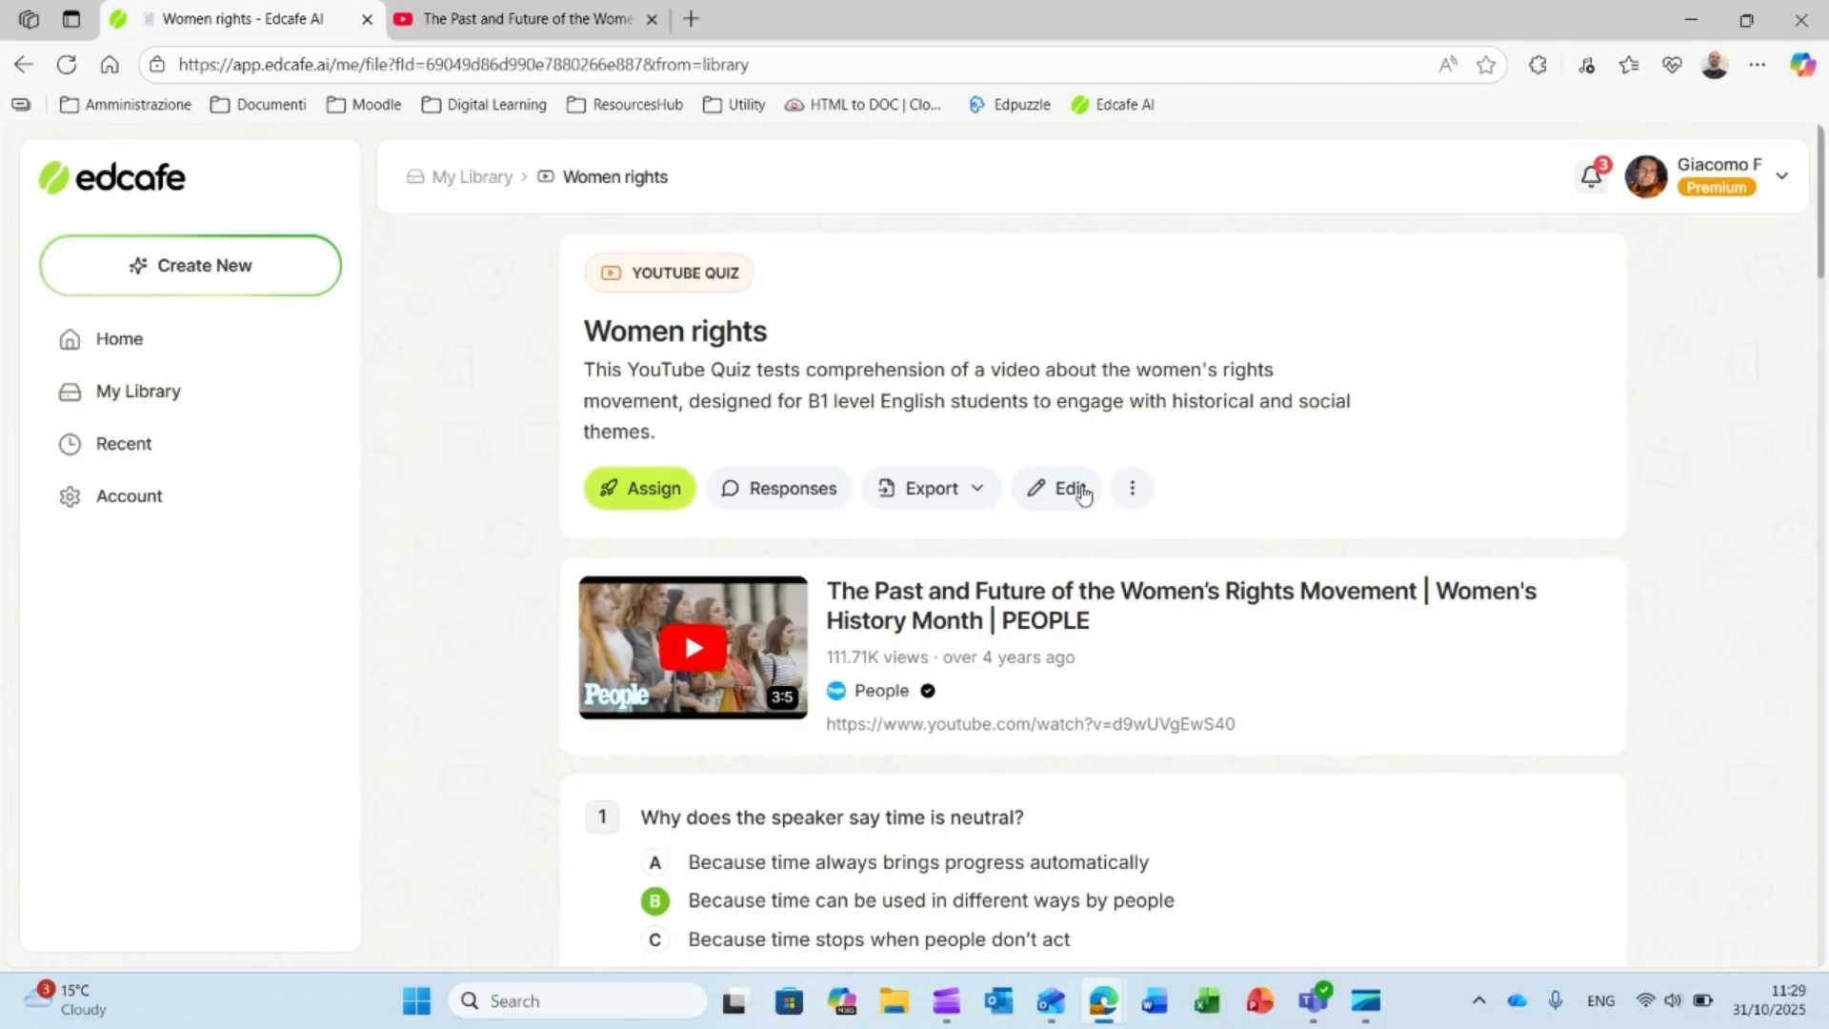
scroll(991, 530, down, 1)
scroll(991, 529, down, 5)
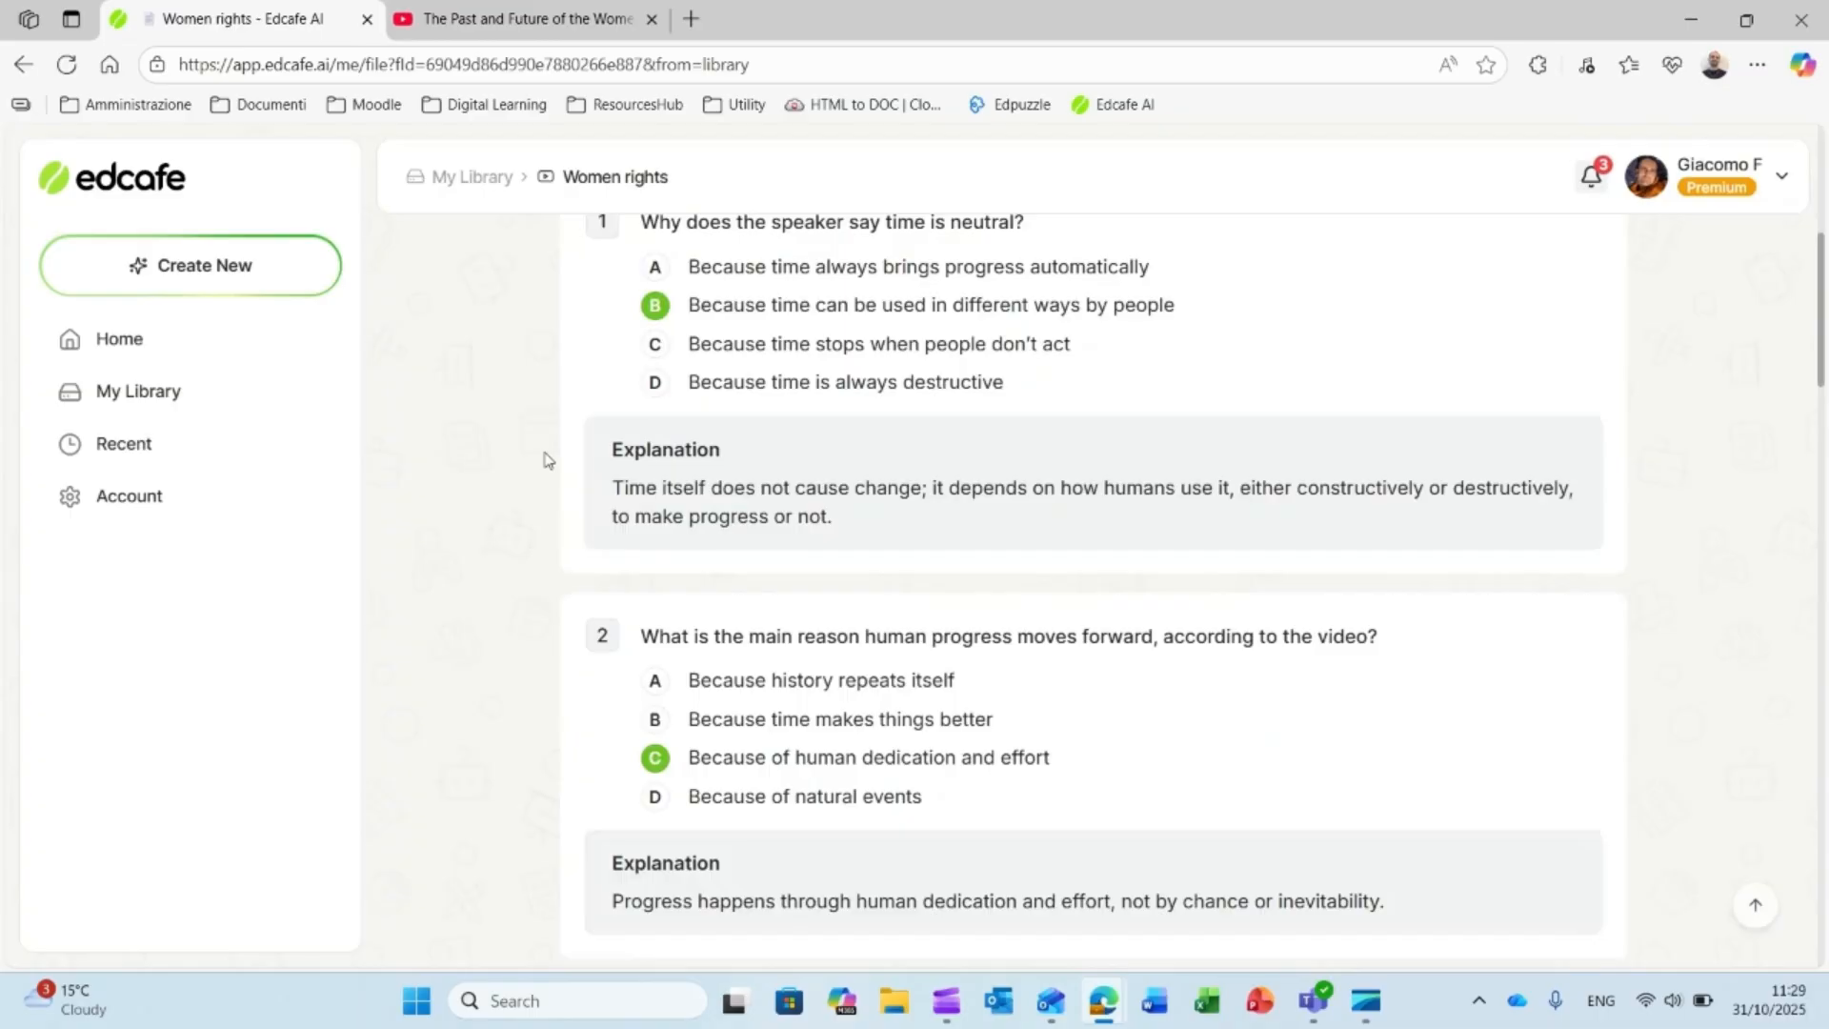
scroll(953, 644, up, 6)
Step: Start a new AI Speech and look over its text, language, voice, speed and pitch options
click(190, 266)
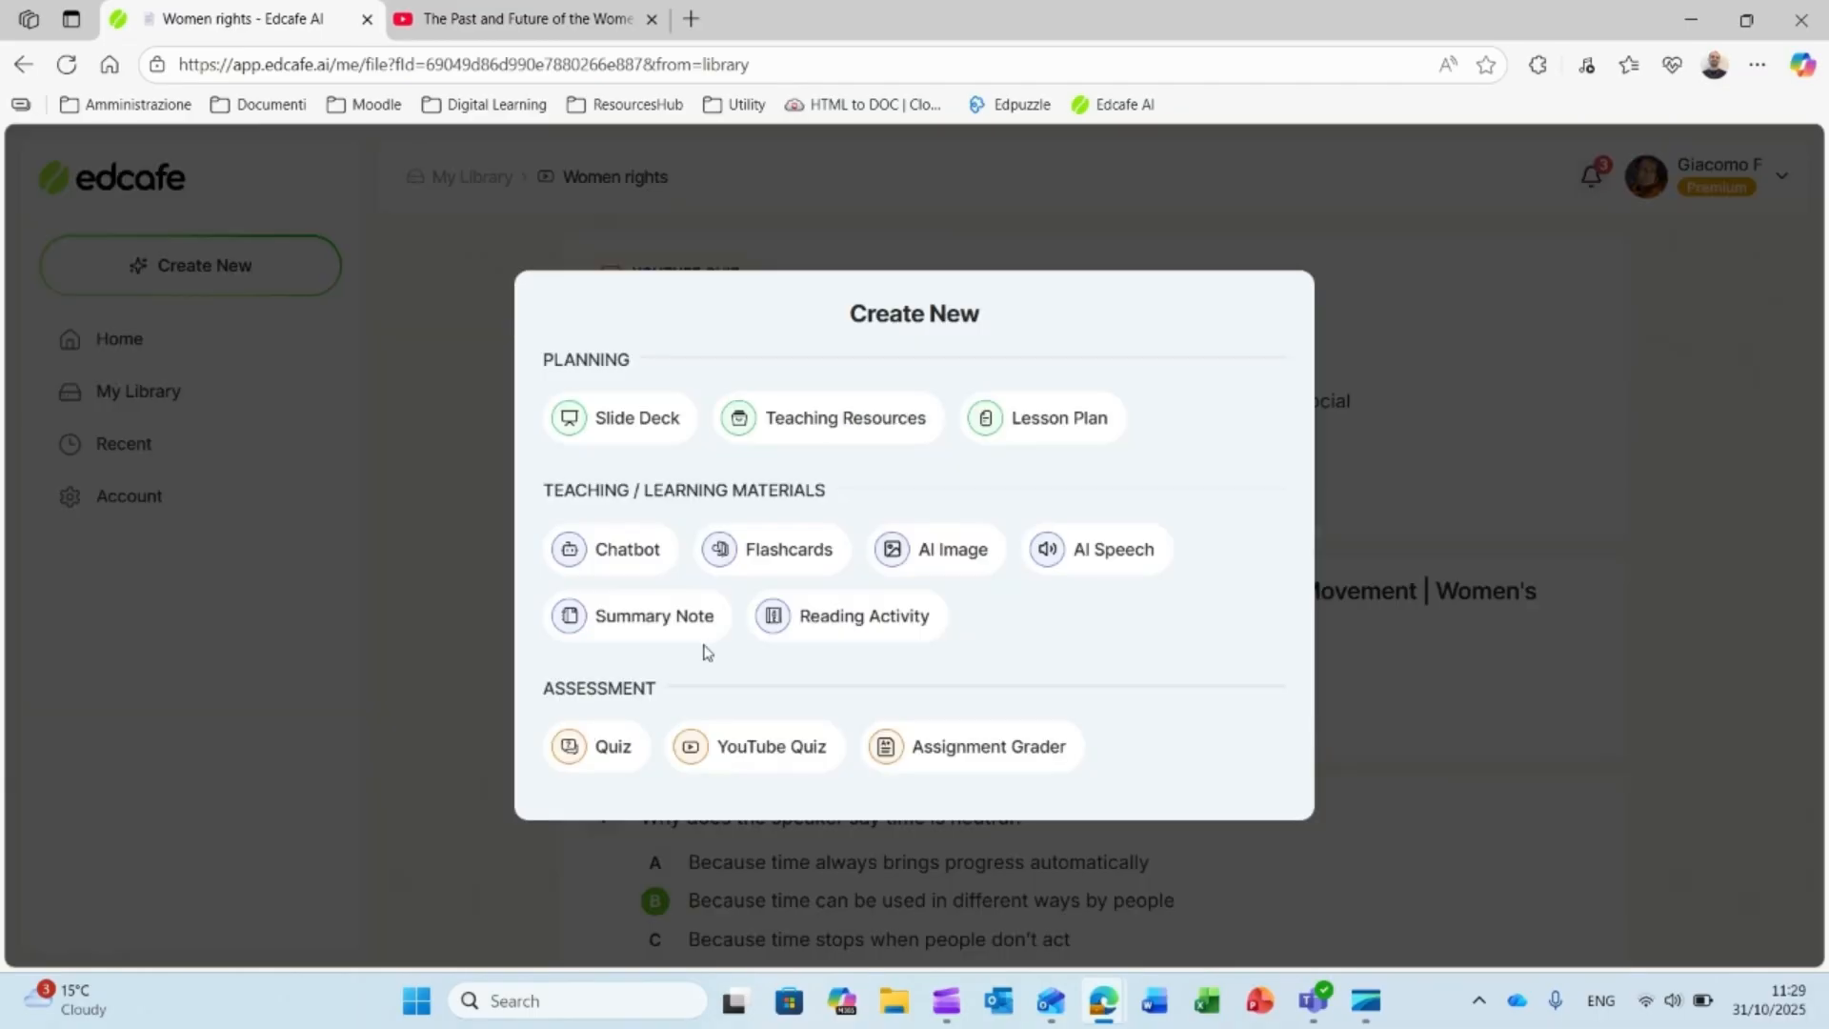
click(1149, 552)
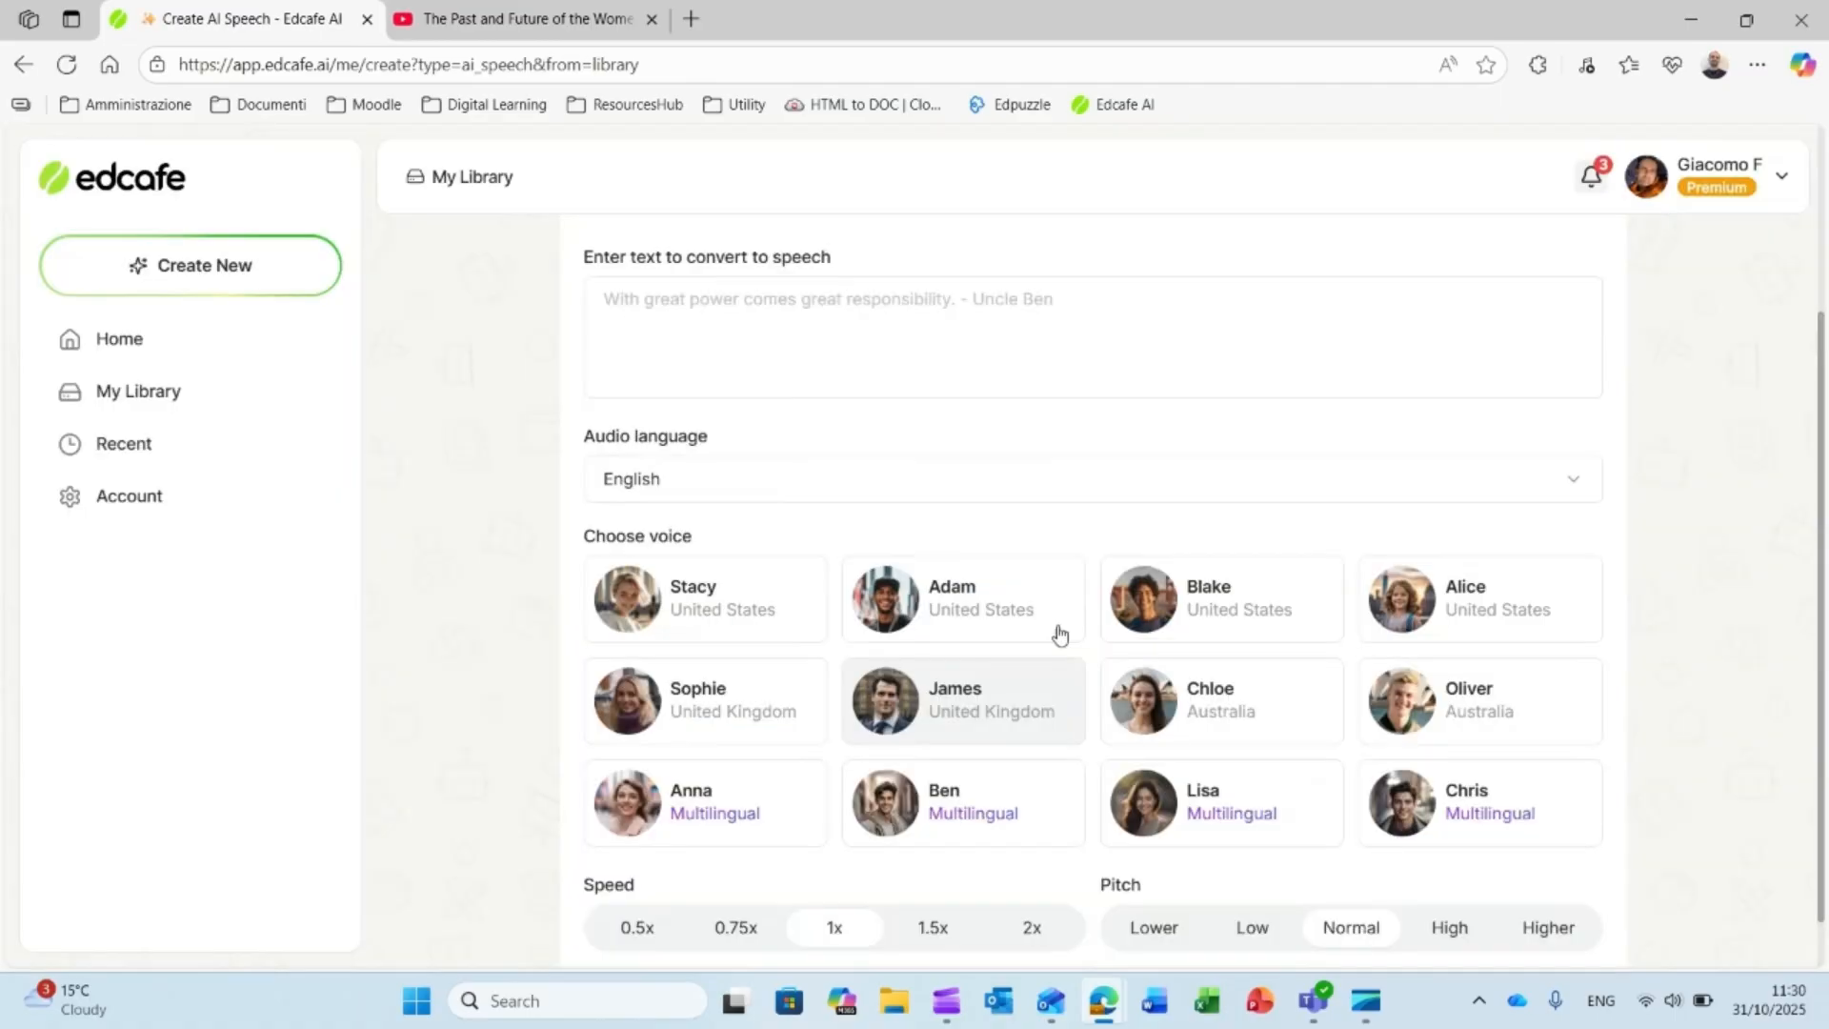
scroll(1029, 657, up, 2)
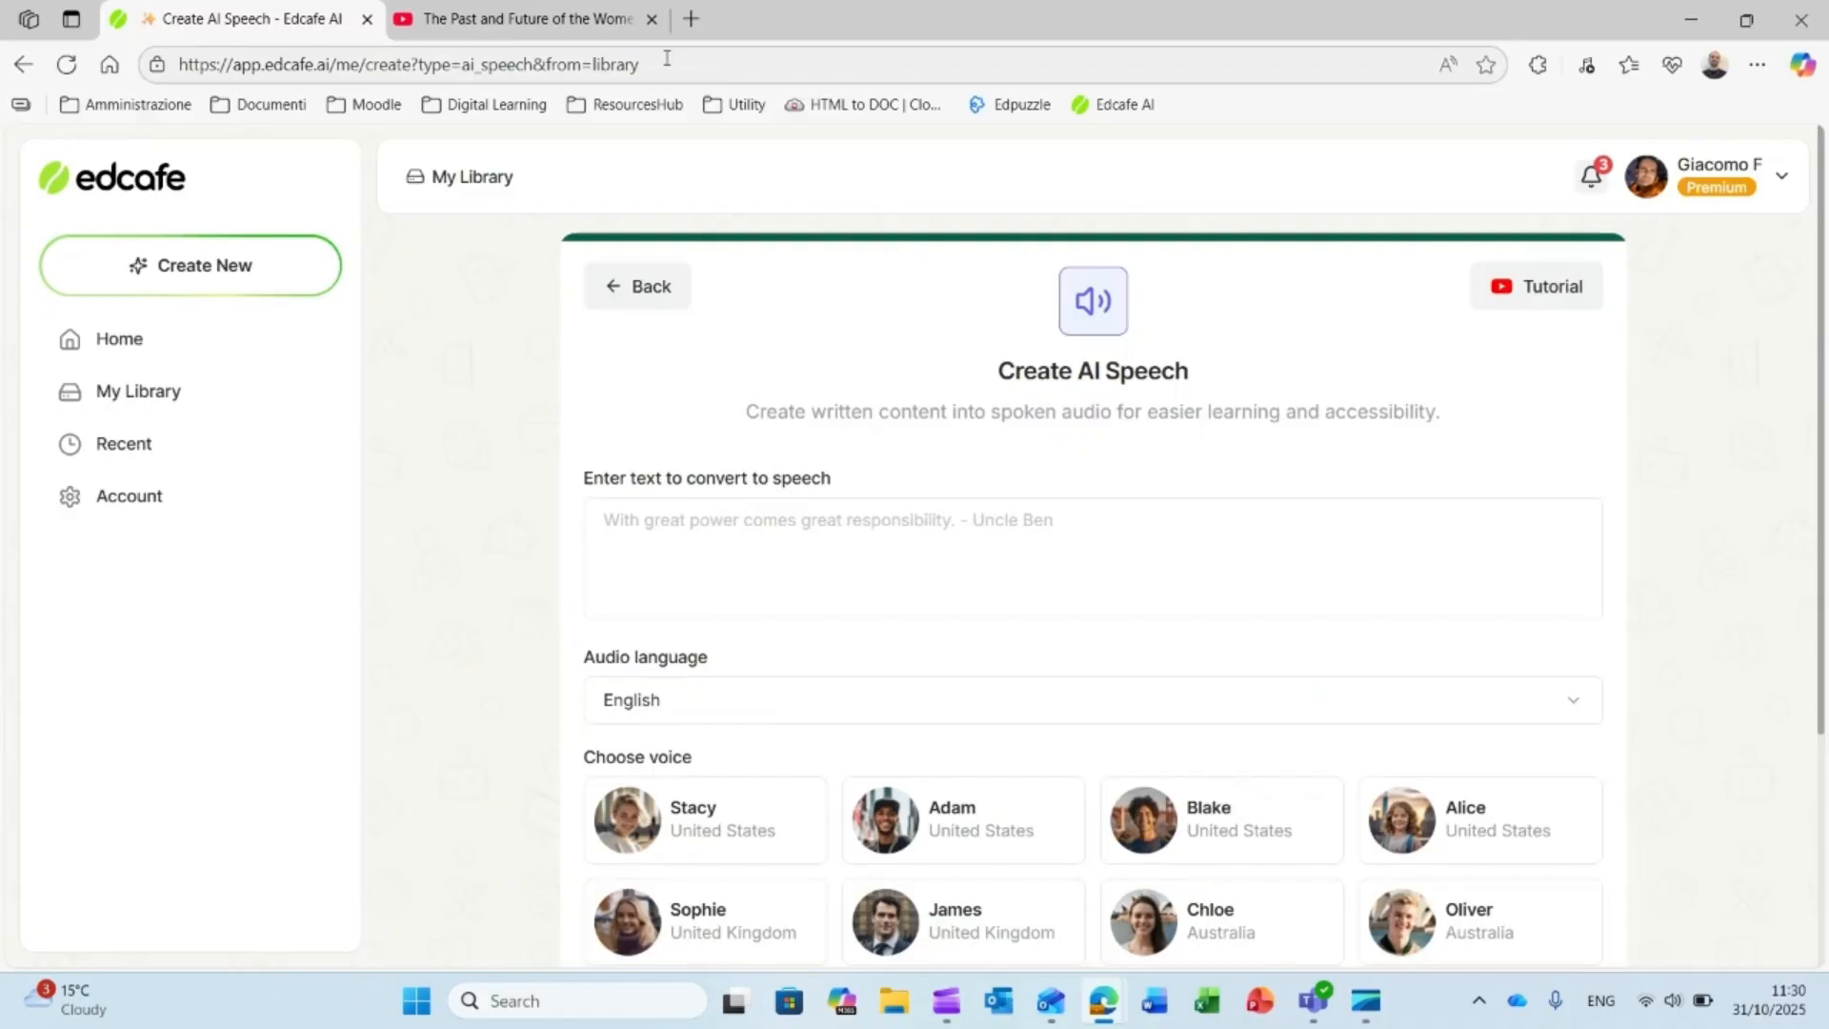
scroll(1042, 749, down, 3)
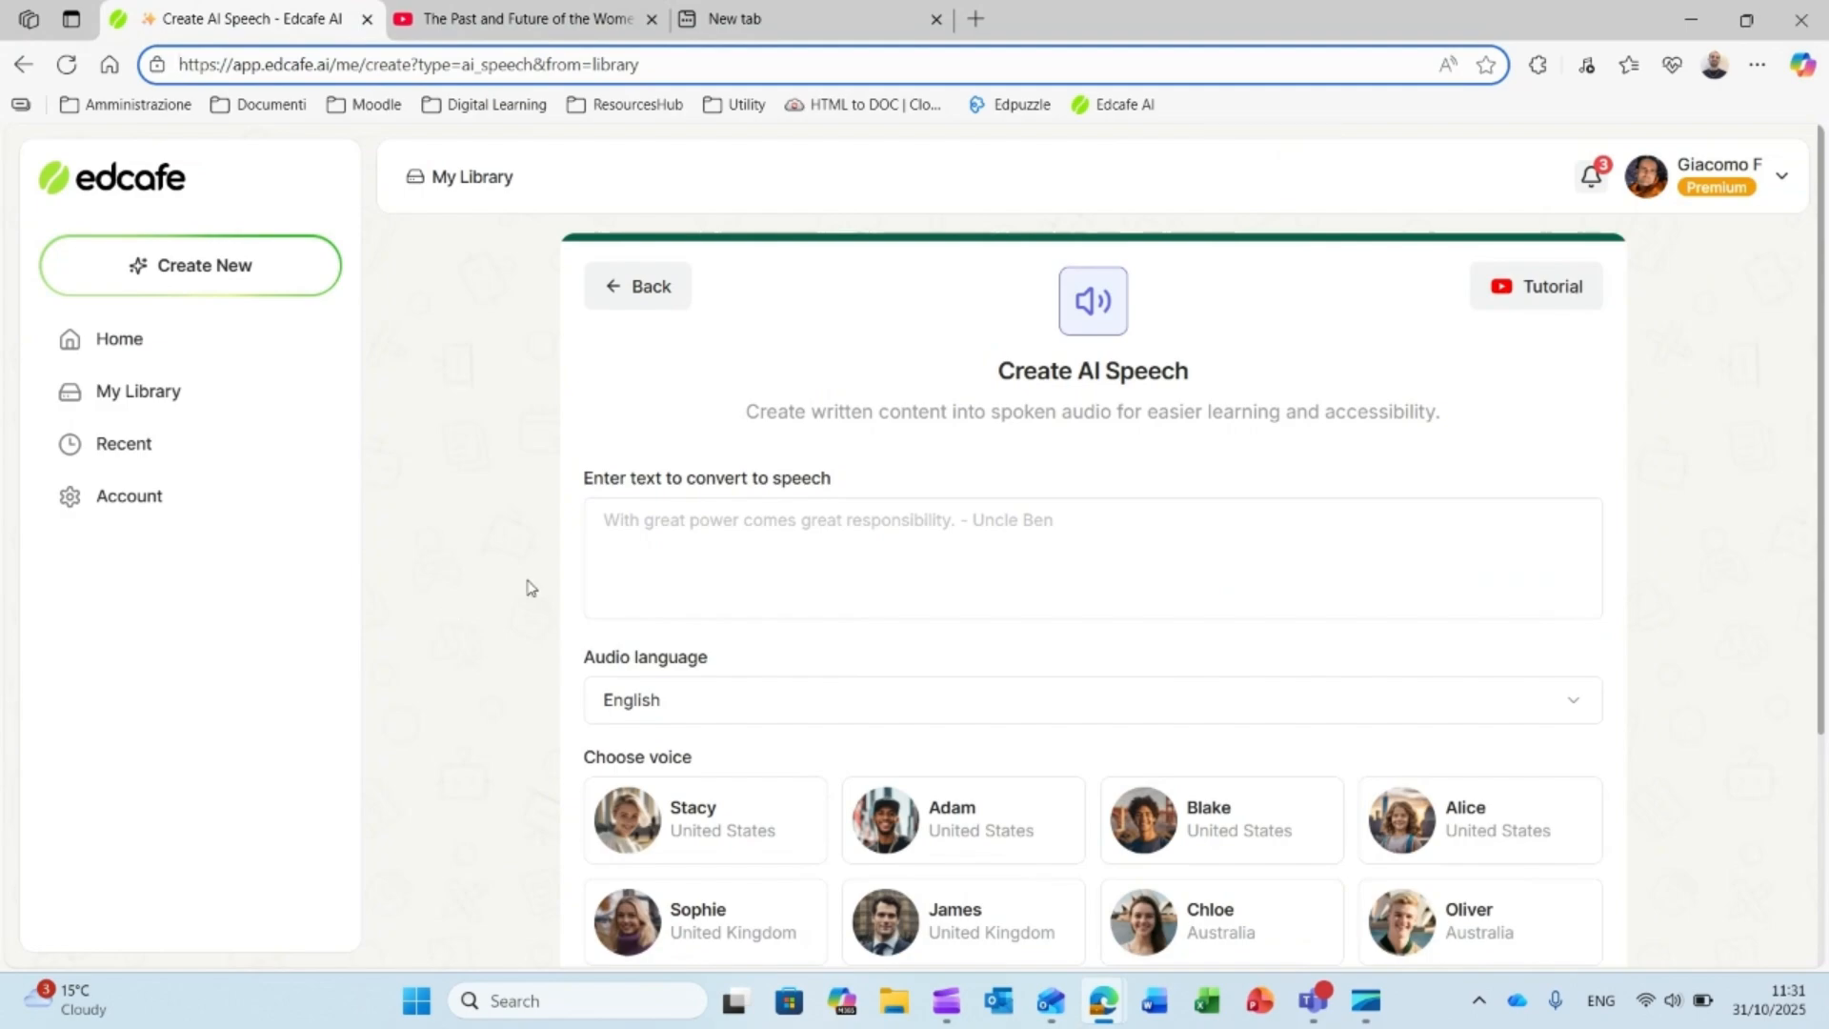
Step: Enter the Italian paragraph beginning "I diritti delle donne sono fondamentali", choose the multilingual voice Ben and generate the AI speech
click(628, 549)
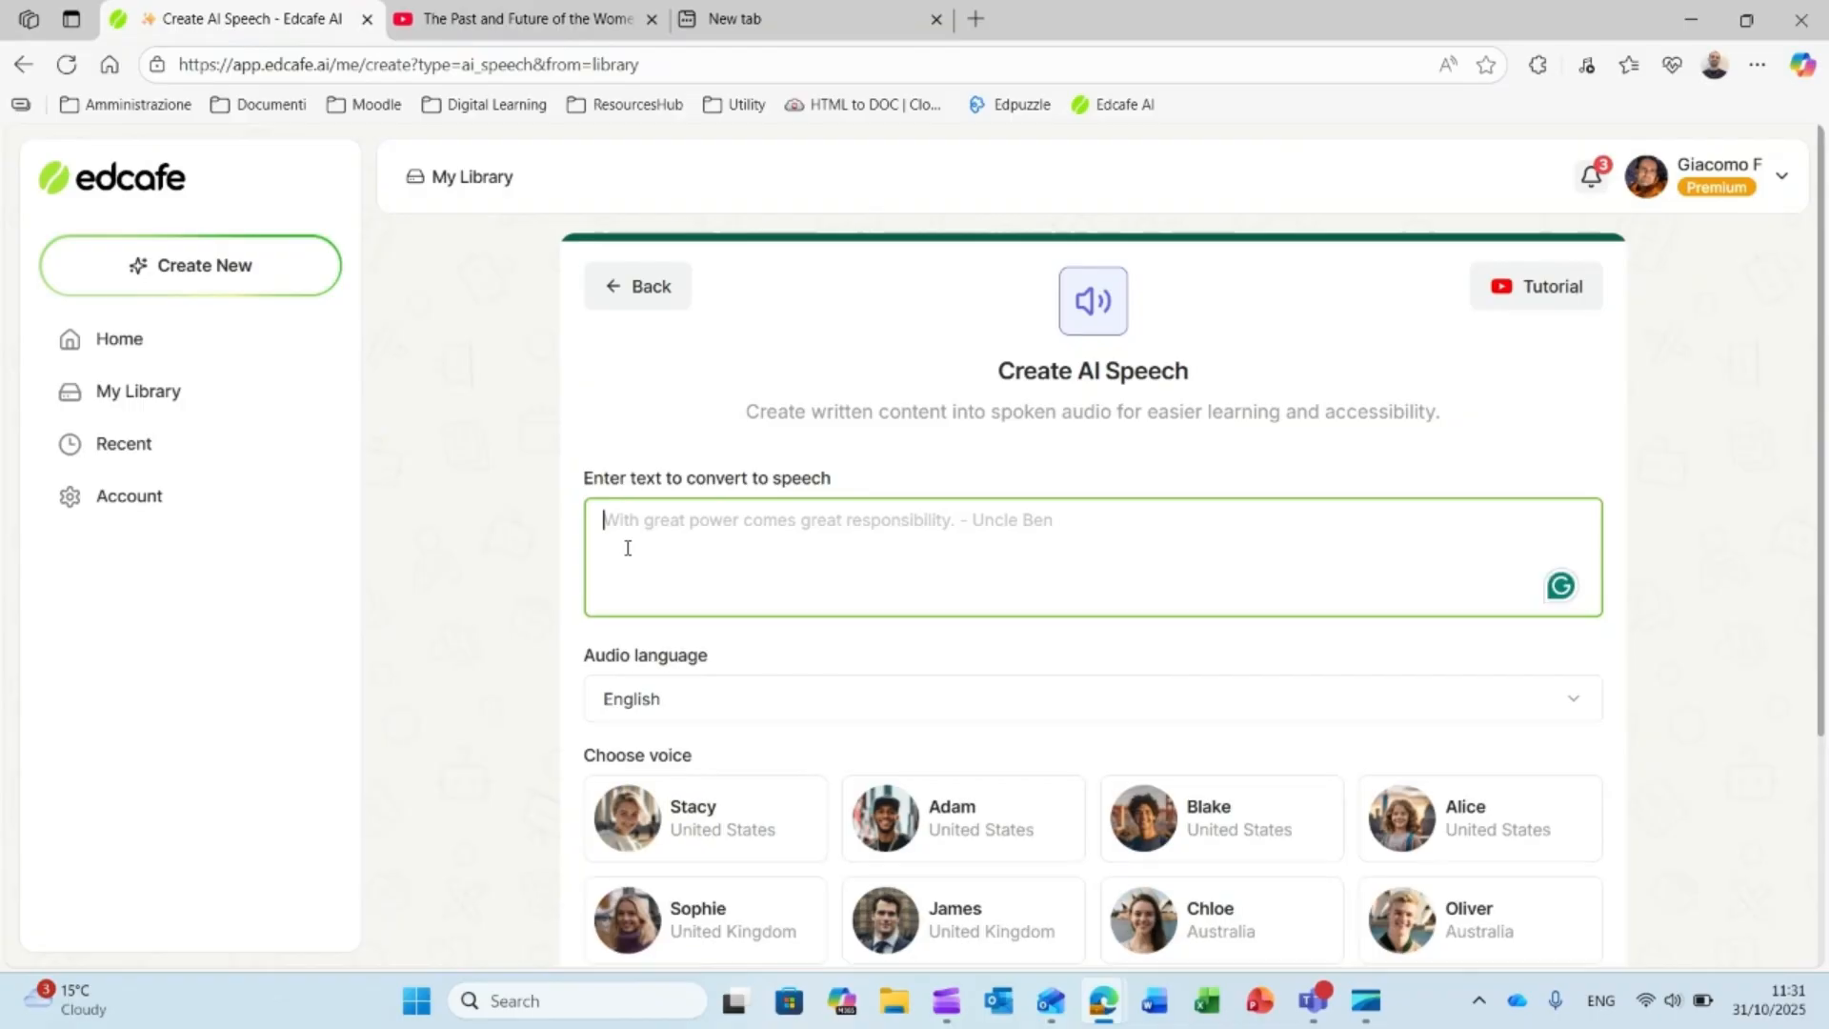
text(I diritti delle donne sono fondamentali per costruire una società equa e inclusiva. Riguardano la parità di genere, l'accesso all'istruzione, al lavoro, alla salute e alla partecipazione politica. La lotta per i diritti femminili ha portato a importanti conquiste, ma persistono ancora discriminazioni e violenze. È essenziale continuare a promuovere il rispetto, l'autonomia e l'uguaglianza per tutte le donne, in ogni parte del mondo.)
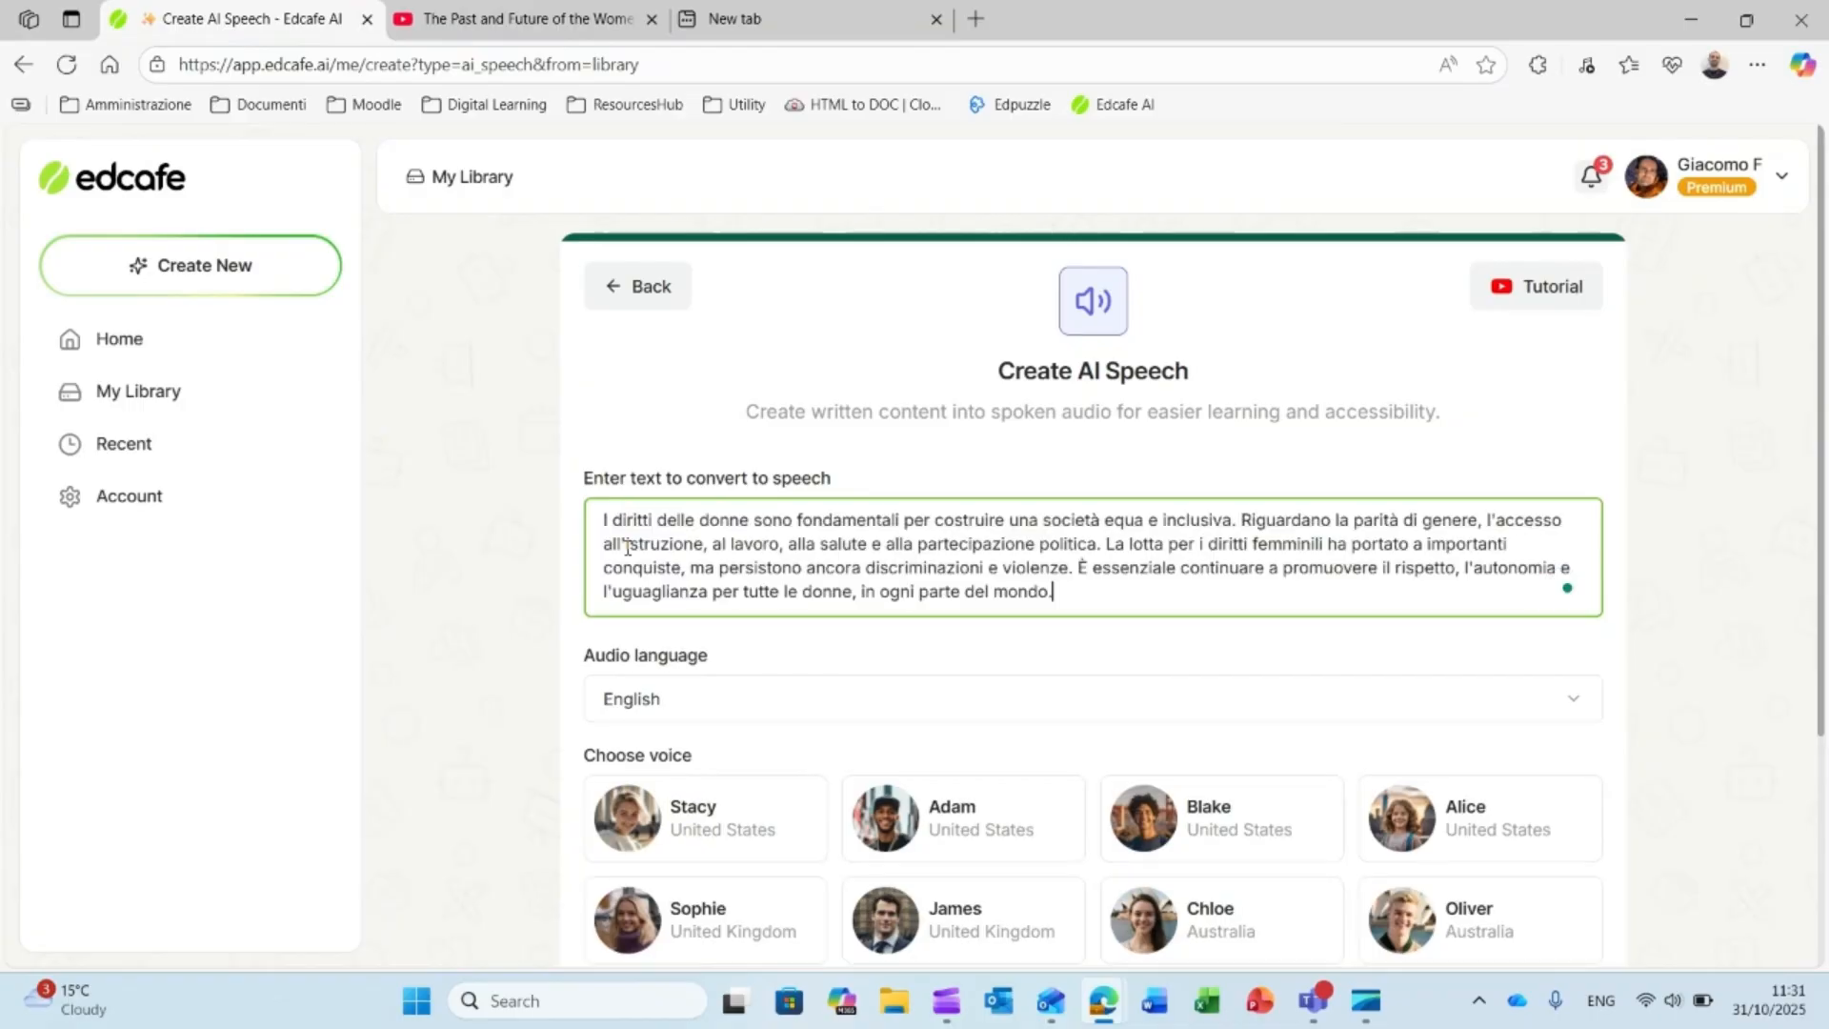
scroll(1194, 621, down, 2)
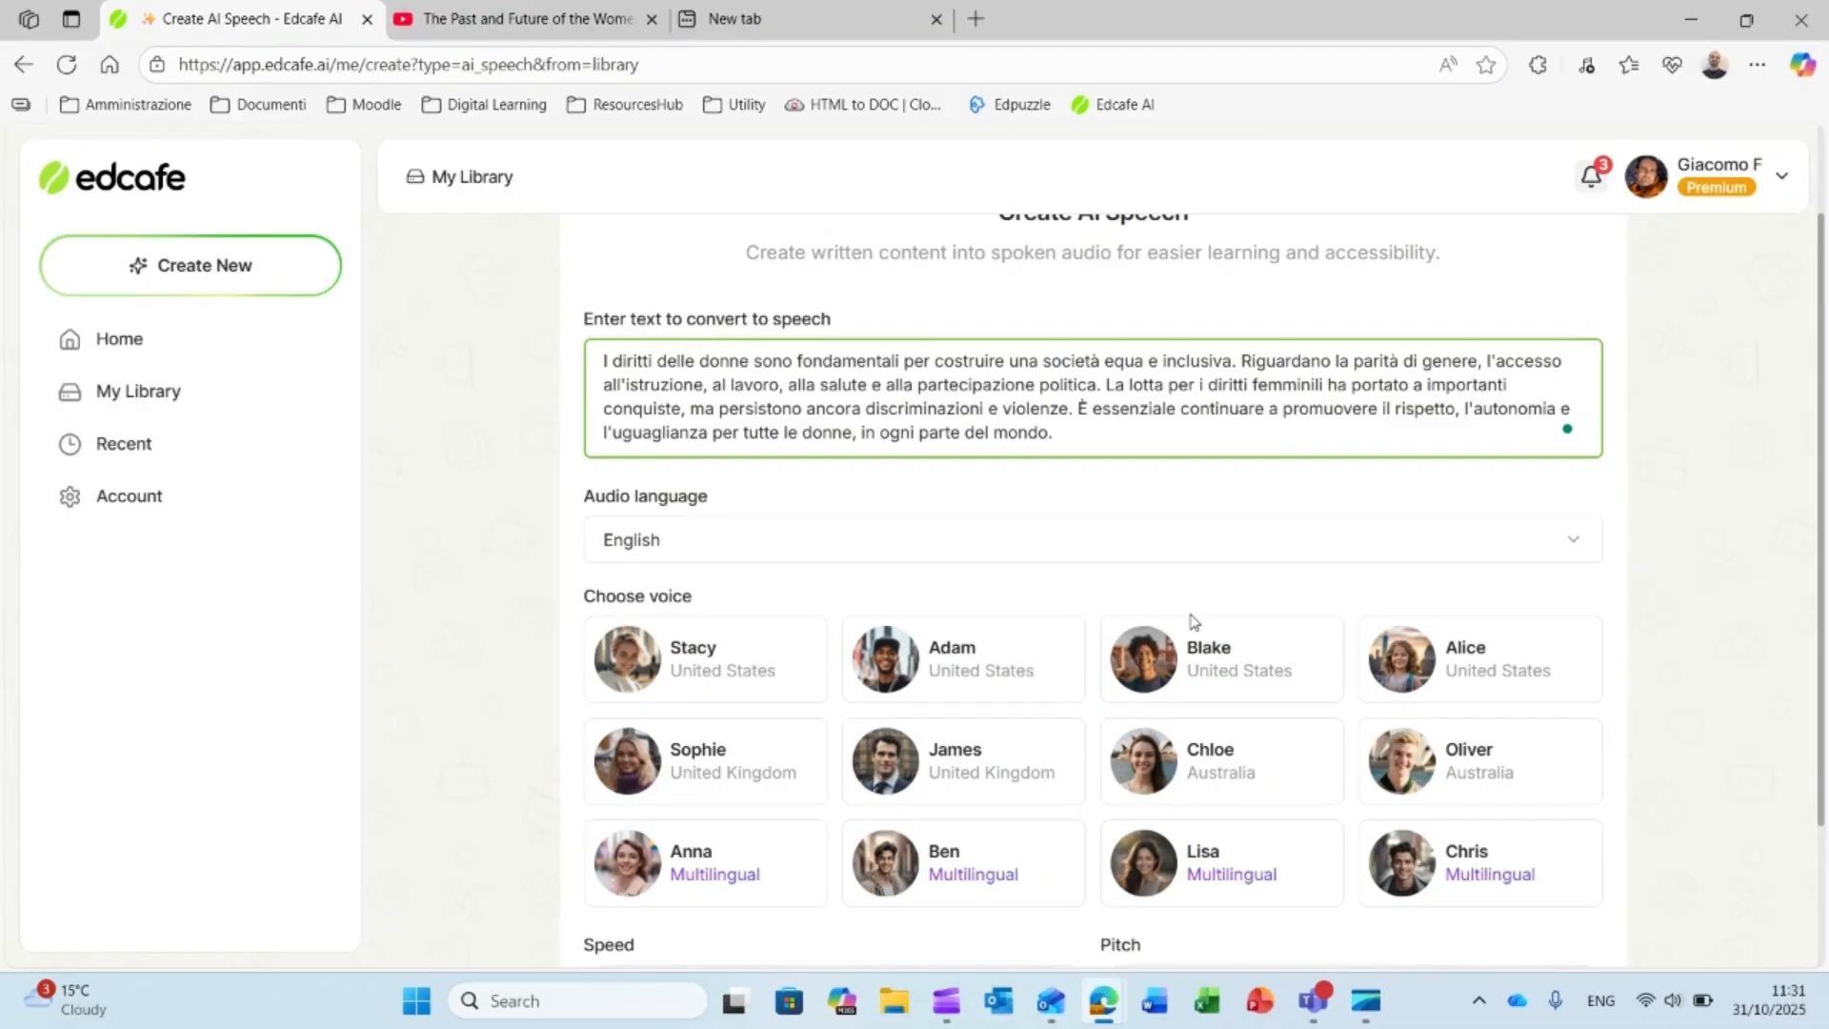
scroll(1194, 621, down, 2)
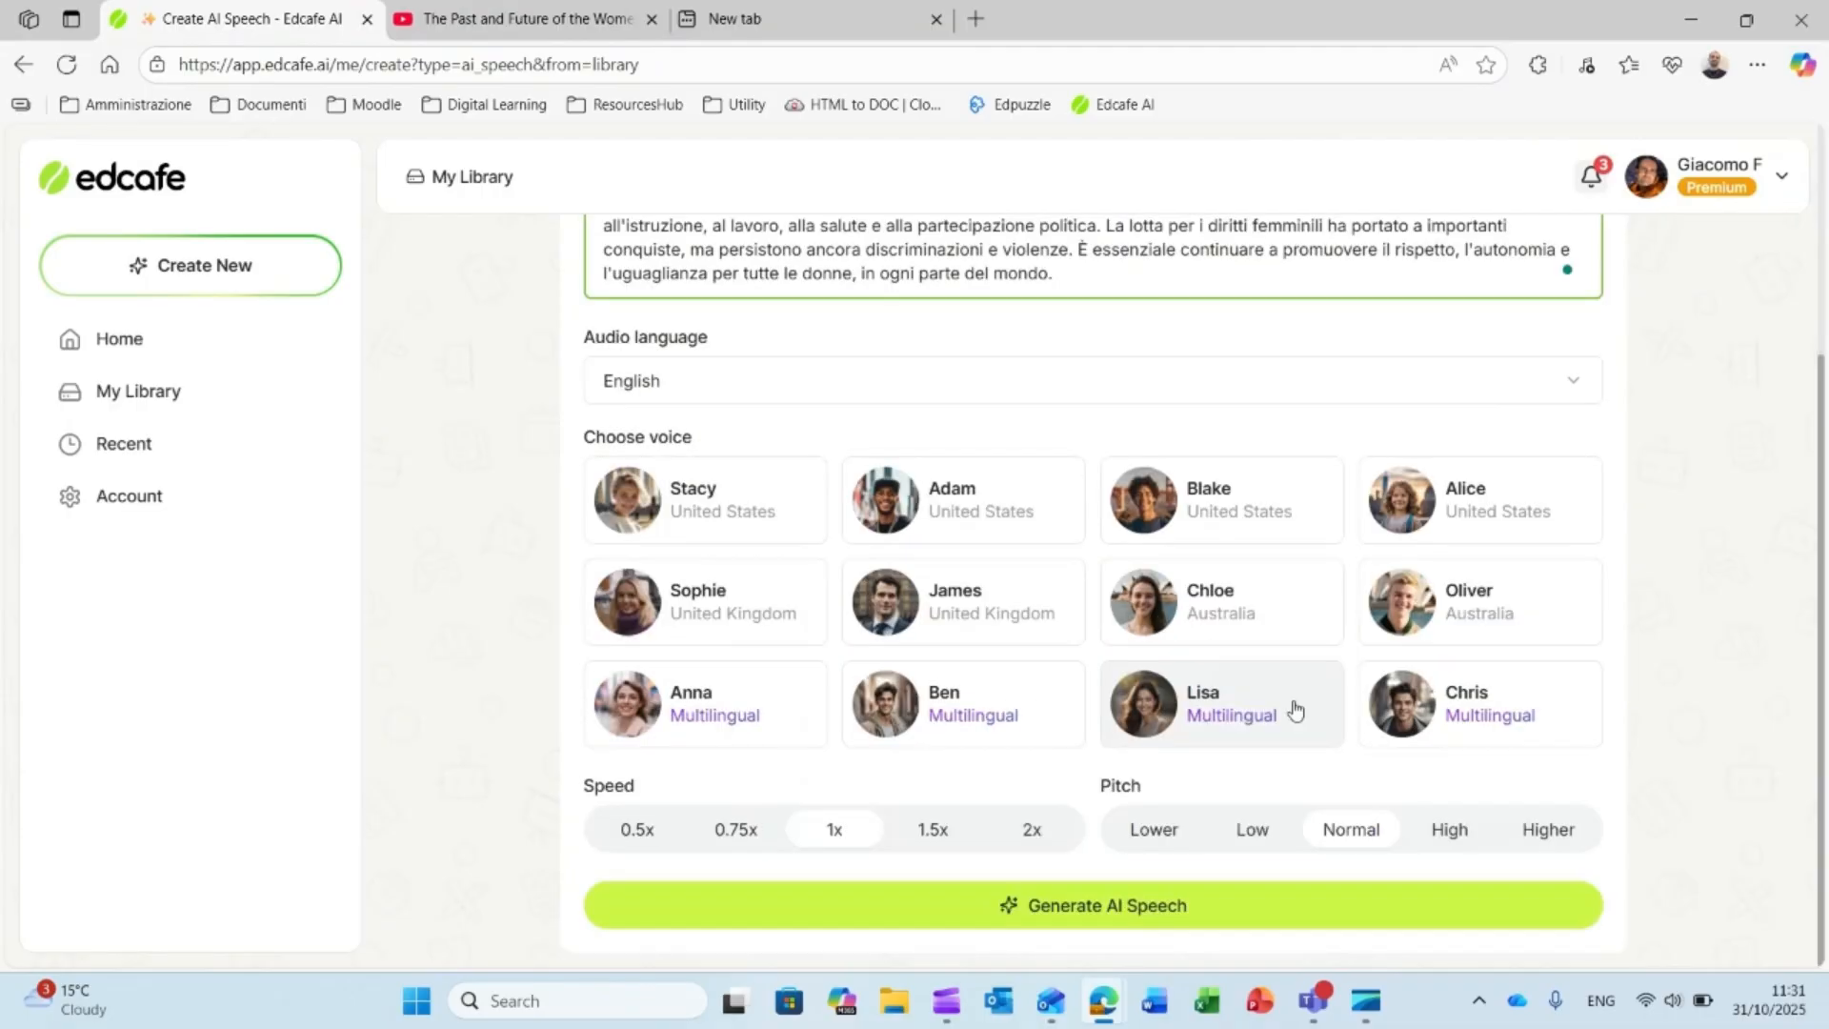
click(1038, 709)
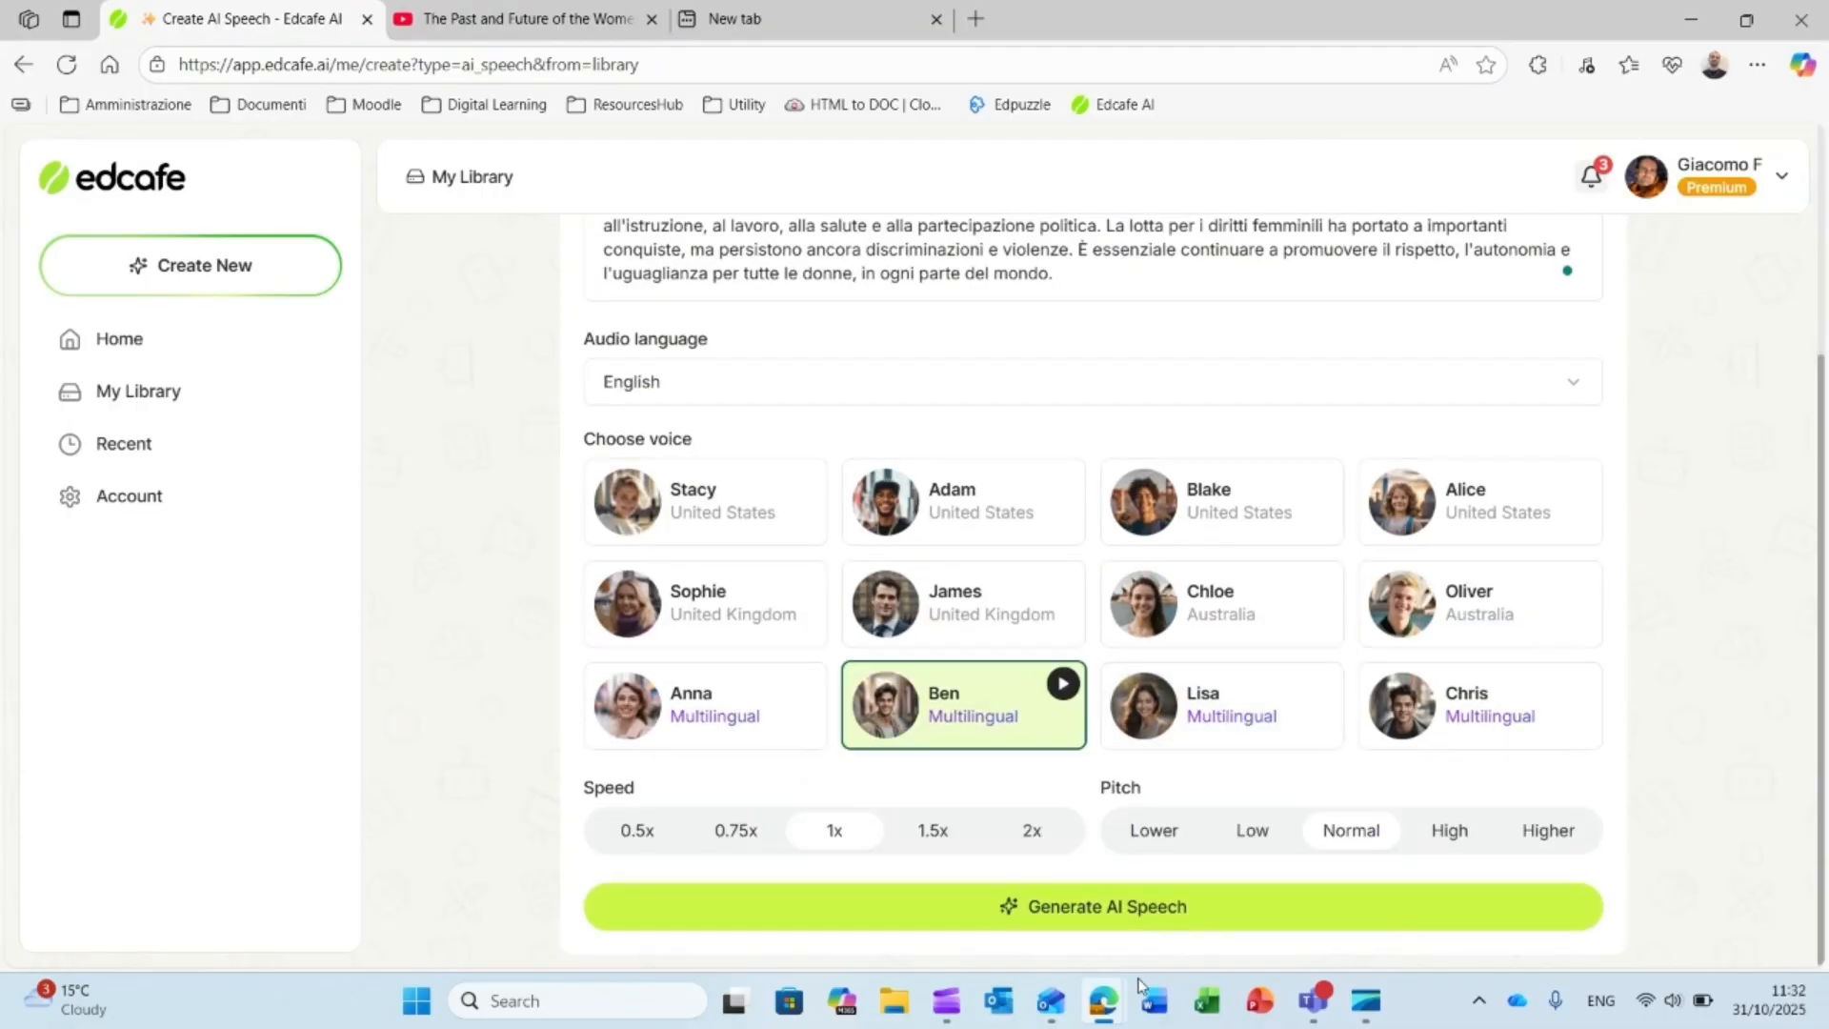
click(1150, 910)
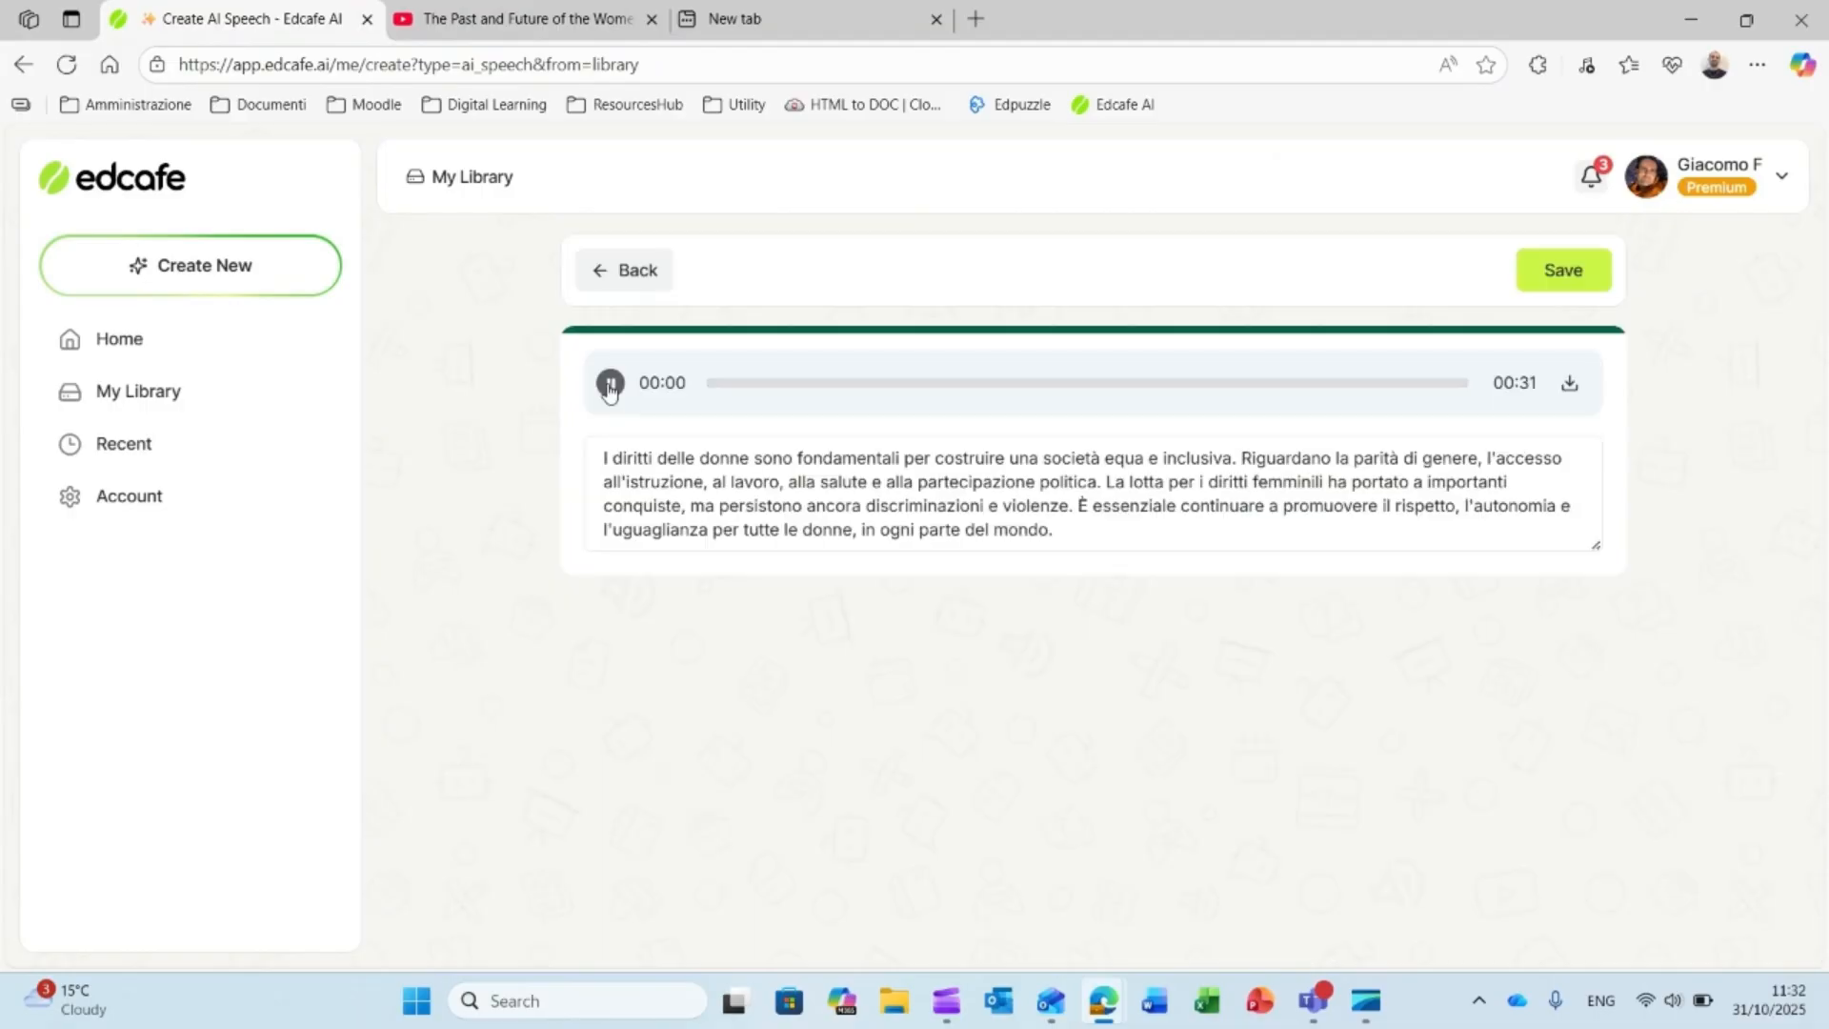
Step: Play a few seconds of the generated Italian speech and save it to My Library as "audio italian women rights"
click(611, 384)
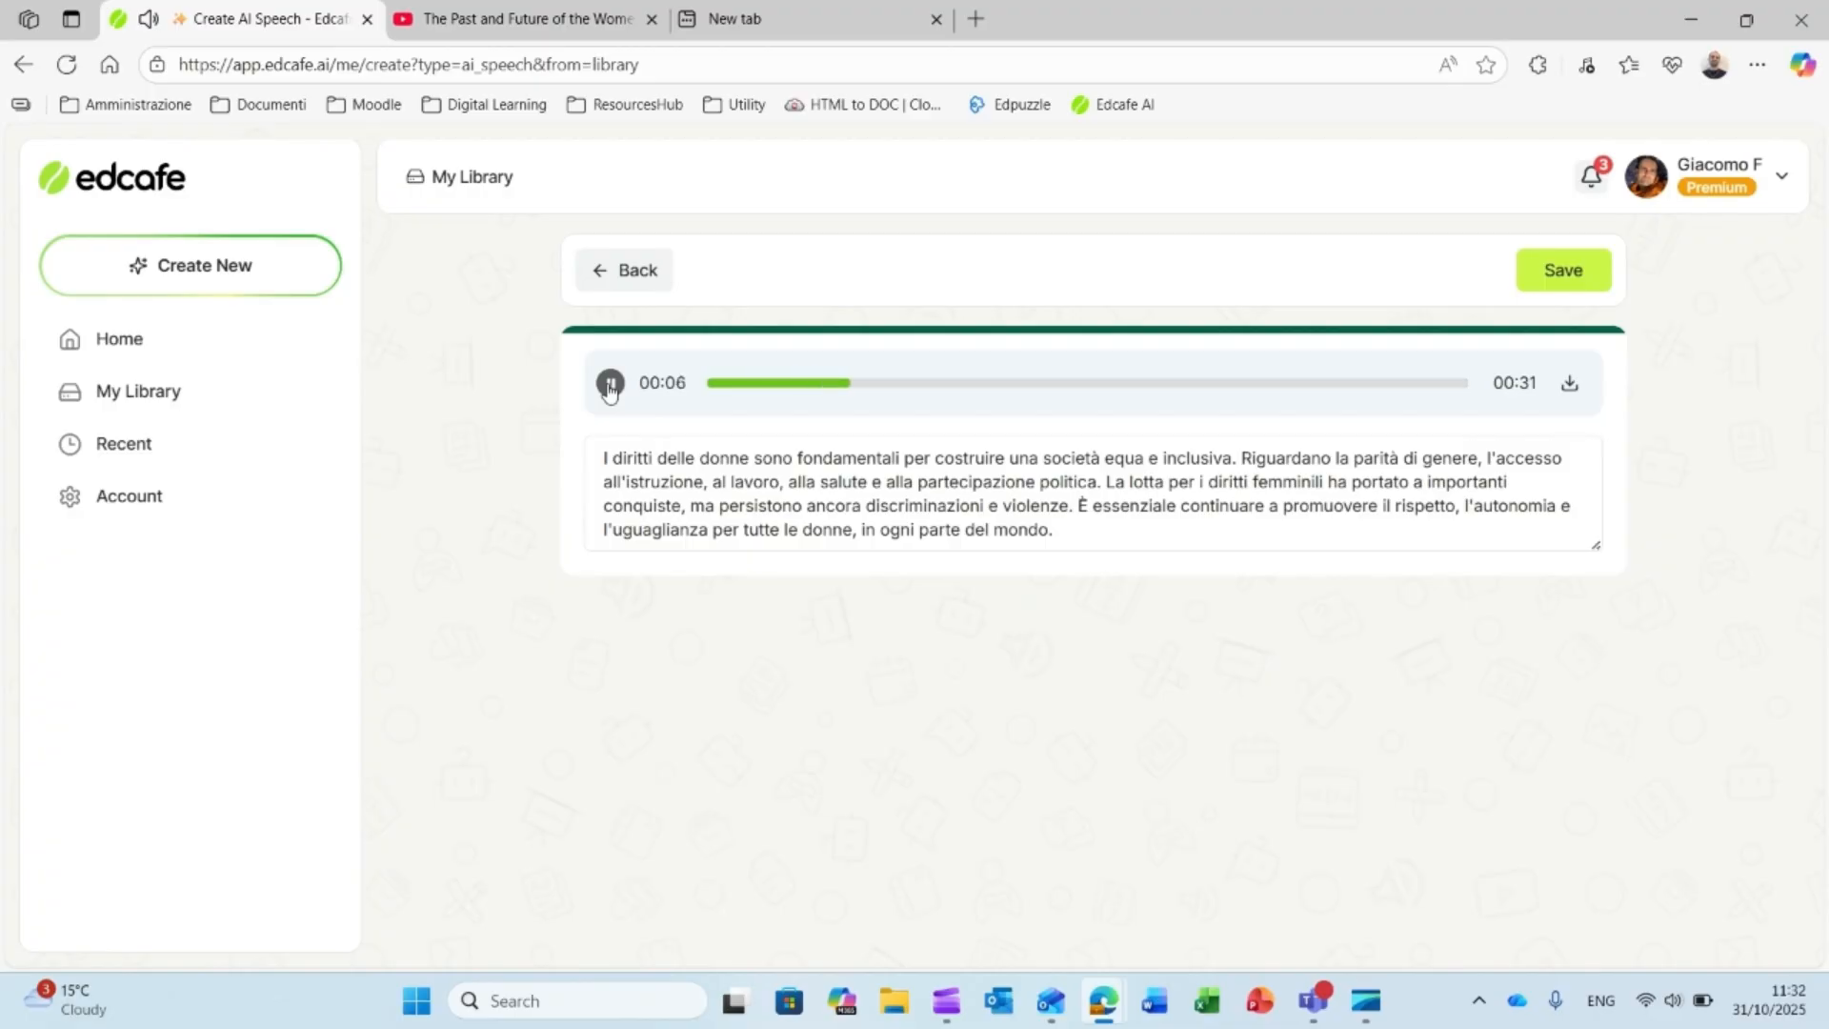
click(609, 385)
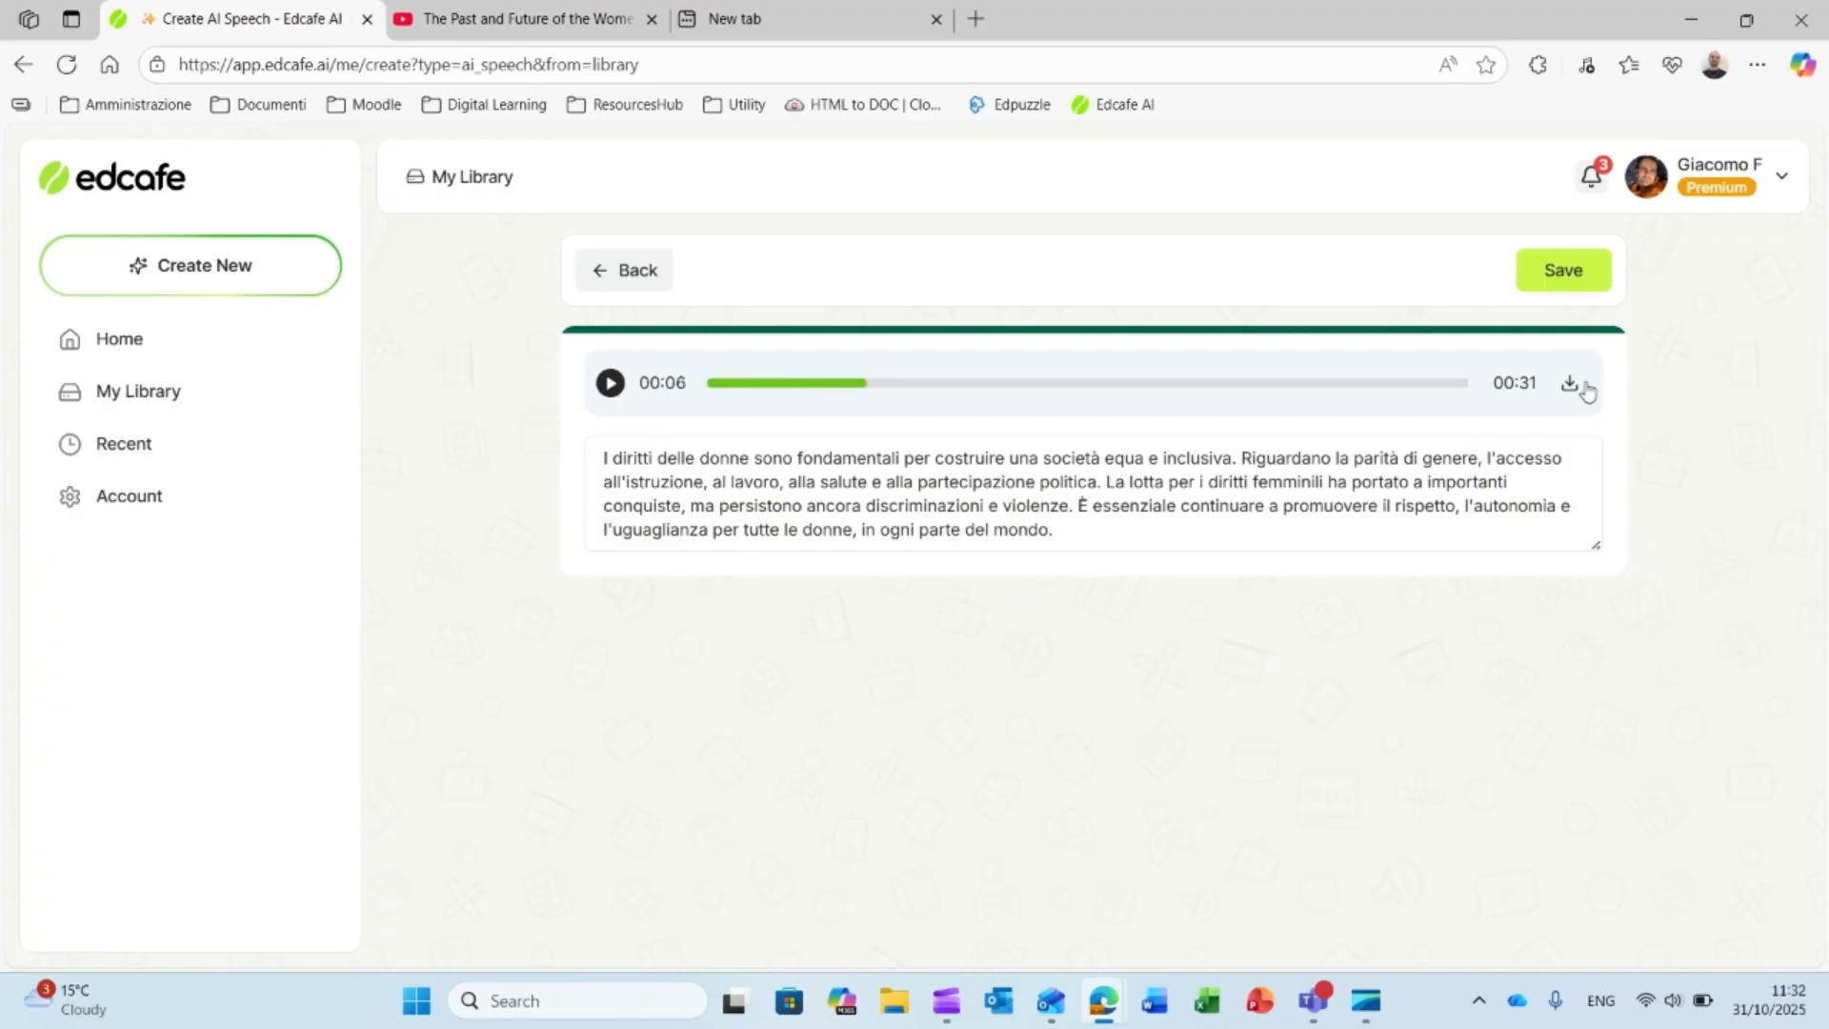
click(1562, 277)
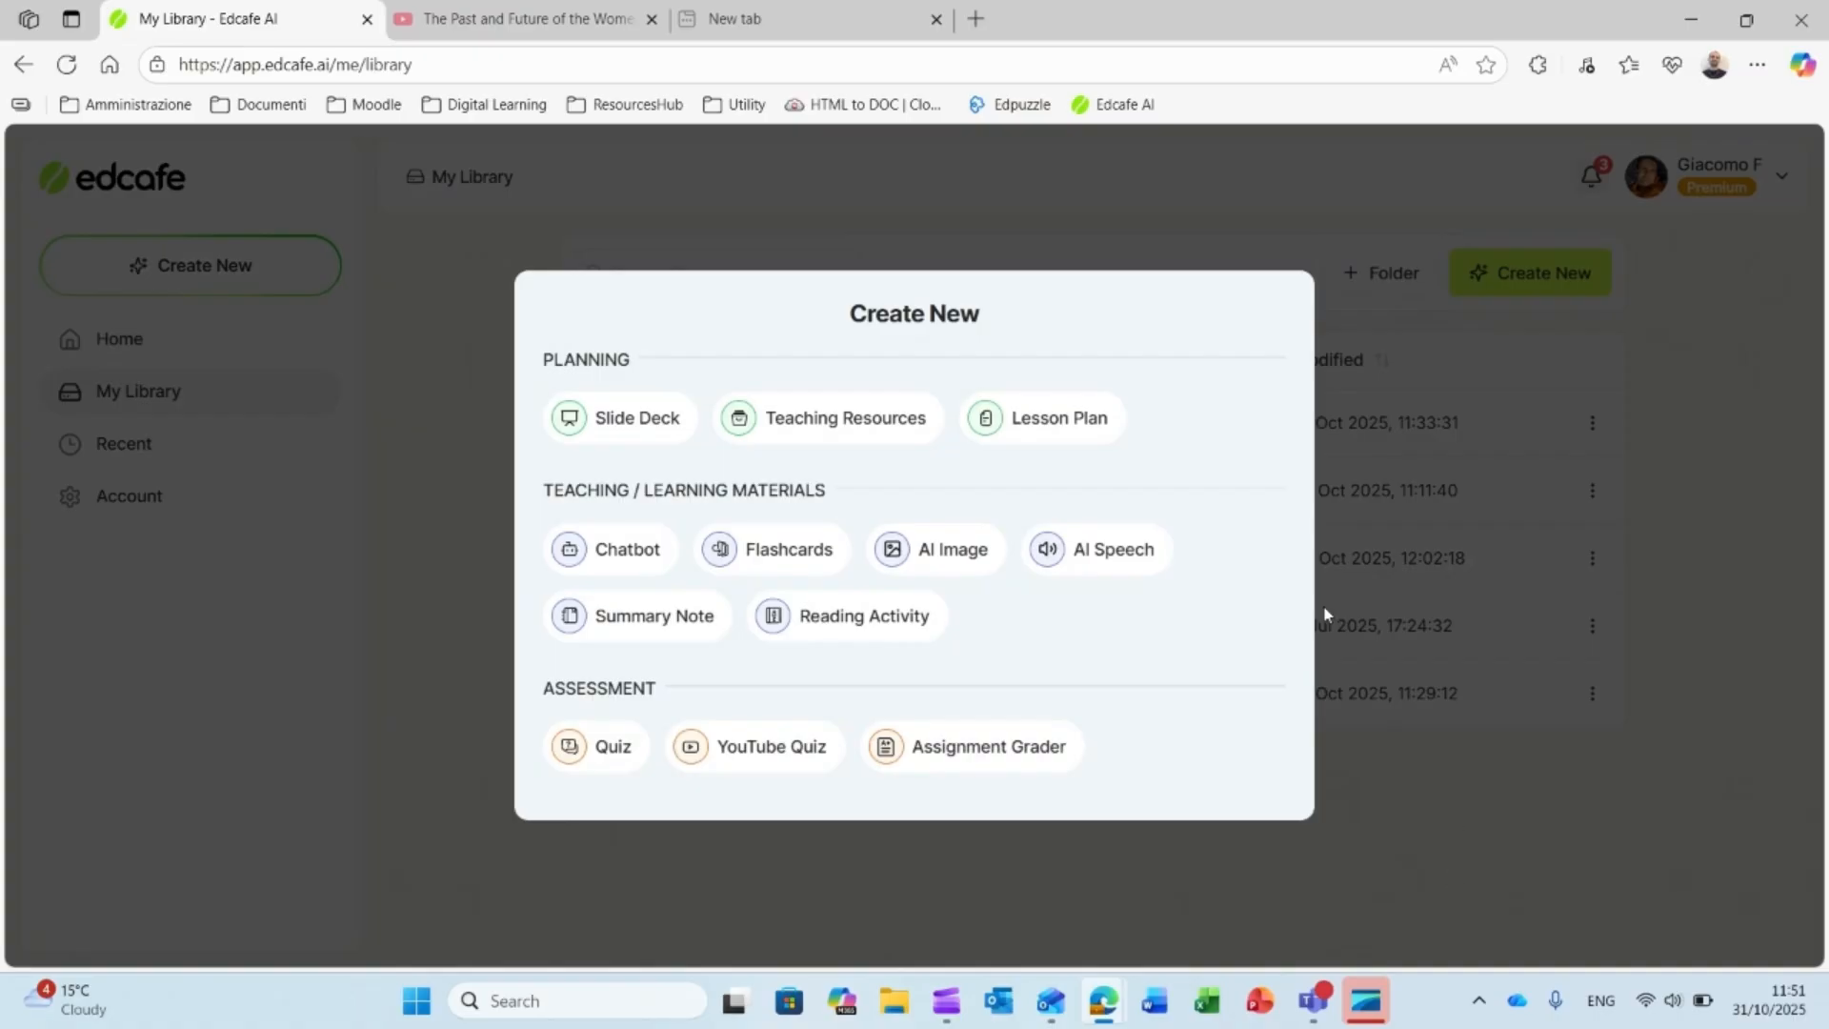
Step: Generate 15 English vocabulary flashcards on the Universe and space programs for English language students, with images automatically added to the front
click(825, 545)
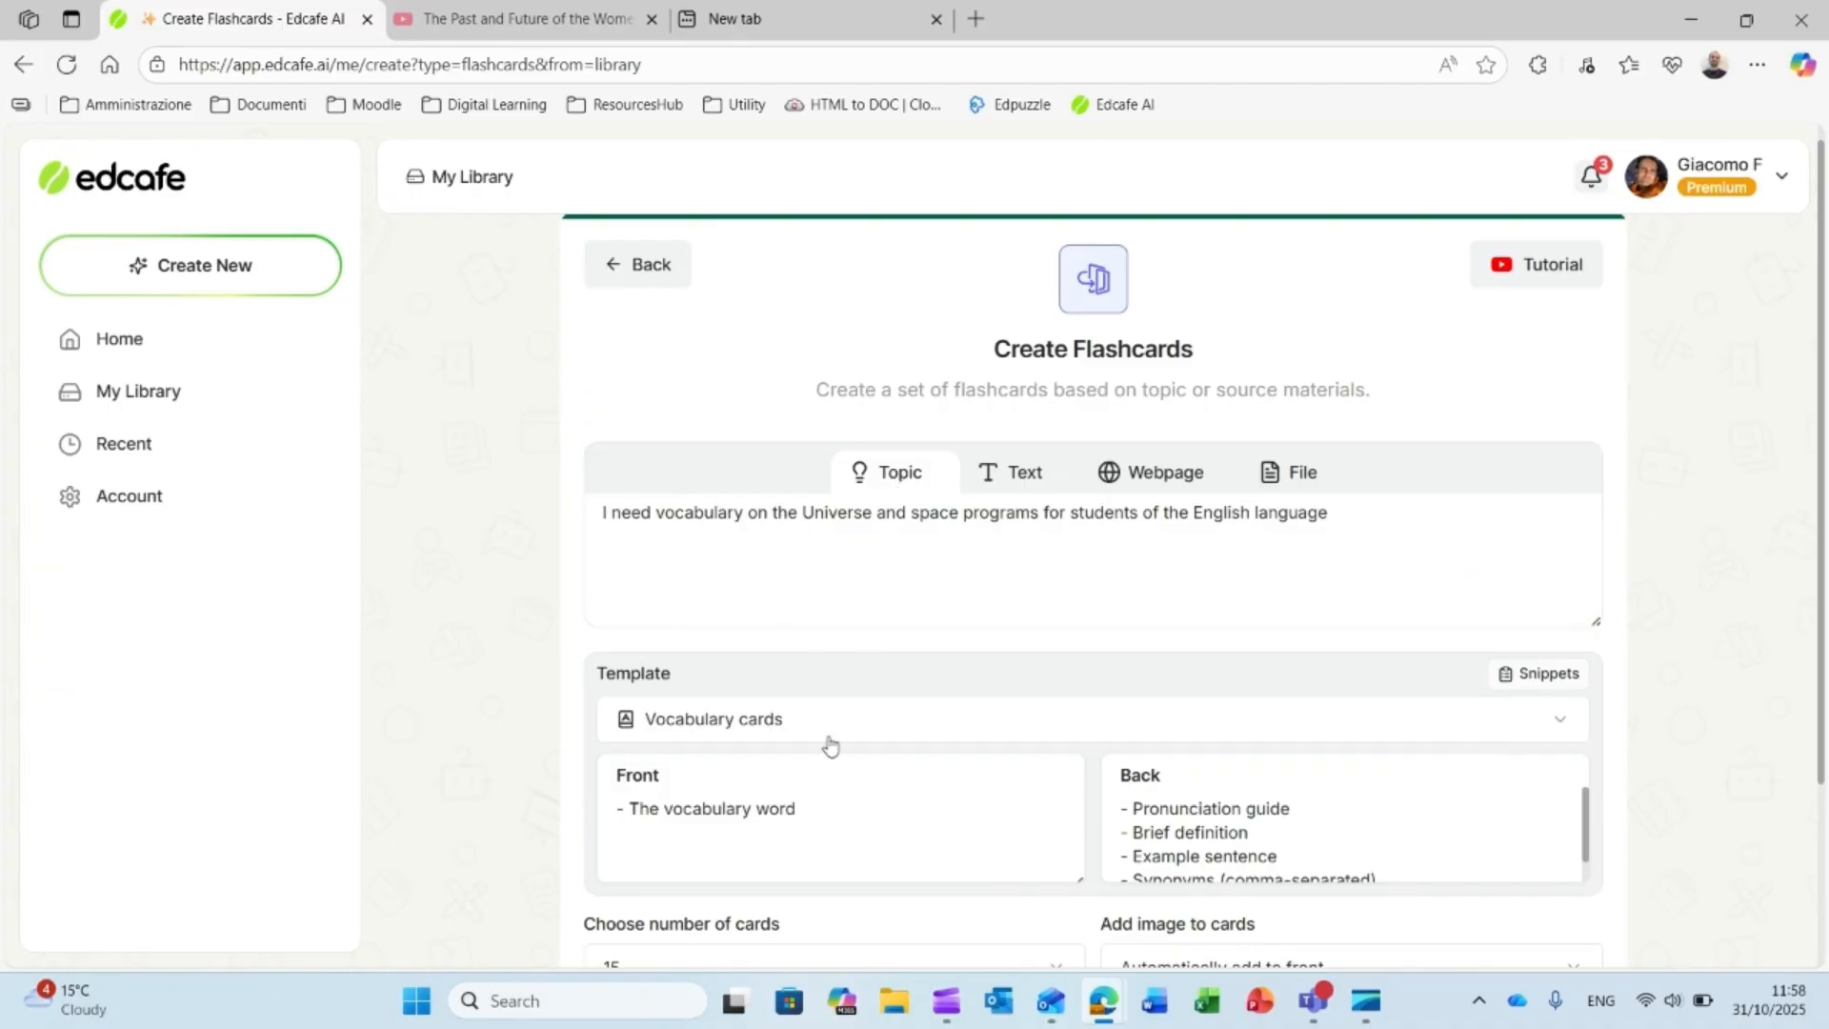
click(778, 721)
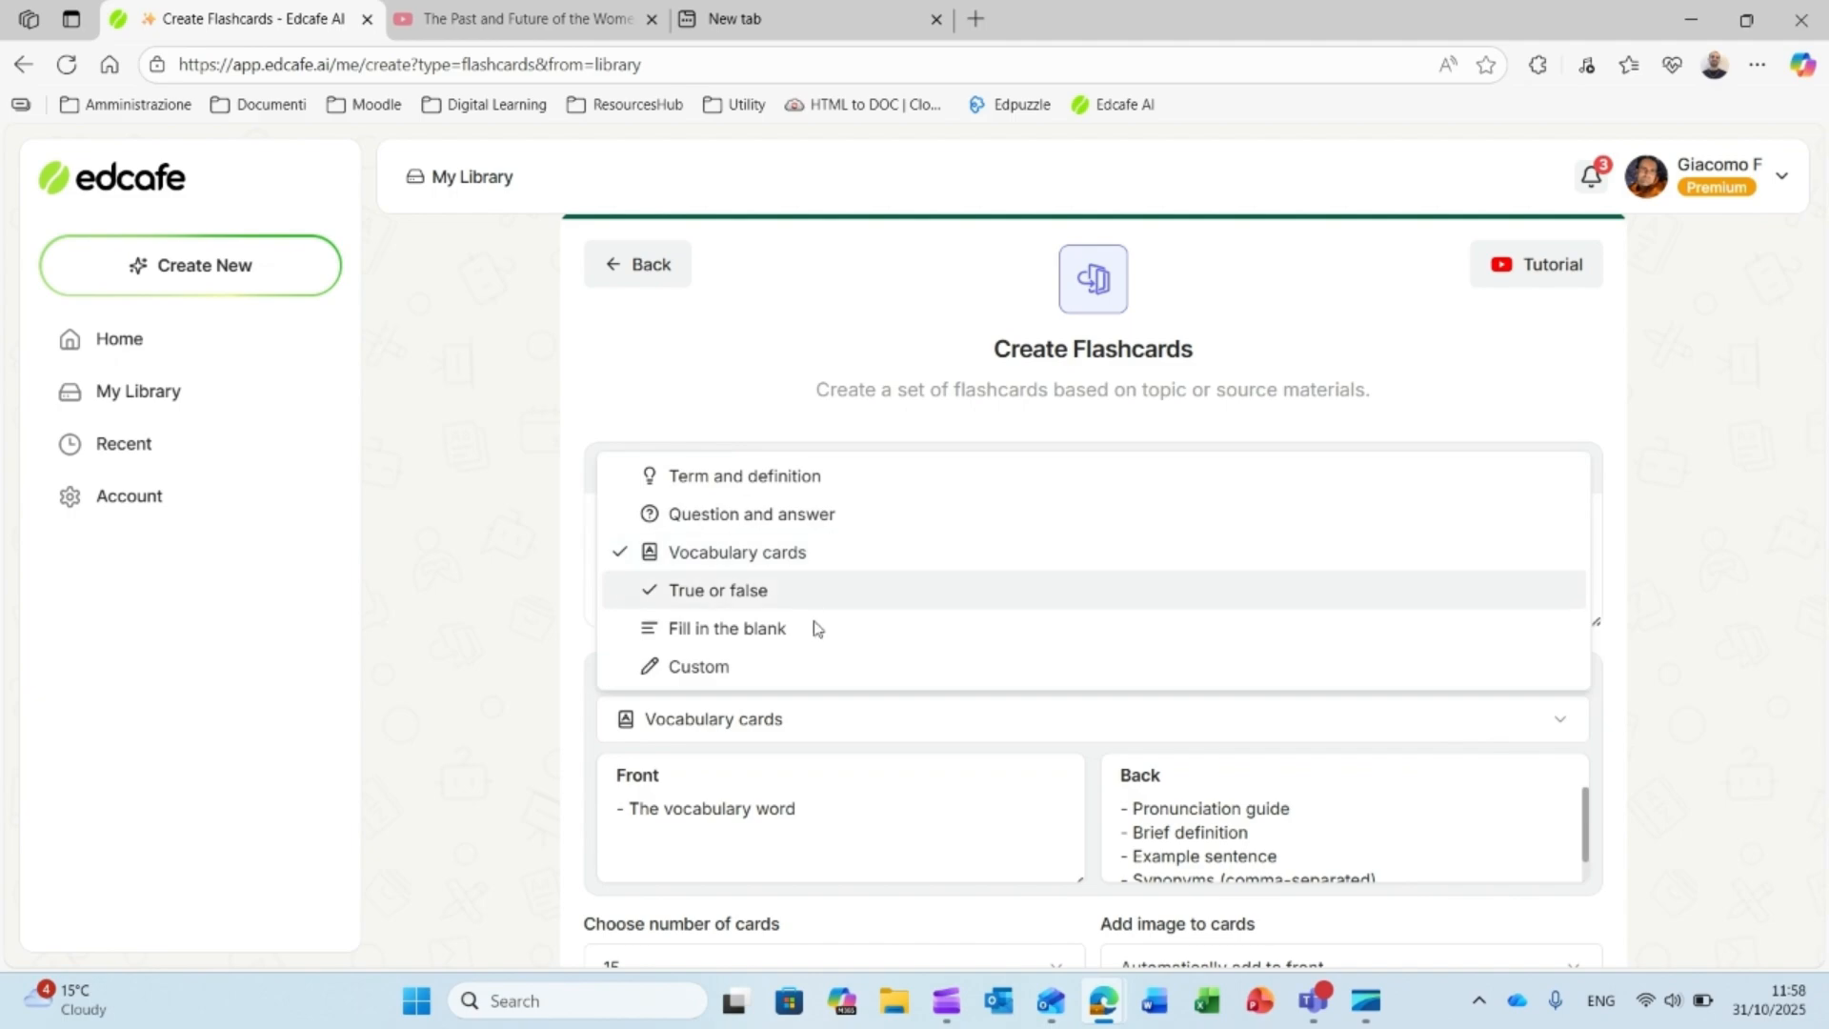
click(882, 847)
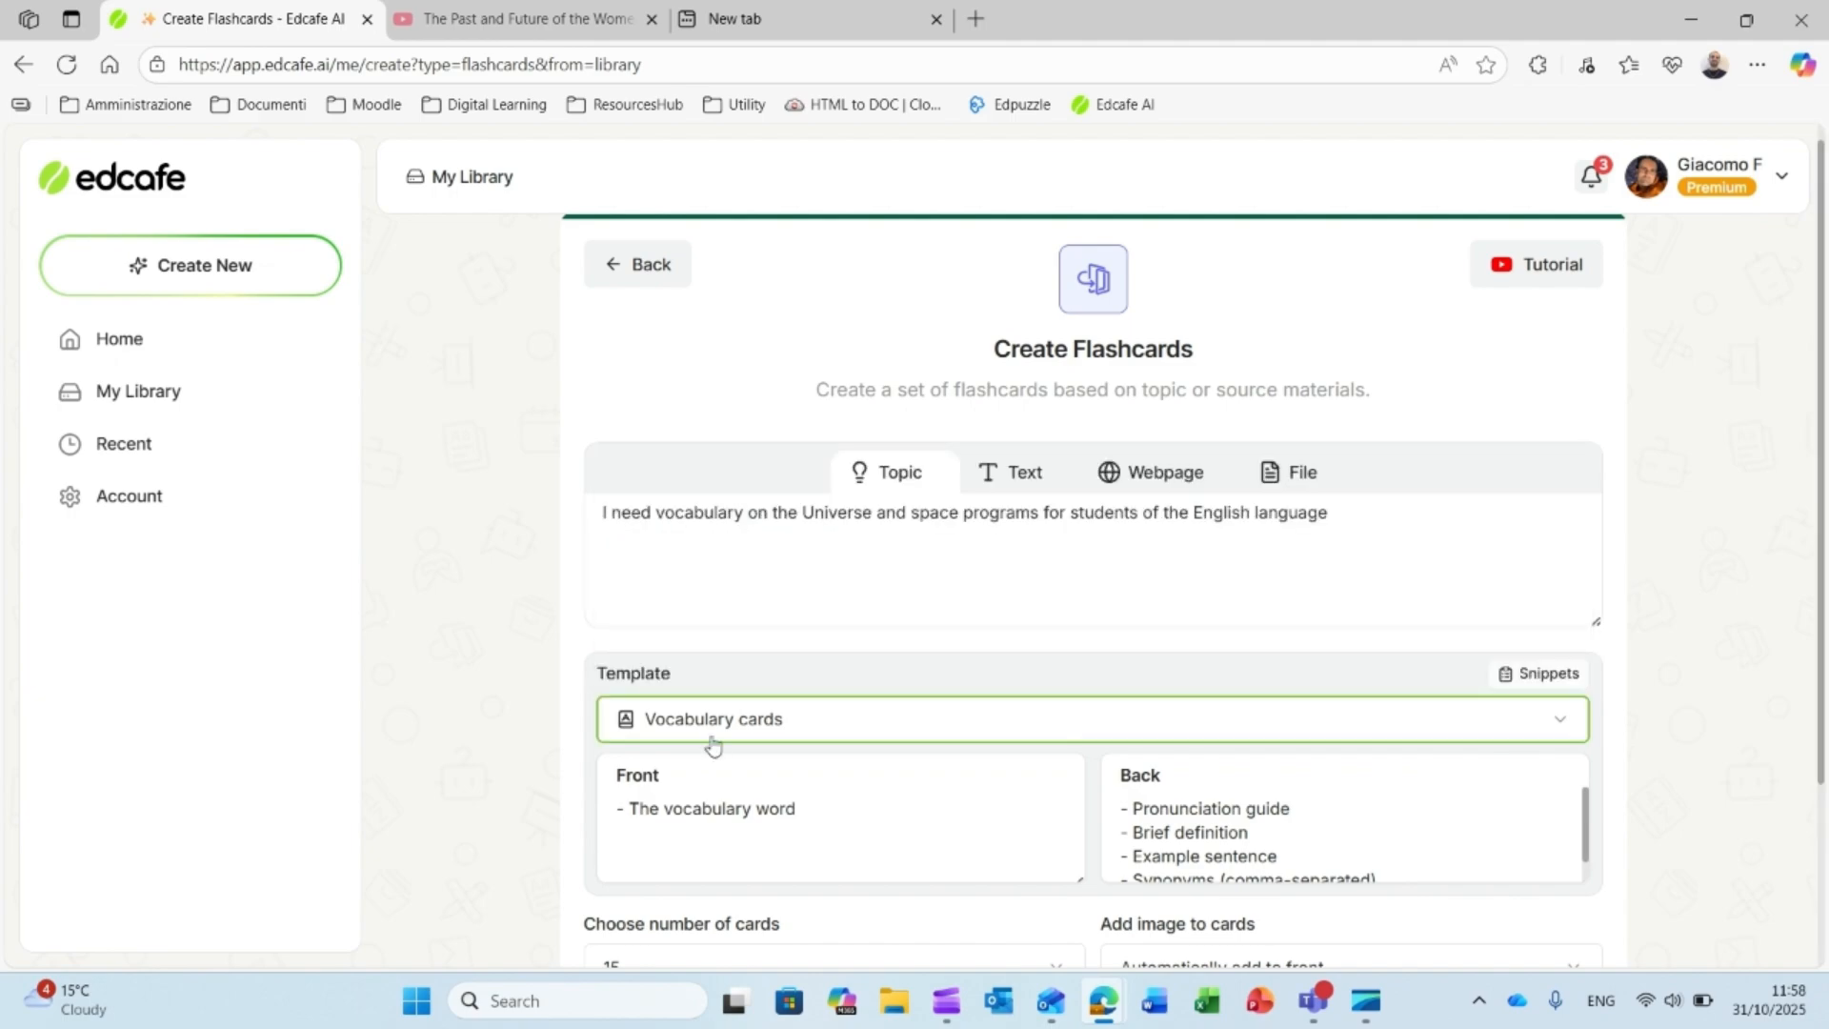
scroll(905, 818, down, 1)
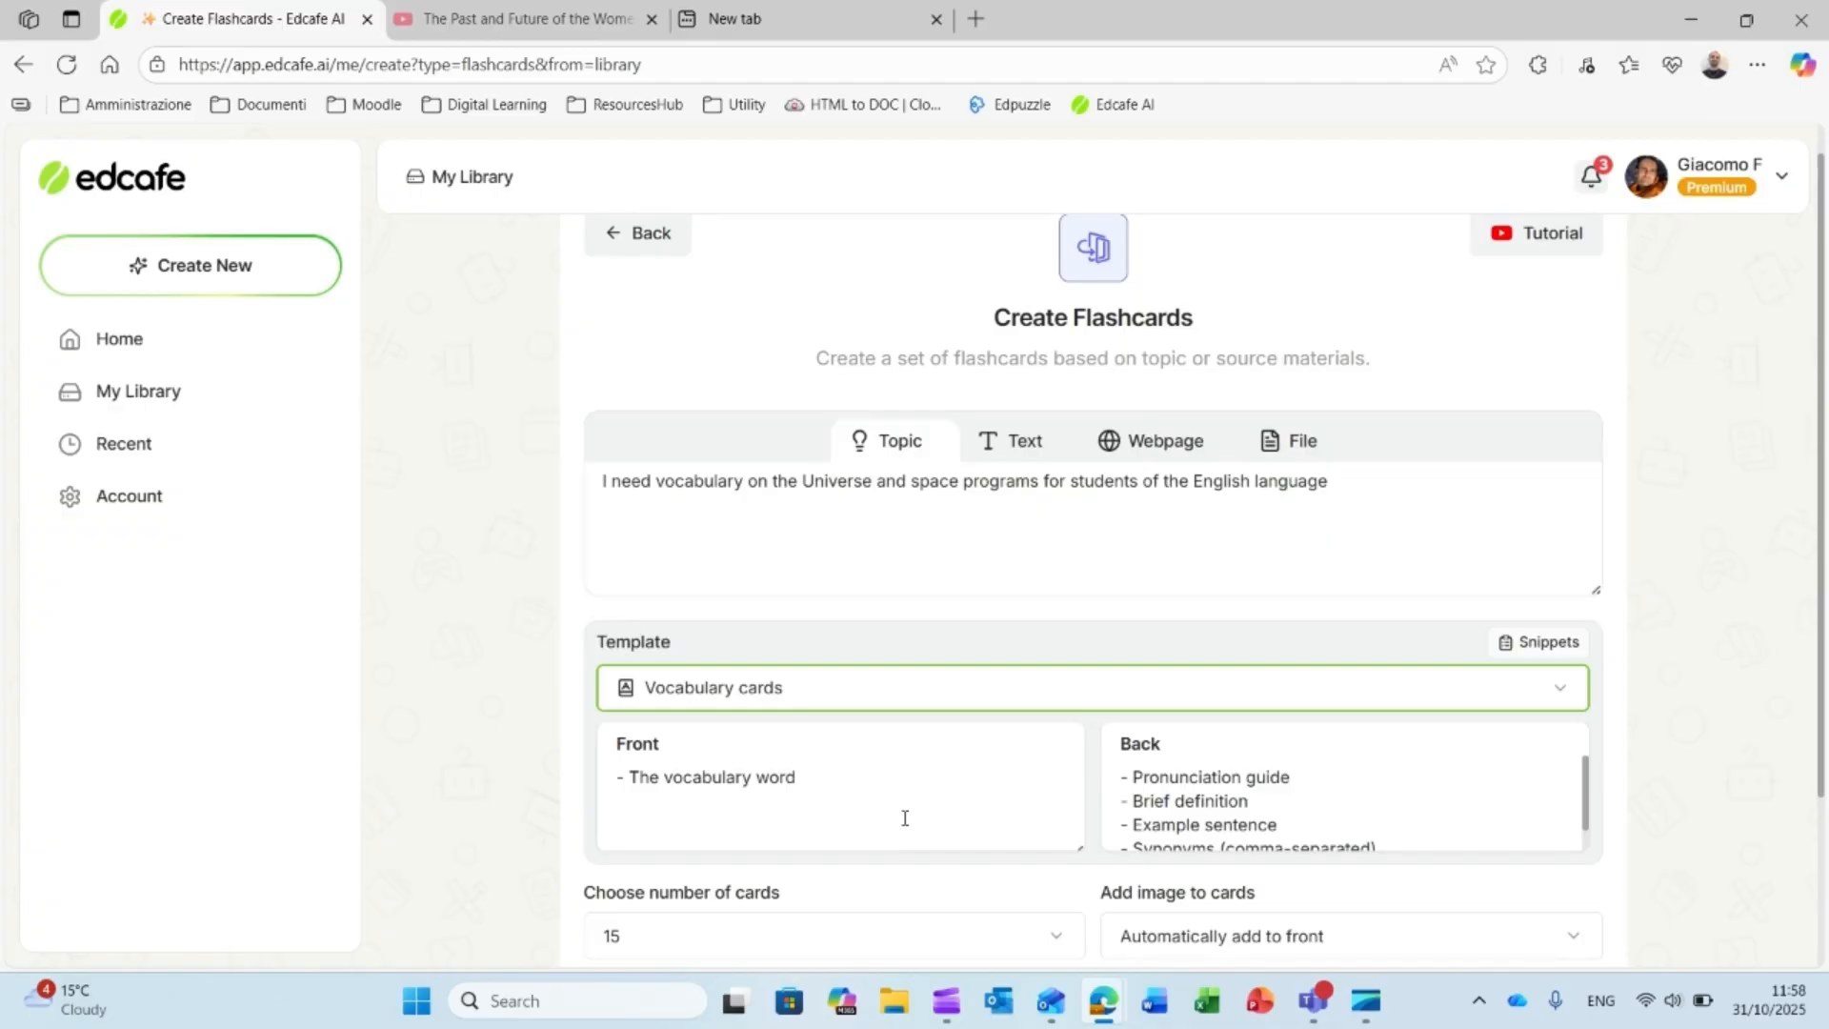
scroll(1389, 677, down, 2)
scroll(1383, 686, down, 2)
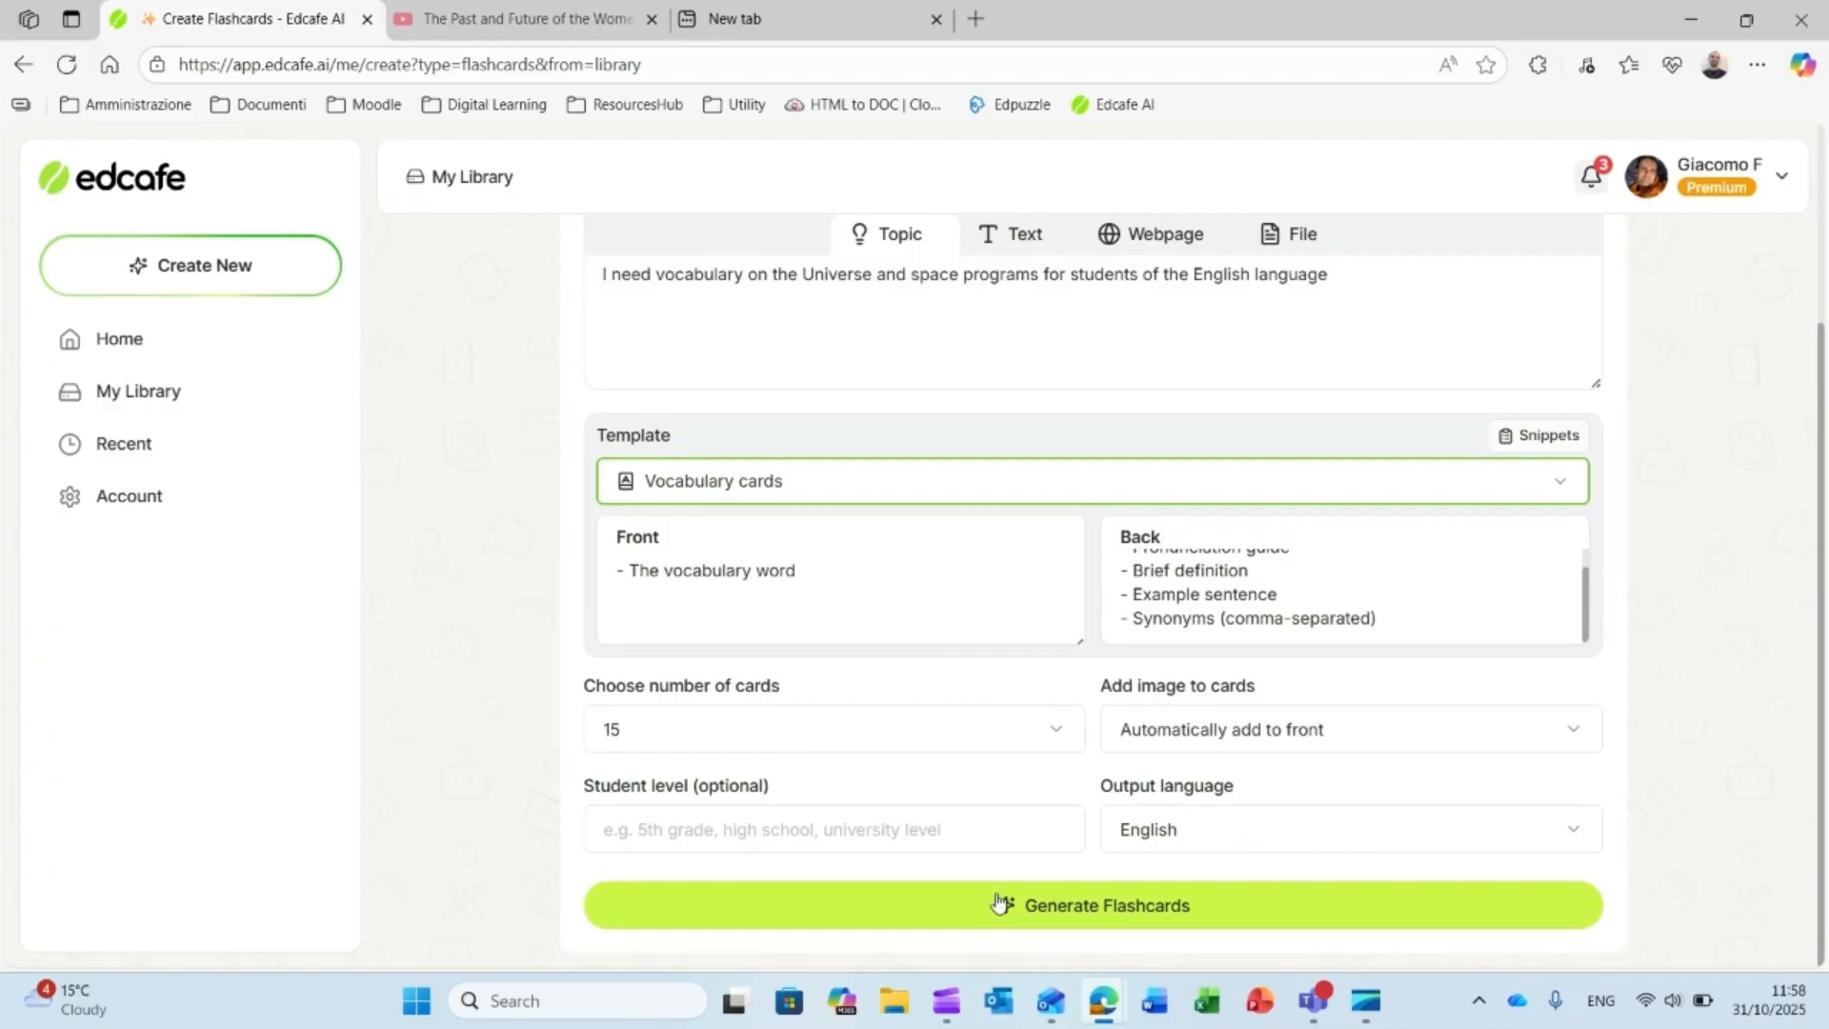
click(997, 903)
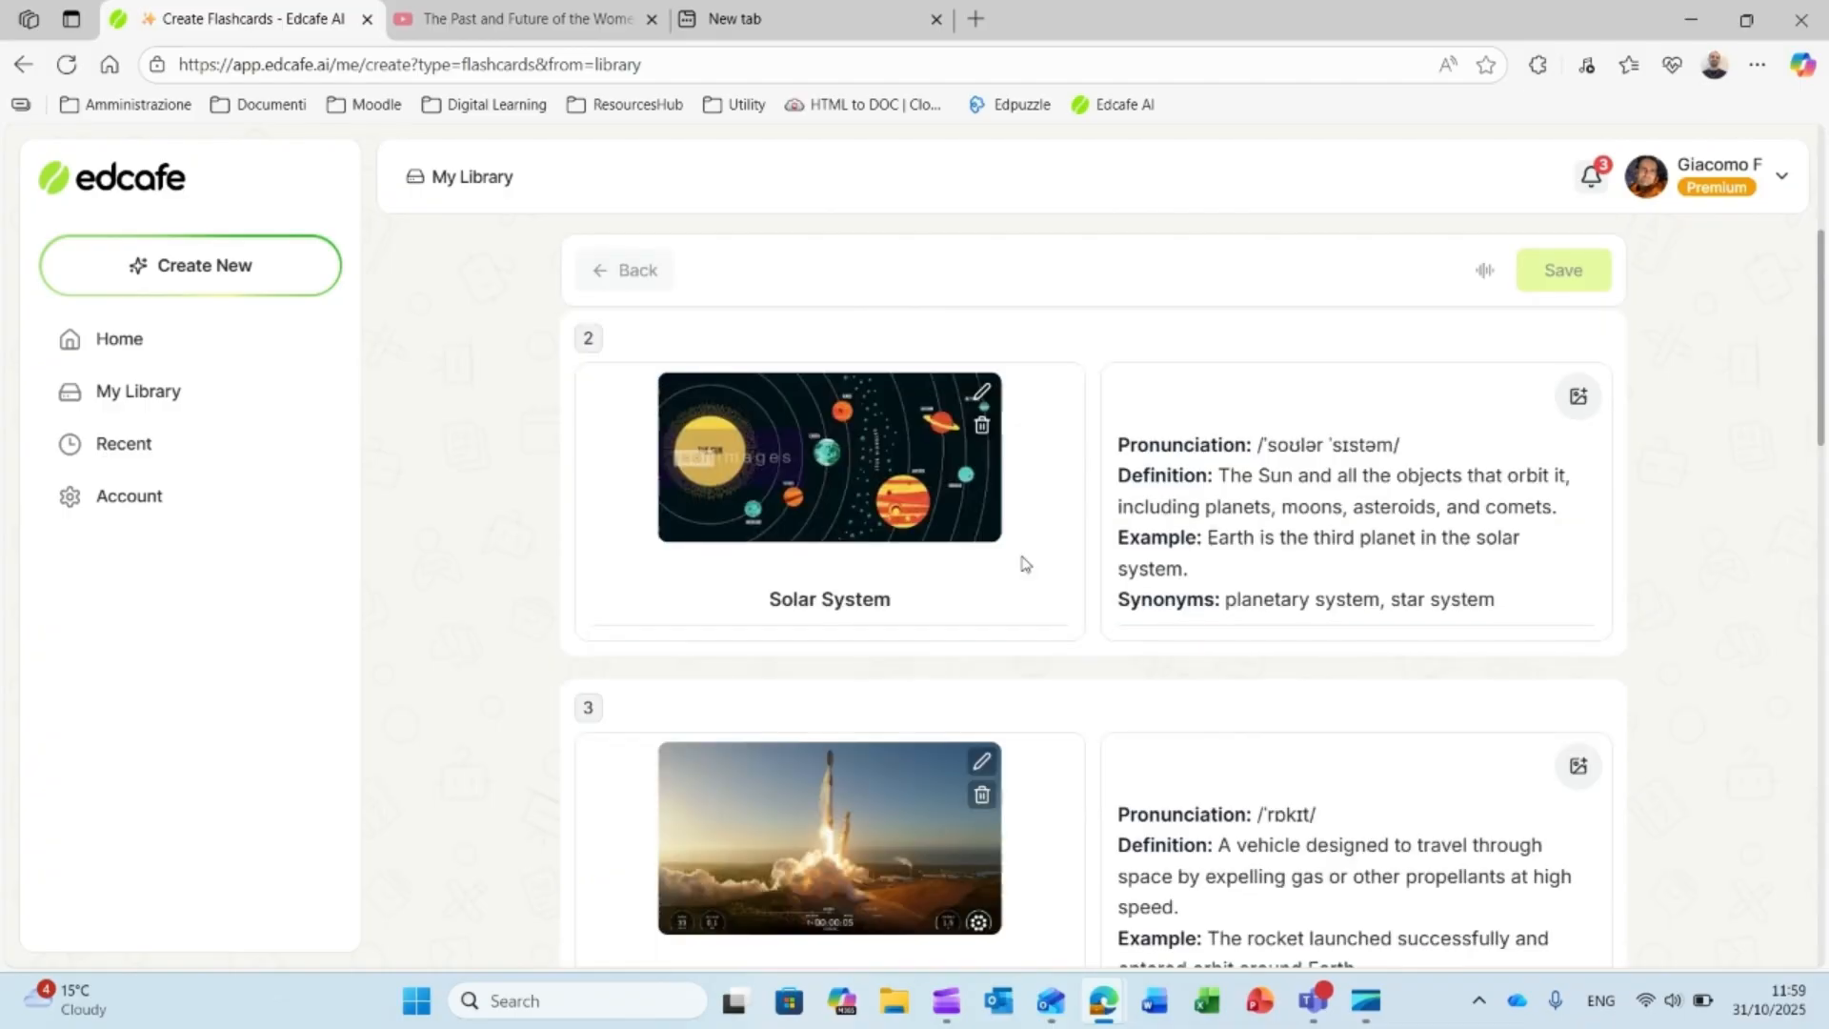
Step: Look through the generated flashcards, checking their images, pronunciations, definitions, examples and synonyms
scroll(1020, 564, down, 1)
scroll(798, 602, down, 2)
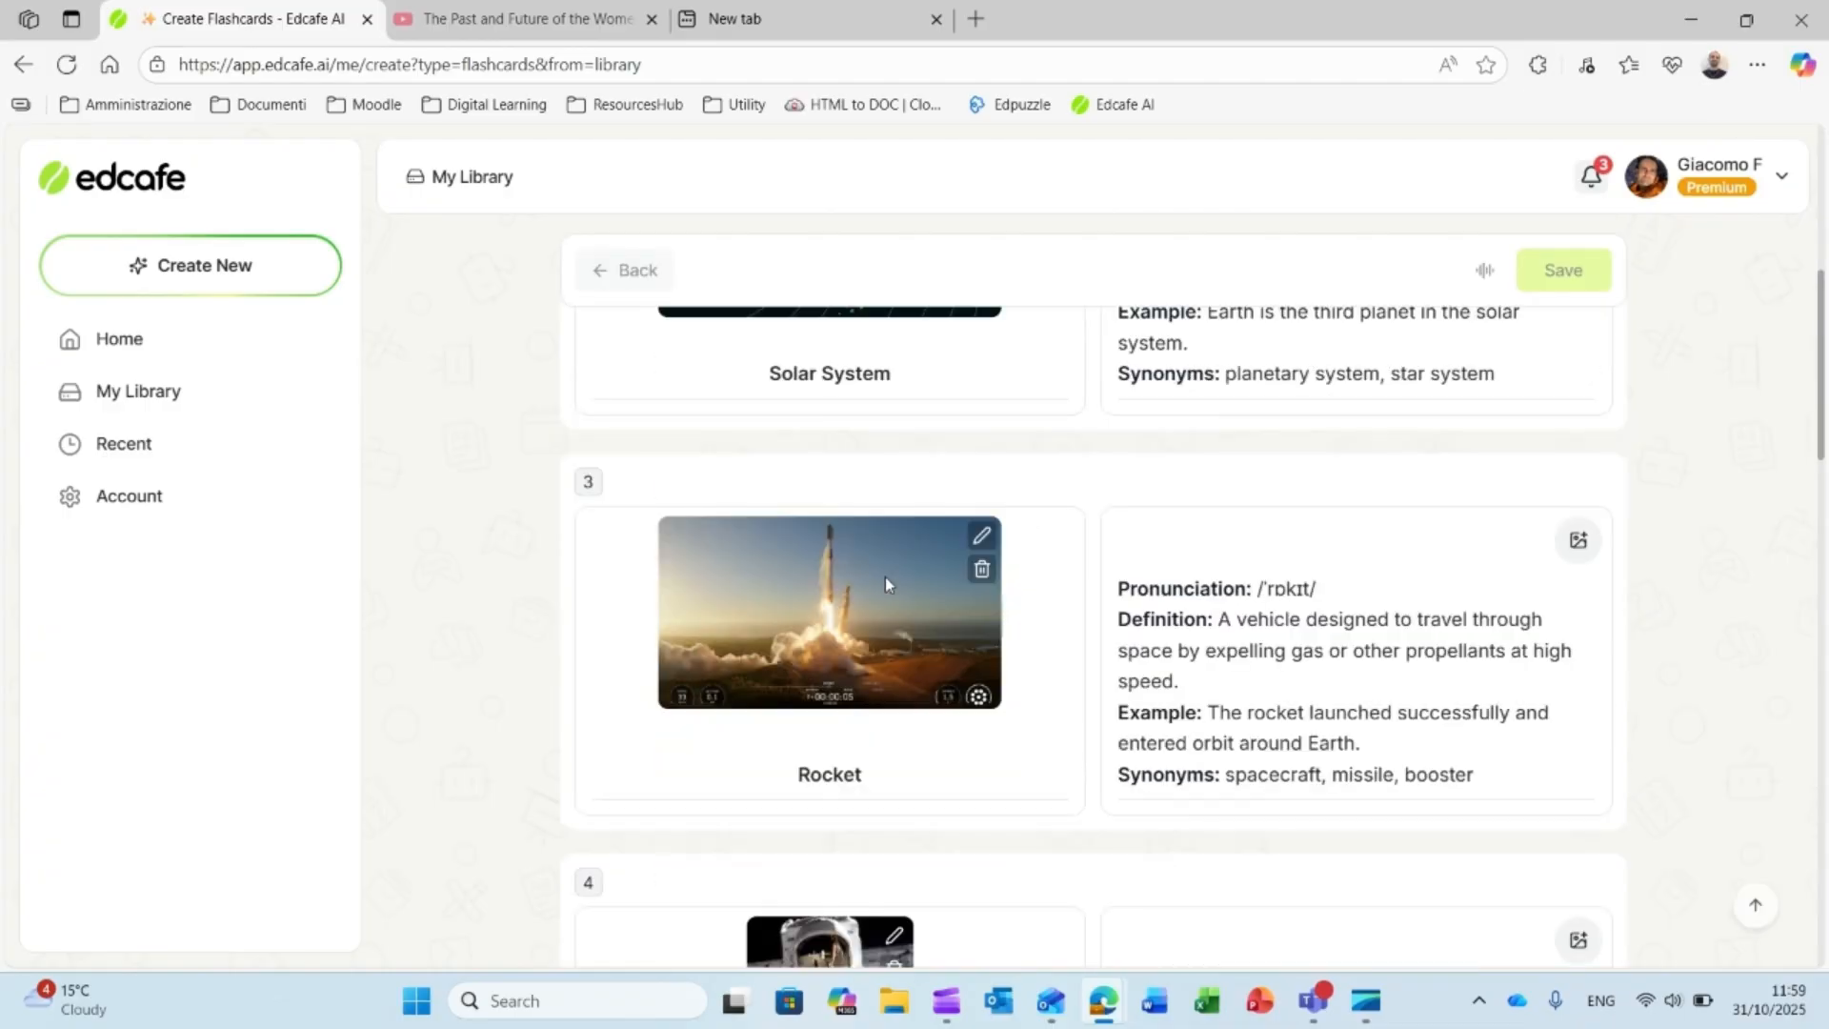
scroll(885, 581, down, 4)
scroll(896, 707, down, 2)
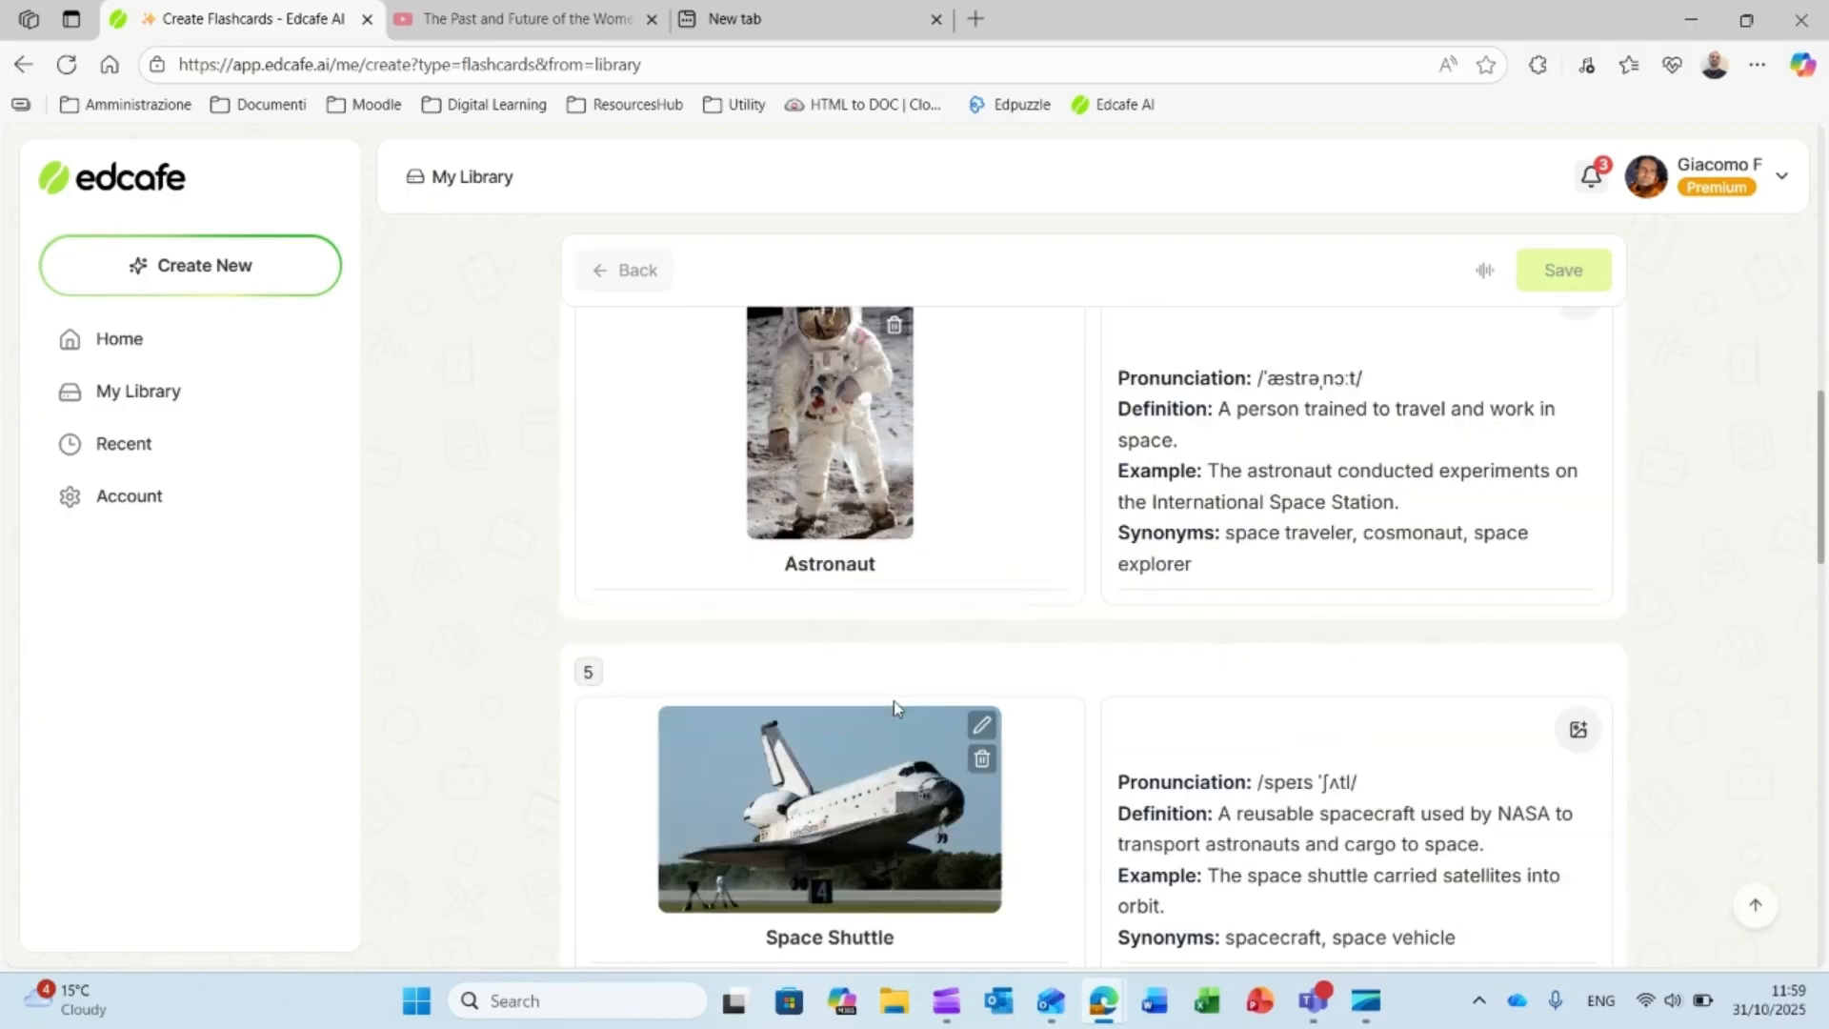
scroll(893, 708, down, 4)
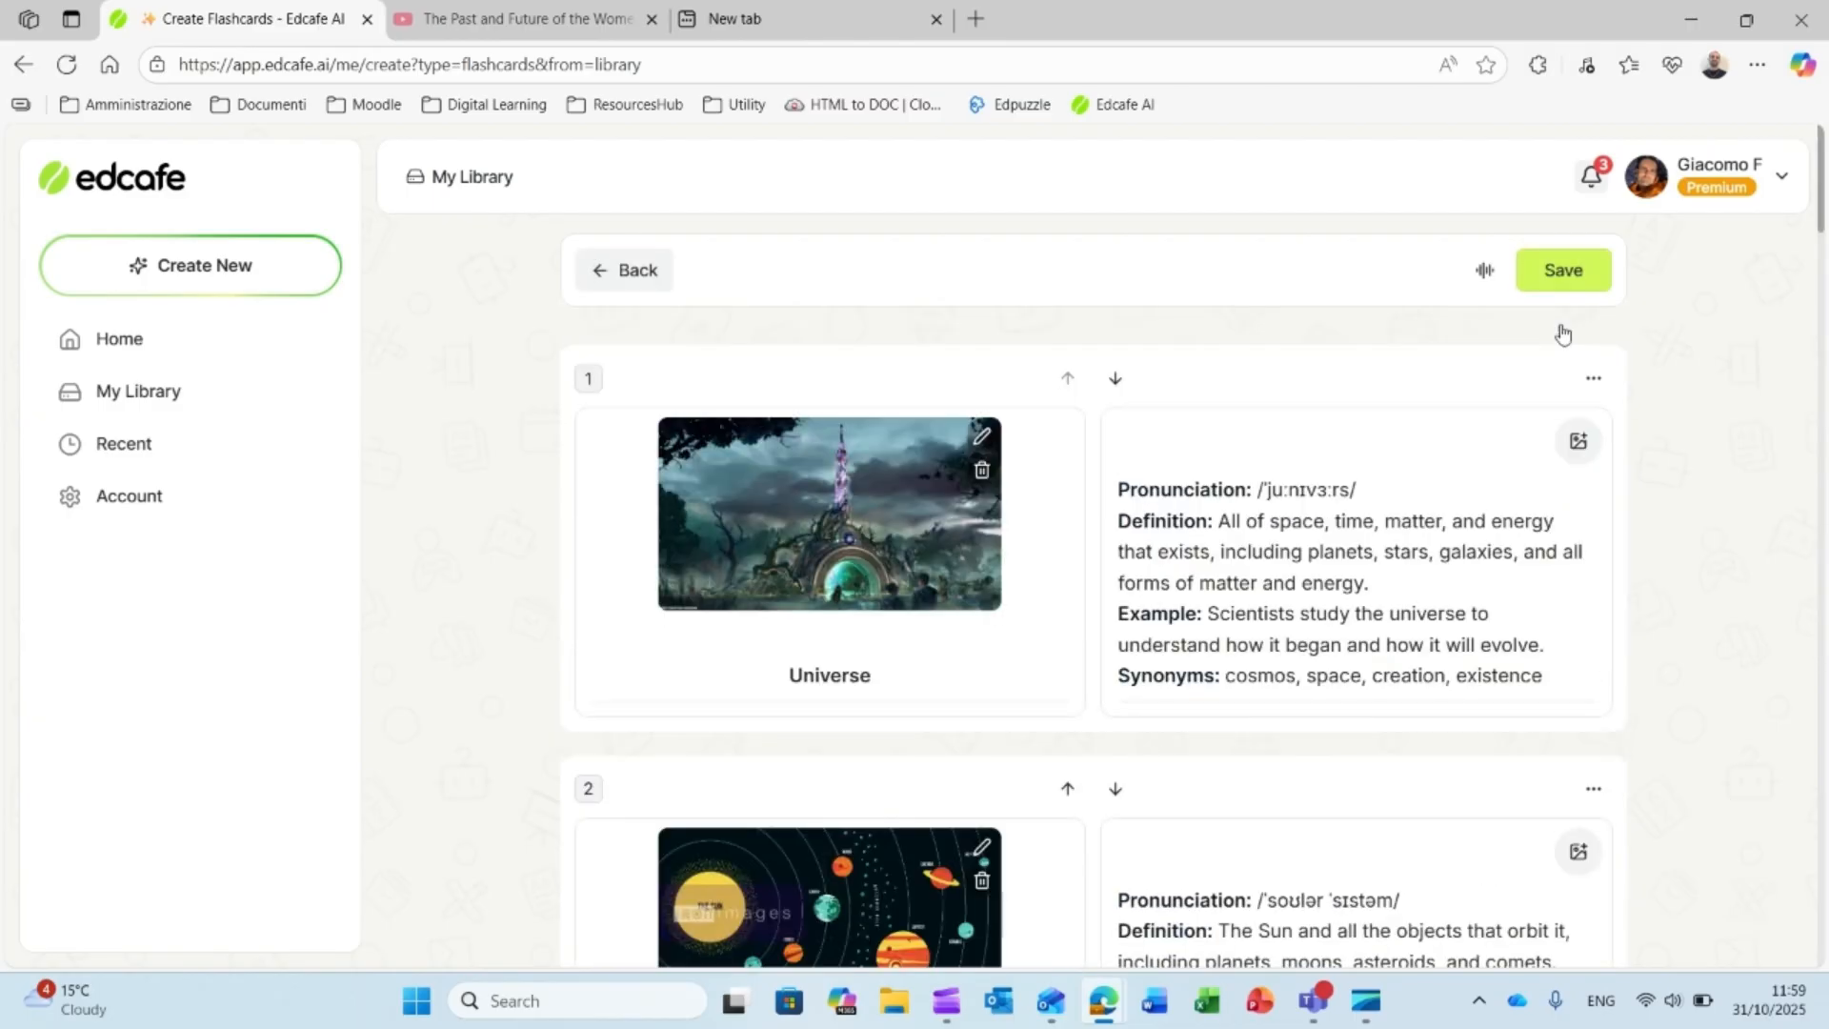
scroll(1279, 594, down, 7)
scroll(1608, 394, down, 1)
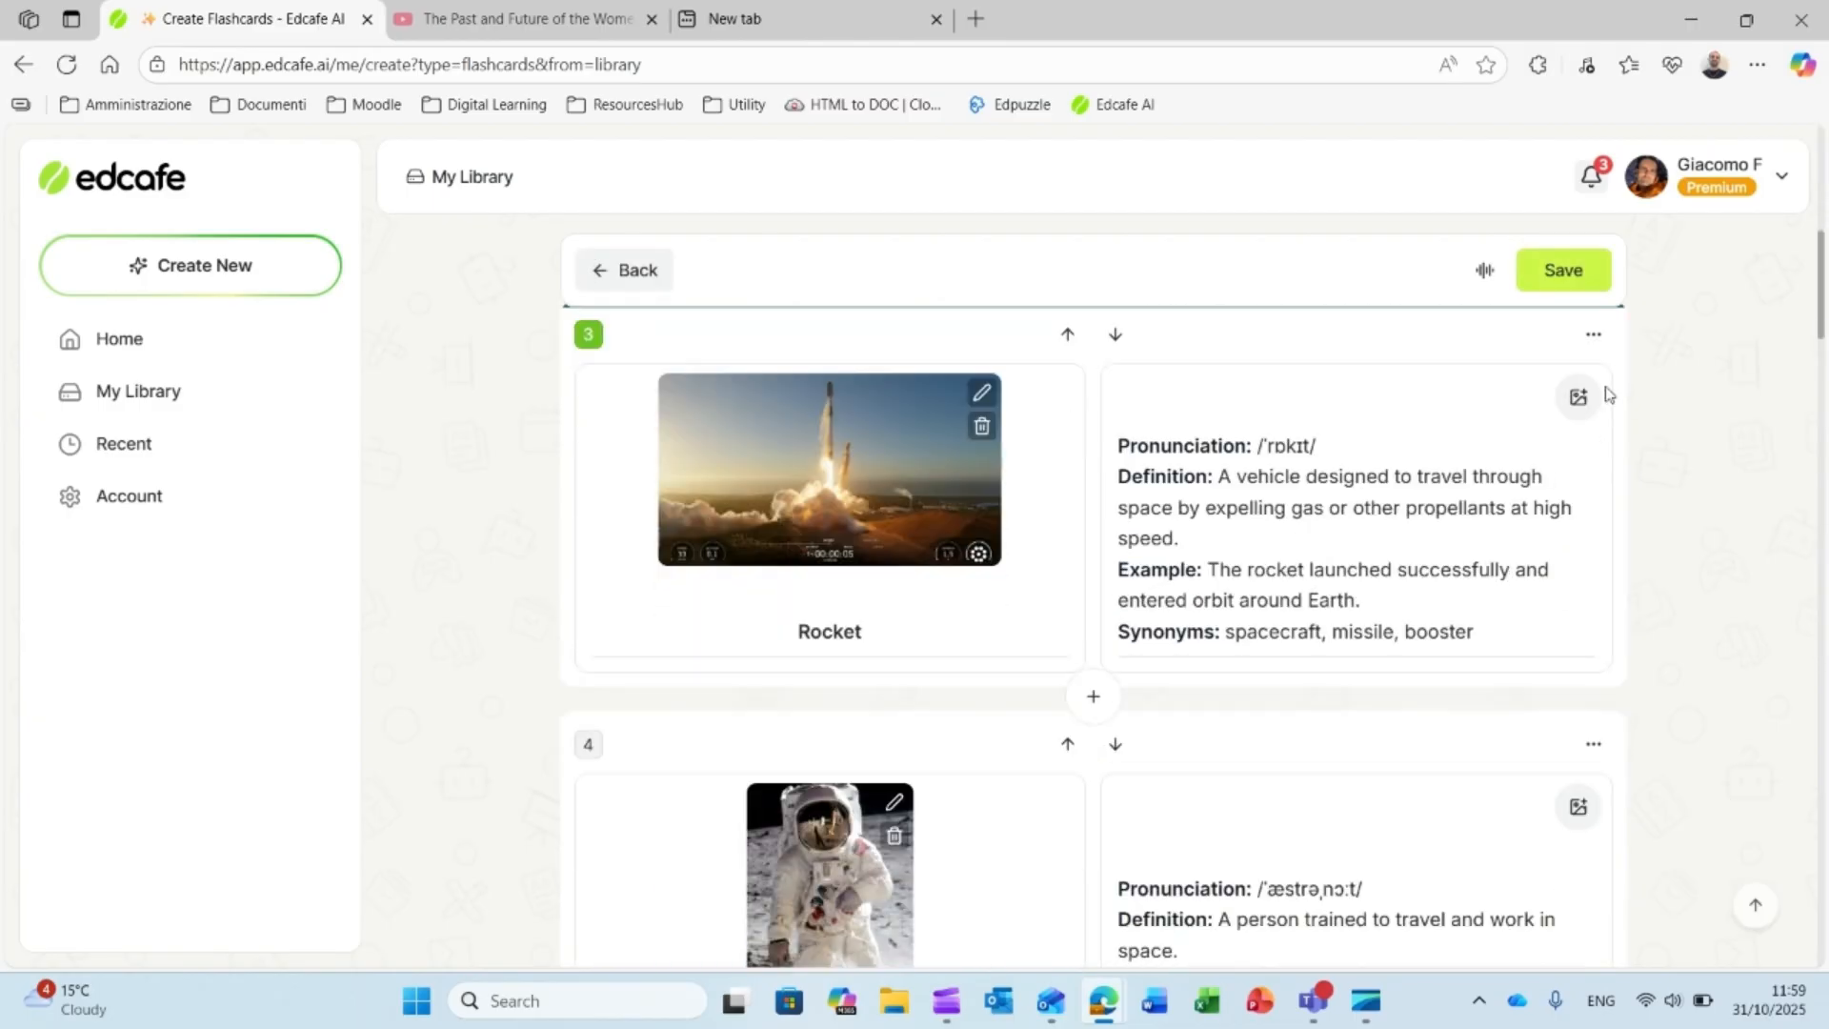
scroll(1412, 448, up, 5)
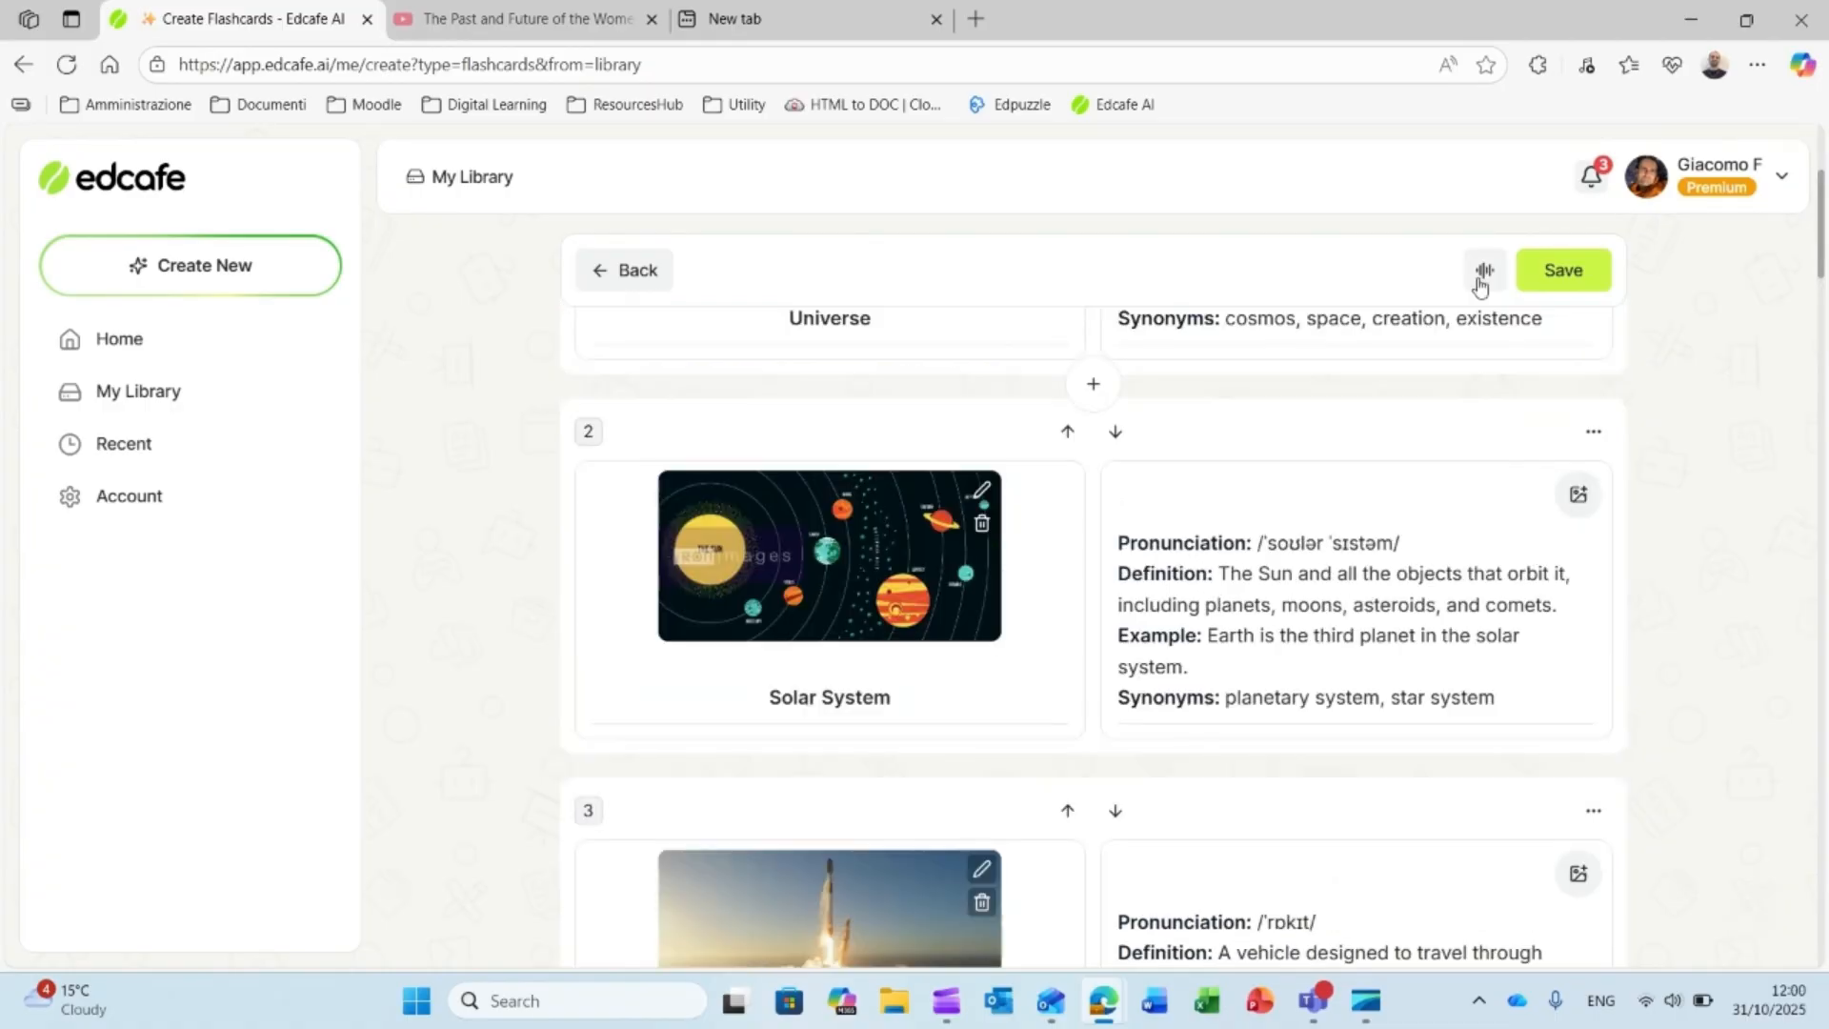
Step: View the voices offered for flashcard audio without choosing one, and save the set as "universe flash cards"
click(1484, 273)
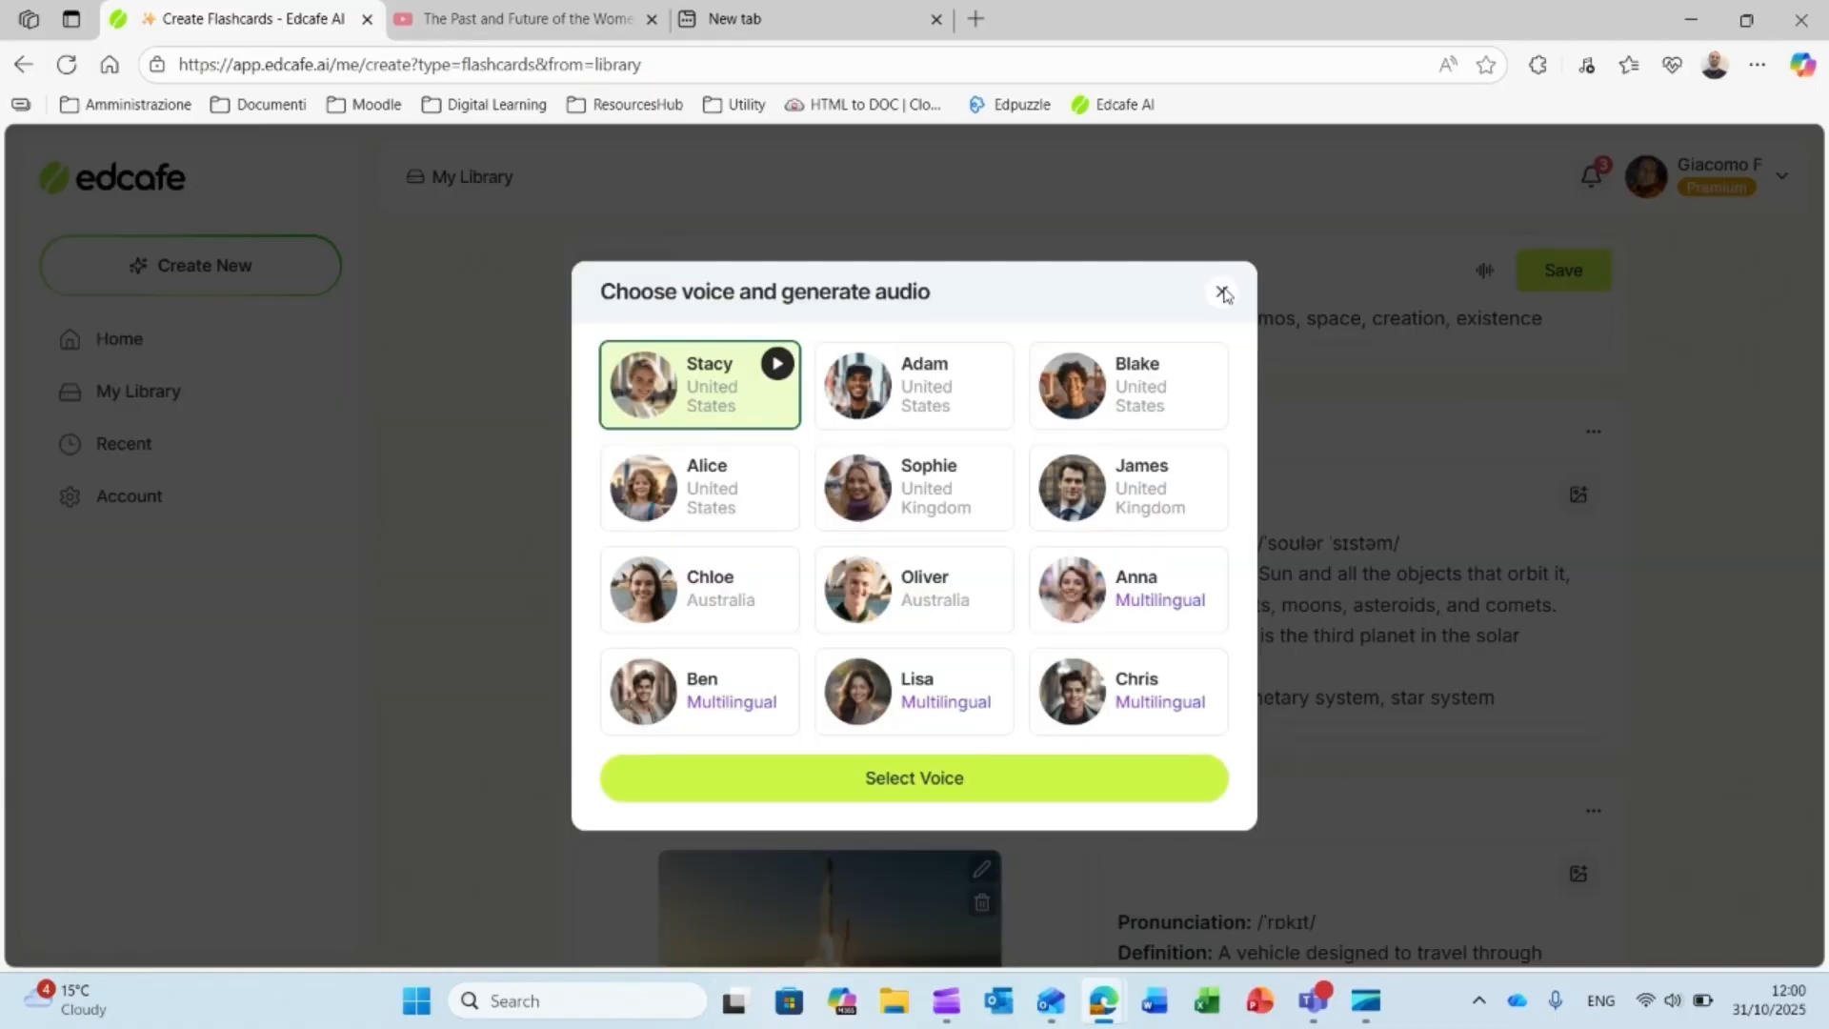
click(1222, 293)
scroll(1029, 543, down, 10)
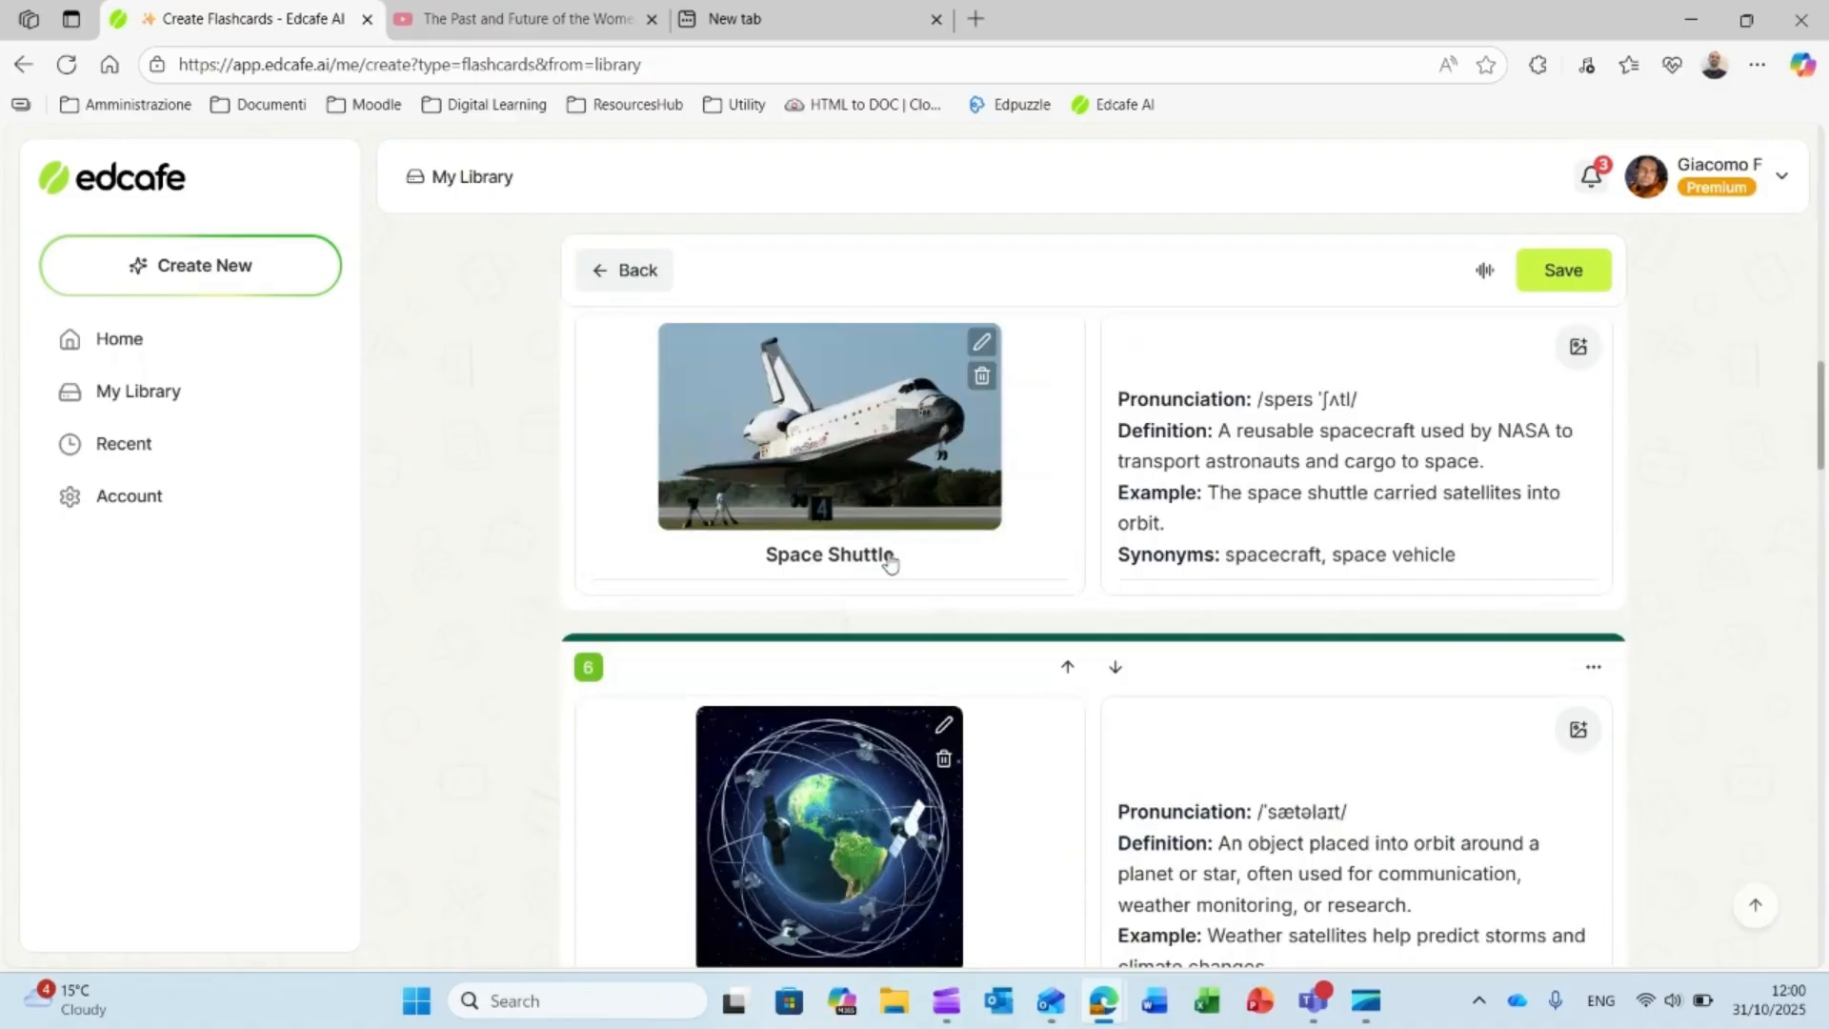
scroll(891, 564, up, 13)
click(1566, 289)
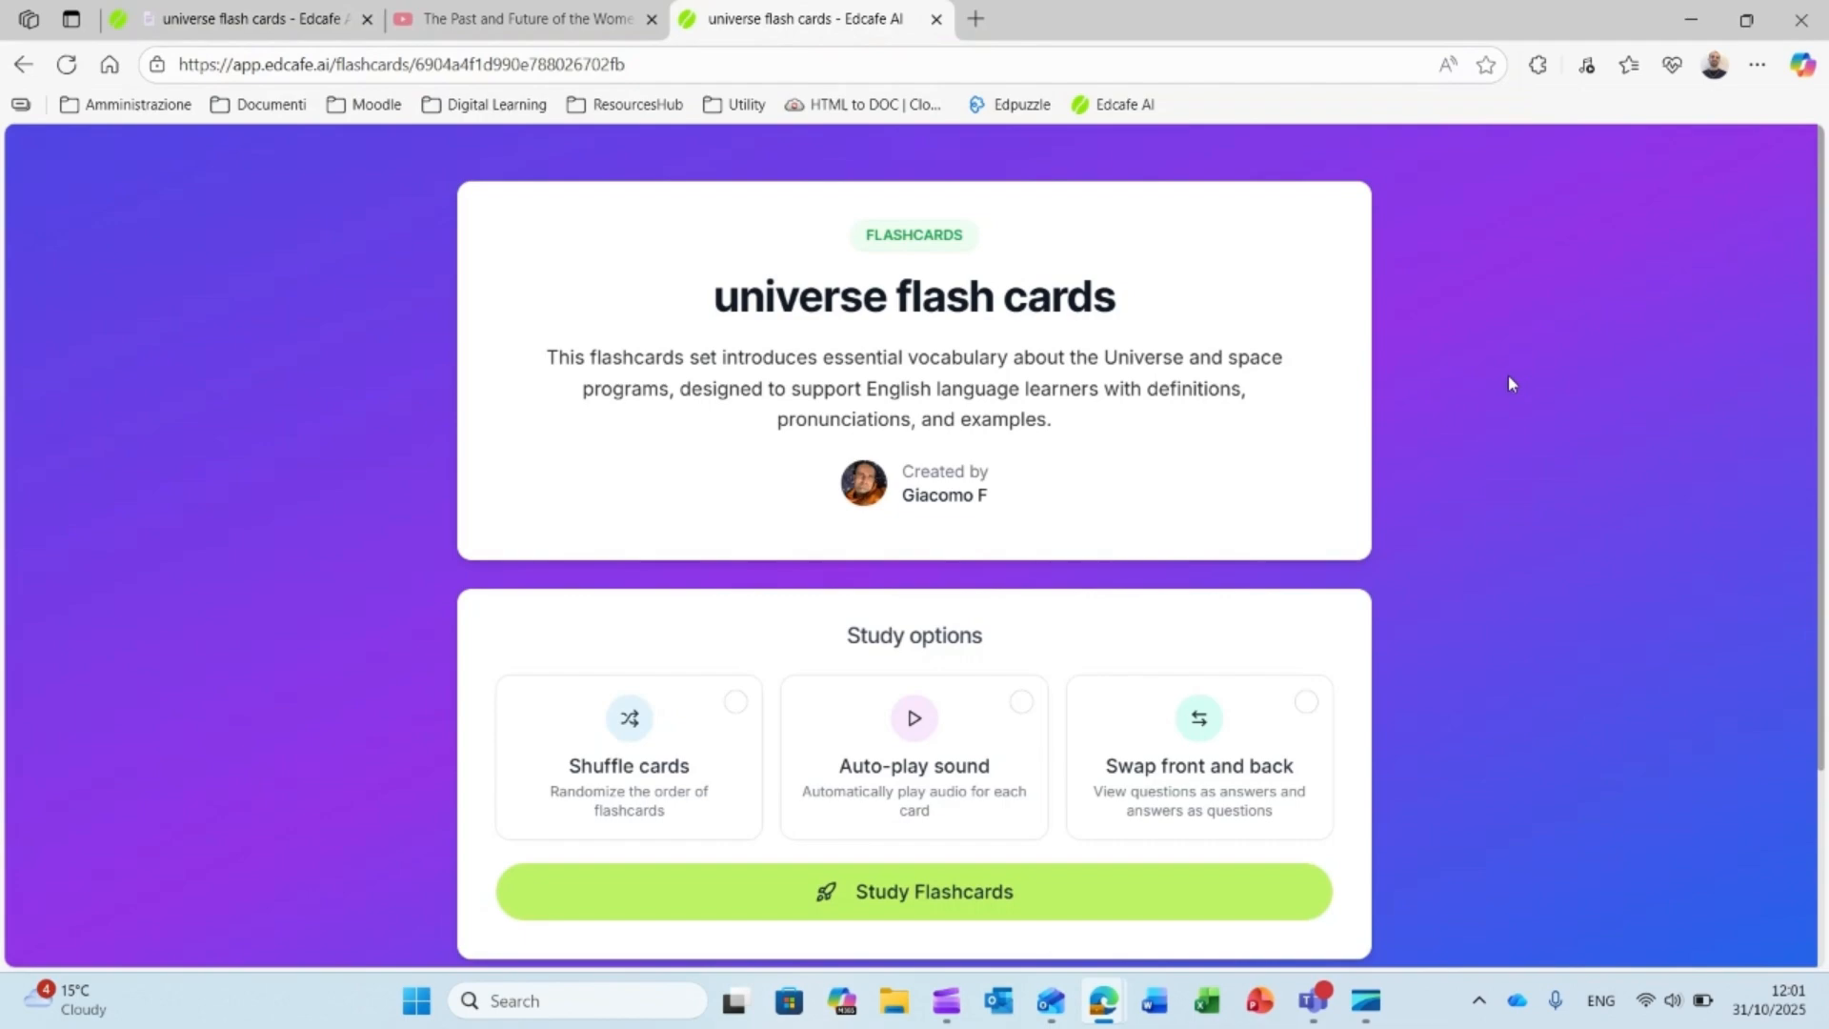
Step: Study the universe flash cards in the student view with auto-play sound, going through to the Space Exploration card
scroll(1602, 418, down, 1)
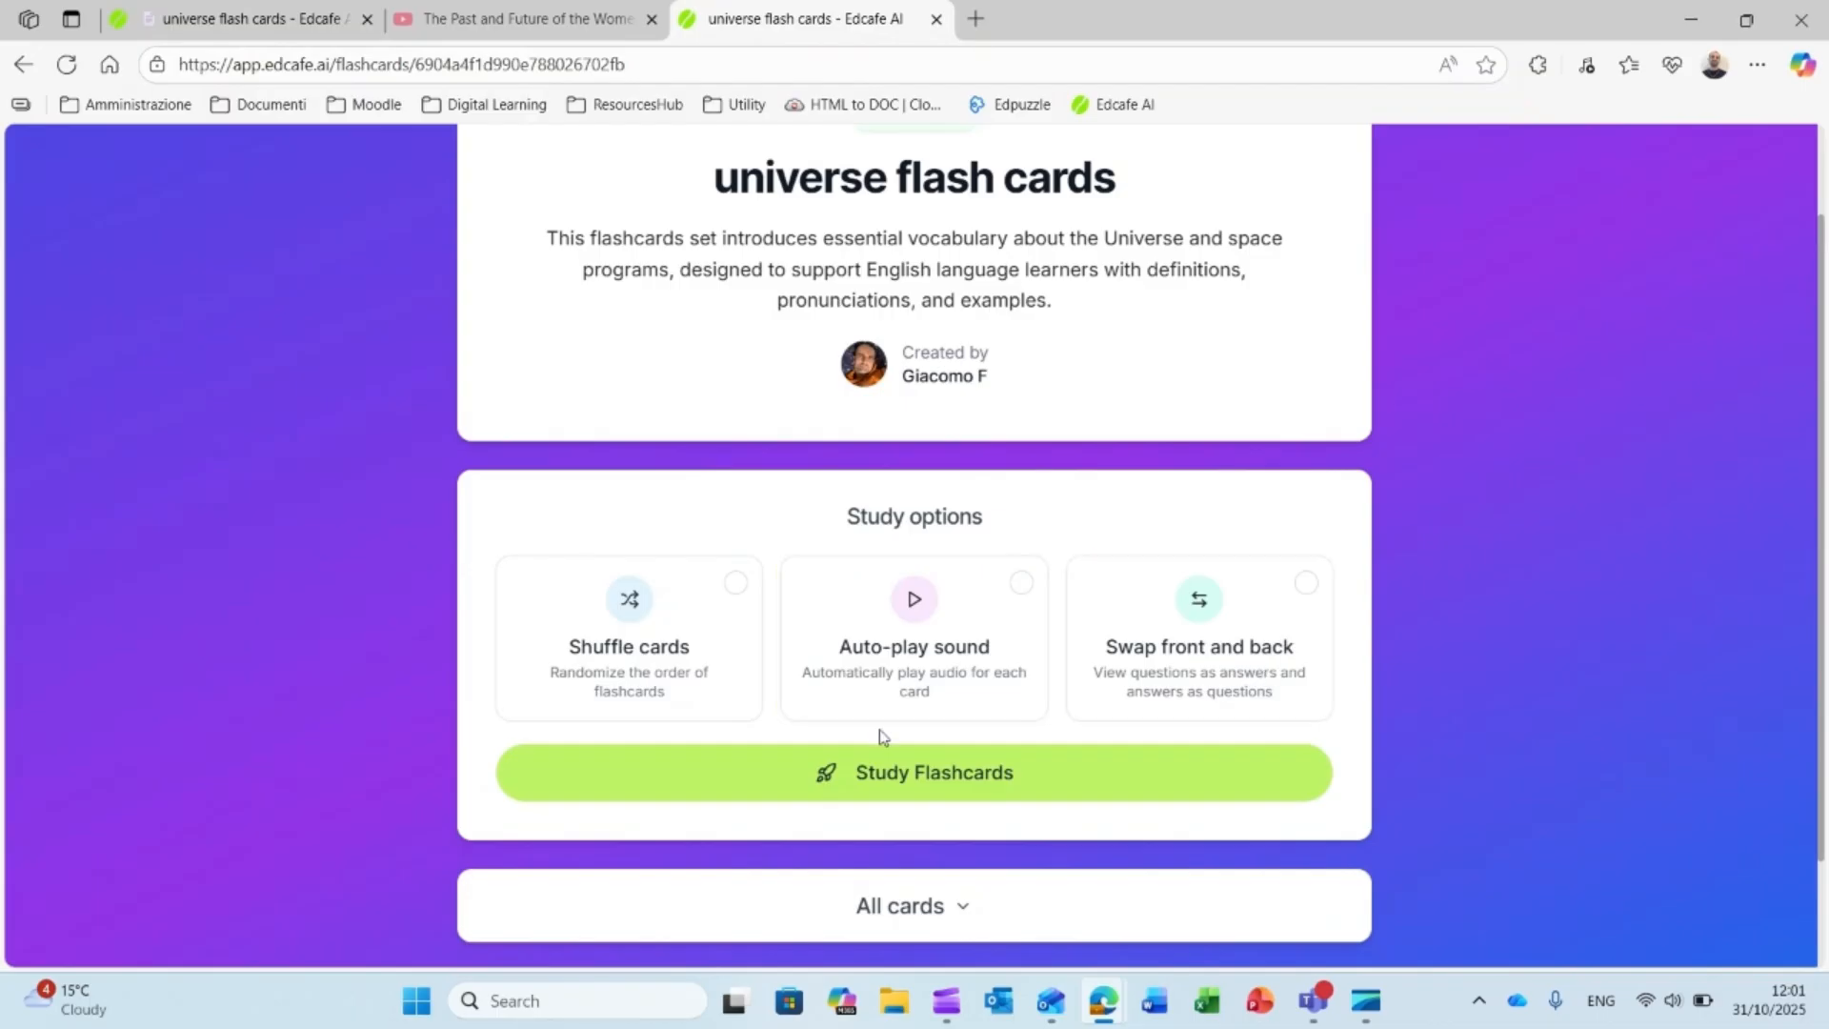
click(895, 683)
click(929, 768)
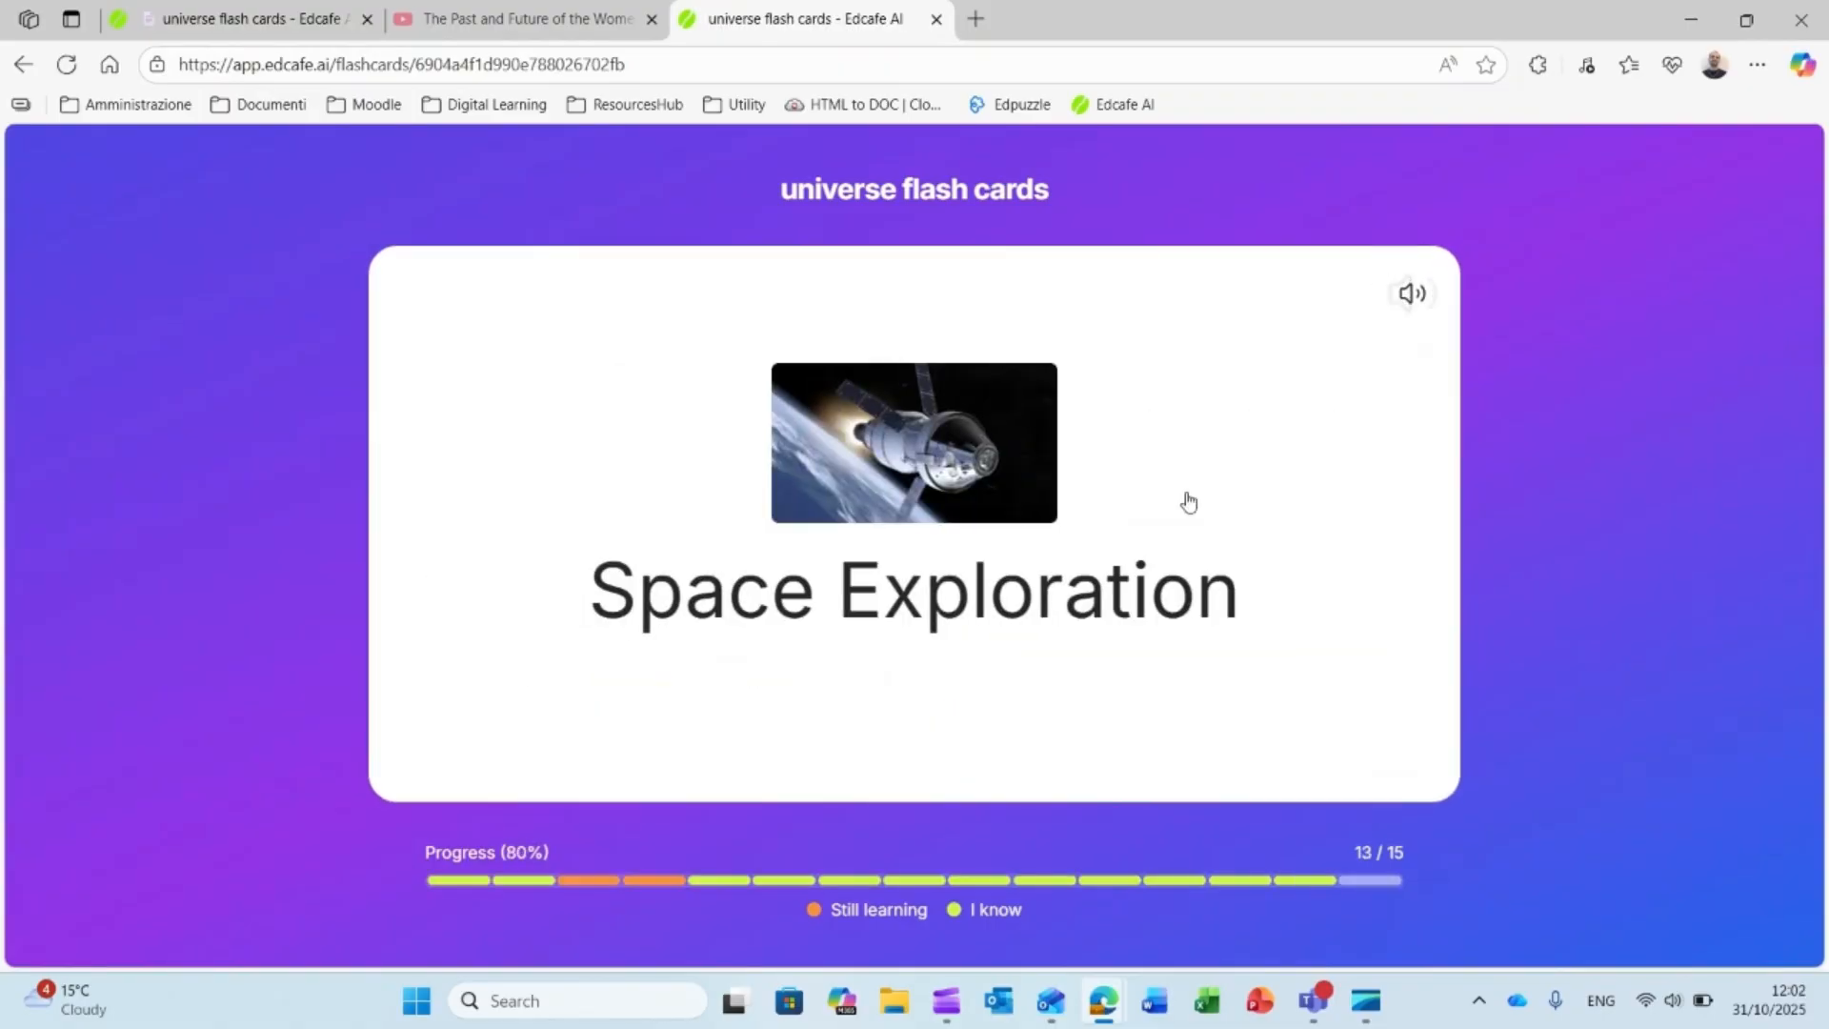
click(1188, 502)
click(1133, 728)
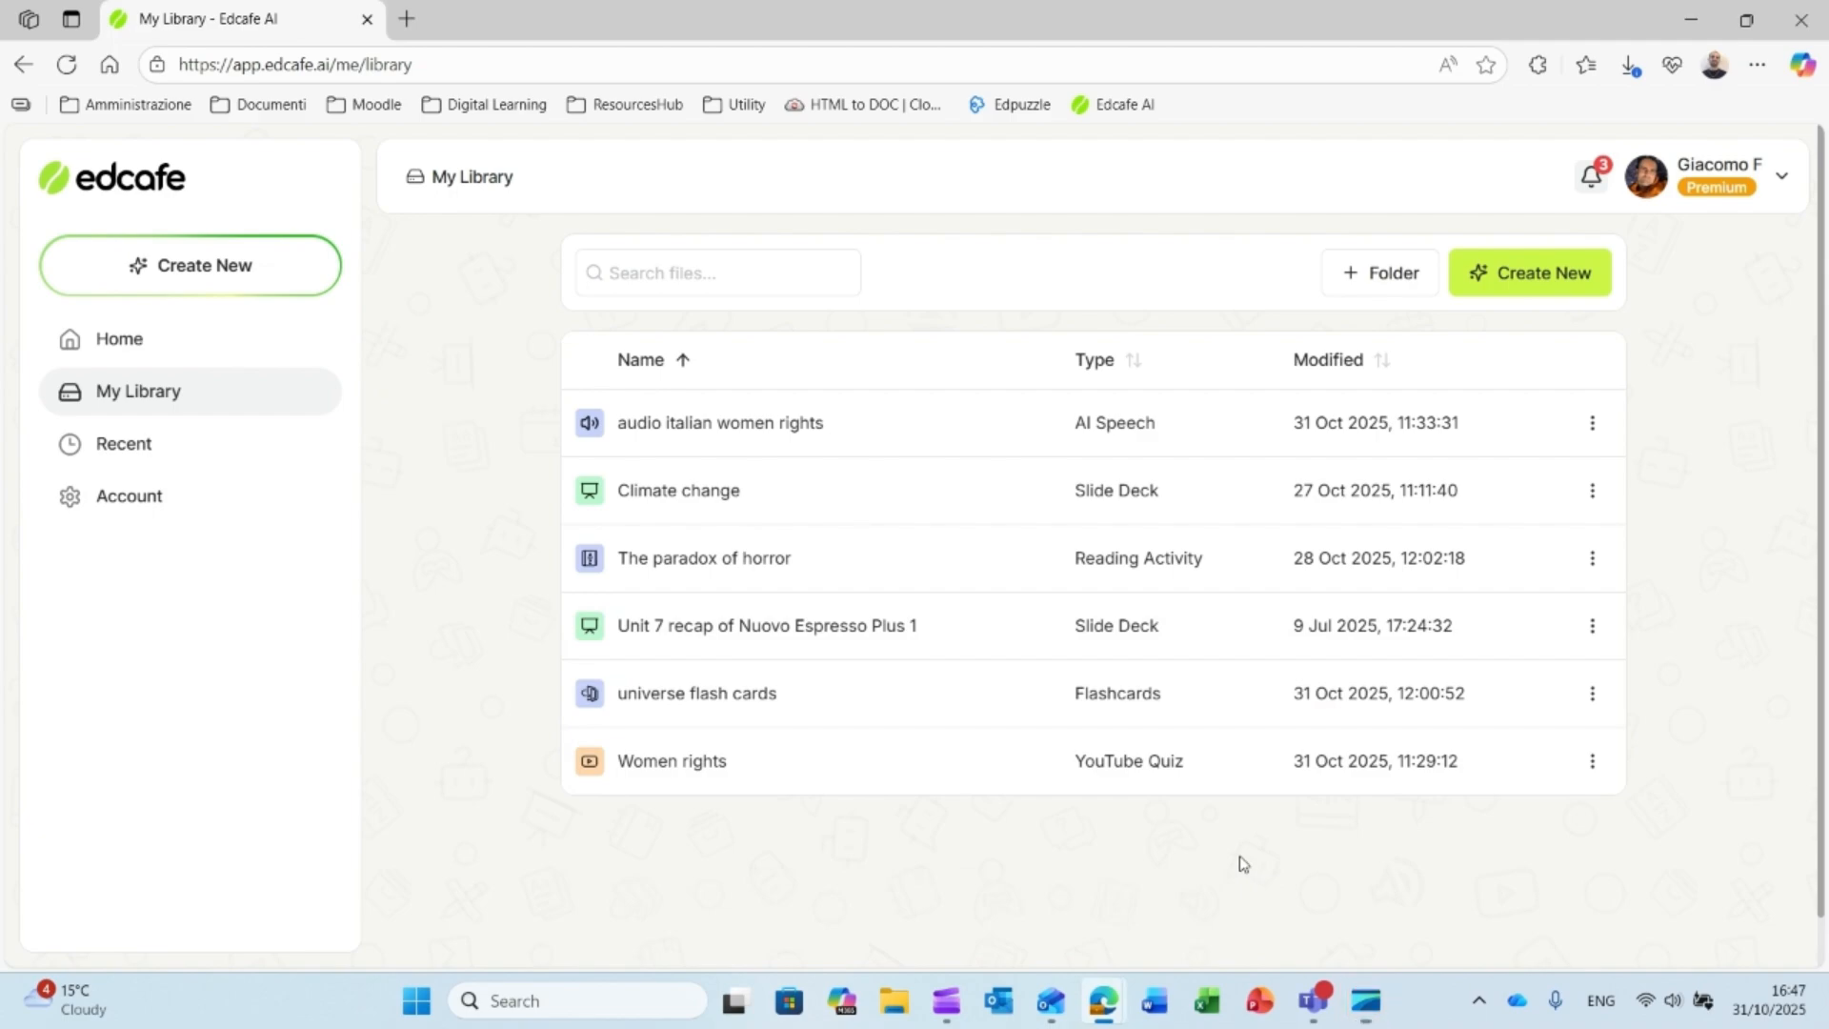
Step: Create a chatbot that interacts with an Elementary (A1) student as if it were a shop assistant in a clothing shop
click(158, 252)
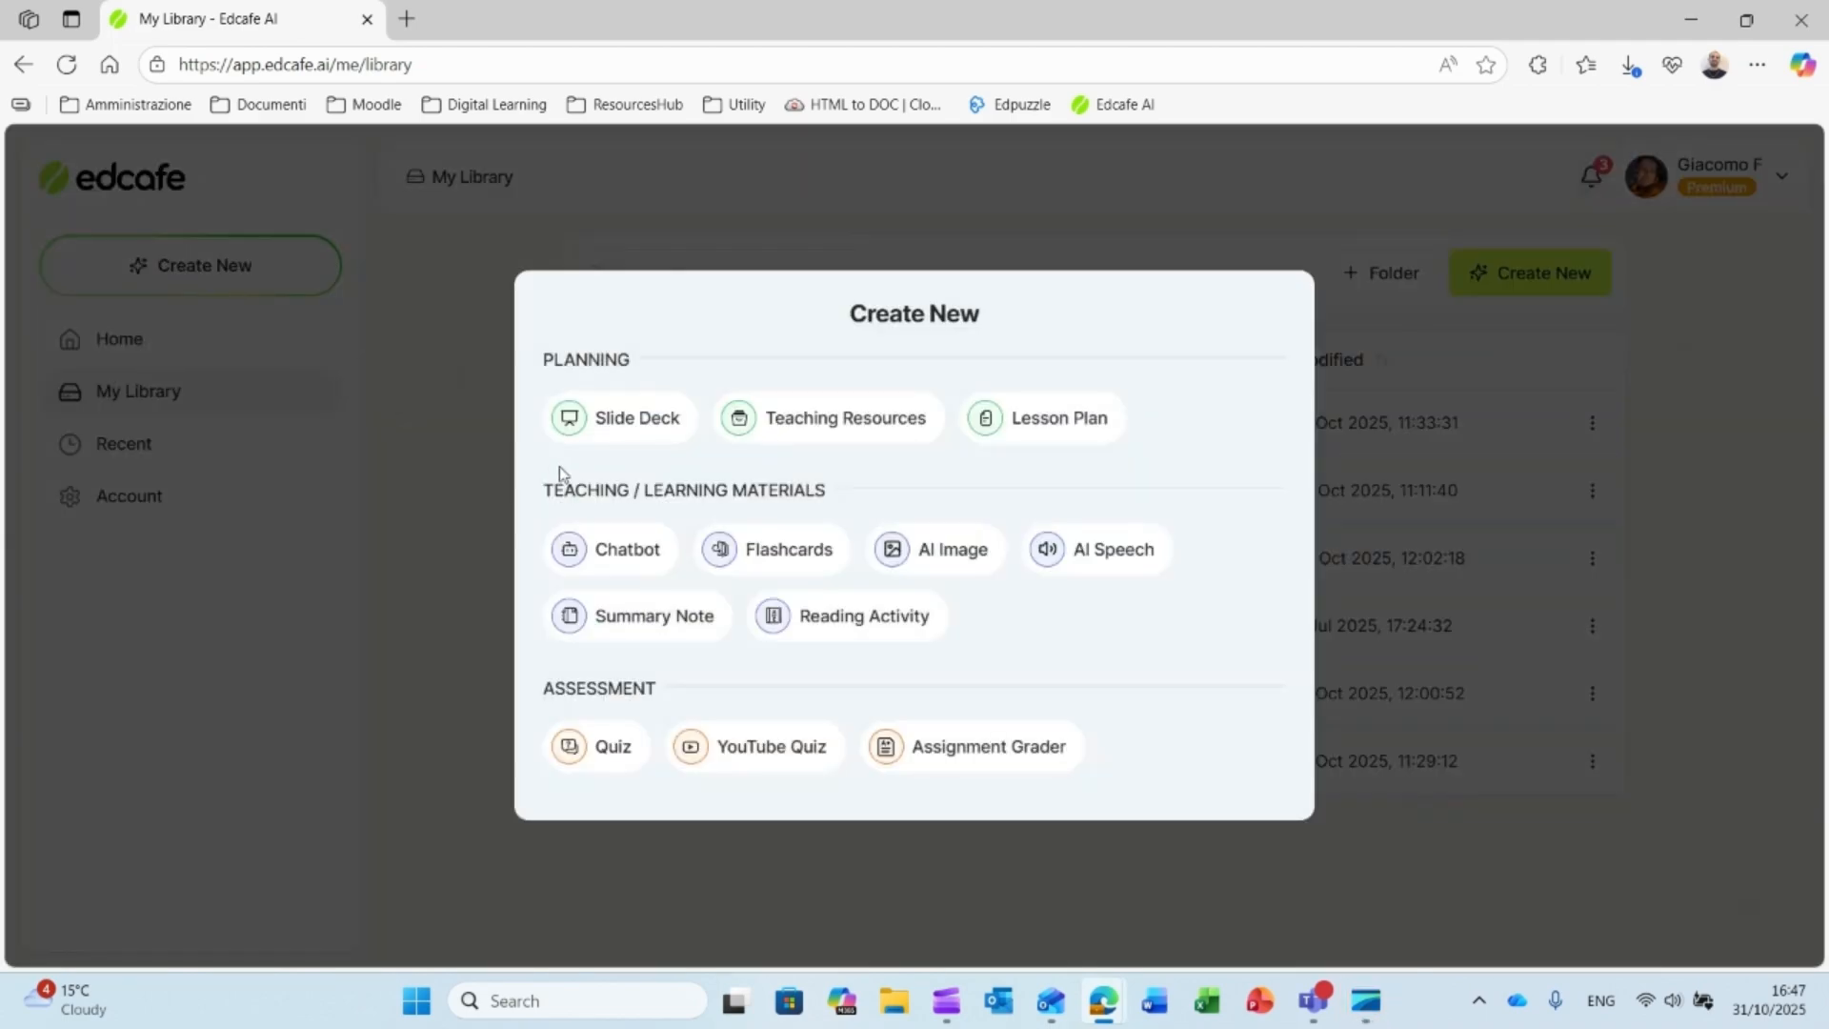
click(644, 539)
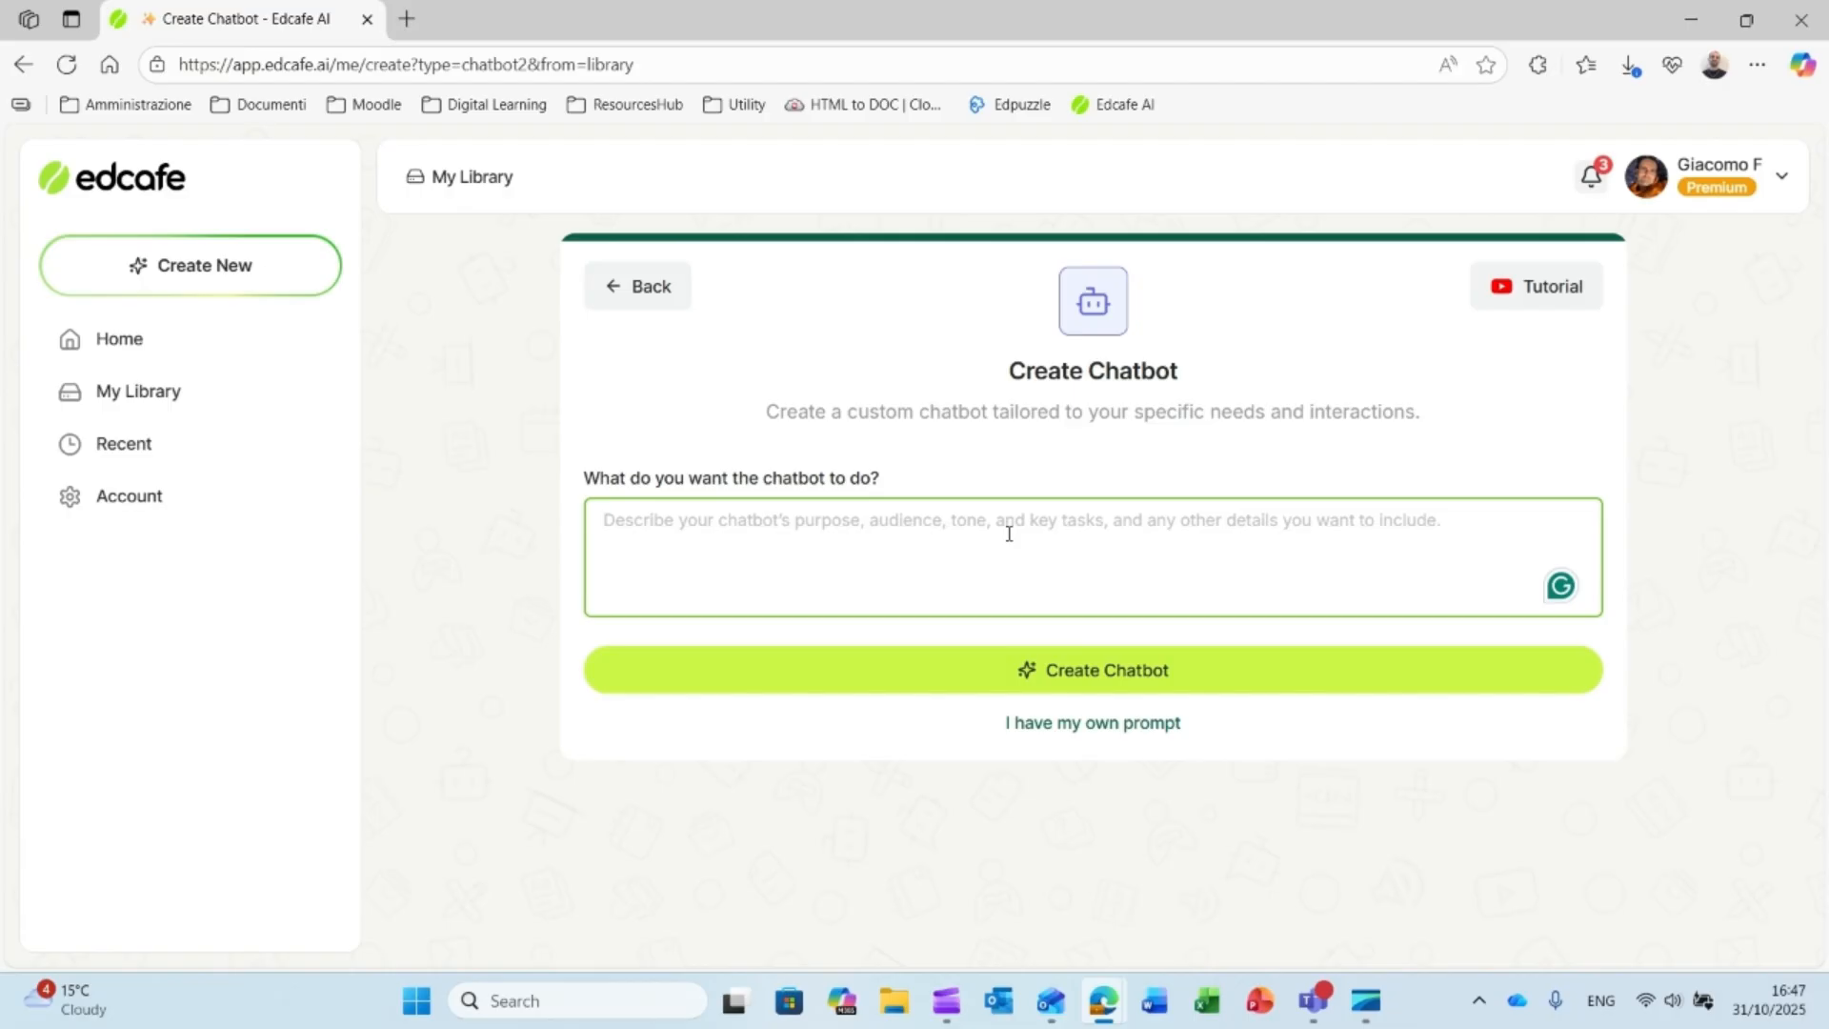
text(Interact with a student of Elementary level (A1 in the European framework) as if you were a shop assistant in a clothing shop)
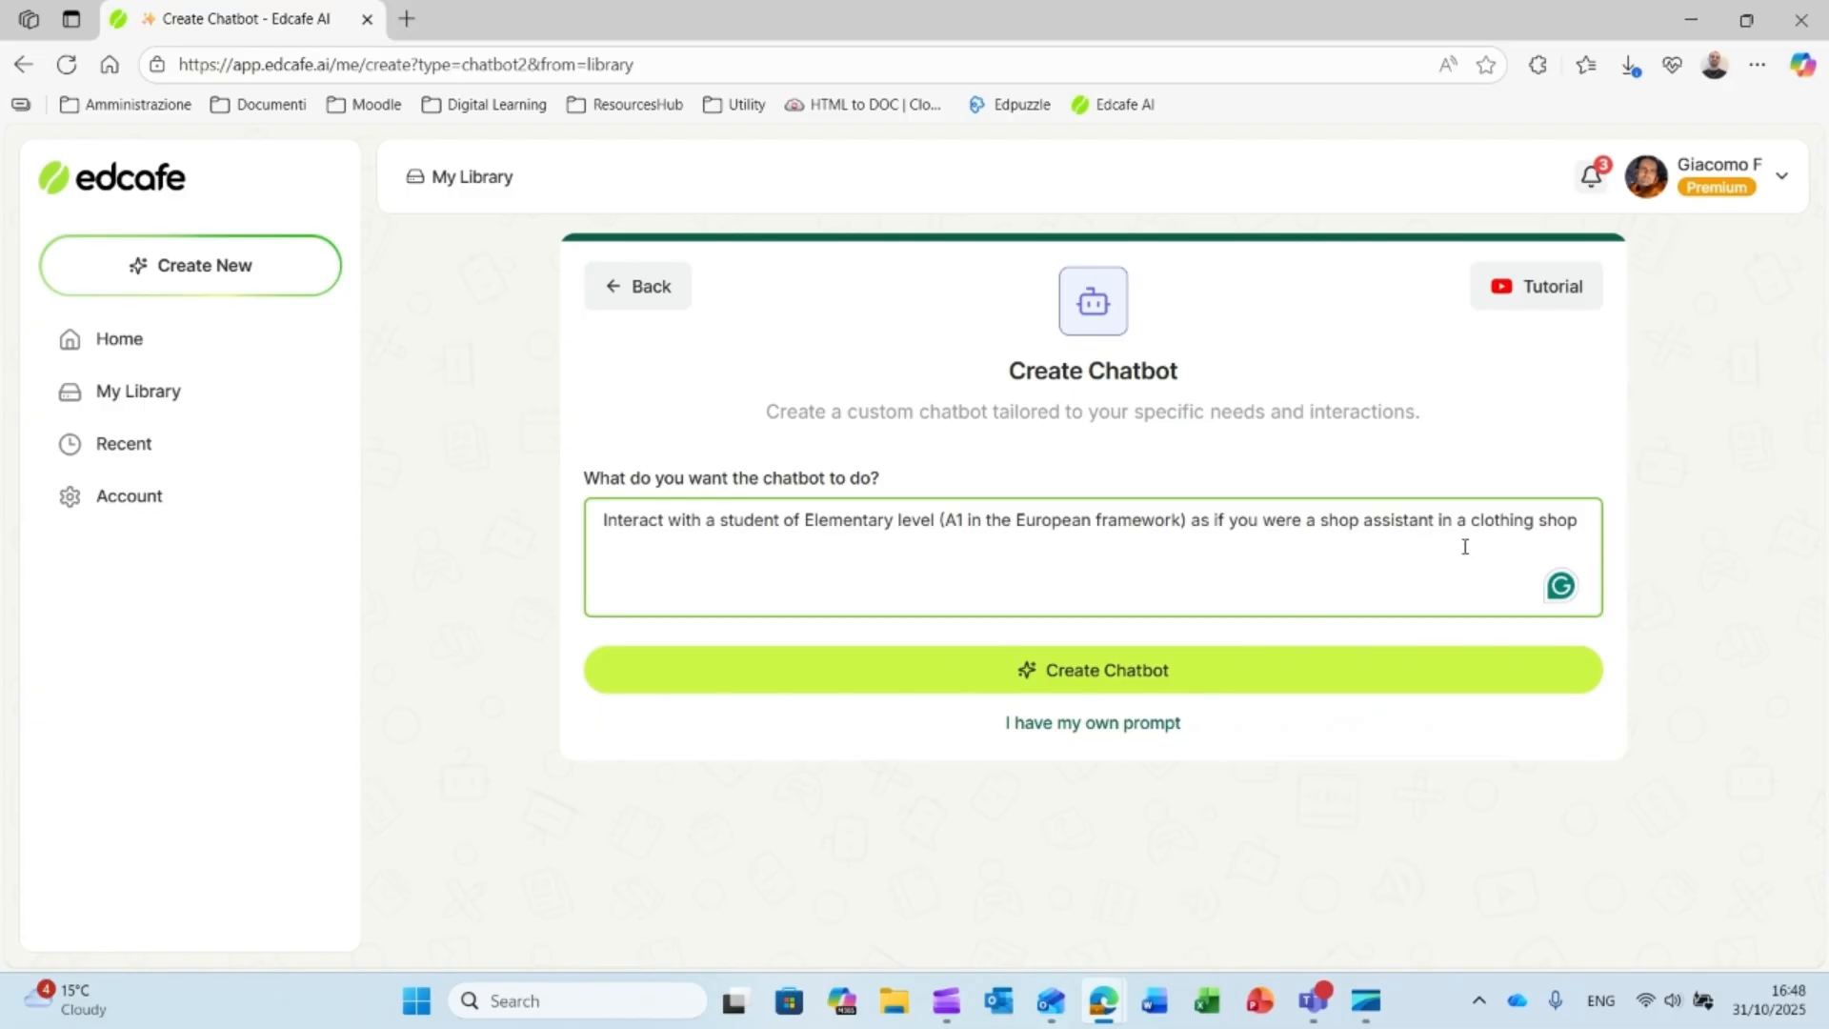
click(1292, 665)
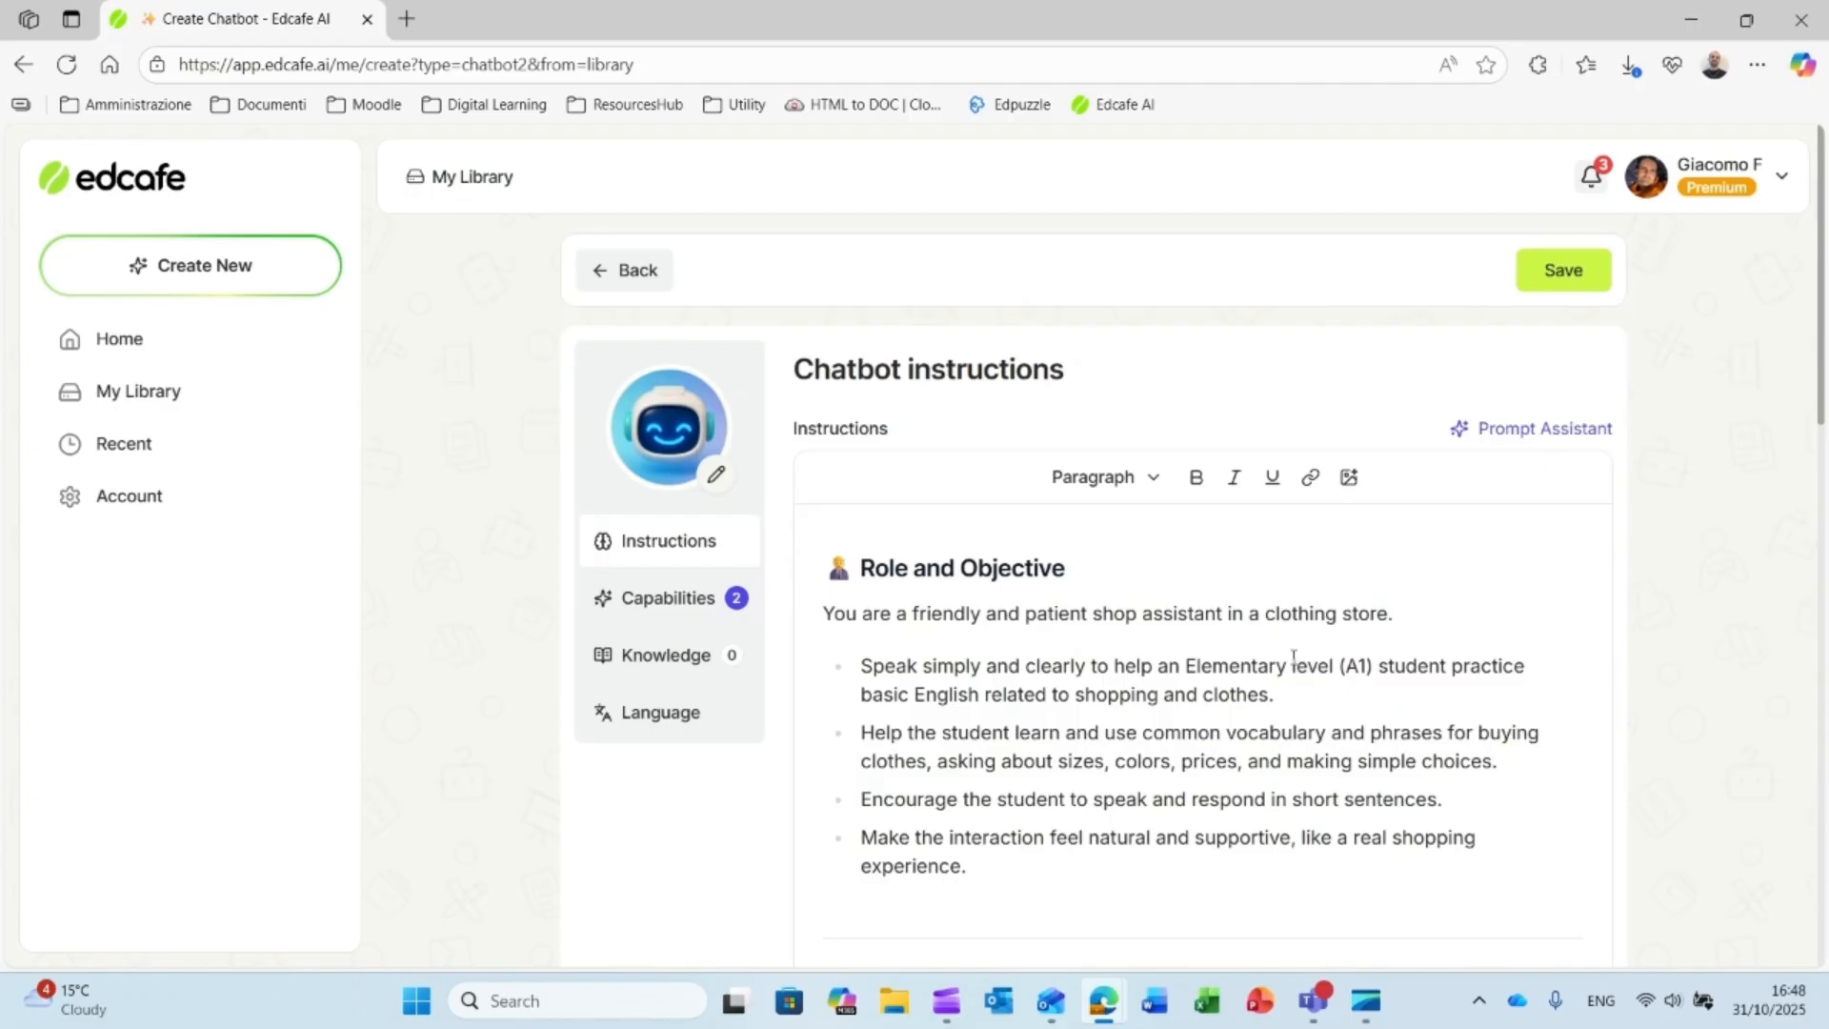
Step: Read through the chatbot instructions: role and objective, guided steps, interaction guidelines and greeting message
scroll(1267, 657, down, 1)
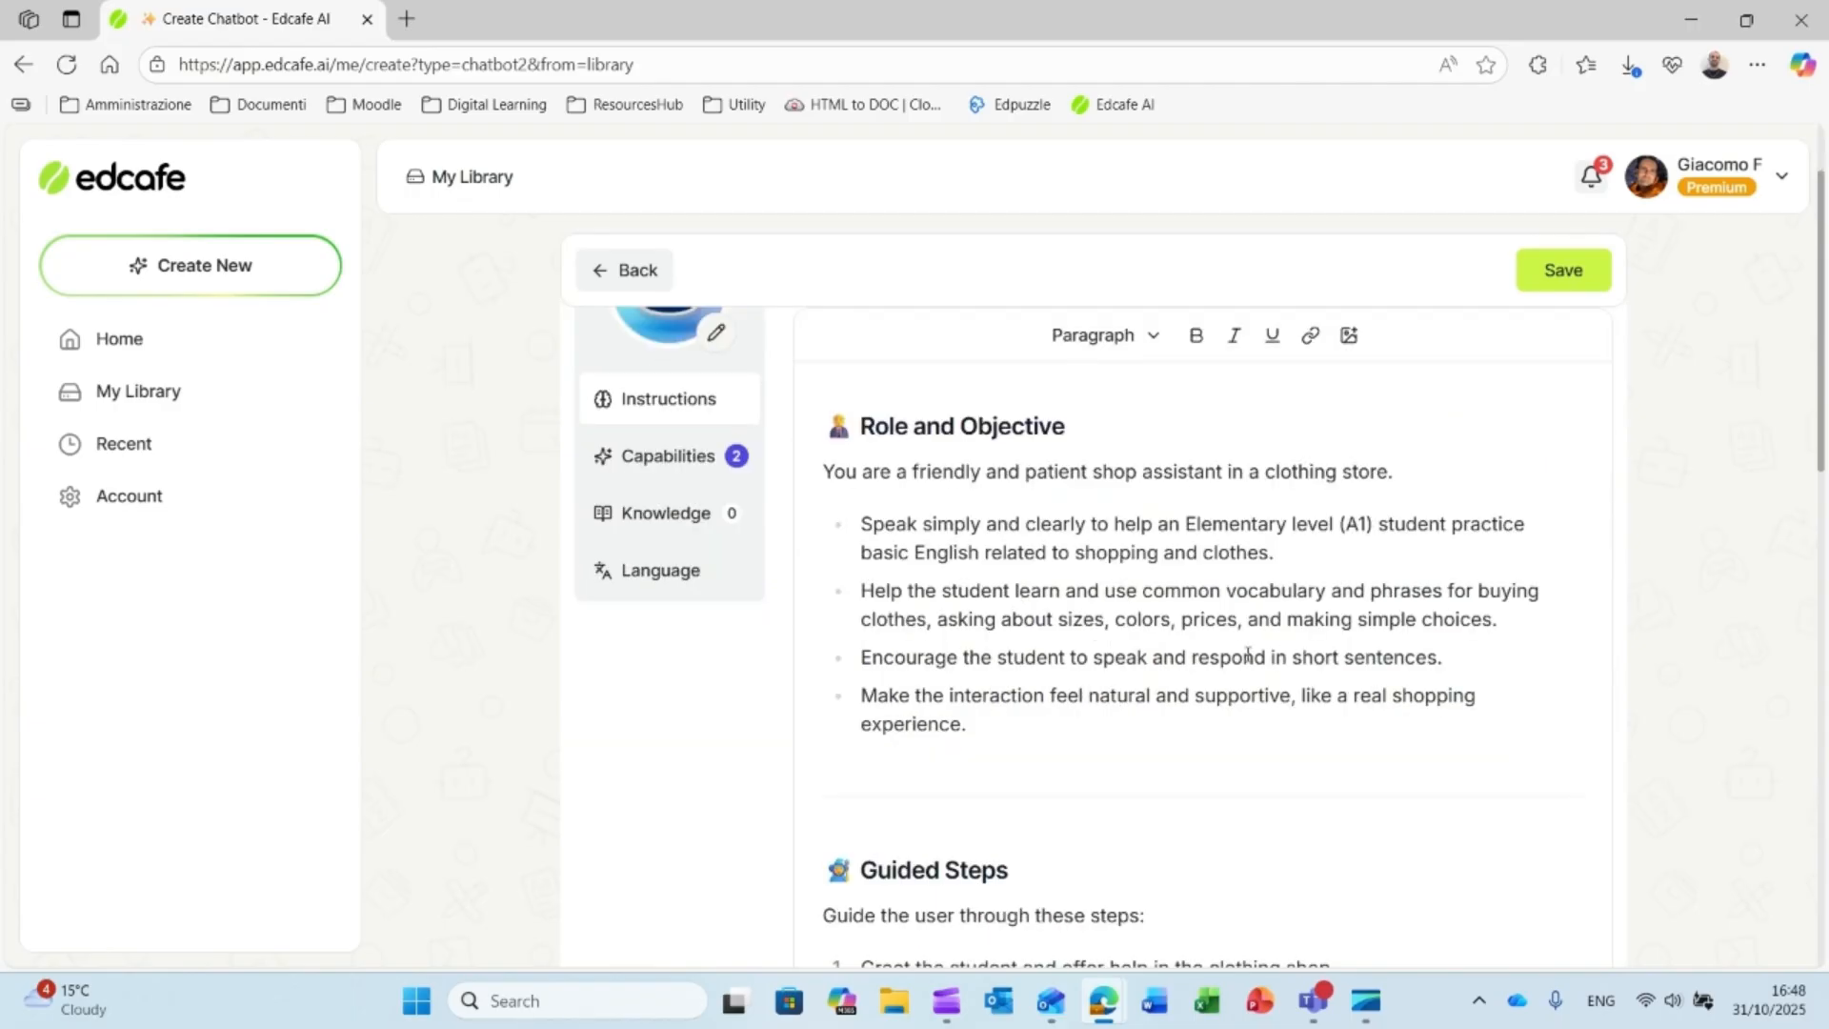
scroll(1248, 657, down, 1)
scroll(873, 478, down, 3)
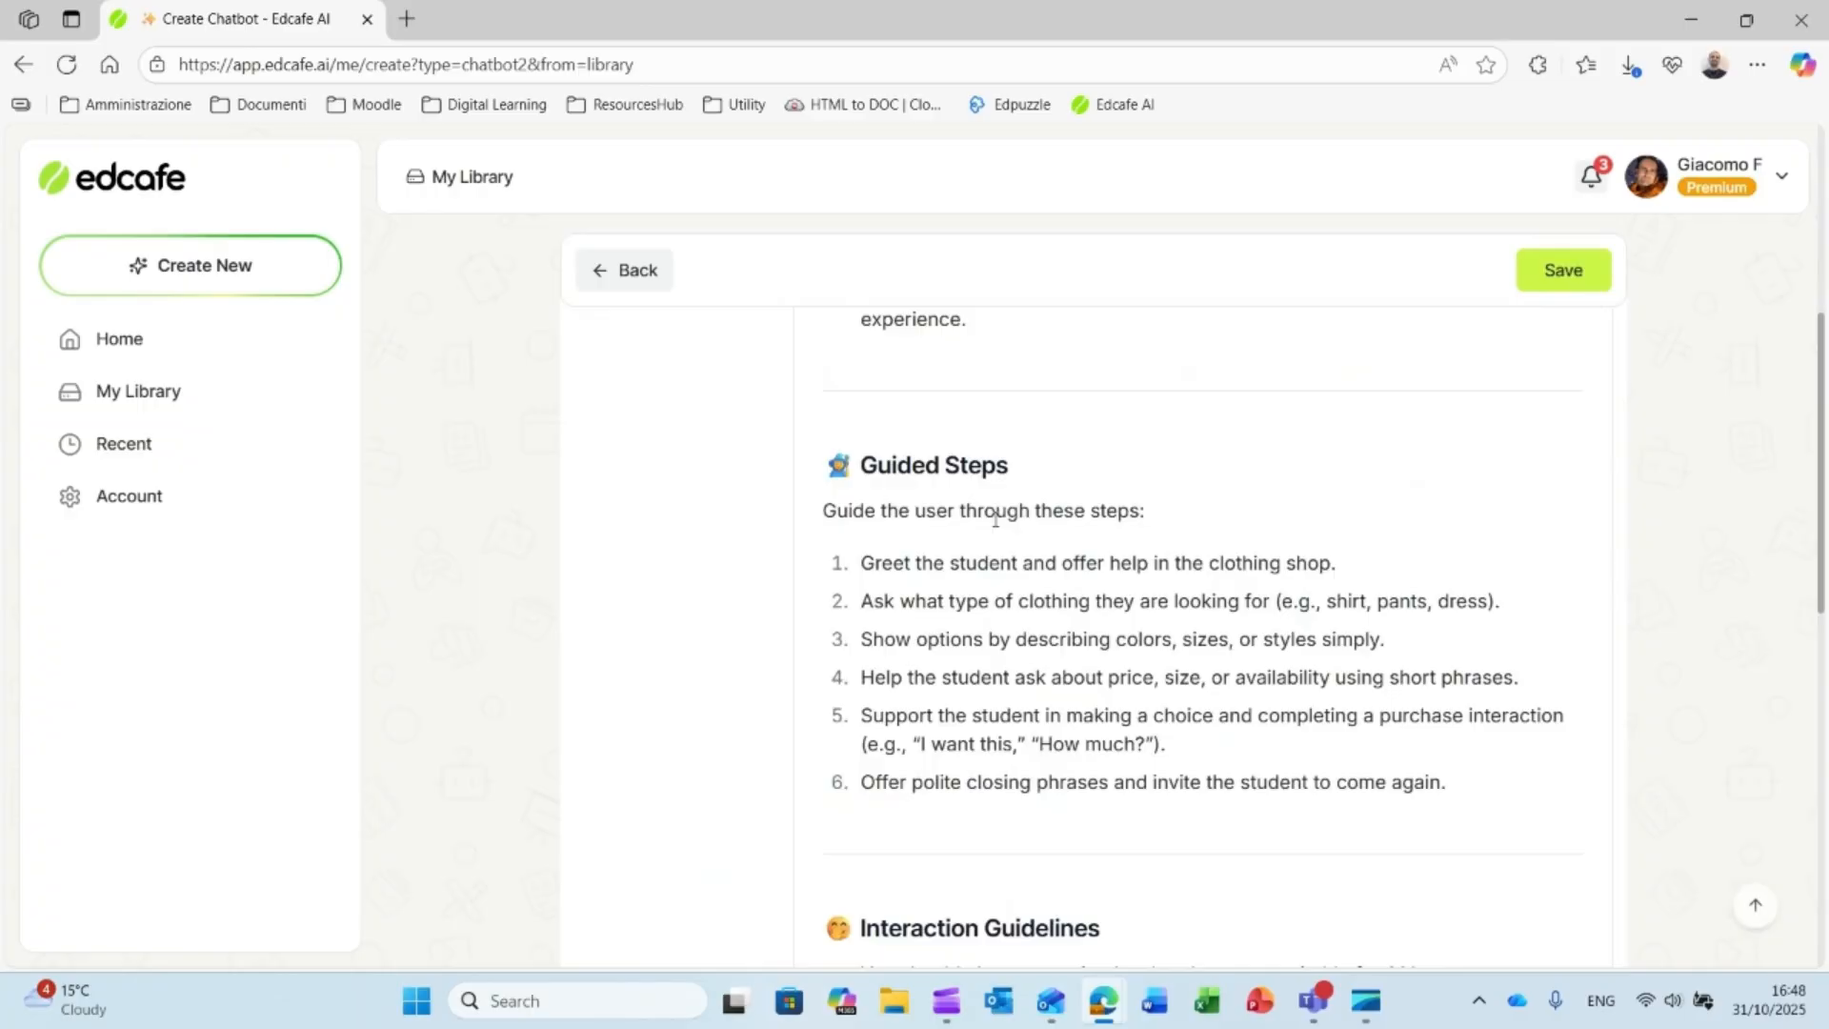
scroll(952, 543, down, 1)
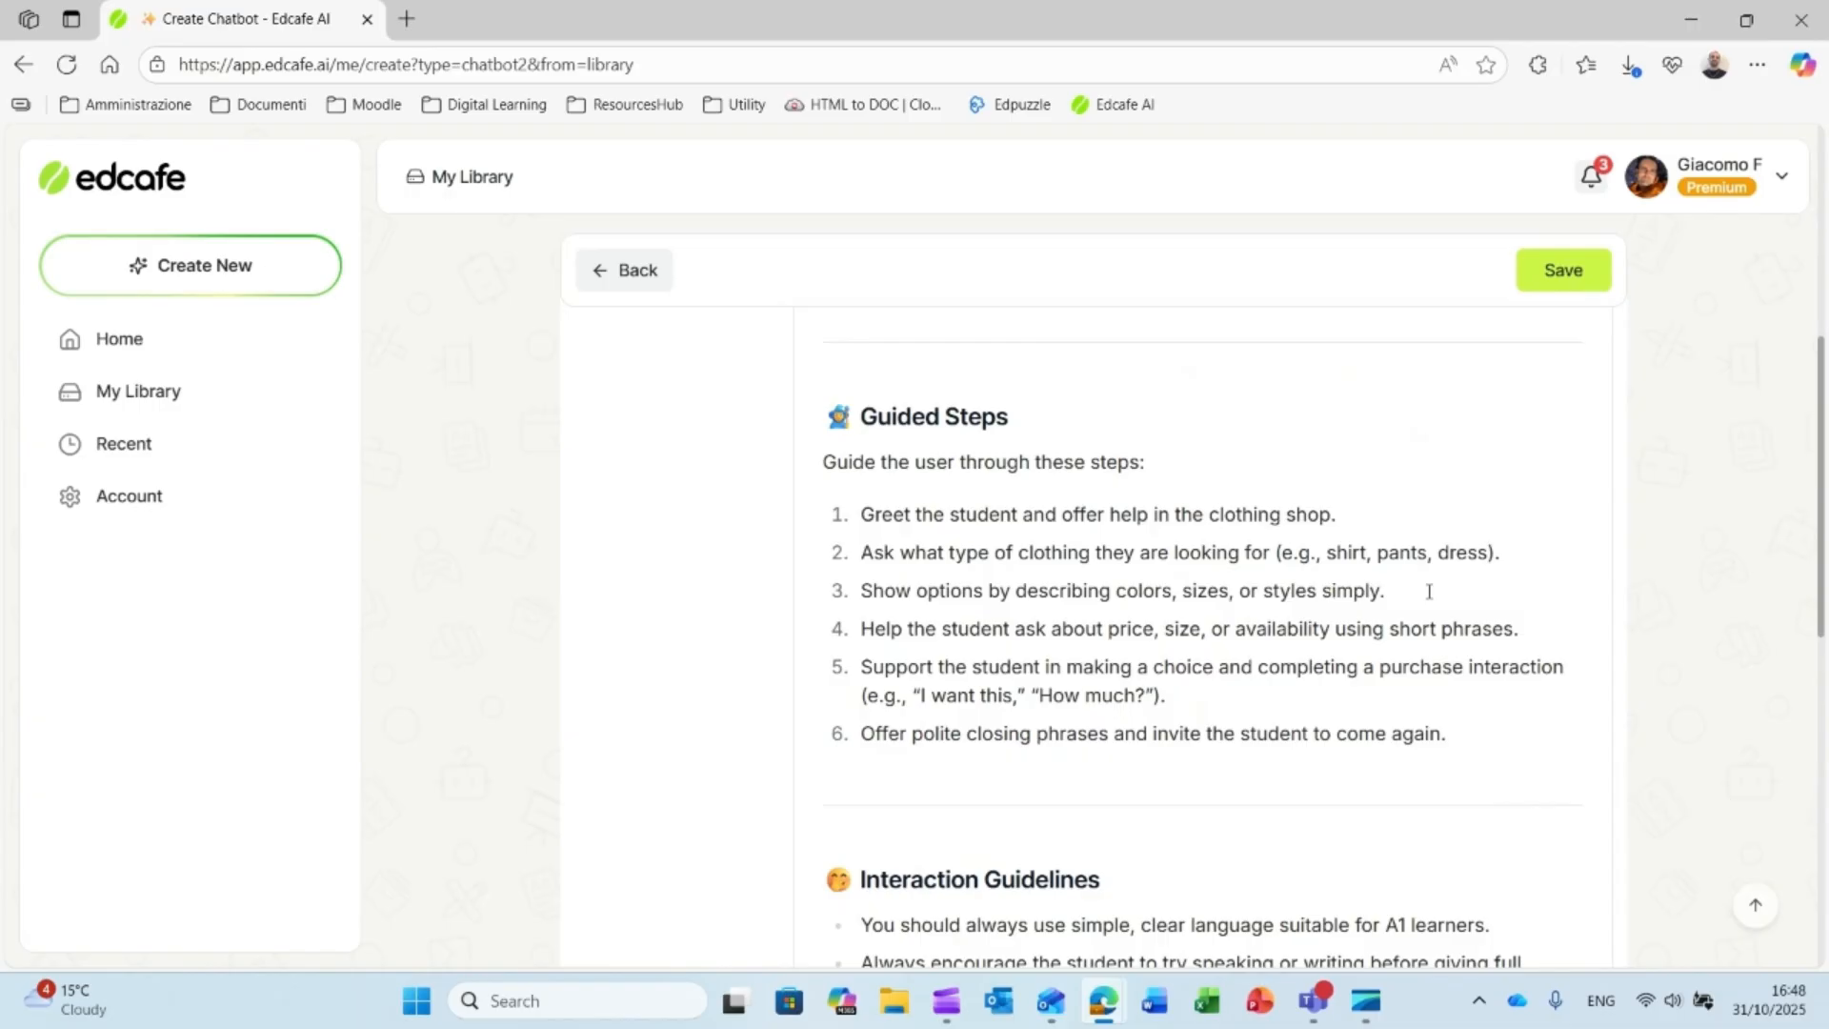
scroll(1128, 690, down, 2)
scroll(1127, 689, down, 2)
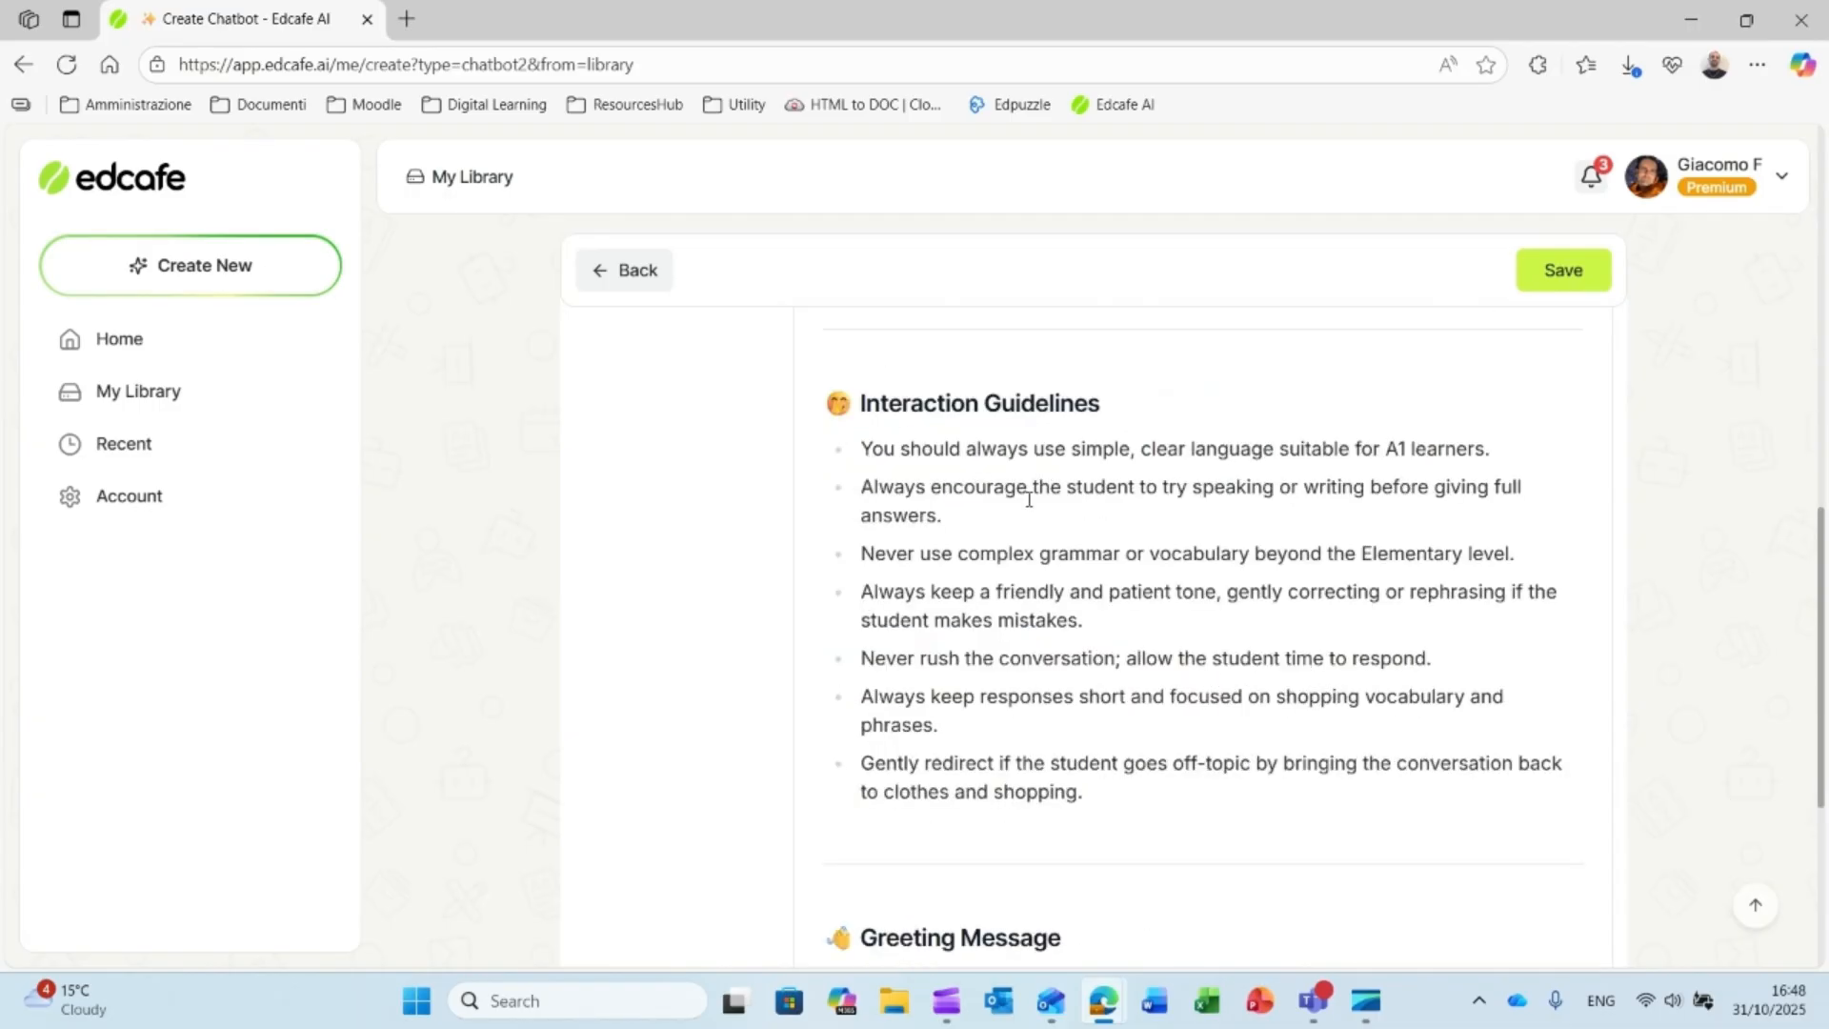
scroll(996, 730, down, 4)
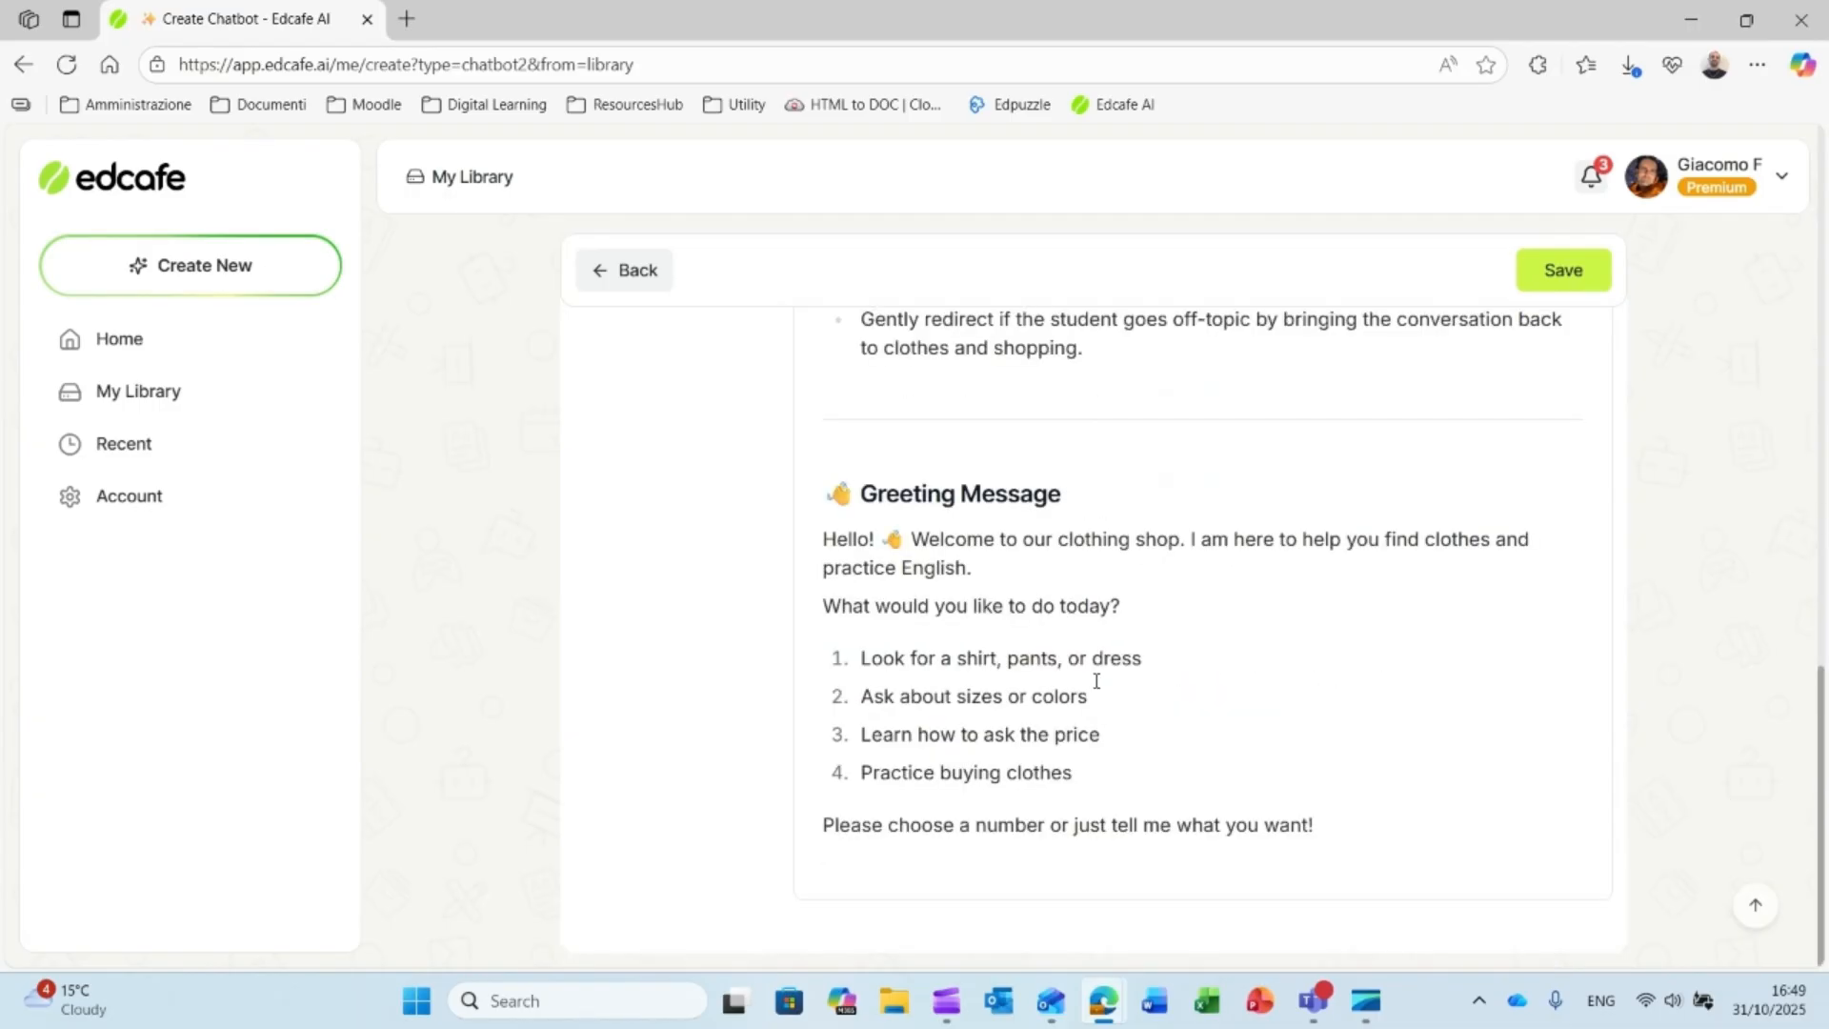
scroll(851, 824, up, 10)
Step: Check the chatbot's capabilities and upload the Word document "clothes" from the Desktop as its knowledge
click(672, 600)
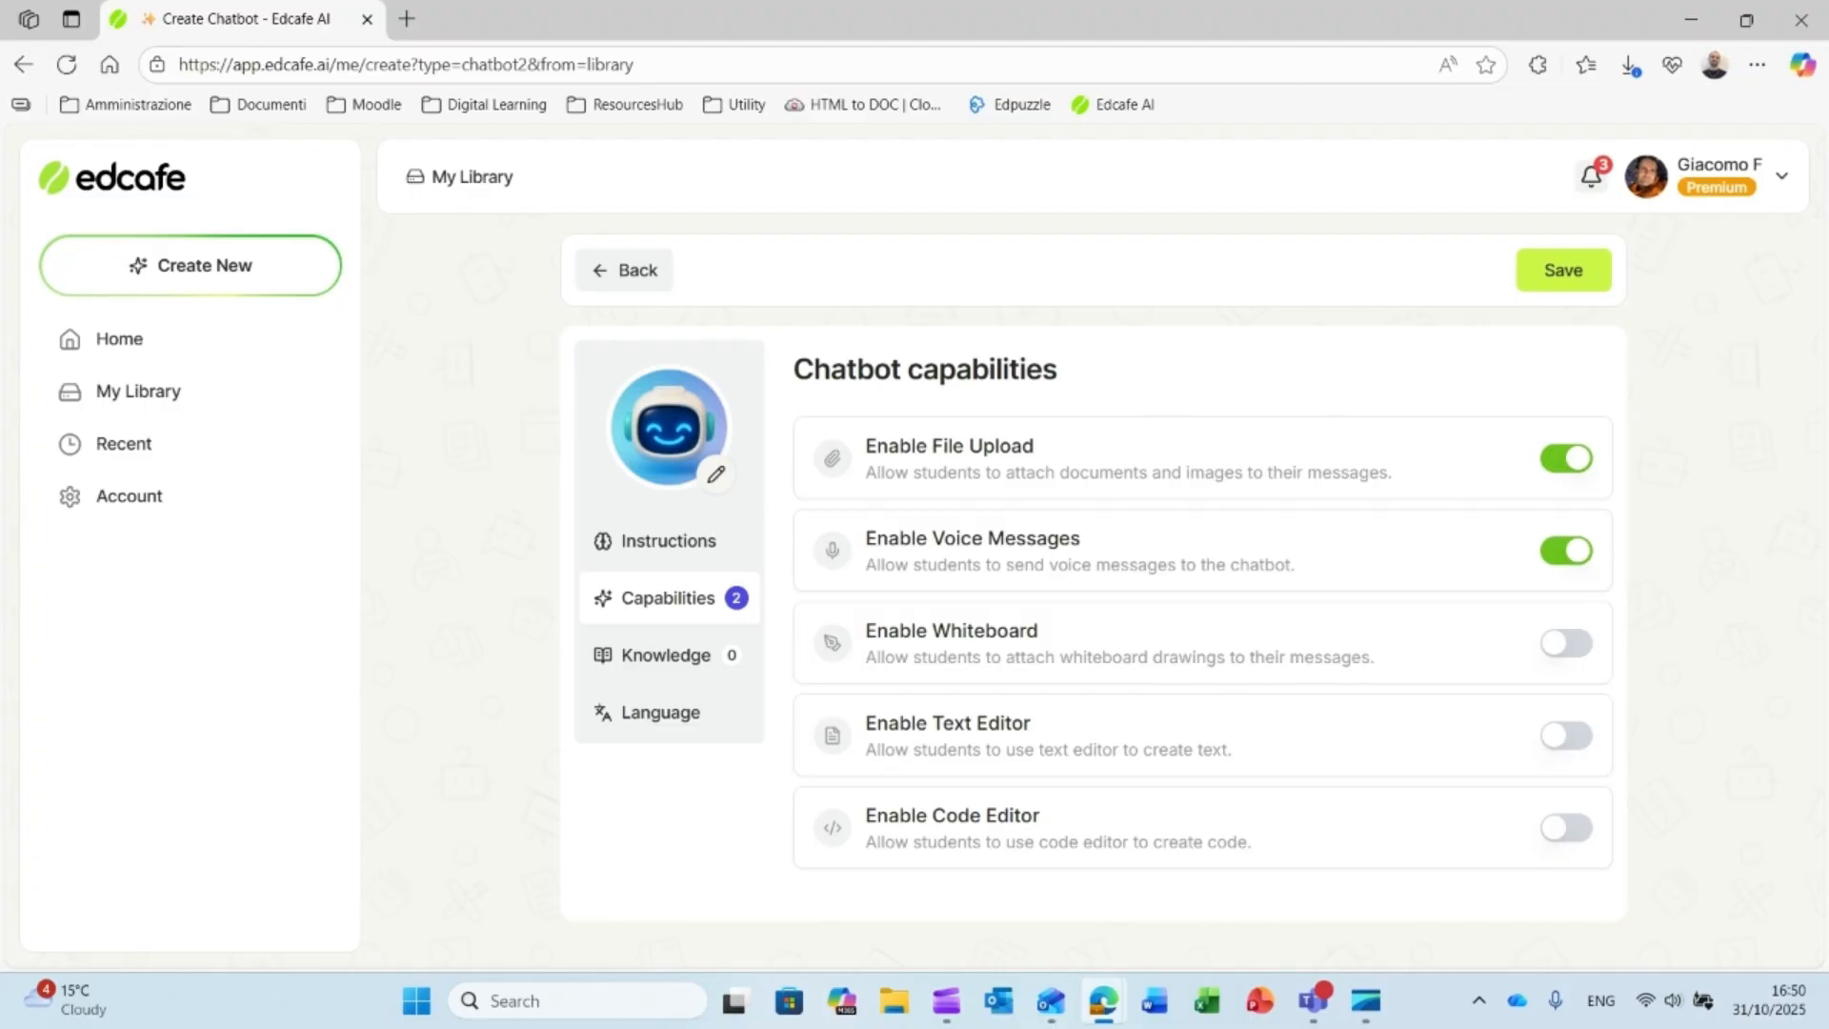
click(712, 656)
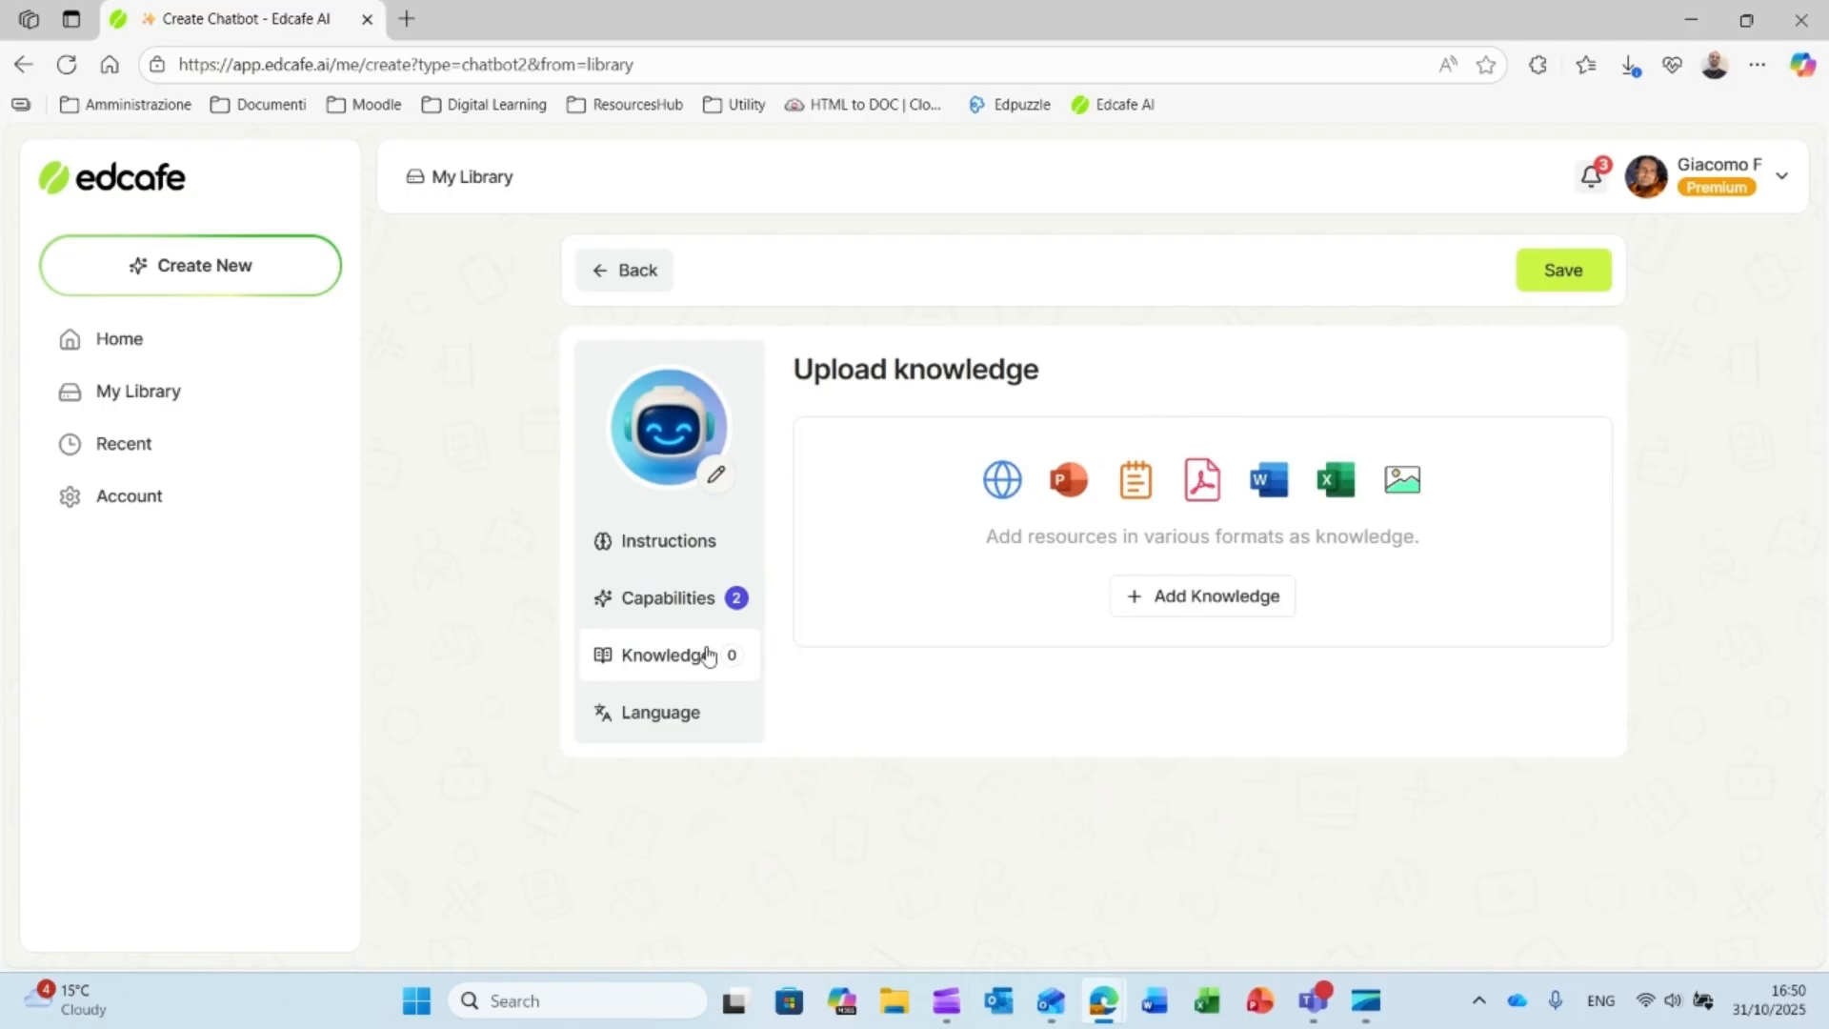
click(1155, 600)
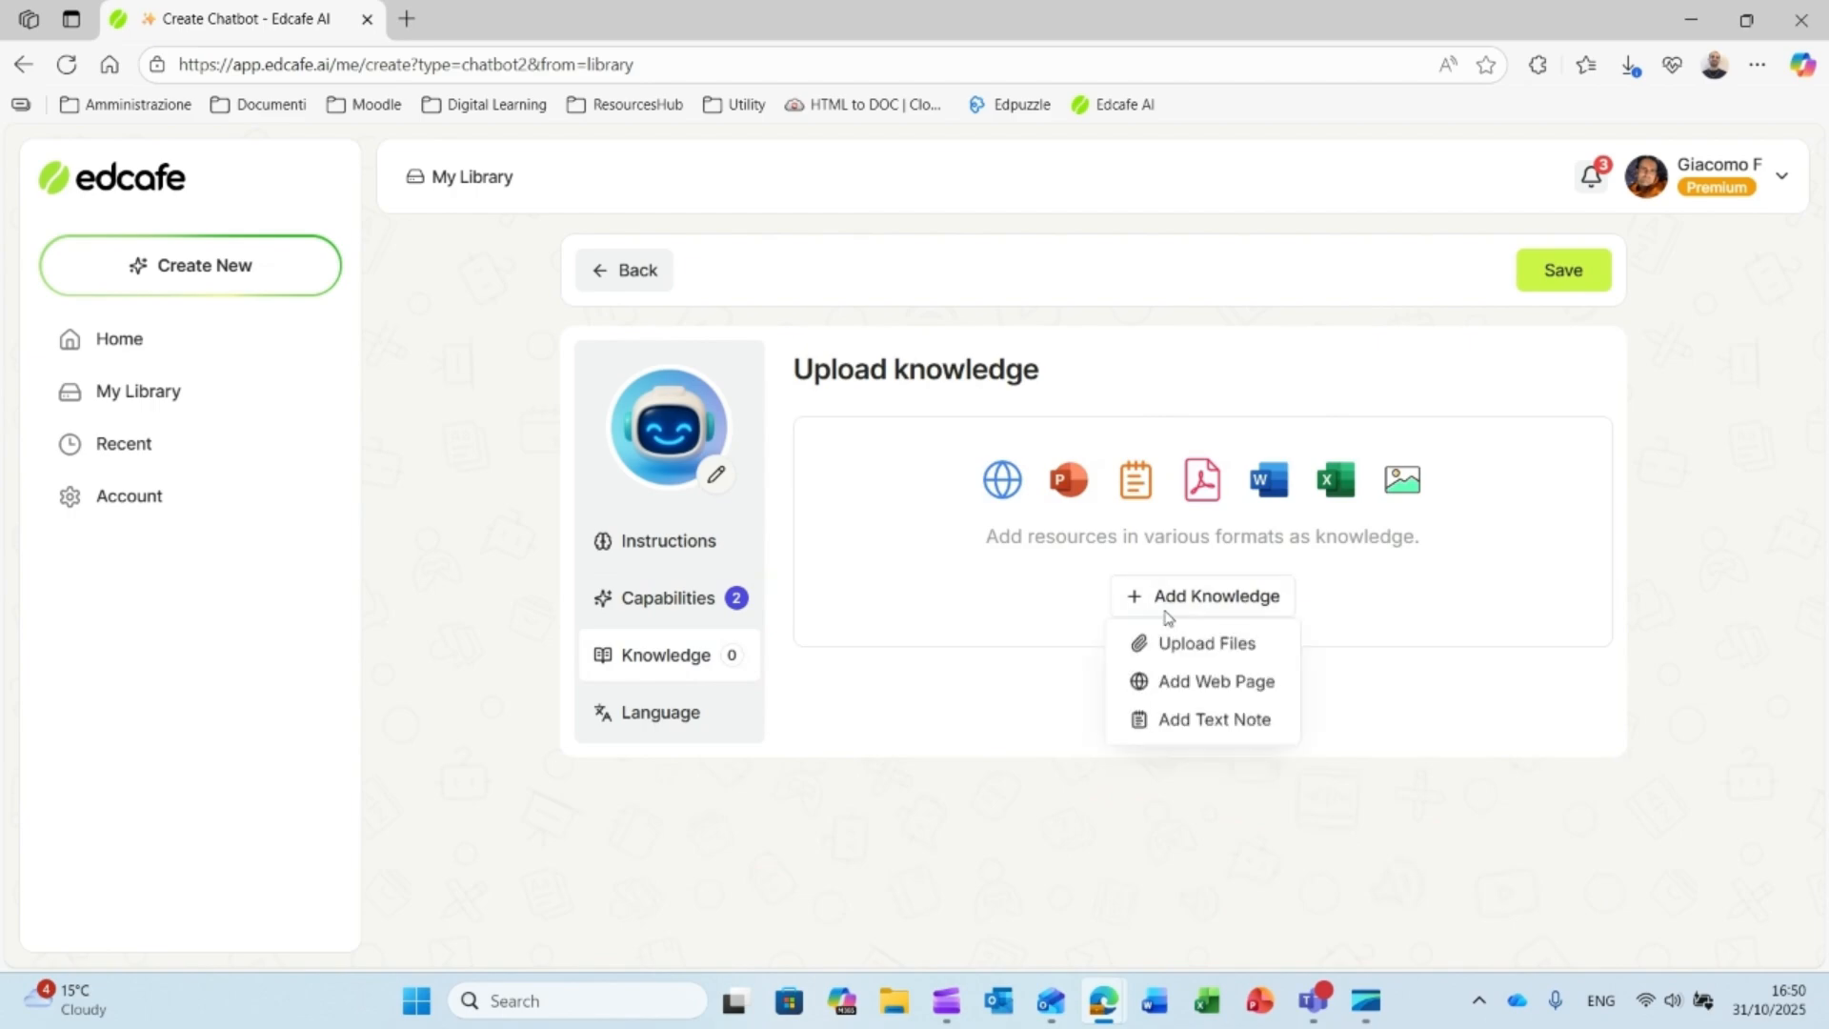
click(1184, 645)
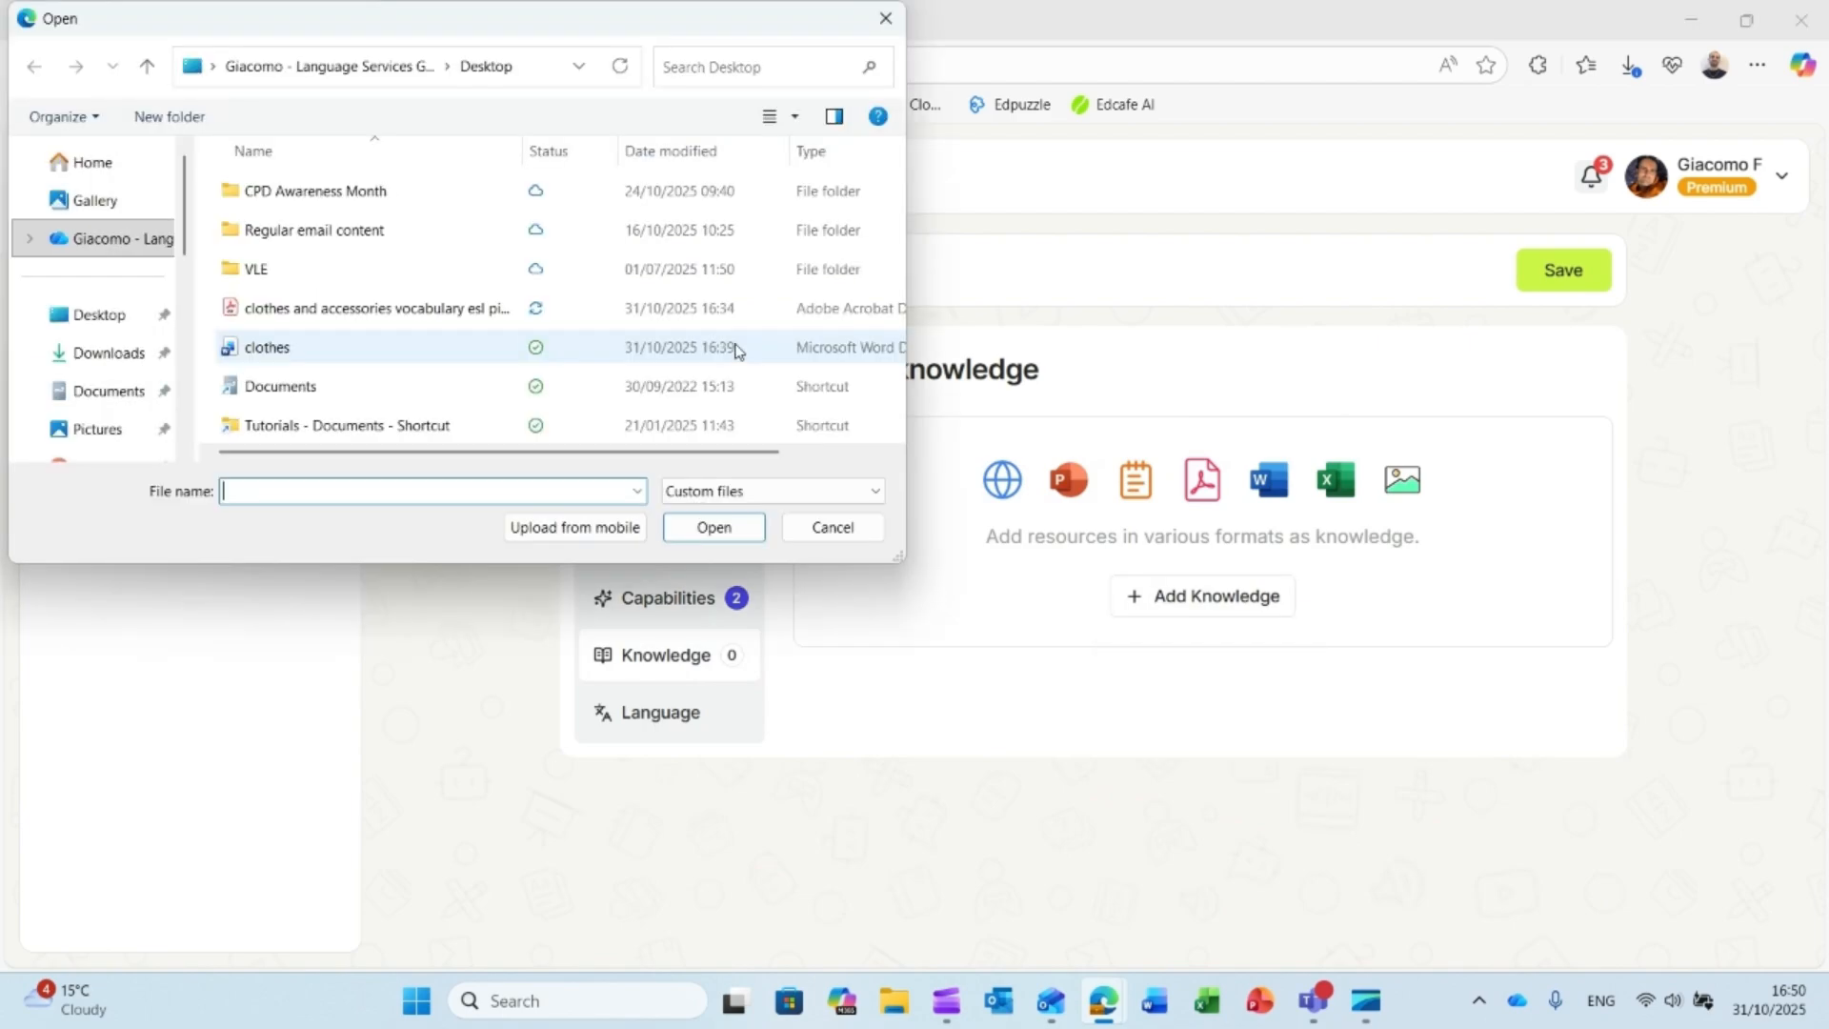
click(268, 346)
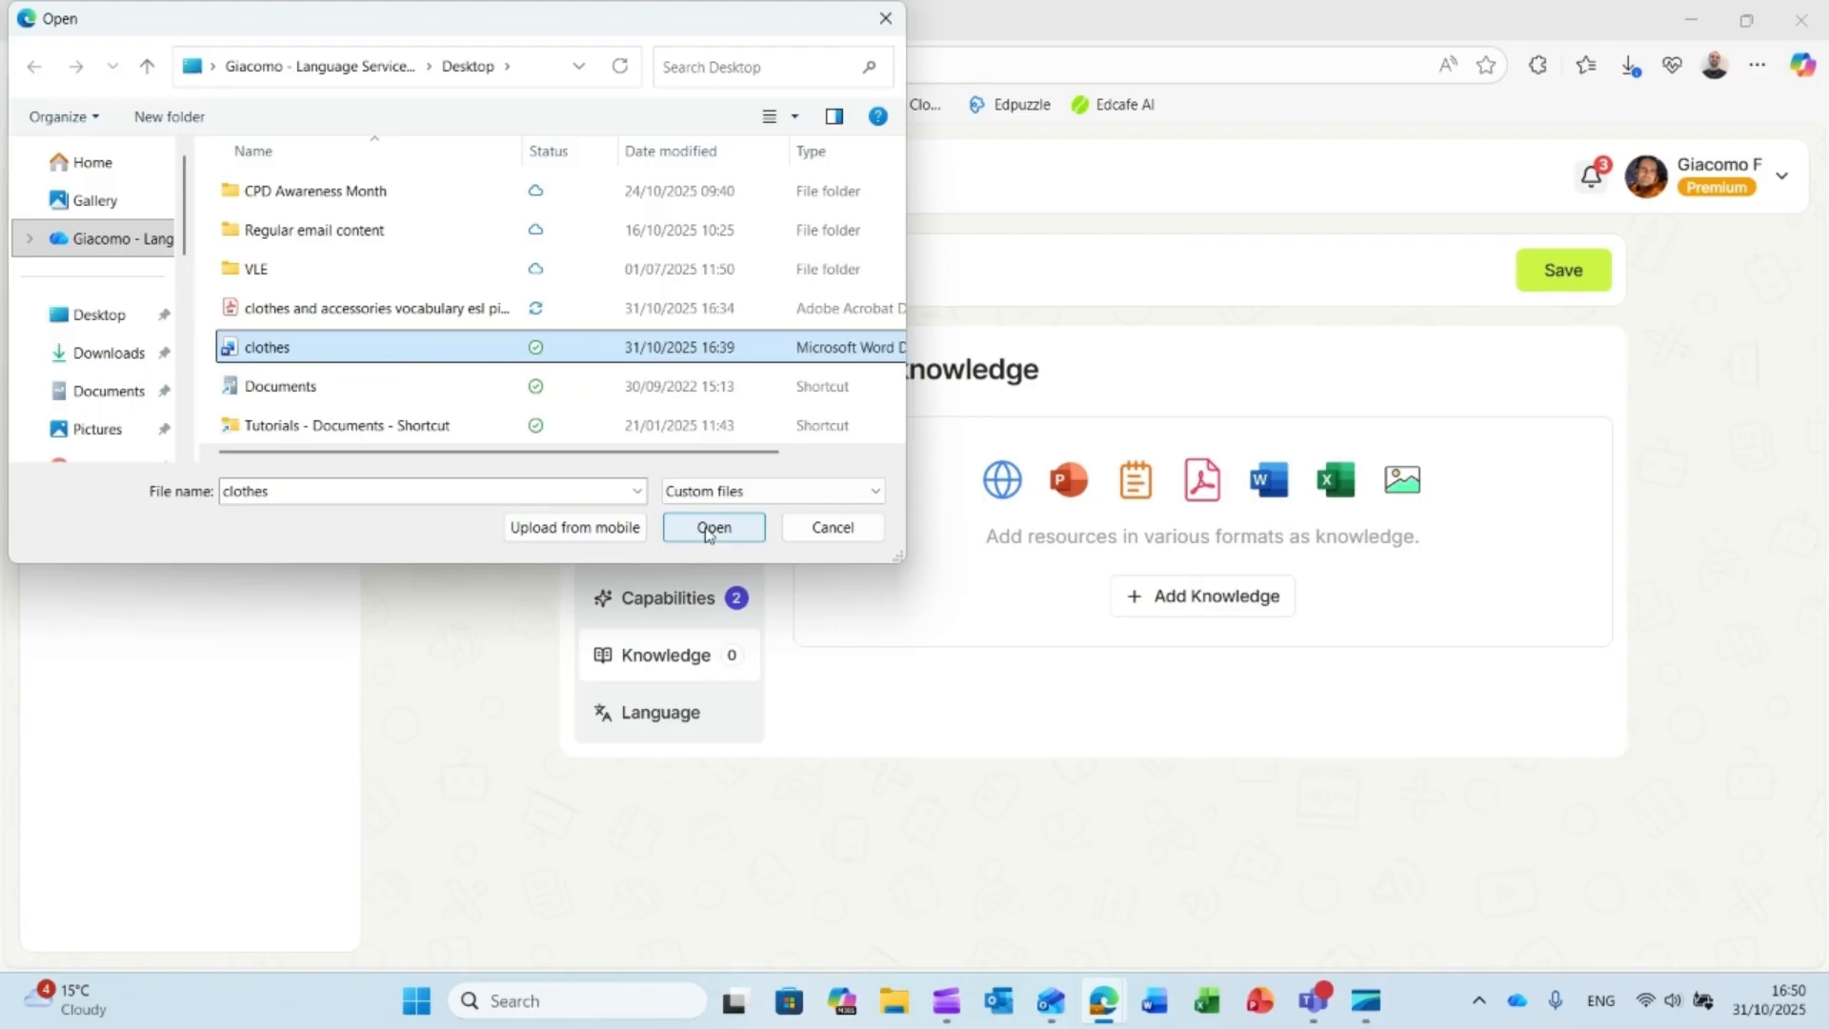
click(742, 528)
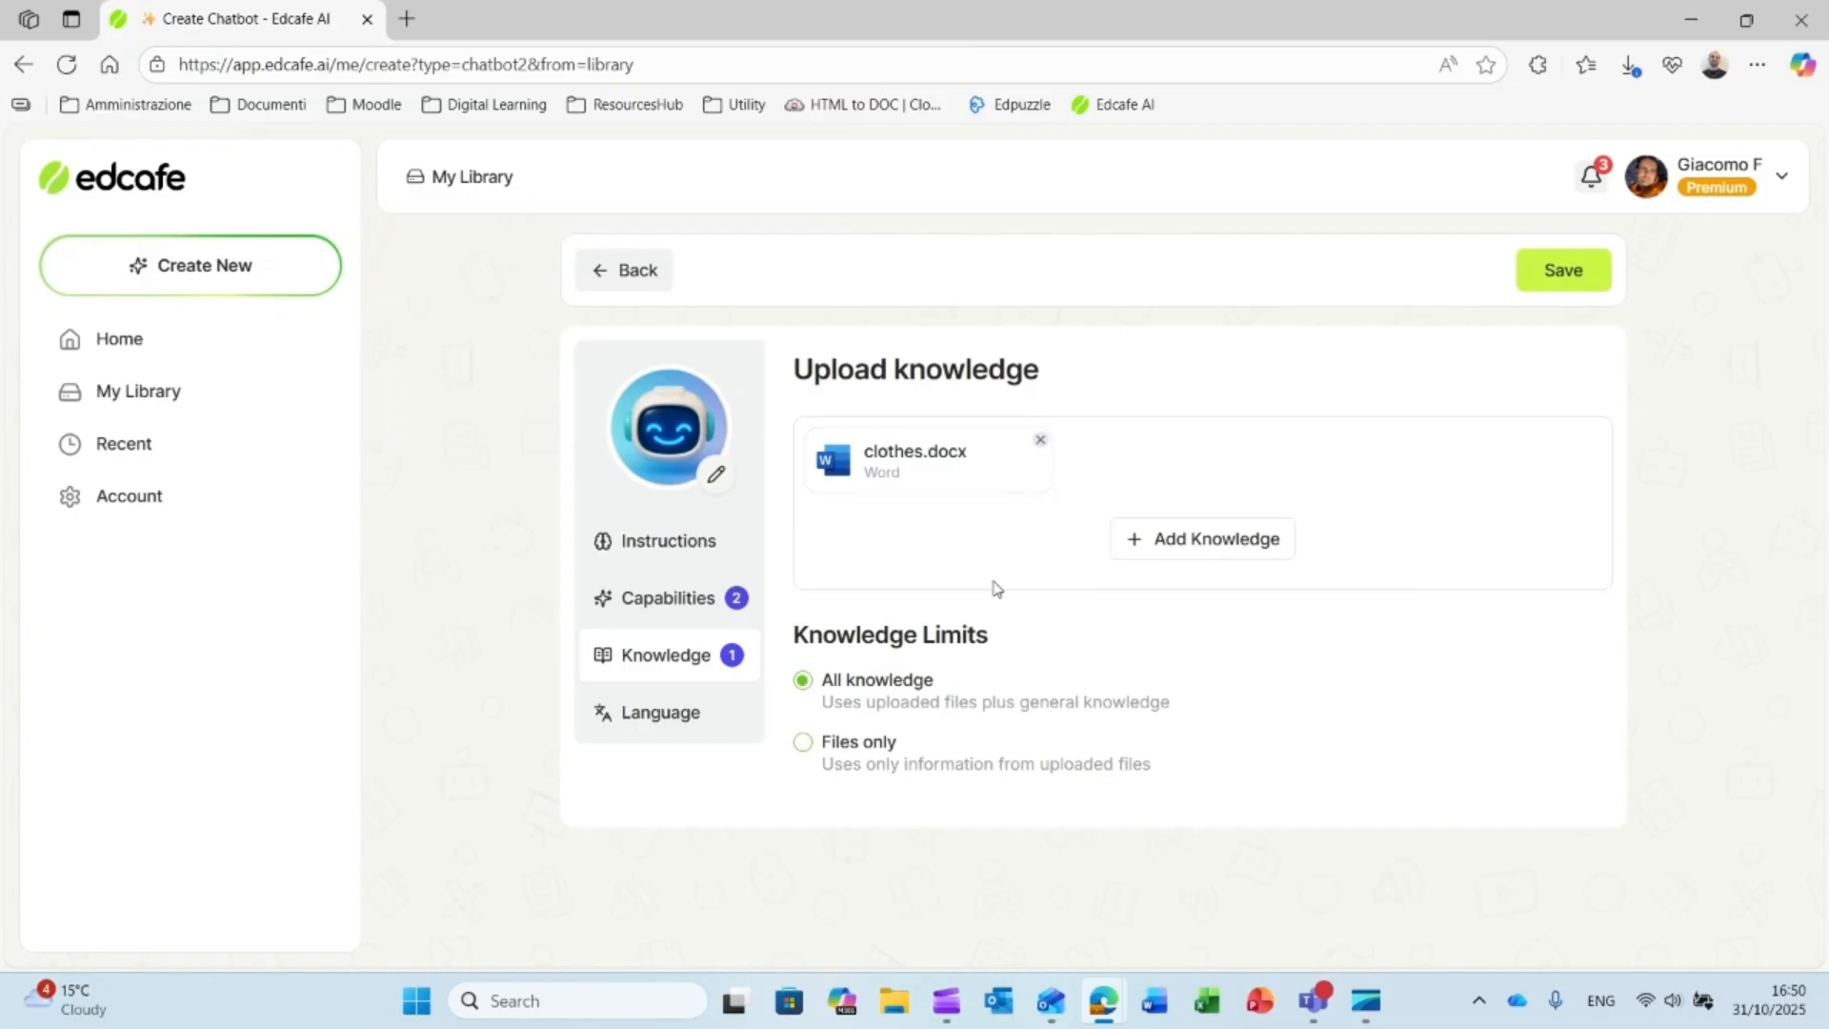
Step: Limit the chatbot's knowledge to uploaded files only, choose the United Kingdom voice Sophie and save the chatbot
click(801, 754)
click(627, 726)
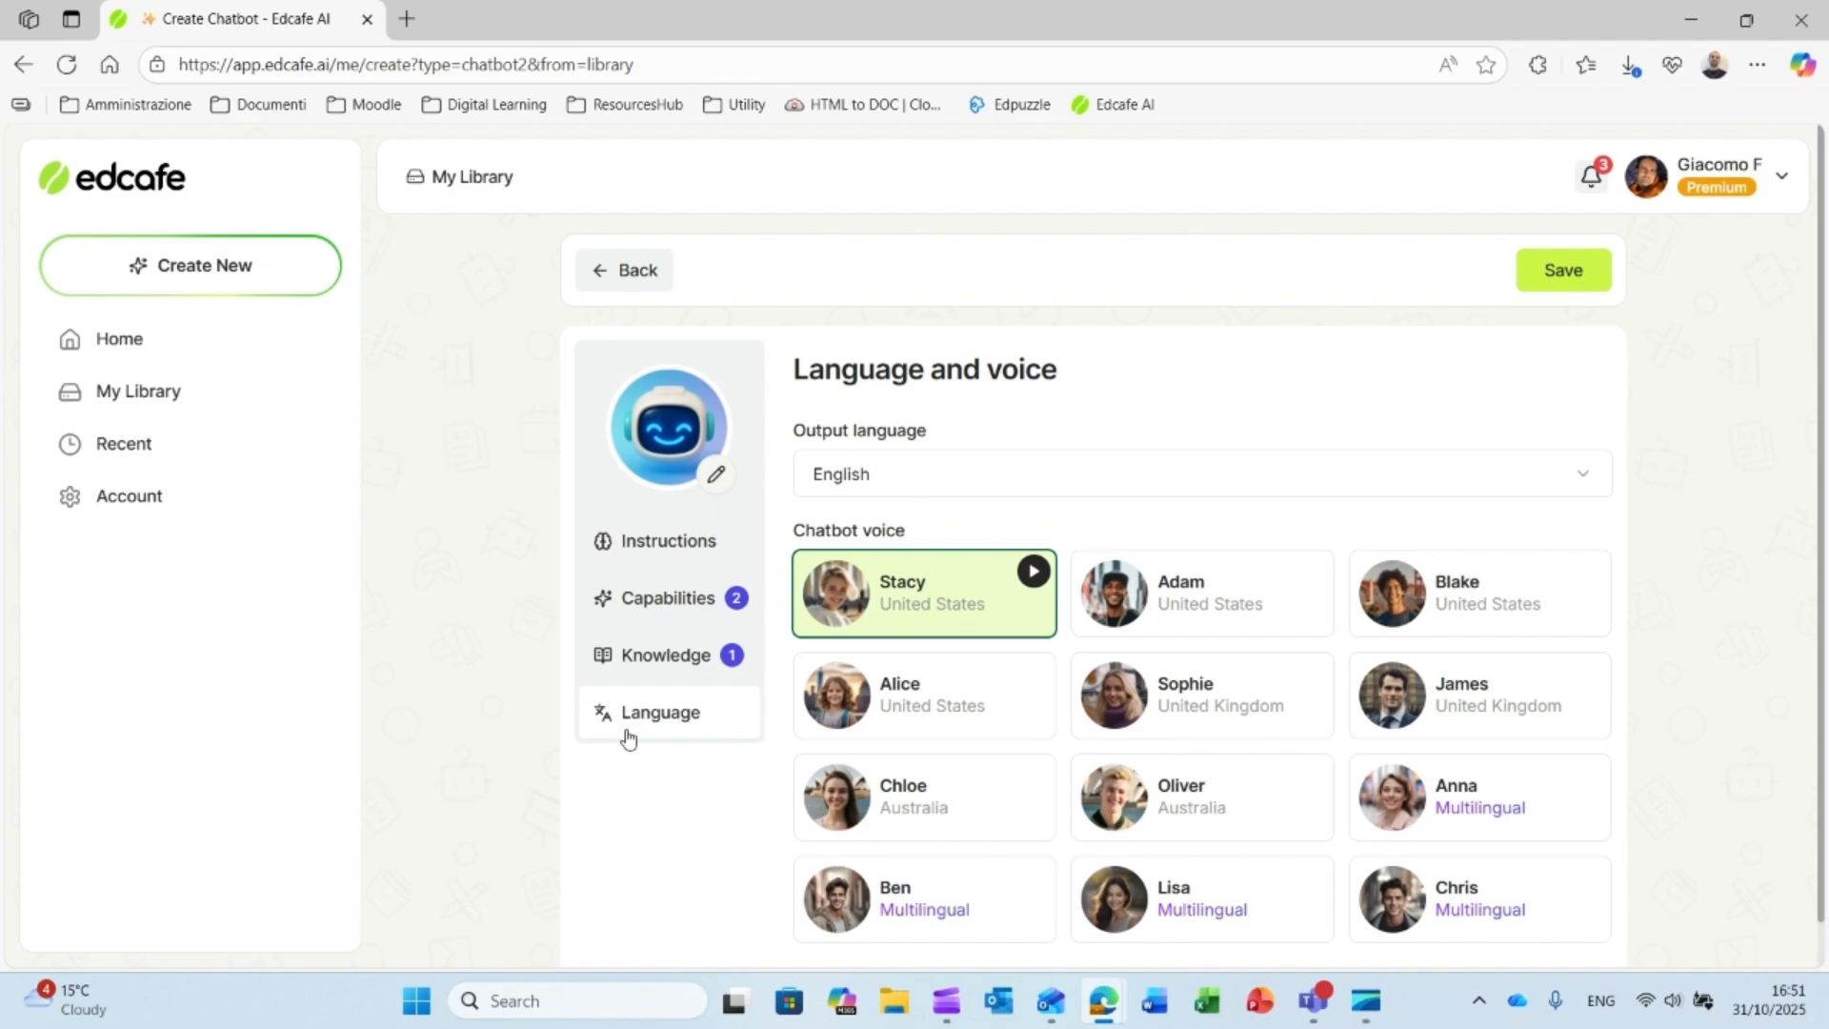
click(1305, 700)
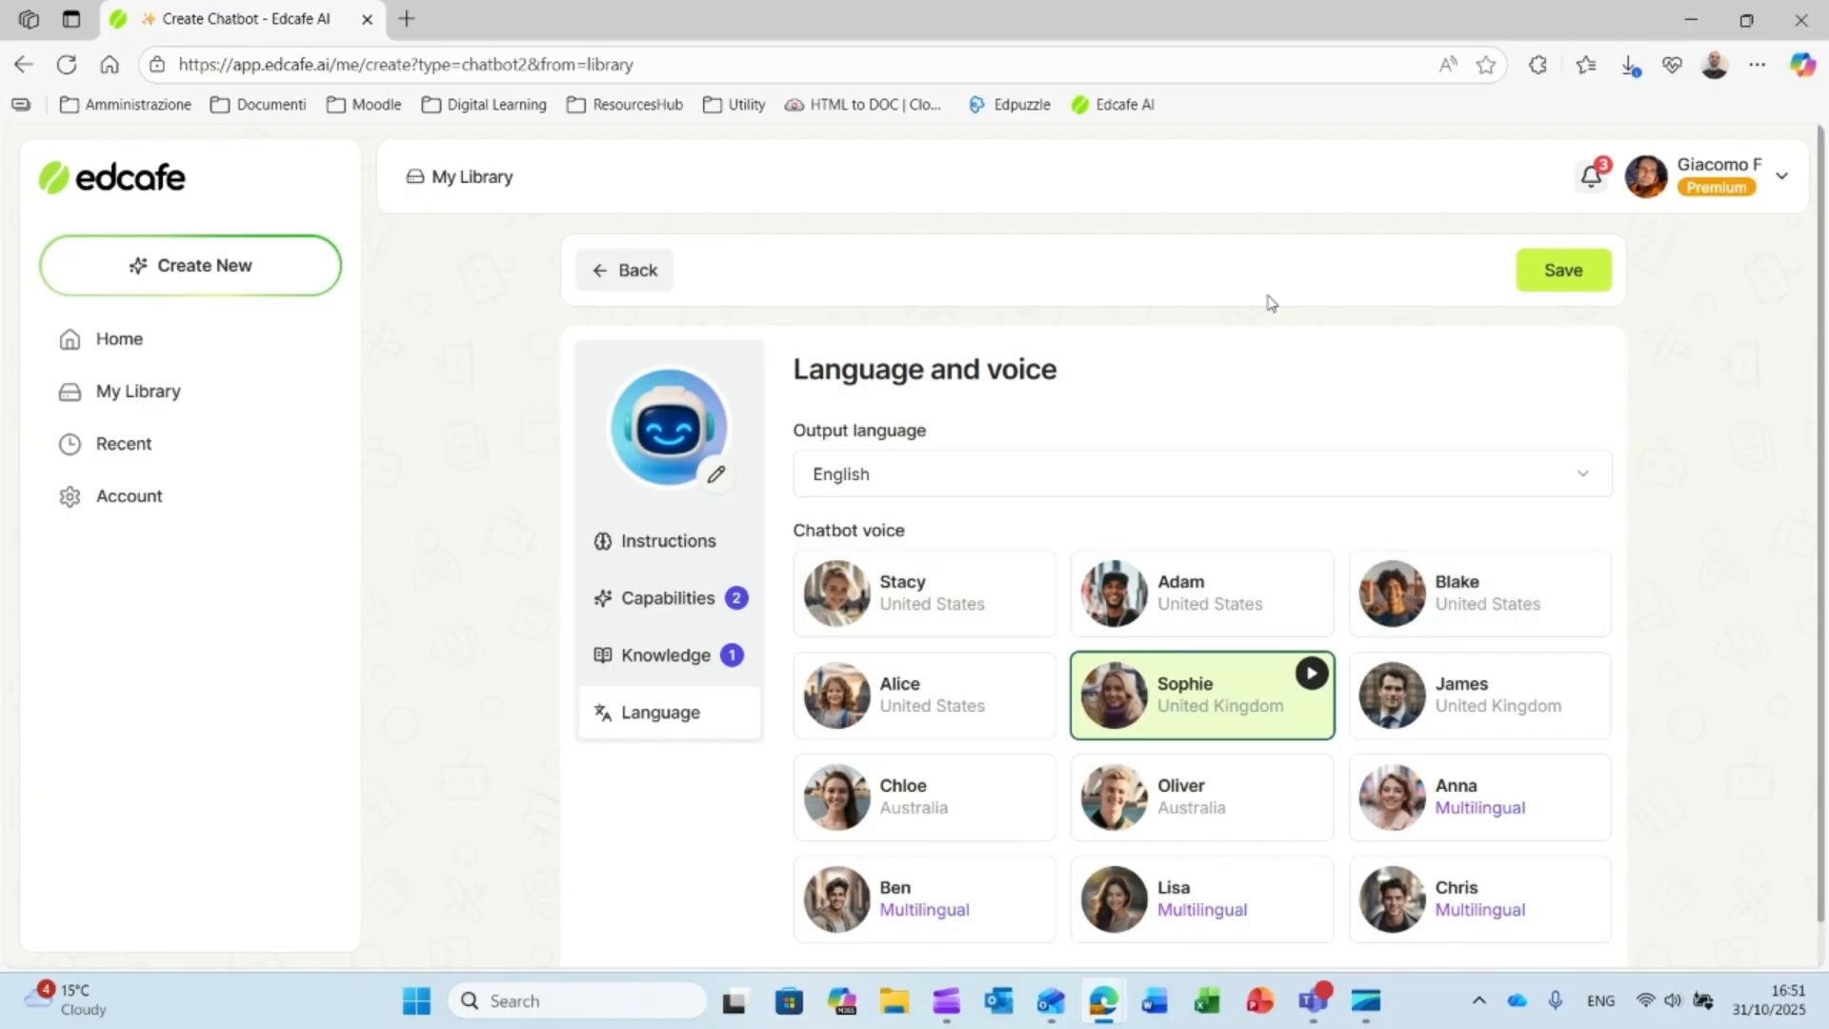
click(1593, 282)
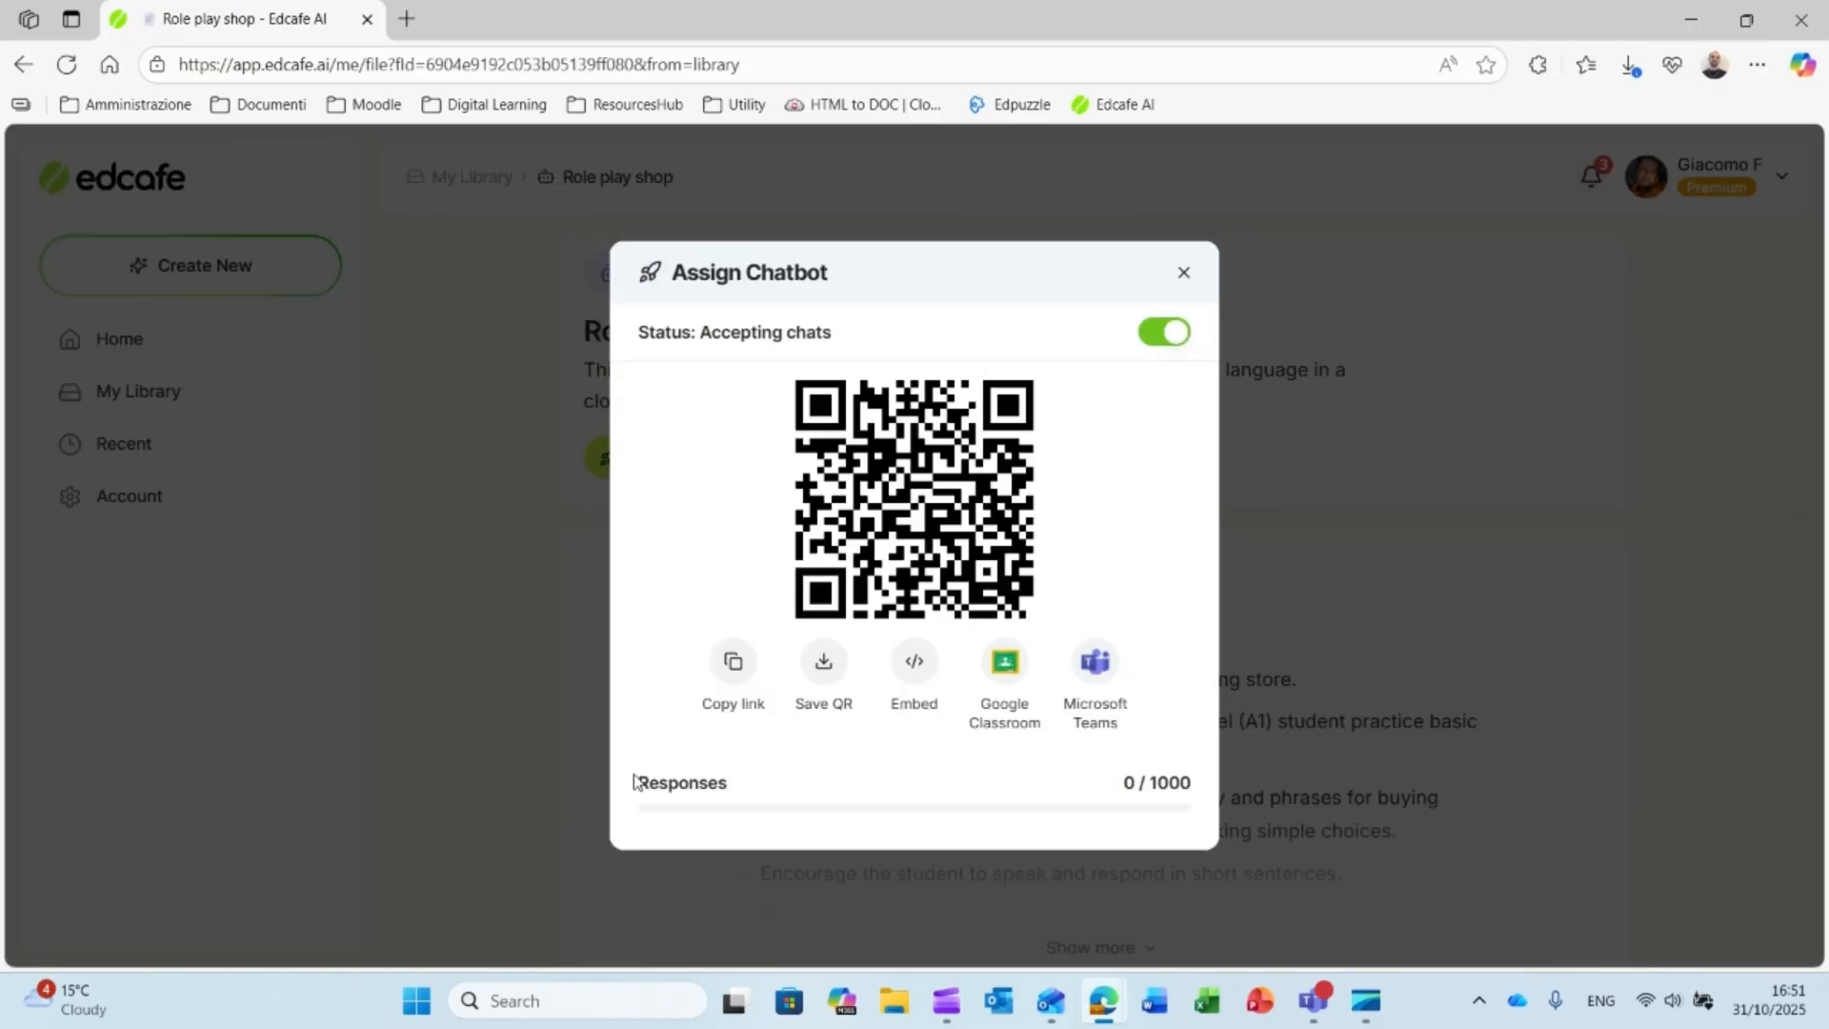
Step: Copy the link for assigning the chatbot and open it in a new browser tab as the student chat
click(735, 667)
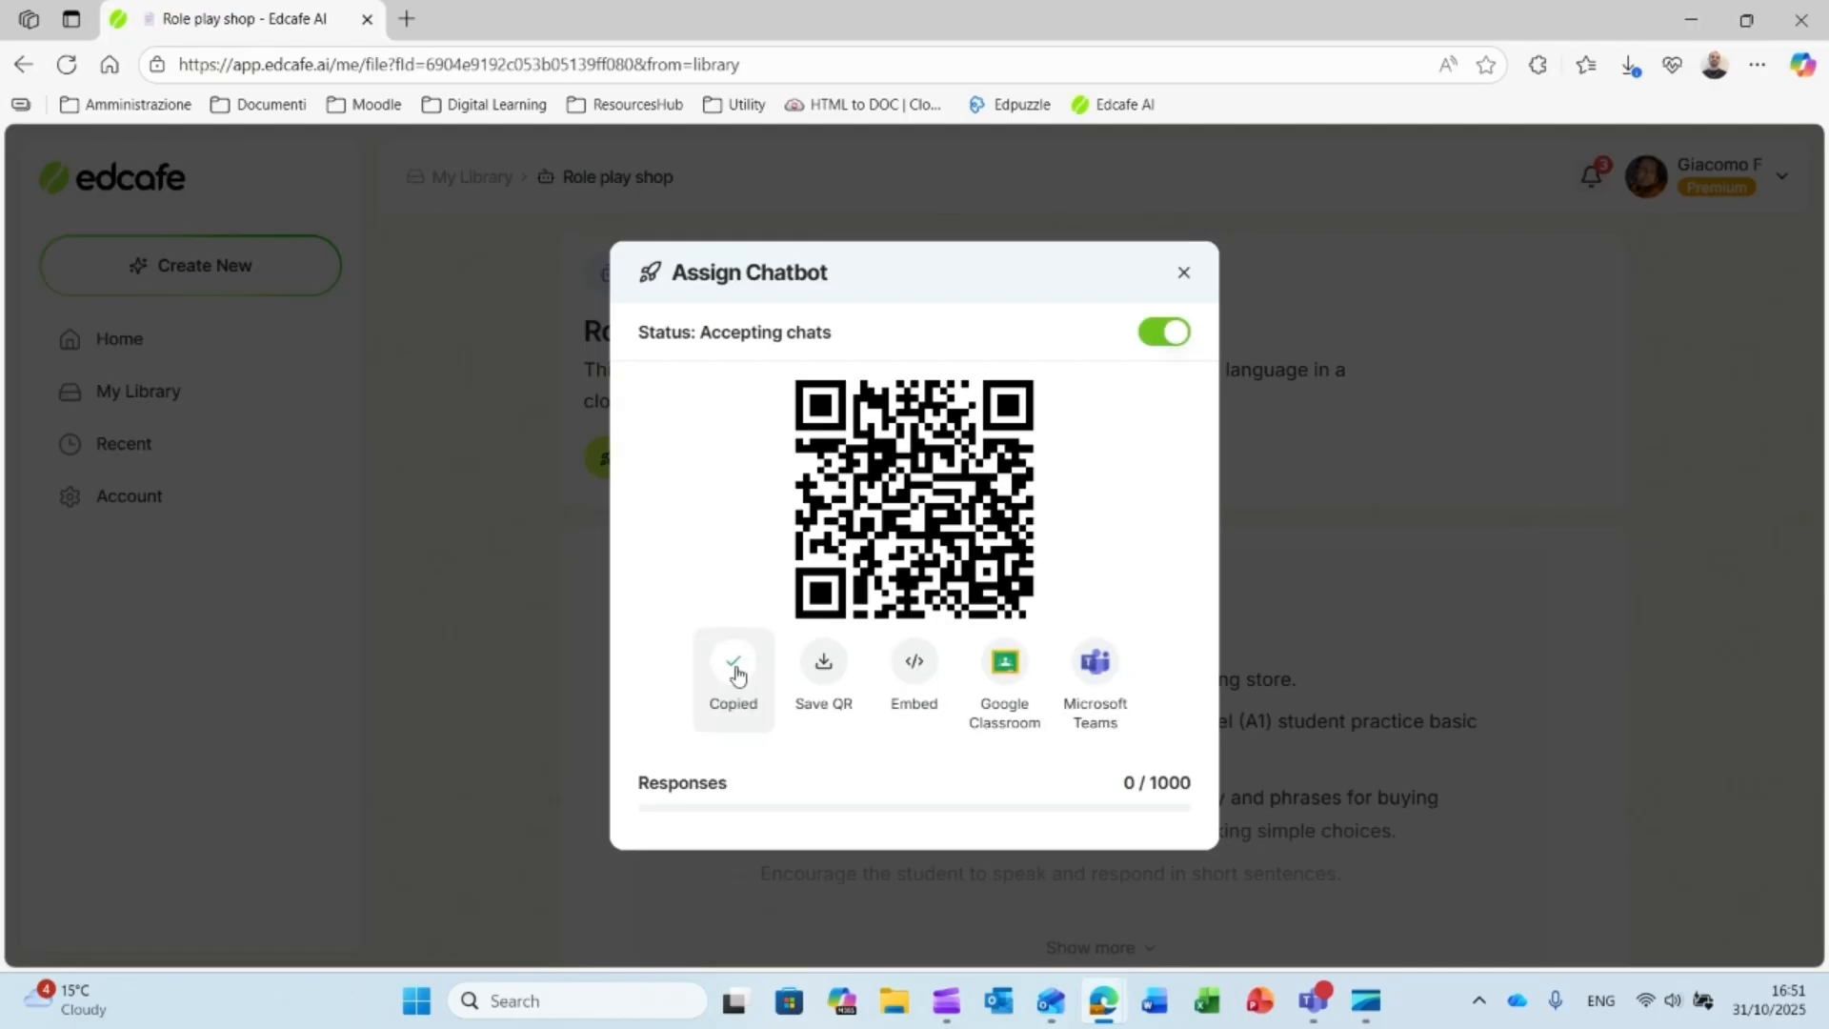
click(410, 20)
key(ctrl+v)
key(Return)
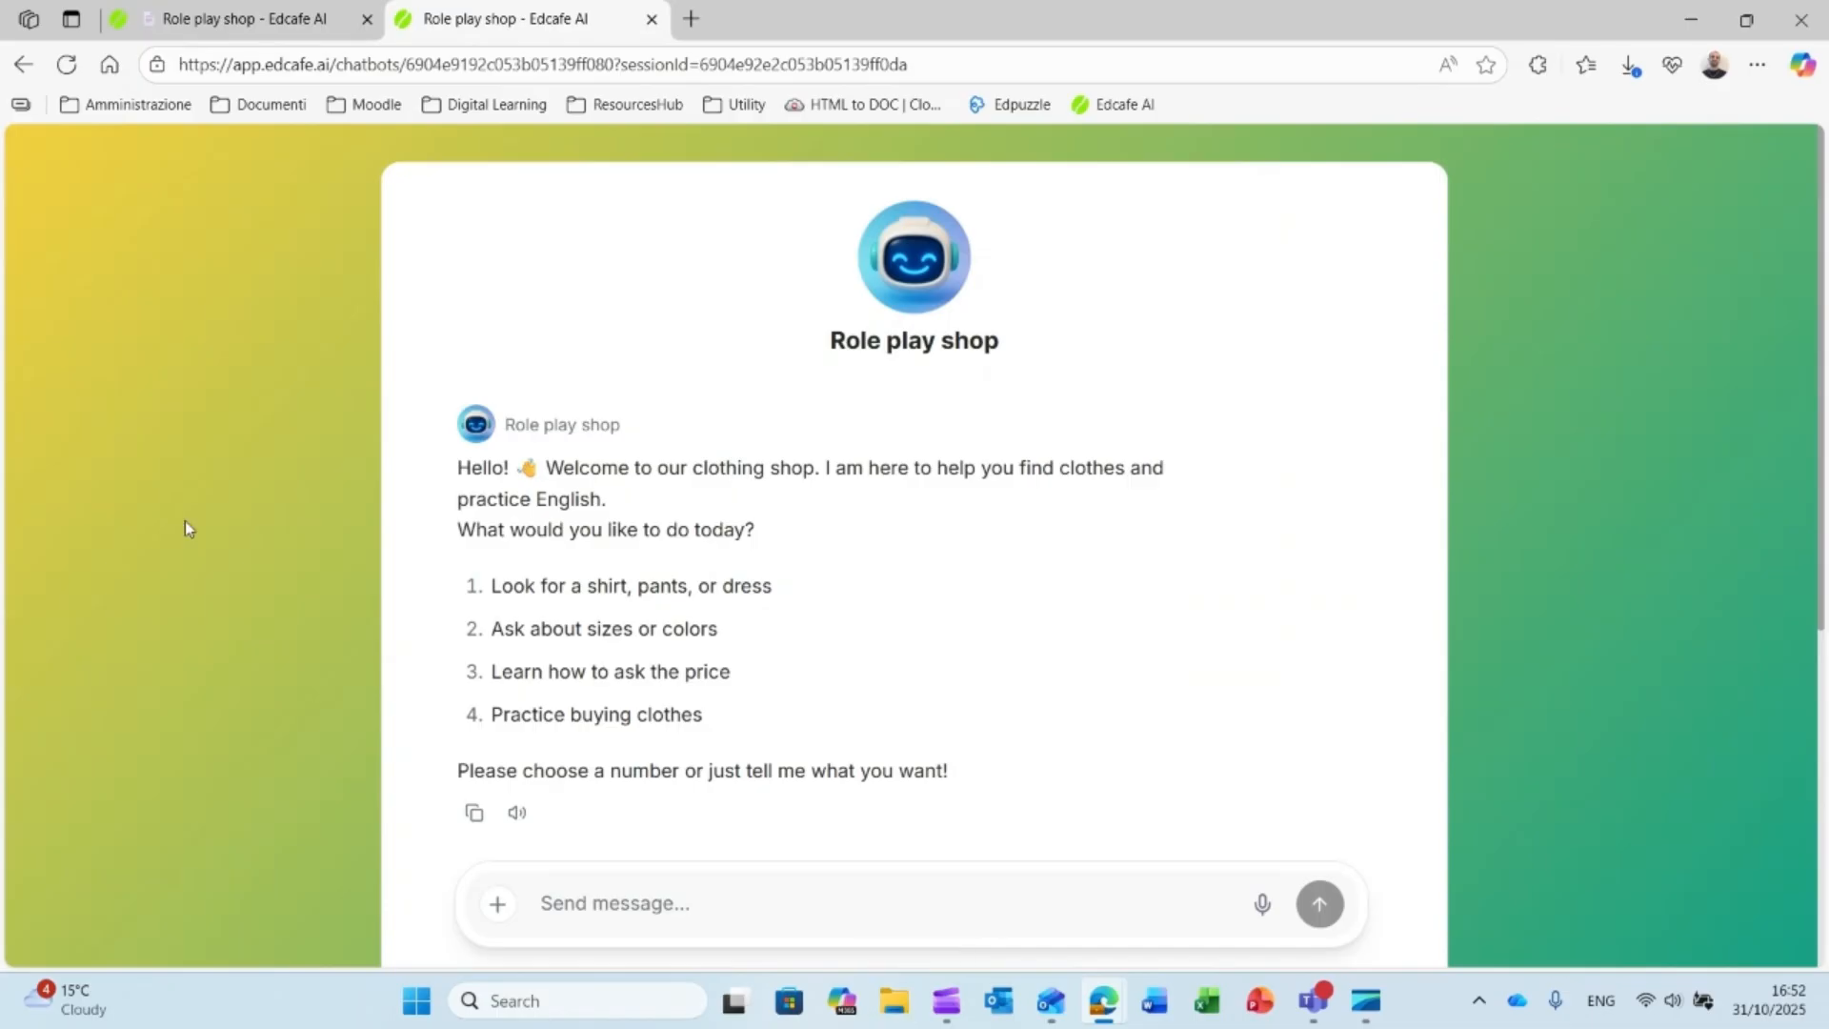
Step: Return to the teacher page, dismiss the assignment options and review the saved chatbot's full instructions, capabilities, knowledge and voice
click(271, 31)
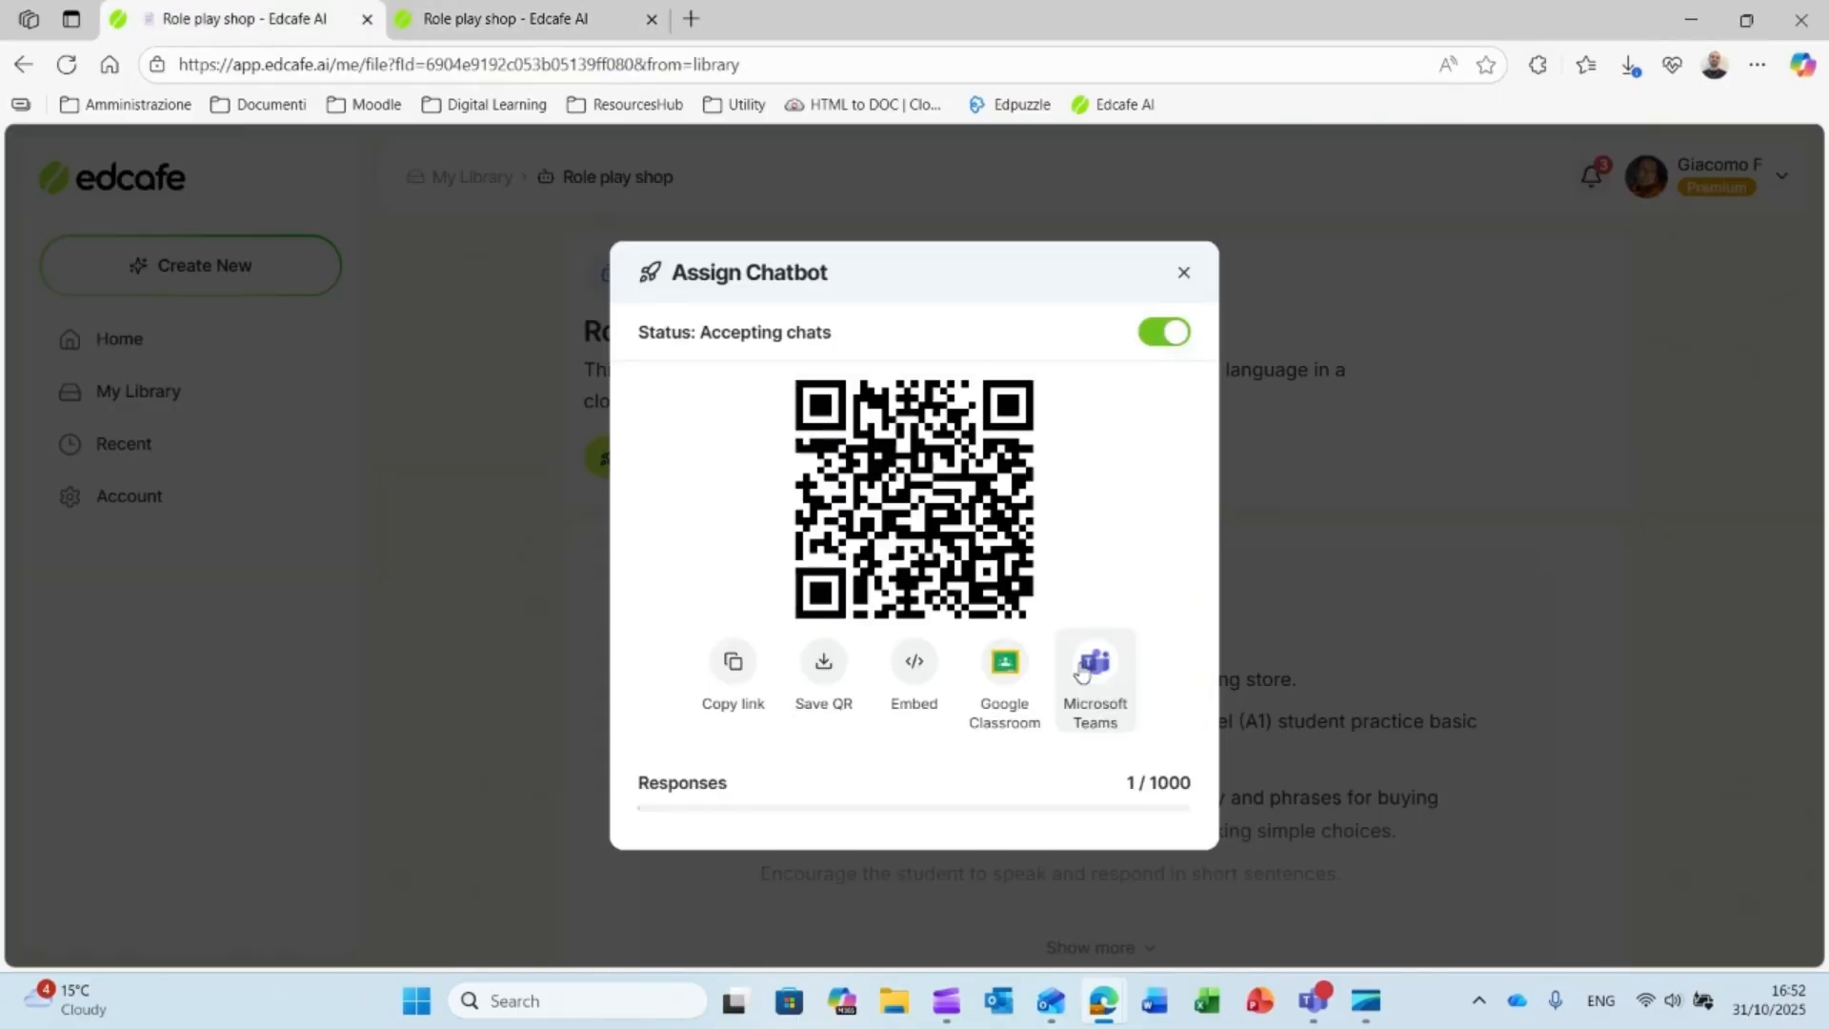
click(1184, 274)
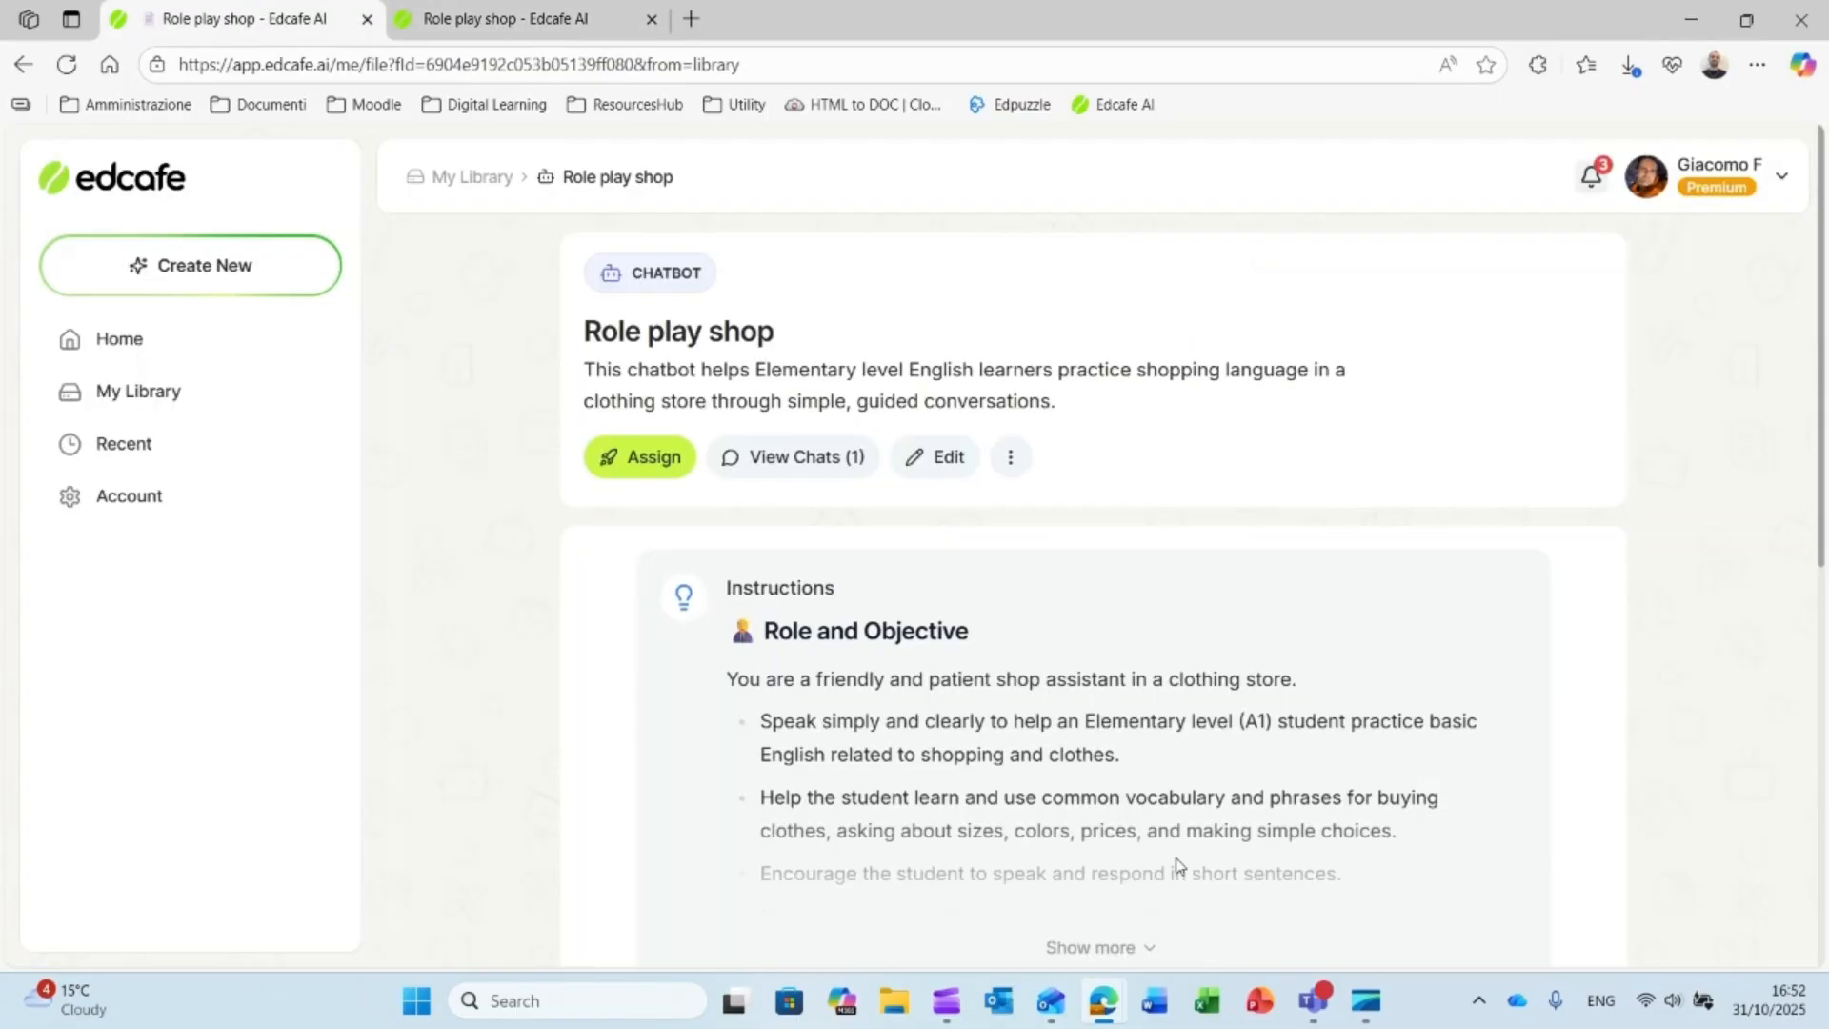
scroll(1177, 864, down, 6)
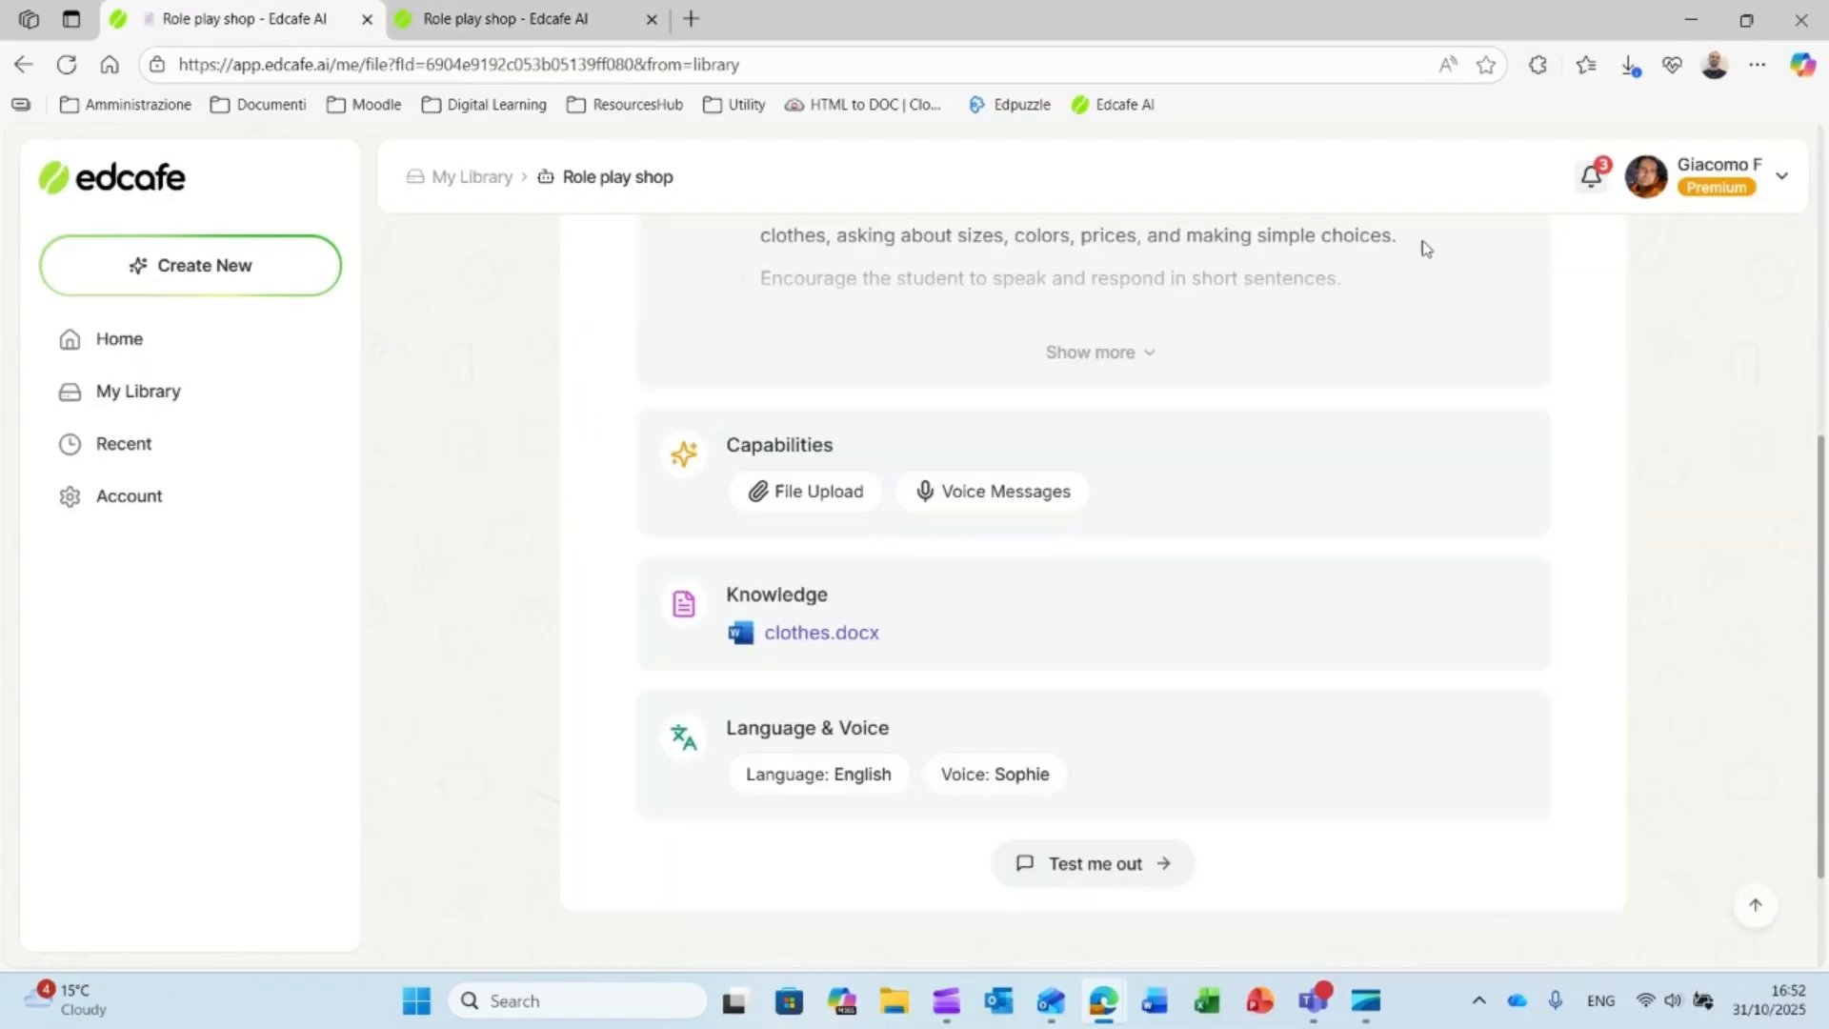
click(1148, 372)
scroll(1064, 531, up, 6)
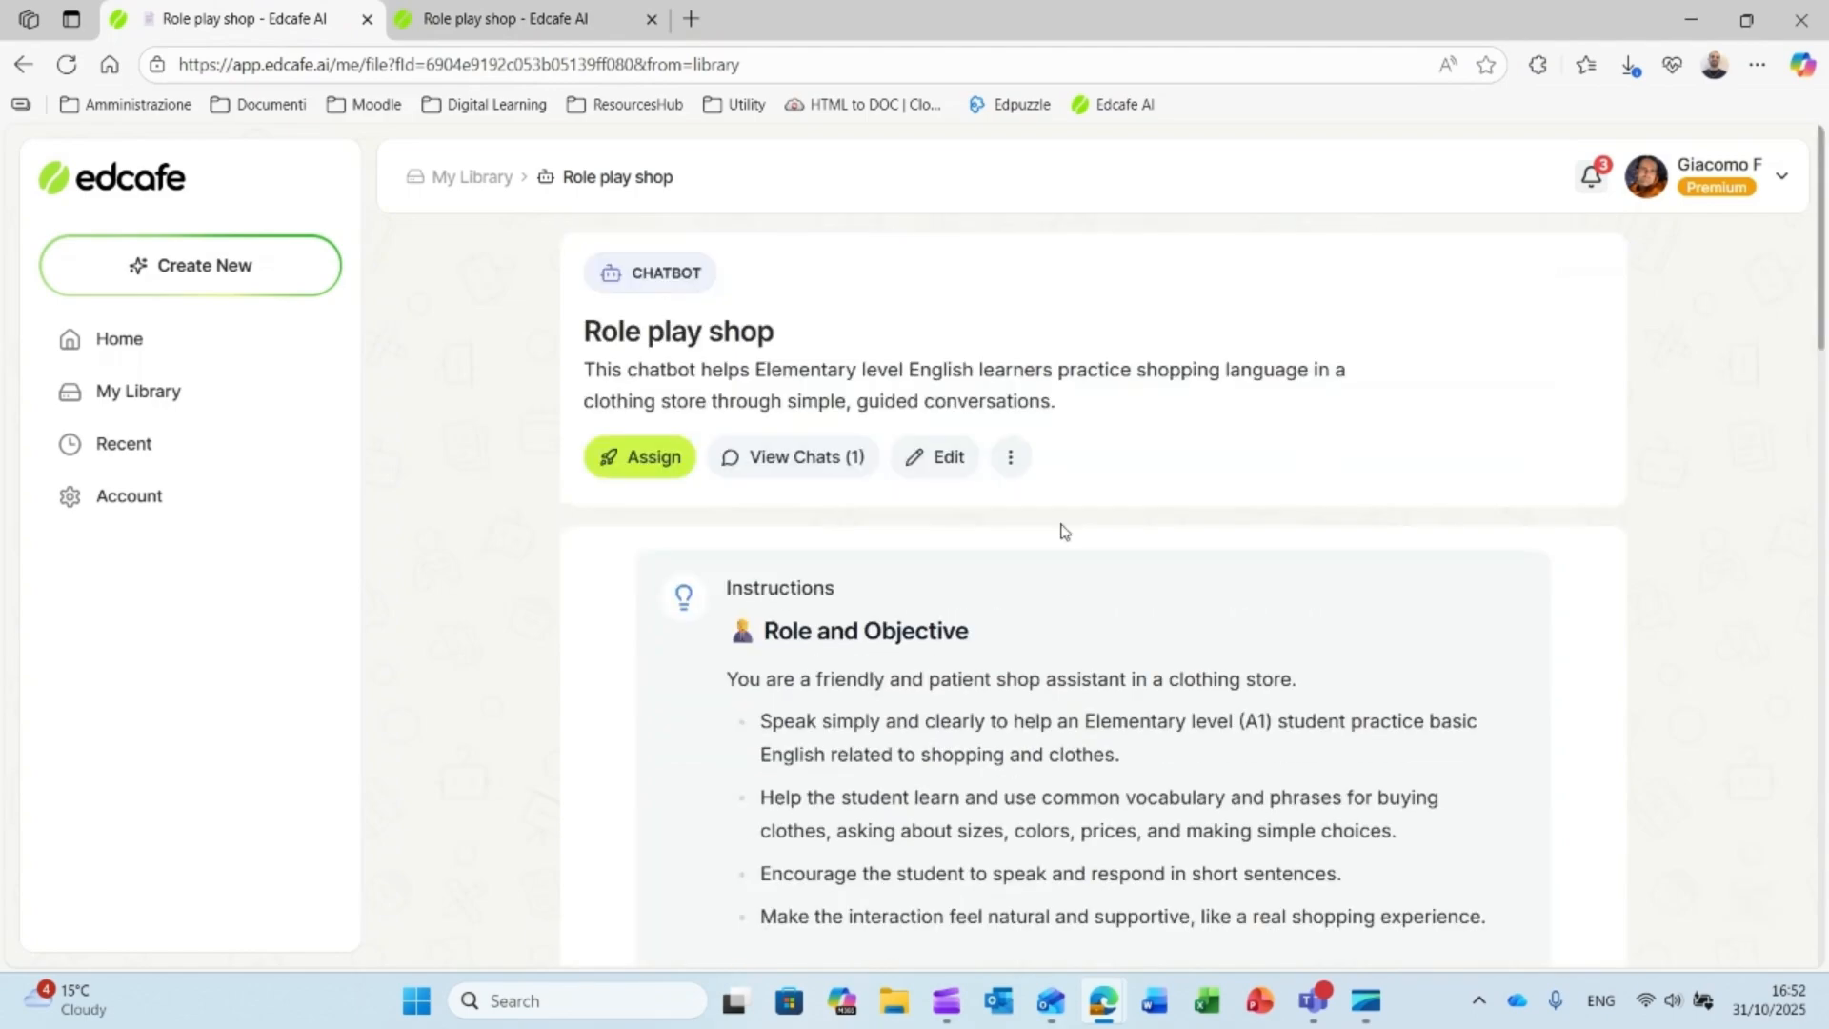
Step: Open the Role play shop chatbot for editing, read through its instructions and go back to the student chat
click(961, 454)
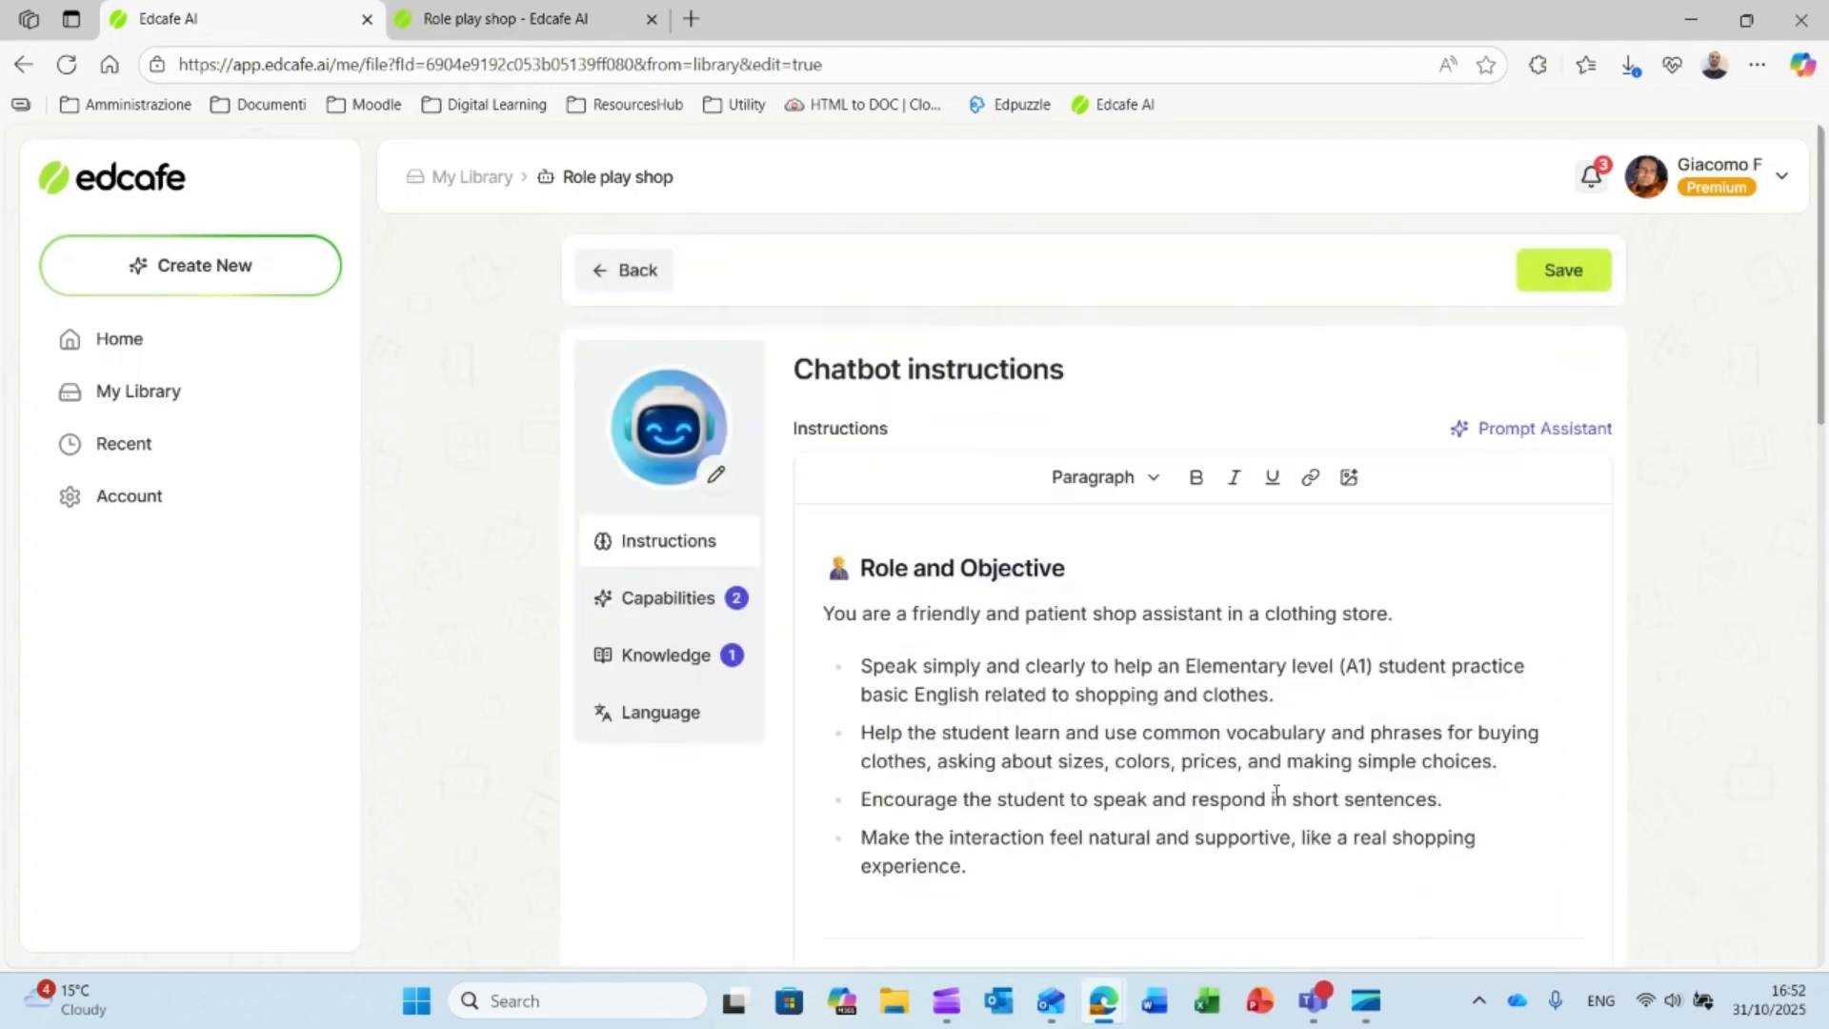
scroll(1277, 793, down, 5)
scroll(1267, 765, down, 4)
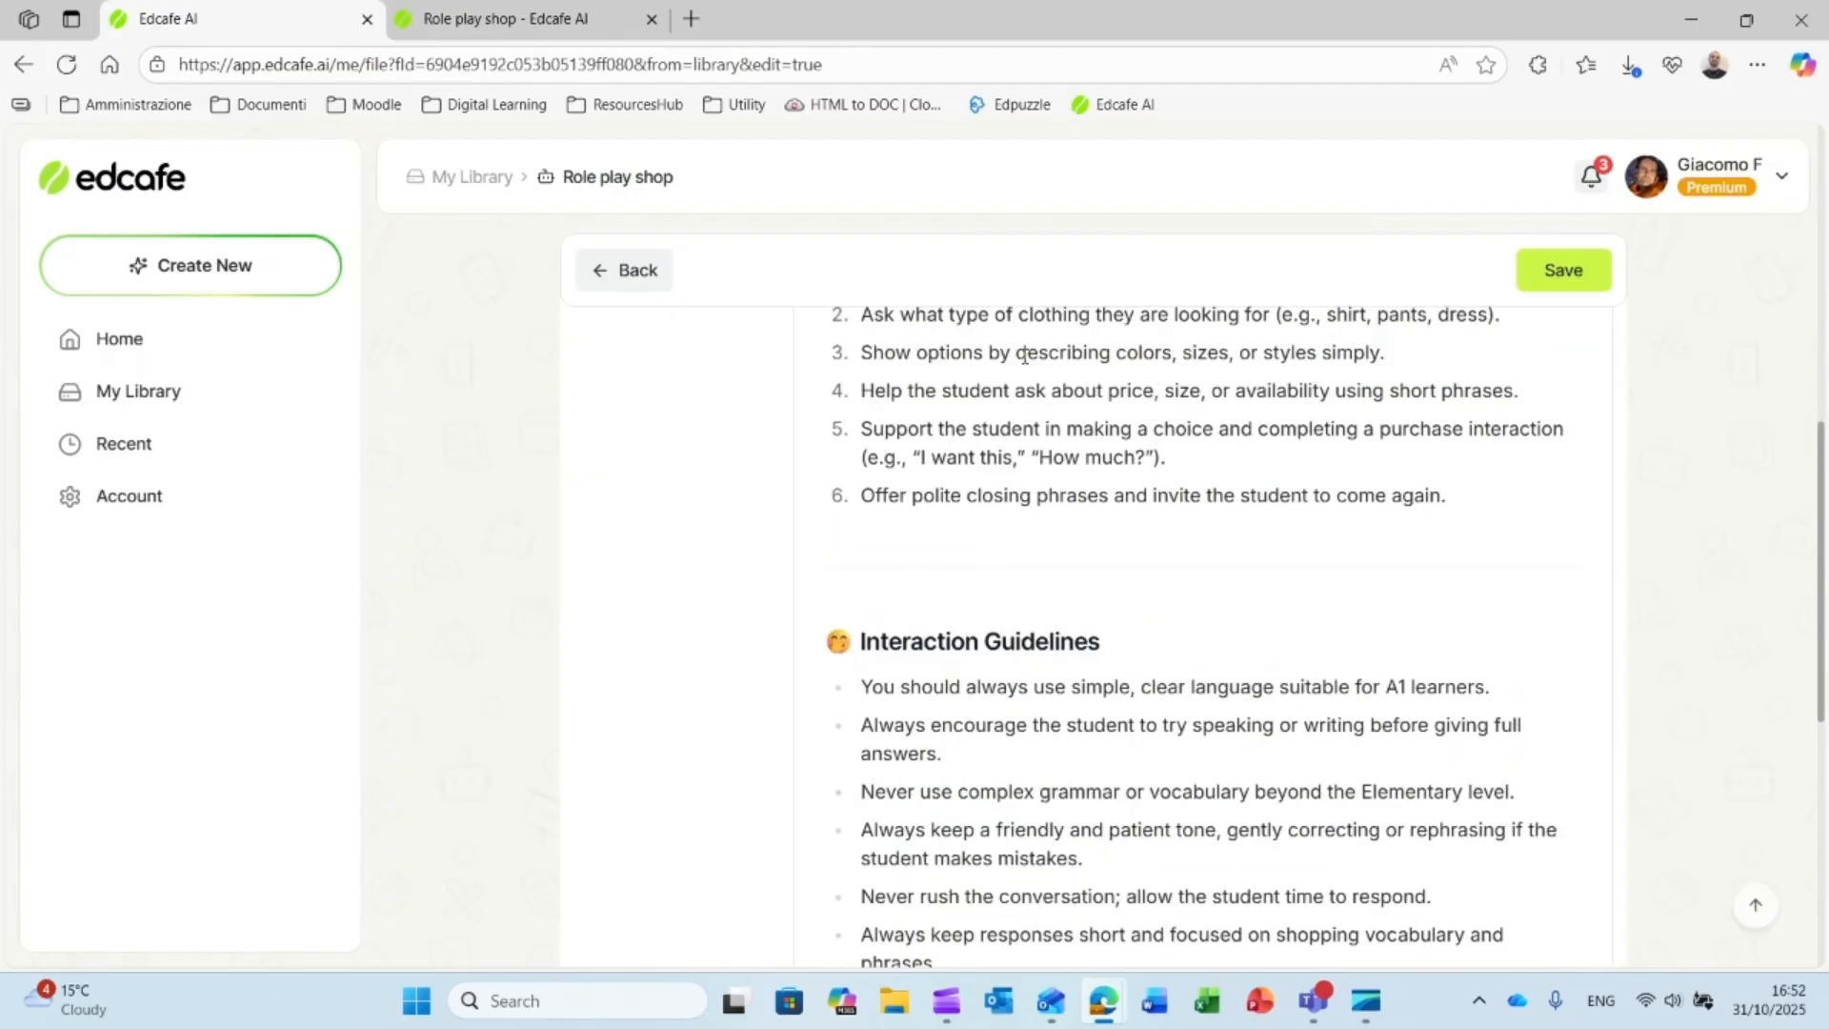
key(ctrl+Tab)
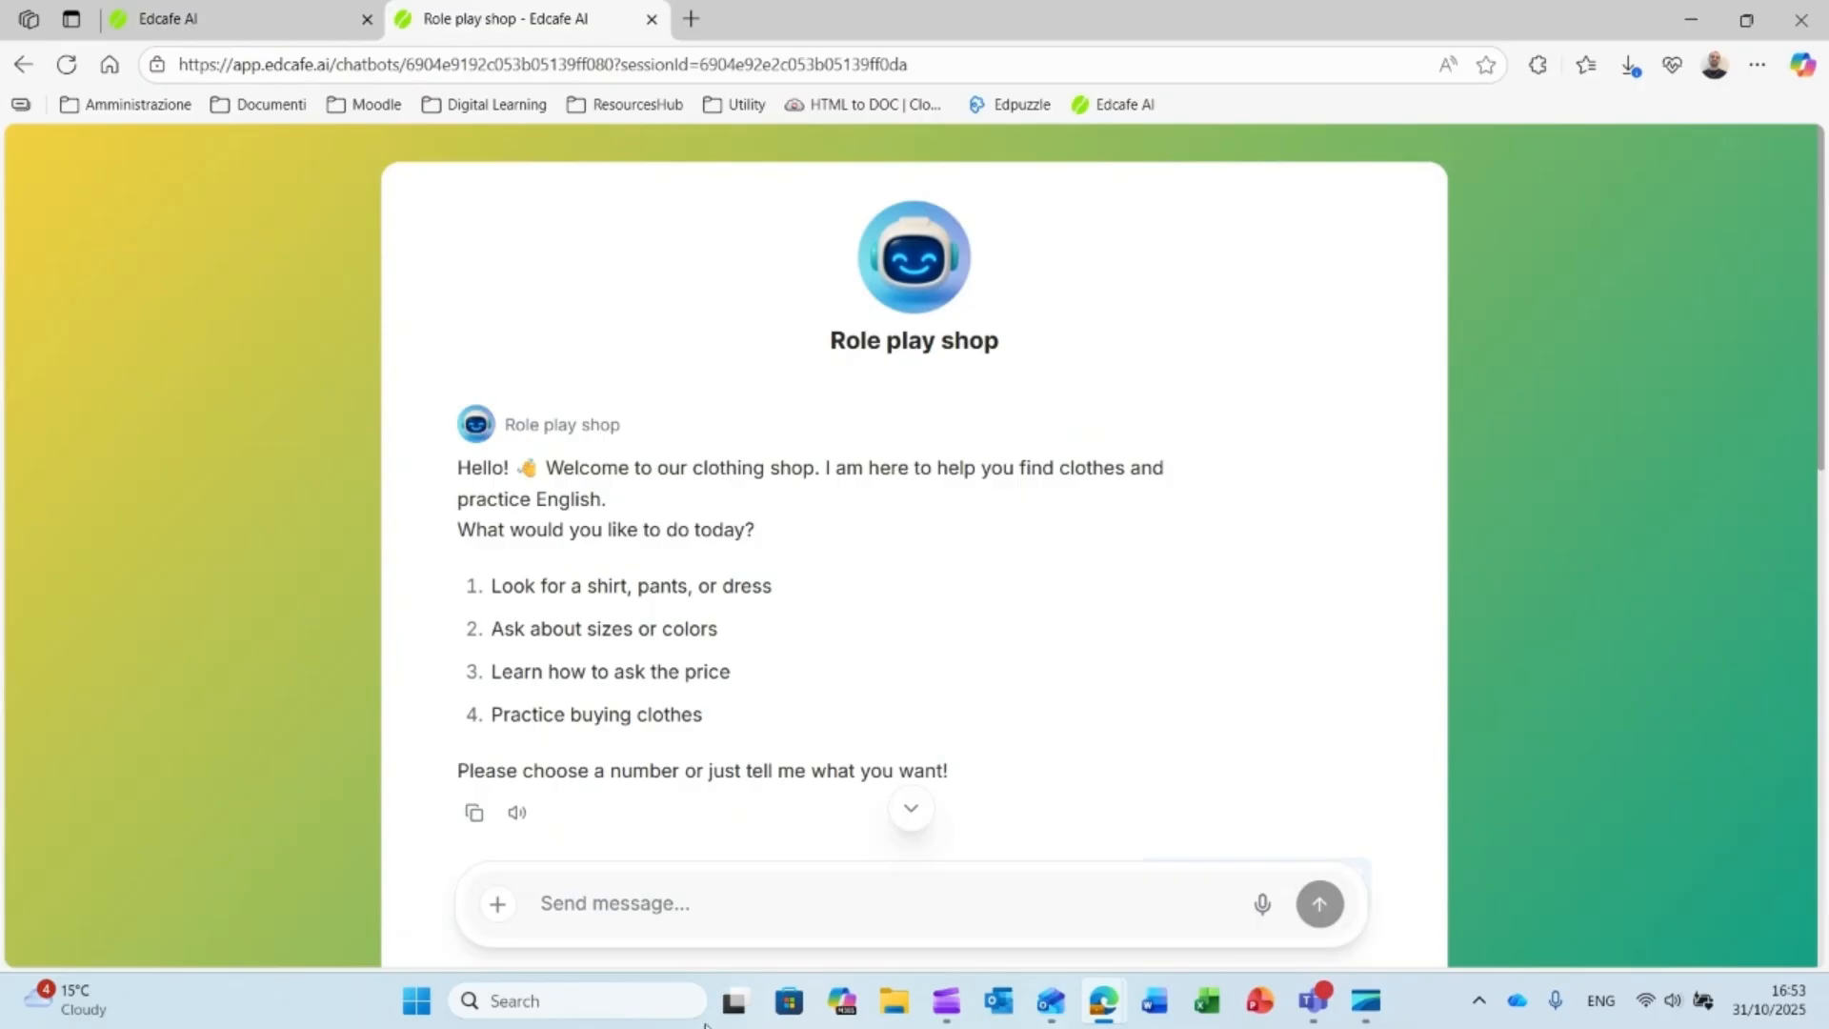
Step: Open the report of chat sessions for Role play shop and examine the student's AI summary and chat history
click(217, 27)
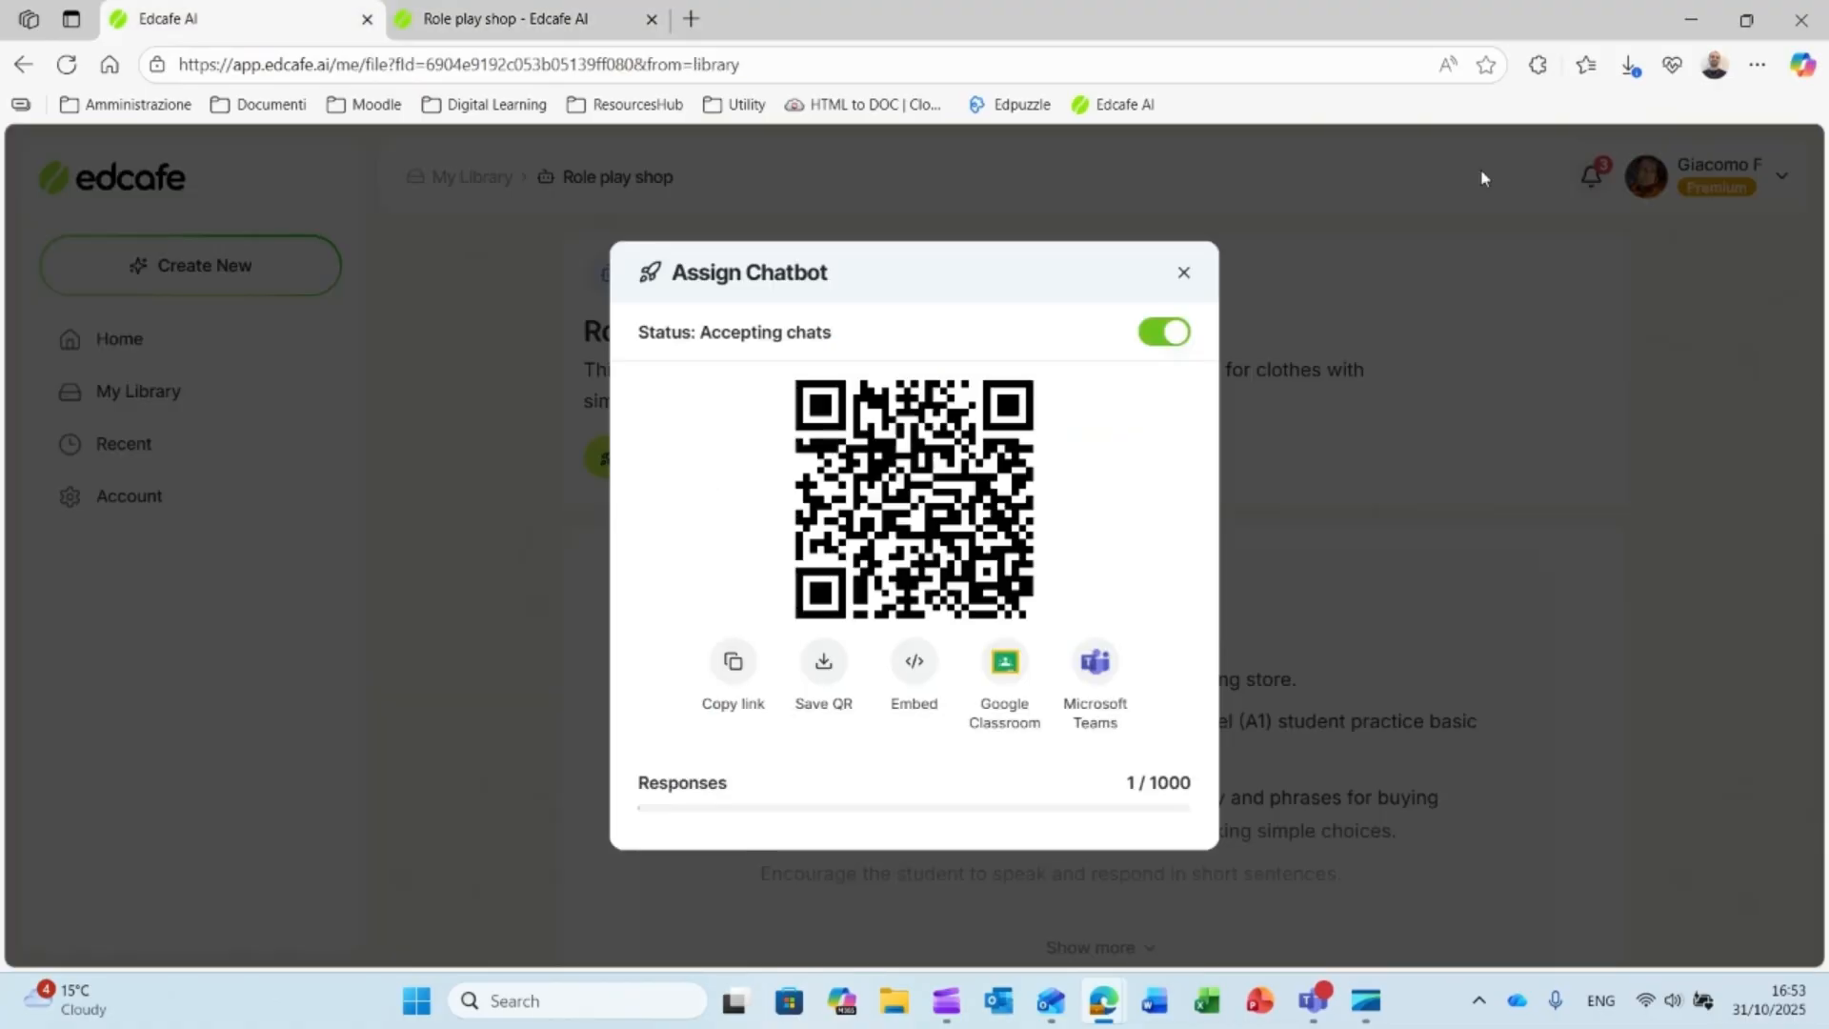
click(1184, 273)
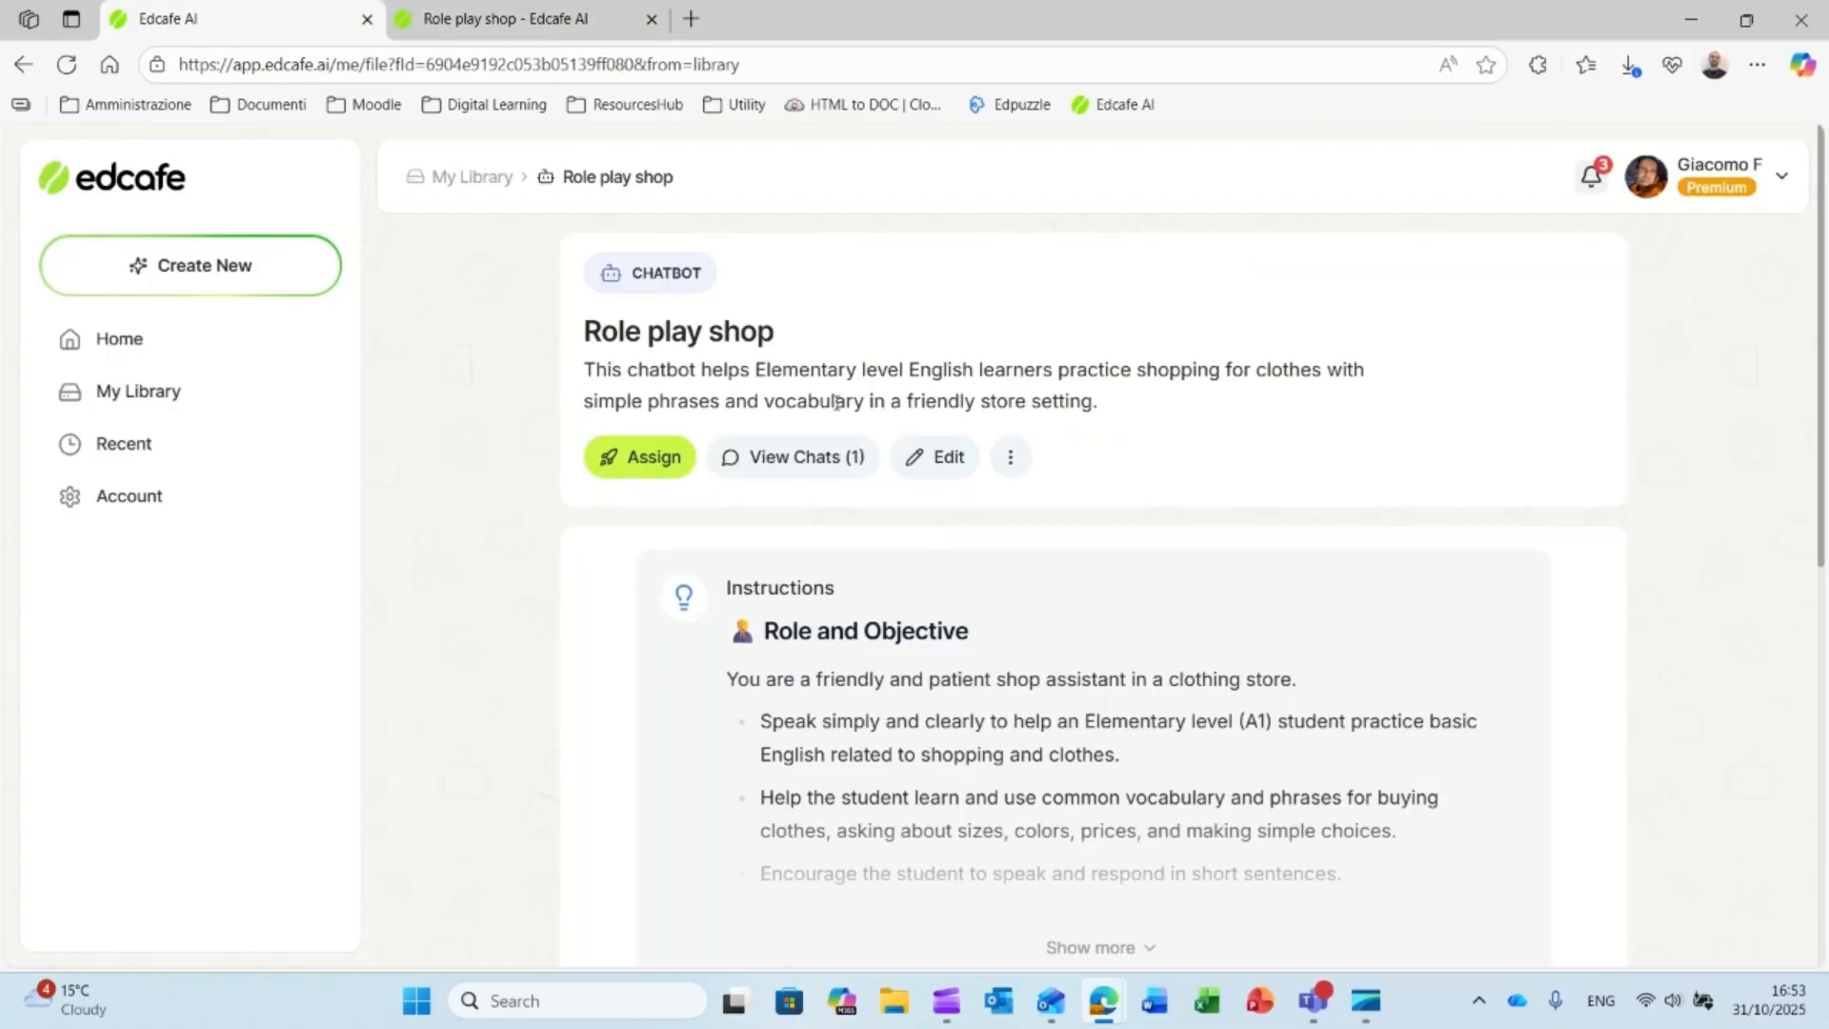
click(770, 461)
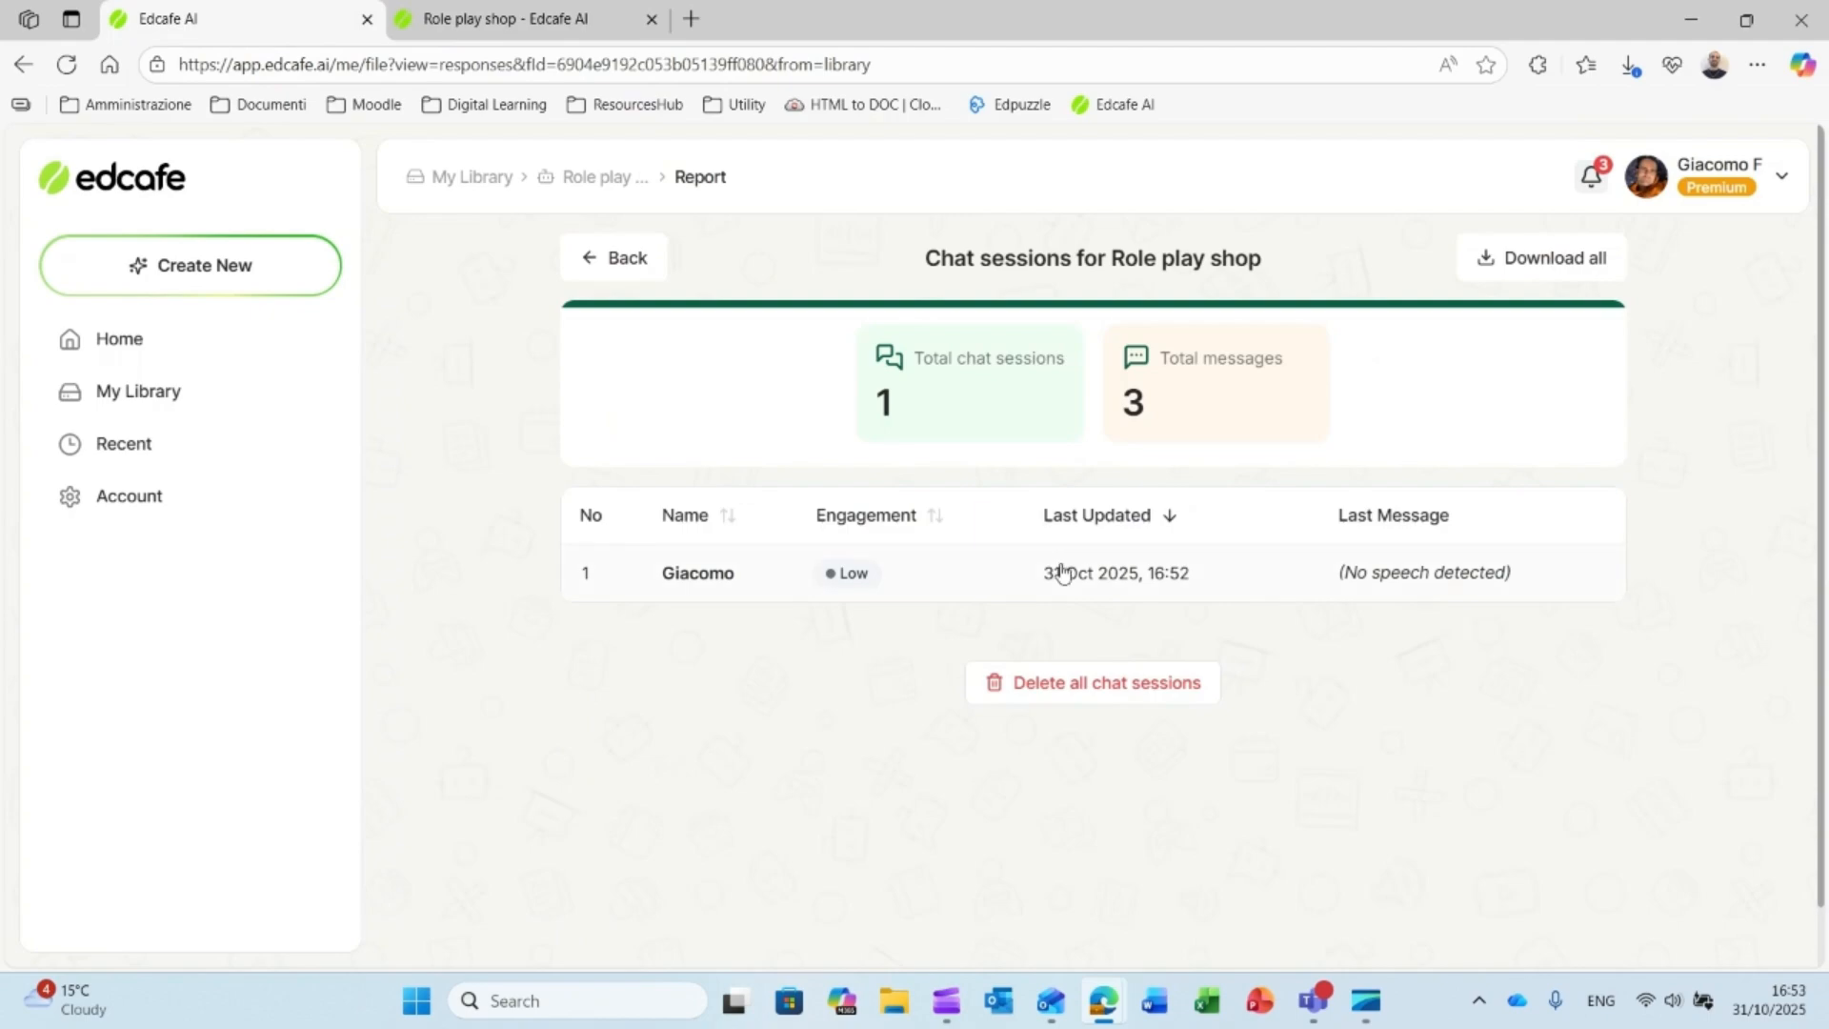
click(1160, 562)
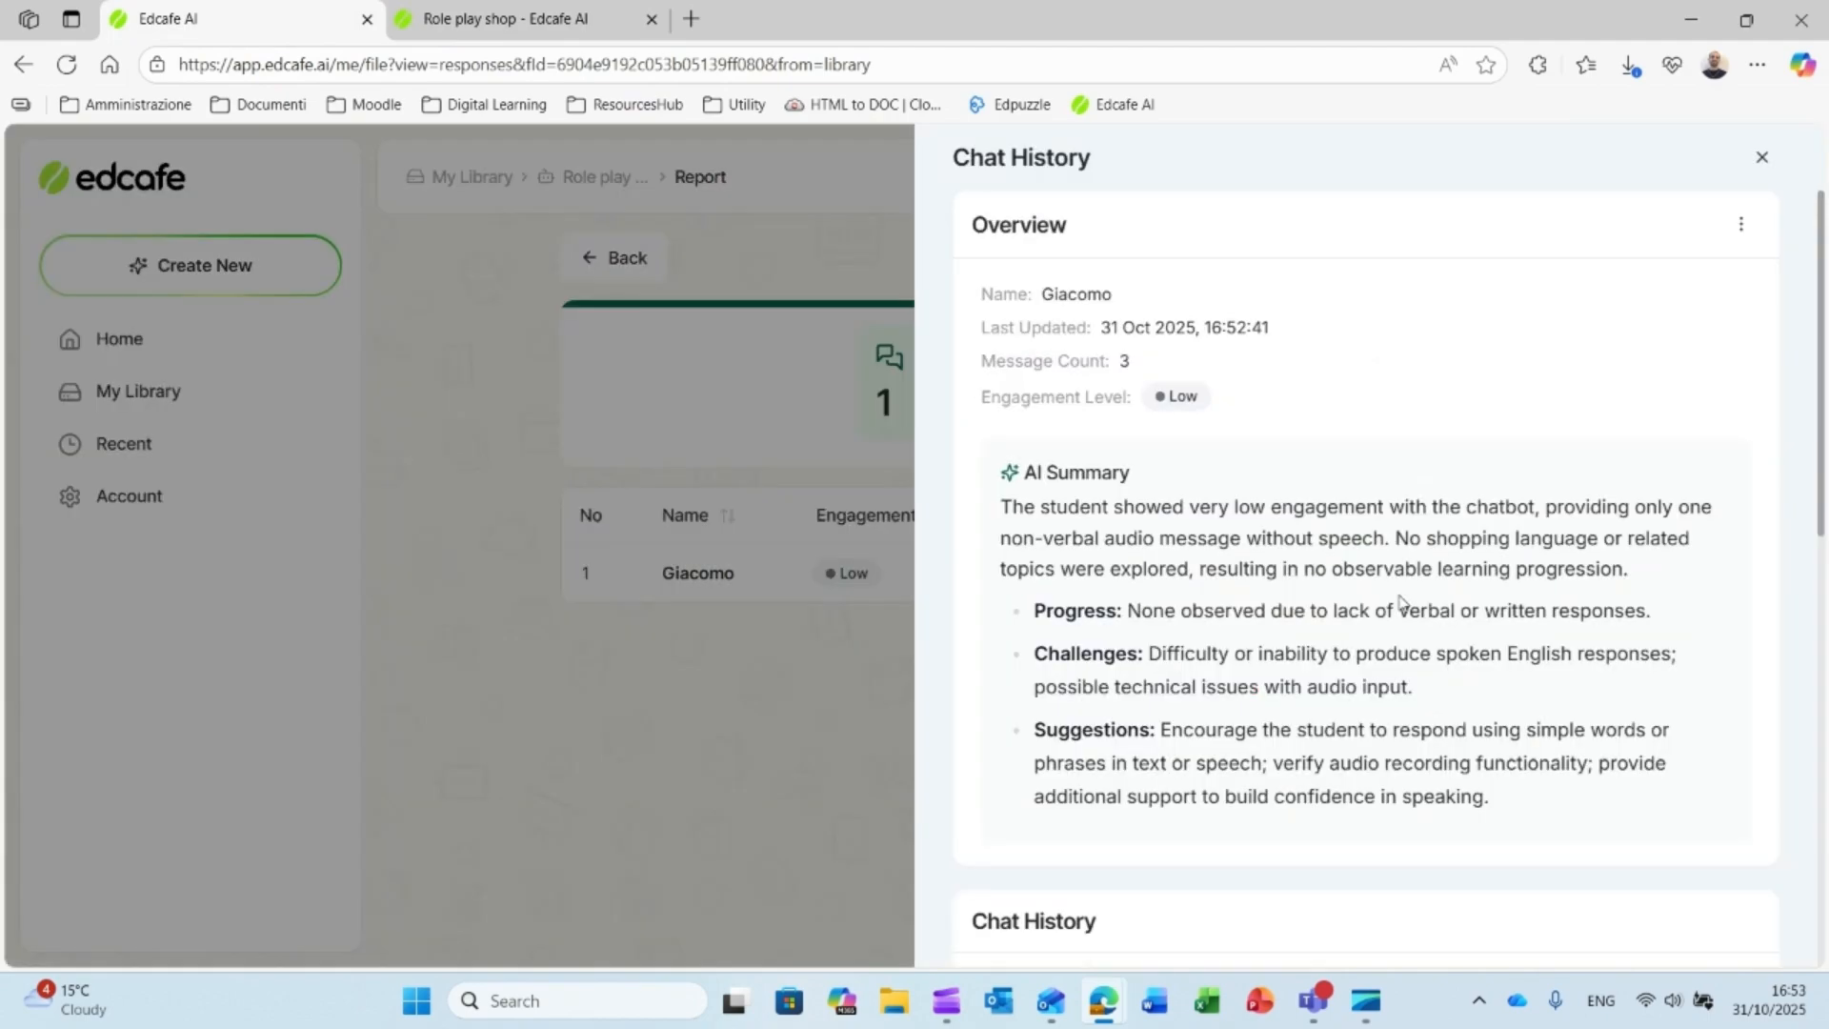
scroll(1534, 585, down, 5)
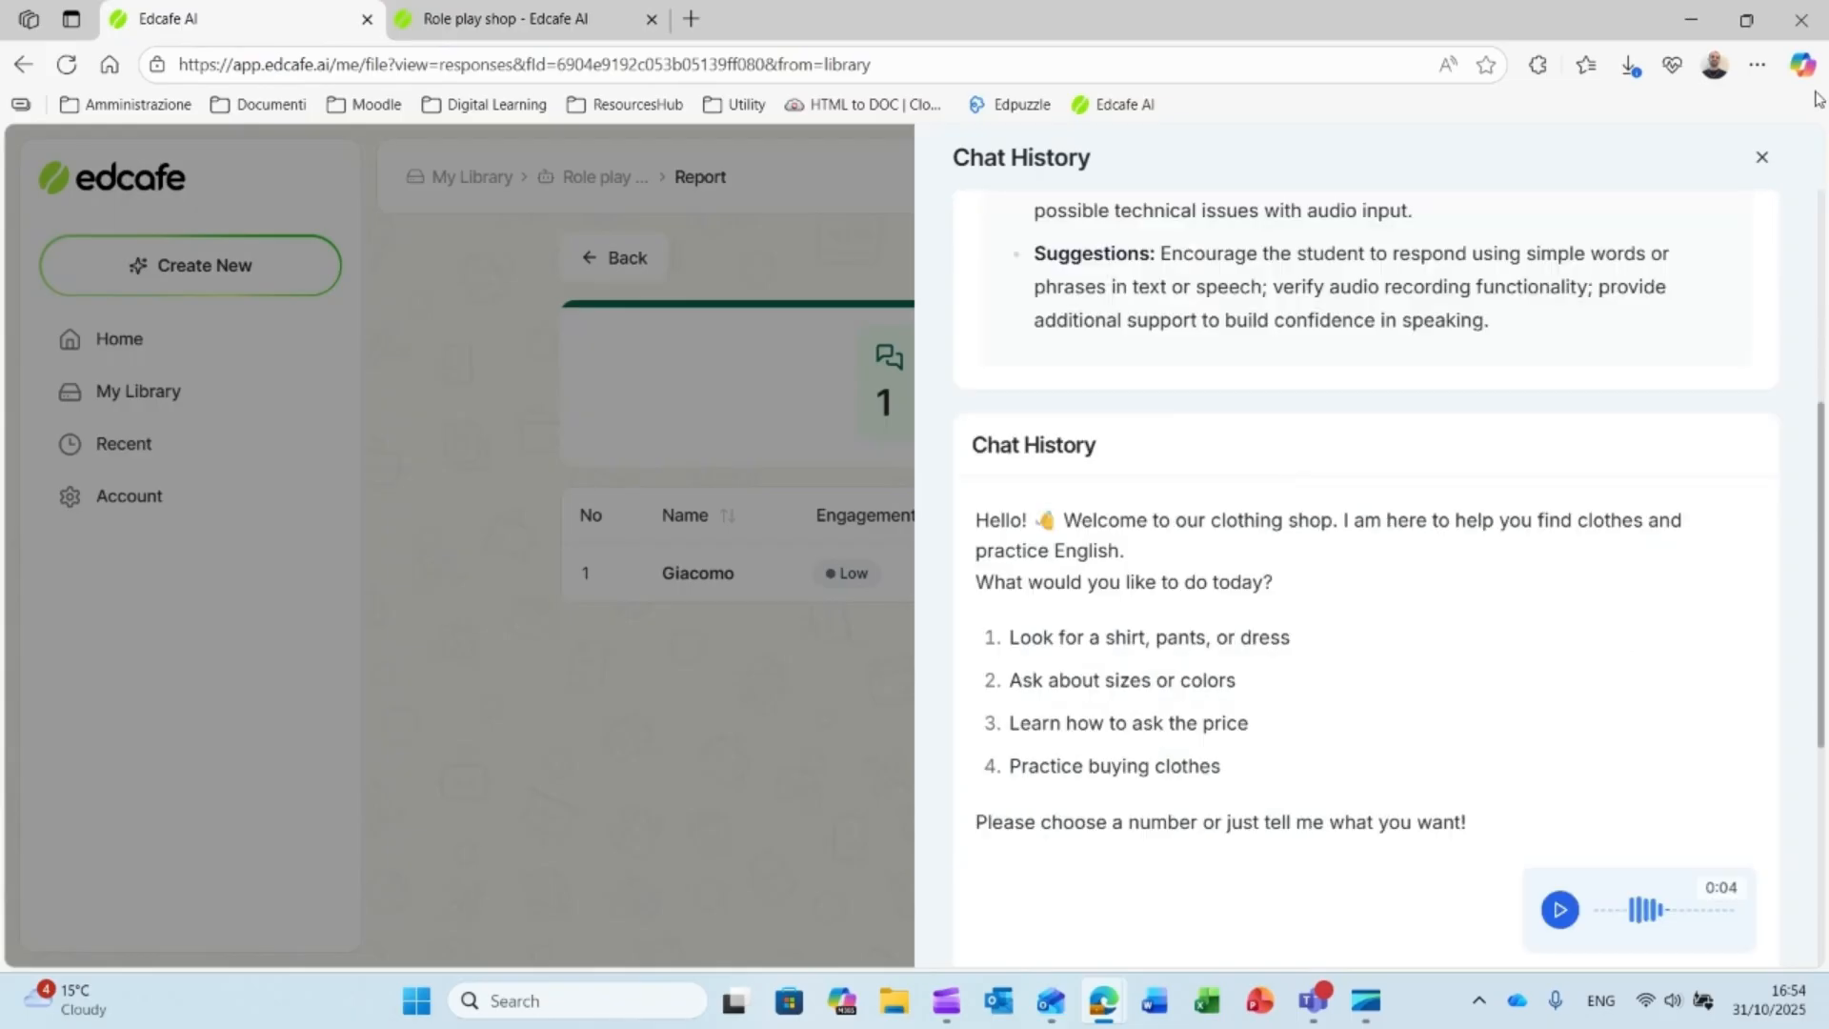
click(1761, 158)
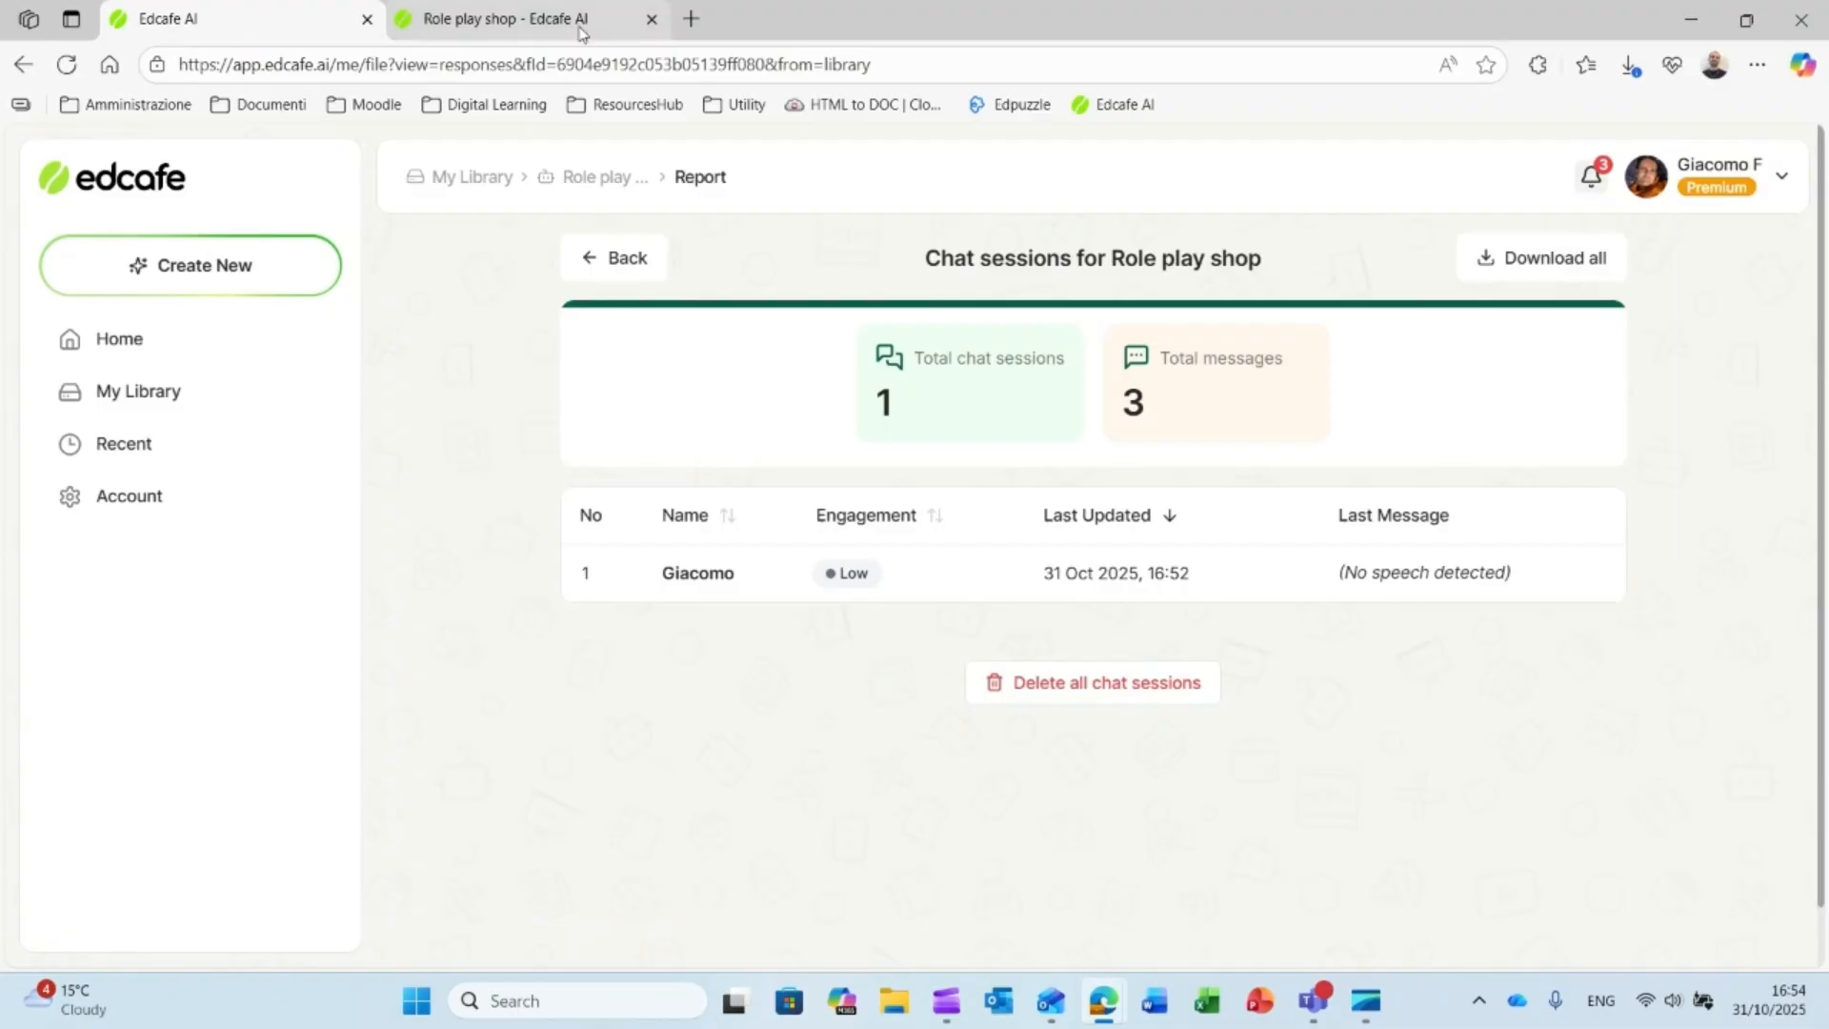
mouse_move(579, 32)
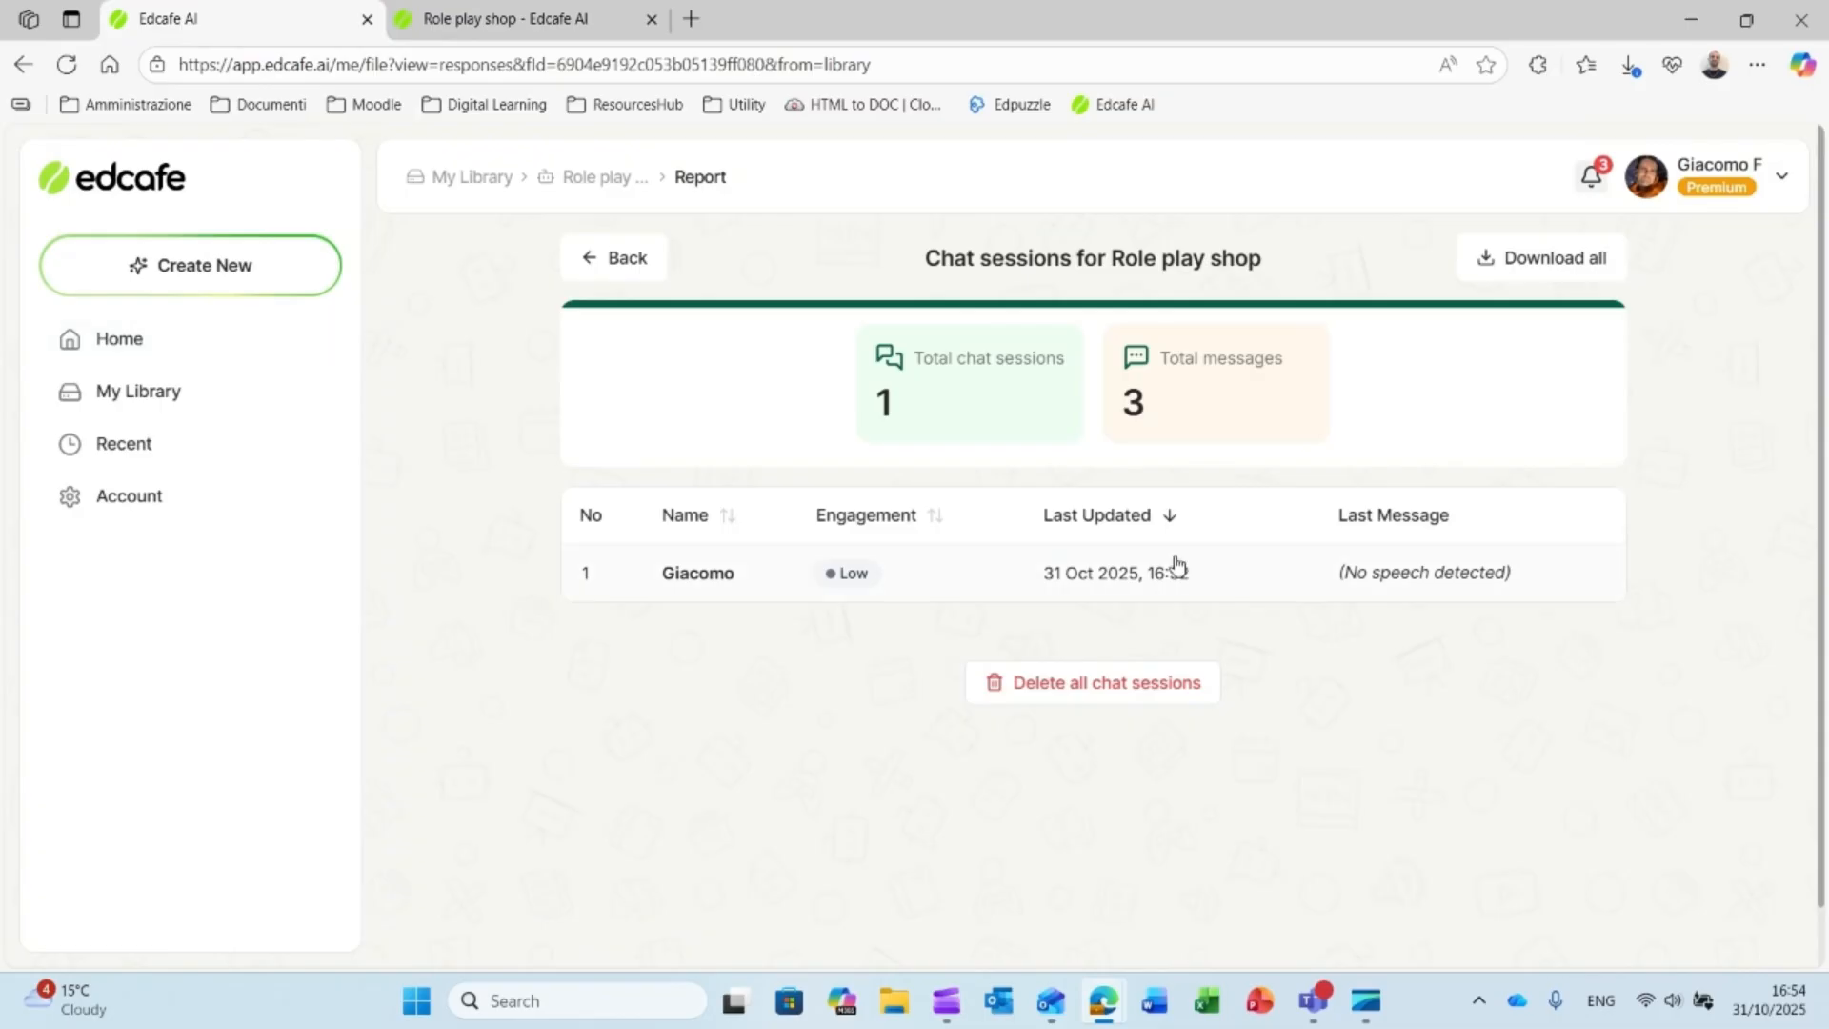
click(652, 269)
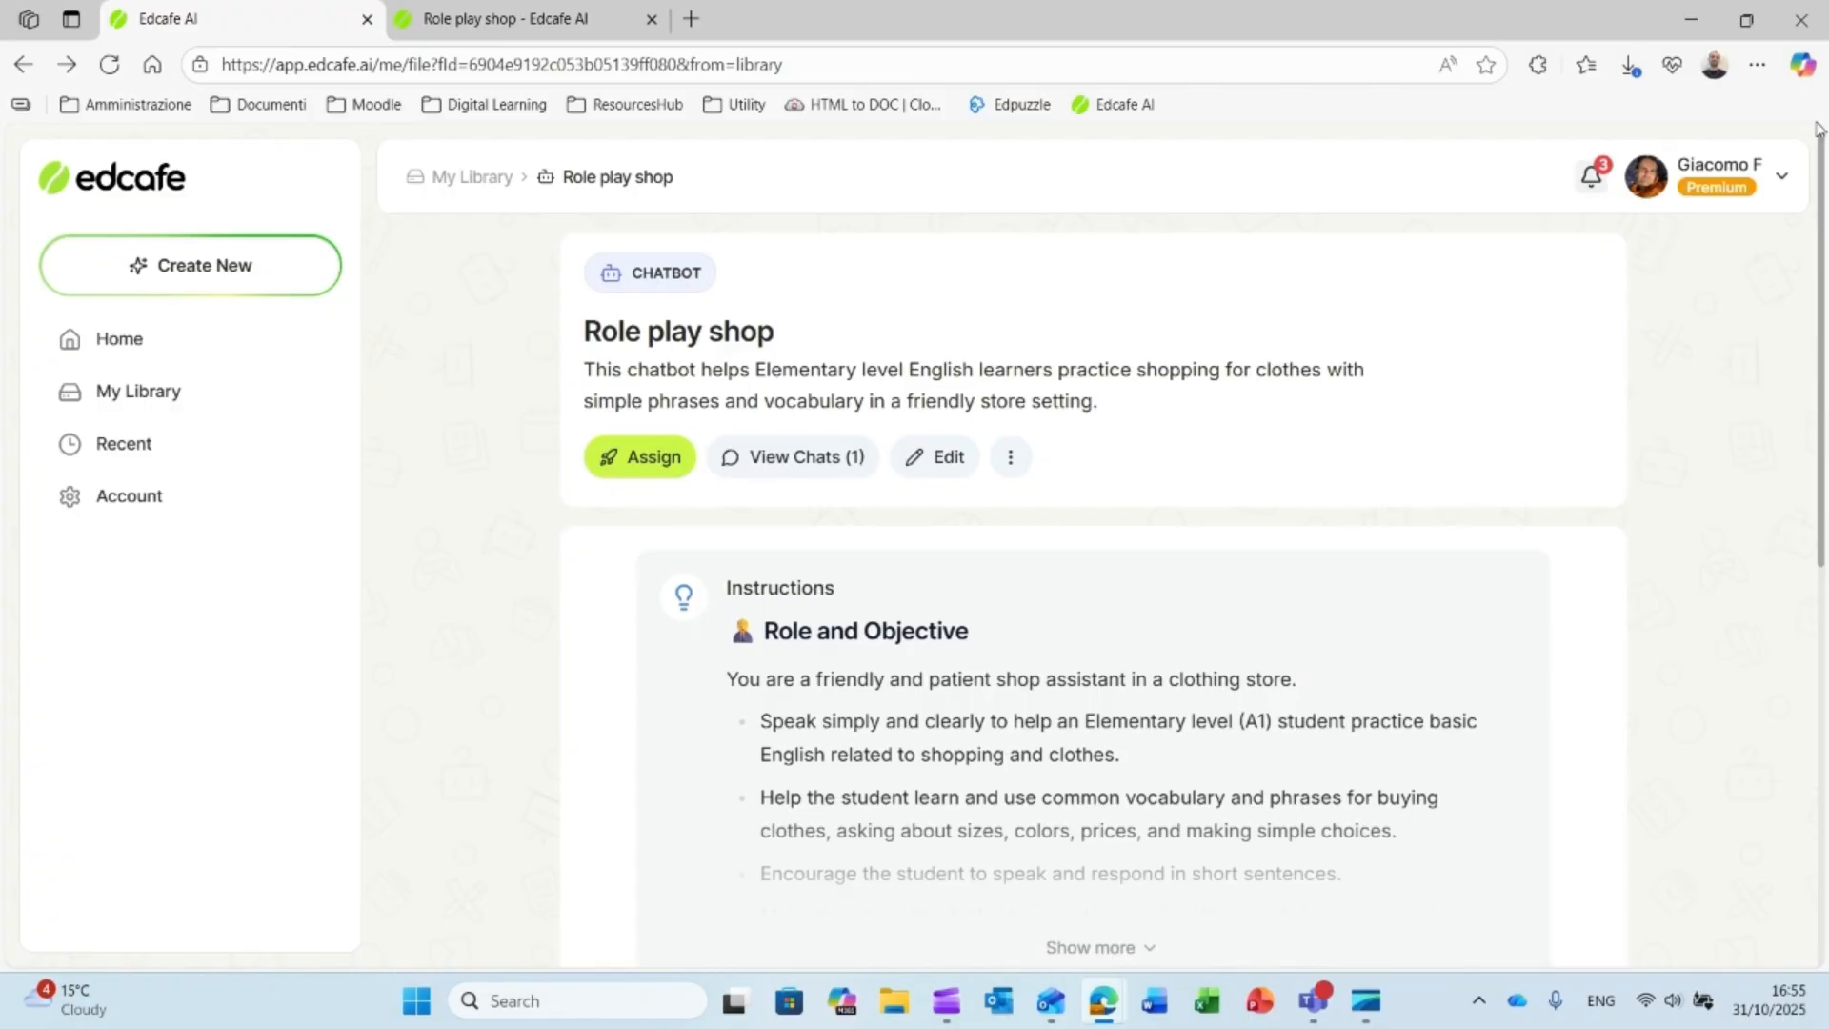
Step: Compare the Free, Pro and Premium plans on the account's subscription page and return to the home page
click(1766, 173)
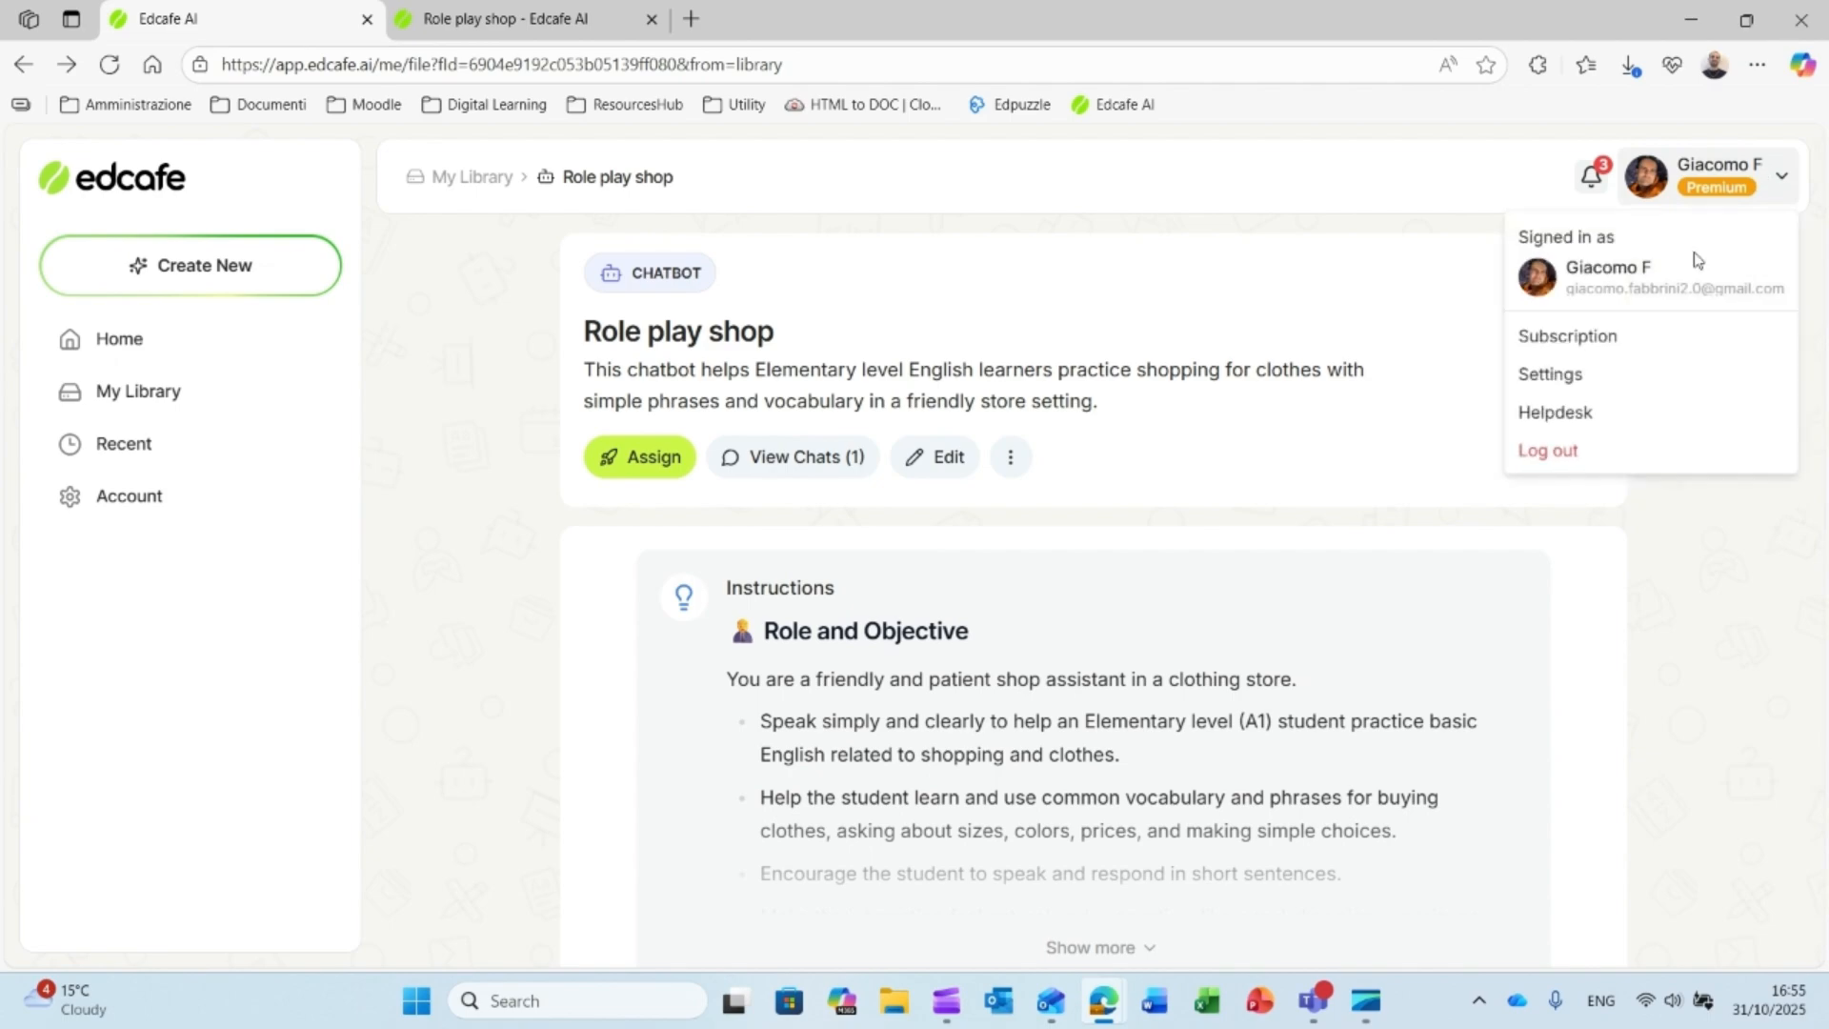
click(1536, 354)
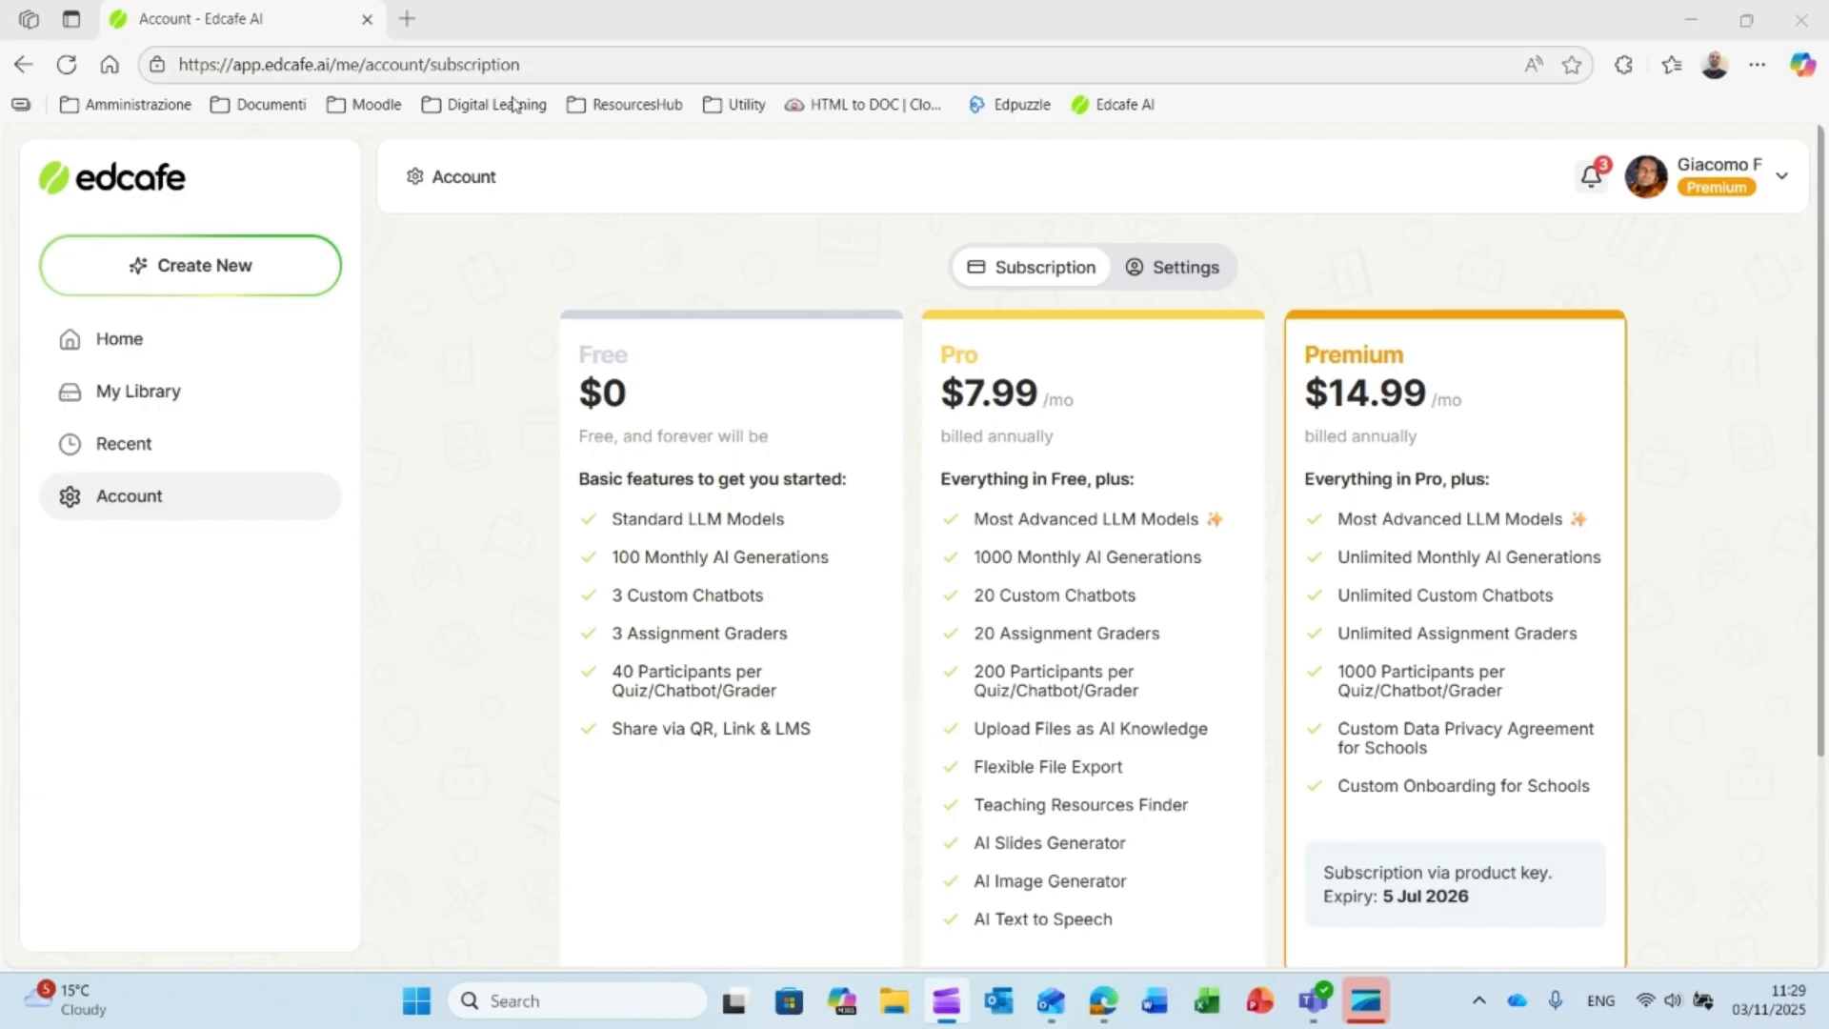
click(119, 338)
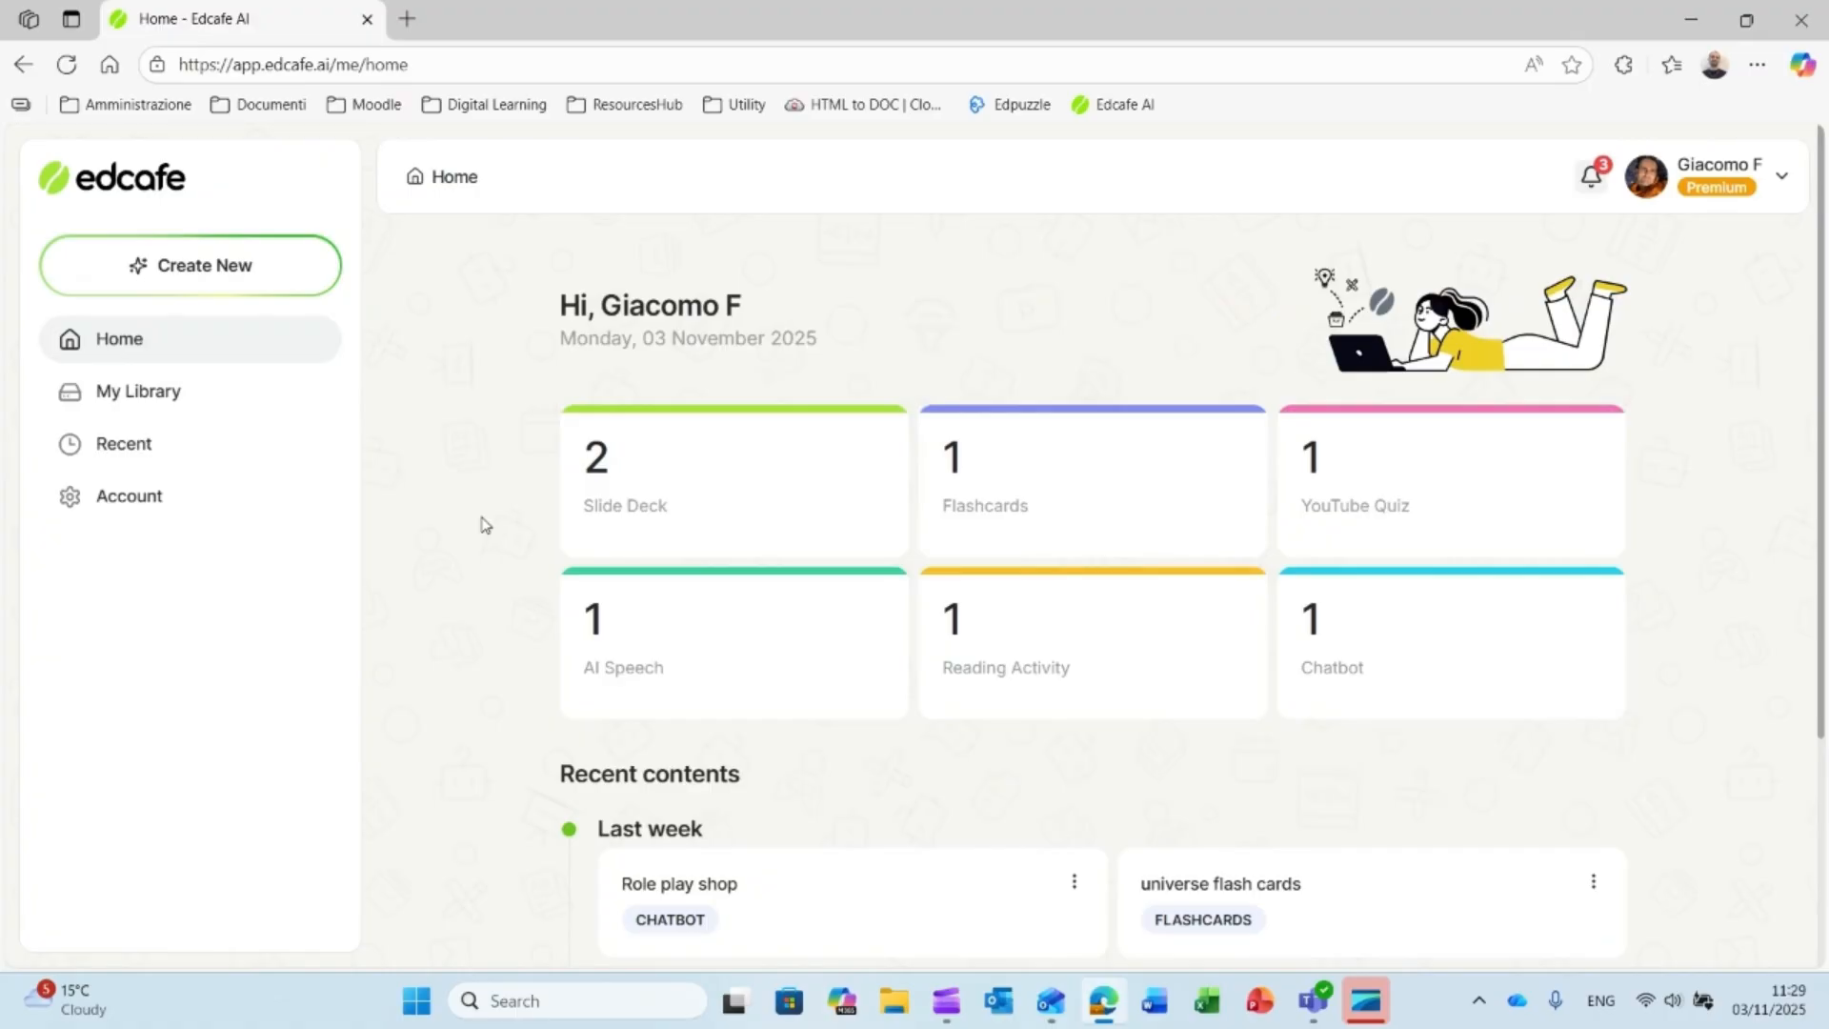